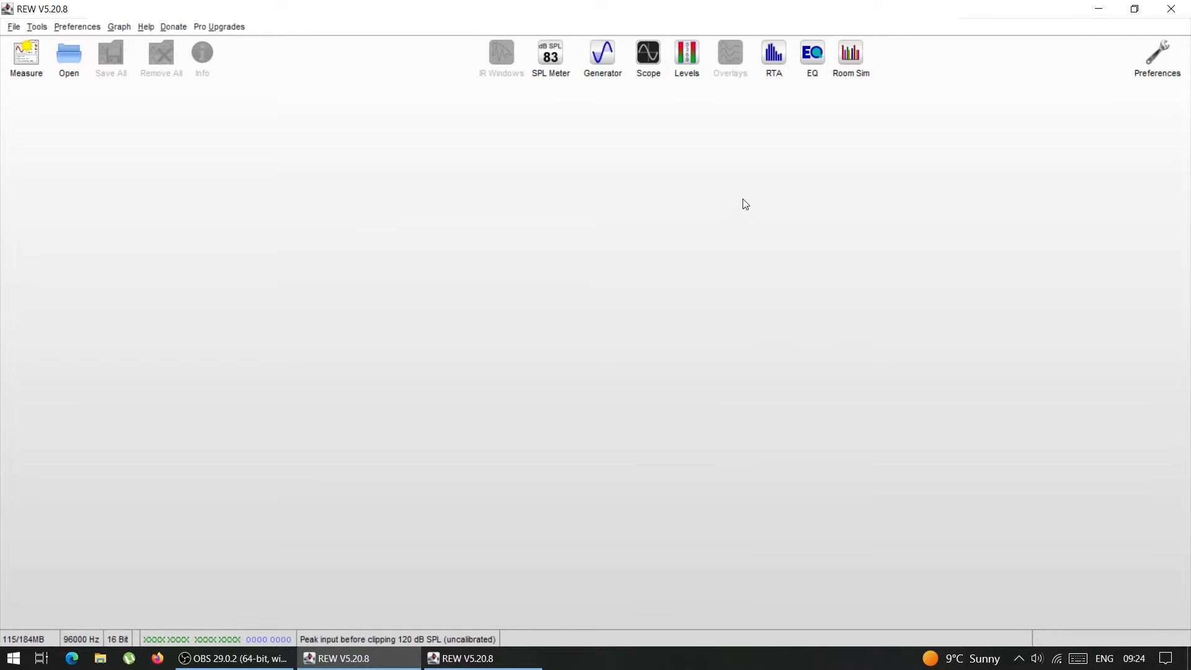
pyautogui.click(1157, 55)
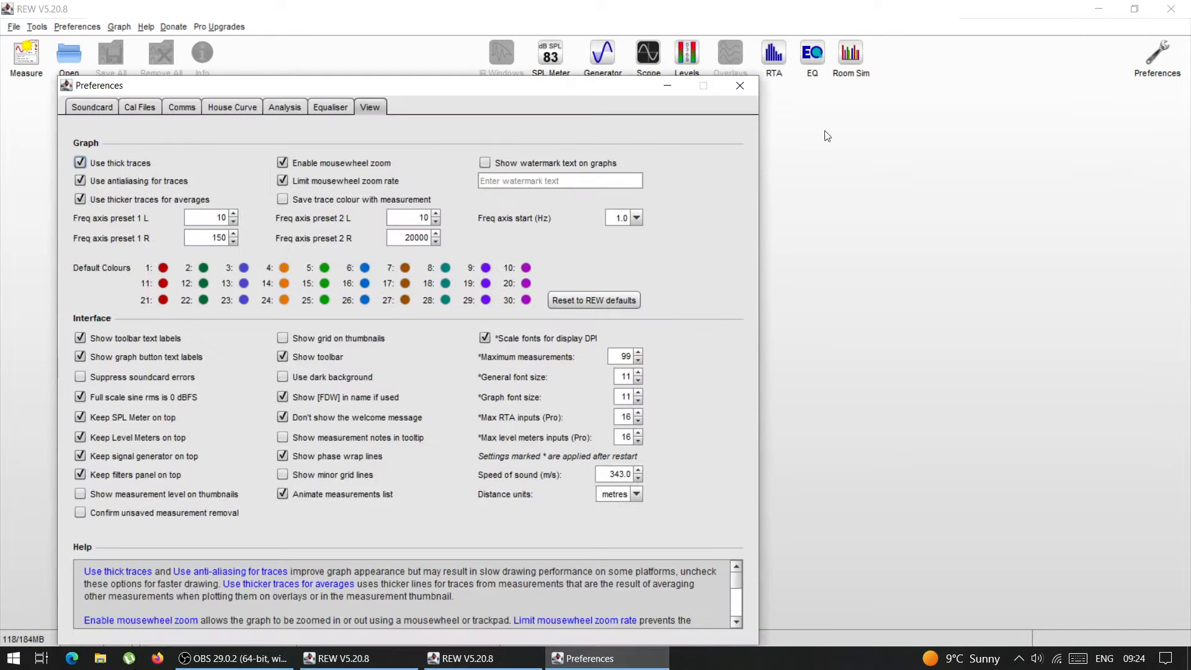
pyautogui.click(137, 111)
pyautogui.click(105, 109)
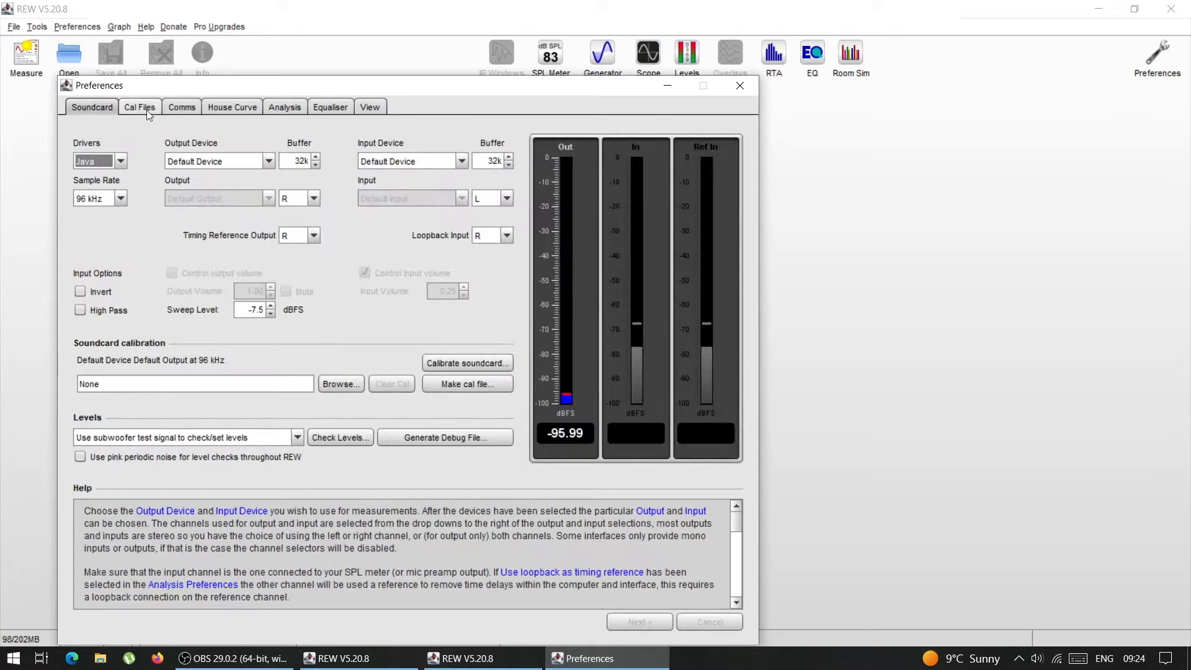
pyautogui.click(739, 94)
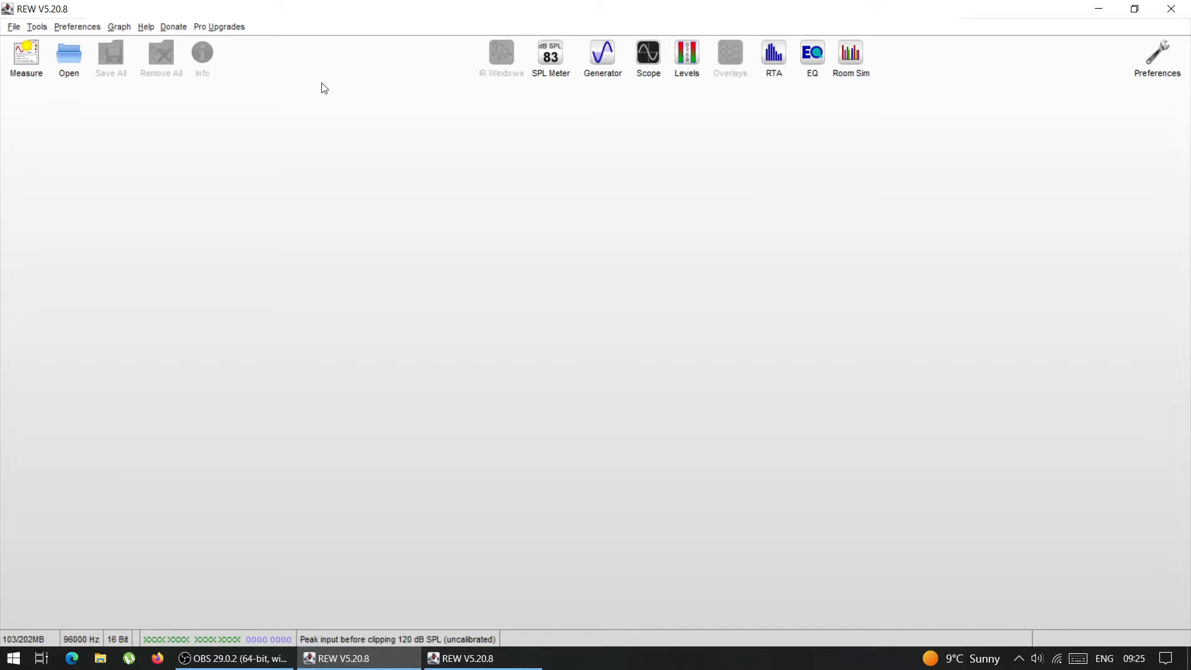
# In the soundcard preferences, set the input device to Microphone (Realtek USB2.0 Audio) and its input to MICROPHONE (Master Volume)
pyautogui.click(1150, 72)
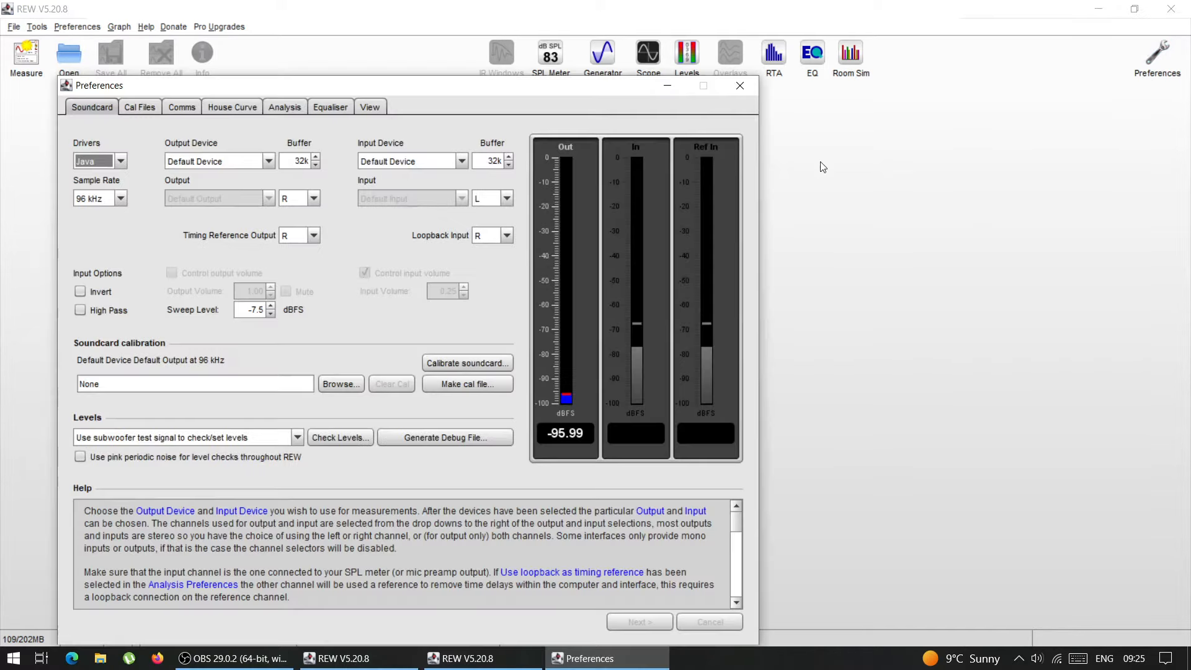
pyautogui.click(77, 107)
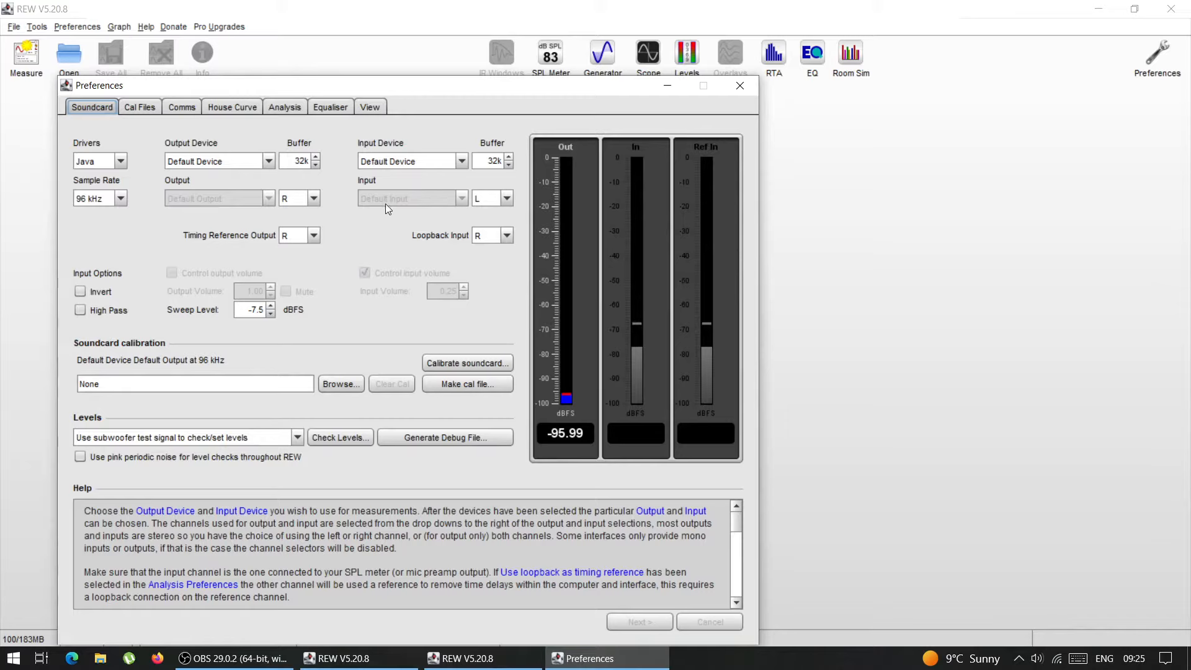
pyautogui.moveTo(410, 92); pyautogui.dragTo(599, 85)
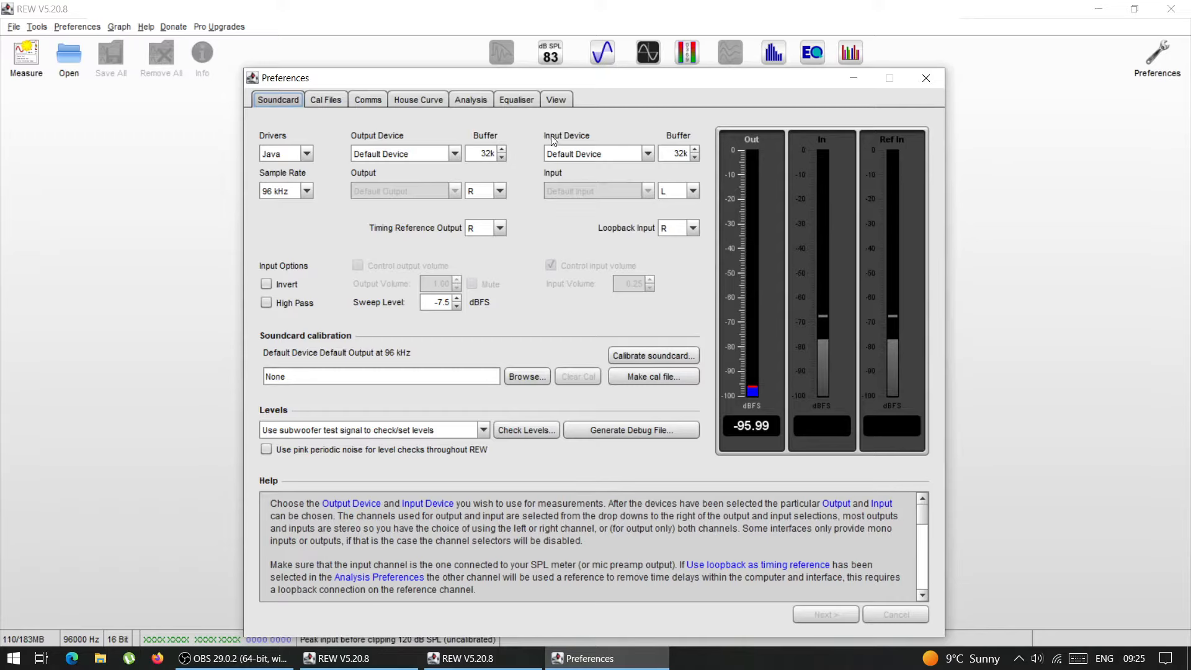
pyautogui.click(571, 155)
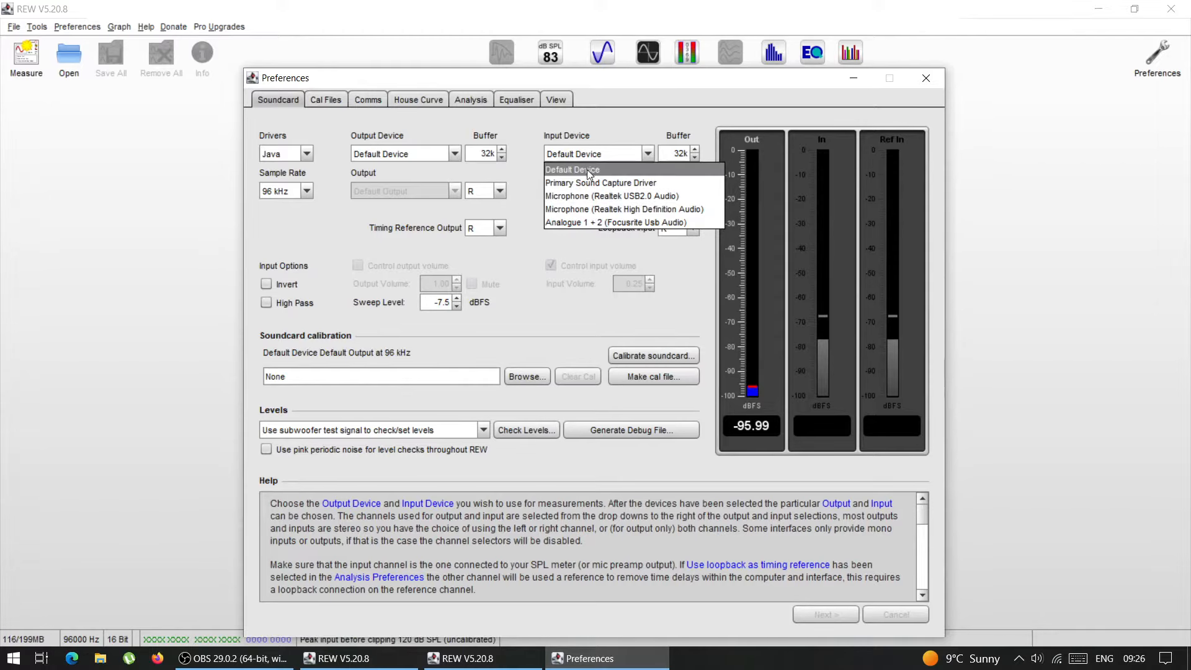
pyautogui.click(623, 194)
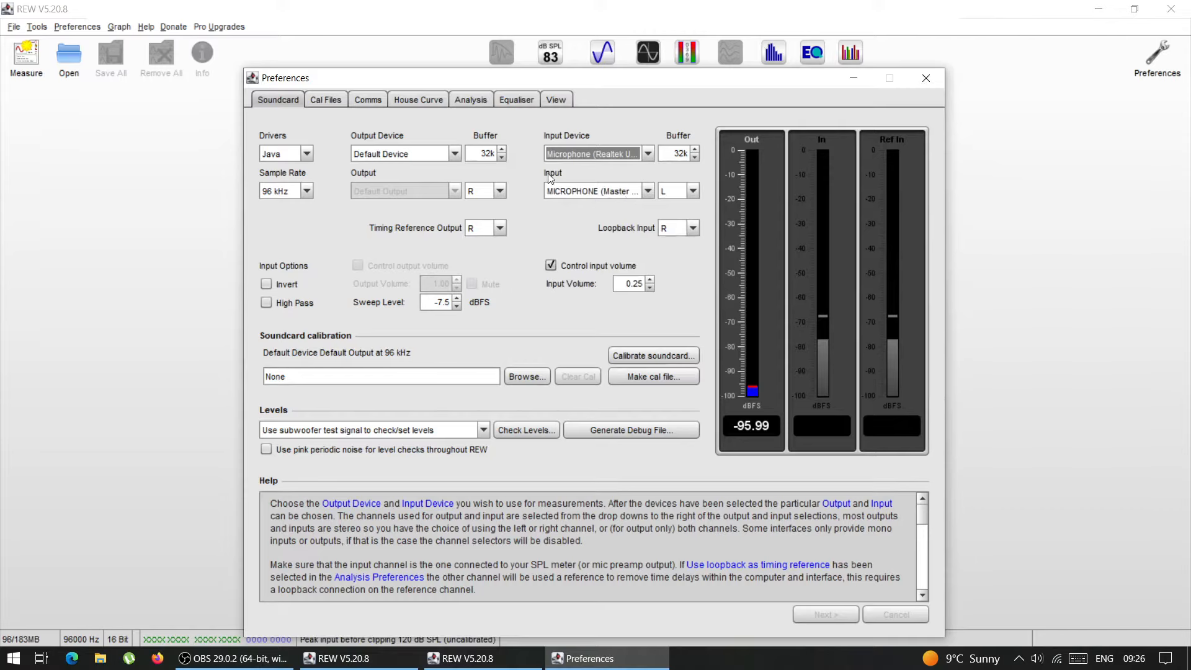
pyautogui.click(585, 193)
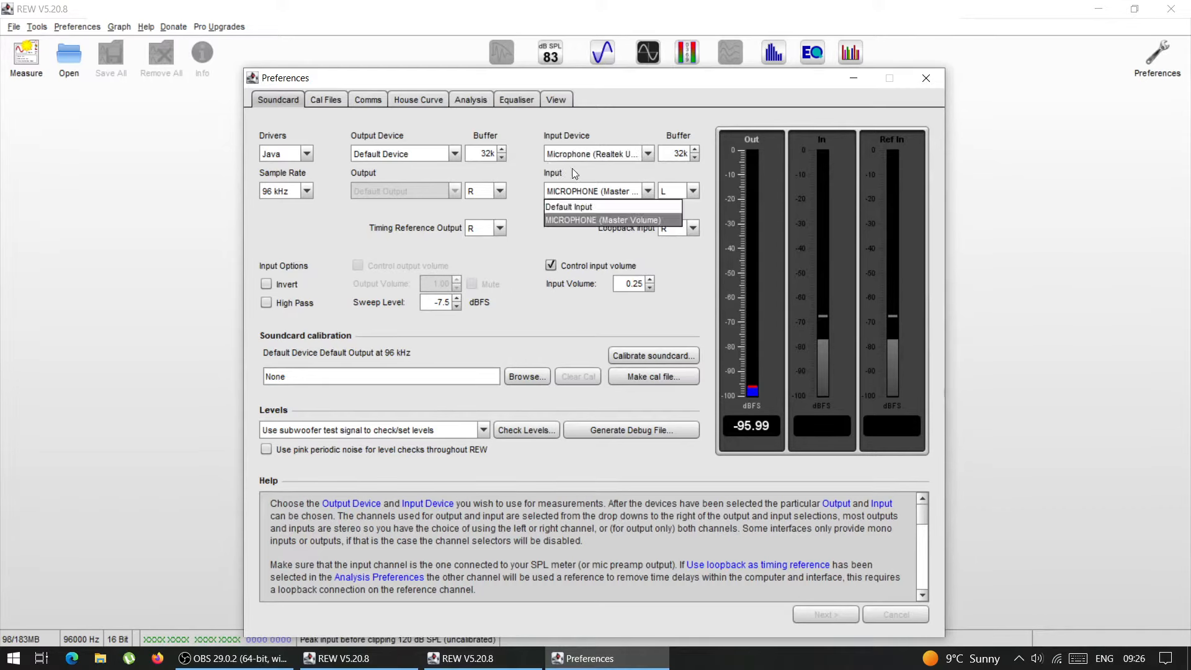
pyautogui.click(571, 220)
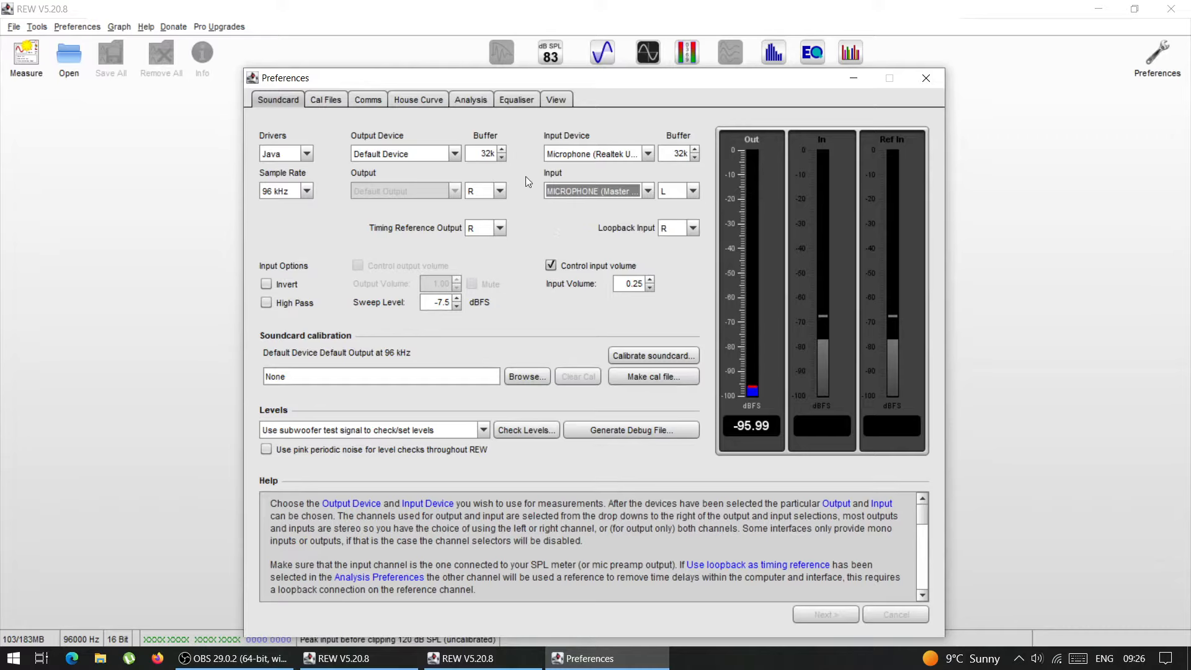
# Set the soundcard sample rate to 48 kHz
pyautogui.click(304, 192)
pyautogui.click(304, 192)
pyautogui.click(304, 191)
pyautogui.click(274, 219)
pyautogui.click(289, 192)
pyautogui.click(277, 248)
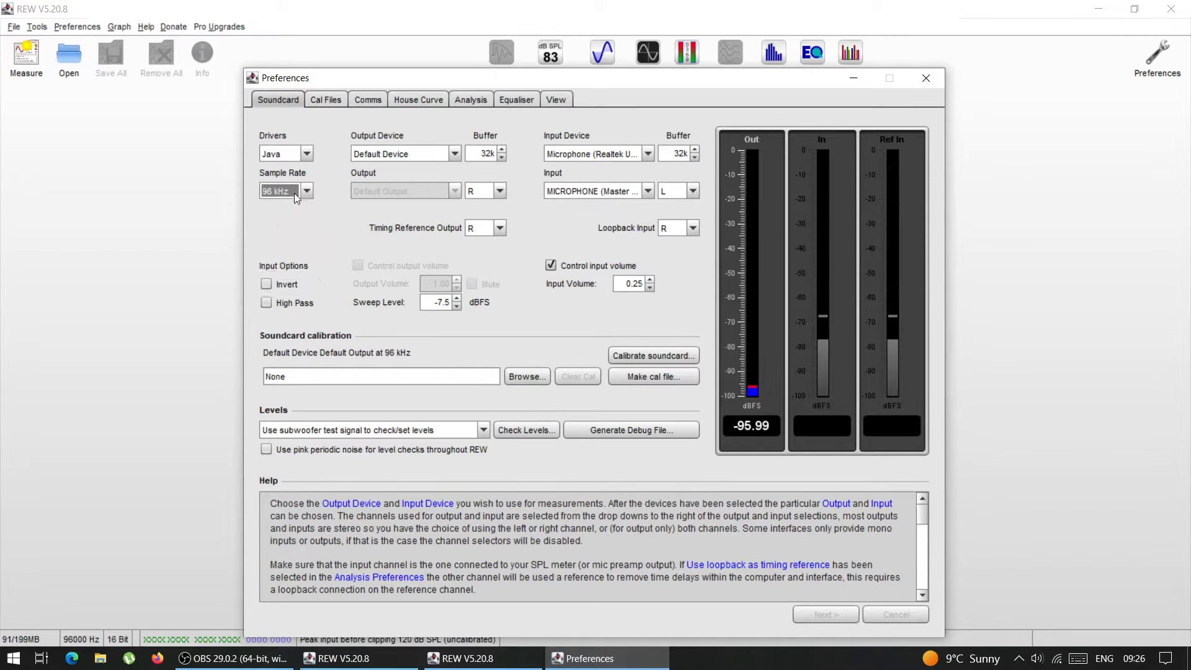
pyautogui.click(294, 192)
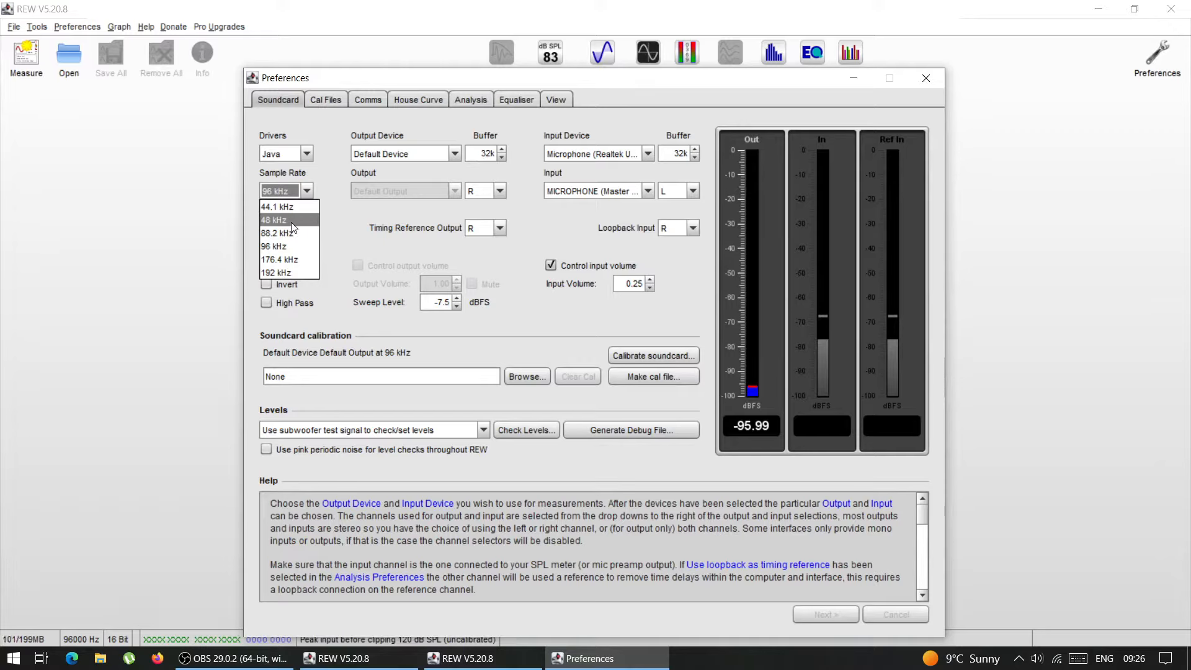
pyautogui.click(292, 221)
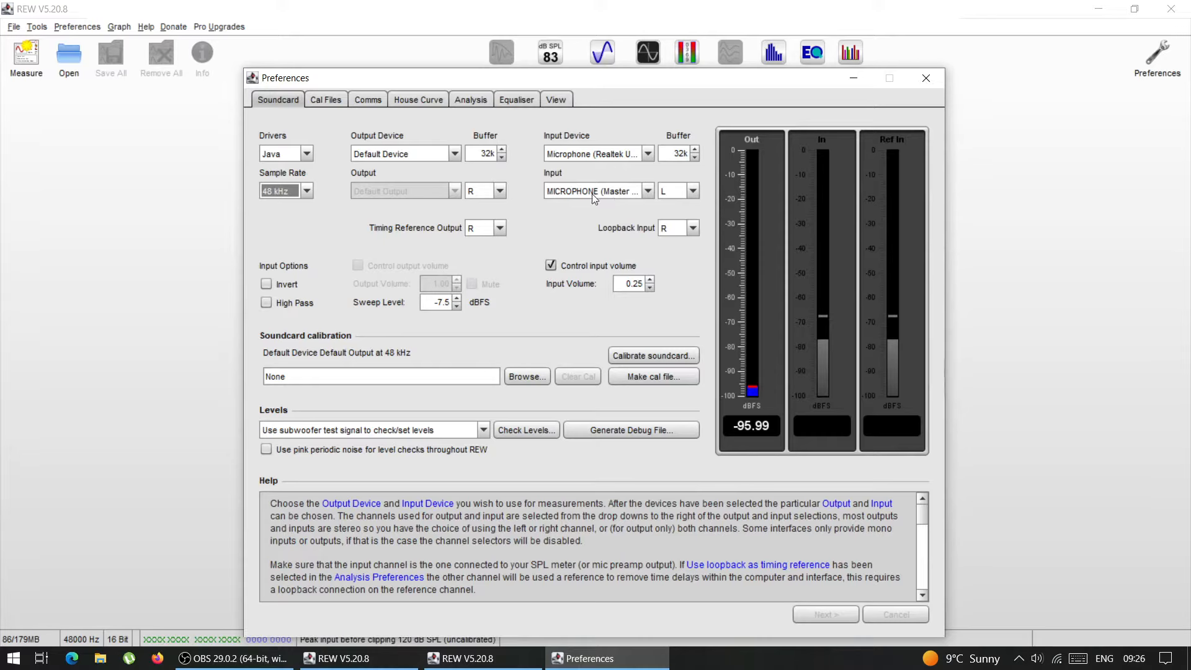
# Try Analogue 1 + 2 (Focusrite Usb Audio) as the input device, and switch the driver to ASIO with Focusrite USB ASIO
pyautogui.click(605, 153)
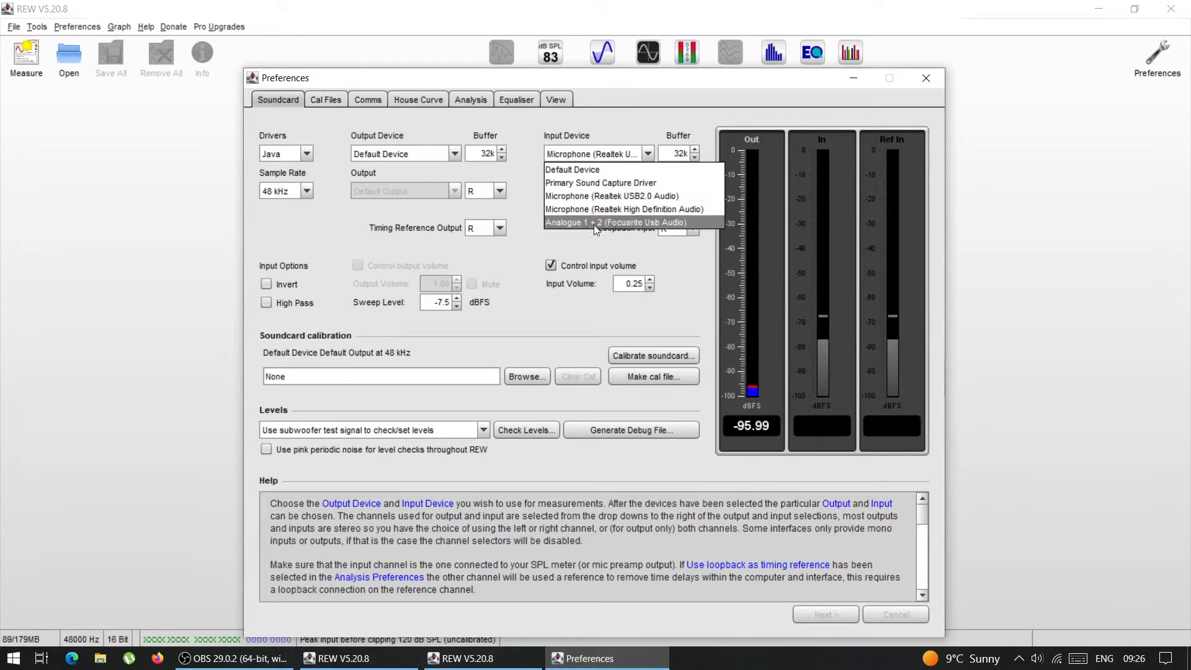
pyautogui.click(628, 223)
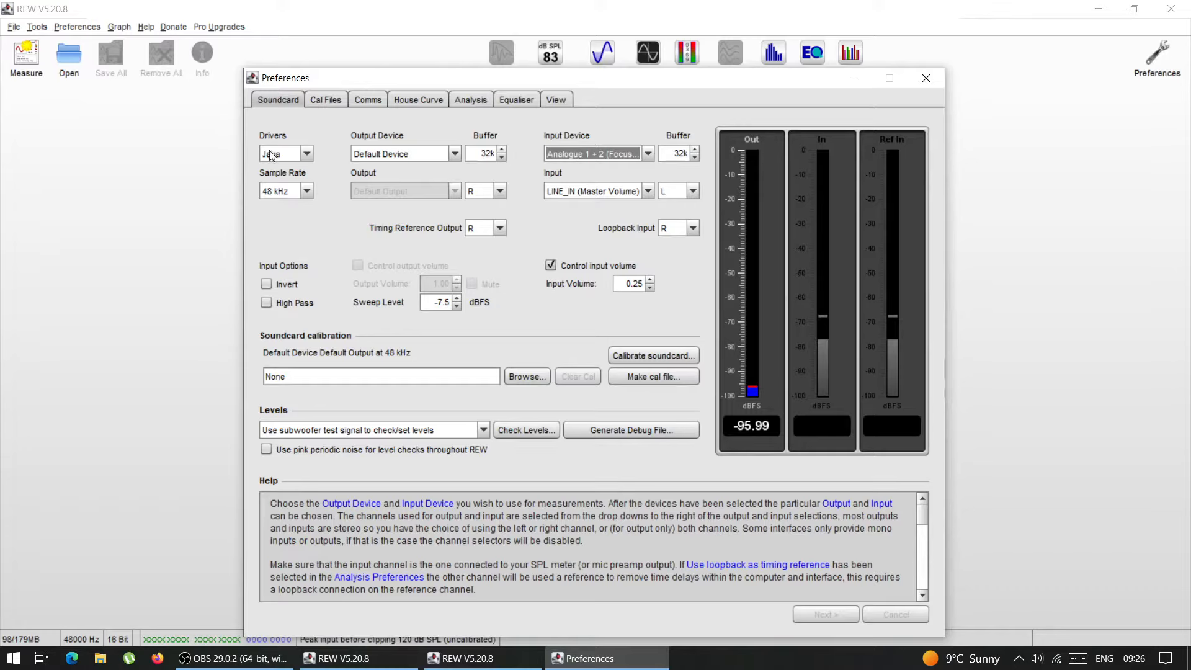
pyautogui.click(304, 154)
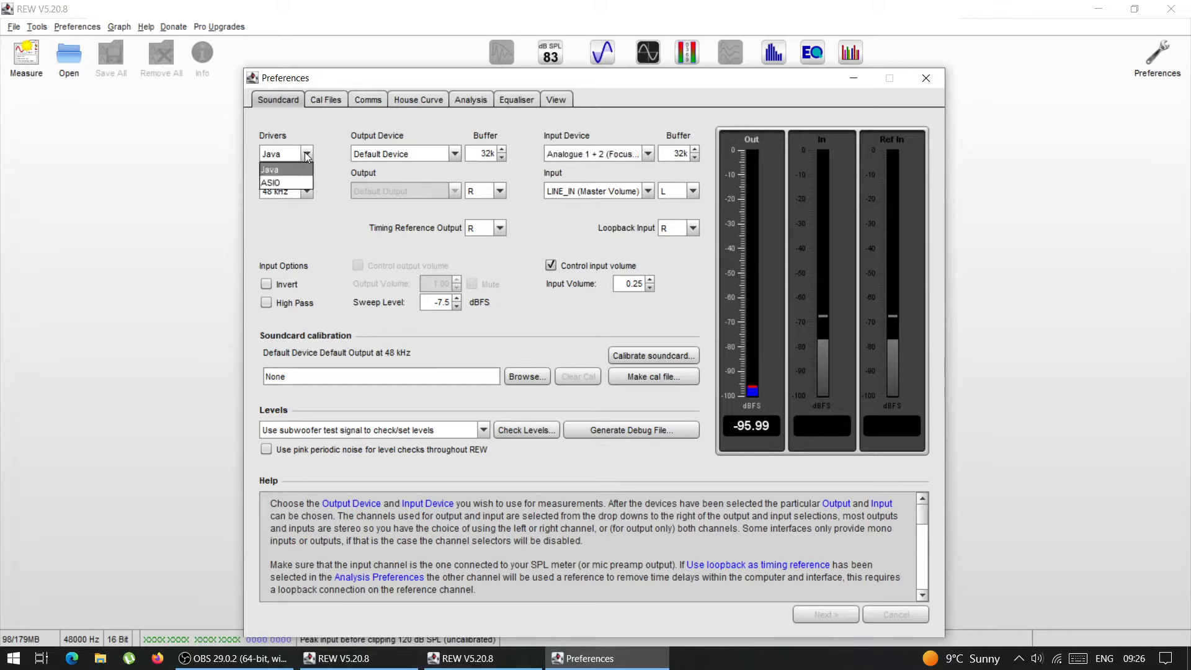
pyautogui.click(270, 184)
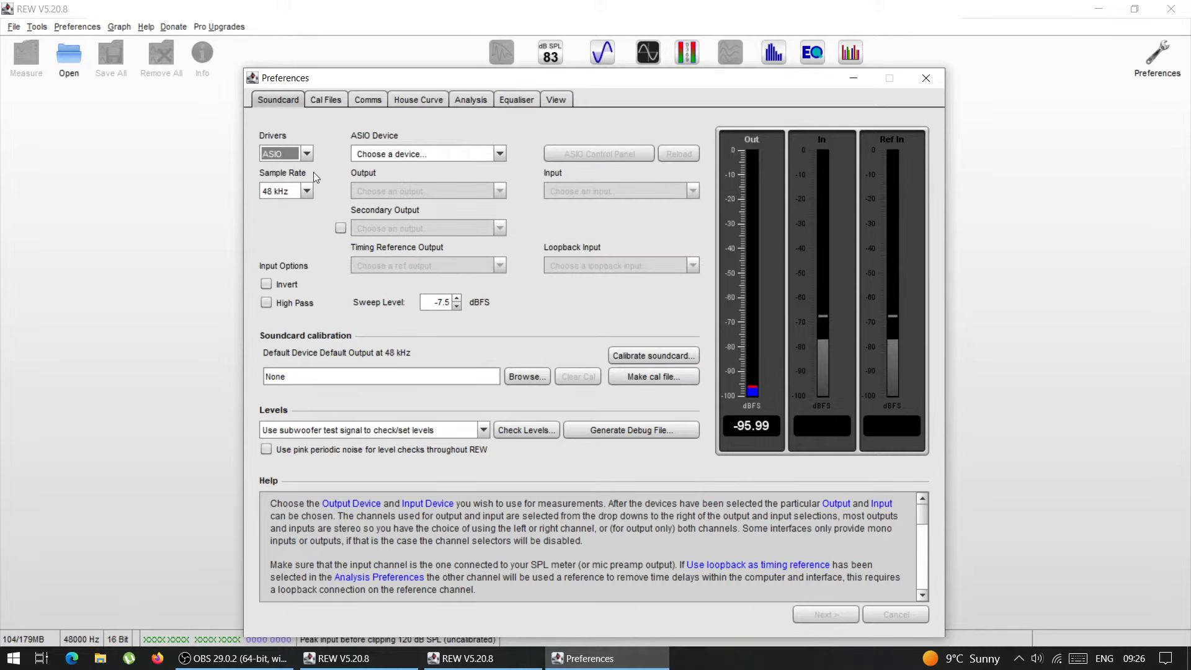
pyautogui.click(379, 152)
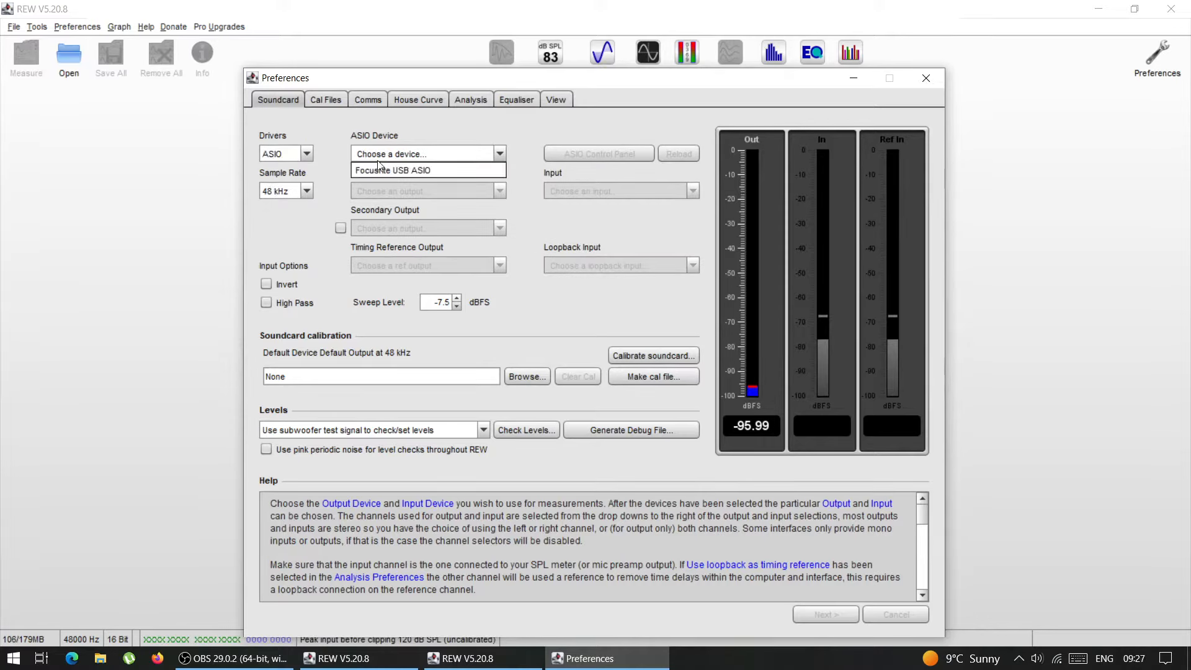
pyautogui.click(377, 171)
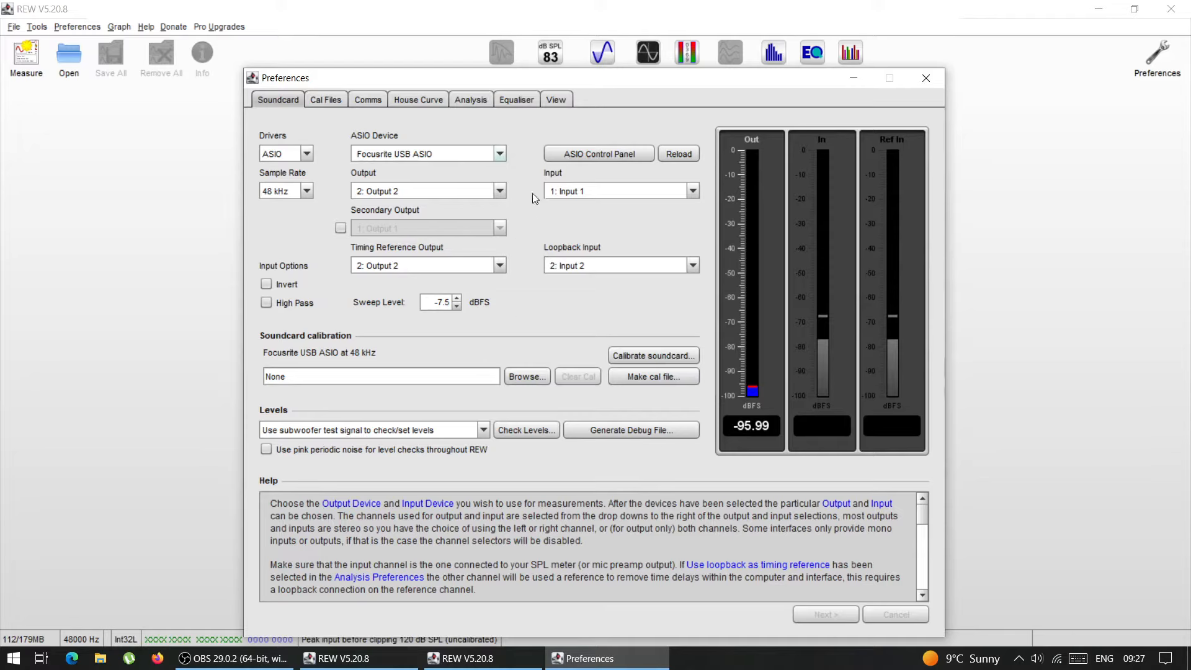
# Switch the driver back to Java and select Microphone (Realtek USB2.0 Audio) as the input device
pyautogui.click(288, 154)
pyautogui.click(283, 166)
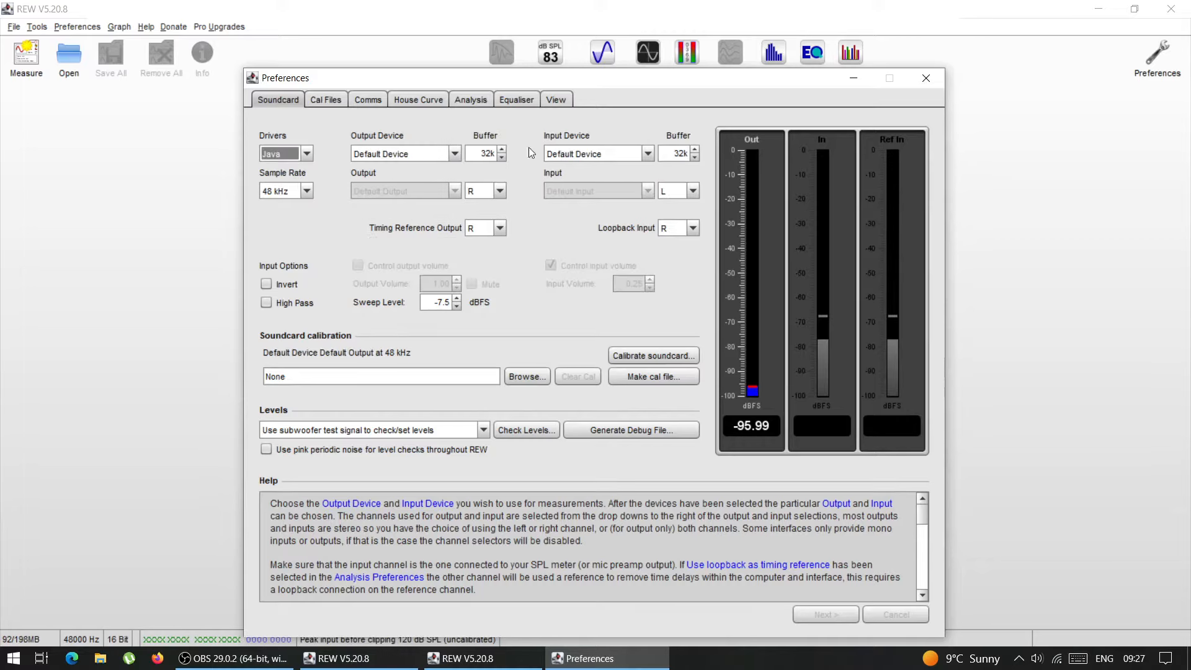
pyautogui.click(574, 154)
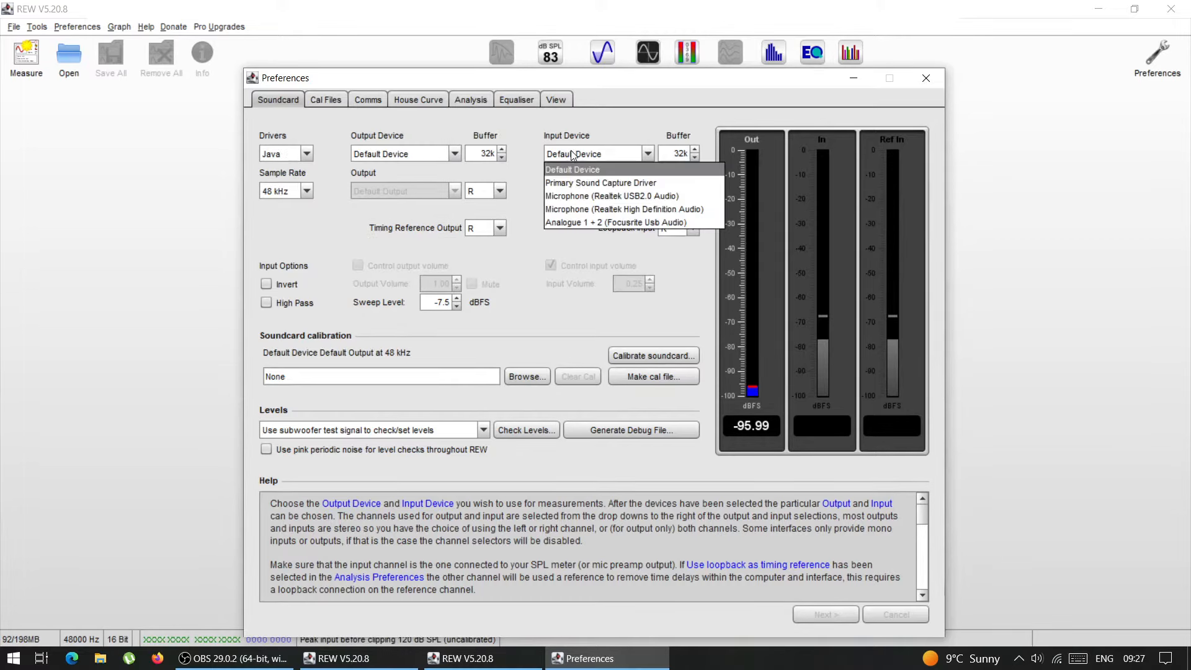
pyautogui.click(569, 196)
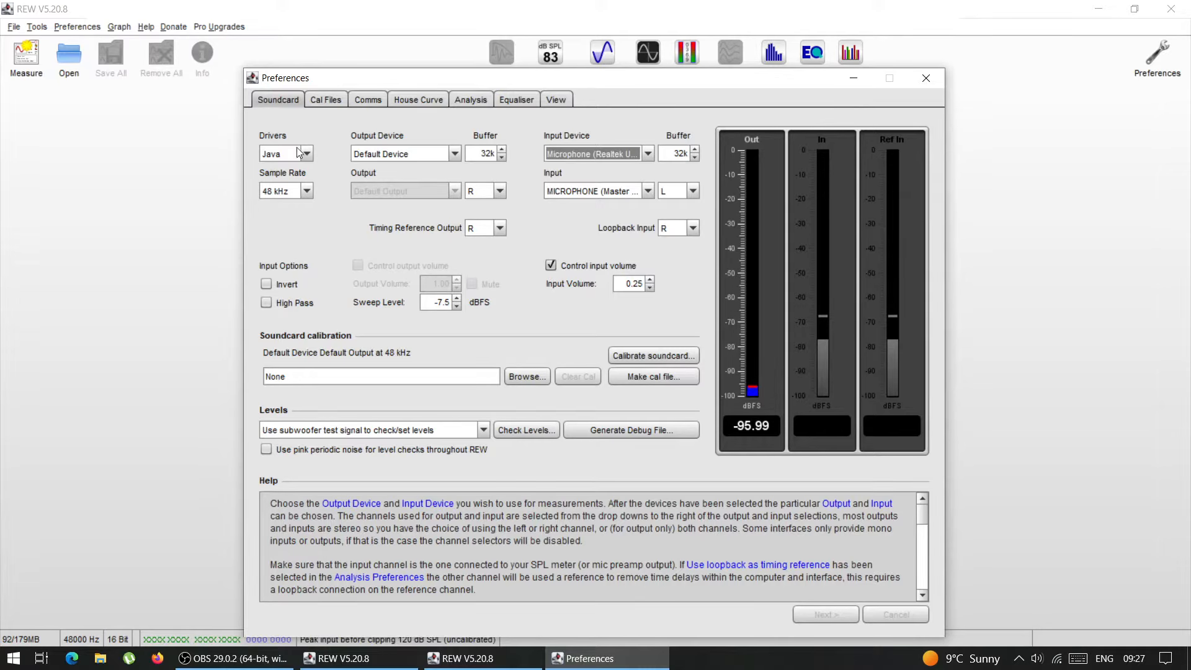
# Remove the Microphone (2- Realtek USB2.0 Audio) entries that have no calibration file from the mic calibration list
pyautogui.click(318, 101)
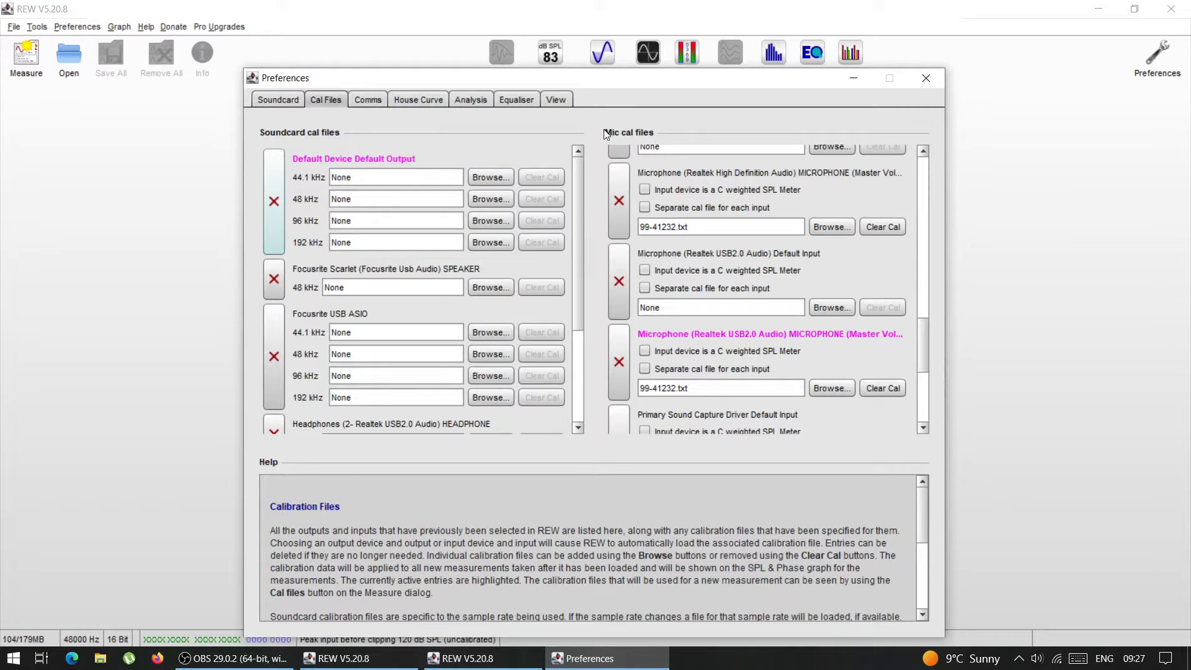
pyautogui.moveTo(926, 340); pyautogui.dragTo(919, 236)
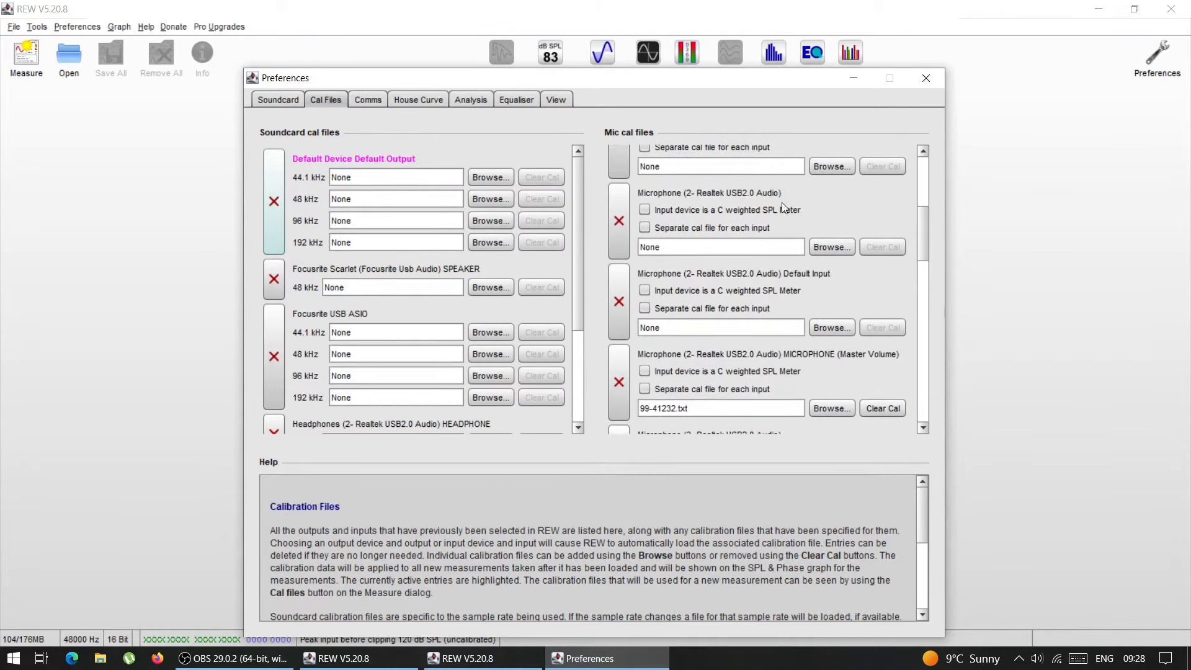
pyautogui.click(618, 225)
pyautogui.click(622, 218)
# Check the calibration file assigned to the Microphone (Realtek USB2.0 Audio) master volume input and close the preferences
pyautogui.moveTo(920, 244); pyautogui.dragTo(914, 349)
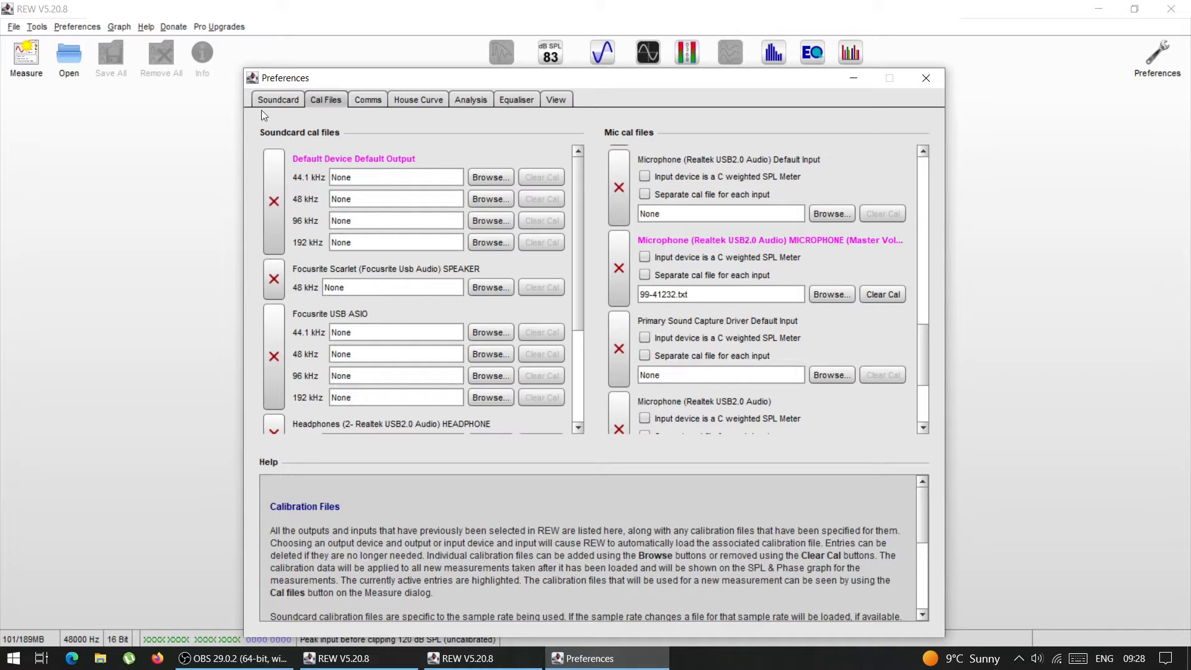
pyautogui.click(277, 99)
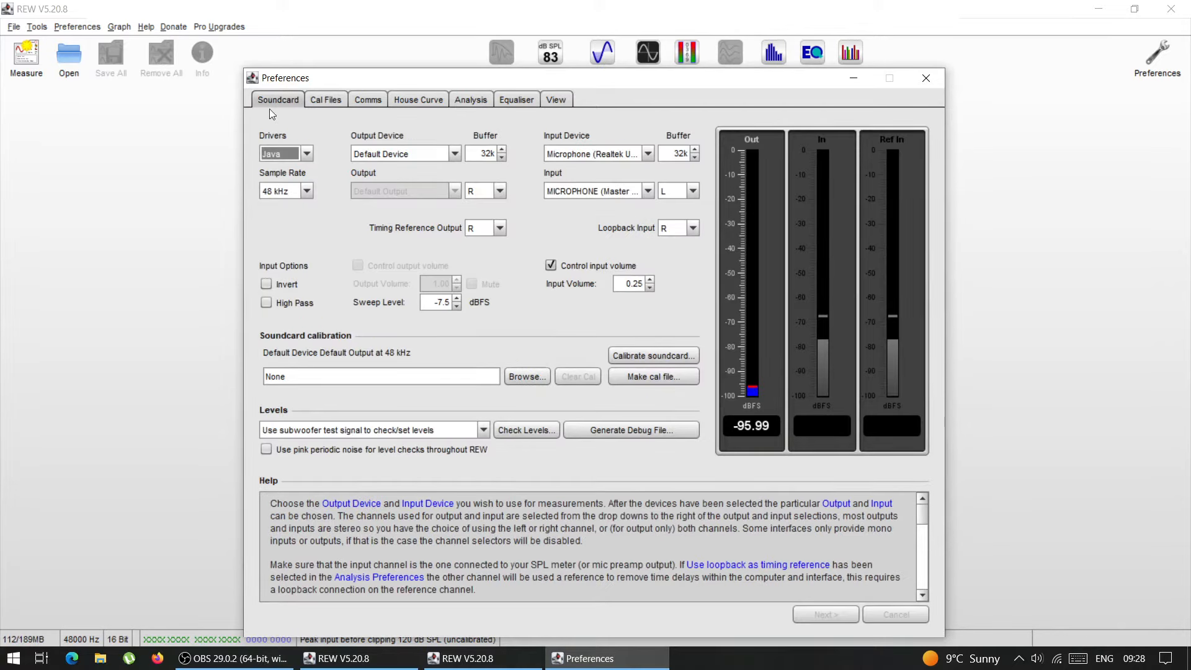
pyautogui.click(323, 101)
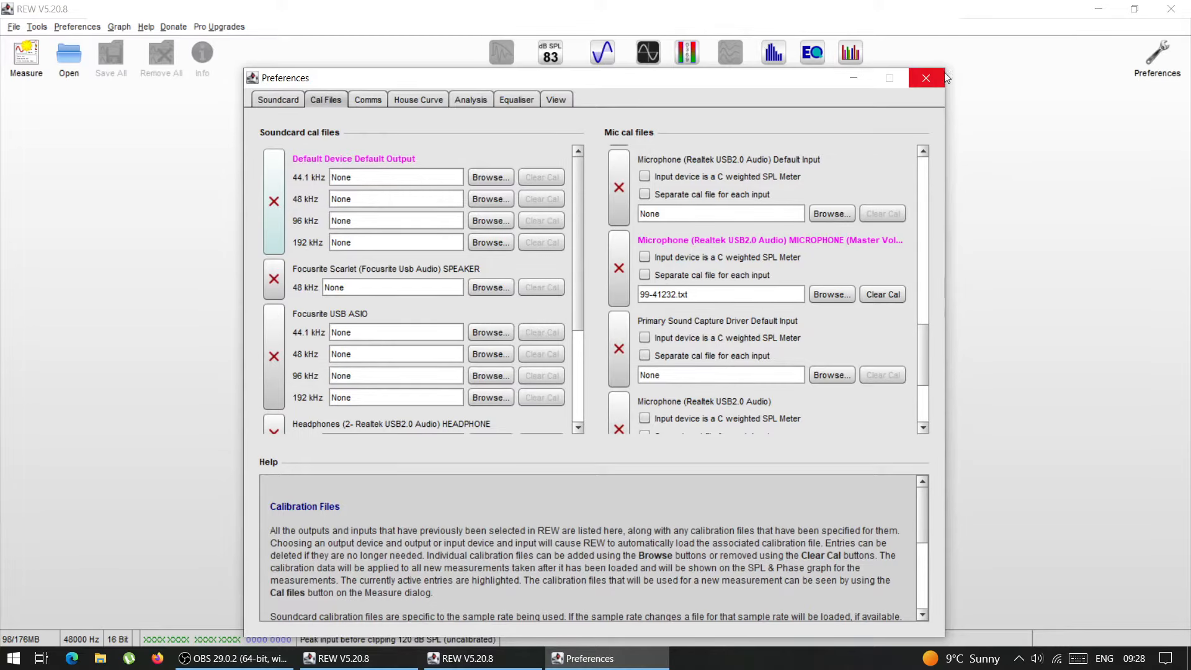
pyautogui.click(926, 79)
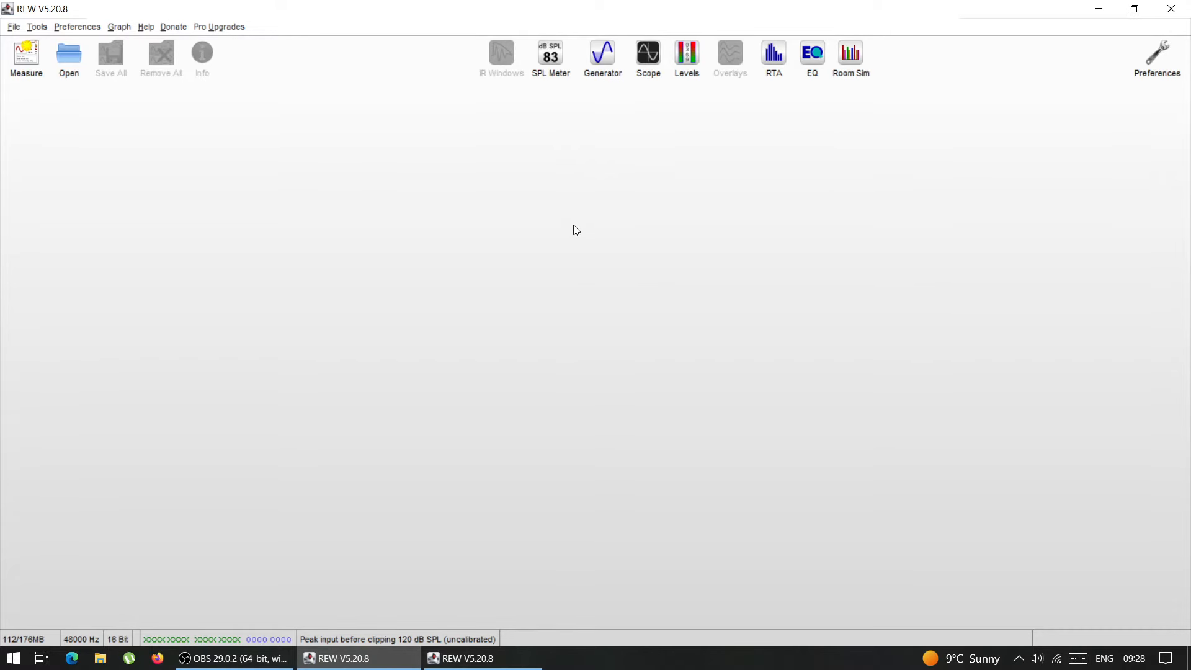
# Bring up the RTA window to view its graph and settings, and close it again
pyautogui.click(19, 64)
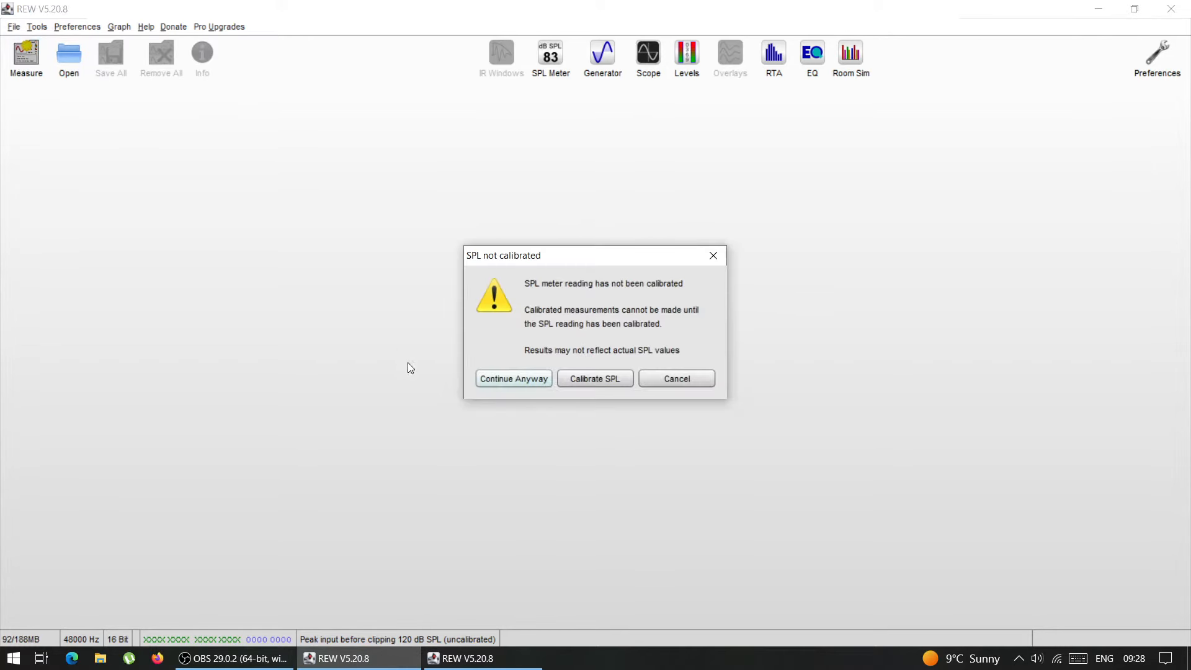
pyautogui.click(711, 256)
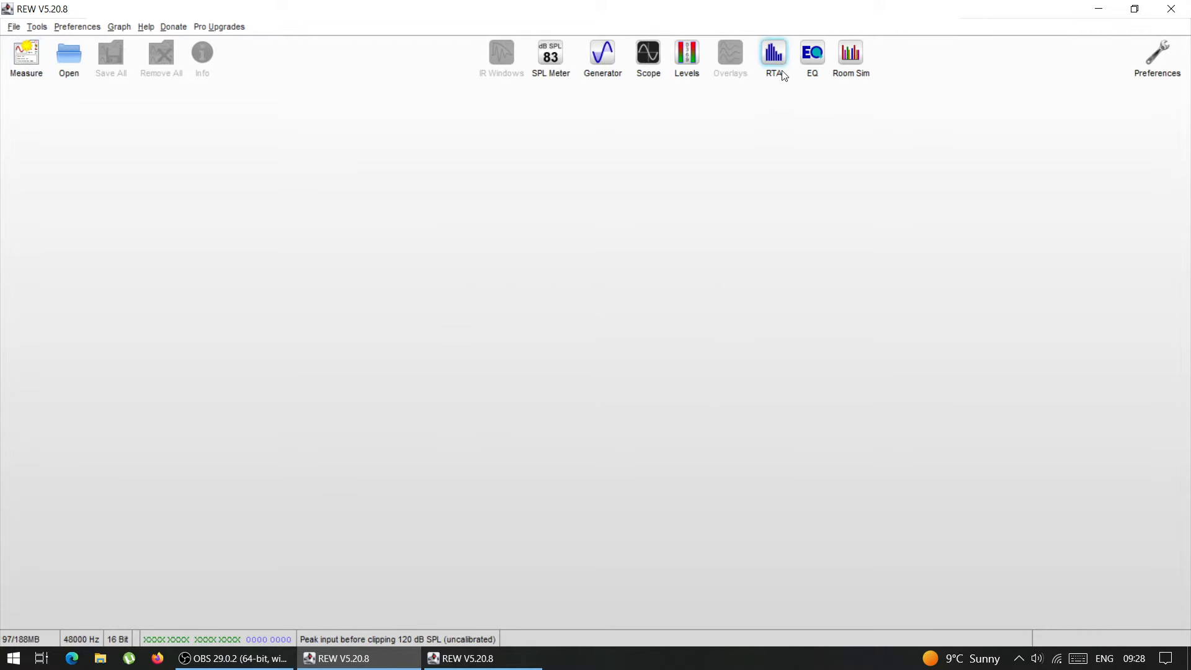
pyautogui.click(774, 54)
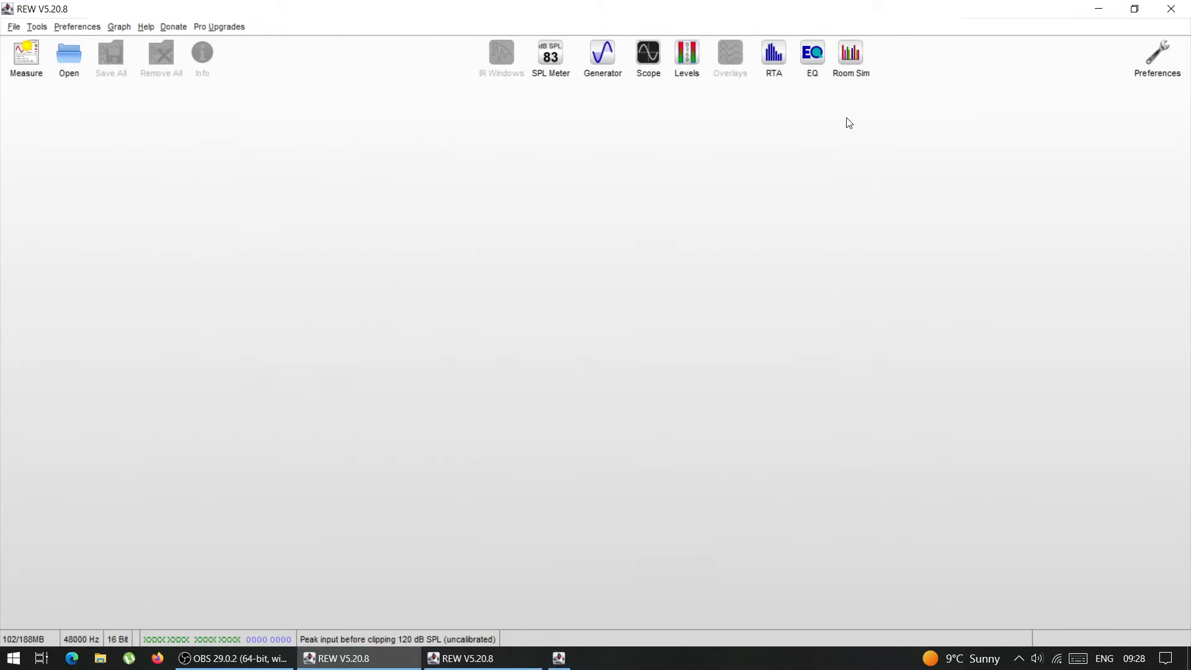
pyautogui.click(925, 106)
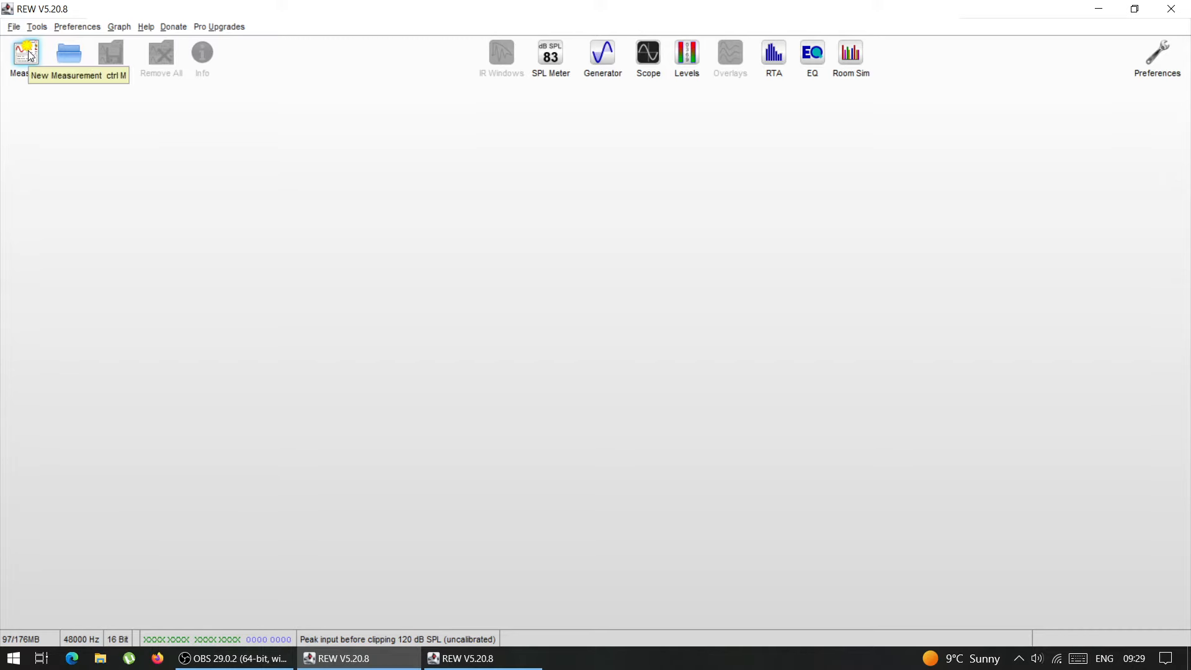
pyautogui.click(773, 57)
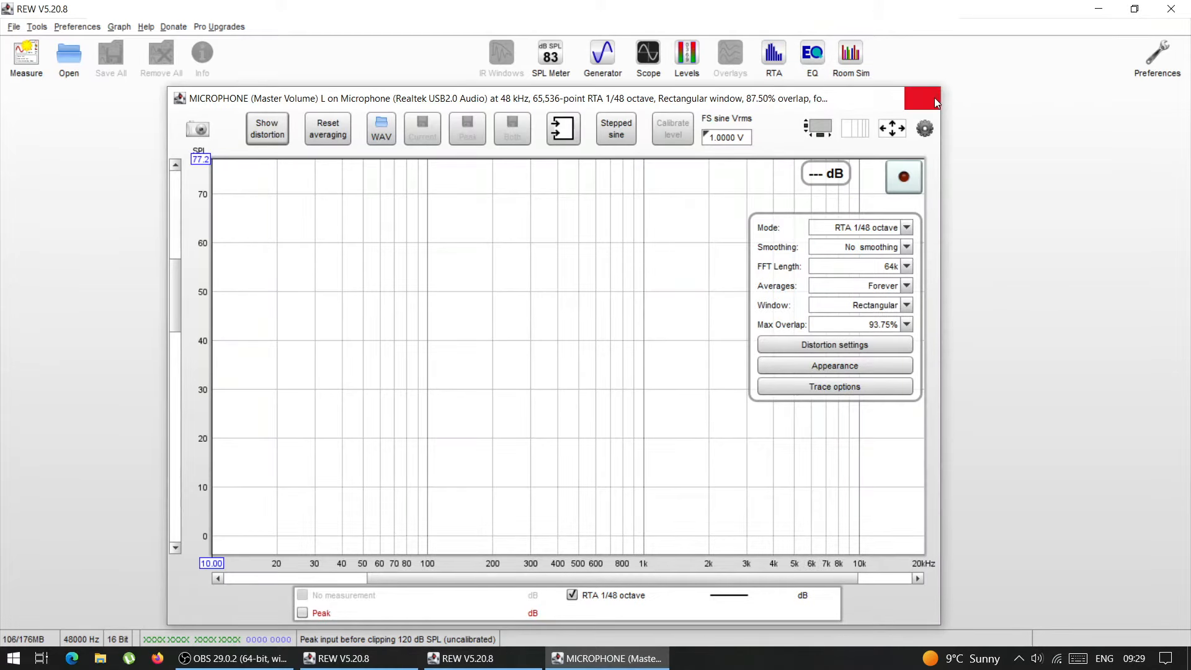
pyautogui.click(922, 98)
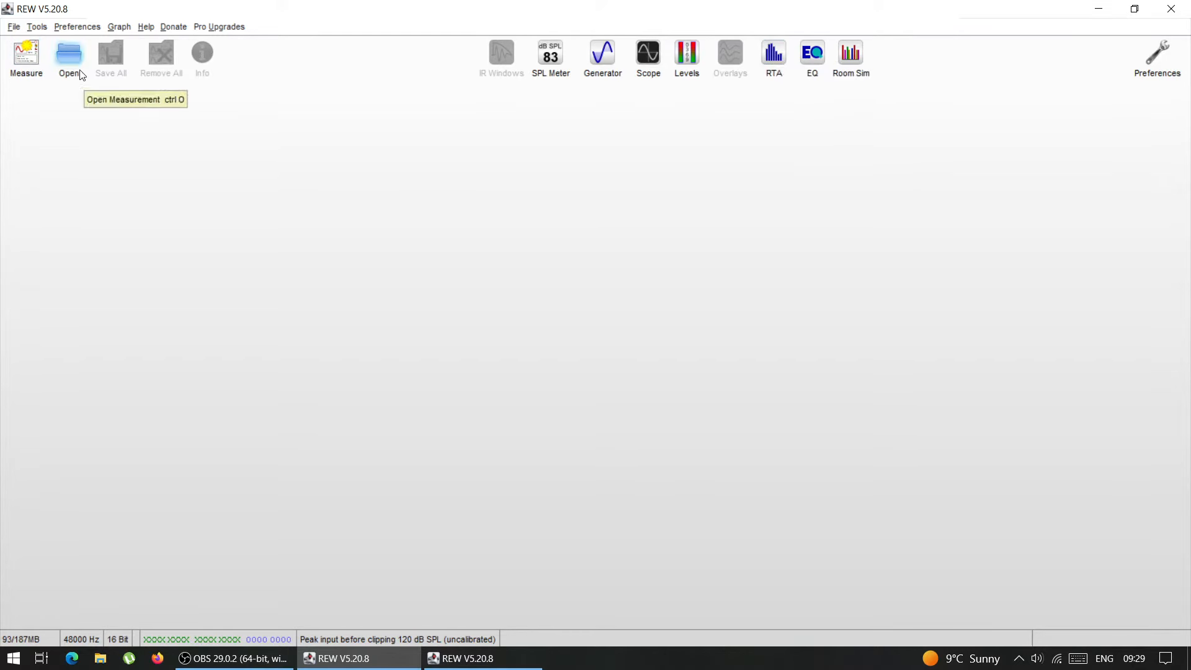
# Open the setup for a new SPL measurement and set the sweep's start frequency to 20 Hz
pyautogui.click(30, 56)
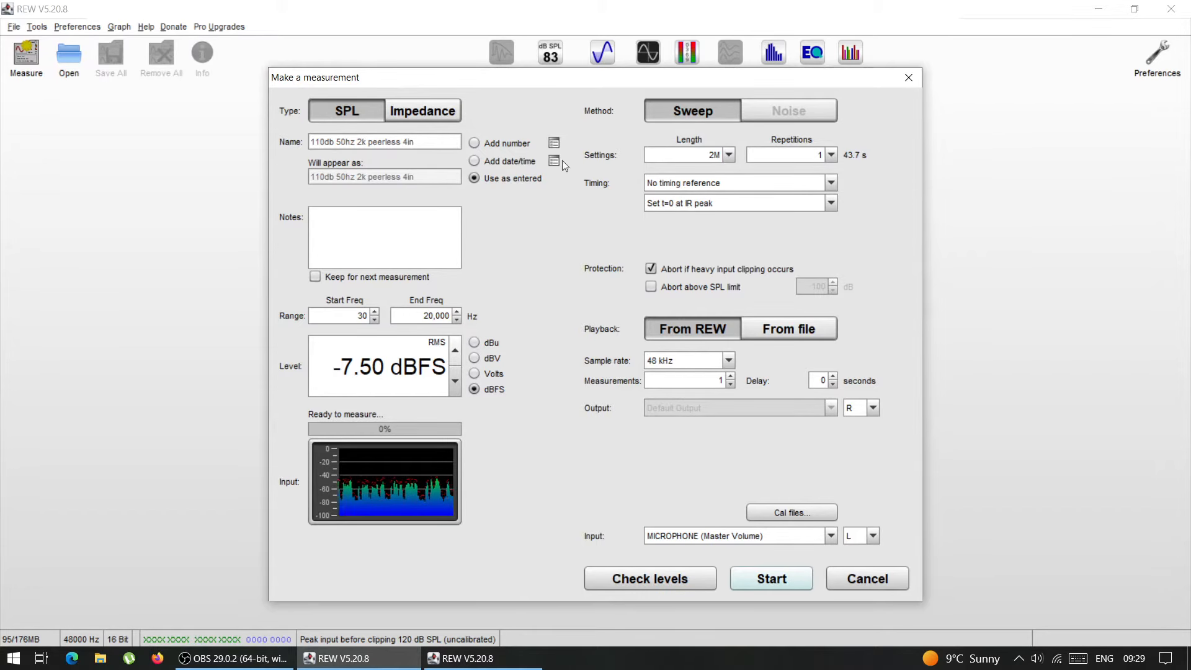
pyautogui.moveTo(642, 73); pyautogui.dragTo(655, 92)
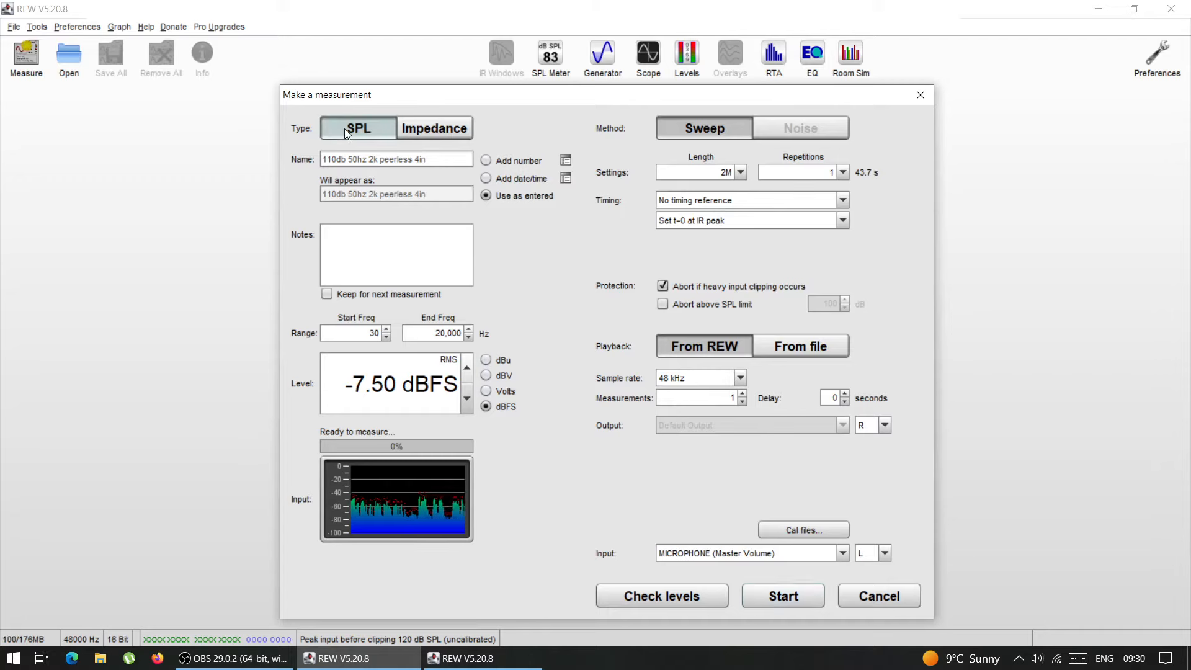
pyautogui.tripleClick(435, 160)
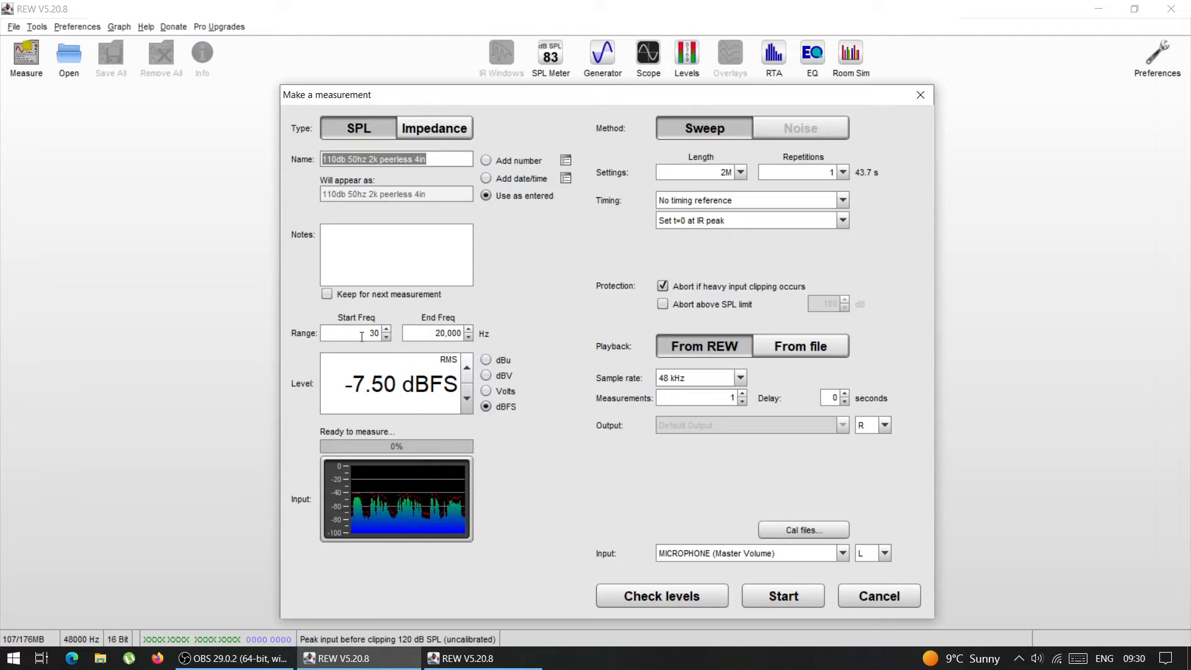
pyautogui.click(362, 336)
pyautogui.click(386, 339)
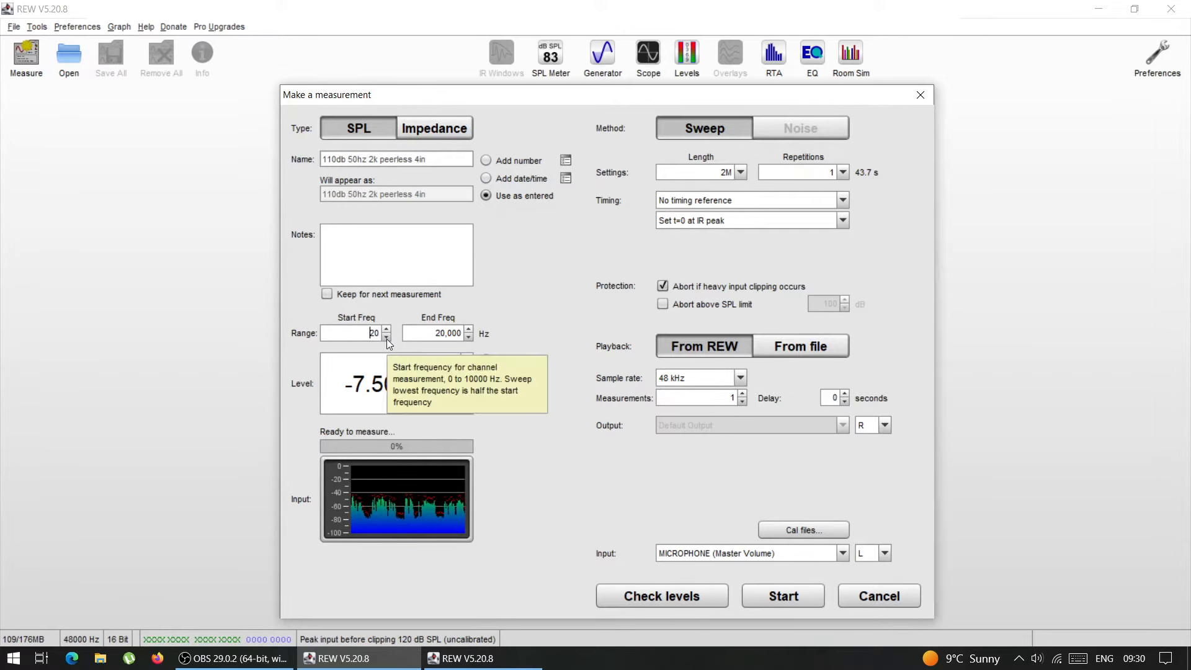
pyautogui.click(327, 294)
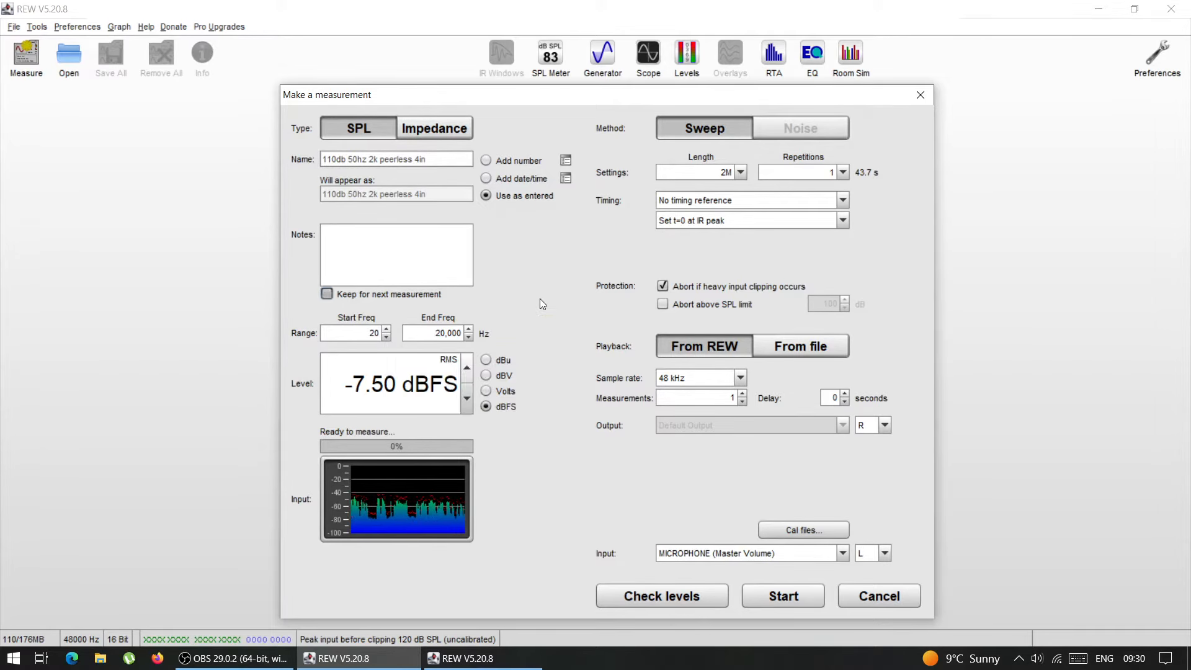
pyautogui.press('space')
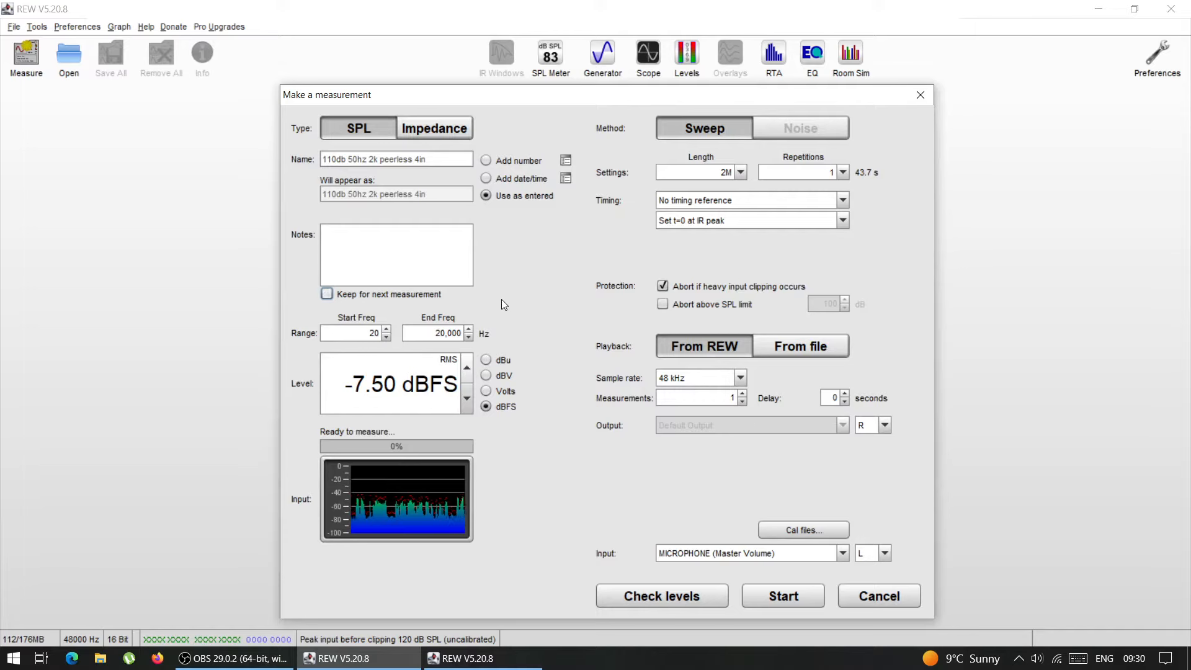
# Set the sweep's end frequency to 100 Hz
pyautogui.click(367, 333)
pyautogui.click(430, 331)
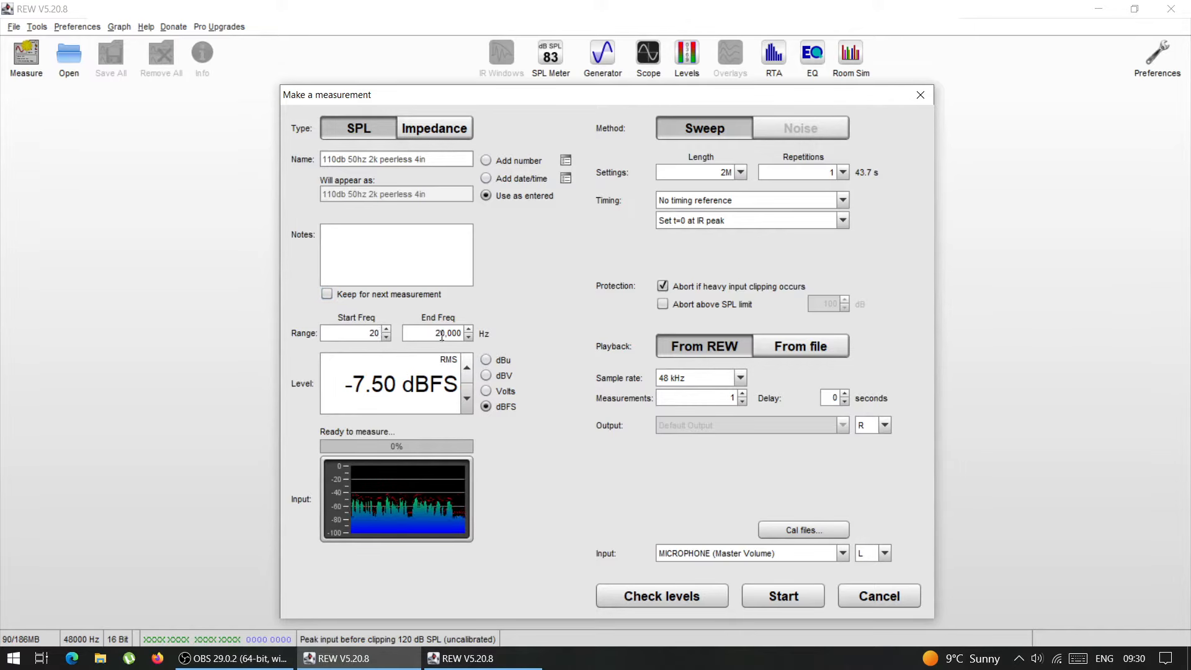
pyautogui.moveTo(435, 333); pyautogui.dragTo(489, 334)
pyautogui.write('100')
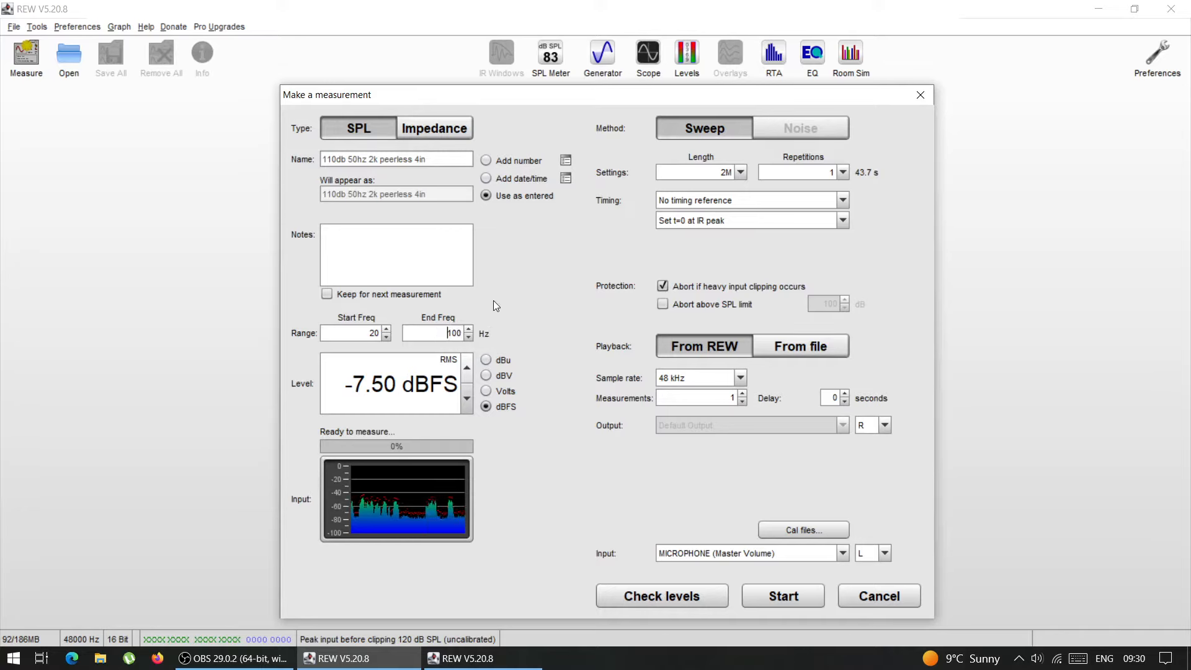
# Set the sweep range to a start frequency of 1,000 Hz and an end frequency of 20,000 Hz
pyautogui.moveTo(364, 335); pyautogui.dragTo(389, 335)
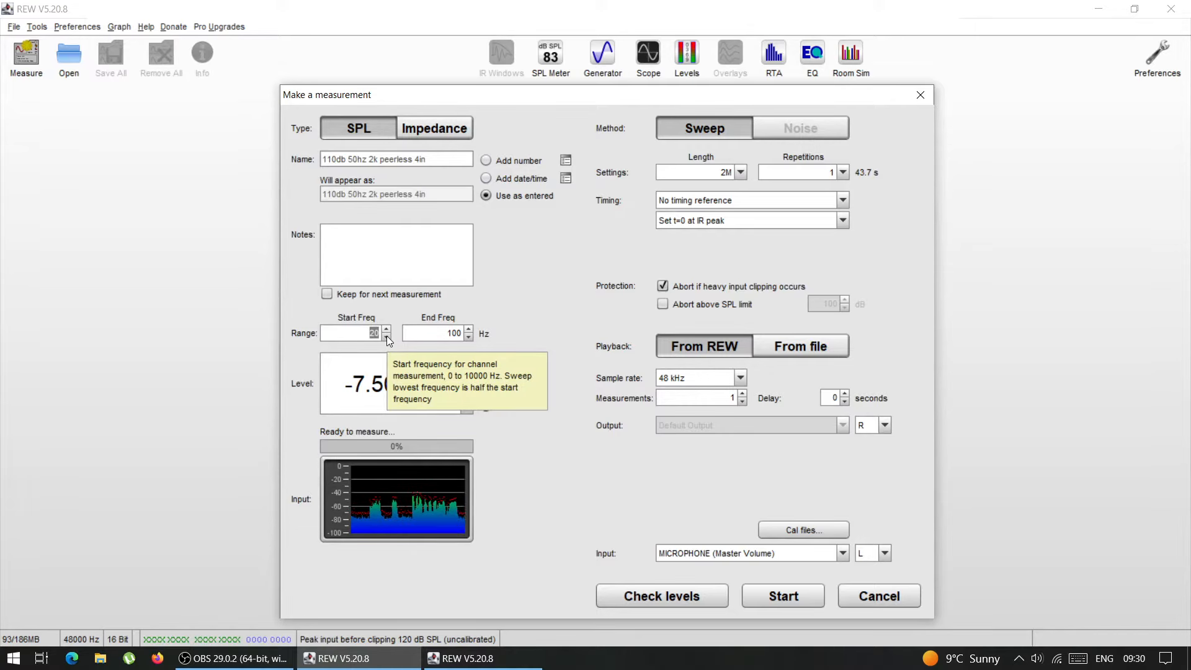
pyautogui.write('1000')
pyautogui.click(407, 333)
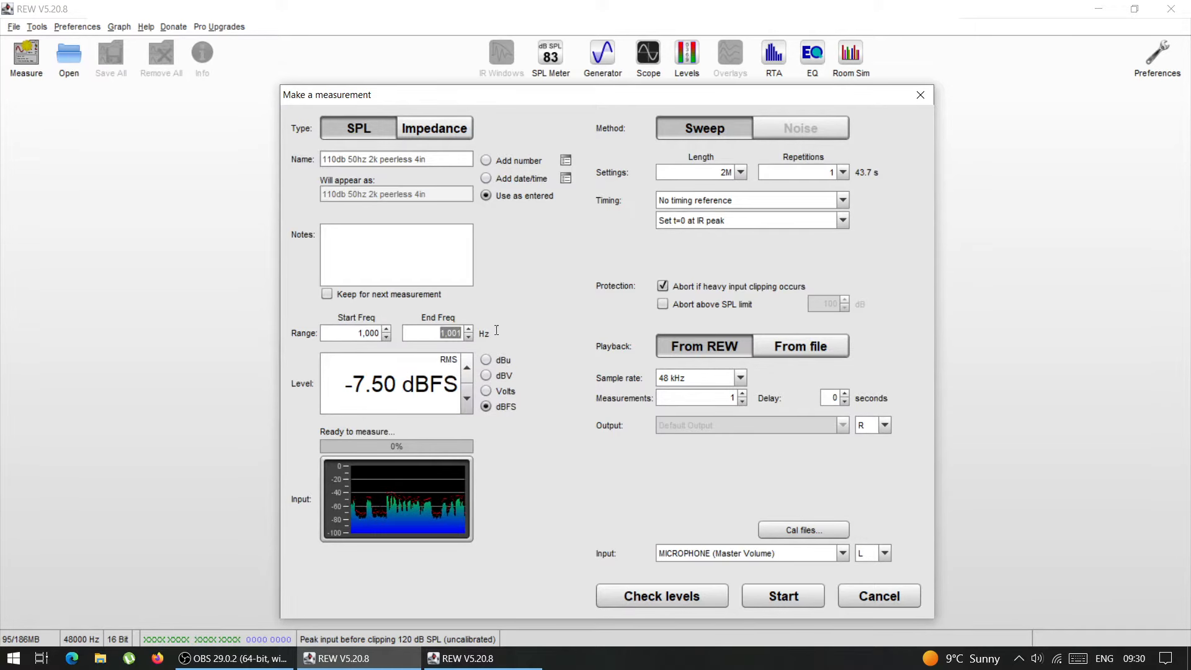
pyautogui.write('2000')
pyautogui.press('Delete')
pyautogui.press('Delete')
pyautogui.press('Delete')
pyautogui.press('Delete')
pyautogui.press('Delete')
pyautogui.write('0')
pyautogui.press('Return')
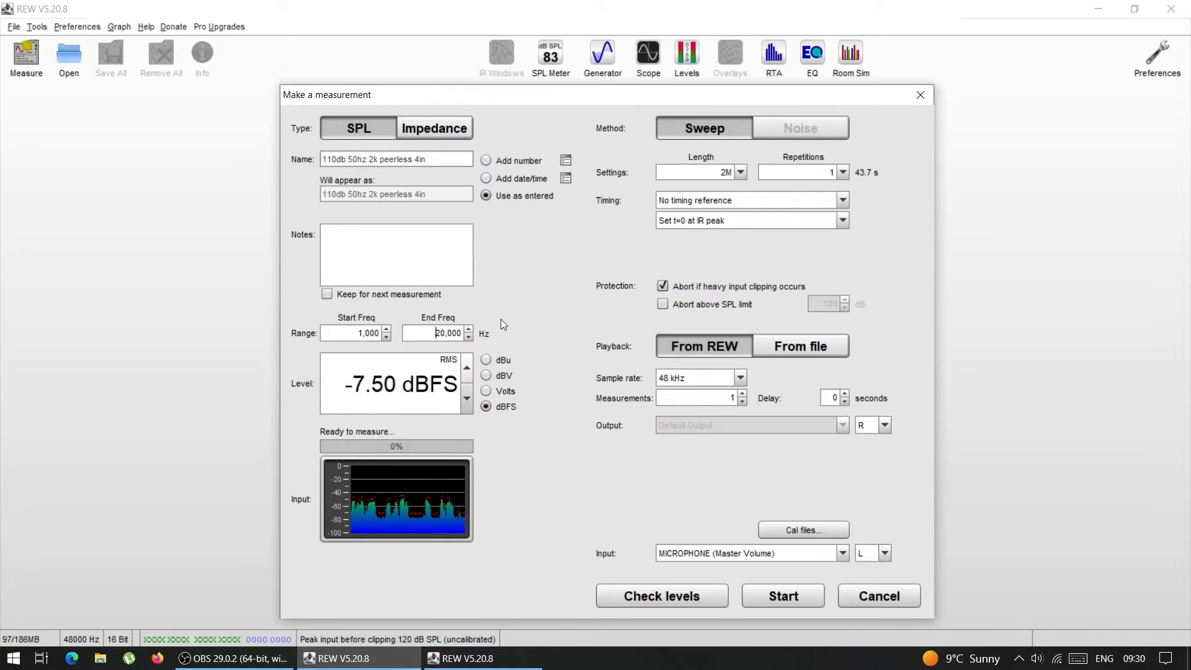
# Change the sweep's start frequency to 20 Hz
pyautogui.moveTo(348, 334); pyautogui.dragTo(386, 332)
pyautogui.write('20')
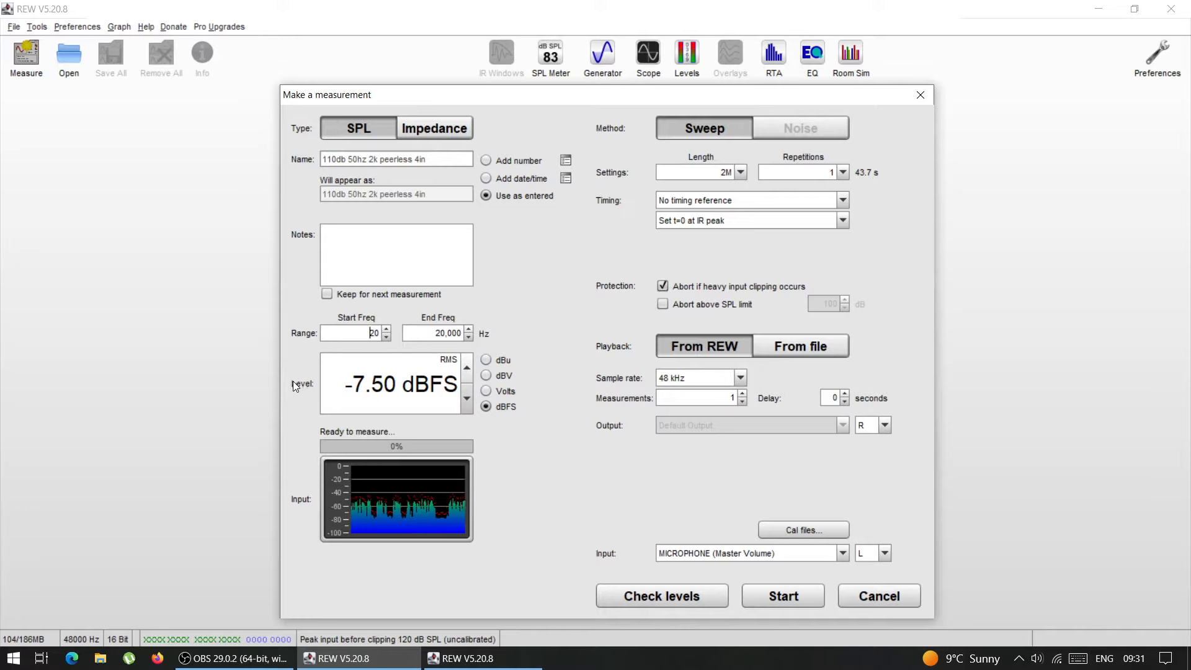
# Set the sweep's RMS signal level to 0 dBFS
pyautogui.click(379, 389)
pyautogui.click(375, 385)
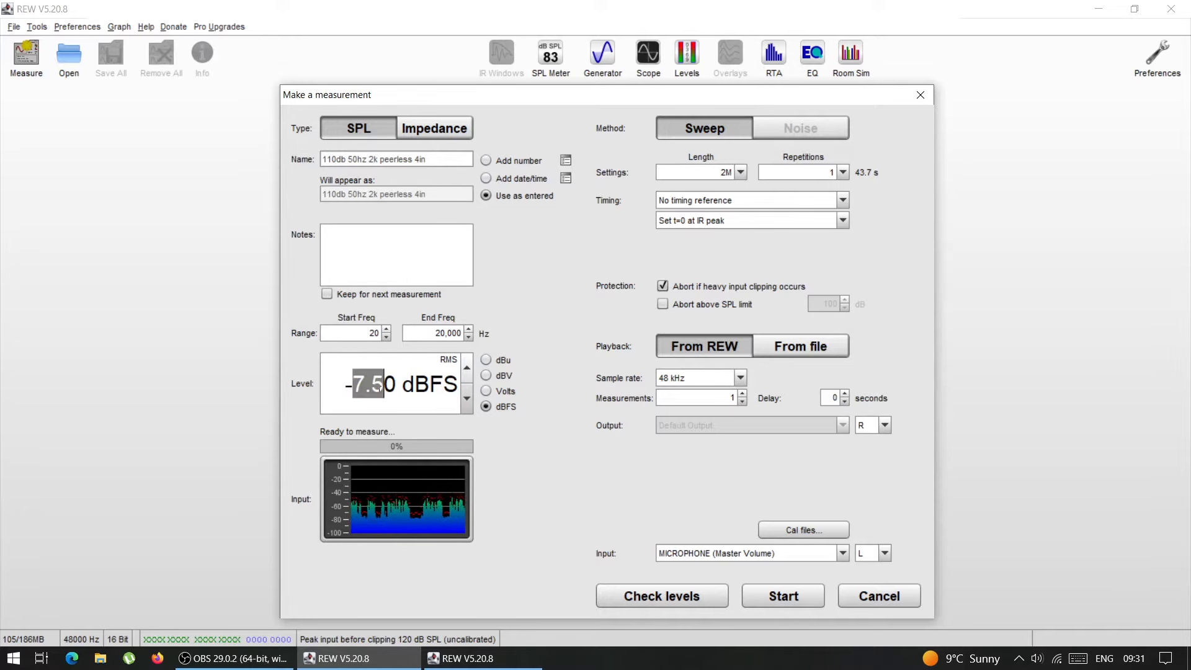
pyautogui.moveTo(374, 385); pyautogui.dragTo(394, 385)
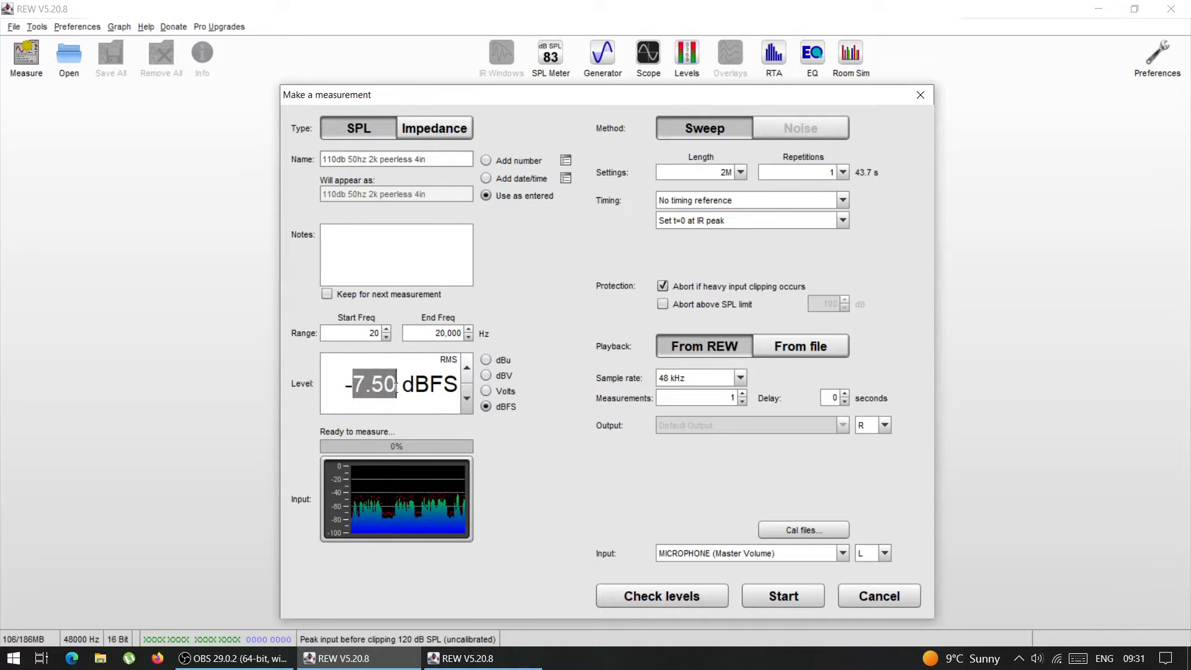
pyautogui.write('0')
pyautogui.press('Return')
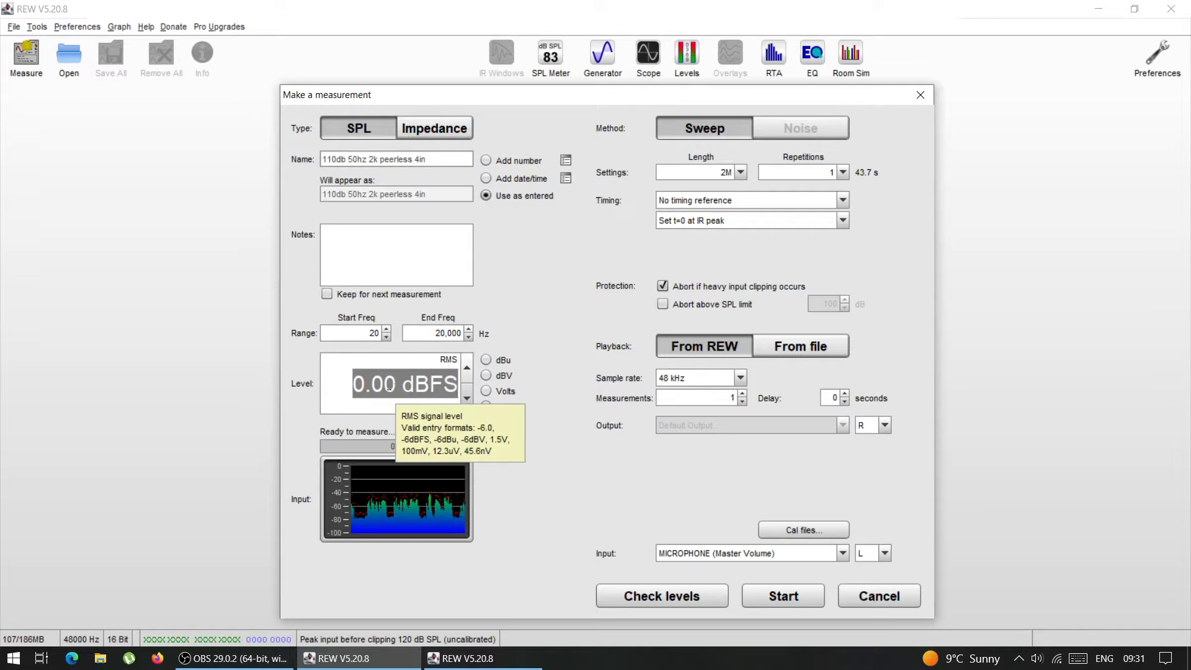
# Lower the sweep's signal level to -10 dBFS
pyautogui.click(383, 388)
pyautogui.doubleClick(382, 394)
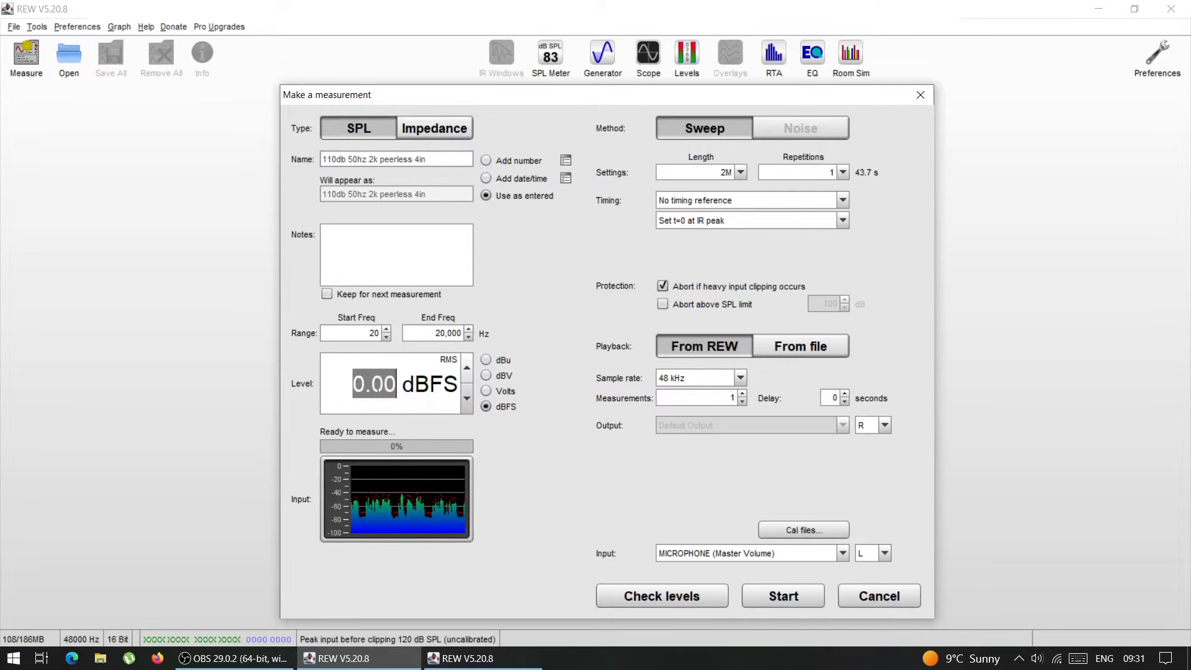
pyautogui.write('-10')
pyautogui.press('Return')
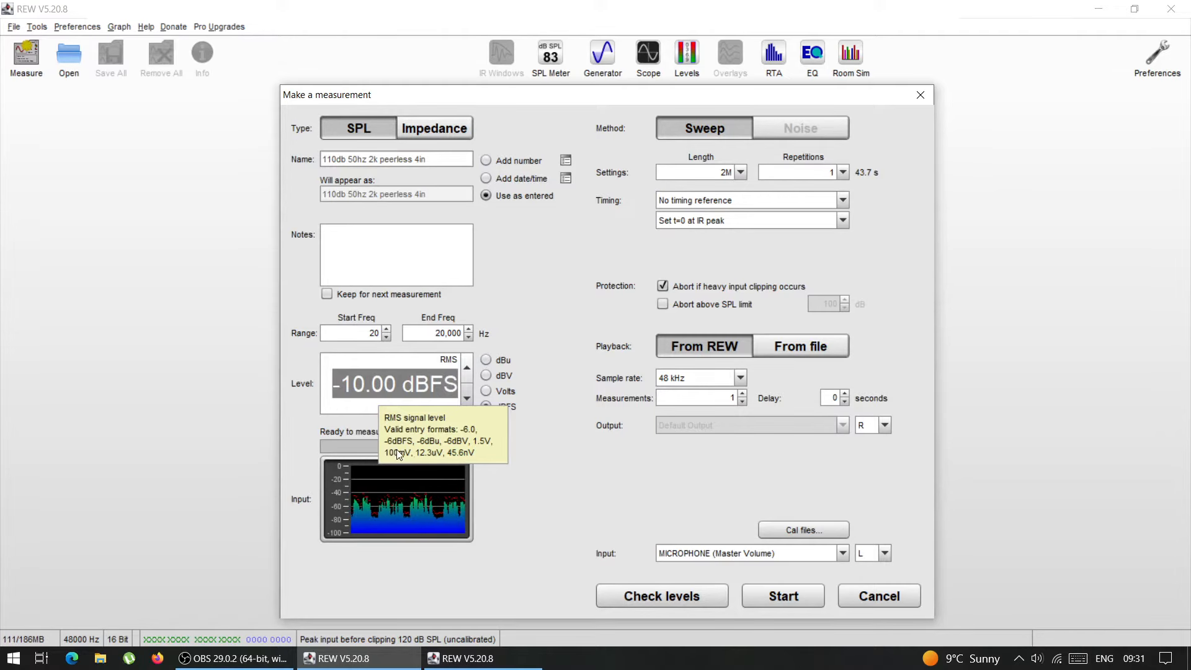
# Raise the sweep's signal level to 0 dBFS
pyautogui.click(375, 385)
pyautogui.doubleClick(376, 384)
pyautogui.write('0')
pyautogui.press('Return')
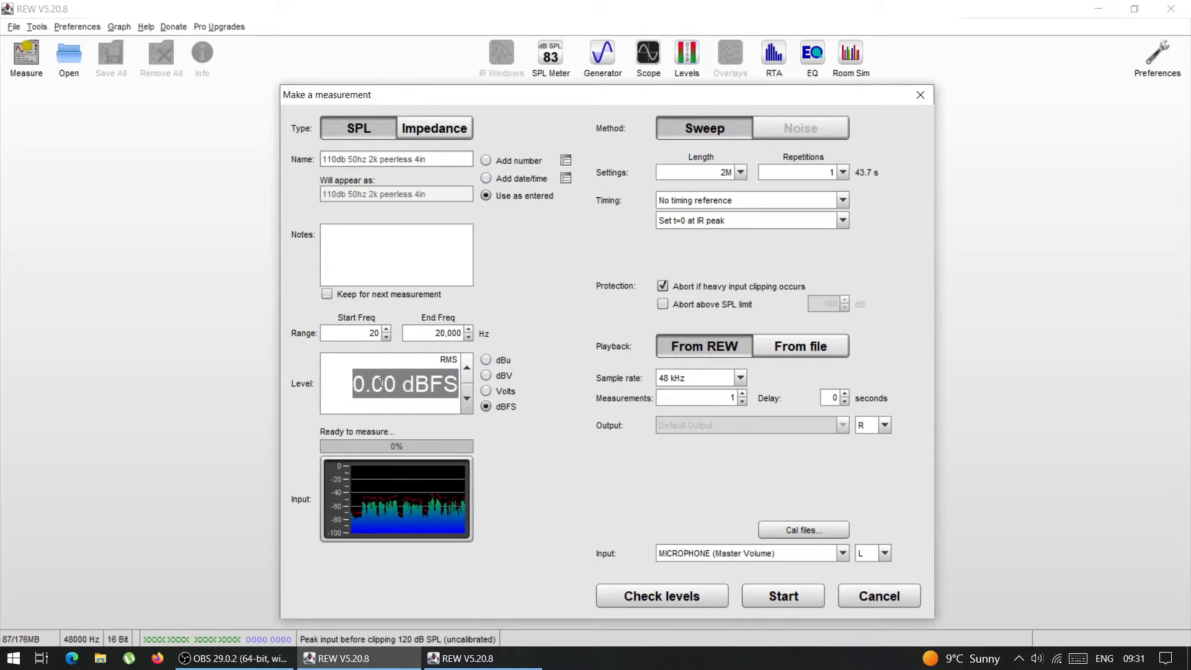
# Set the sweep's signal level to -5 dBFS
pyautogui.click(381, 383)
pyautogui.hotkey('shift', 'Home')
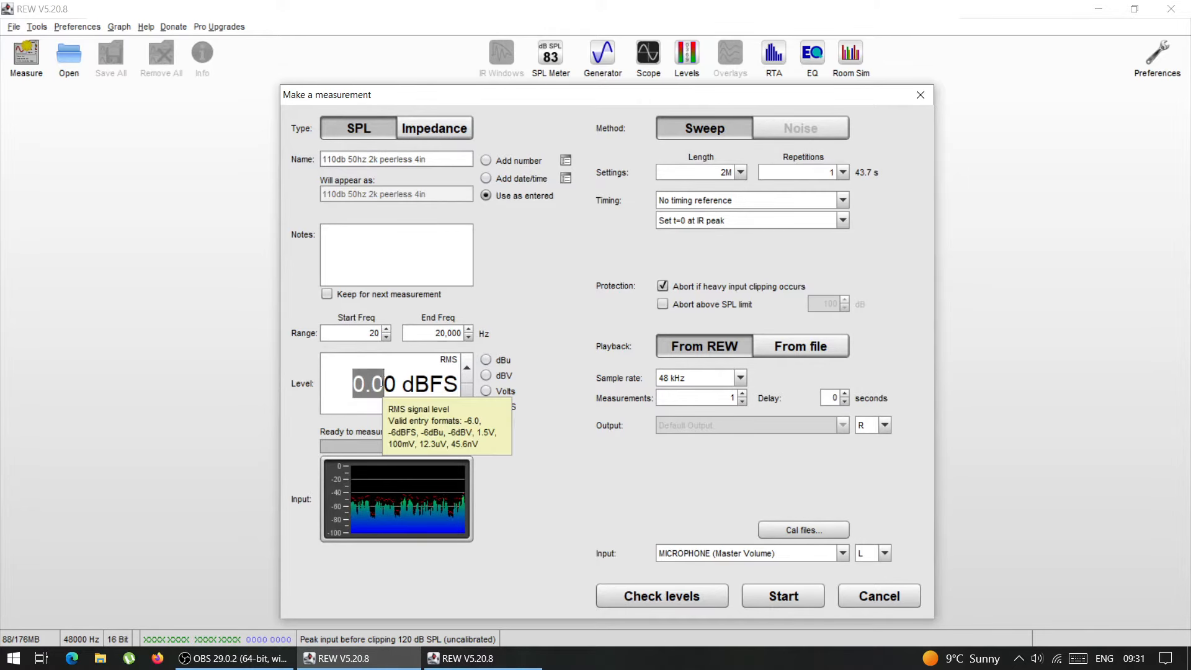
pyautogui.write('-5')
pyautogui.press('Return')
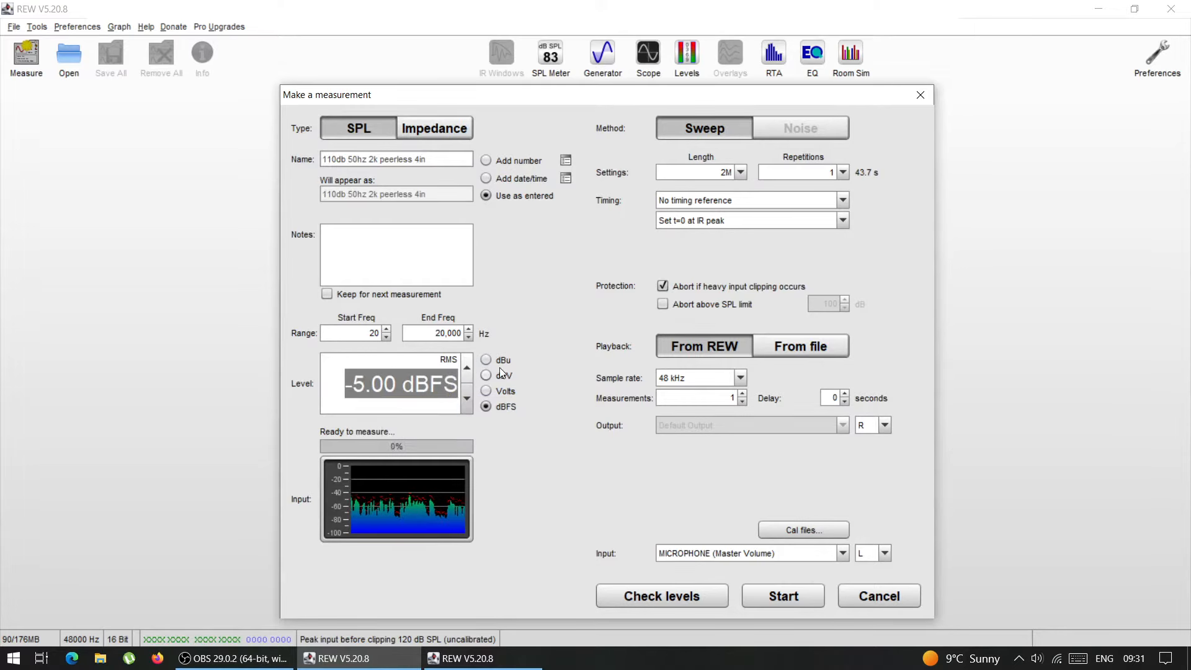
# Set the sweep length to 128k
pyautogui.click(687, 172)
pyautogui.click(668, 173)
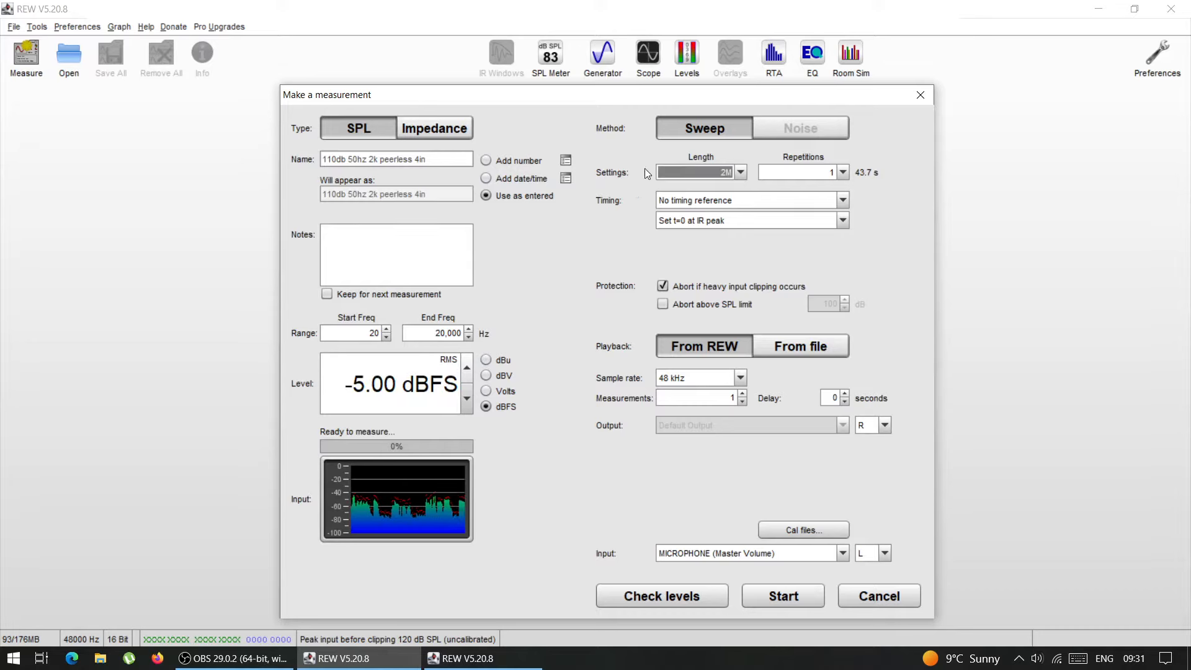
pyautogui.click(802, 174)
pyautogui.click(802, 174)
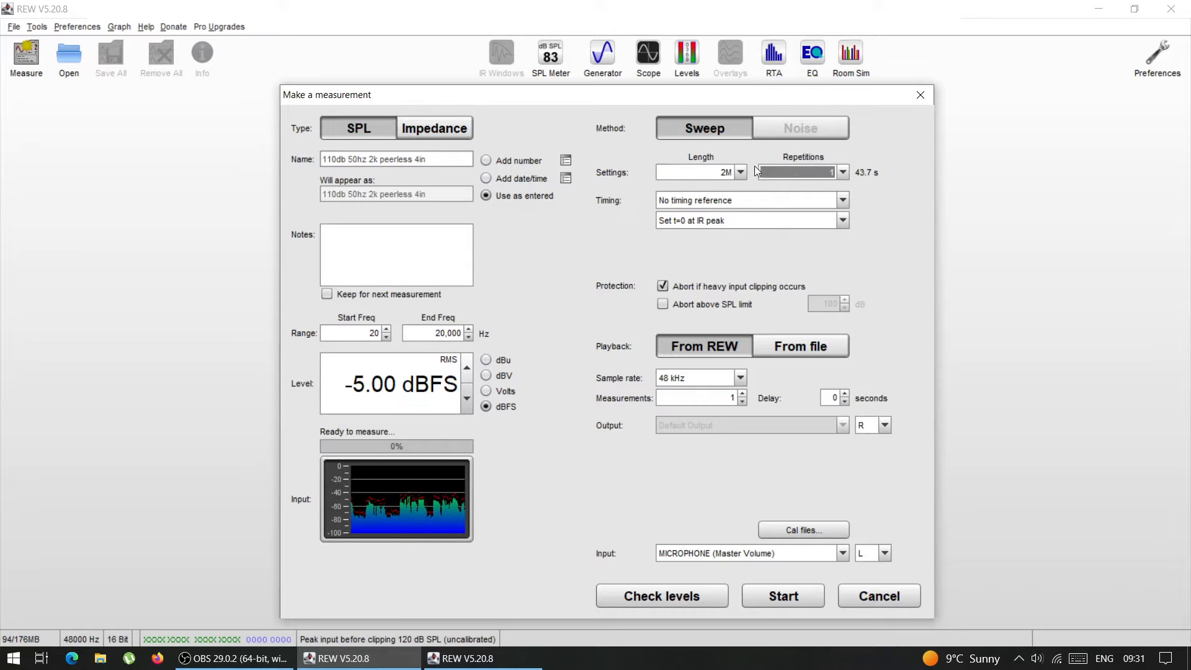
pyautogui.click(732, 172)
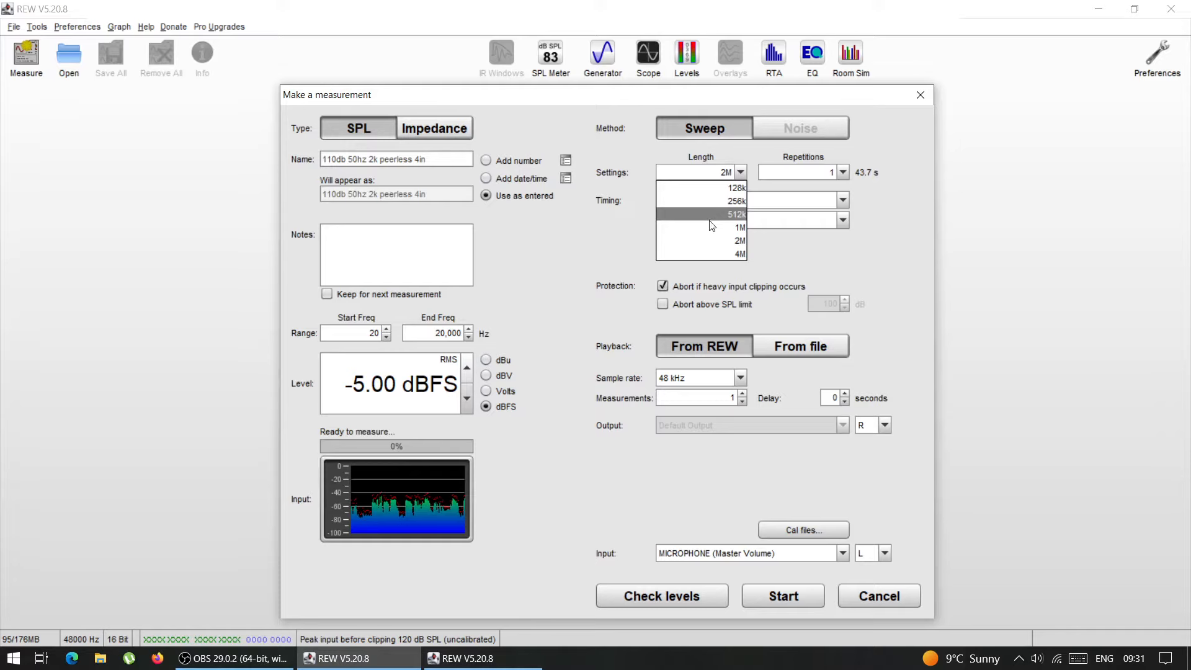
pyautogui.click(699, 187)
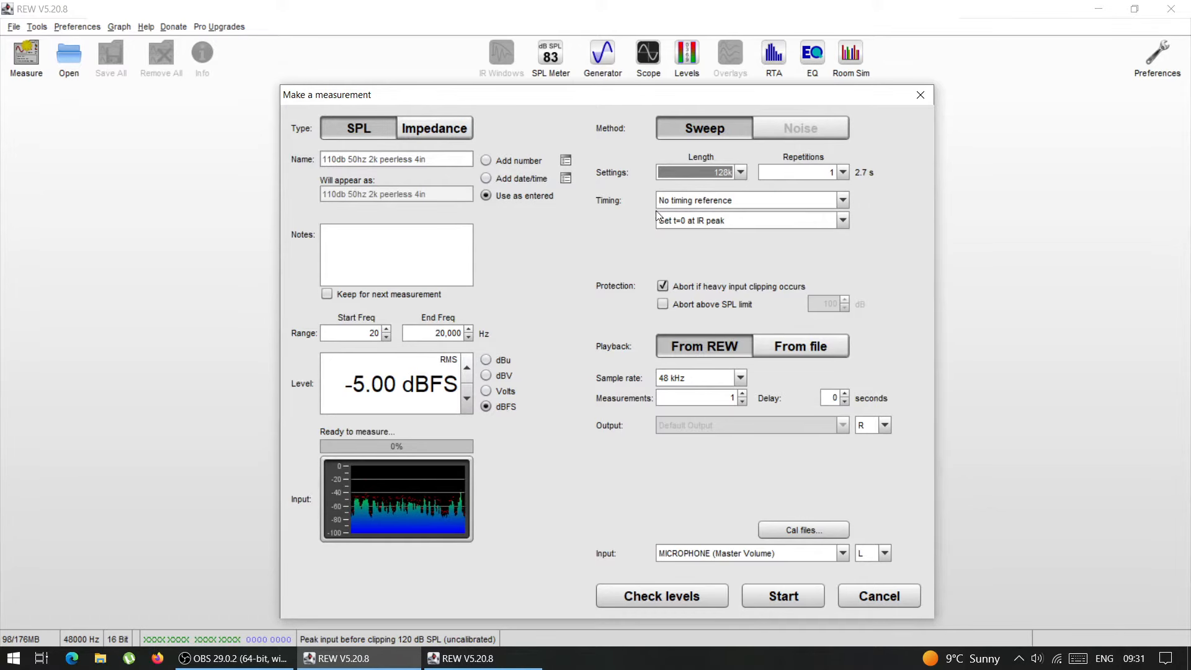
# Try sweep lengths of 1M, 512k, 1M again and 4M to compare their durations
pyautogui.click(697, 176)
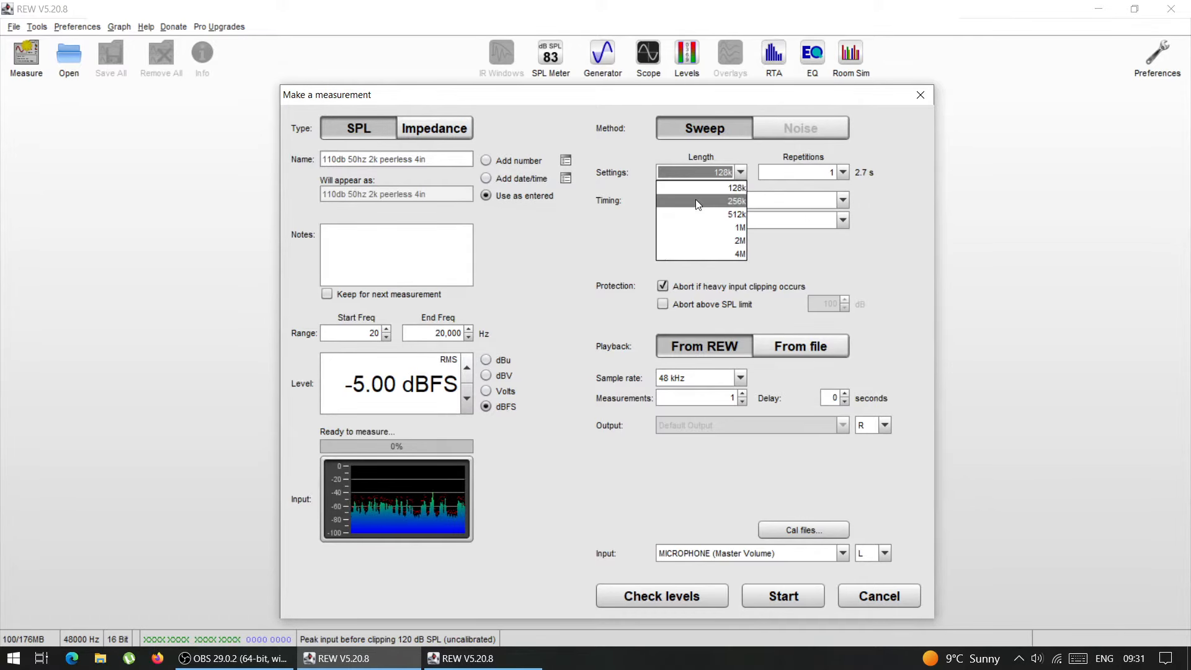
pyautogui.click(697, 227)
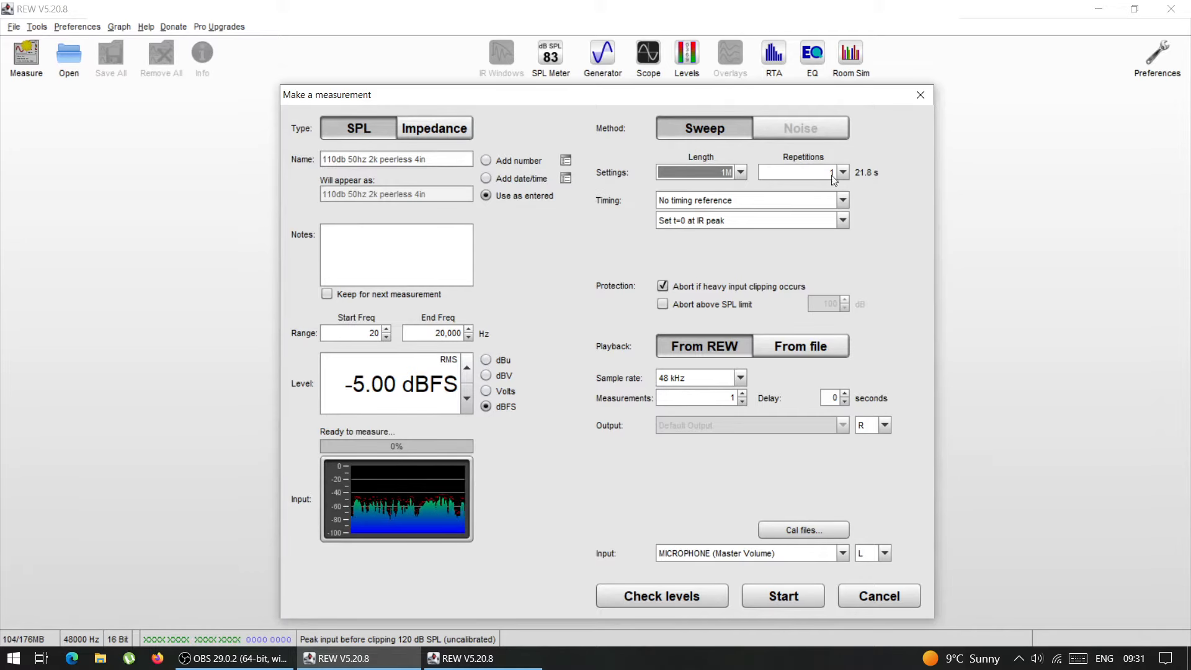
pyautogui.click(740, 173)
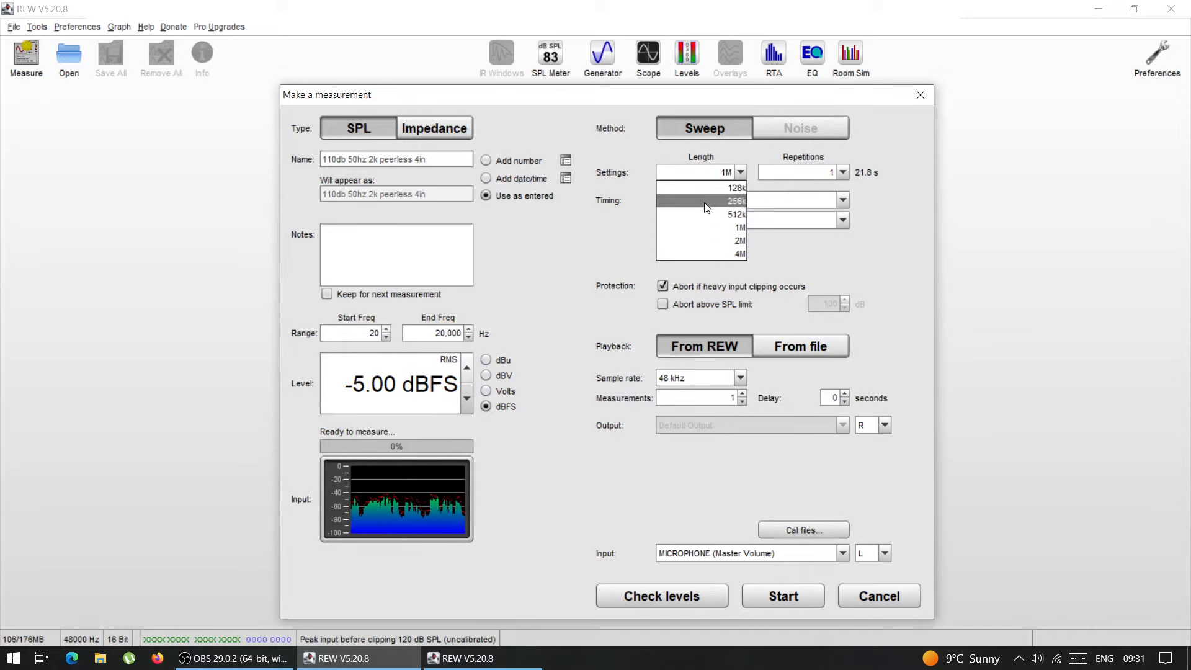
pyautogui.click(710, 214)
pyautogui.click(712, 172)
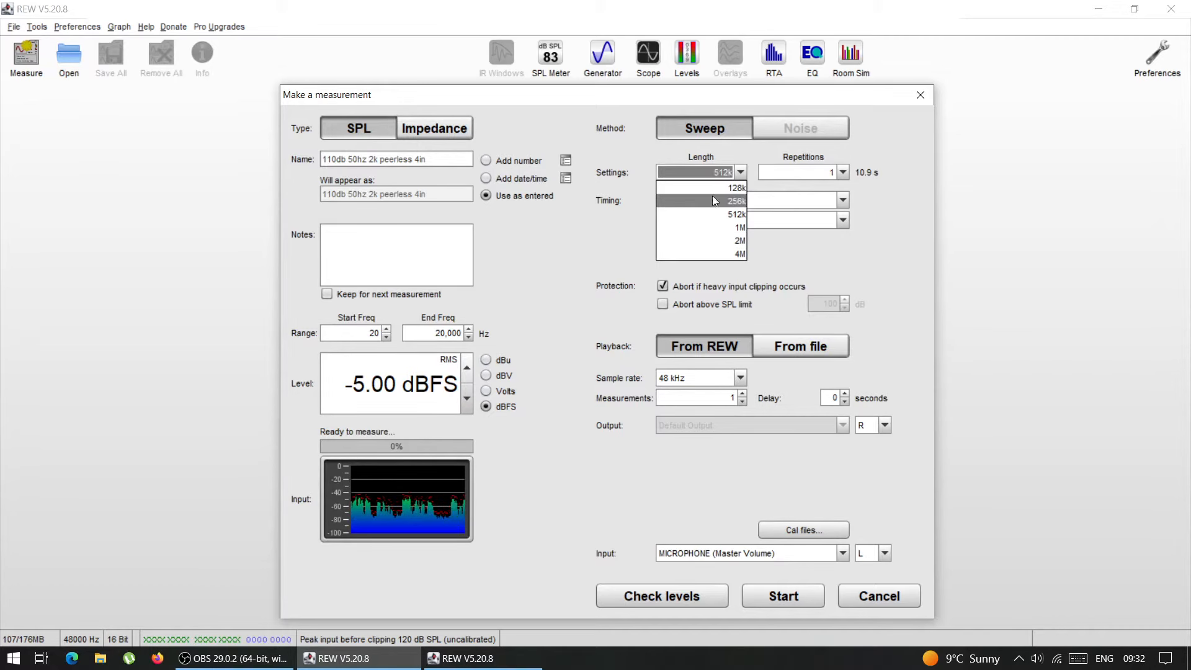
pyautogui.click(705, 225)
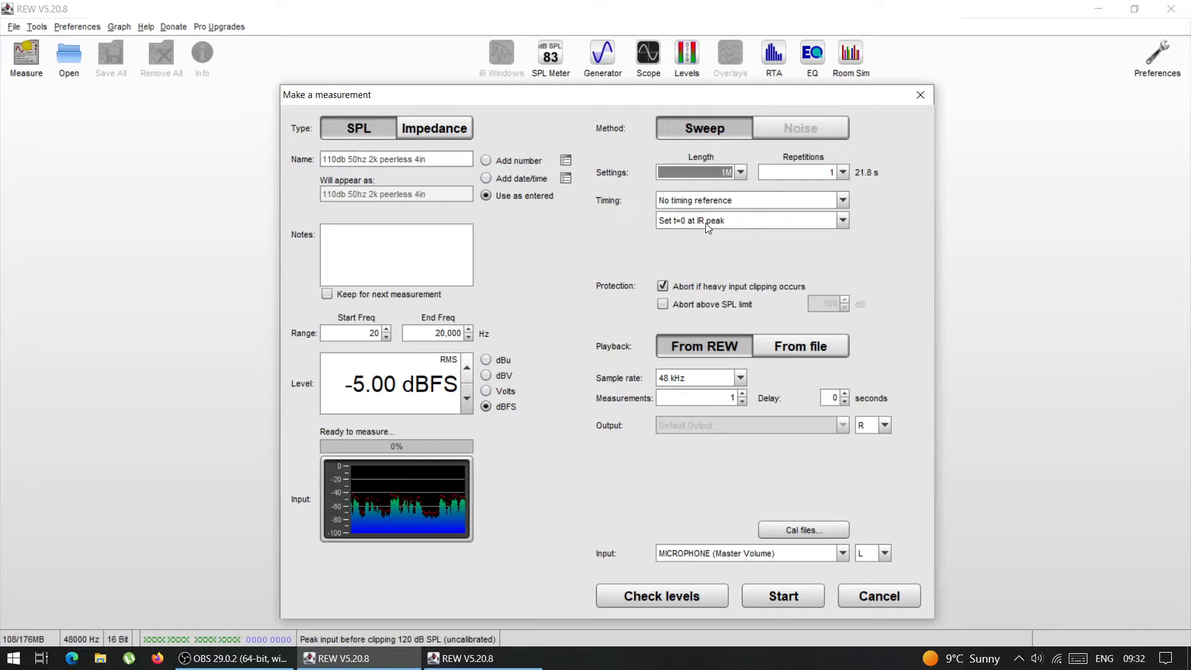
pyautogui.click(708, 171)
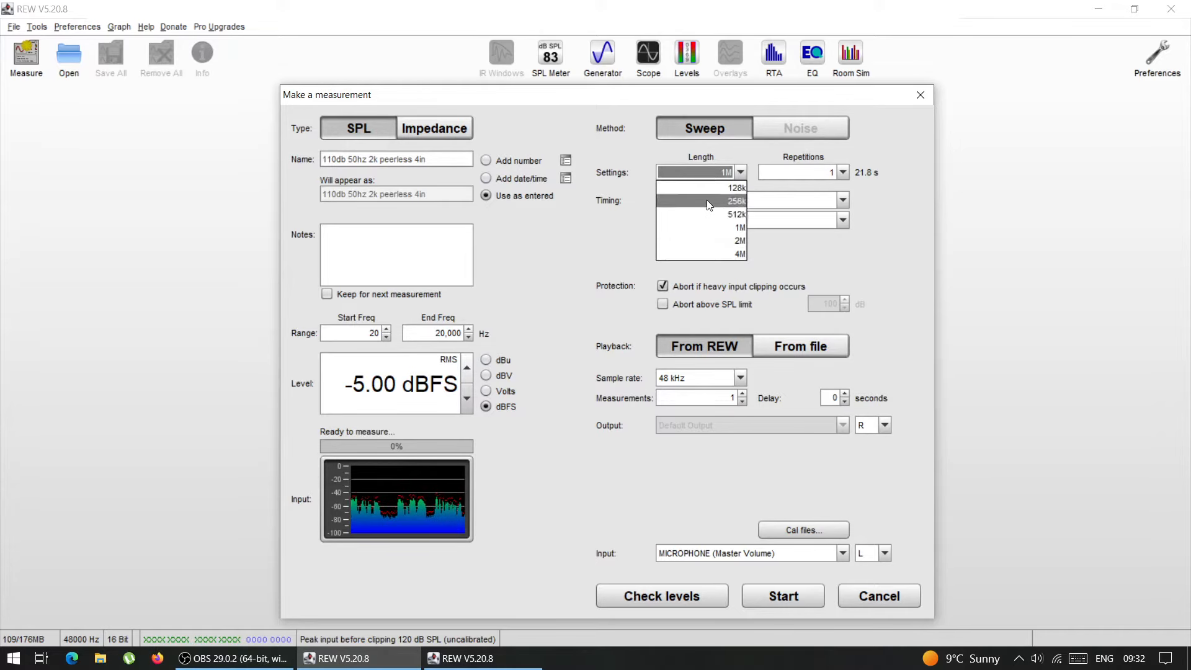
pyautogui.click(704, 251)
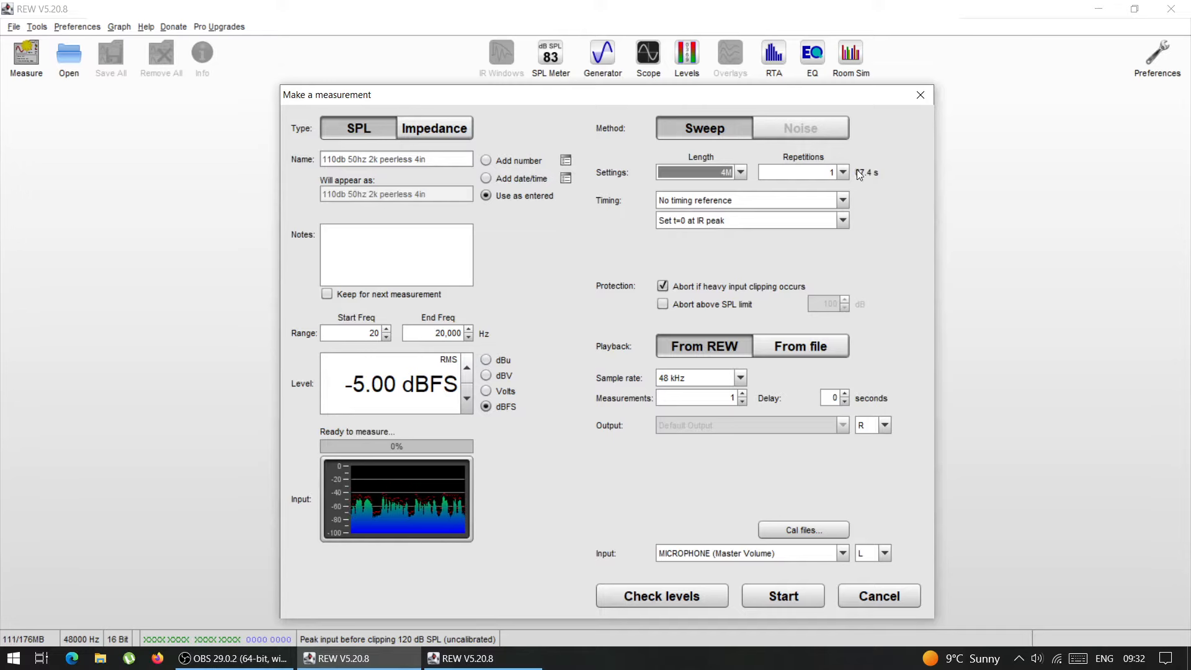
# Set the sweep length to 512k
pyautogui.click(709, 173)
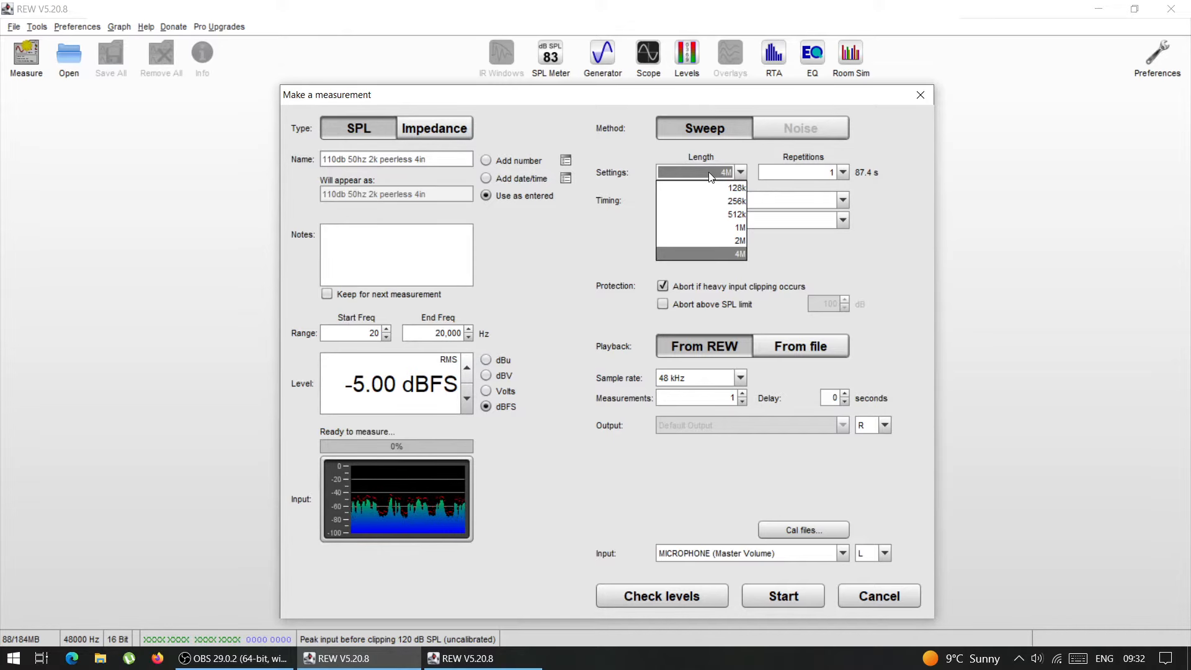
pyautogui.click(713, 214)
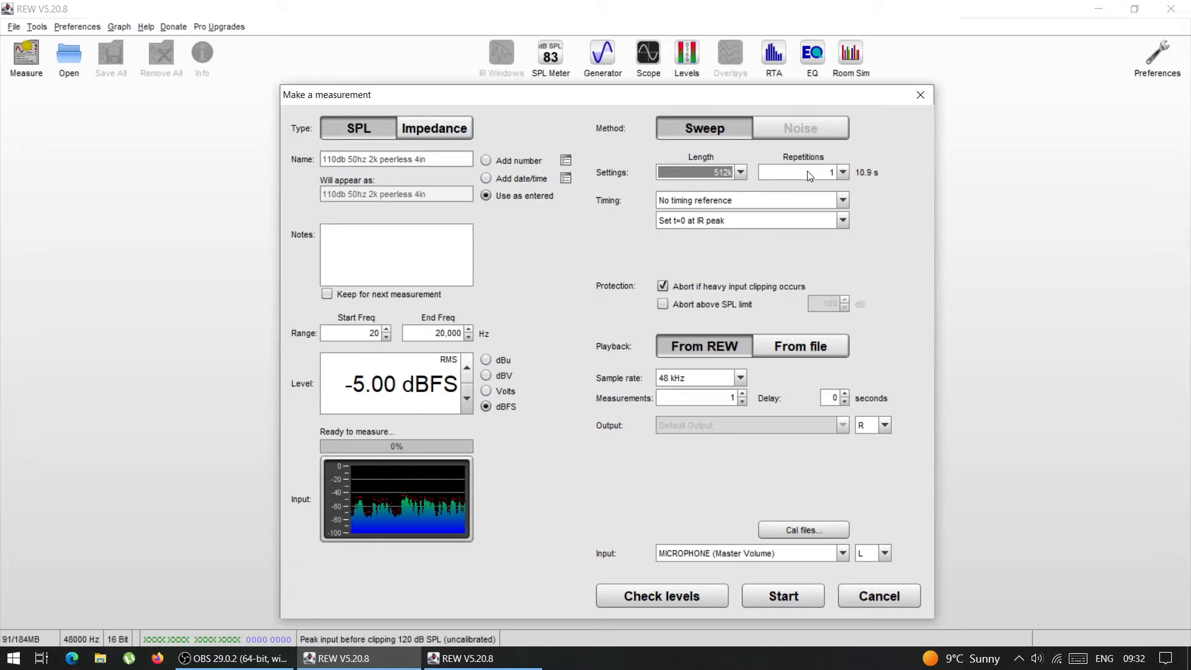
pyautogui.click(739, 173)
pyautogui.click(726, 200)
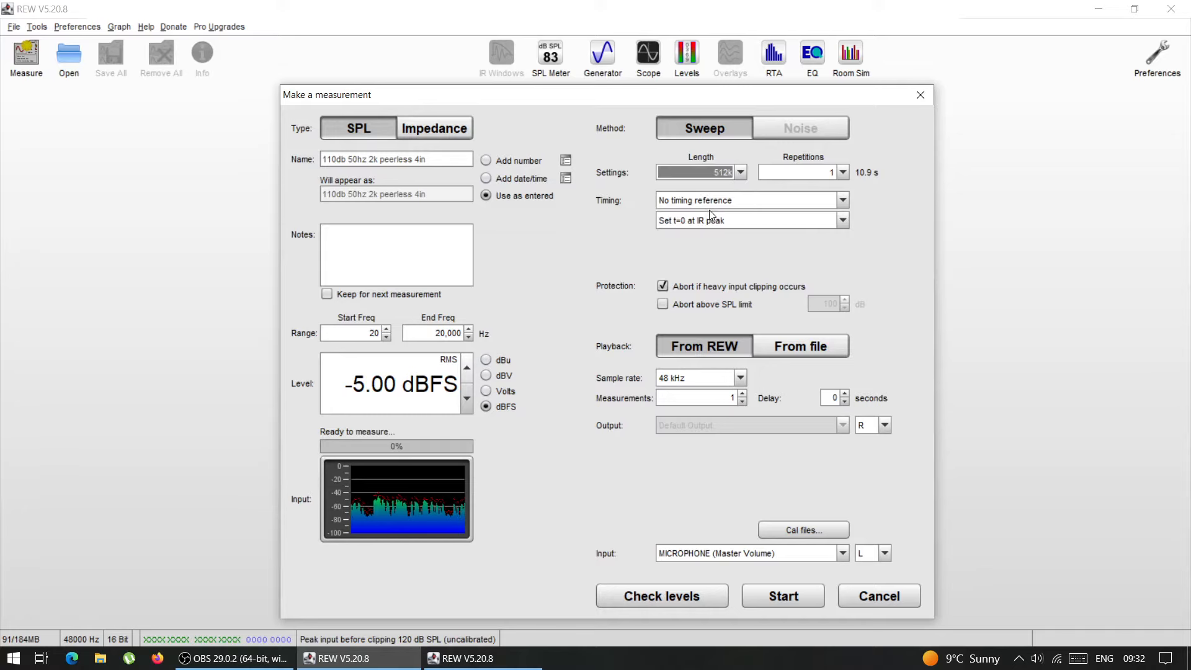
# Set the sweep repetitions to 4 and look through the timing reference options, keeping No timing reference
pyautogui.click(843, 173)
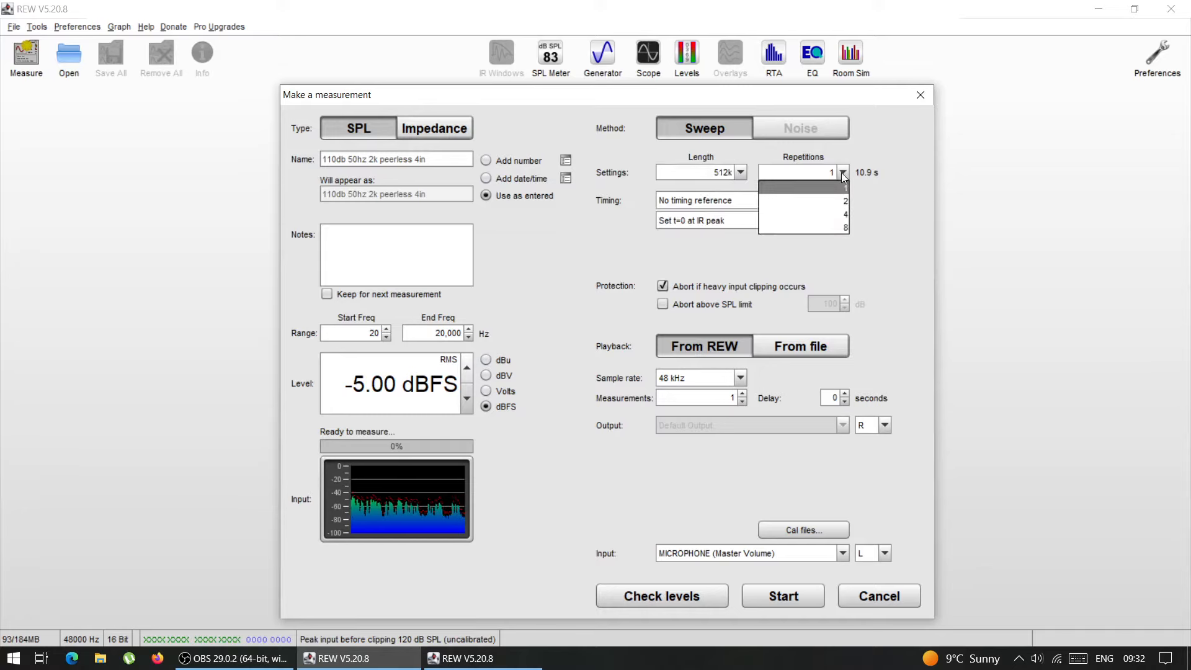
pyautogui.click(825, 222)
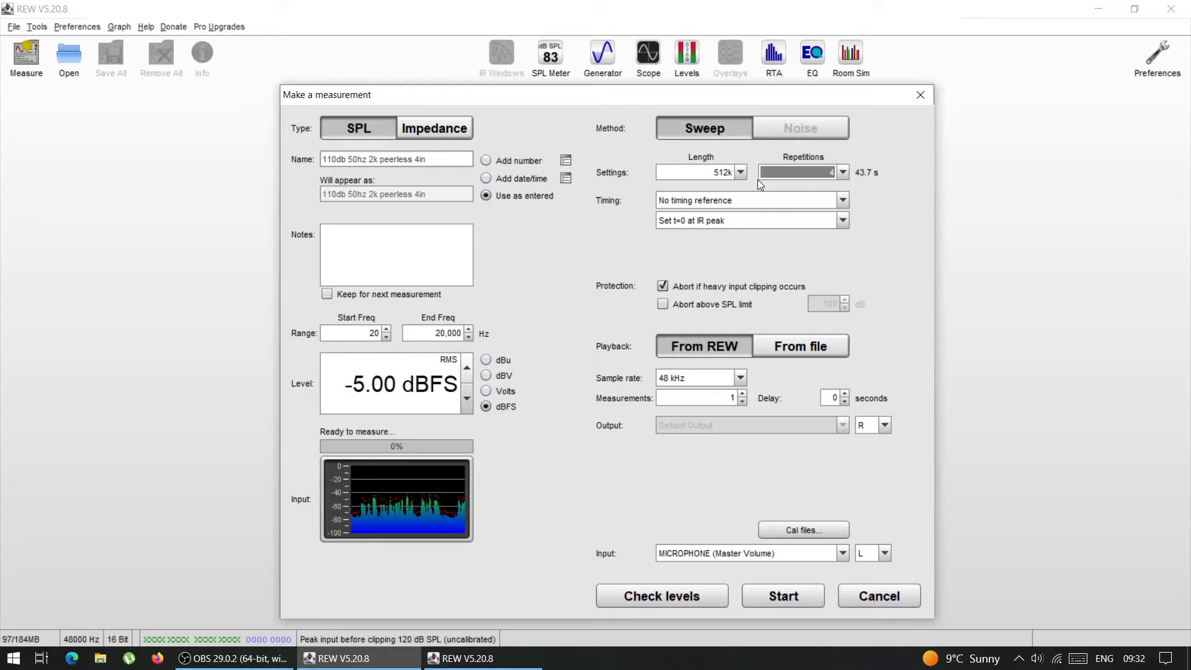
pyautogui.click(718, 202)
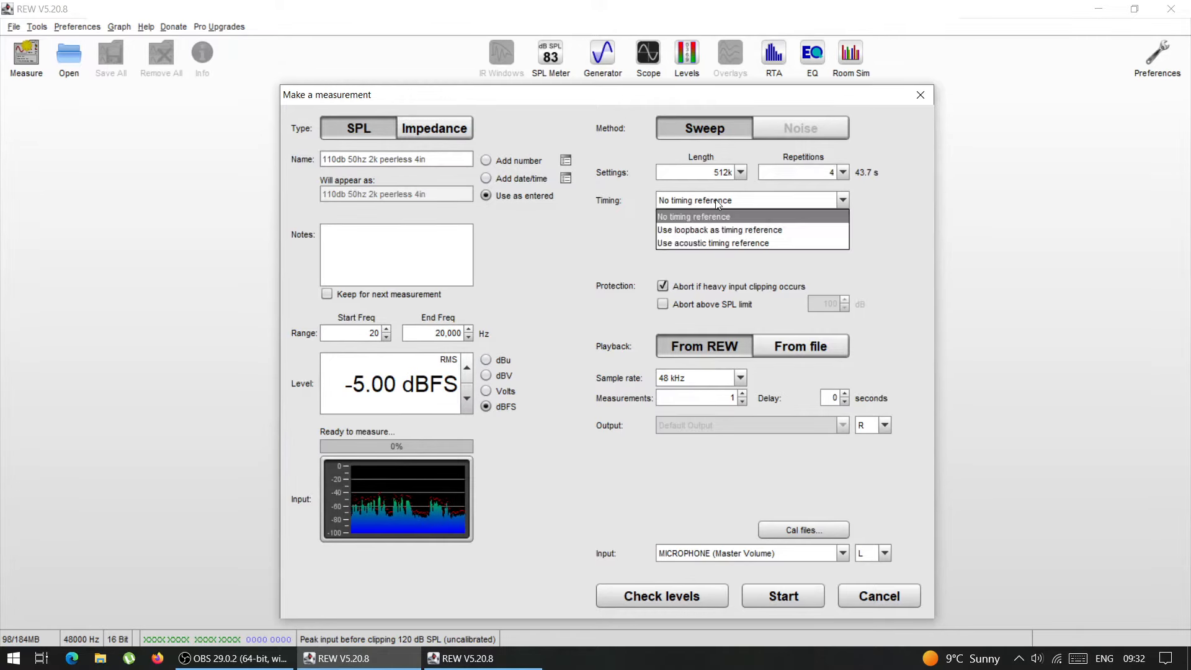
pyautogui.click(718, 204)
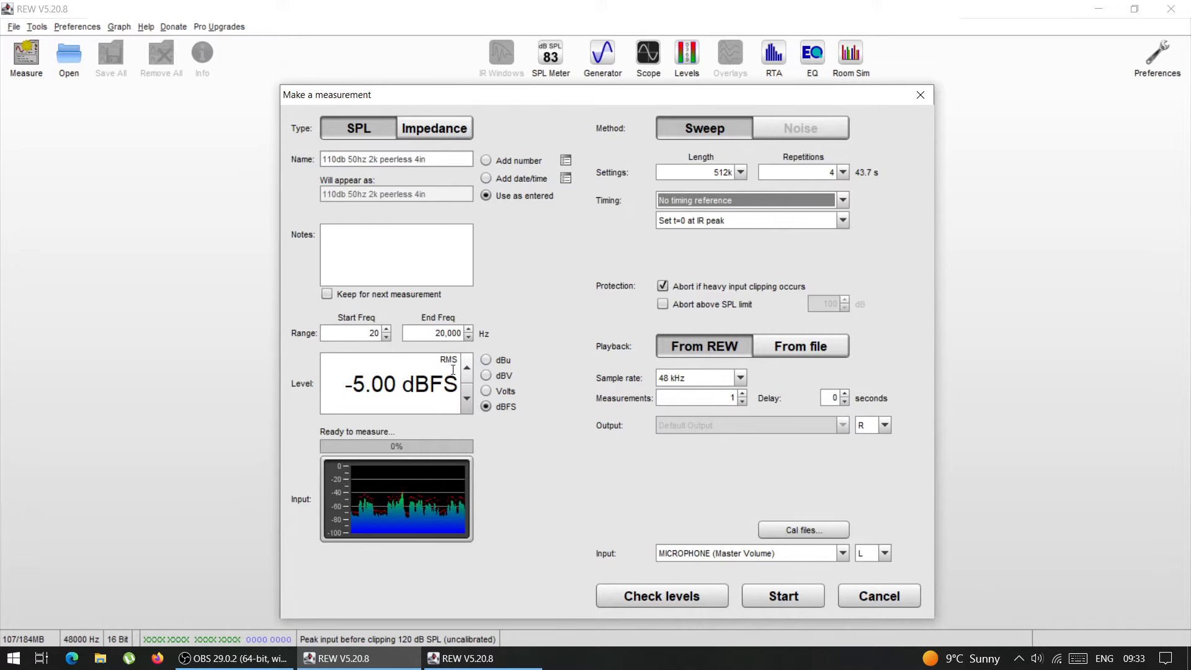
# Set the sweep's signal level to -50 dBFS
pyautogui.doubleClick(375, 383)
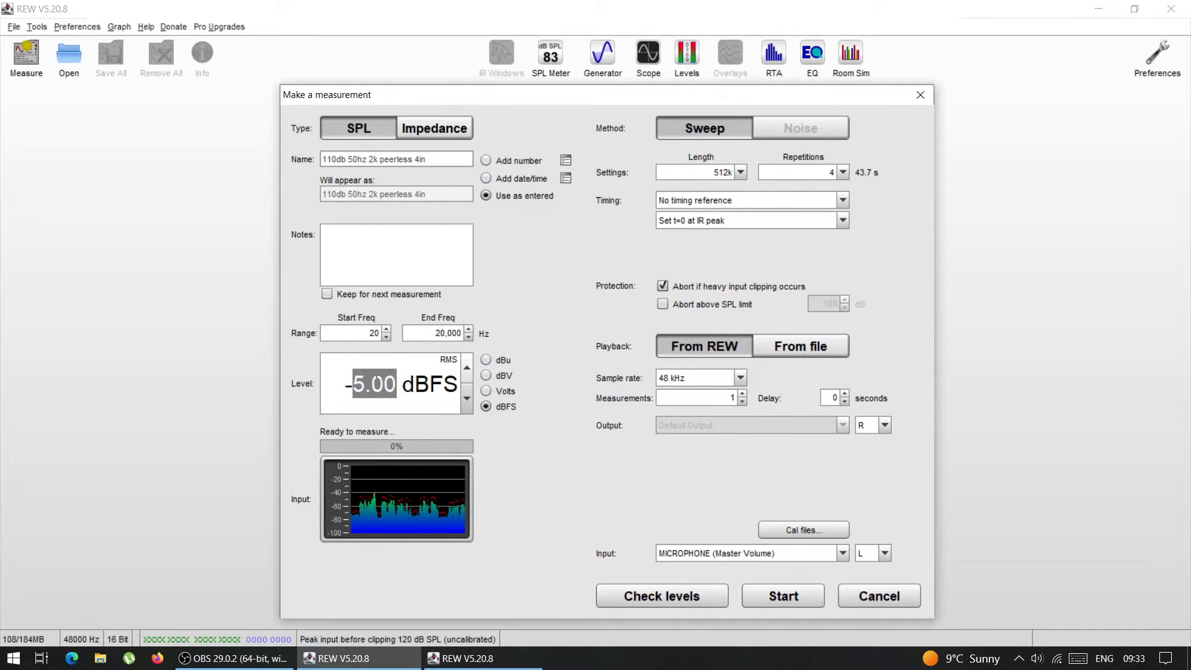
pyautogui.write('-50')
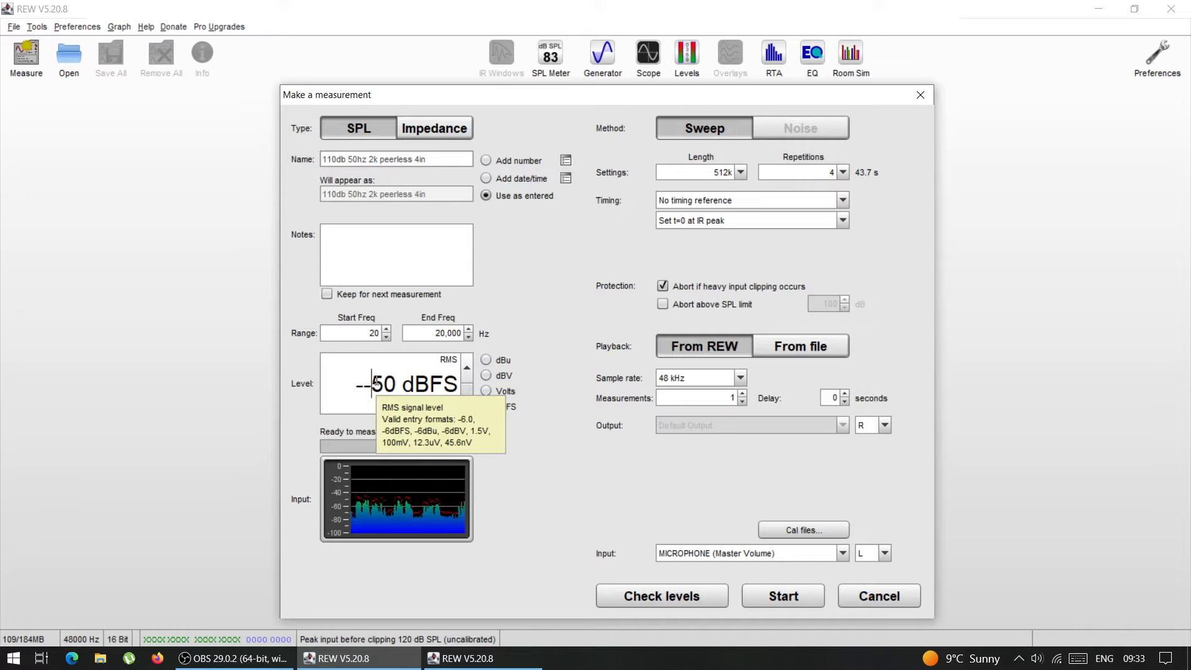
pyautogui.press('Return')
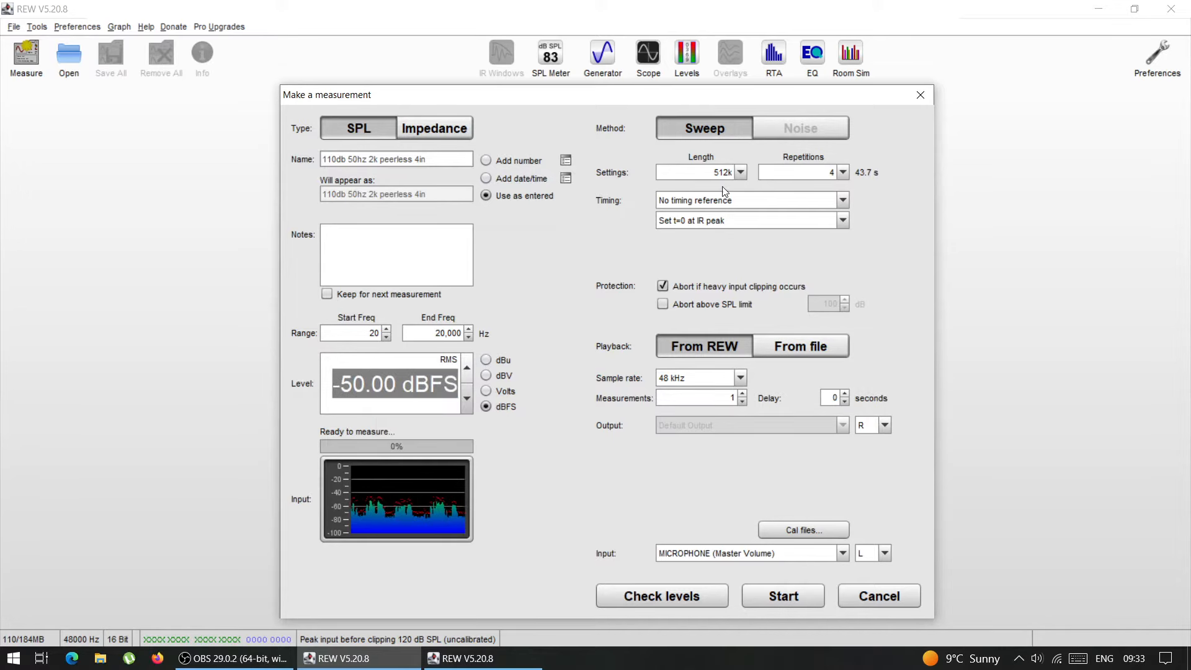
# Set the sweep length to 128k with 1 repetition and run the SPL measurement, accepting its low signal level
pyautogui.click(741, 172)
pyautogui.click(701, 215)
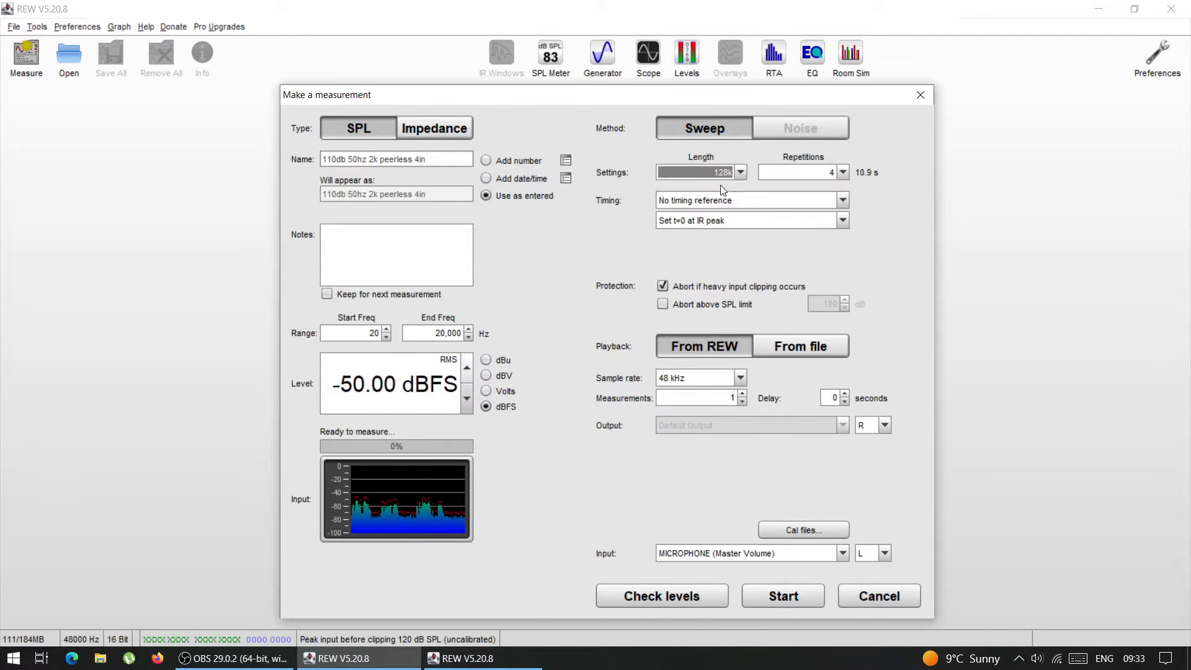
pyautogui.click(843, 172)
pyautogui.click(830, 184)
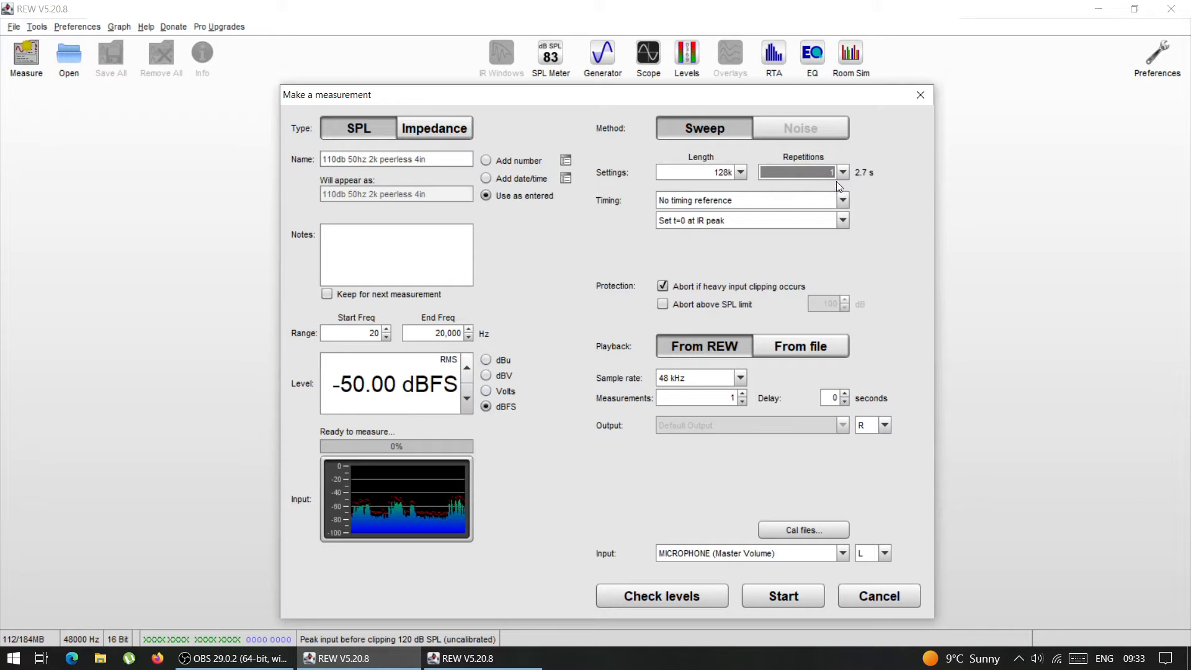
pyautogui.click(787, 598)
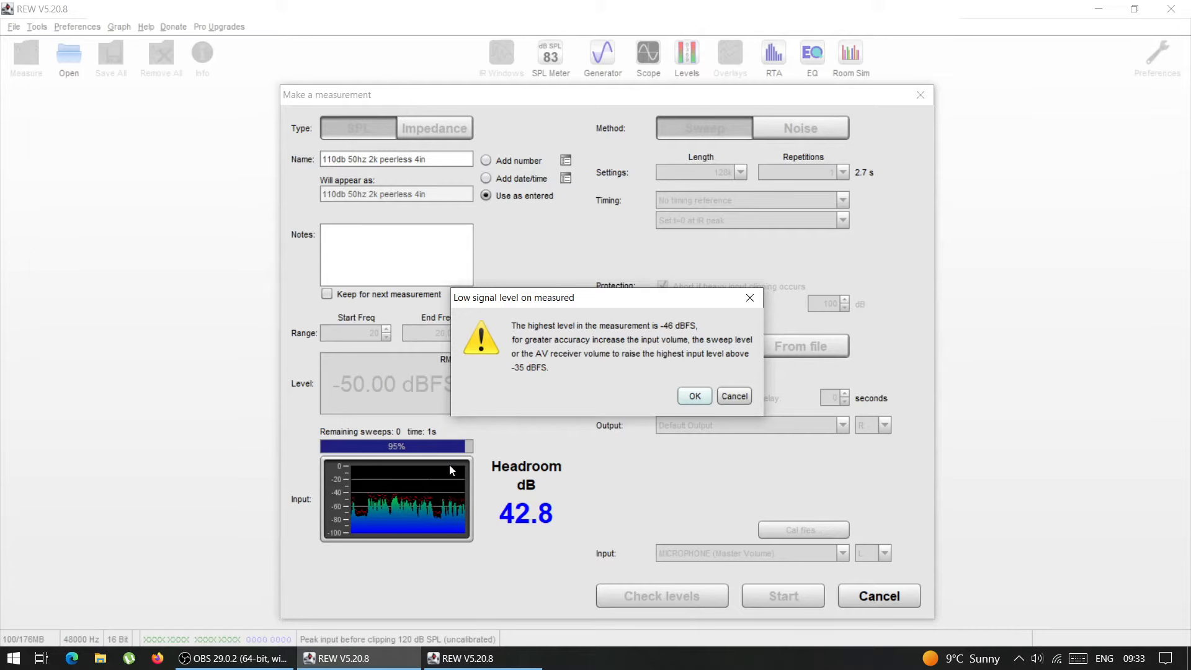
pyautogui.click(692, 396)
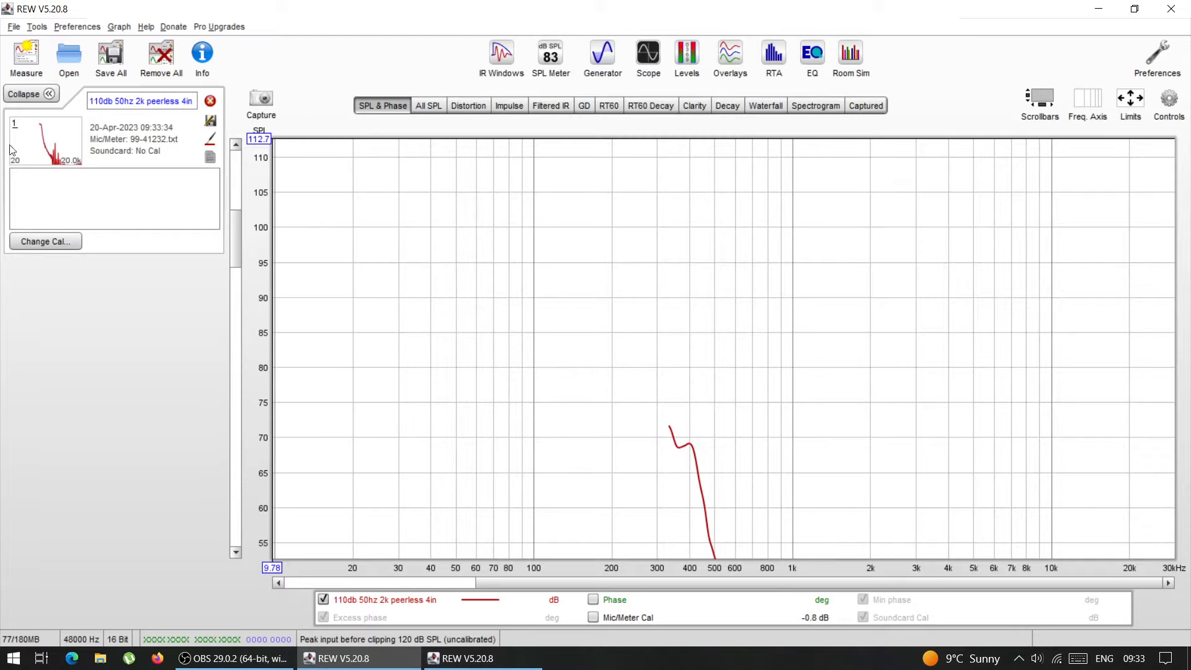
# Examine the impedance measurement settings in a new measurement setup and close it without measuring
pyautogui.click(26, 55)
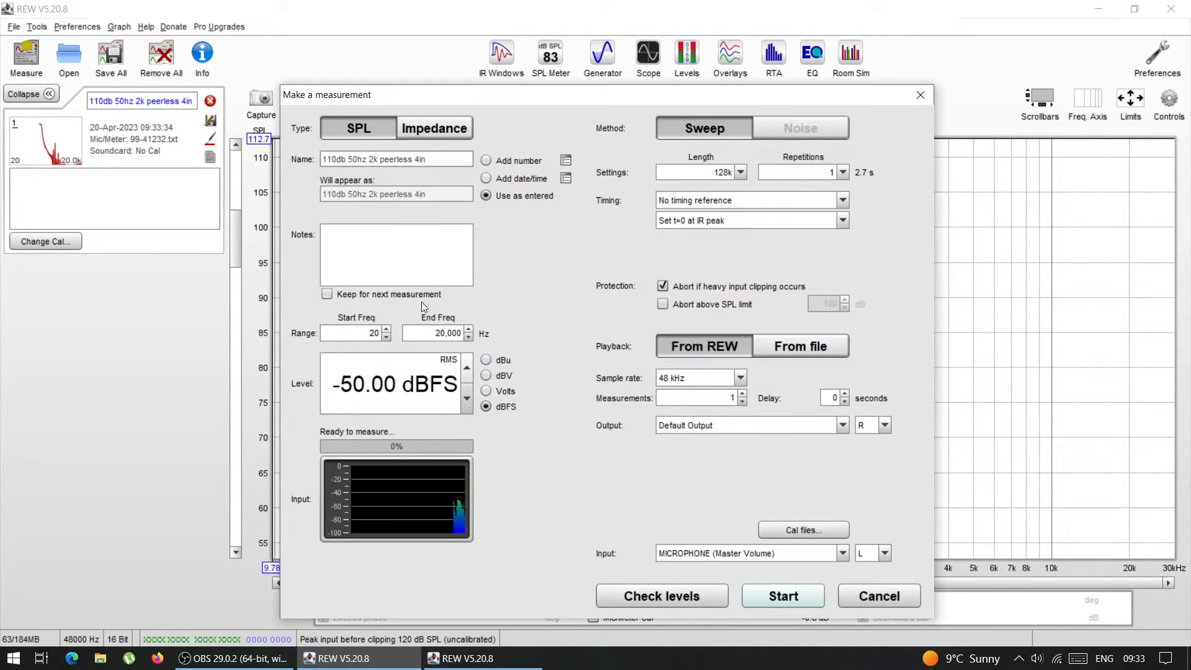
pyautogui.click(439, 129)
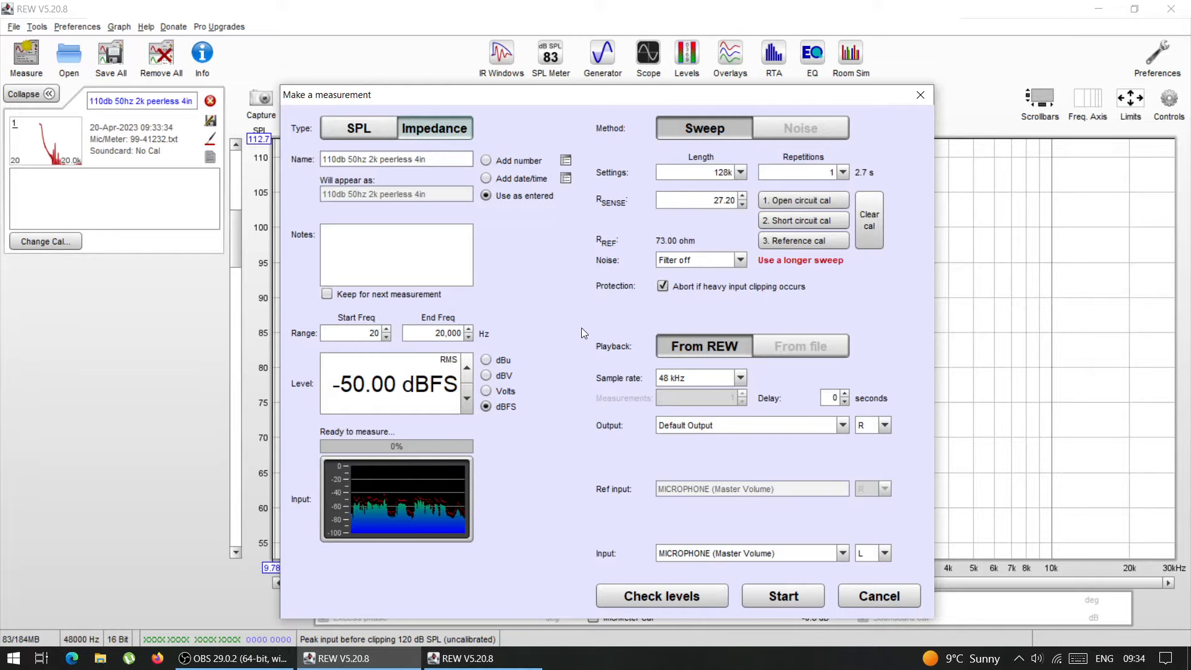
pyautogui.click(920, 95)
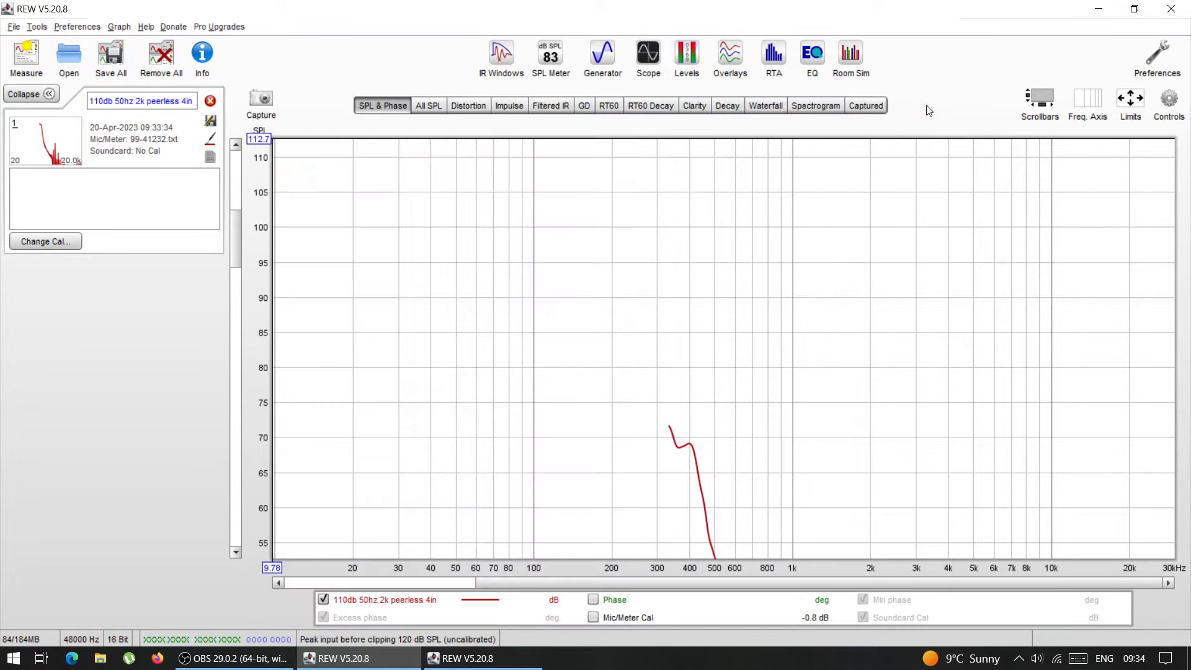
pyautogui.click(25, 60)
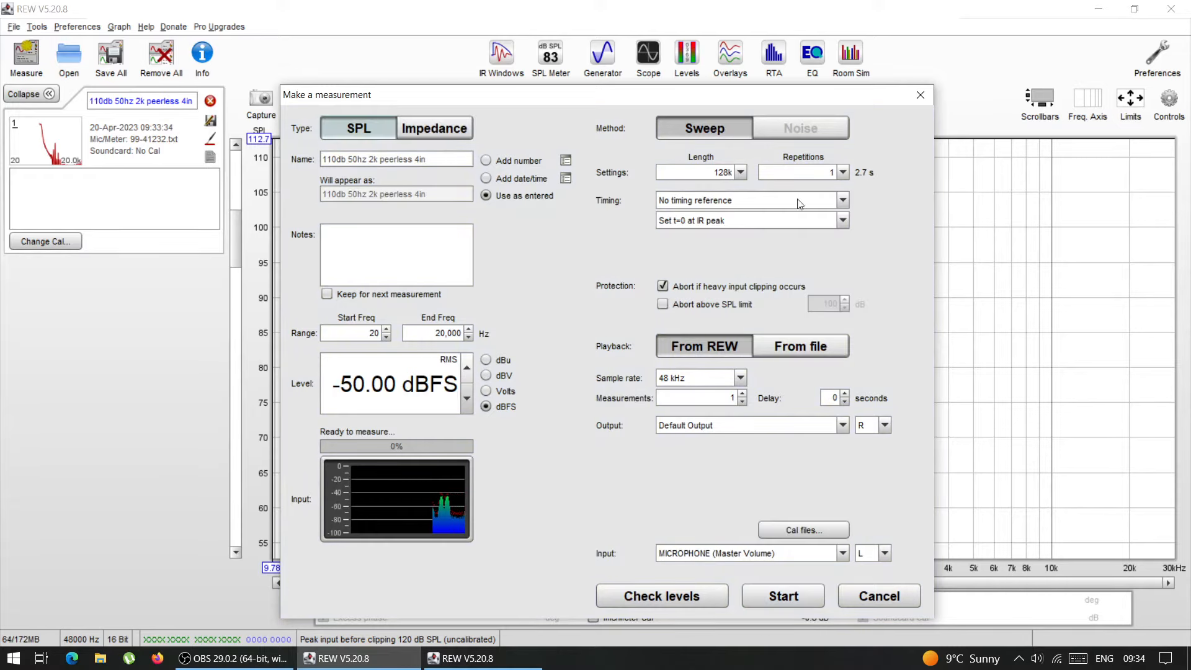
pyautogui.click(921, 97)
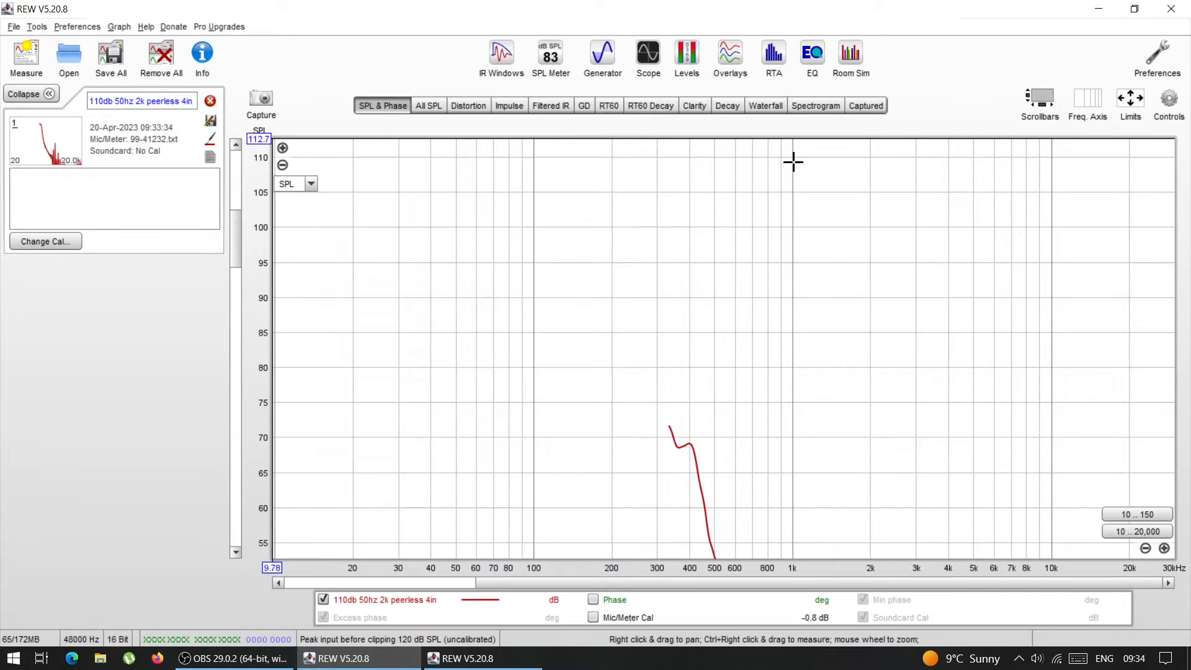
# Open the RTA in a maximized window with its SPL axis shifted to higher levels and its graph settings shown
pyautogui.click(780, 54)
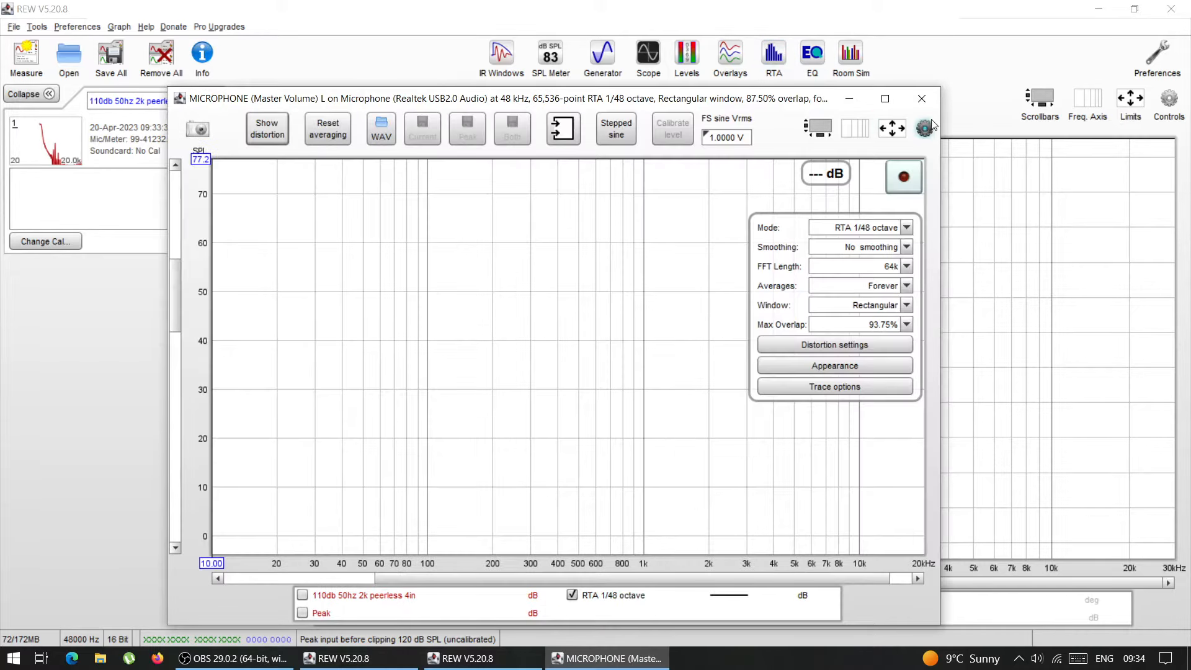
pyautogui.click(886, 99)
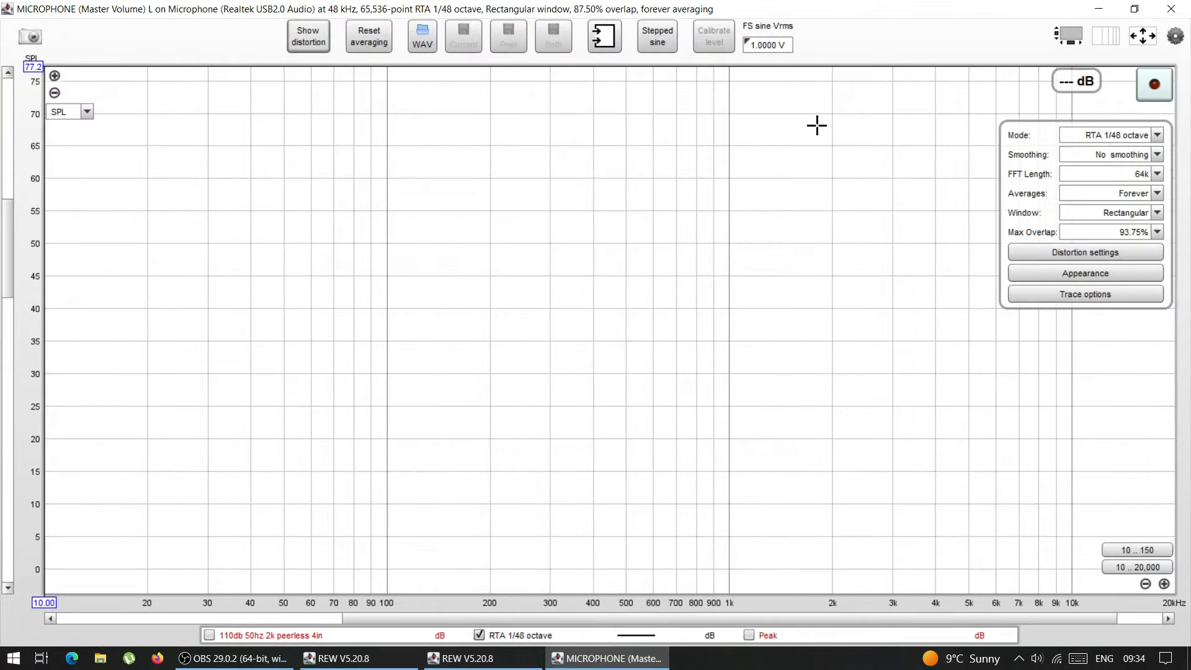
pyautogui.moveTo(13, 253); pyautogui.dragTo(10, 227)
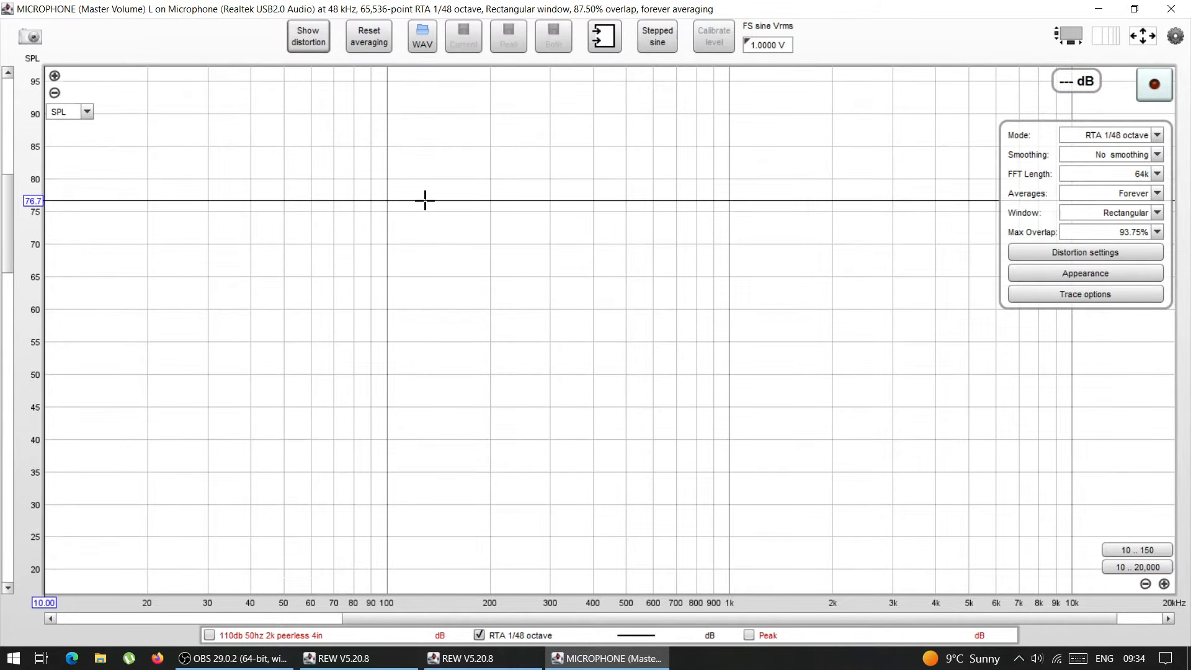
pyautogui.click(1175, 35)
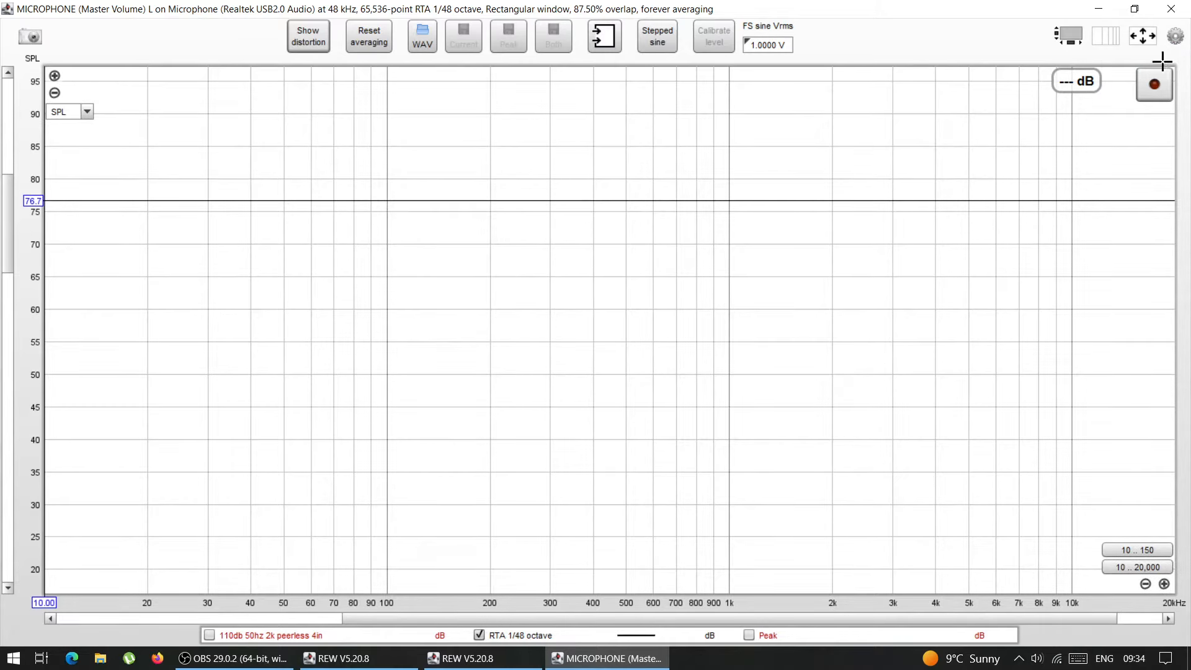
pyautogui.click(1177, 36)
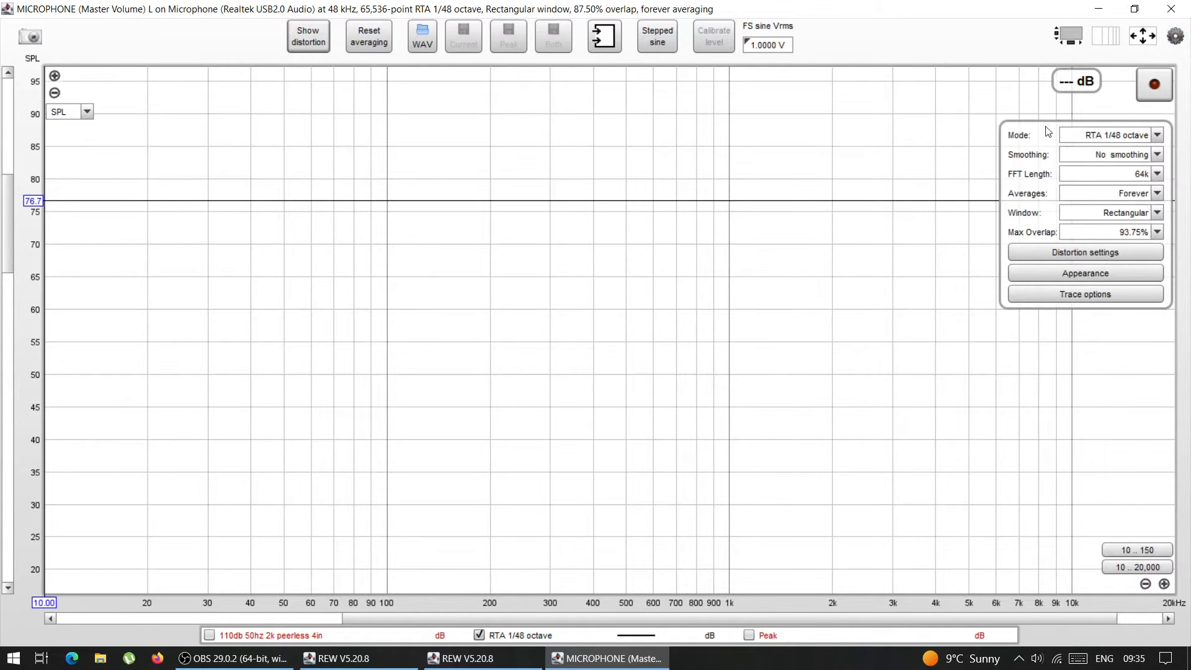
# Try the RTA modes Spectrum and RTA 1/3 octave, returning to RTA 1/48 octave
pyautogui.click(1079, 138)
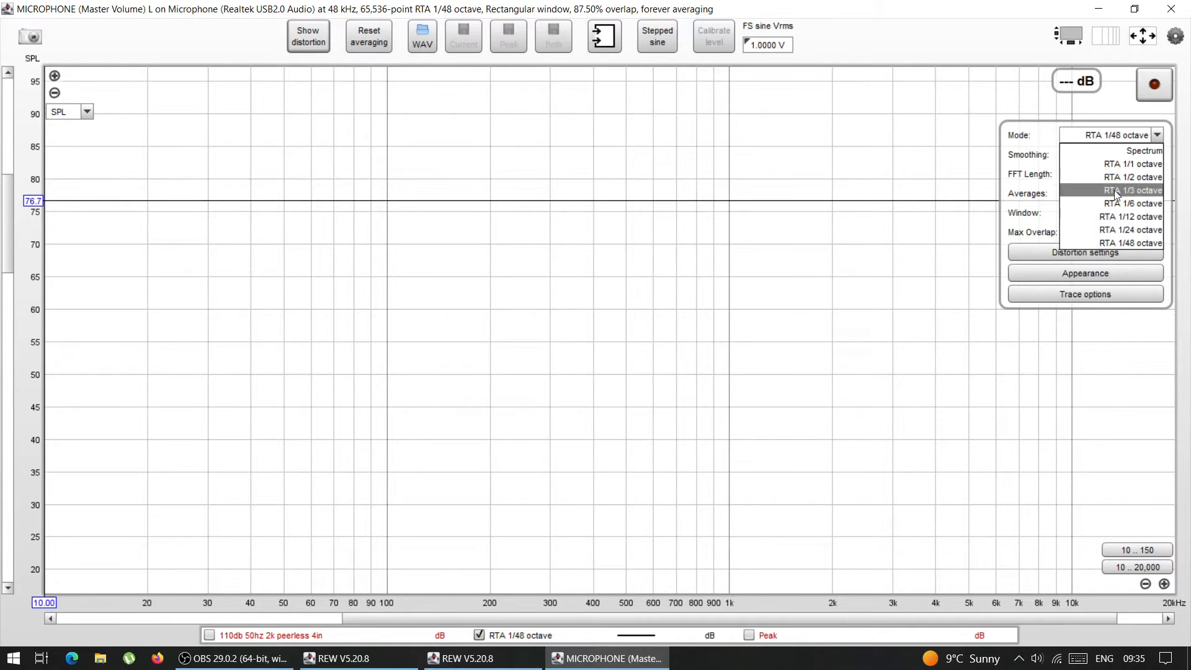
pyautogui.click(1116, 243)
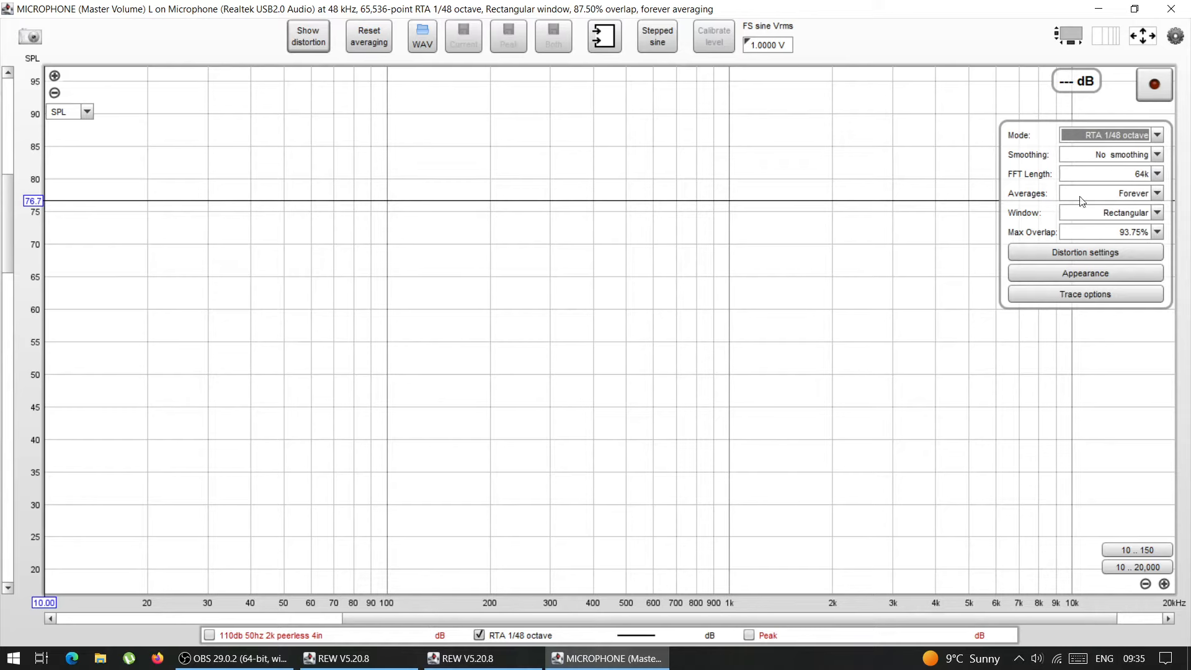
pyautogui.click(1084, 137)
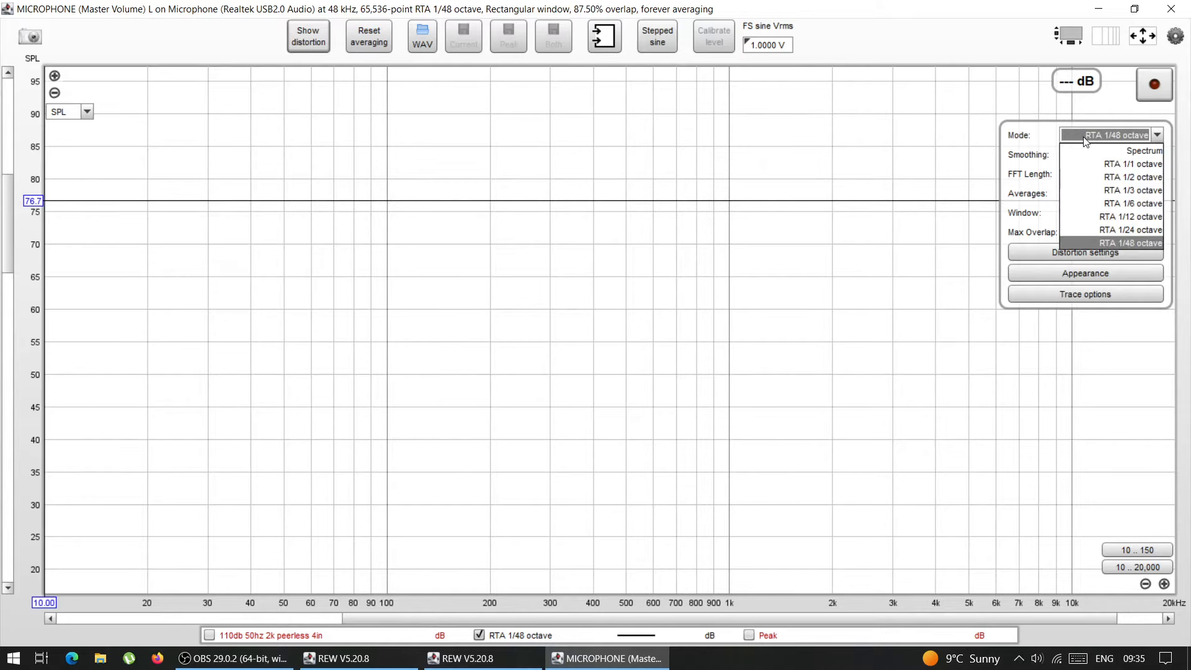
pyautogui.click(1133, 149)
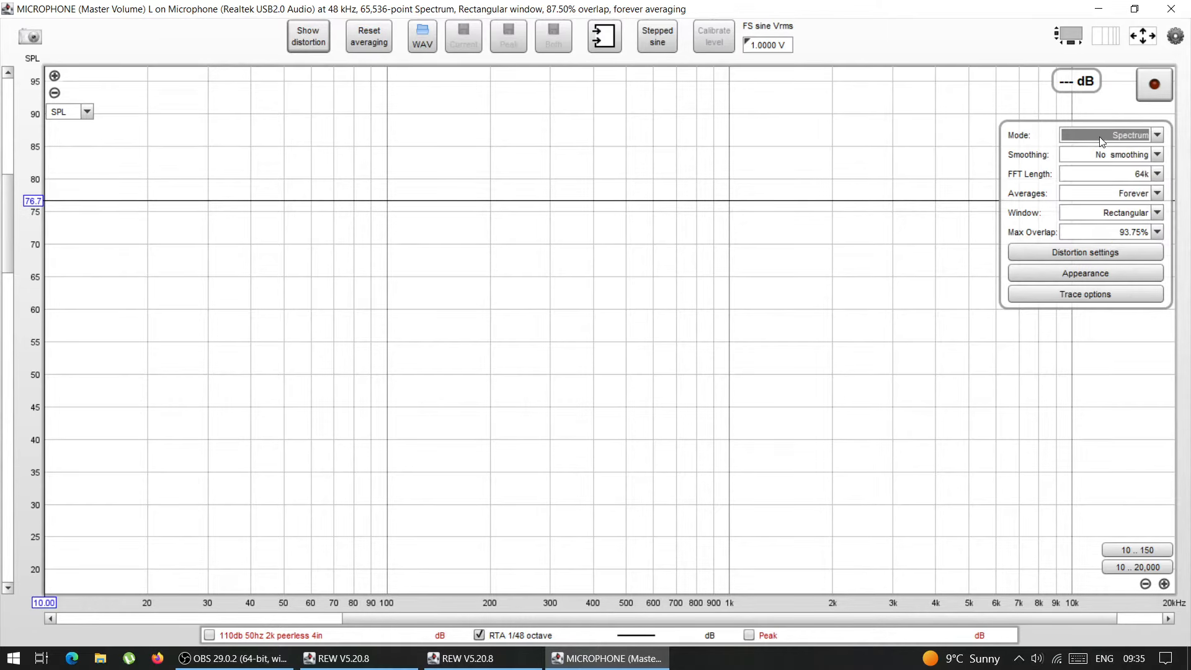
pyautogui.click(1100, 137)
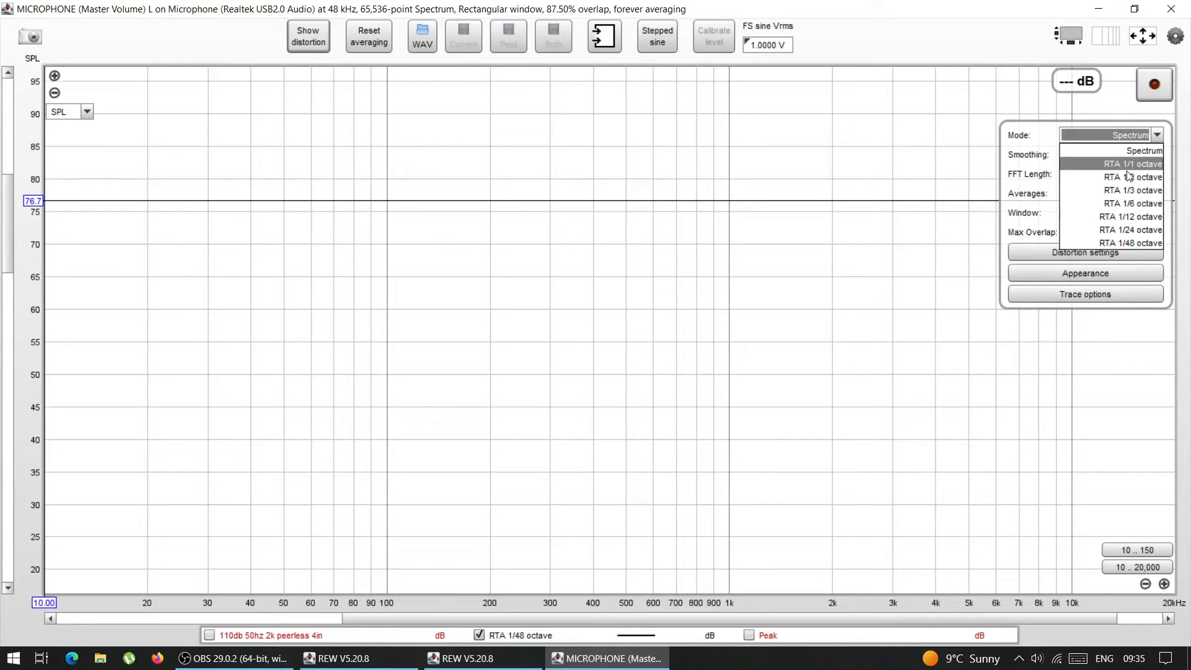
pyautogui.click(1122, 243)
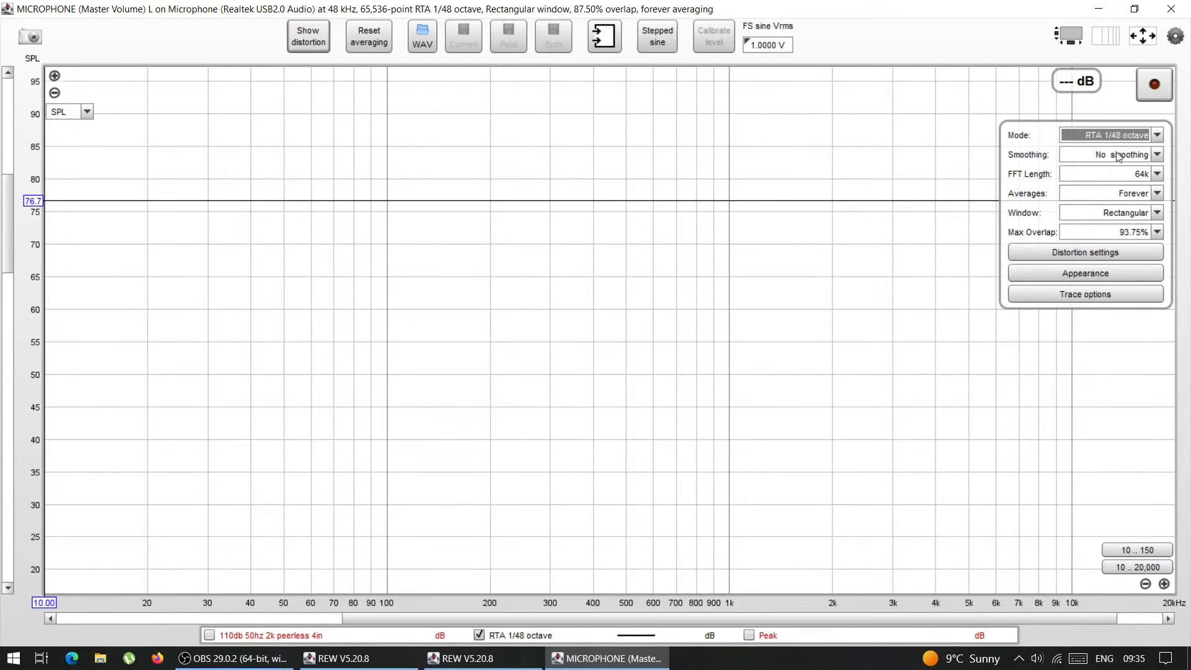
pyautogui.click(1092, 136)
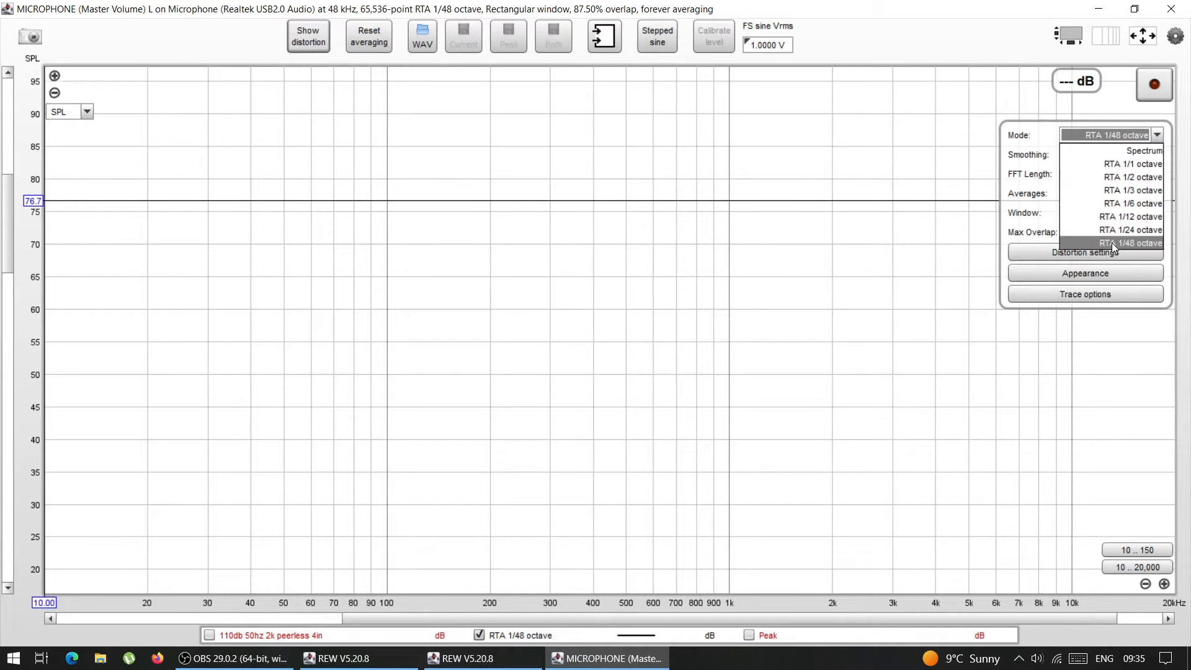
pyautogui.click(1121, 192)
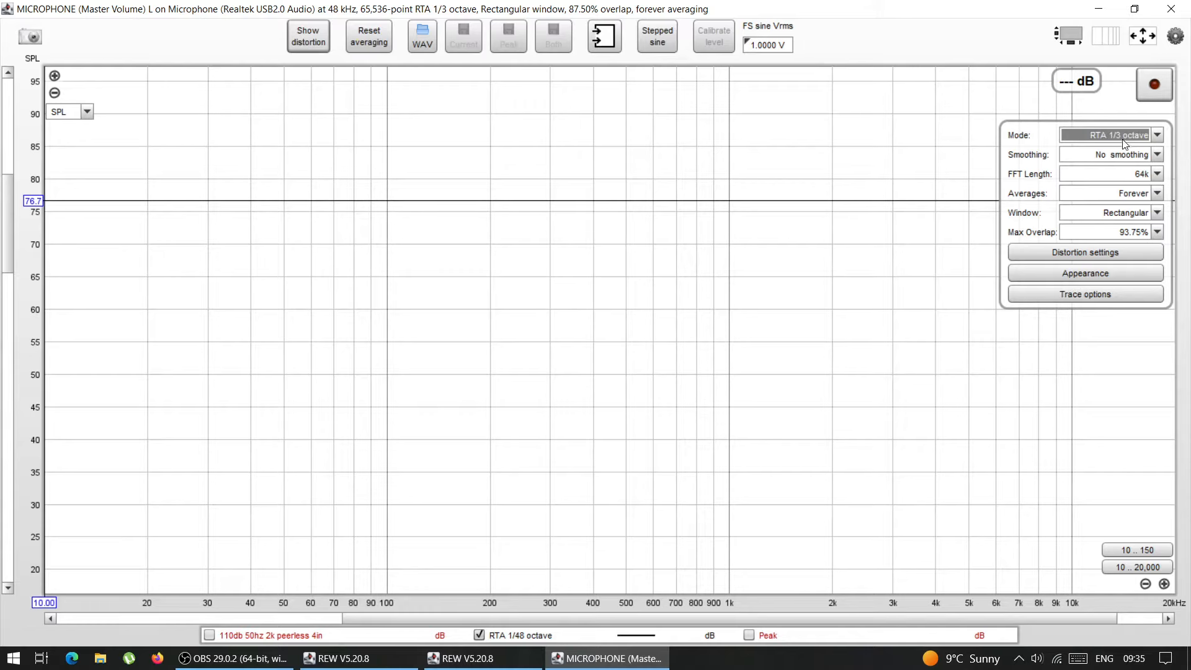
pyautogui.click(1121, 142)
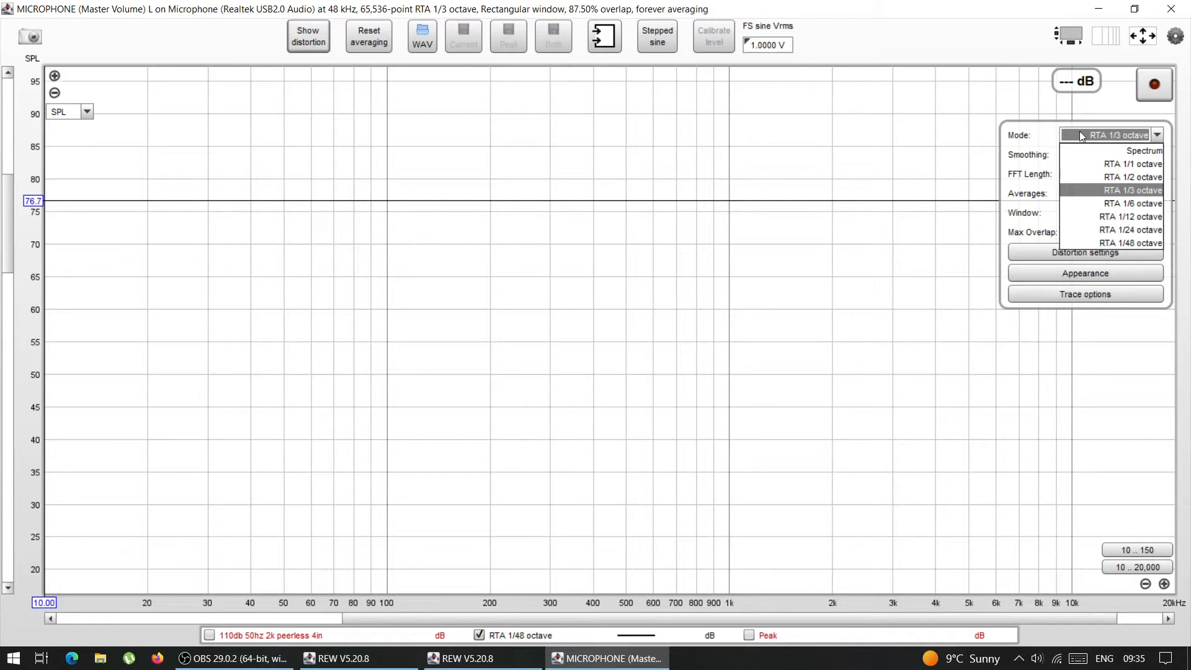
pyautogui.click(1121, 245)
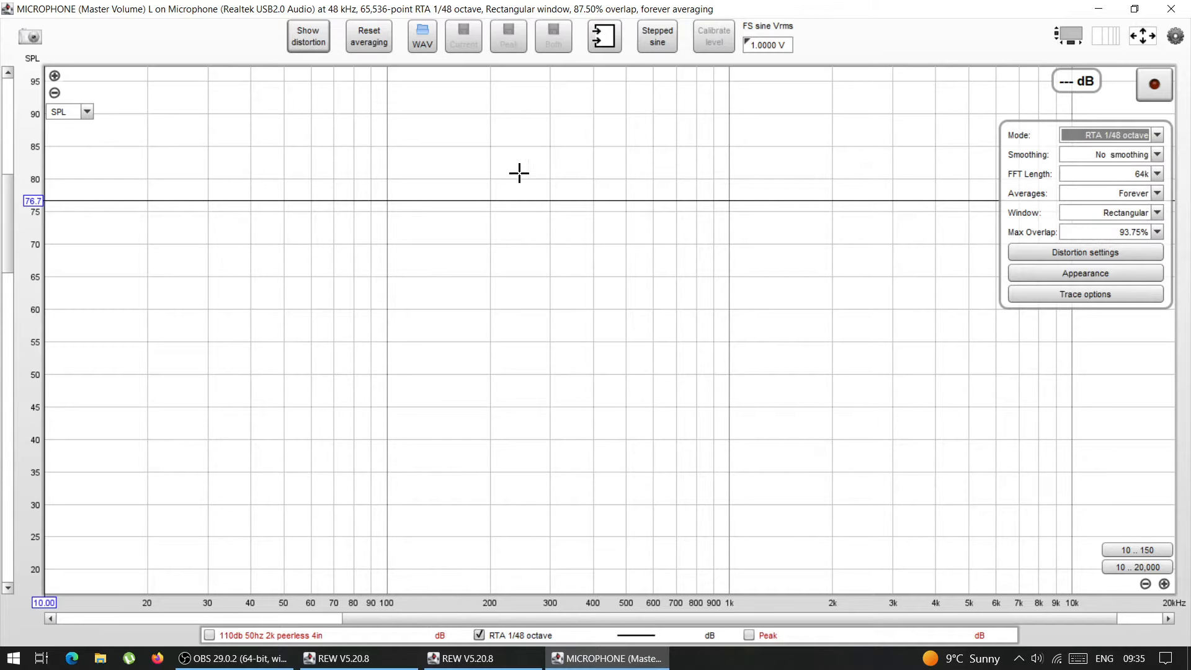
# Review the RTA's smoothing, FFT length and averaging options, keeping No smoothing, 64k and Forever
pyautogui.click(1138, 155)
pyautogui.click(1138, 155)
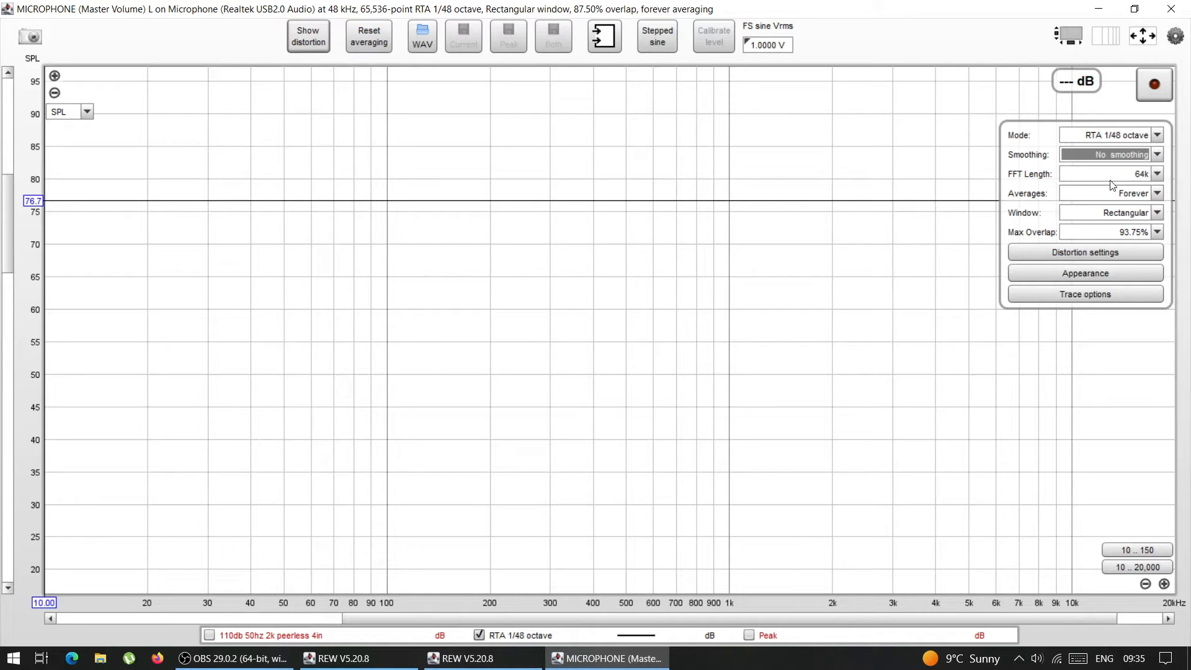
pyautogui.click(1142, 176)
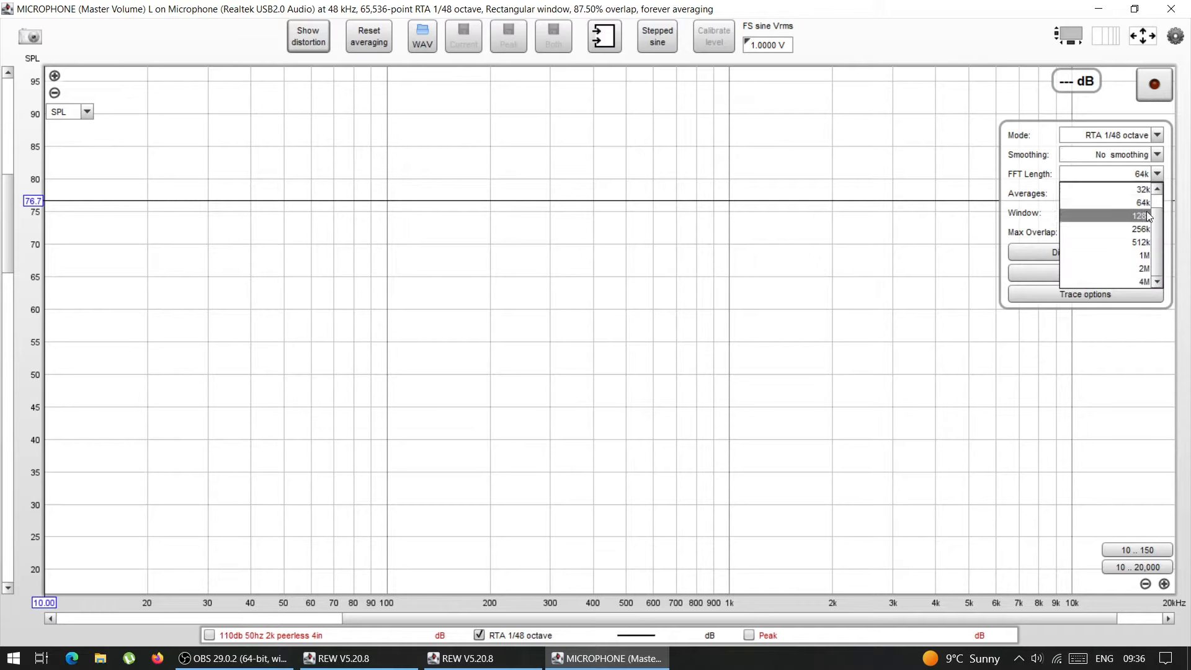
pyautogui.click(1145, 202)
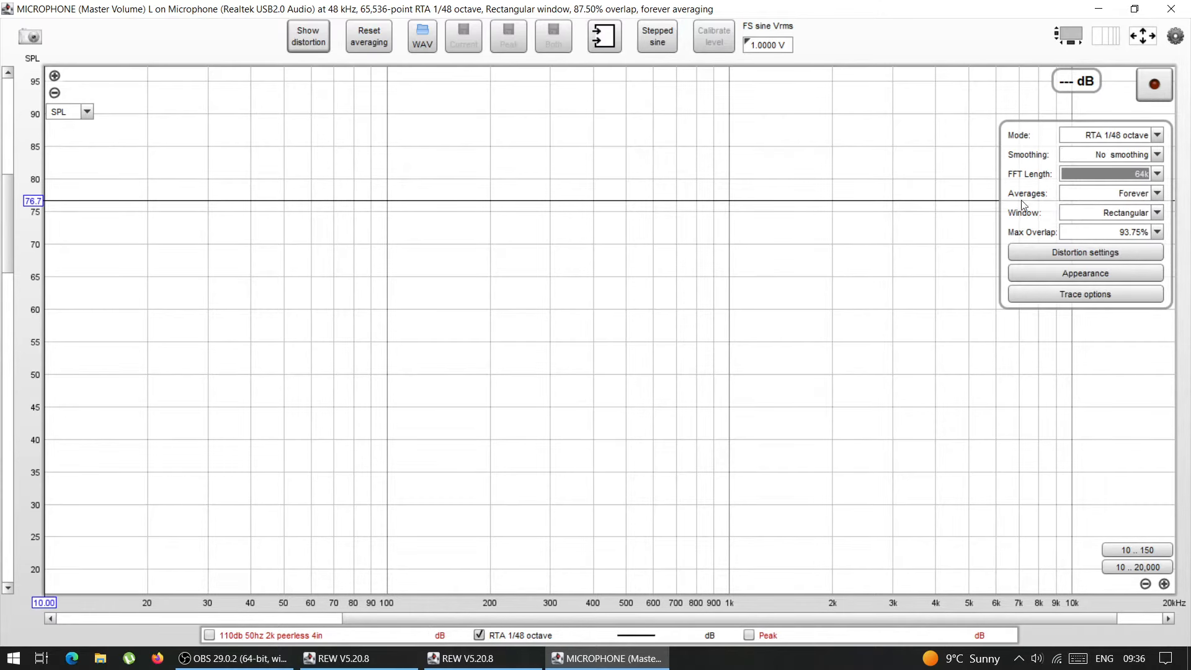
pyautogui.click(1081, 196)
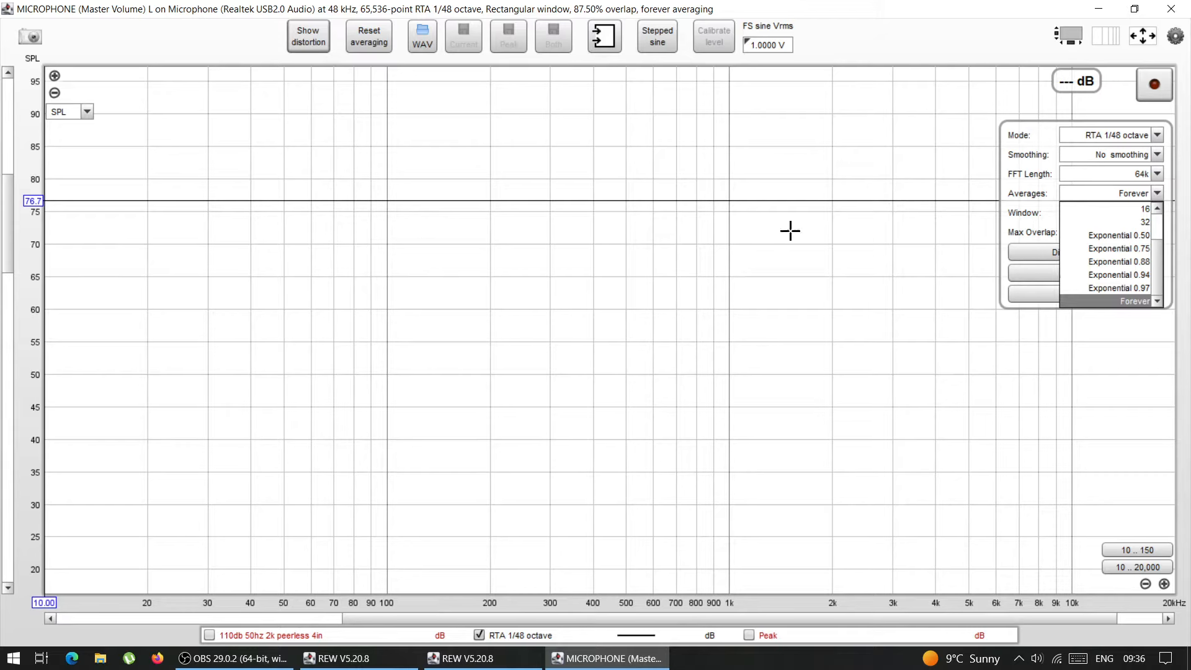
pyautogui.click(1123, 194)
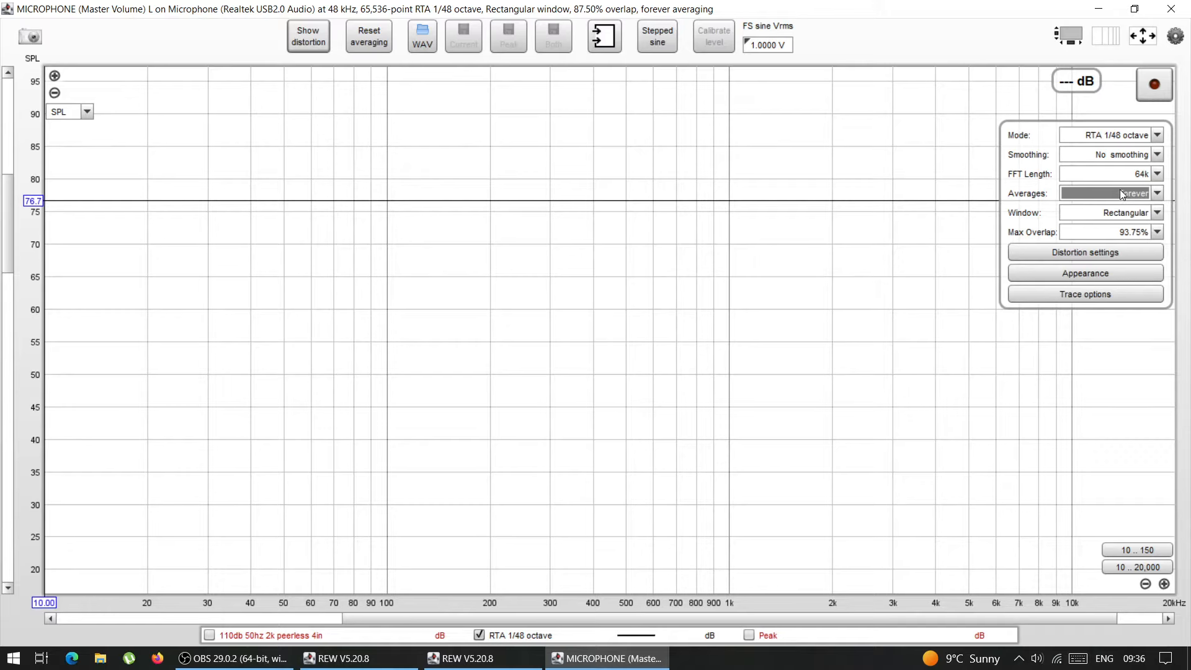
# Try the Hann window for the RTA and return to the Rectangular window
pyautogui.click(1157, 213)
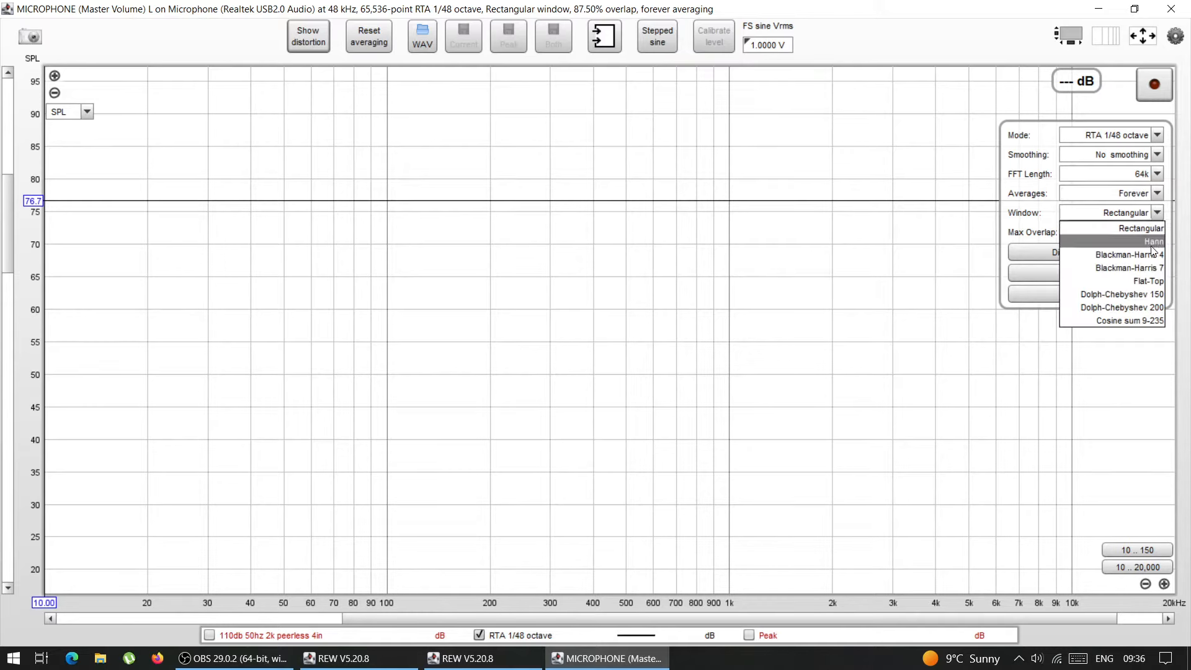
pyautogui.click(1149, 244)
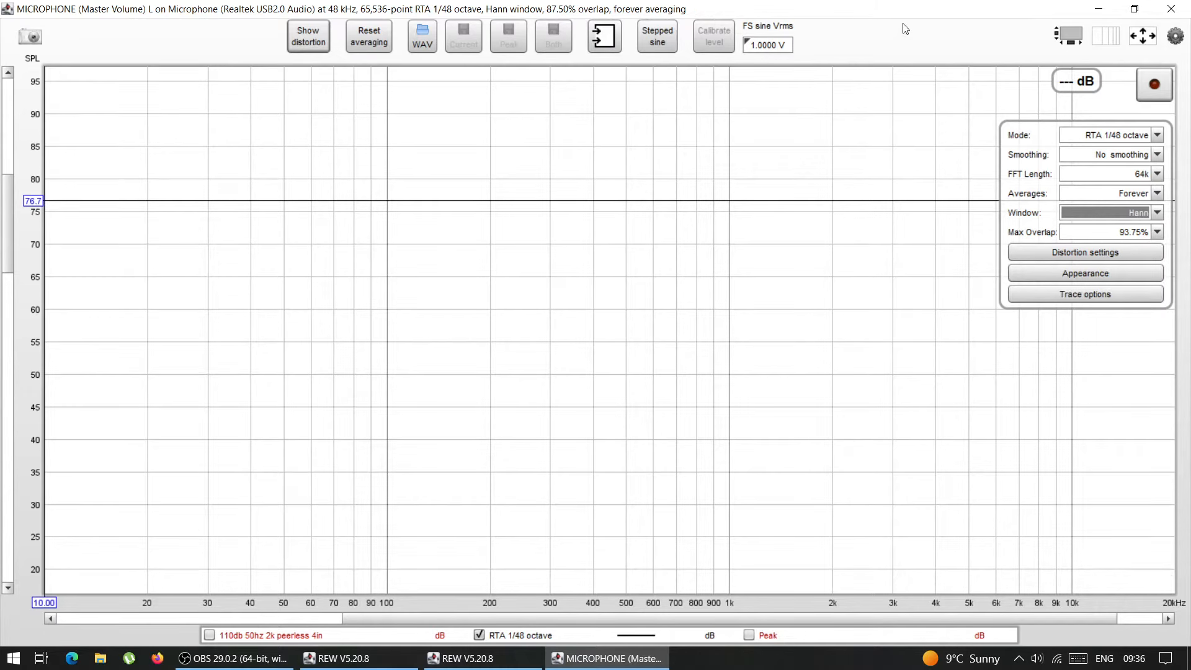
pyautogui.click(1091, 213)
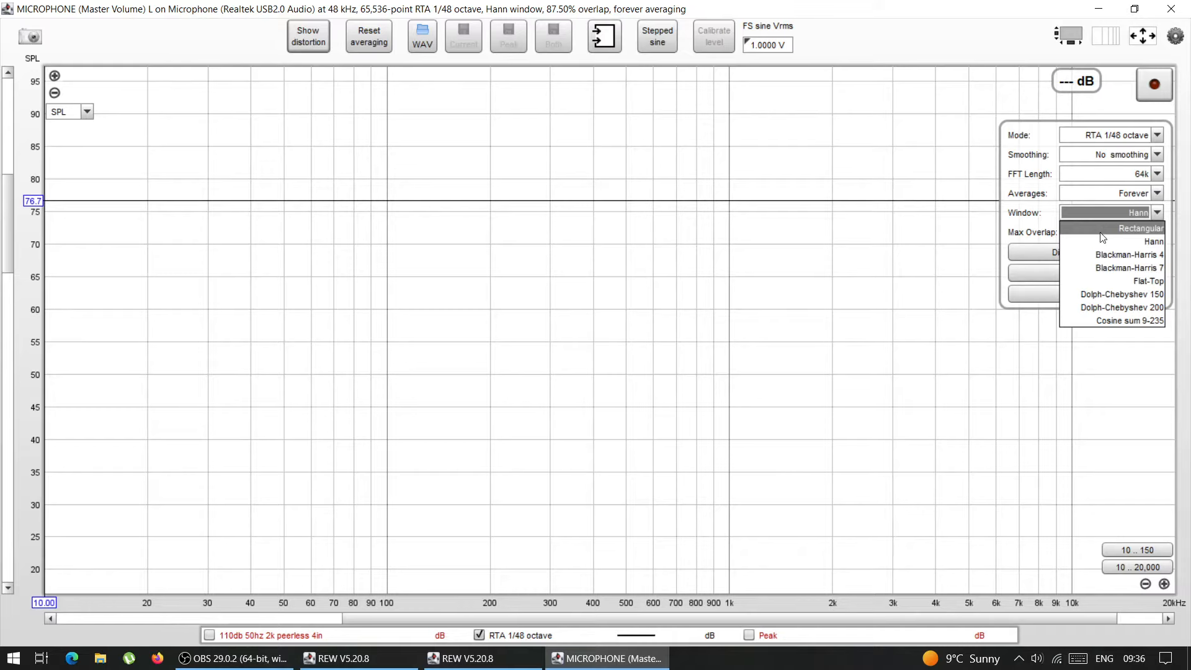
pyautogui.click(1102, 229)
# Restore the RTA window to a smaller size and open the signal generator, browsing its signal categories and ending on the sine tone
pyautogui.moveTo(828, 10); pyautogui.dragTo(743, 126)
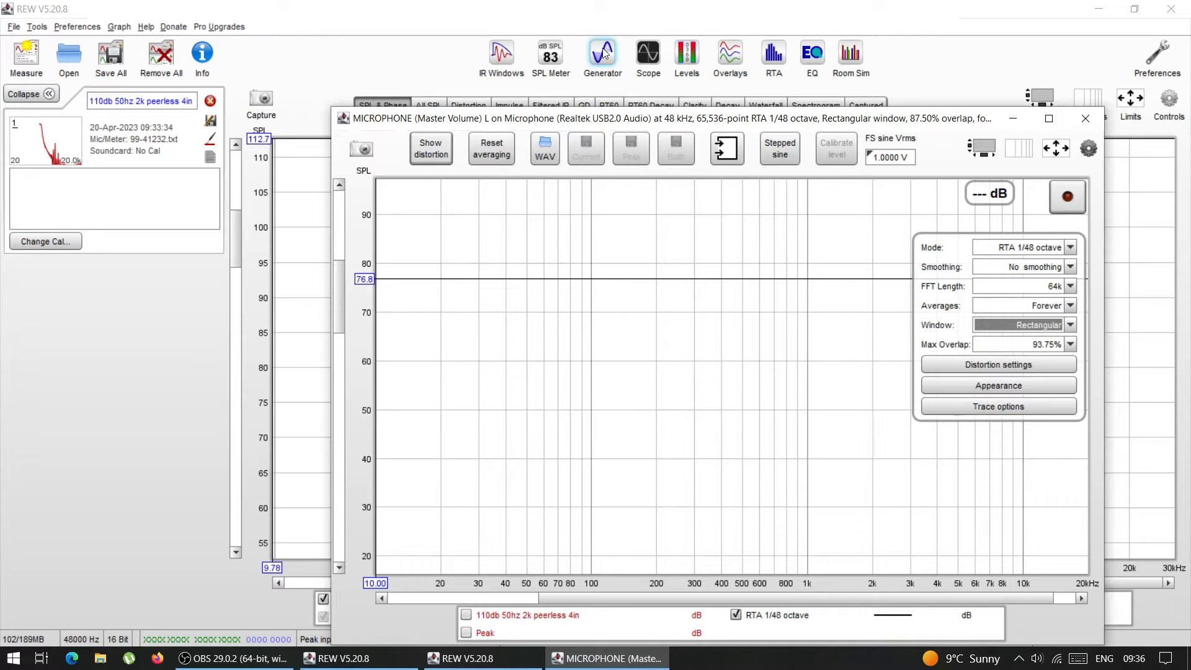
pyautogui.moveTo(652, 248)
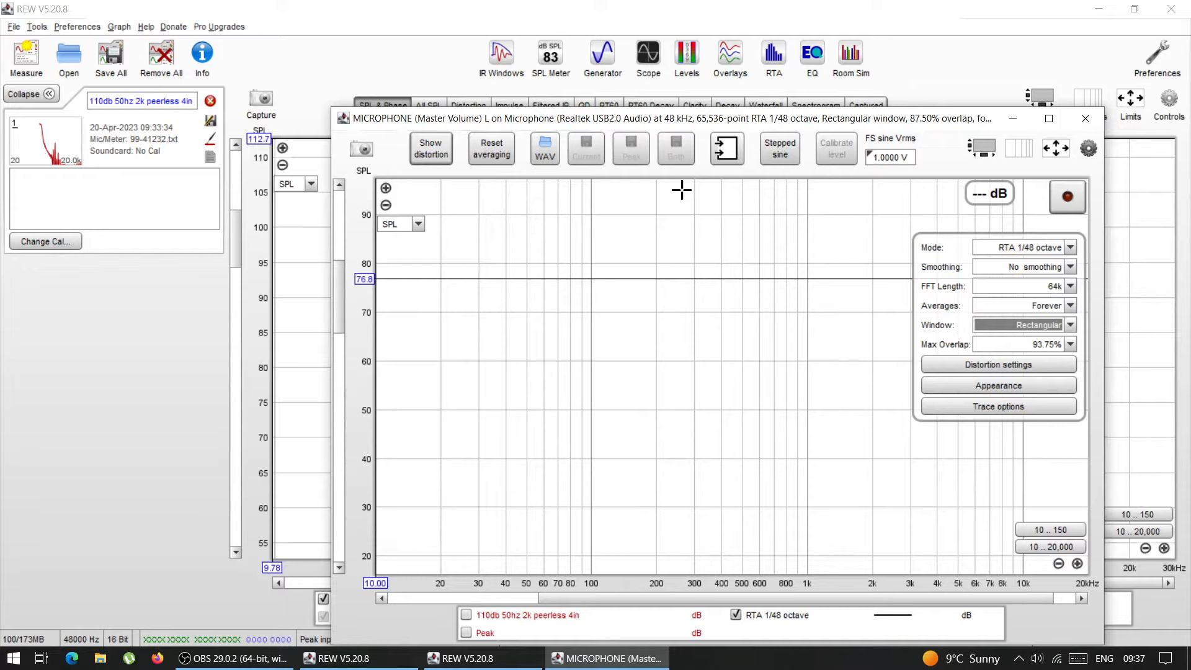
pyautogui.click(599, 61)
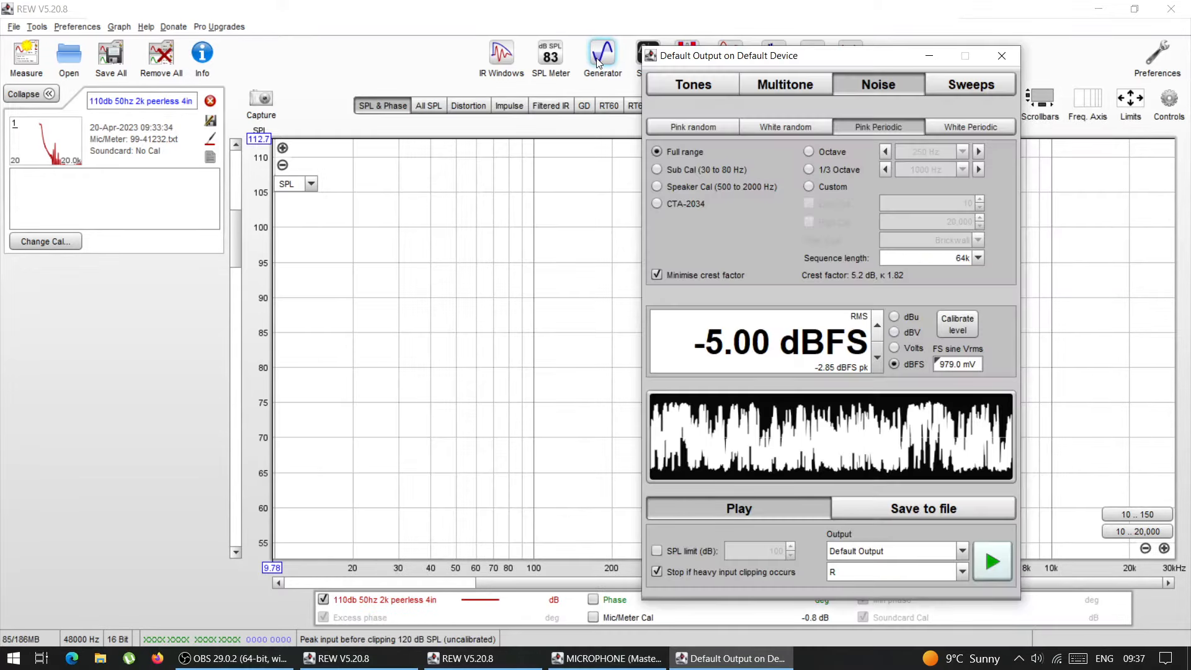
pyautogui.click(706, 87)
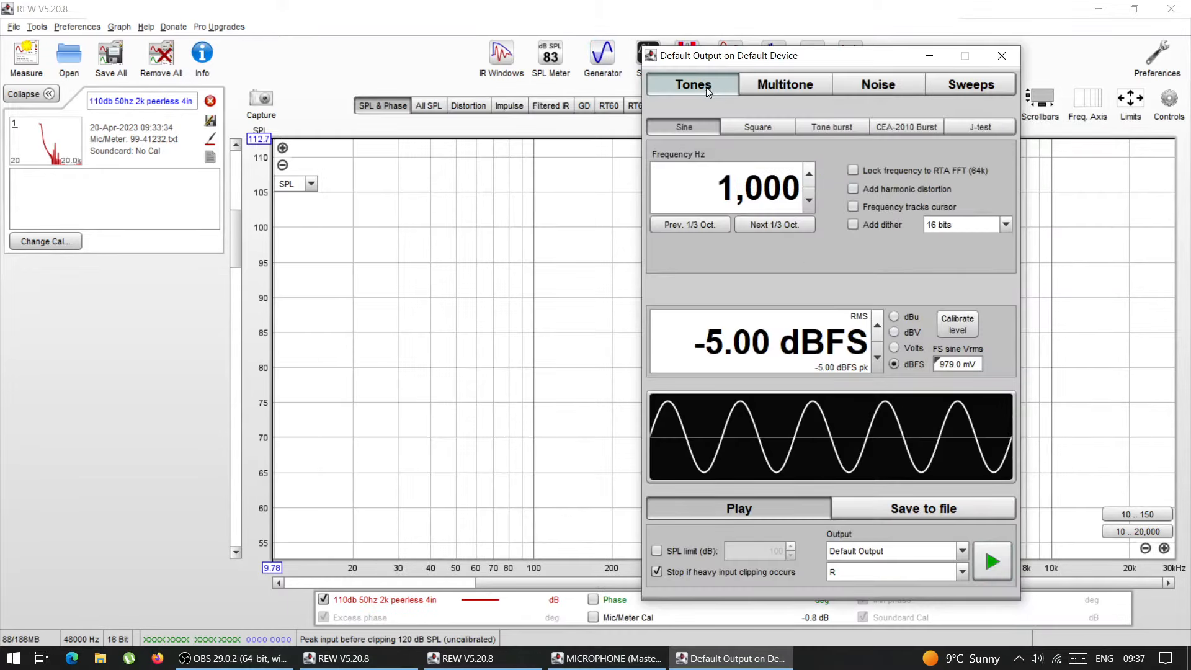
pyautogui.click(770, 92)
pyautogui.click(878, 88)
pyautogui.click(947, 92)
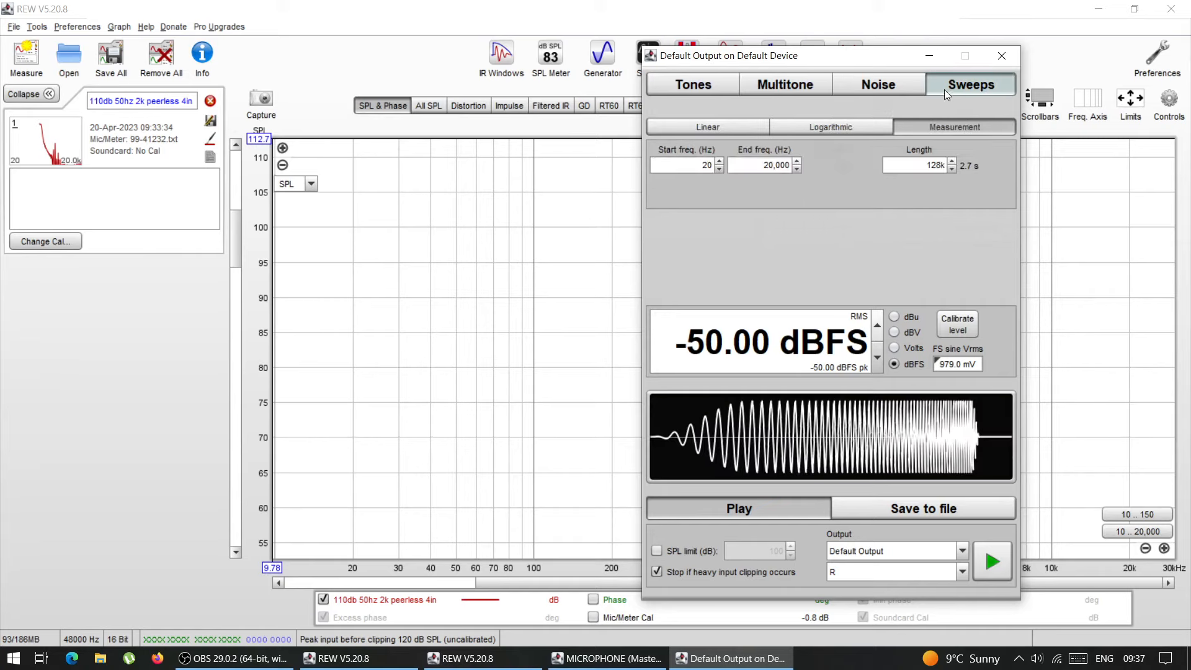
pyautogui.click(719, 88)
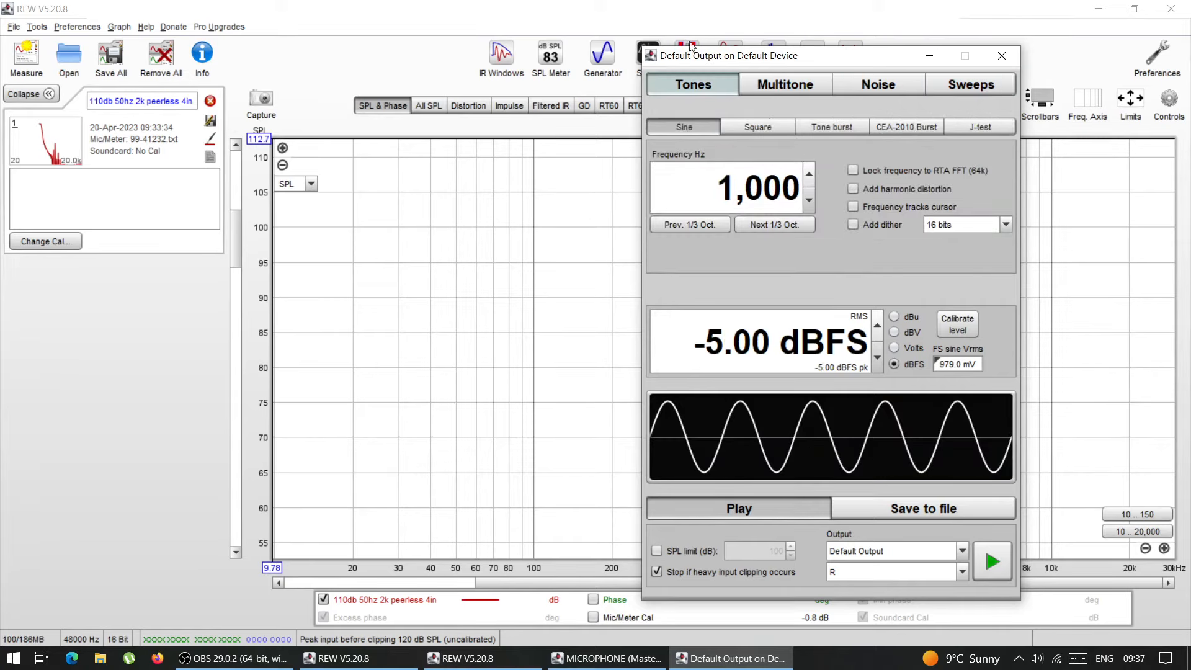
# Set the generator's sine tone to a level of 0 dBFS and a frequency of 50 Hz
pyautogui.moveTo(700, 54); pyautogui.dragTo(531, 35)
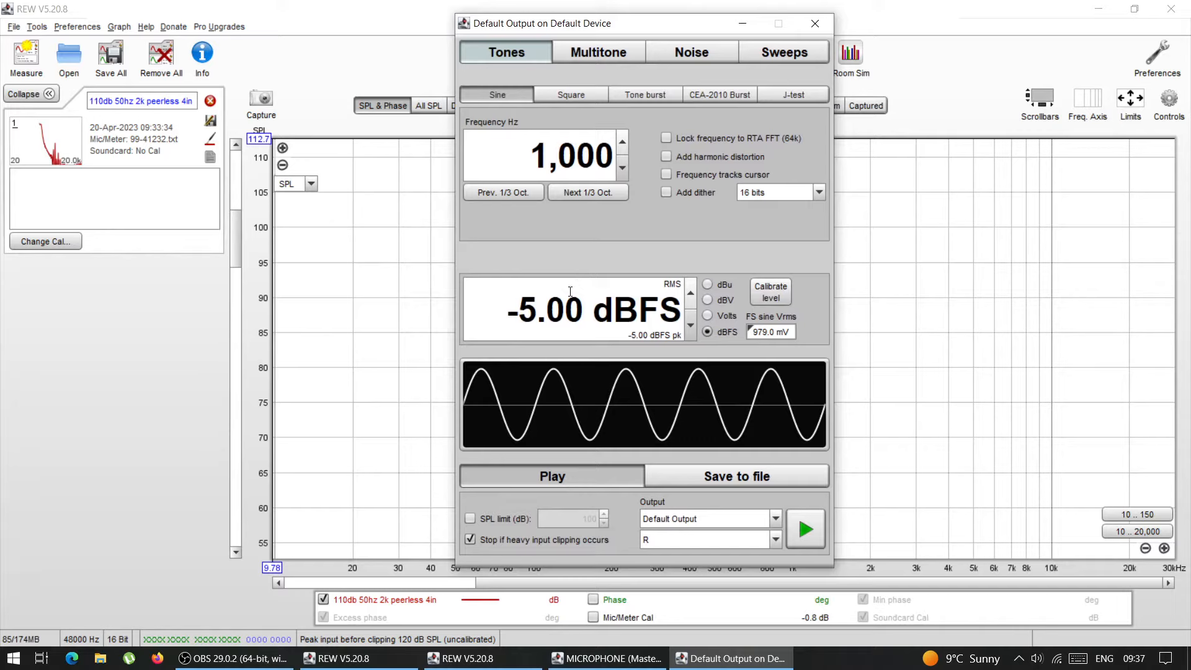
pyautogui.doubleClick(534, 309)
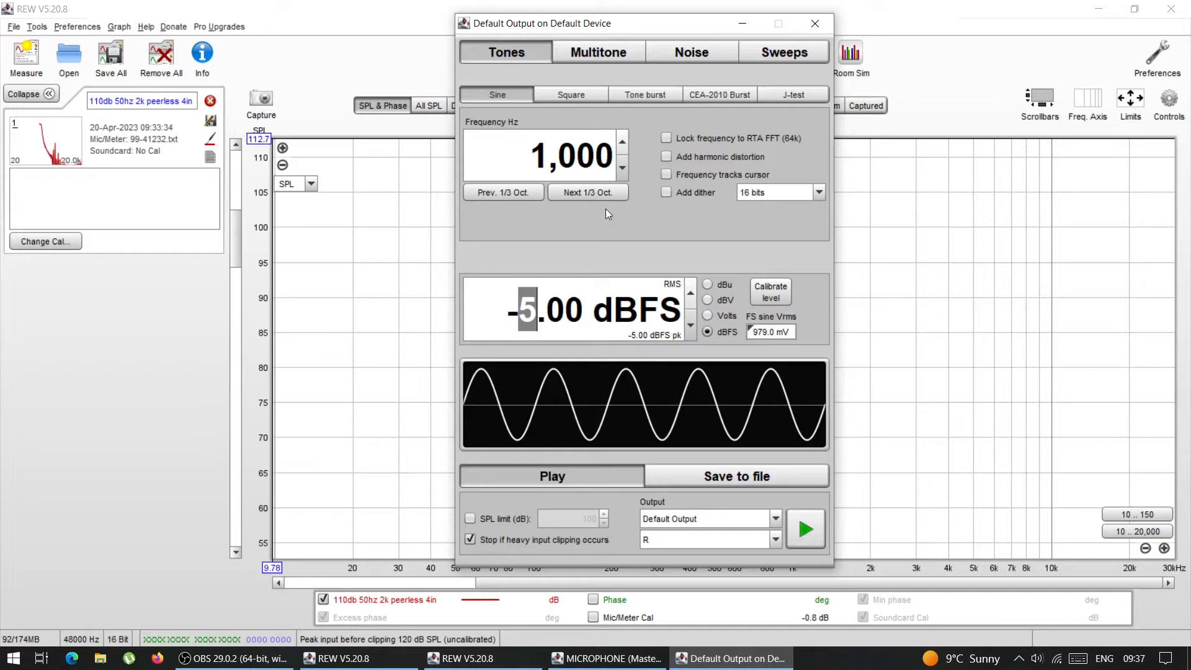
pyautogui.write('0')
pyautogui.press('Return')
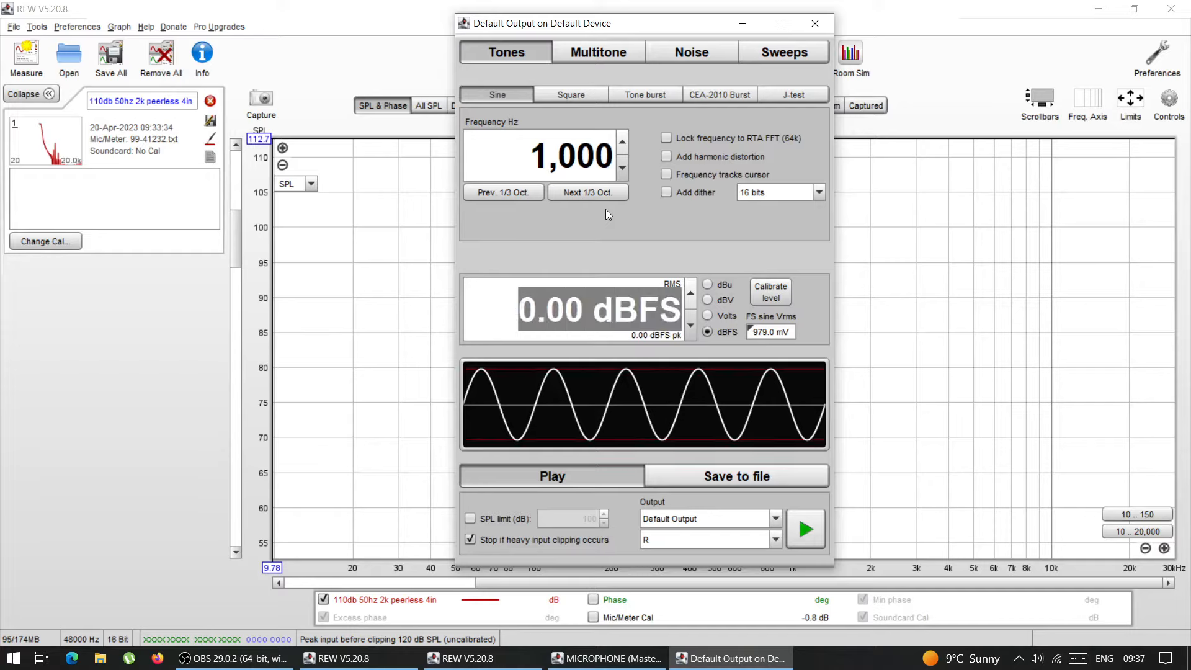
pyautogui.click(540, 167)
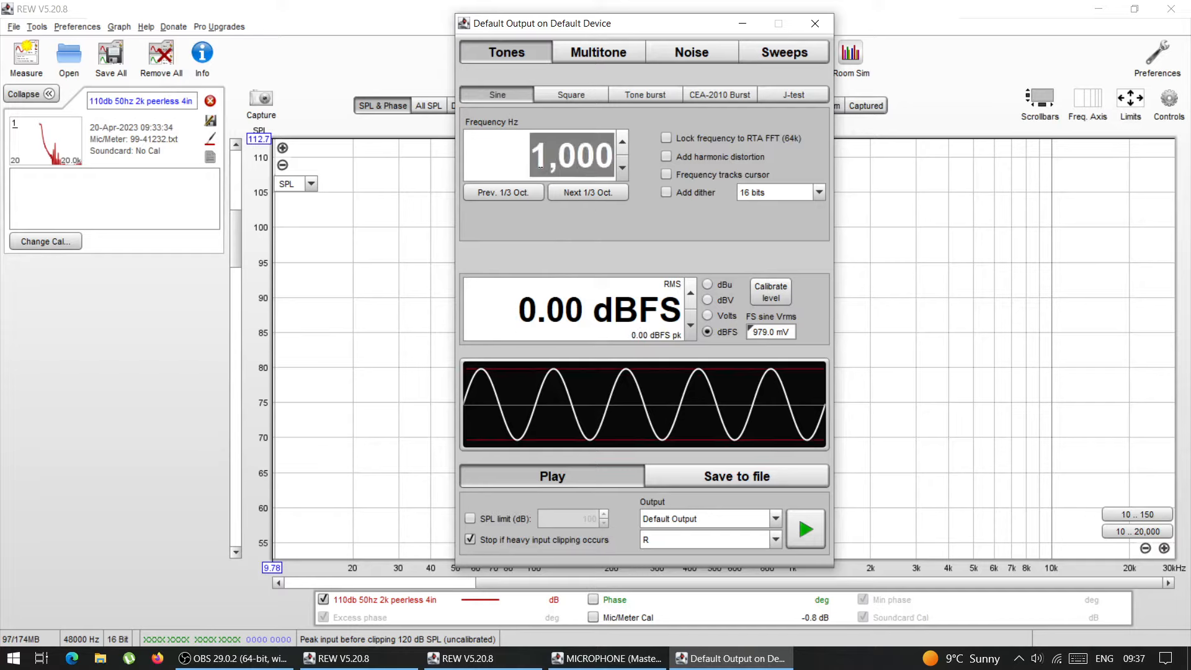
pyautogui.write('50')
pyautogui.press('Return')
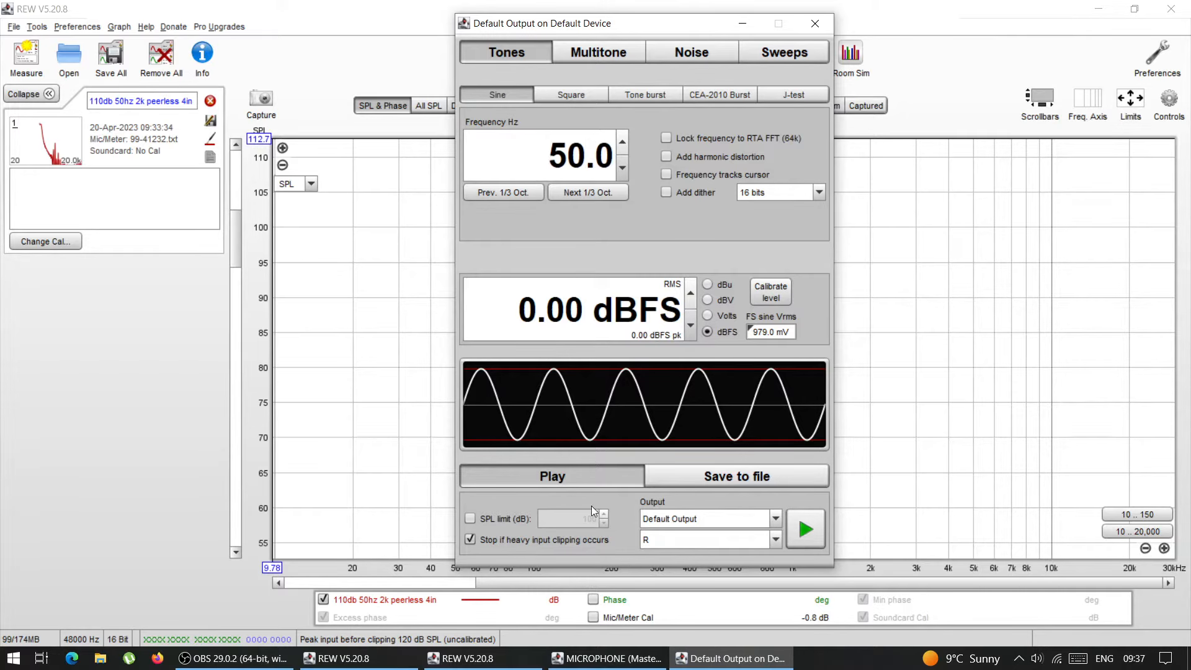
# Set the tone's level to -10 dBFS and show the generator's options for saving the signal to a file
pyautogui.click(677, 484)
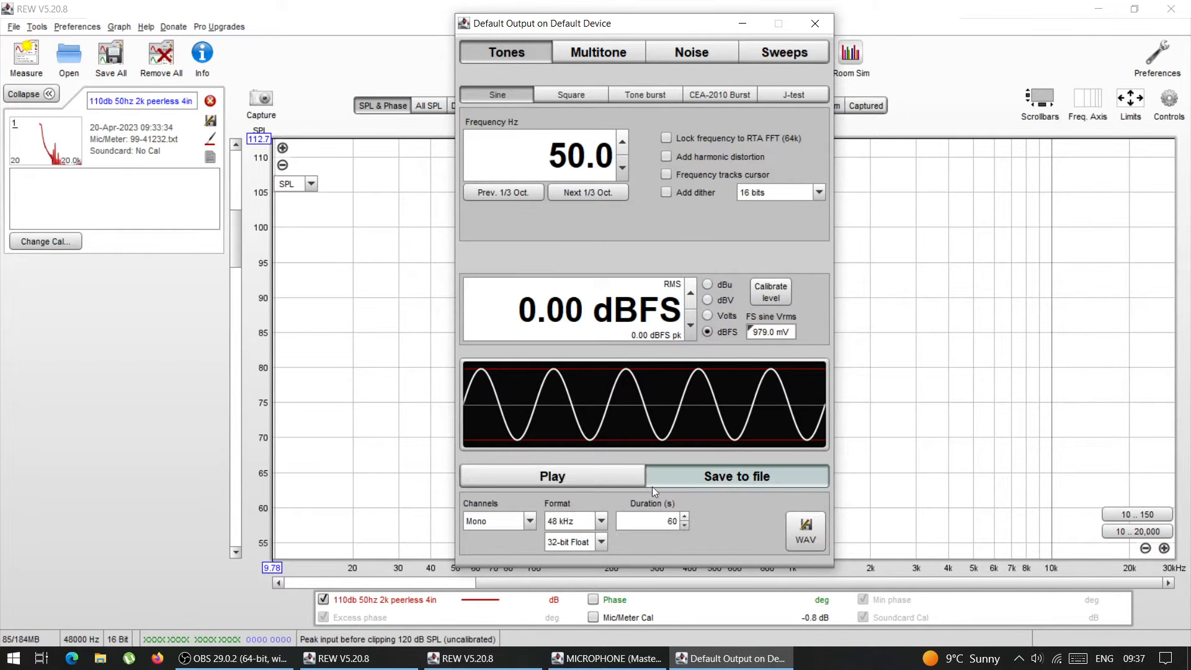
pyautogui.click(627, 482)
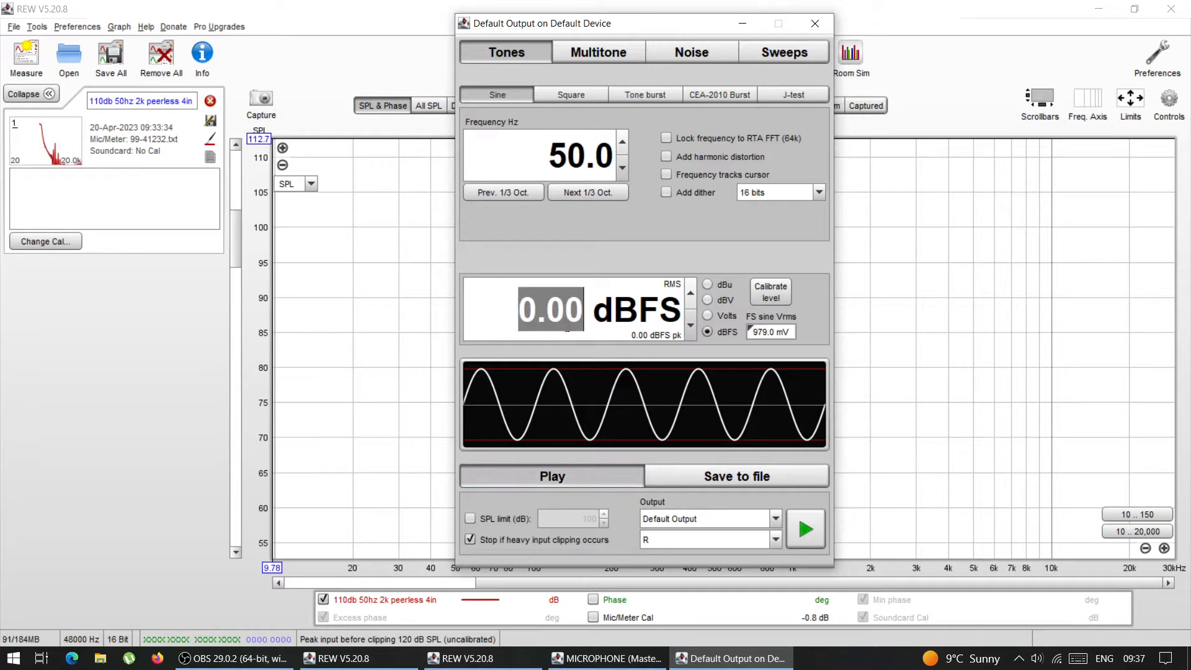
pyautogui.write('-10')
pyautogui.press('Return')
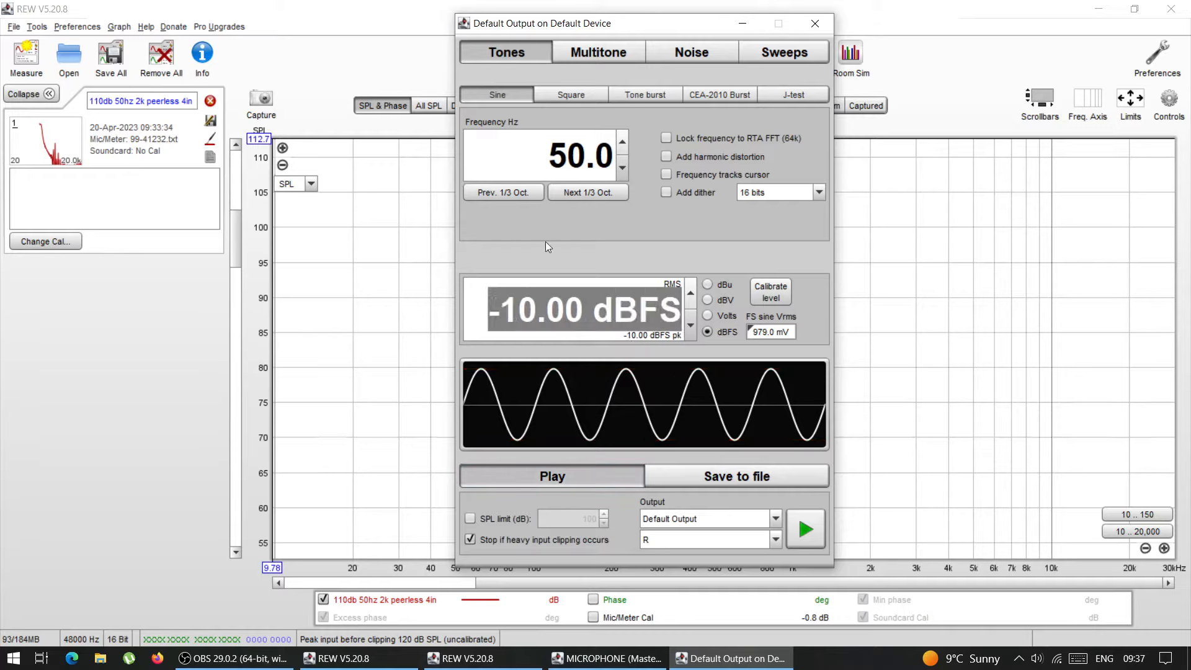
pyautogui.click(764, 485)
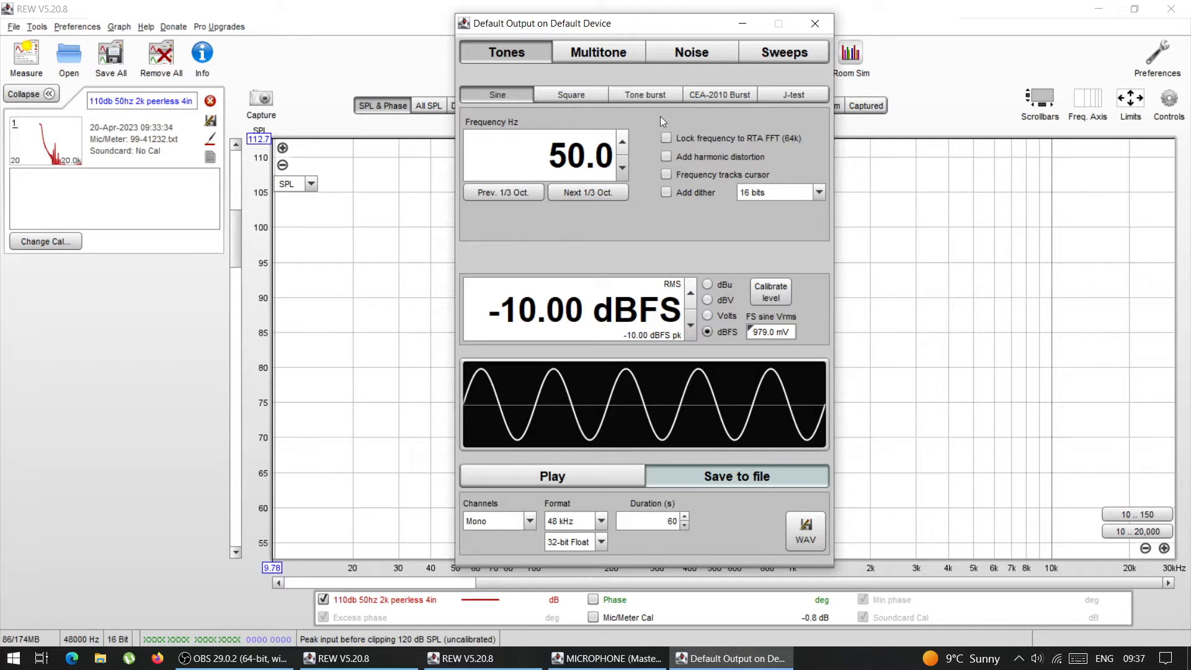
# Compare the generator's pink random, white random and pink periodic noise, choosing Pink Periodic with a 64k sequence length
pyautogui.click(676, 54)
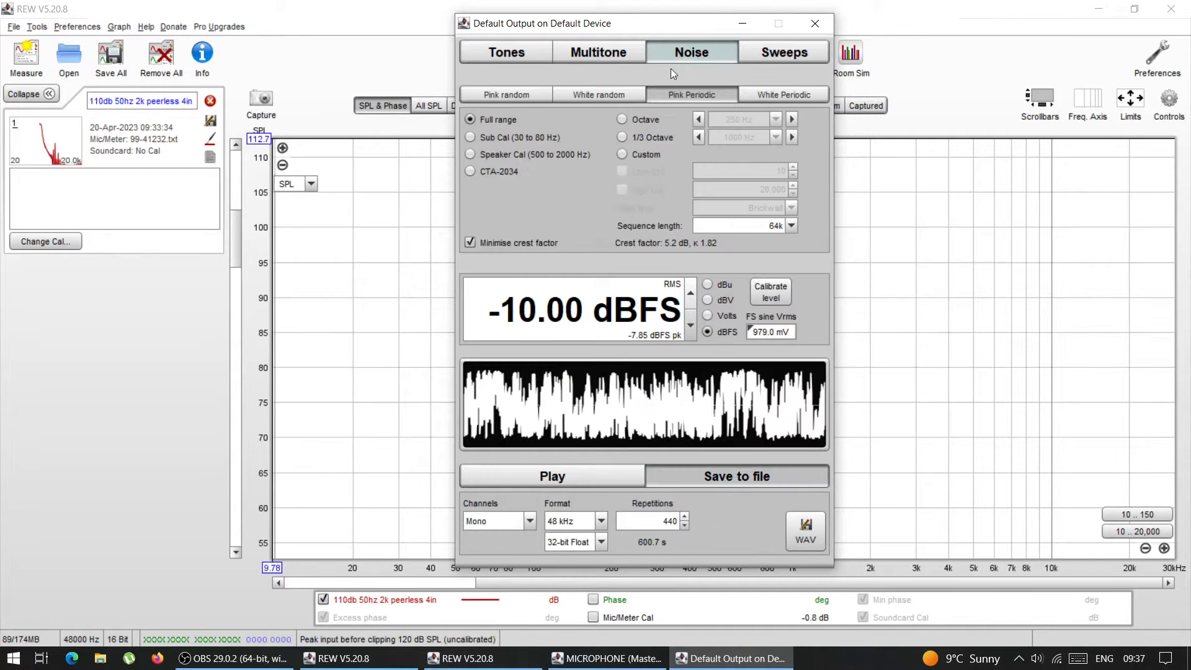
pyautogui.click(482, 99)
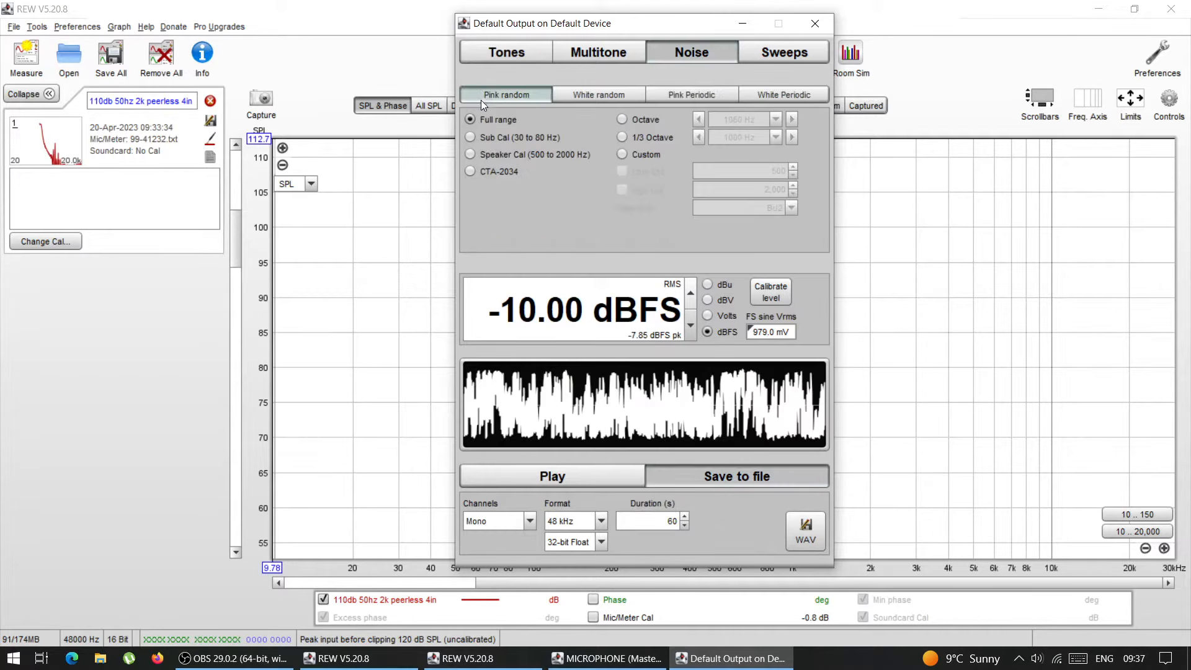
pyautogui.click(562, 99)
pyautogui.click(697, 96)
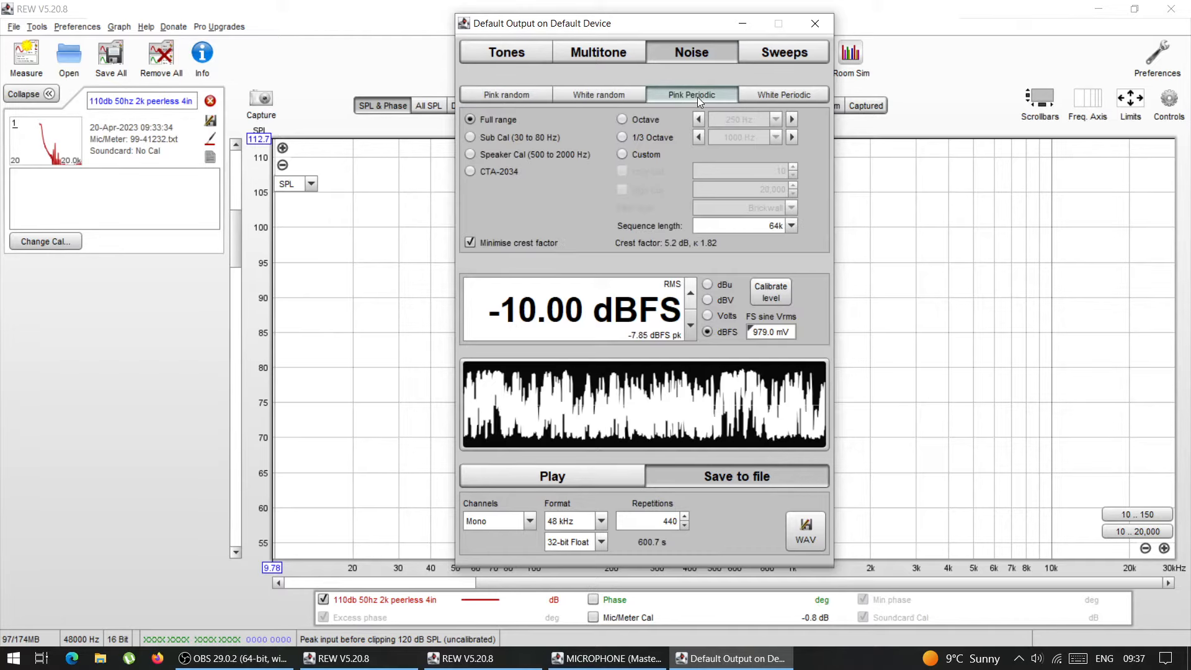
pyautogui.click(496, 98)
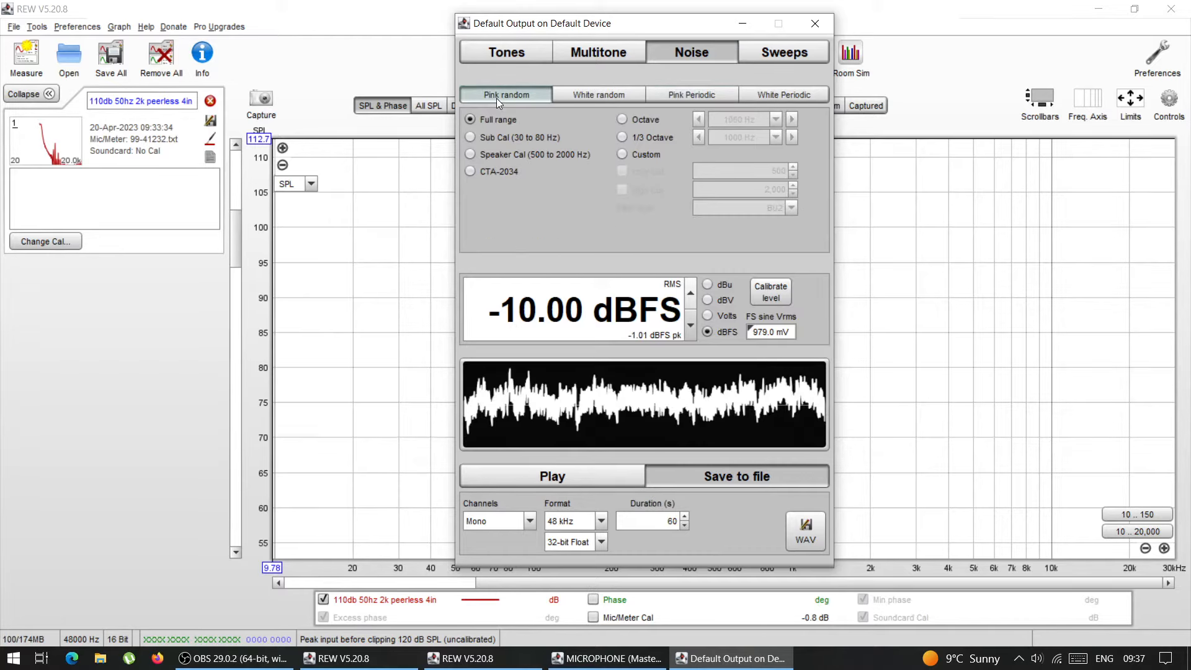
pyautogui.click(679, 96)
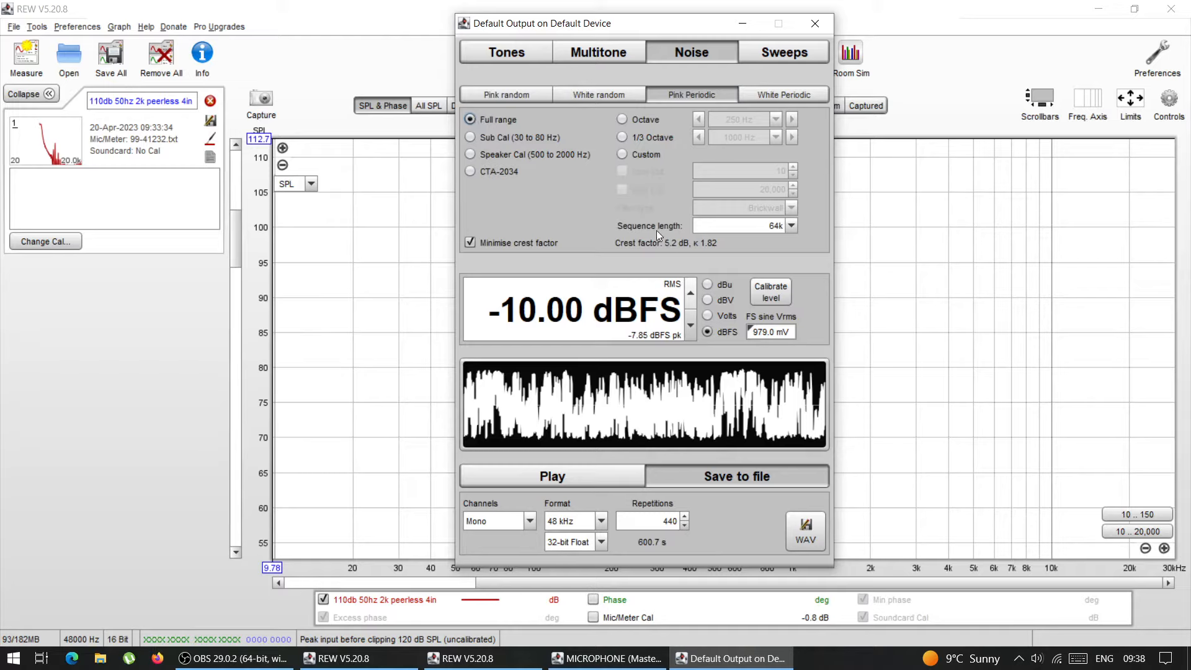
pyautogui.click(743, 229)
pyautogui.click(743, 229)
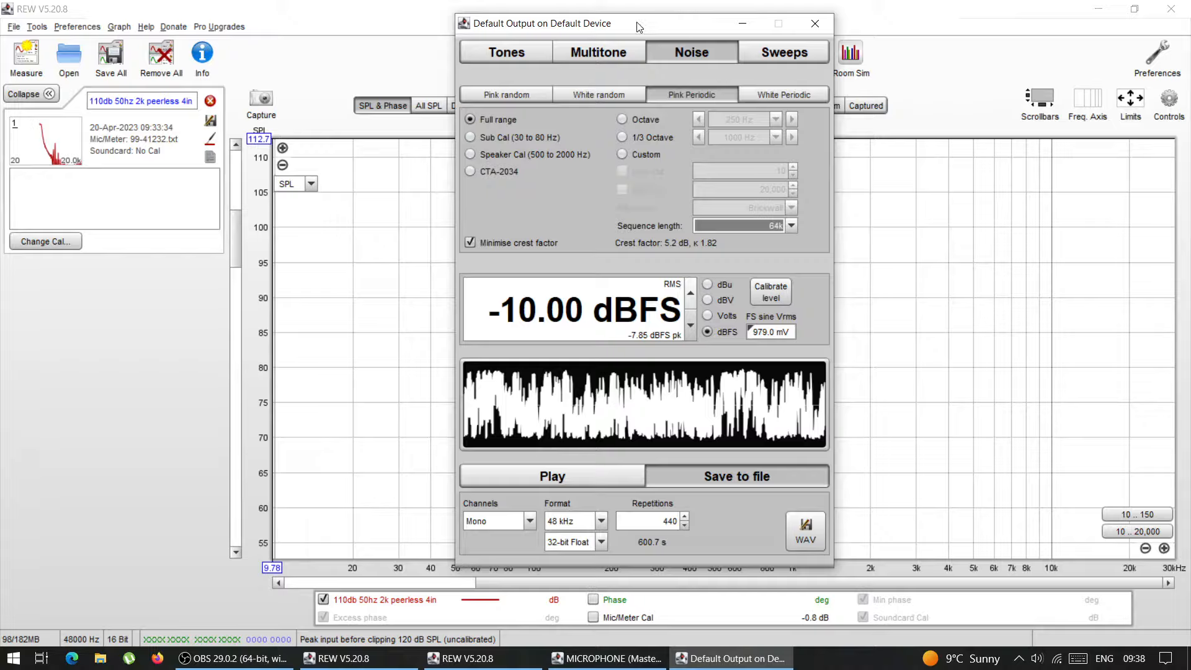
# Place the generator beside the RTA window and keep the RTA's FFT length at 64k to match the noise sequence length
pyautogui.moveTo(639, 27); pyautogui.dragTo(228, 21)
pyautogui.click(620, 661)
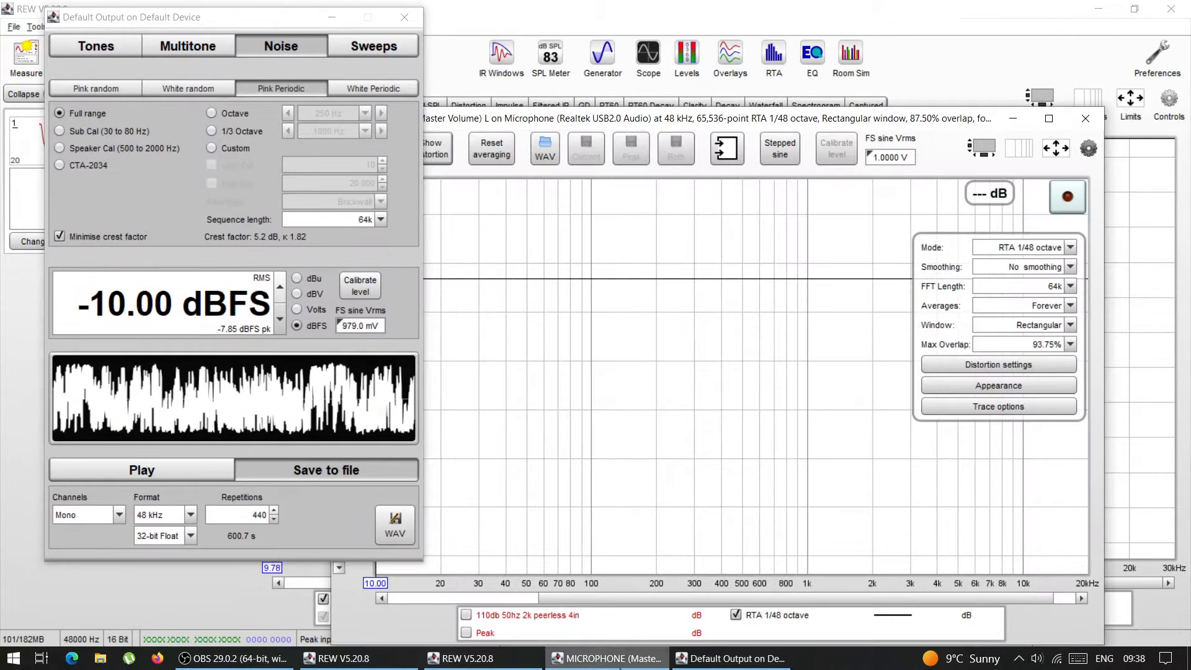
pyautogui.click(979, 289)
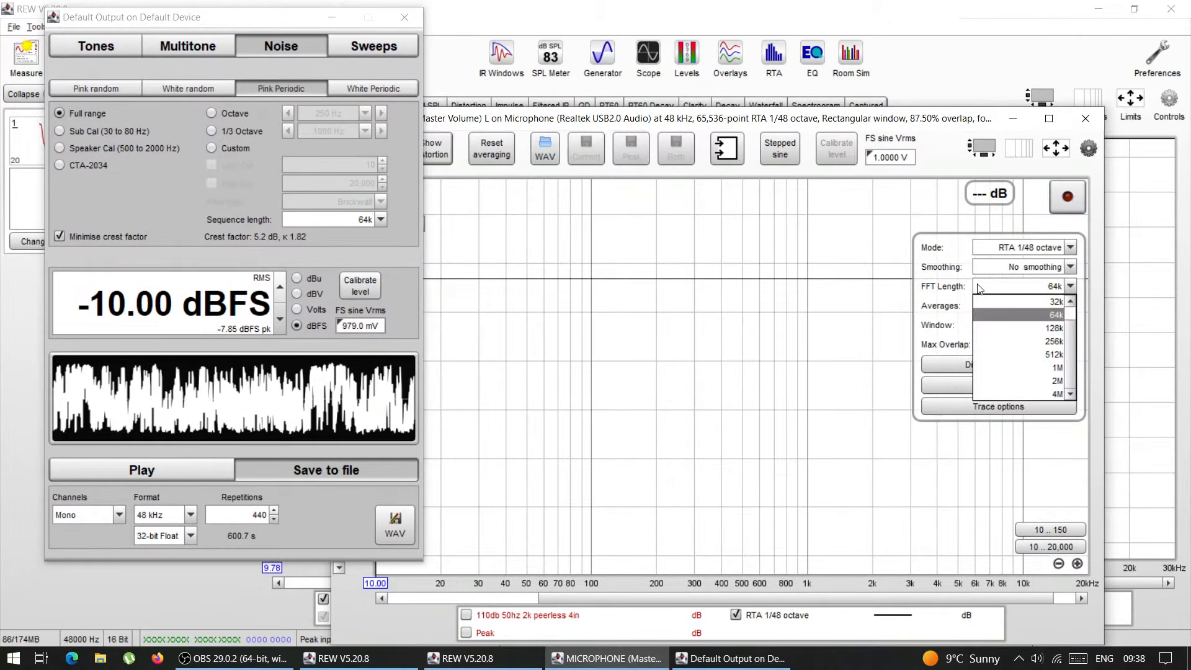
pyautogui.click(1015, 318)
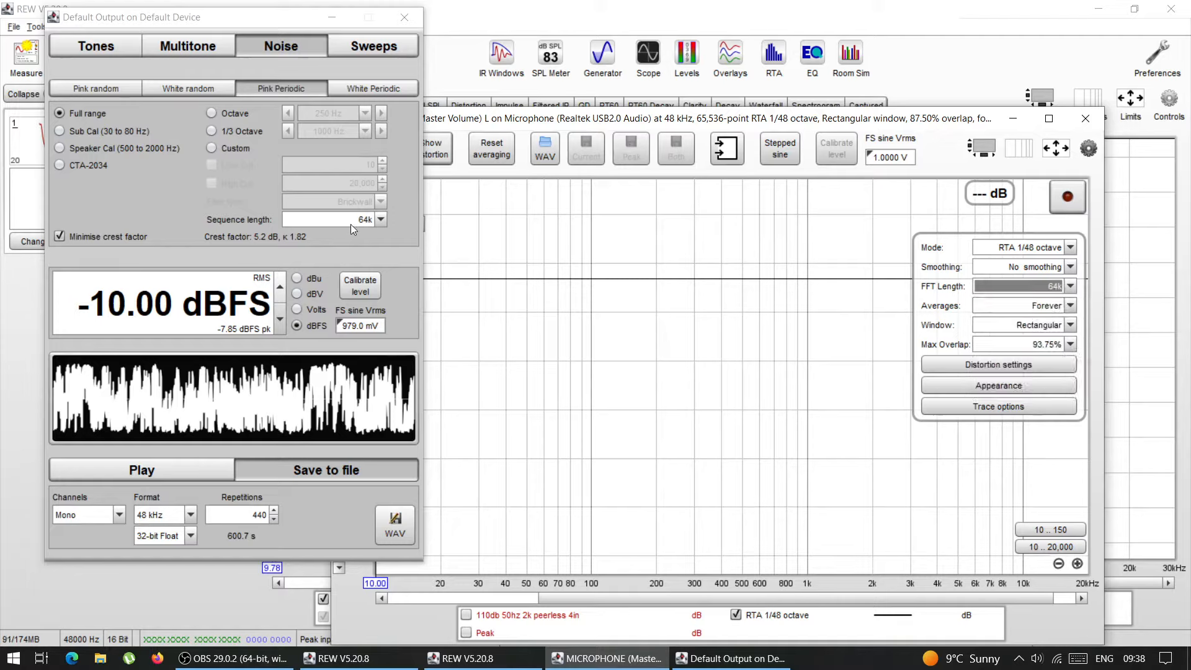
# Try a pink periodic noise level of 0 dBFS, and set the level to -5 dBFS
pyautogui.doubleClick(124, 301)
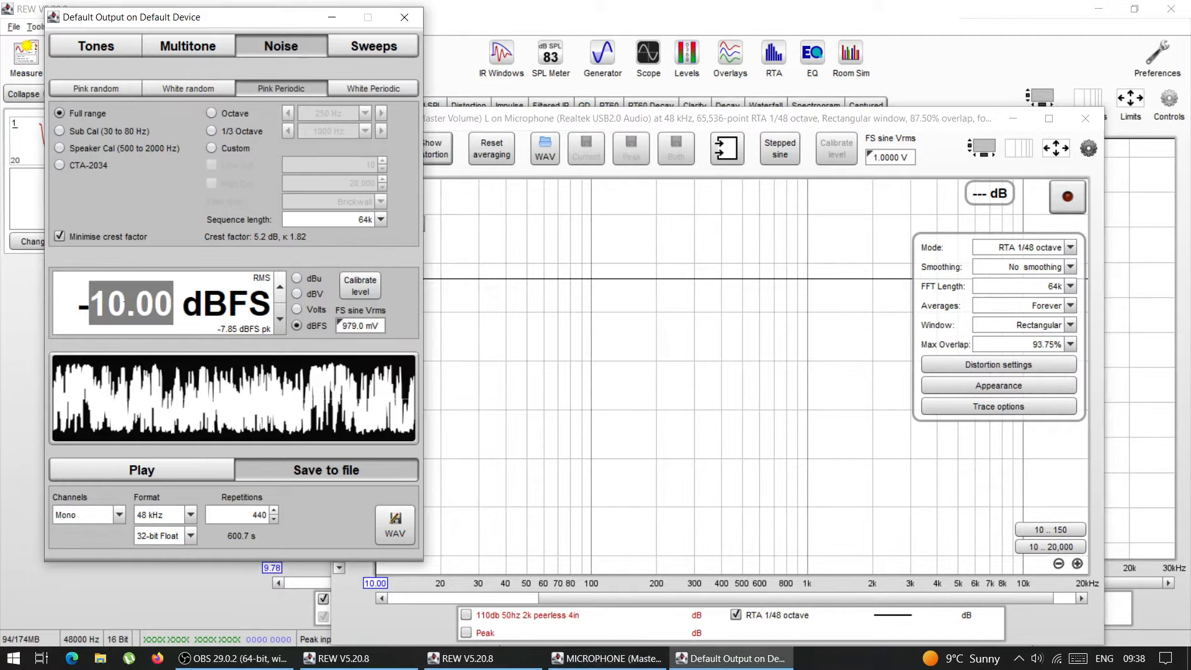
pyautogui.write('0')
pyautogui.press('Return')
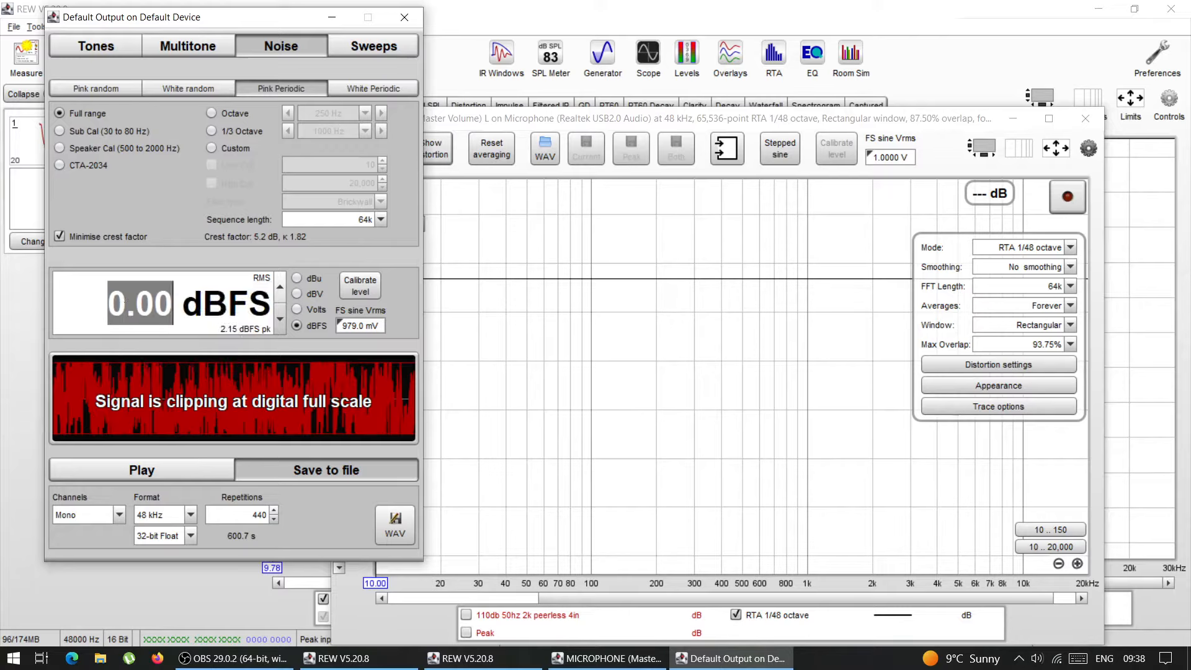
pyautogui.write('-5')
pyautogui.press('Return')
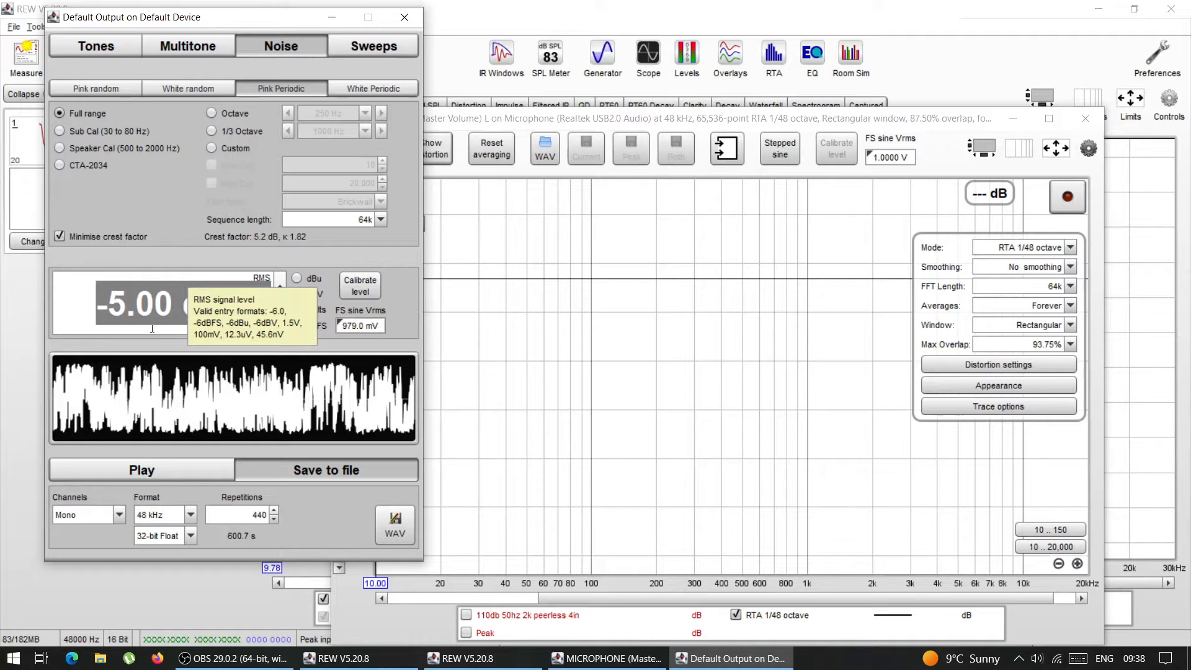
# Review the generator's playback and save-to-file options, and close the generator
pyautogui.click(178, 474)
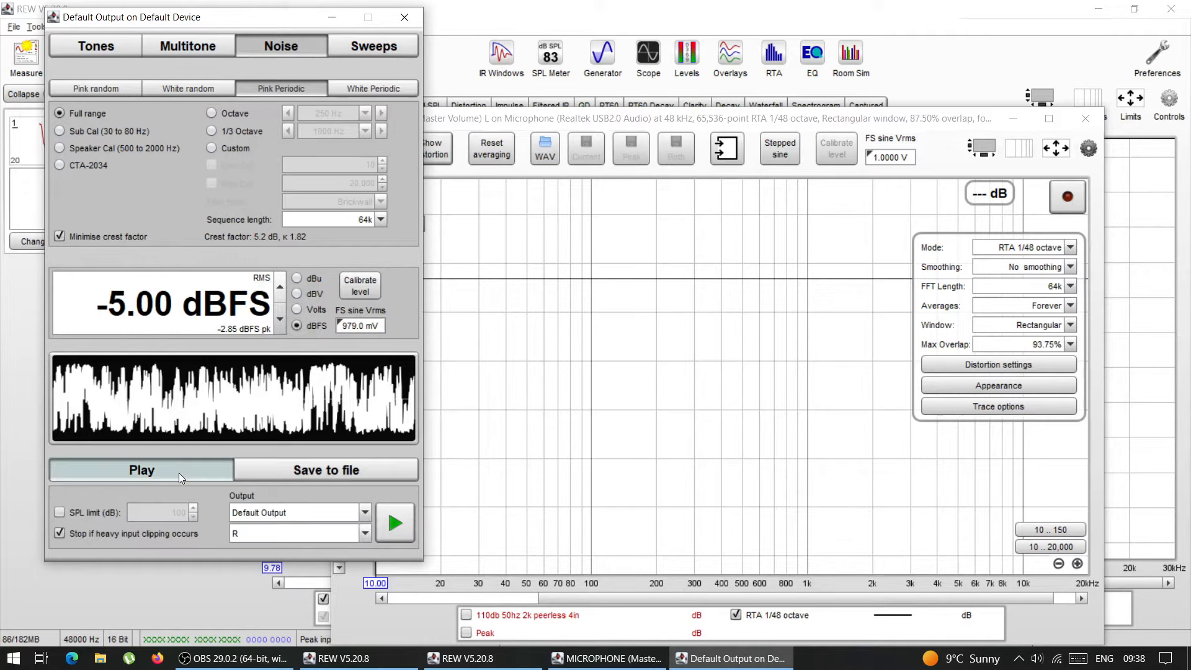
pyautogui.click(292, 478)
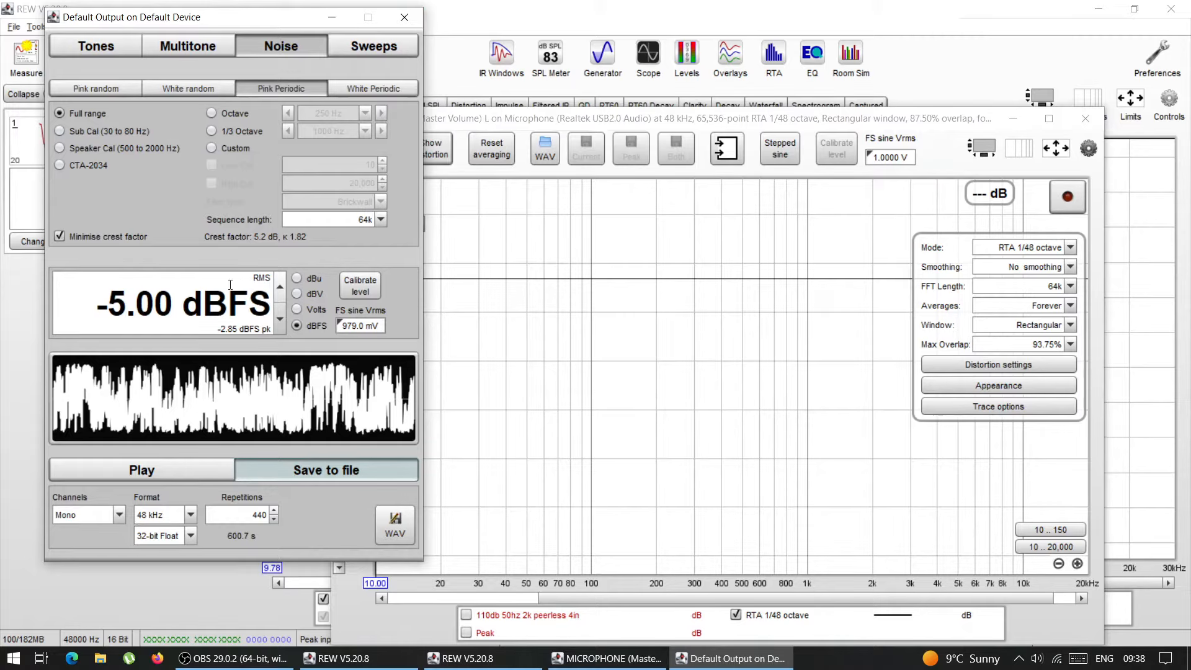
pyautogui.click(404, 18)
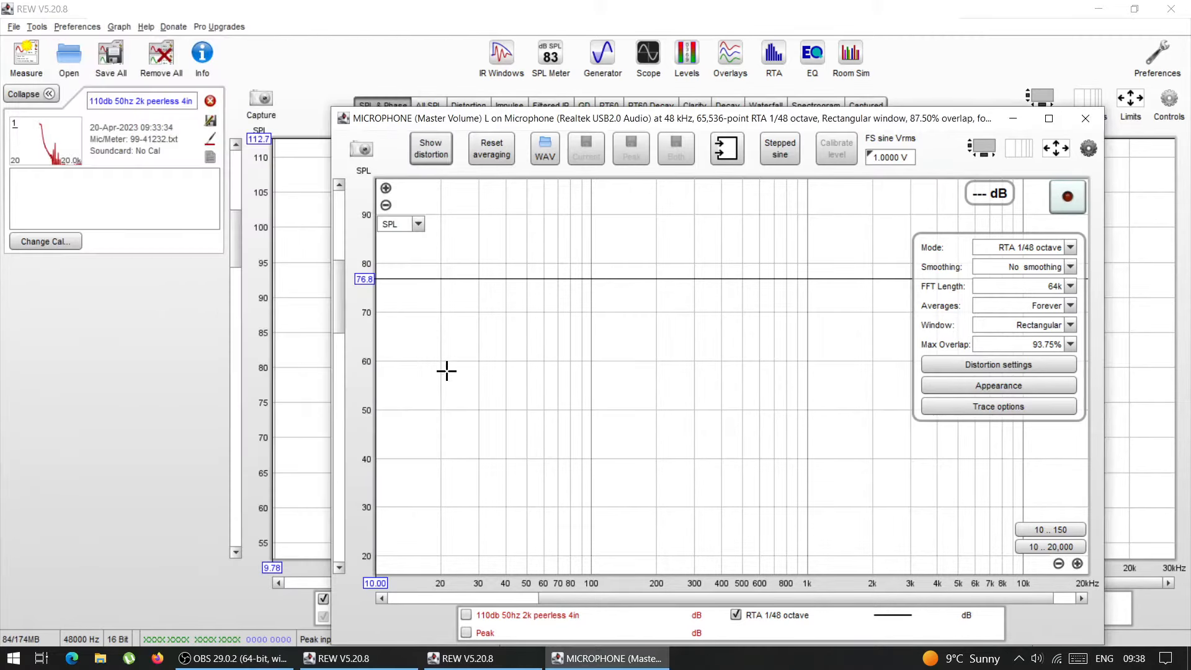
# Maximize the RTA window and keep its averages at Forever, its window at Rectangular and its max overlap at 93.75%
pyautogui.doubleClick(877, 121)
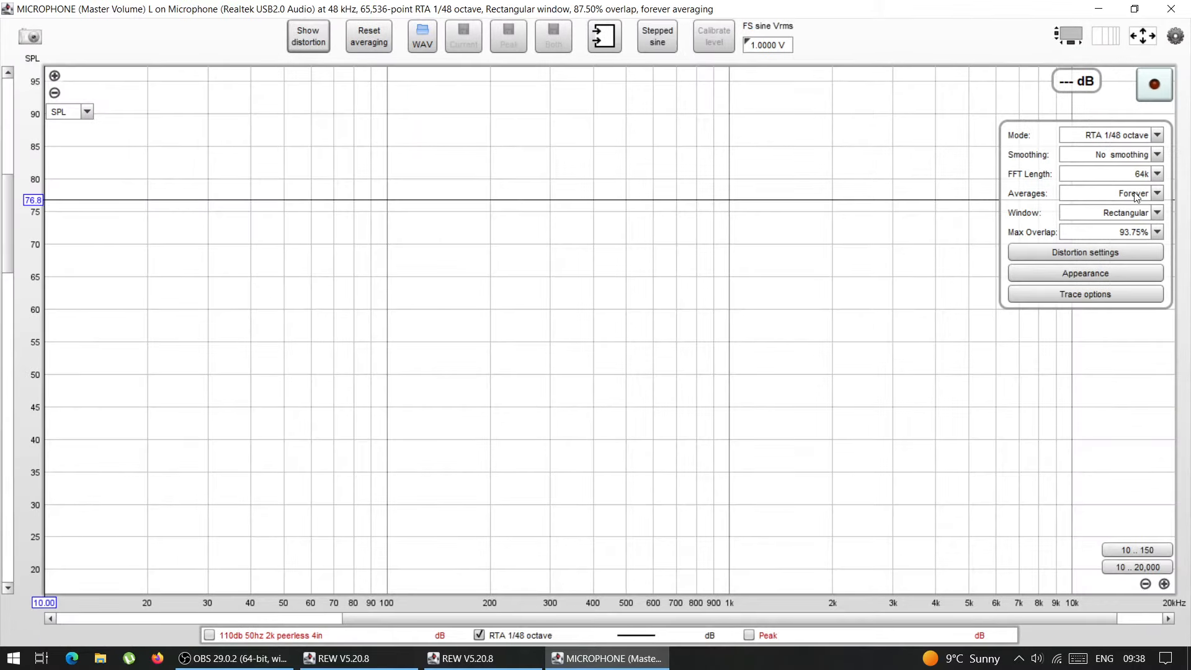
pyautogui.click(1094, 198)
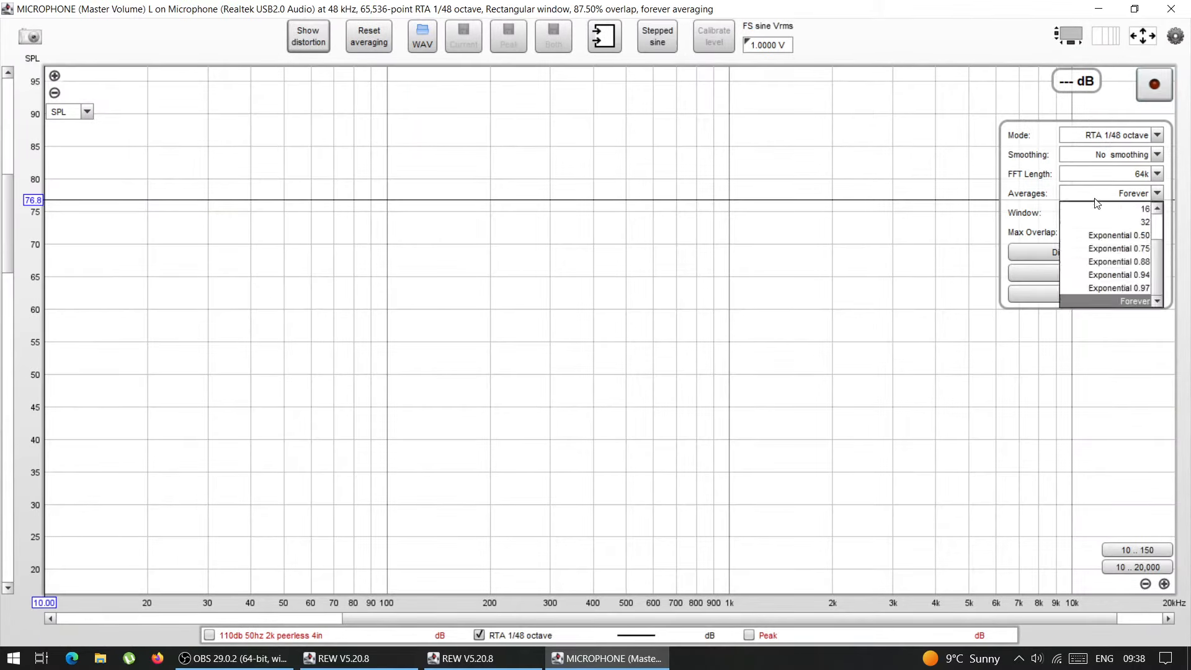
pyautogui.click(1093, 196)
pyautogui.click(1078, 217)
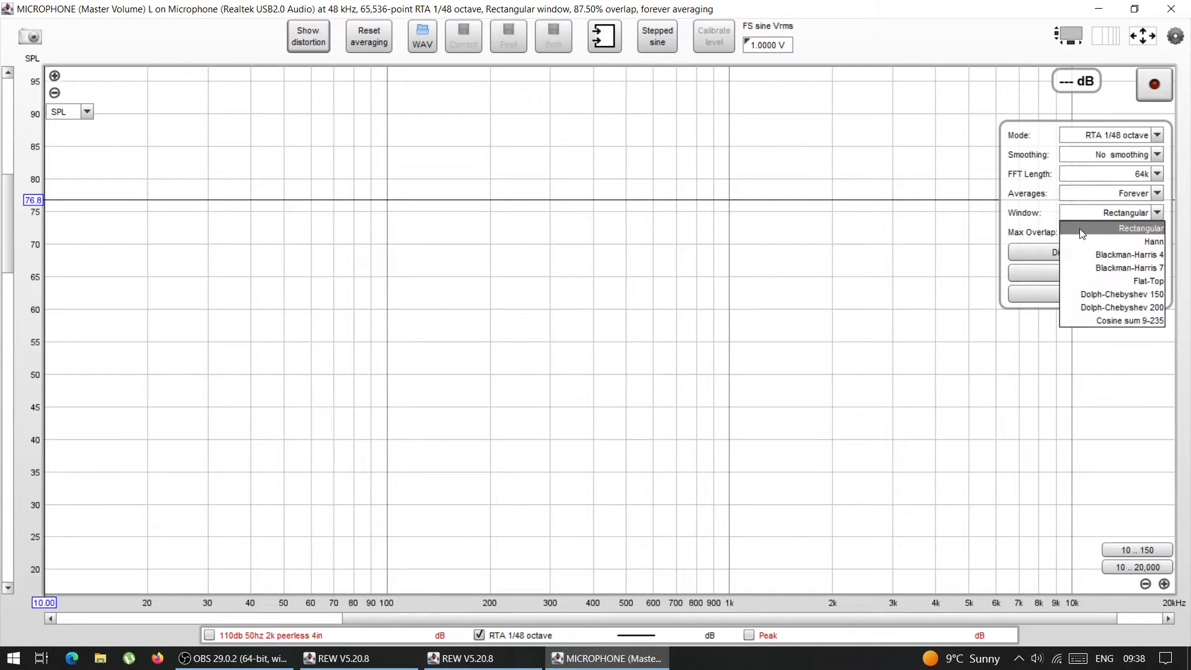
pyautogui.click(1082, 234)
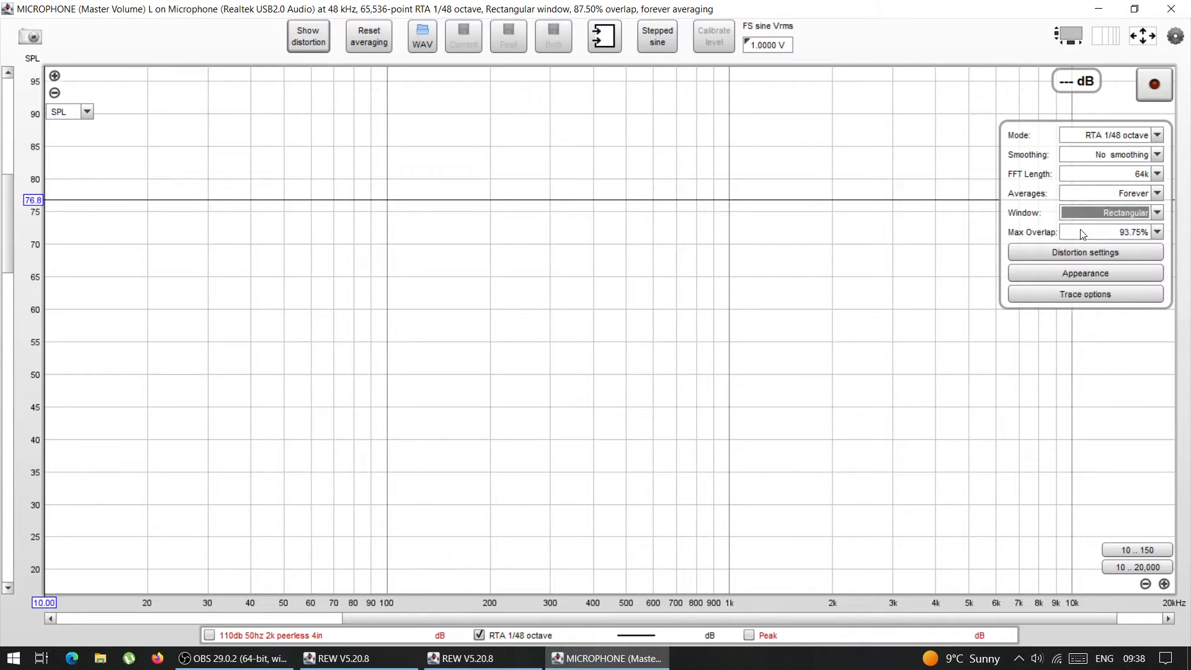
pyautogui.click(1076, 237)
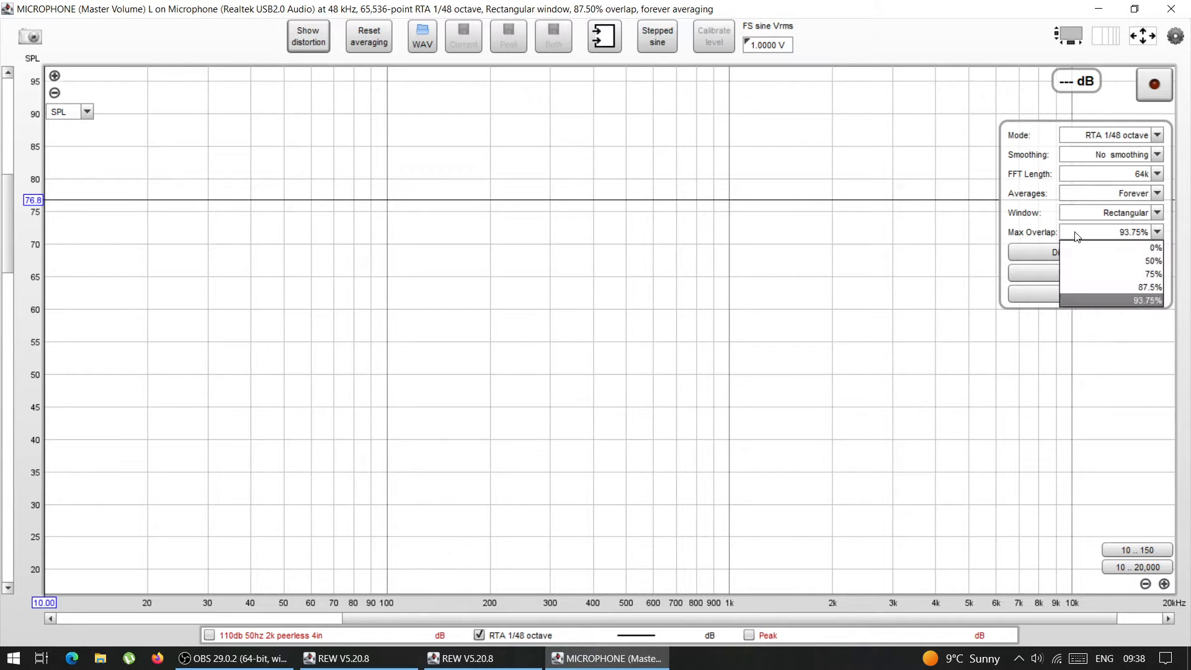
pyautogui.click(1101, 303)
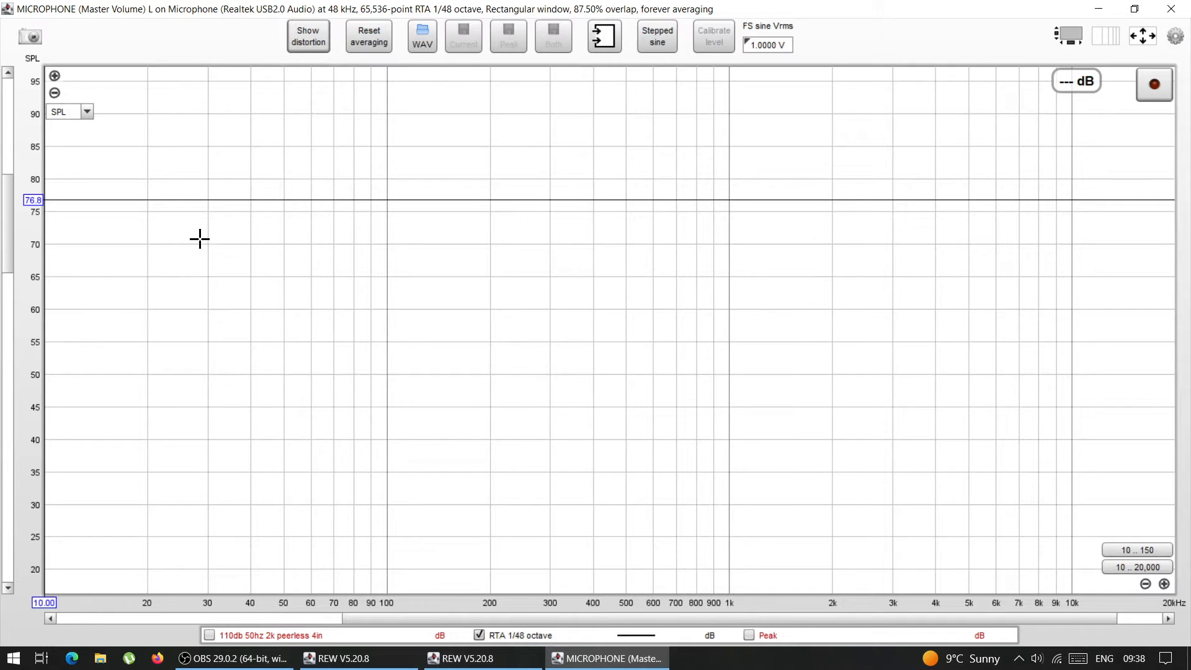
# Start the RTA recording and shift the SPL axis down to span about -20 to 55 dB
pyautogui.click(1149, 86)
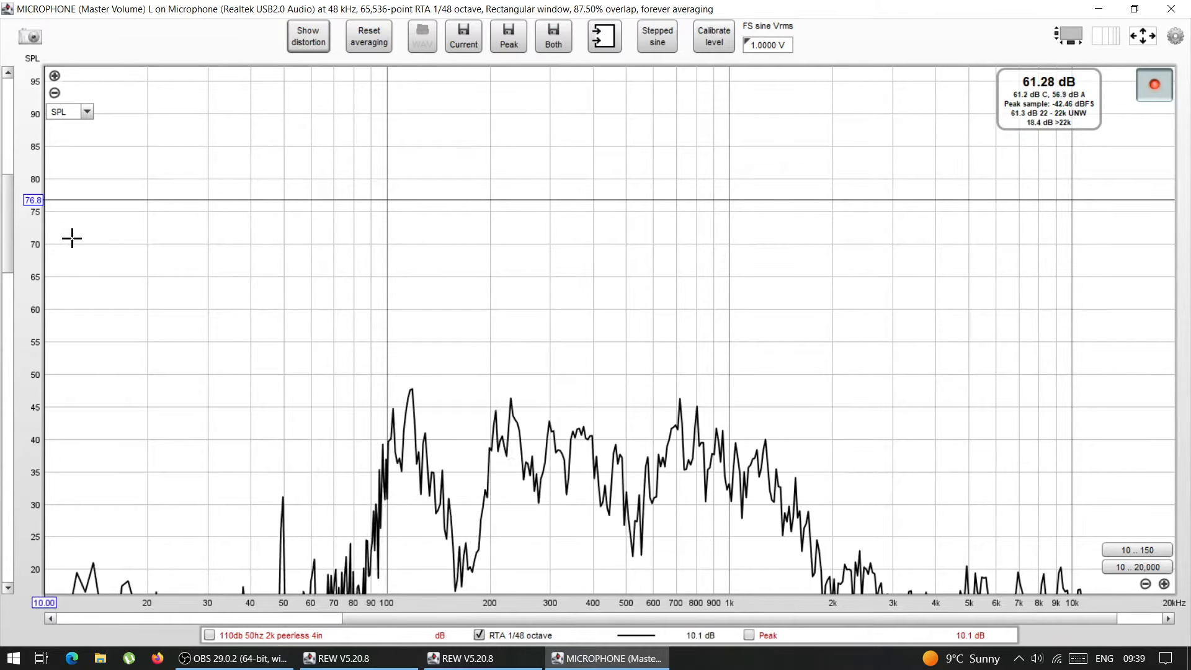
pyautogui.moveTo(8, 233); pyautogui.dragTo(8, 242)
pyautogui.scroll(-2, 8, 242)
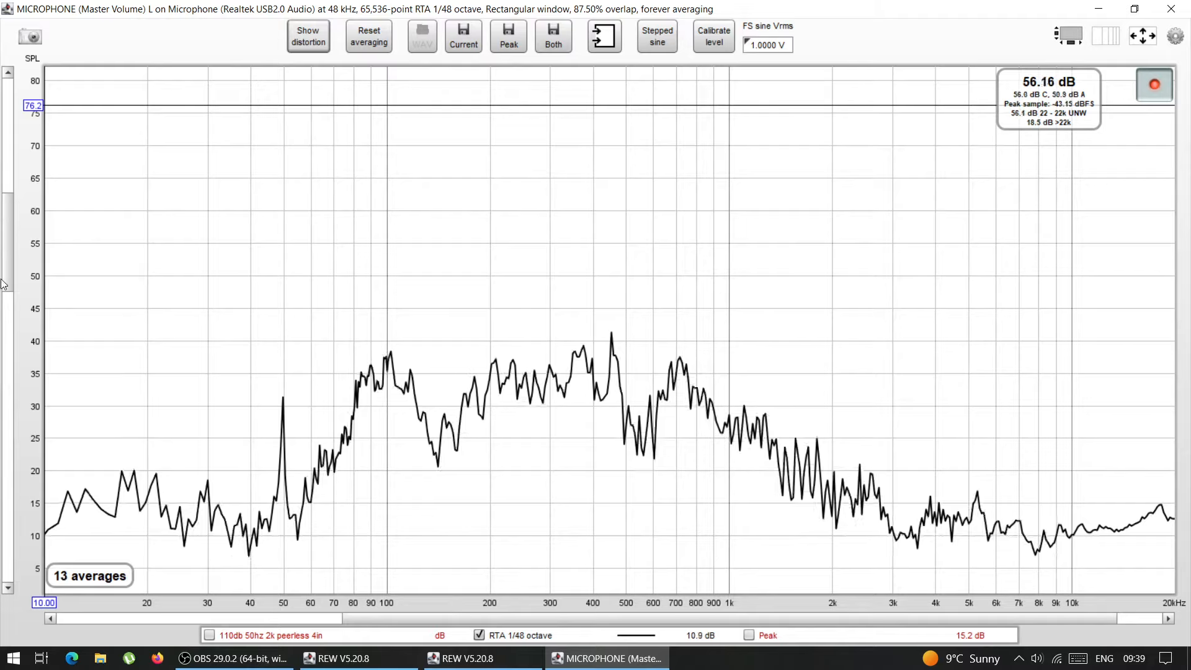
pyautogui.moveTo(8, 270)
pyautogui.mouseDown()
pyautogui.moveTo(9, 252)
pyautogui.moveTo(13, 330)
pyautogui.moveTo(21, 294)
pyautogui.mouseUp()
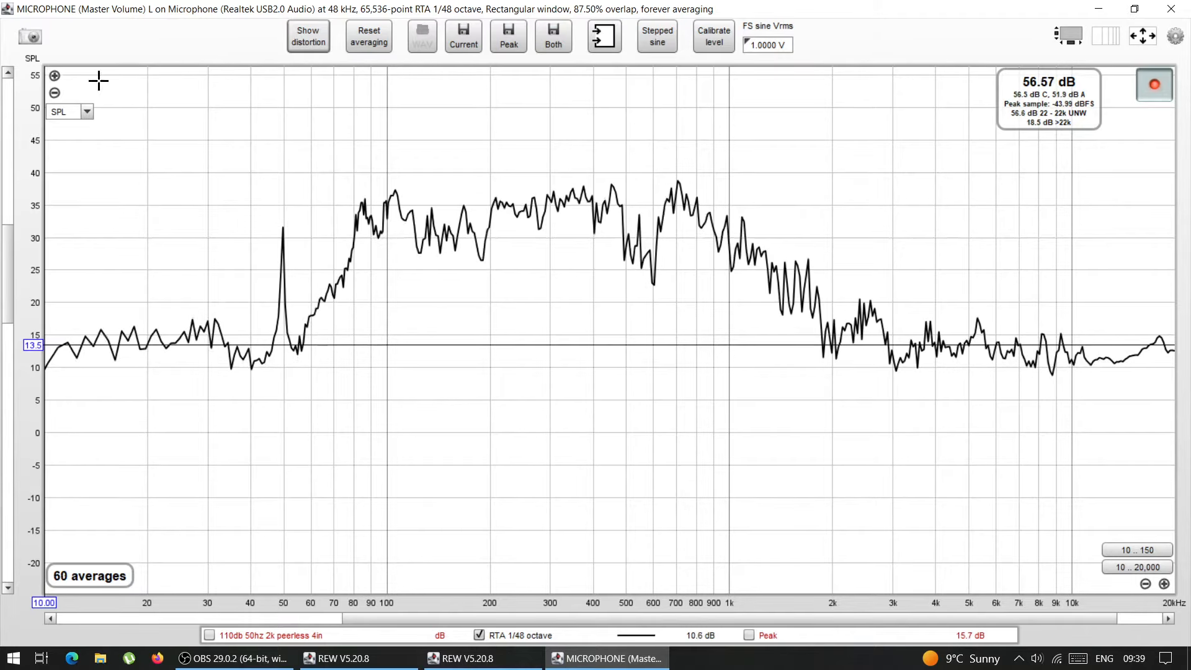
# Move the RTA window aside to view the main window's tools, and maximize the RTA again
pyautogui.moveTo(569, 21); pyautogui.dragTo(881, 396)
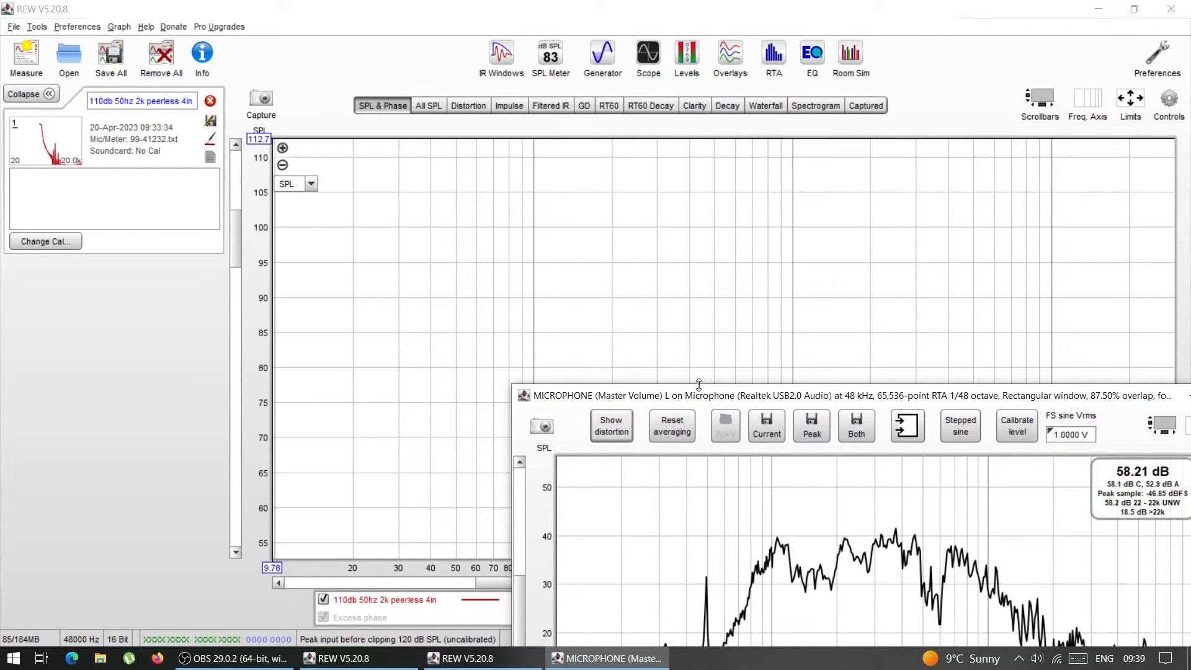
pyautogui.moveTo(705, 399); pyautogui.dragTo(439, 606)
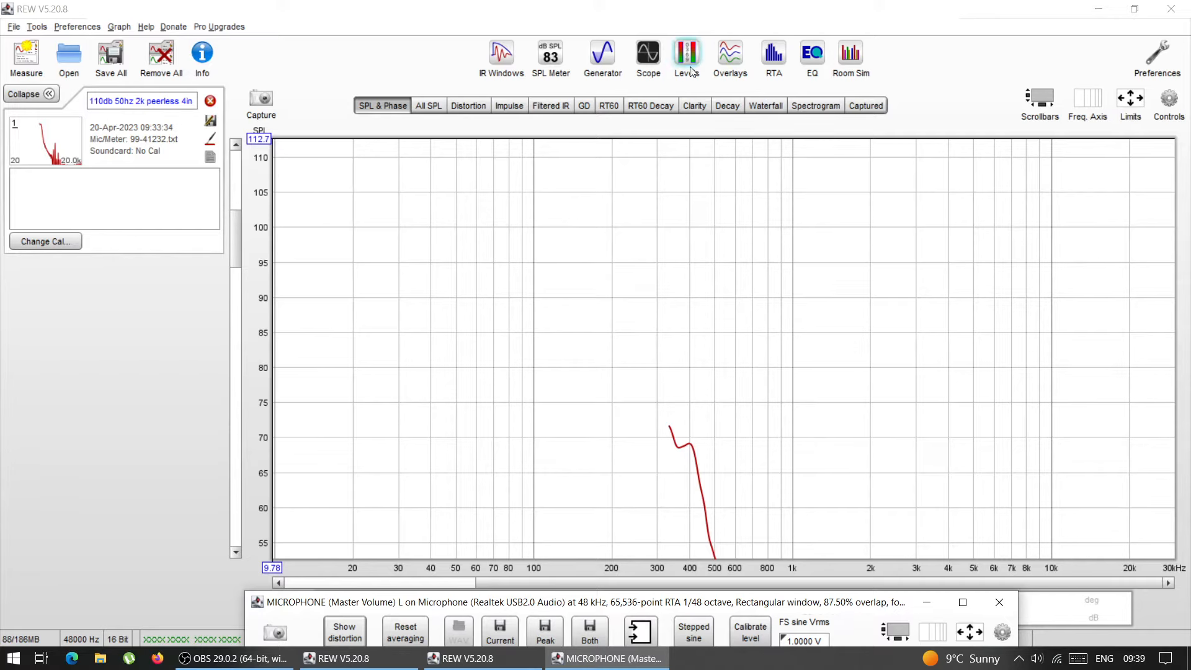
pyautogui.moveTo(369, 605); pyautogui.dragTo(567, 533)
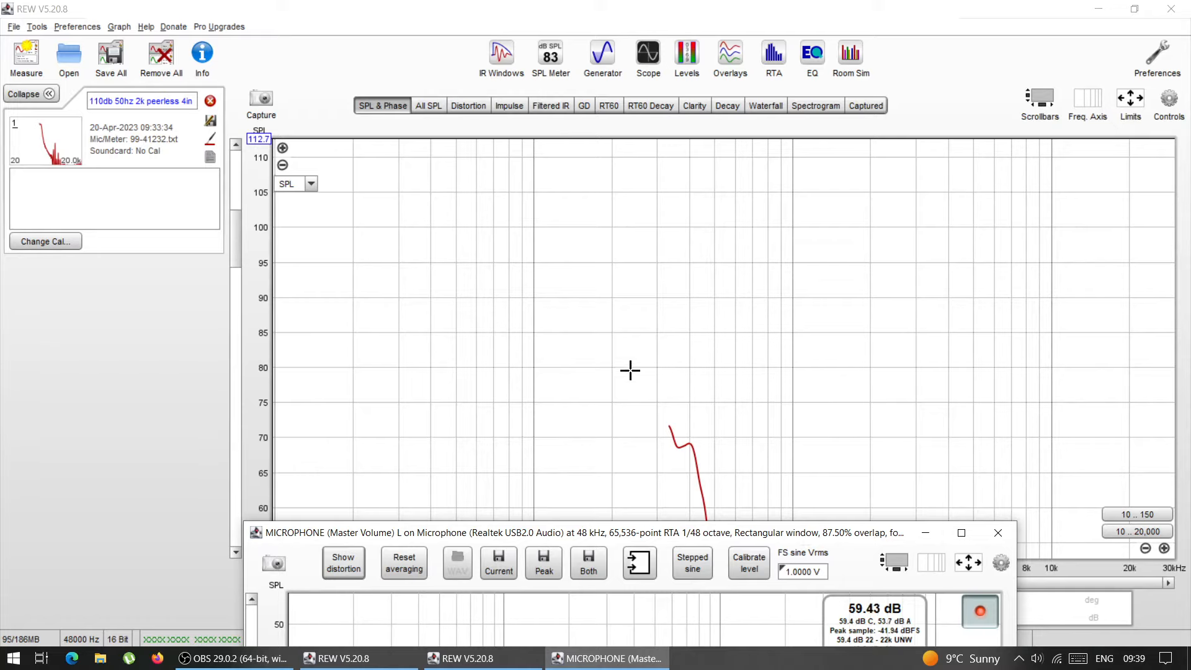
pyautogui.moveTo(621, 537); pyautogui.dragTo(564, 77)
pyautogui.doubleClick(566, 69)
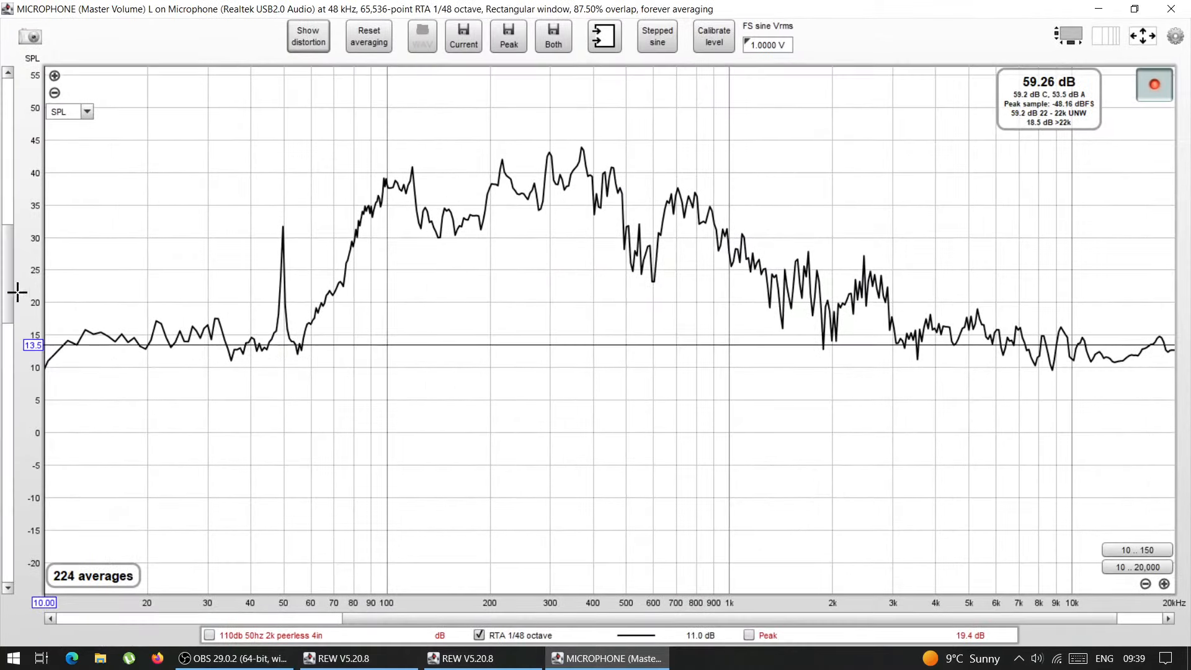
# Try closer and wider frequency ranges on the RTA graph, ending with a span of 1 Hz to 30 kHz
pyautogui.moveTo(10, 305)
pyautogui.mouseDown()
pyautogui.moveTo(11, 273)
pyautogui.moveTo(16, 299)
pyautogui.mouseUp()
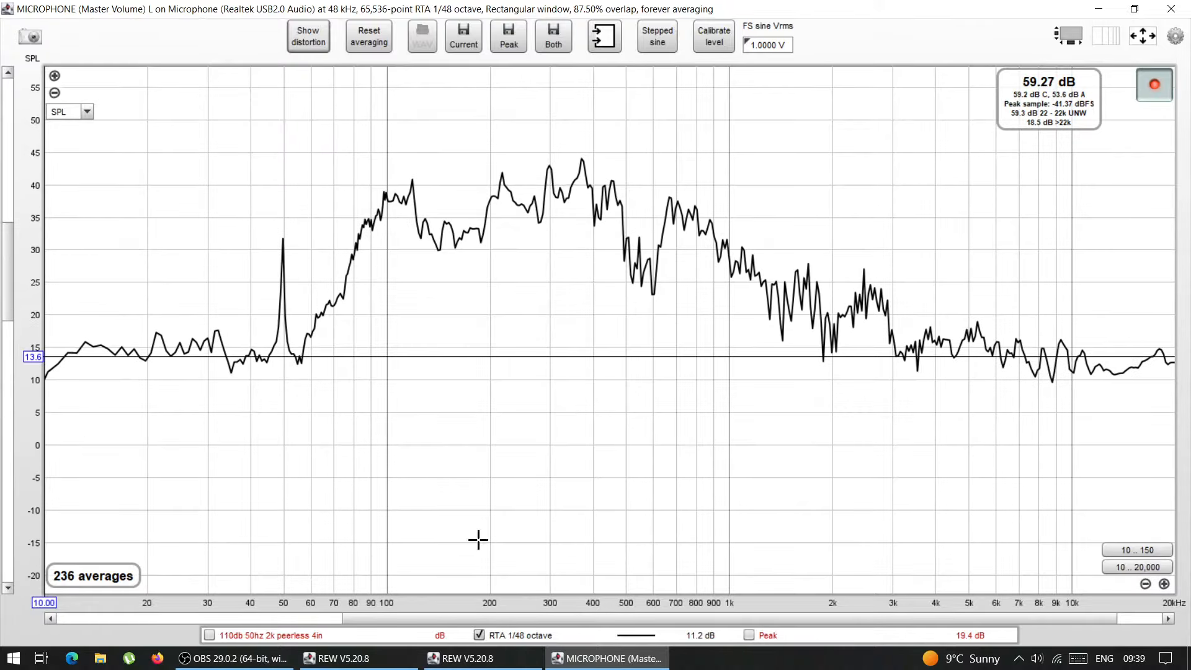
pyautogui.moveTo(652, 619); pyautogui.dragTo(627, 635)
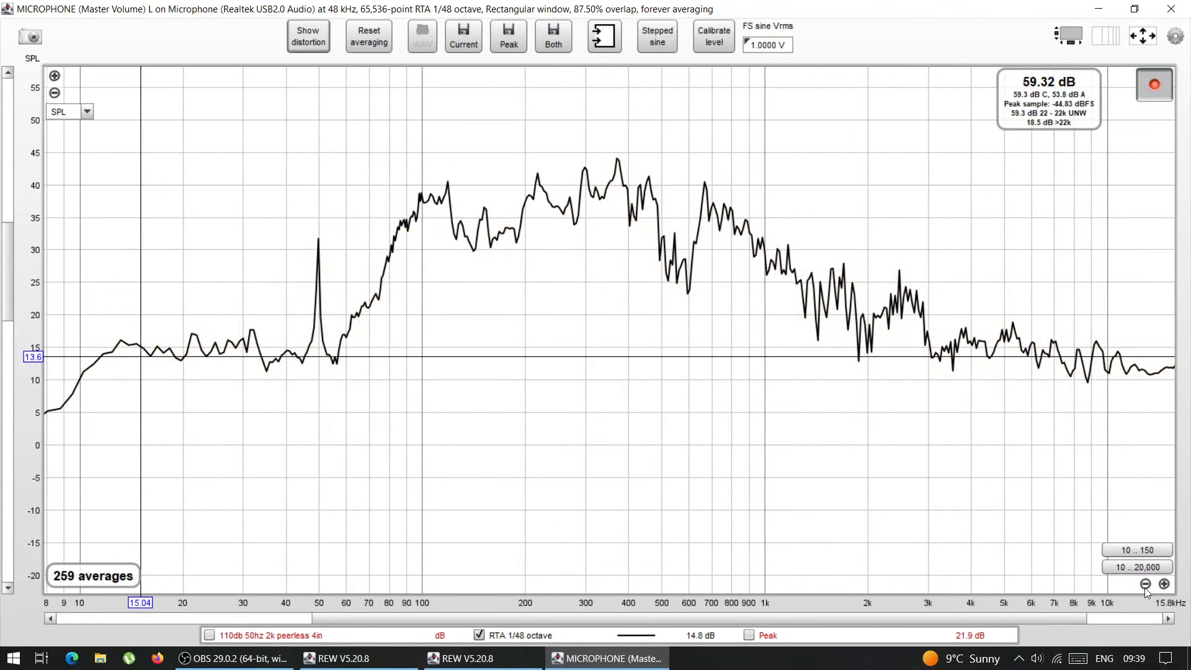
pyautogui.click(1145, 584)
pyautogui.click(1164, 584)
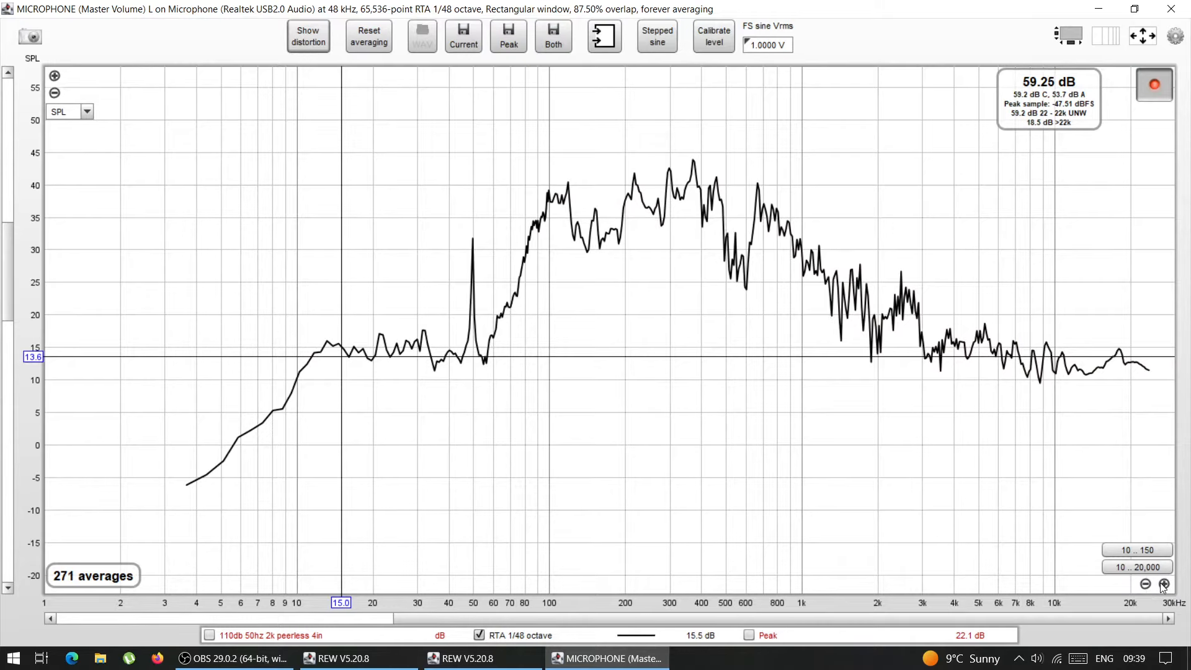
pyautogui.click(1164, 584)
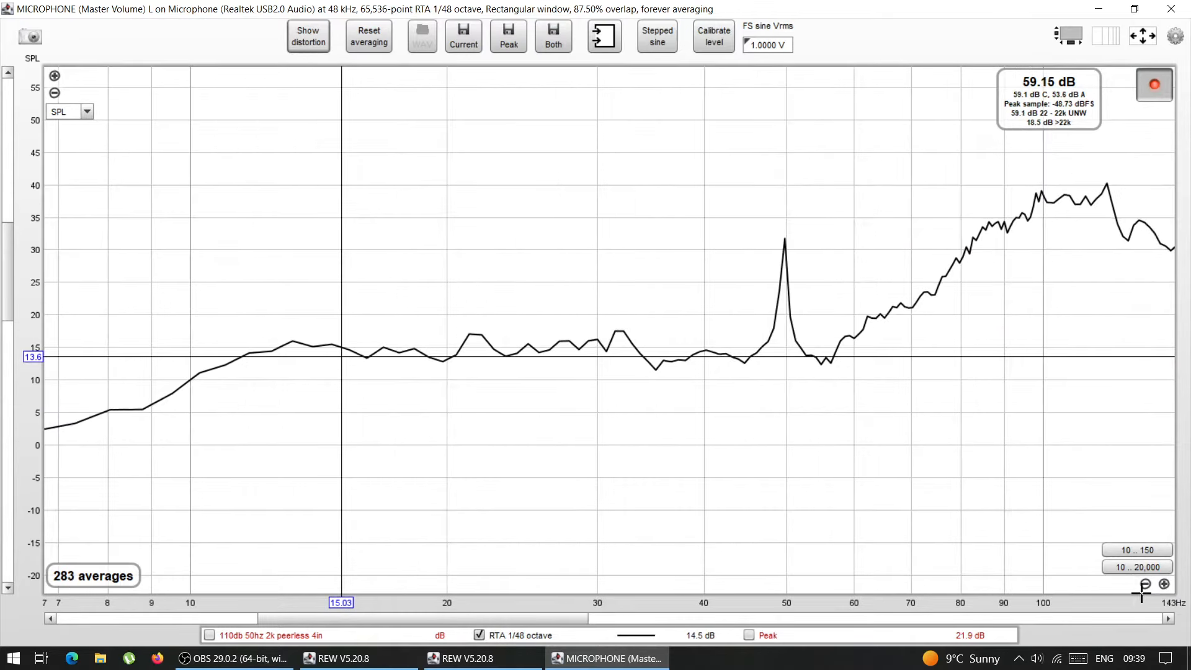
pyautogui.click(1145, 585)
pyautogui.click(1145, 585)
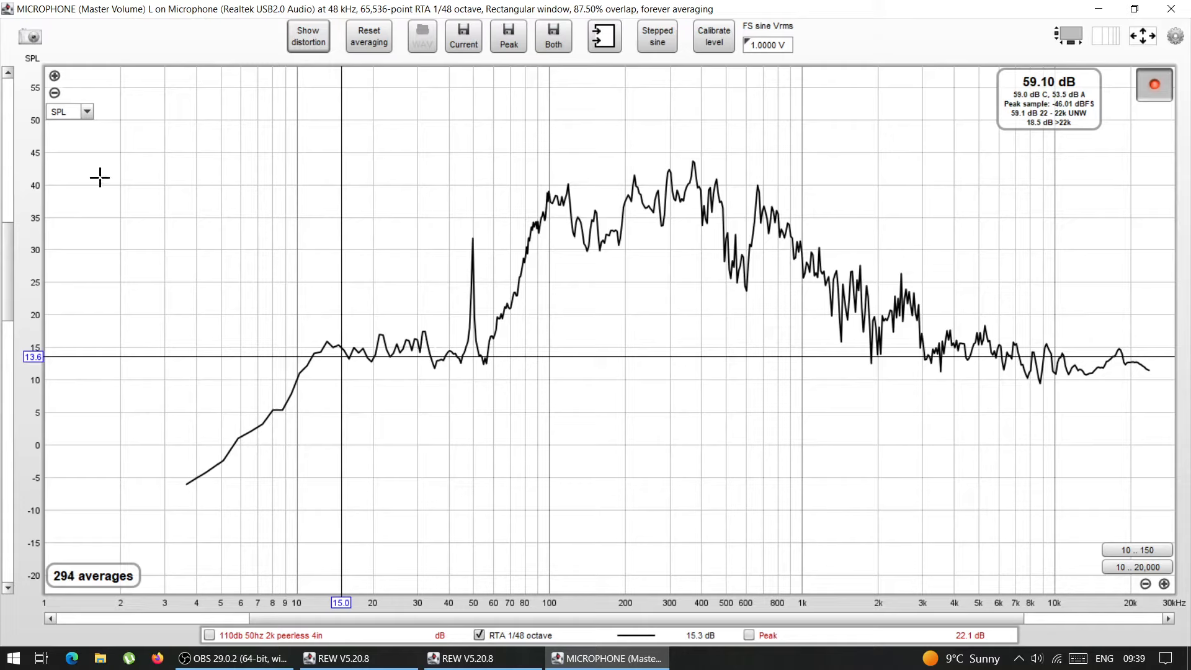
# Try a magnified SPL axis, and rescale it to span about -50 to 100 dB around the whole trace
pyautogui.click(54, 75)
pyautogui.click(56, 75)
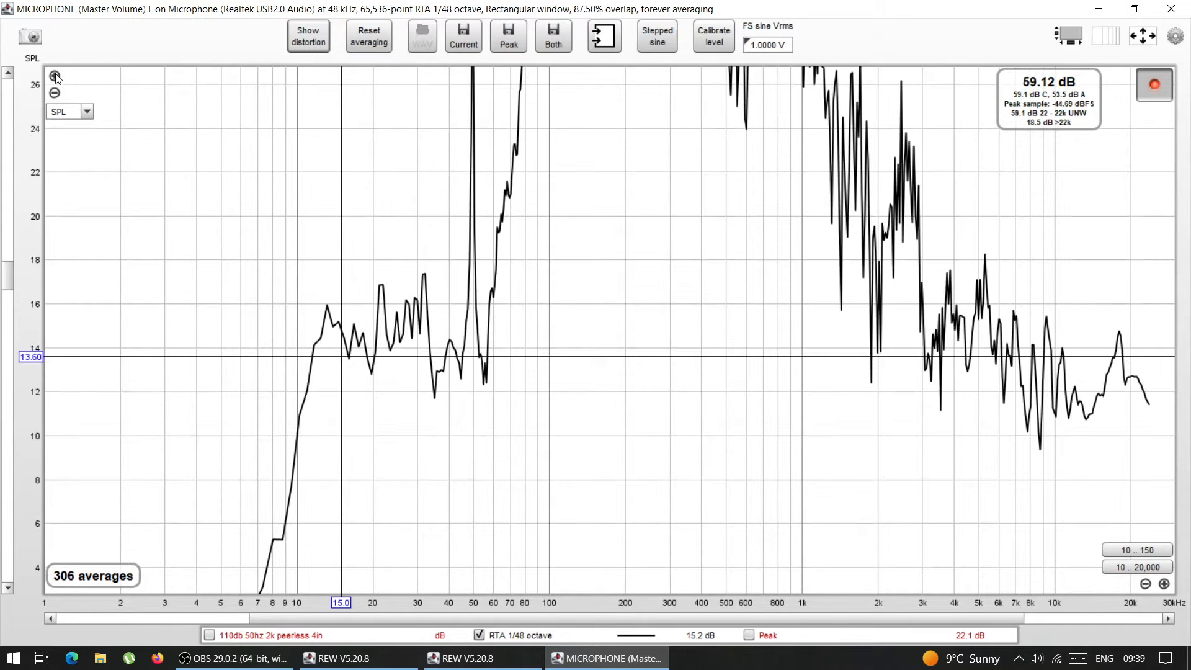
pyautogui.moveTo(10, 277); pyautogui.dragTo(31, 234)
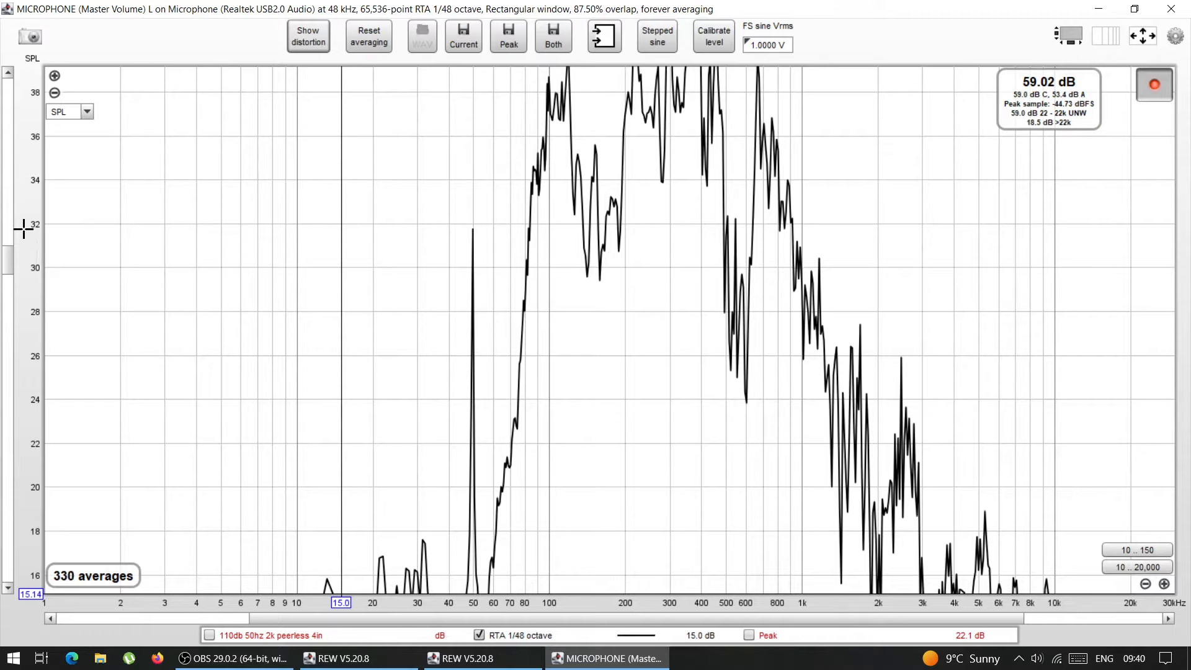
pyautogui.click(54, 93)
pyautogui.click(54, 94)
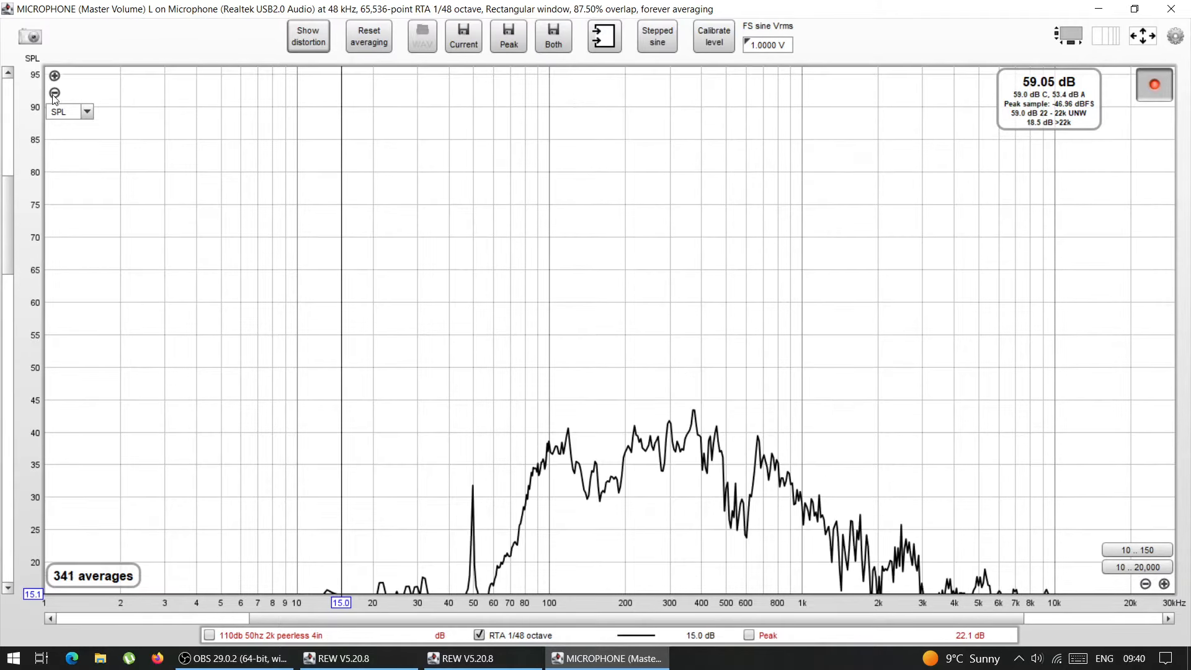
pyautogui.click(54, 94)
pyautogui.click(55, 94)
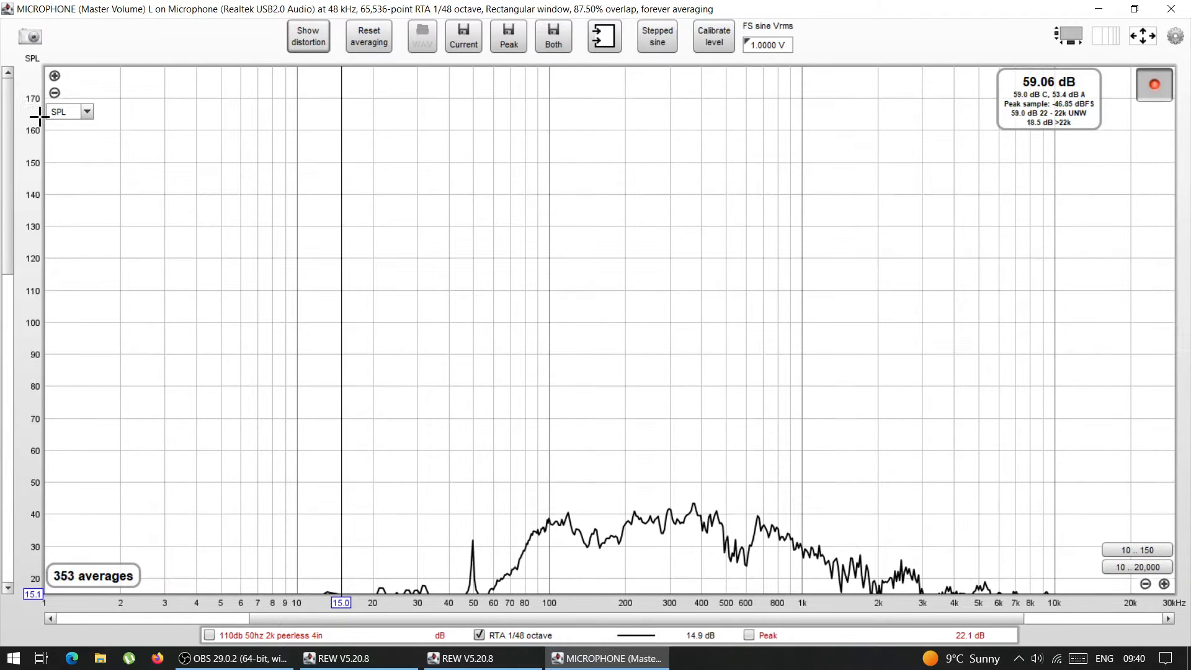
pyautogui.moveTo(8, 208); pyautogui.dragTo(7, 297)
pyautogui.click(711, 426)
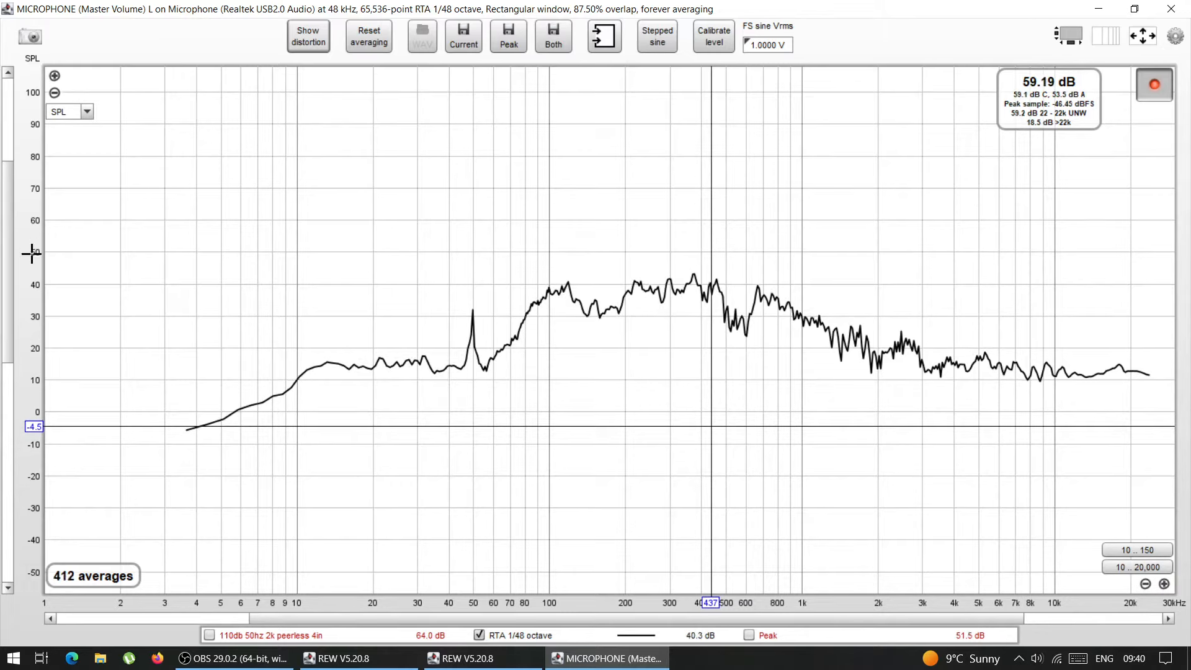
# Widen the RTA graph's SPL axis to span about -200 to 150 dB
pyautogui.click(55, 78)
pyautogui.click(55, 93)
pyautogui.click(55, 92)
pyautogui.click(55, 92)
pyautogui.click(55, 93)
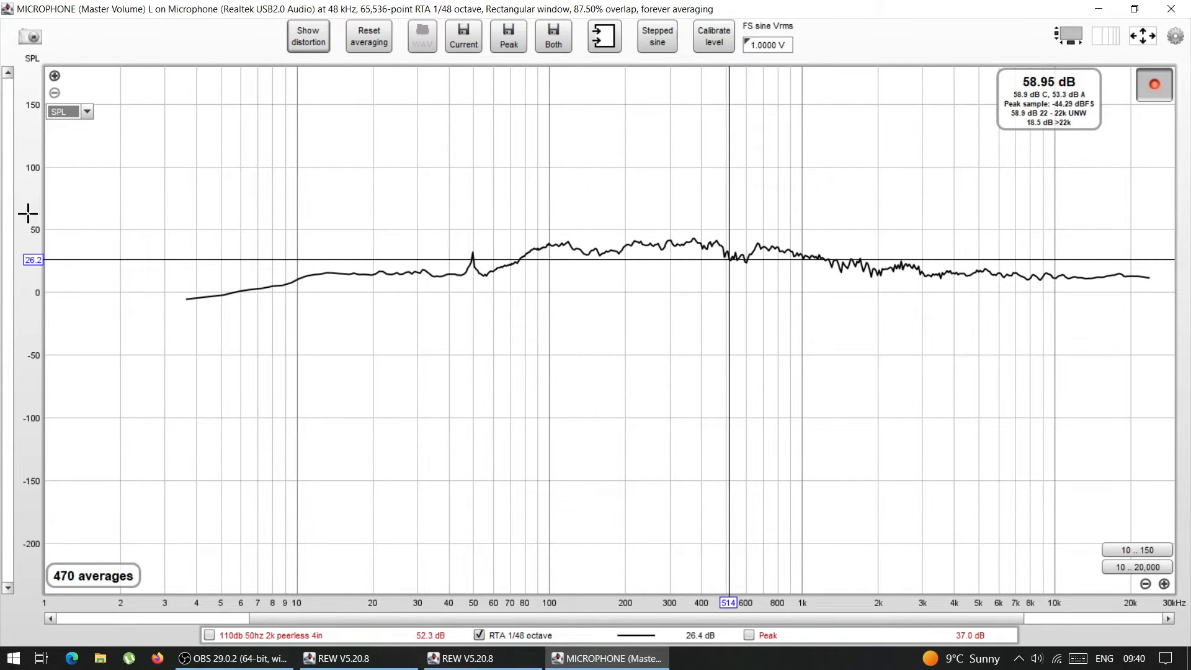
# Narrow the SPL axis to about 5 to 55 dB, and try a closer frequency range before restoring the 1 Hz to 30 kHz span
pyautogui.click(54, 76)
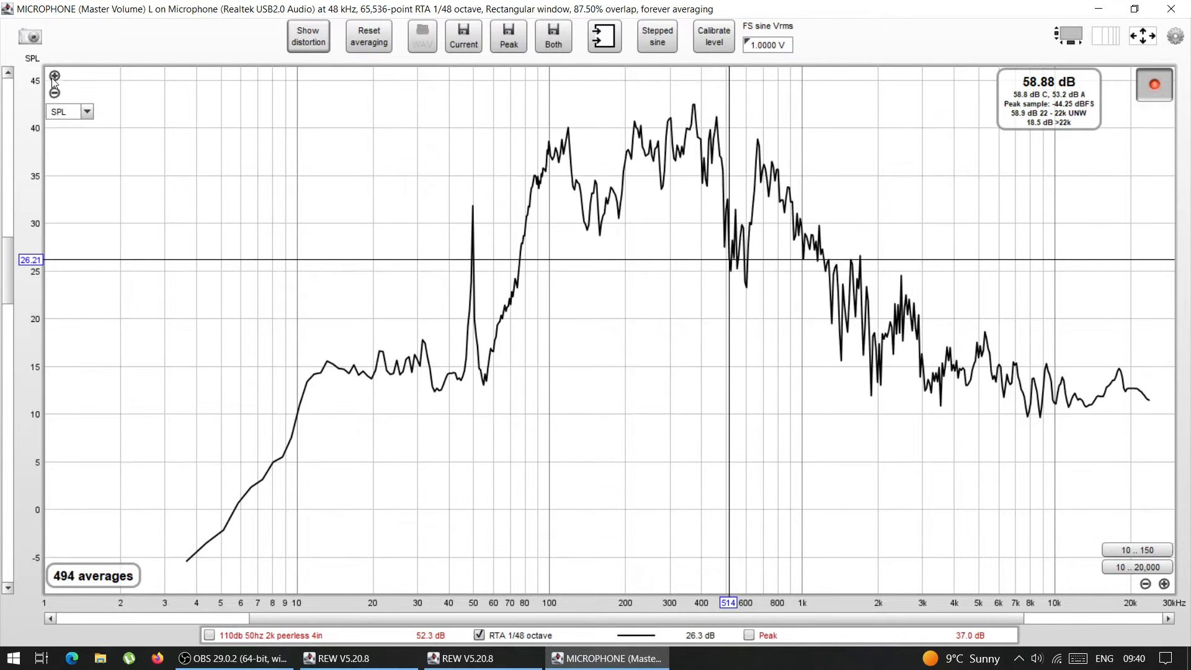
pyautogui.click(54, 93)
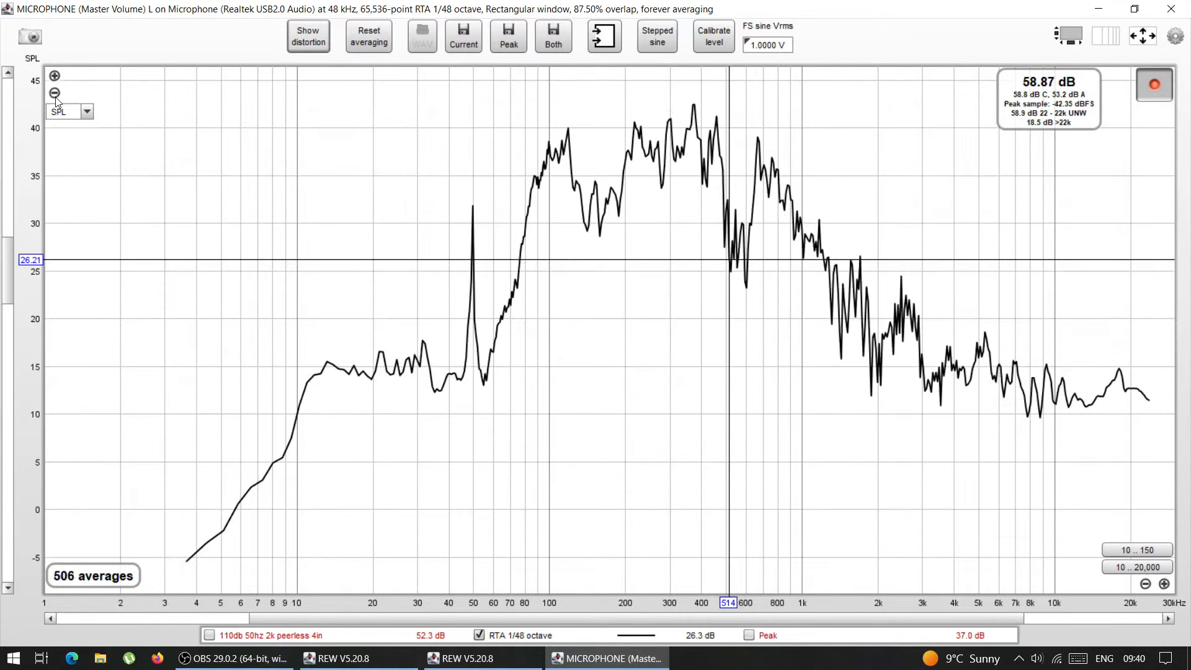
pyautogui.click(55, 76)
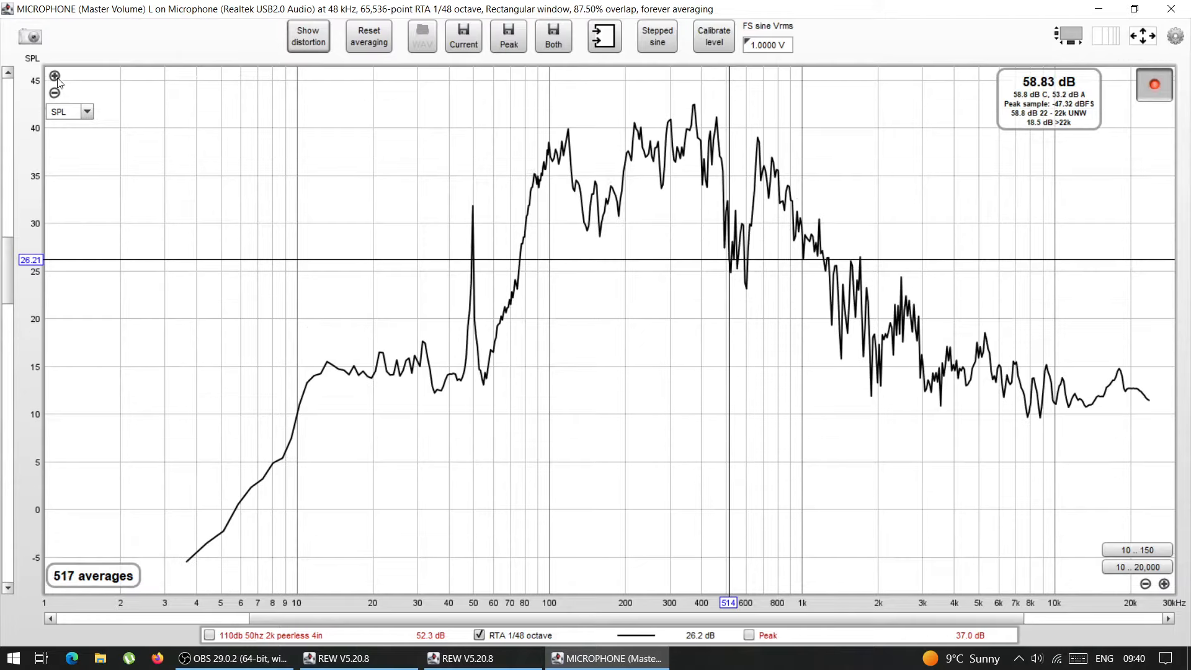
pyautogui.click(55, 94)
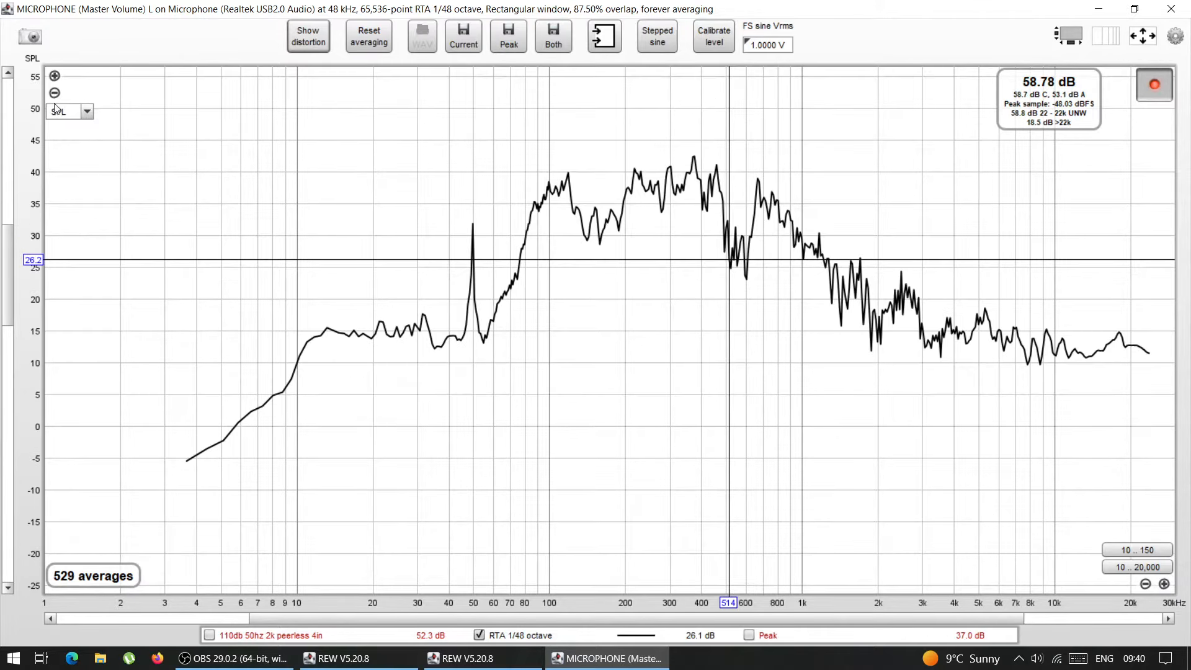
pyautogui.click(55, 77)
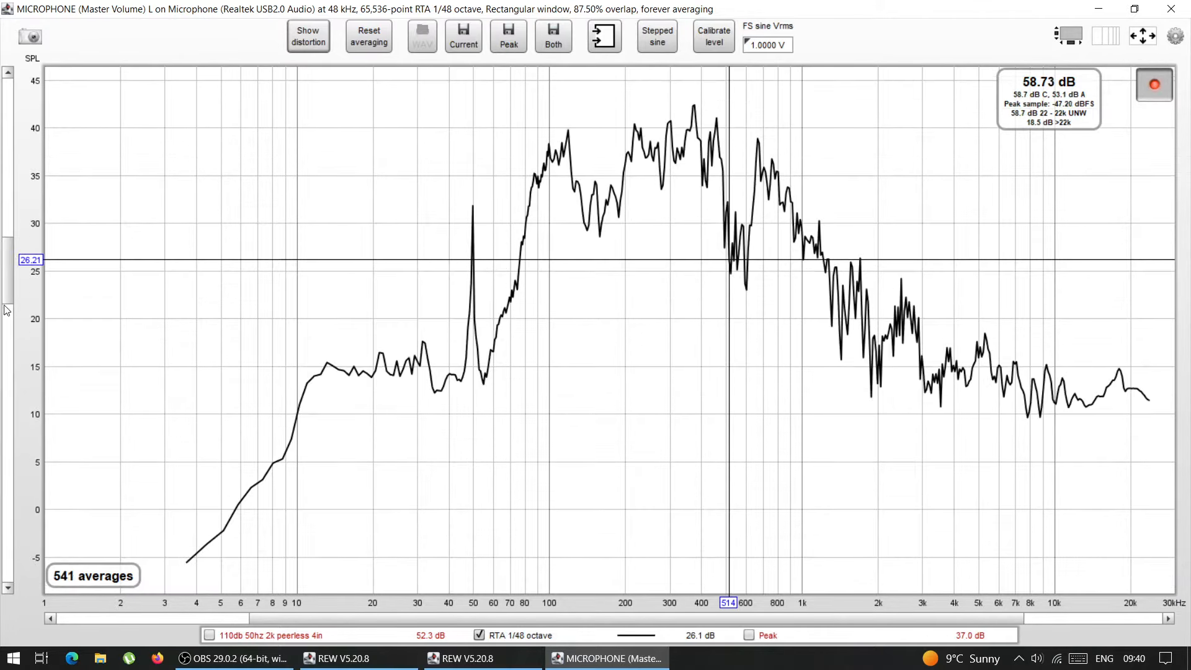
pyautogui.moveTo(7, 302); pyautogui.dragTo(7, 277)
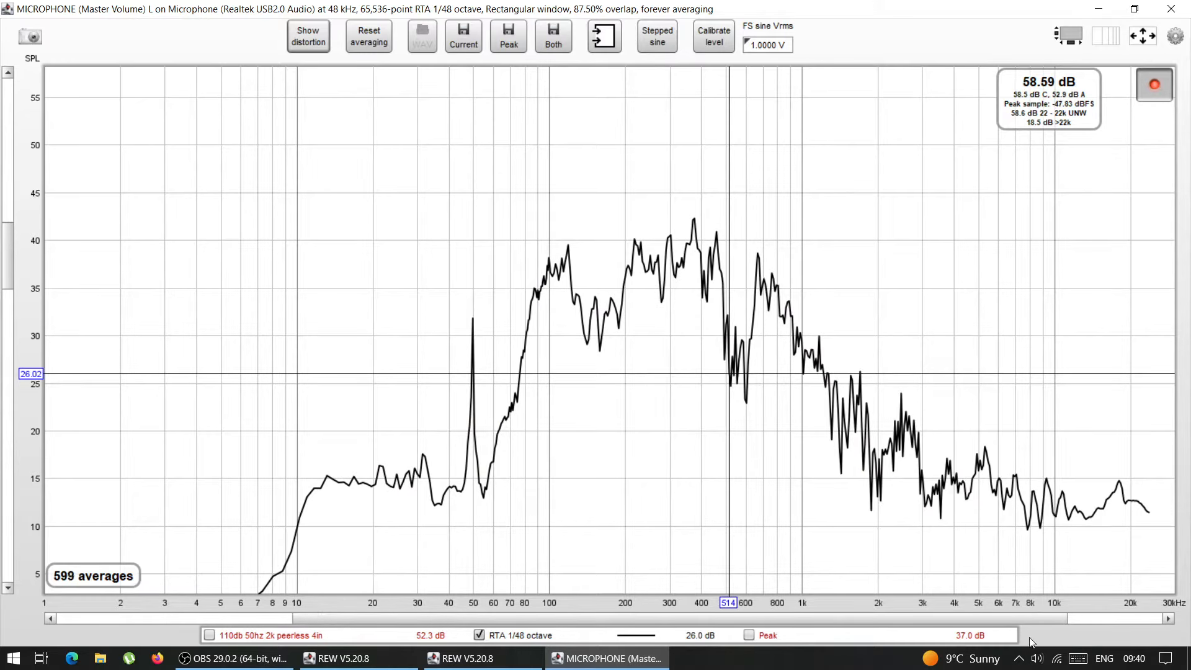
pyautogui.click(1164, 583)
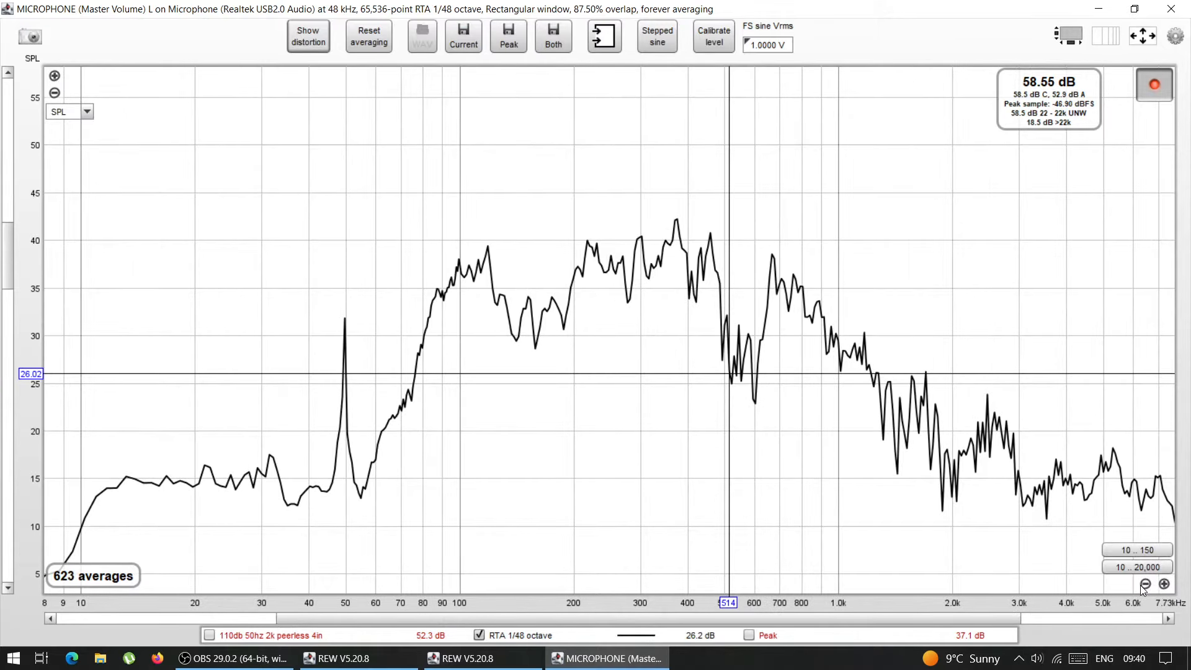
pyautogui.click(1146, 584)
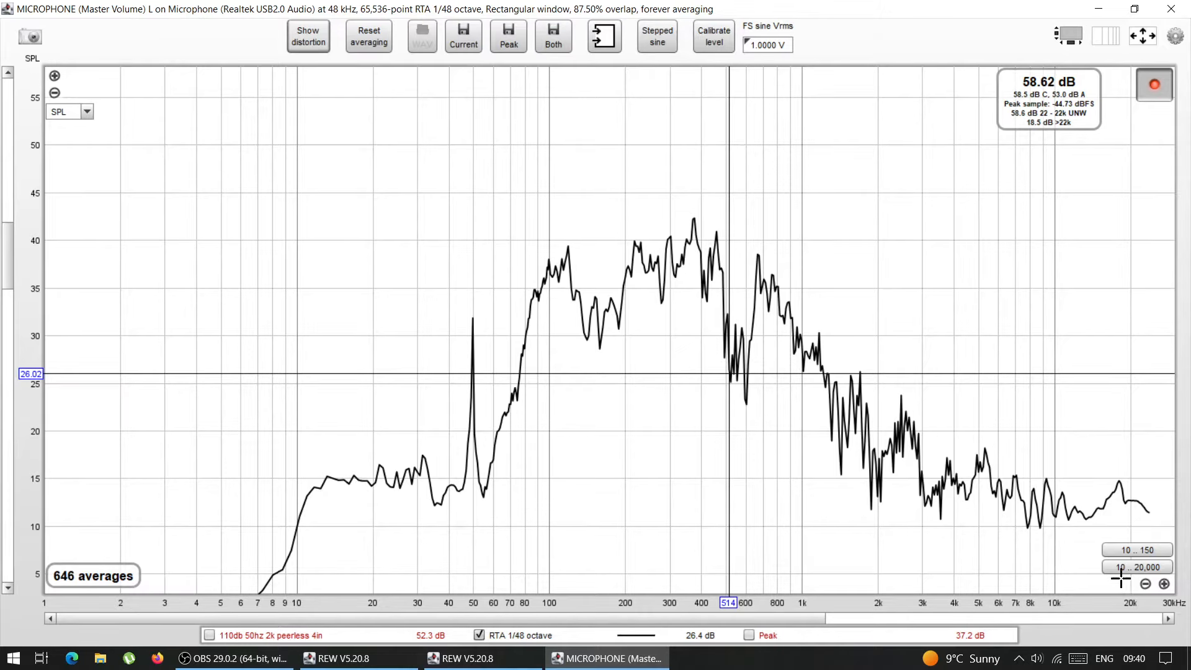
# Show 10 Hz to 20 kHz on the RTA graph, close in on about 721 Hz to 21.1 kHz, and shift the SPL axis down slightly
pyautogui.click(1136, 567)
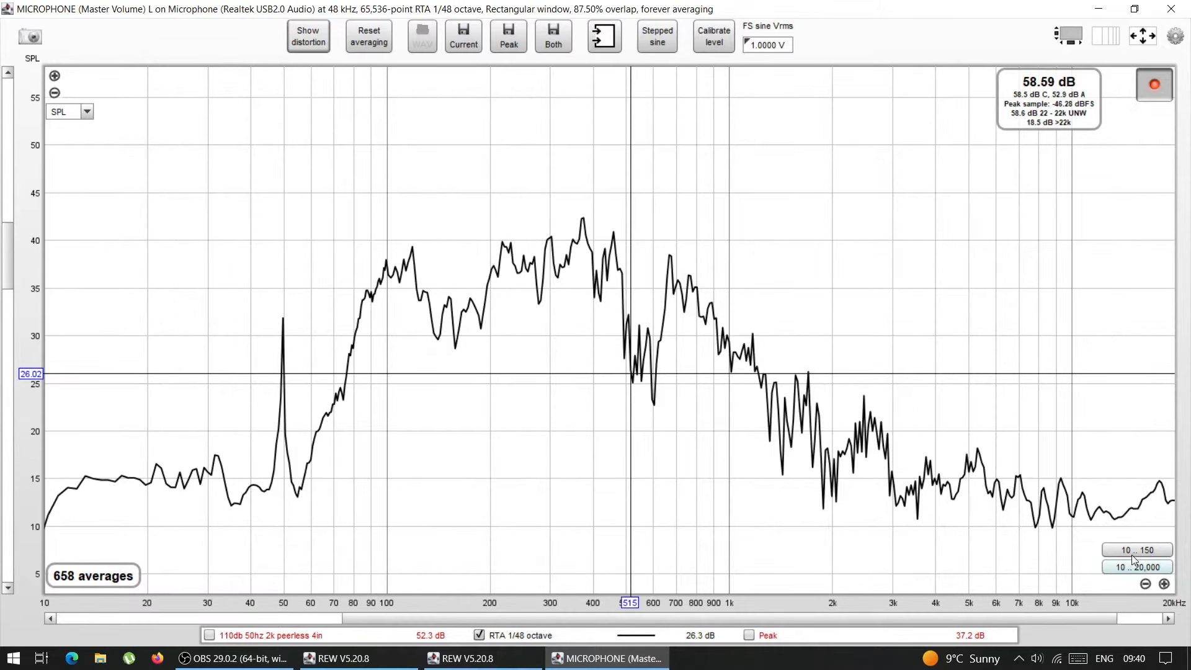
pyautogui.click(1164, 584)
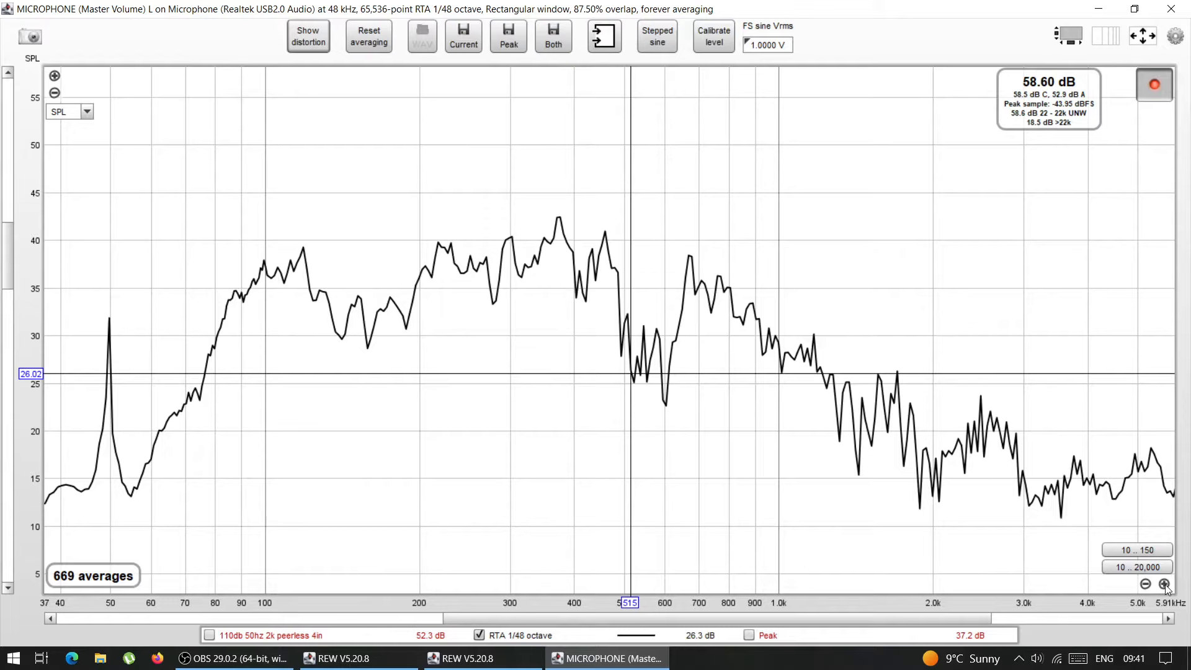
pyautogui.click(1164, 585)
pyautogui.moveTo(869, 623); pyautogui.dragTo(1093, 623)
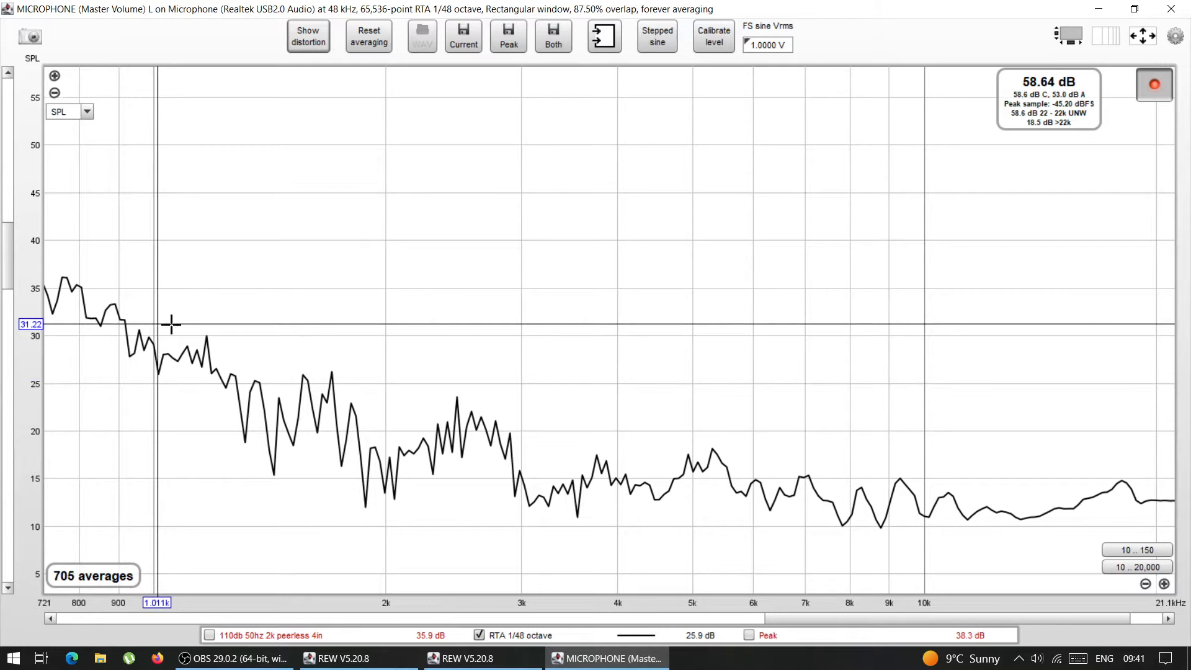
pyautogui.click(1113, 372)
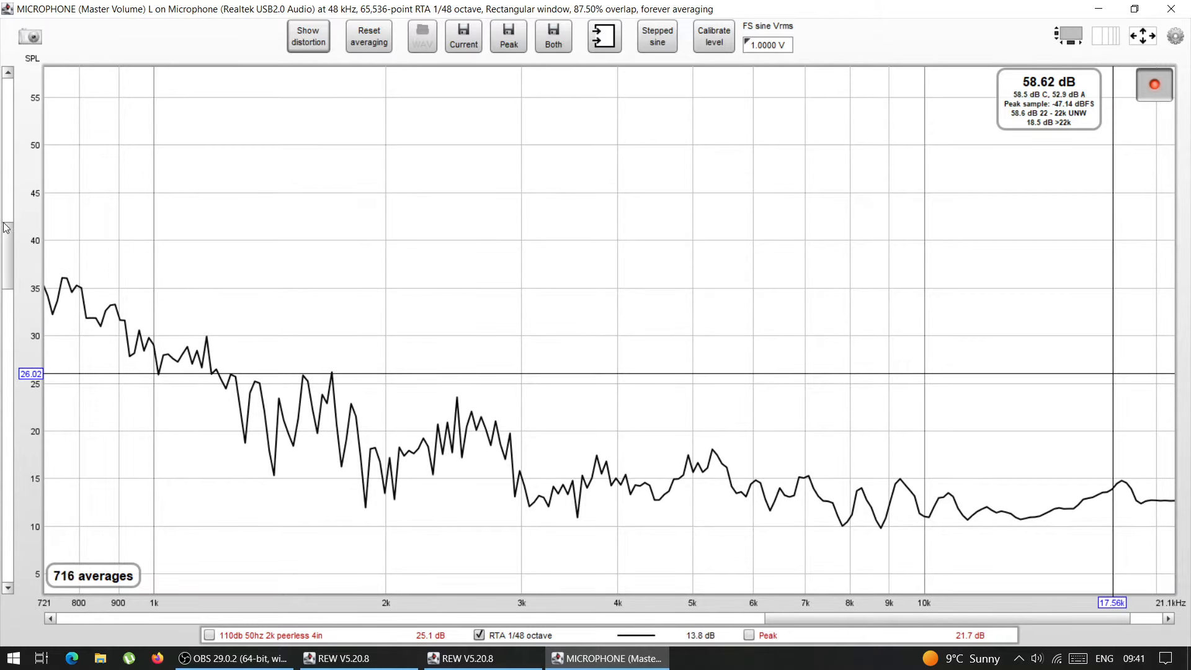
pyautogui.moveTo(5, 258); pyautogui.dragTo(7, 266)
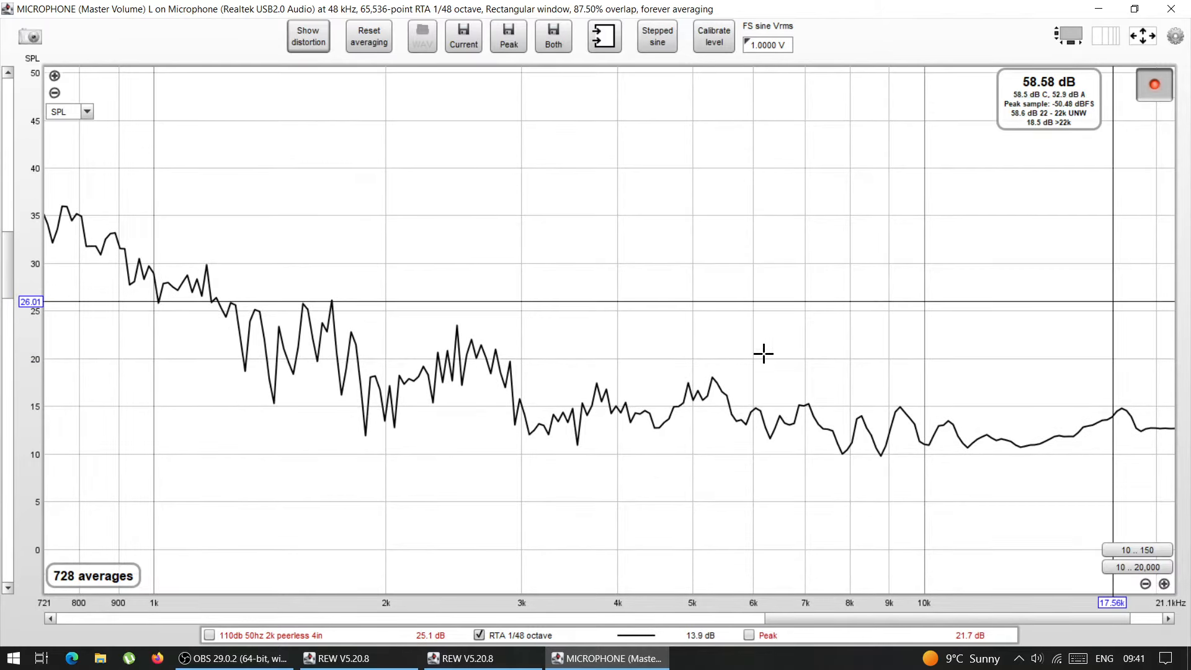
# Try the 10 to 150 Hz preset range, restore the 10 to 20,000 Hz range, and reset the RTA averaging
pyautogui.click(1125, 552)
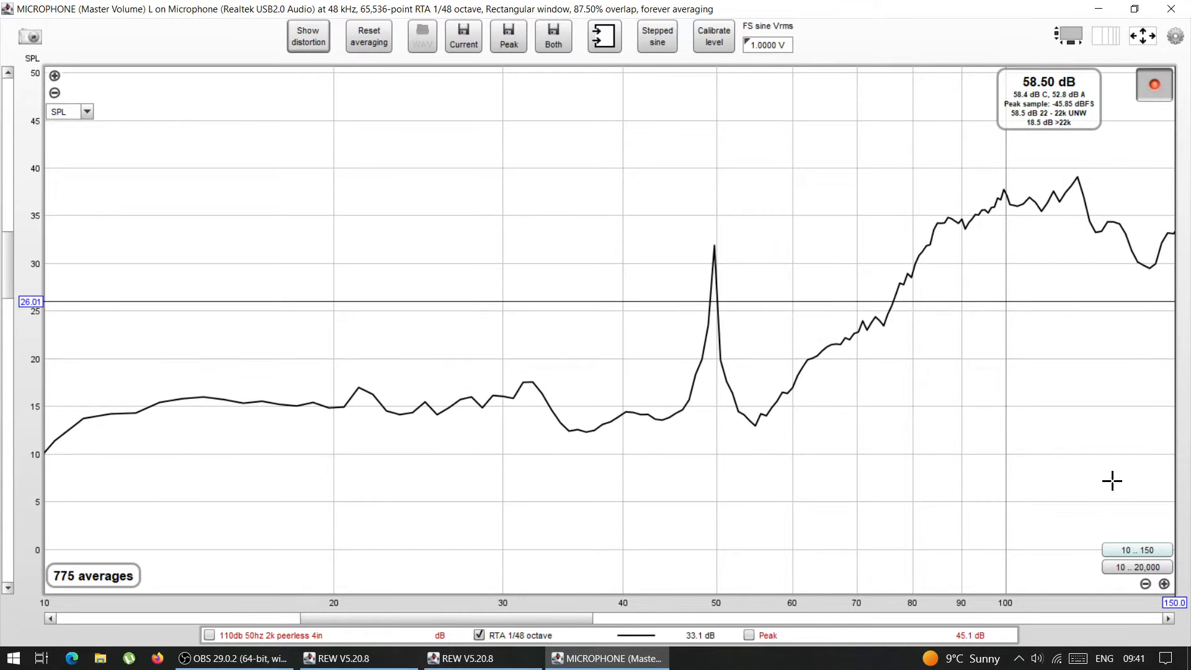
pyautogui.click(1137, 567)
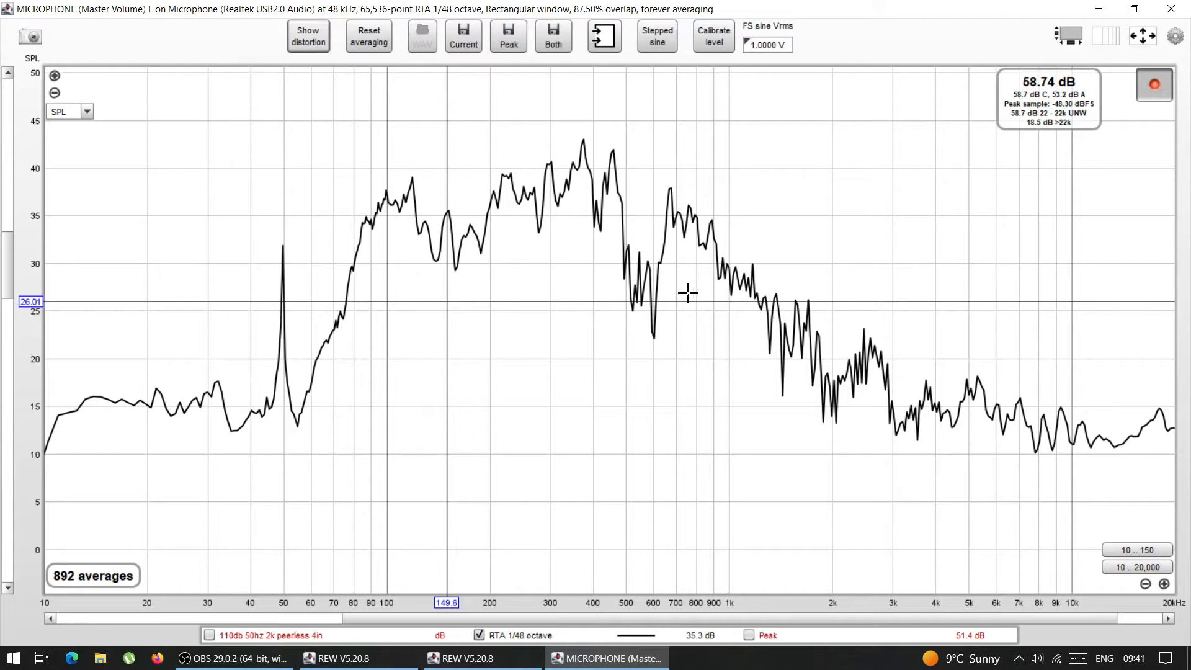
pyautogui.click(368, 50)
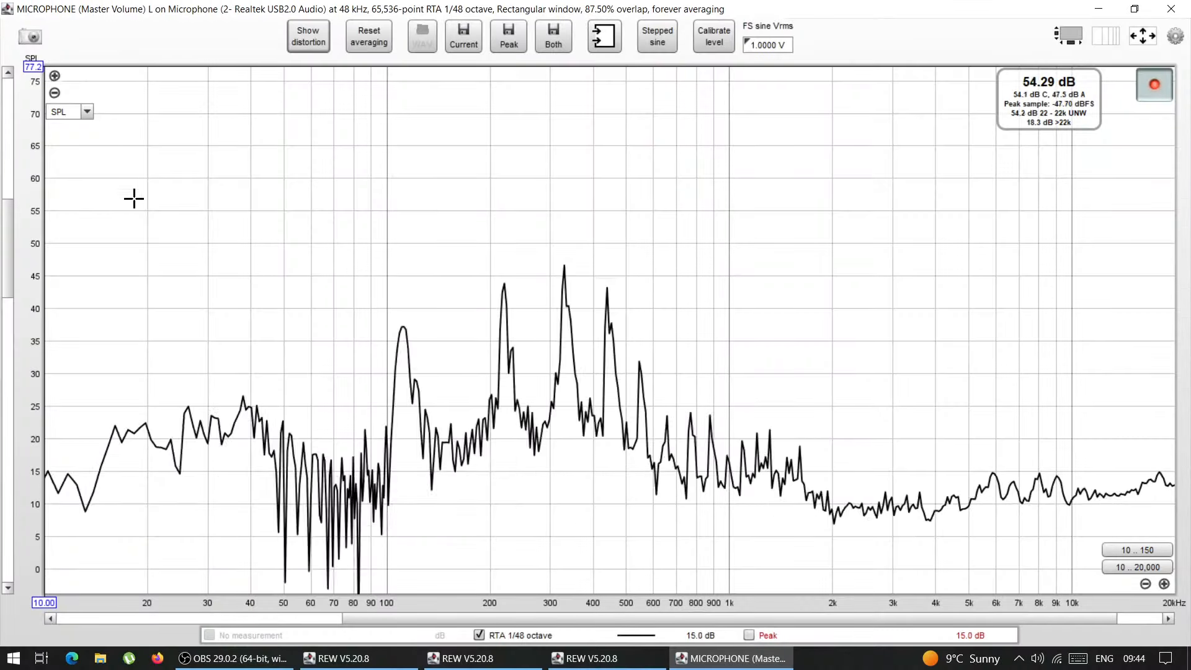
# Stop the RTA, save its current trace as a measurement, and shrink the RTA window to reveal the saved trace in the main window
pyautogui.moveTo(10, 248); pyautogui.dragTo(540, 255)
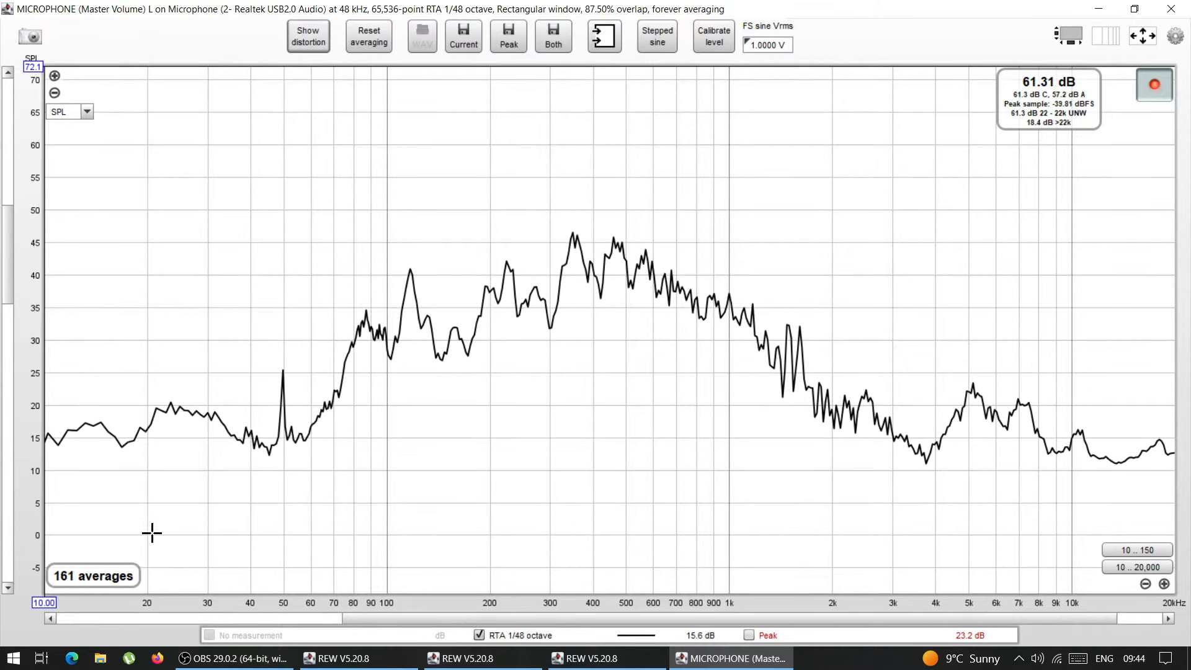
pyautogui.click(1157, 87)
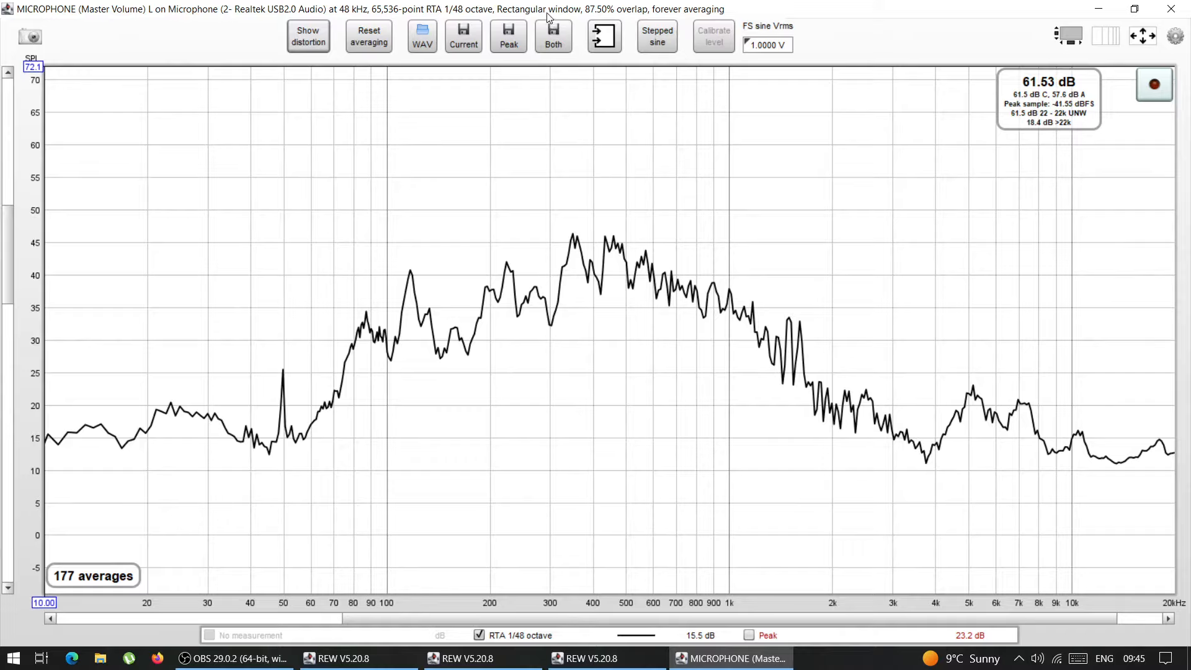
pyautogui.moveTo(548, 16); pyautogui.dragTo(570, 1)
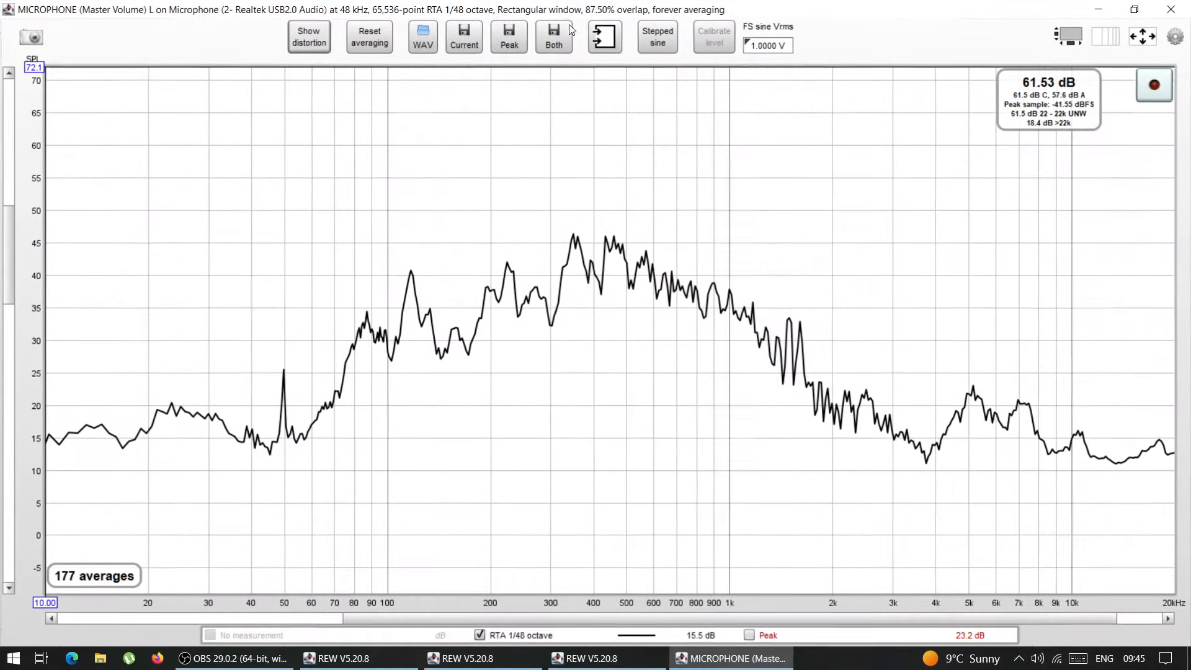
pyautogui.click(462, 36)
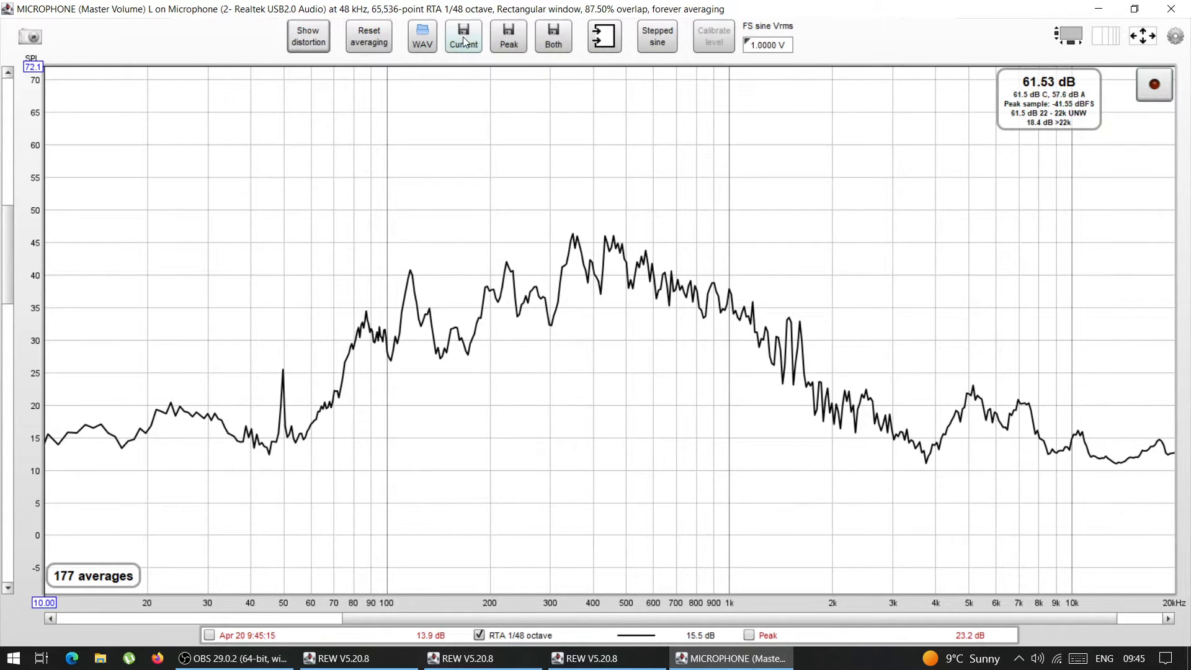
pyautogui.moveTo(467, 14); pyautogui.dragTo(668, 369)
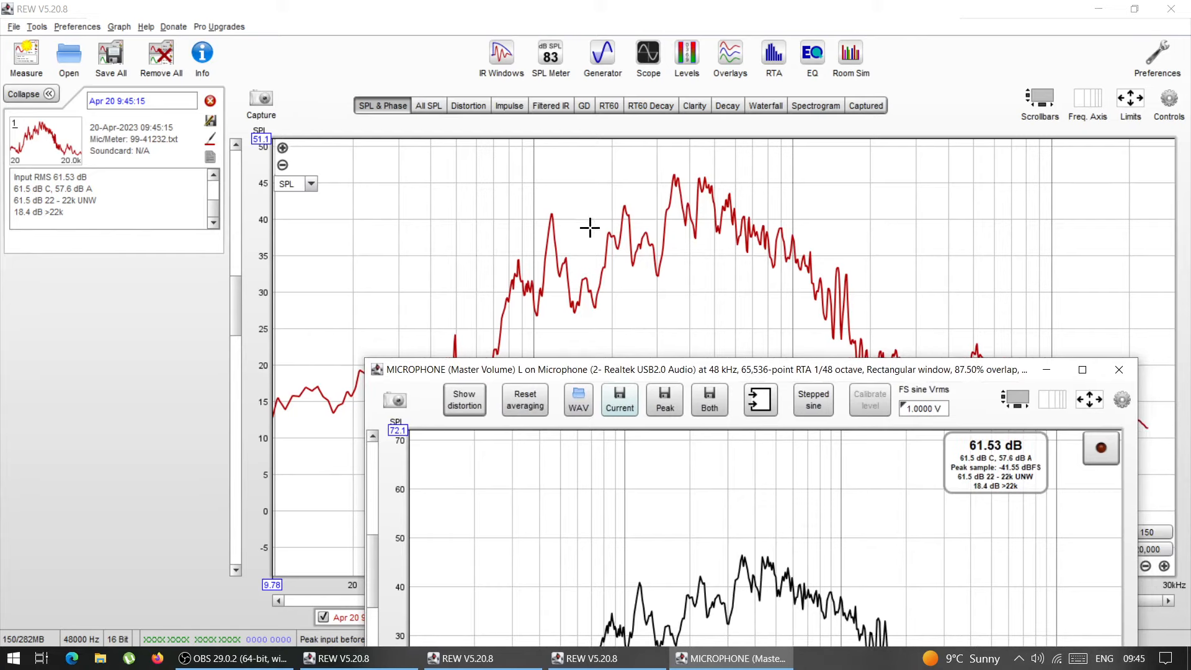
pyautogui.moveTo(715, 379); pyautogui.dragTo(561, 40)
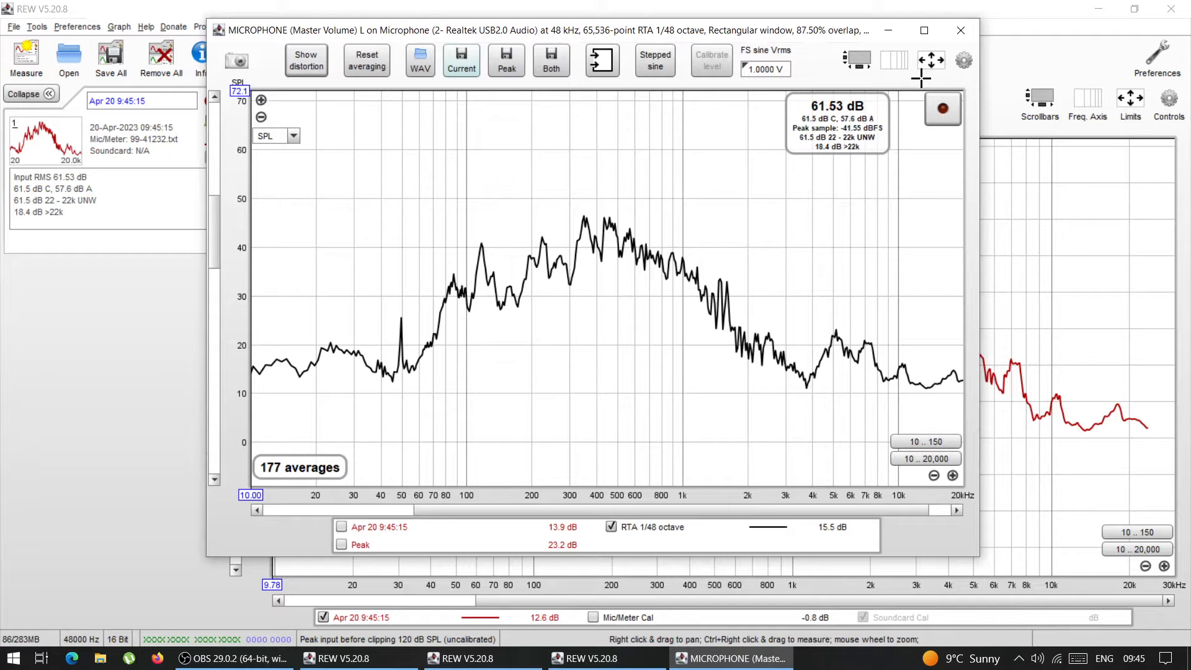
# Run the RTA for 10 averages, stop it, and save the current trace as a second measurement
pyautogui.click(943, 114)
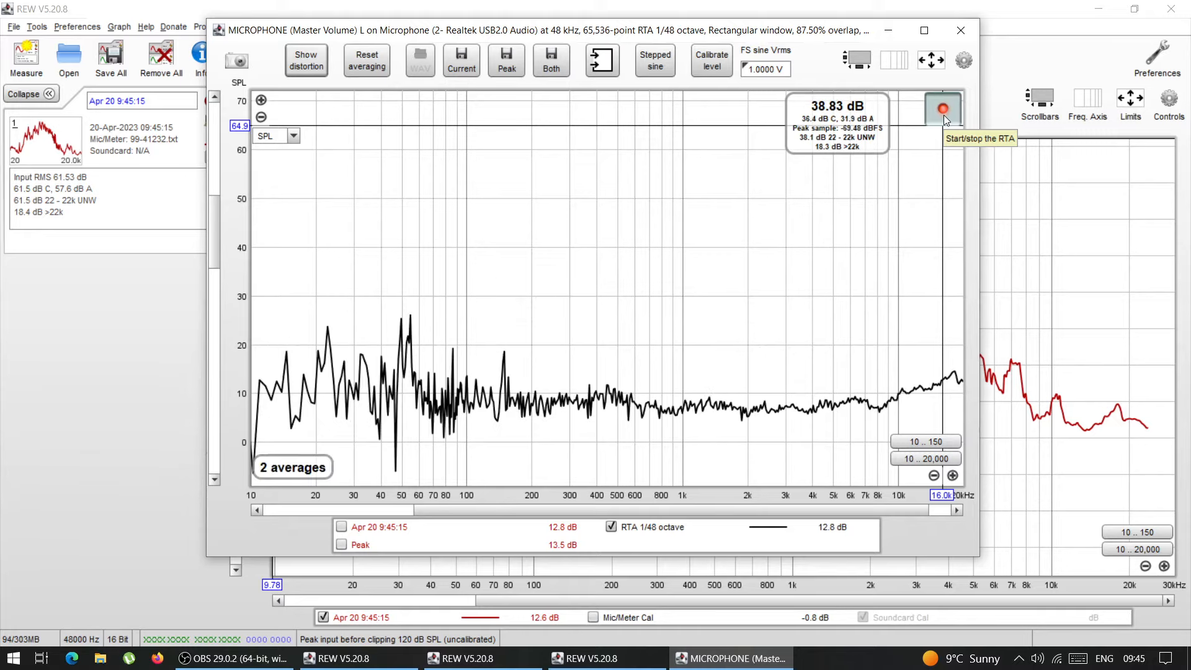
pyautogui.click(944, 114)
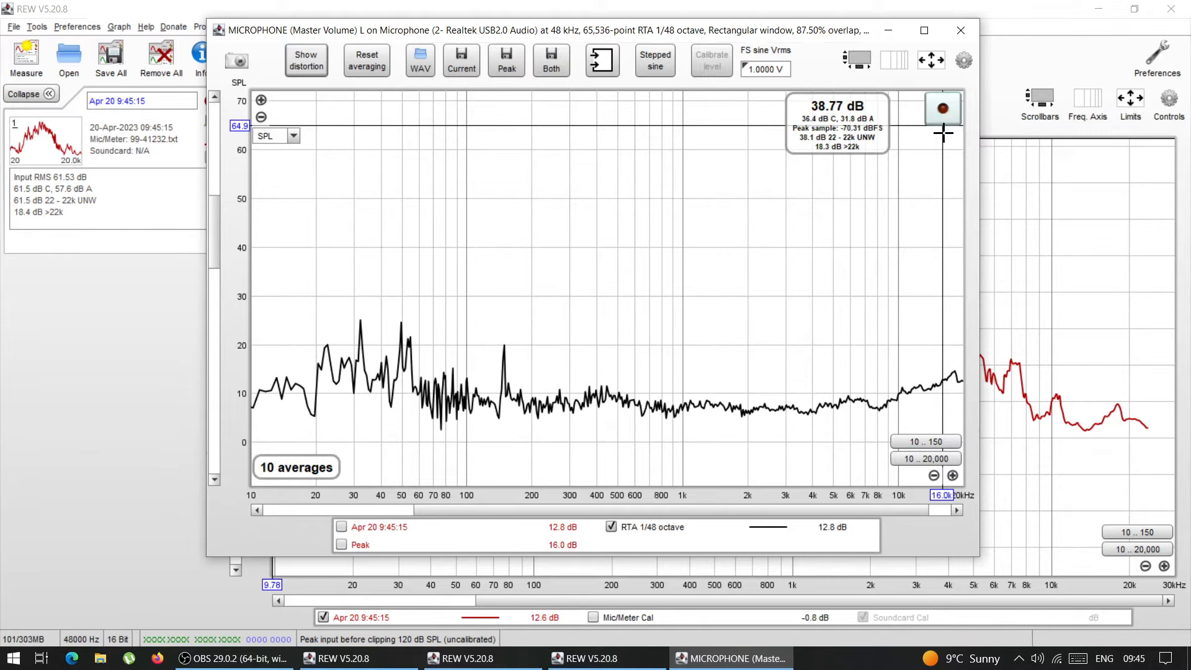
pyautogui.click(455, 59)
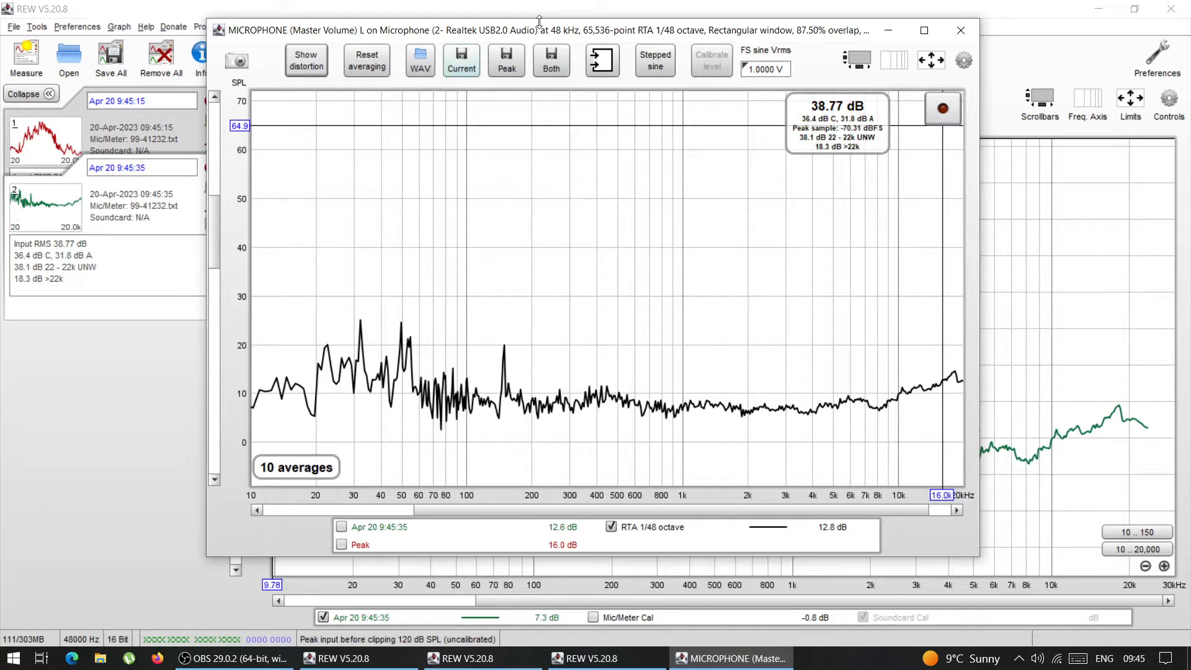
# Maximise the RTA window, briefly show the peak trace, and overlay the second saved measurement on the live RTA trace
pyautogui.moveTo(539, 31)
pyautogui.mouseDown()
pyautogui.moveTo(570, 652)
pyautogui.moveTo(601, 567)
pyautogui.moveTo(524, 20)
pyautogui.mouseUp()
pyautogui.click(909, 19)
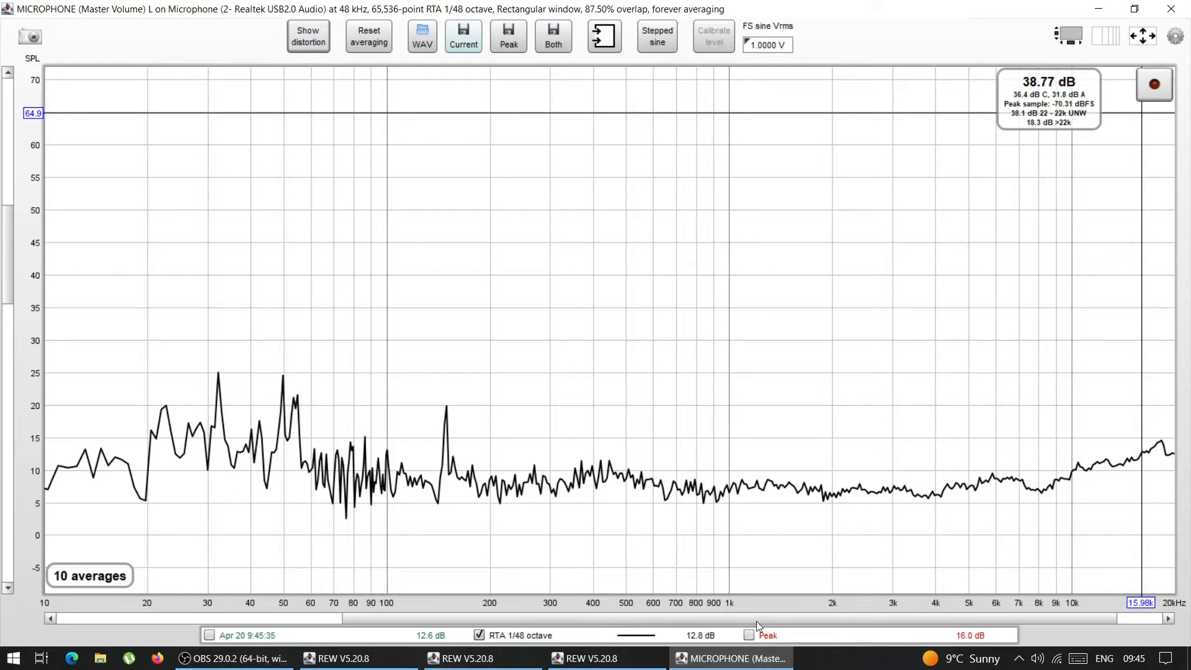
pyautogui.click(748, 635)
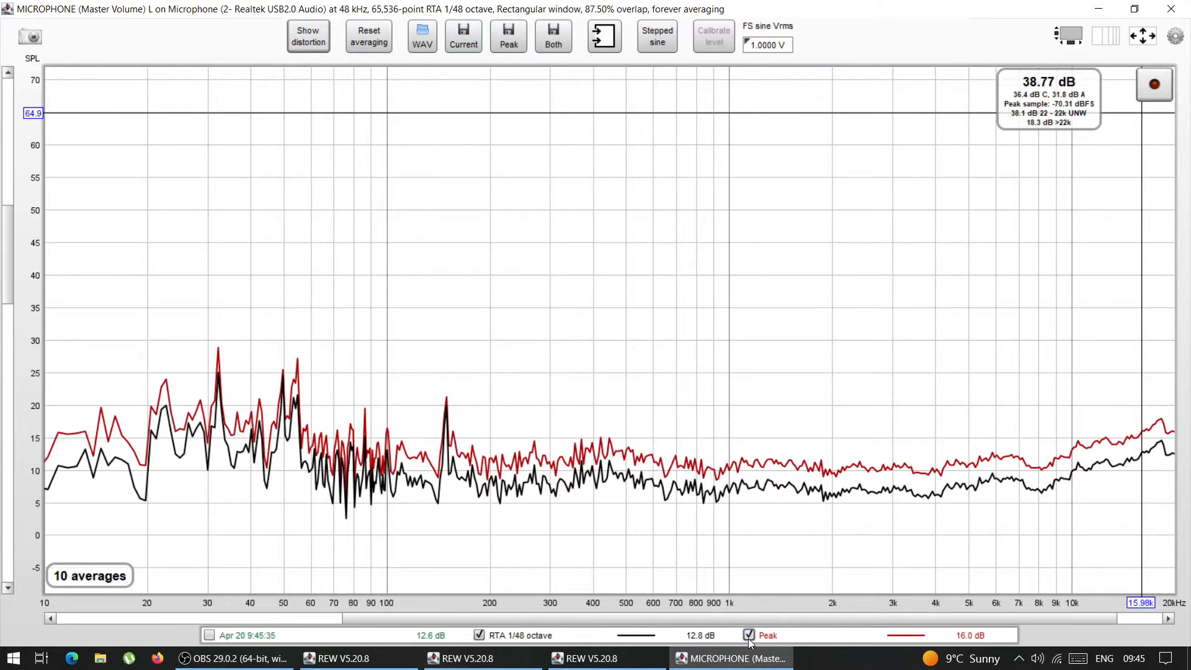
pyautogui.click(749, 637)
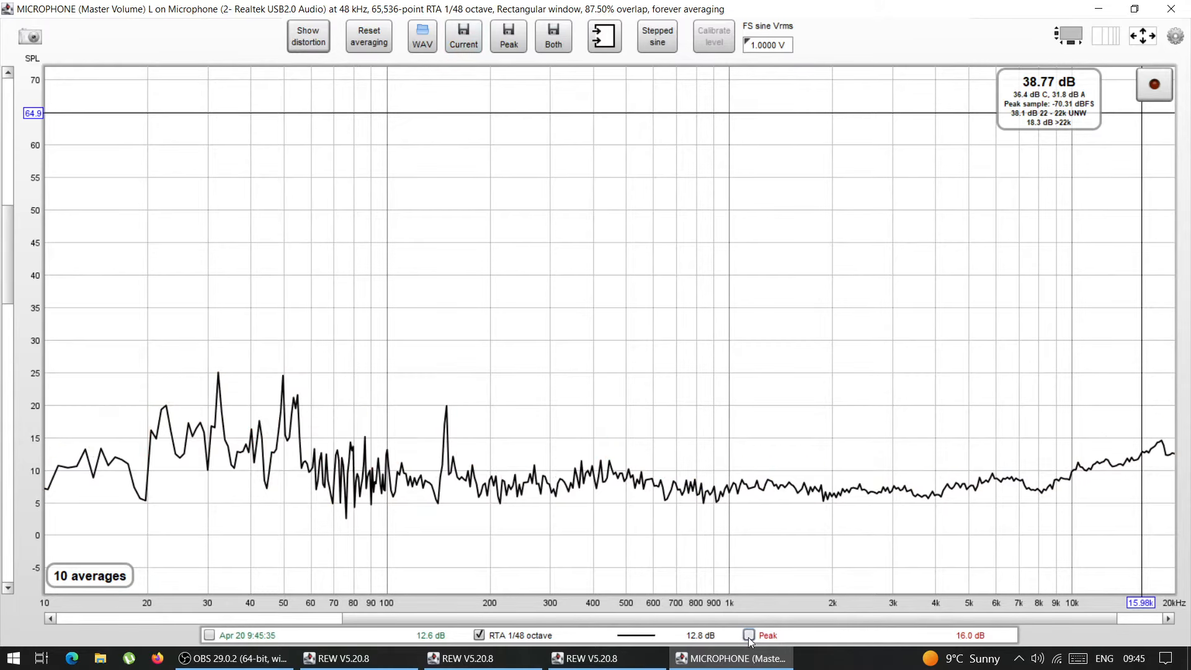
pyautogui.click(211, 636)
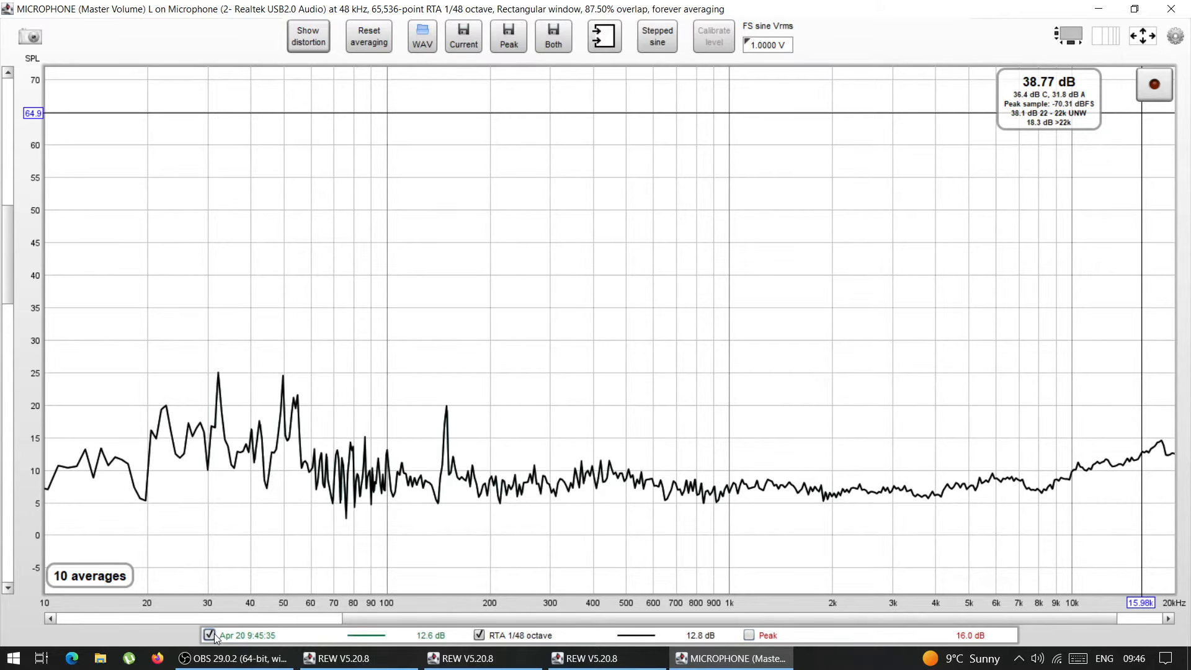
pyautogui.moveTo(8, 246)
pyautogui.mouseDown()
pyautogui.moveTo(7, 261)
pyautogui.moveTo(8, 214)
pyautogui.moveTo(8, 263)
pyautogui.mouseUp()
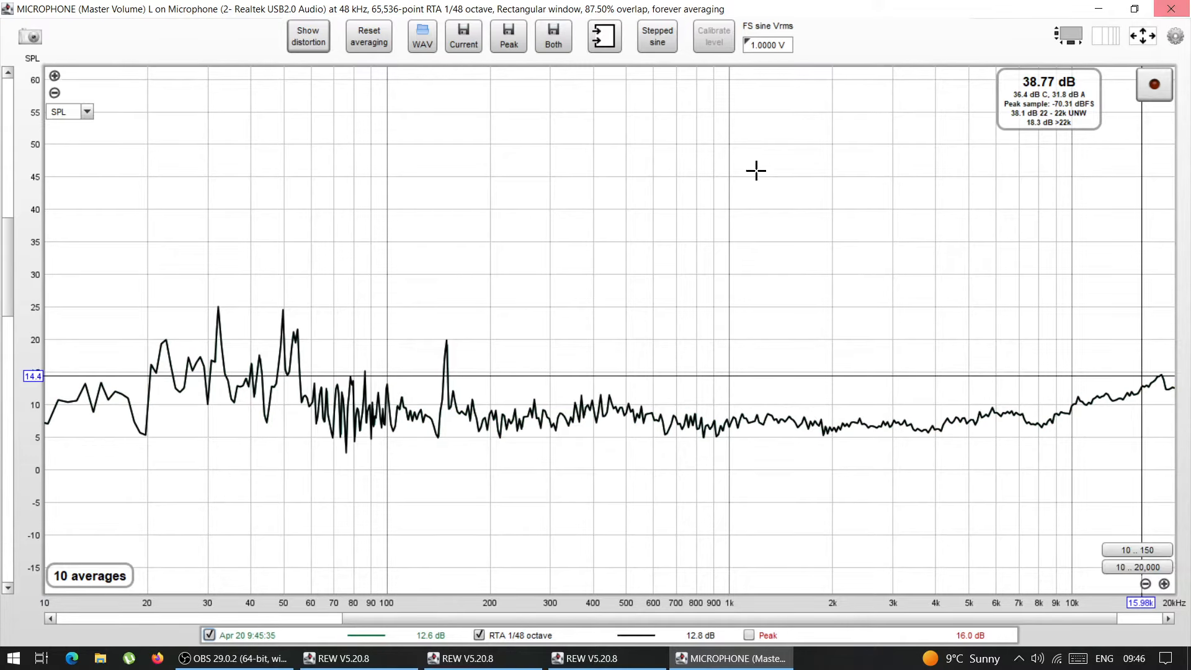
# Restore the RTA window to its smaller size, and close and reopen it before leaving only the main window open
pyautogui.doubleClick(822, 12)
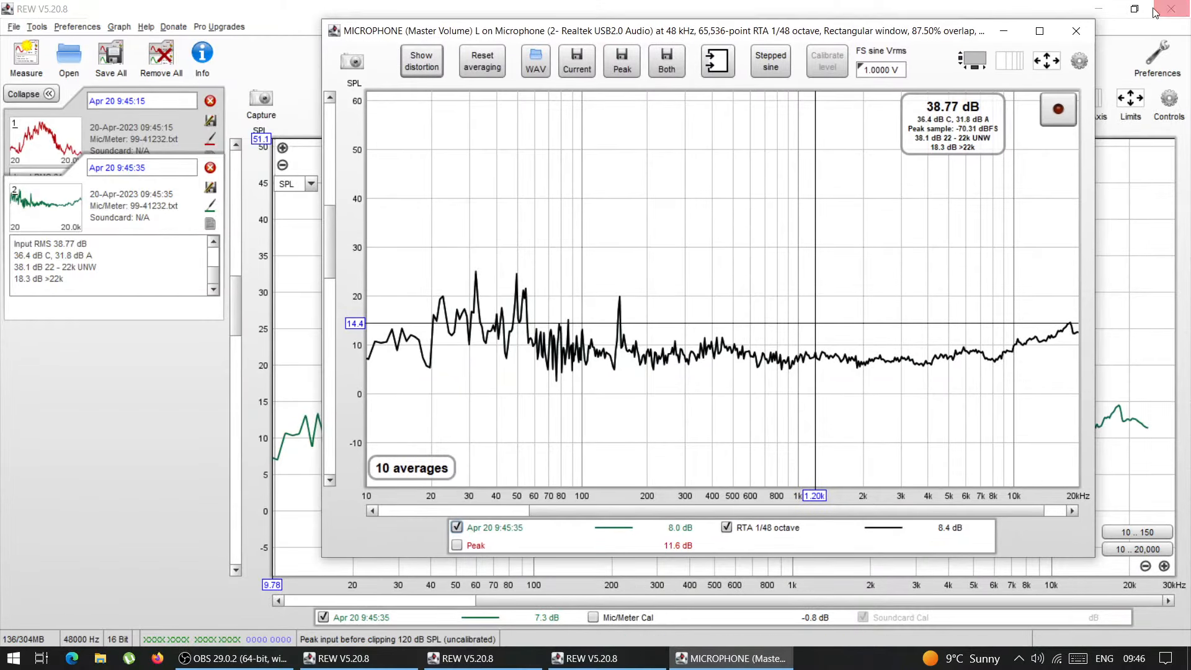
pyautogui.click(1076, 30)
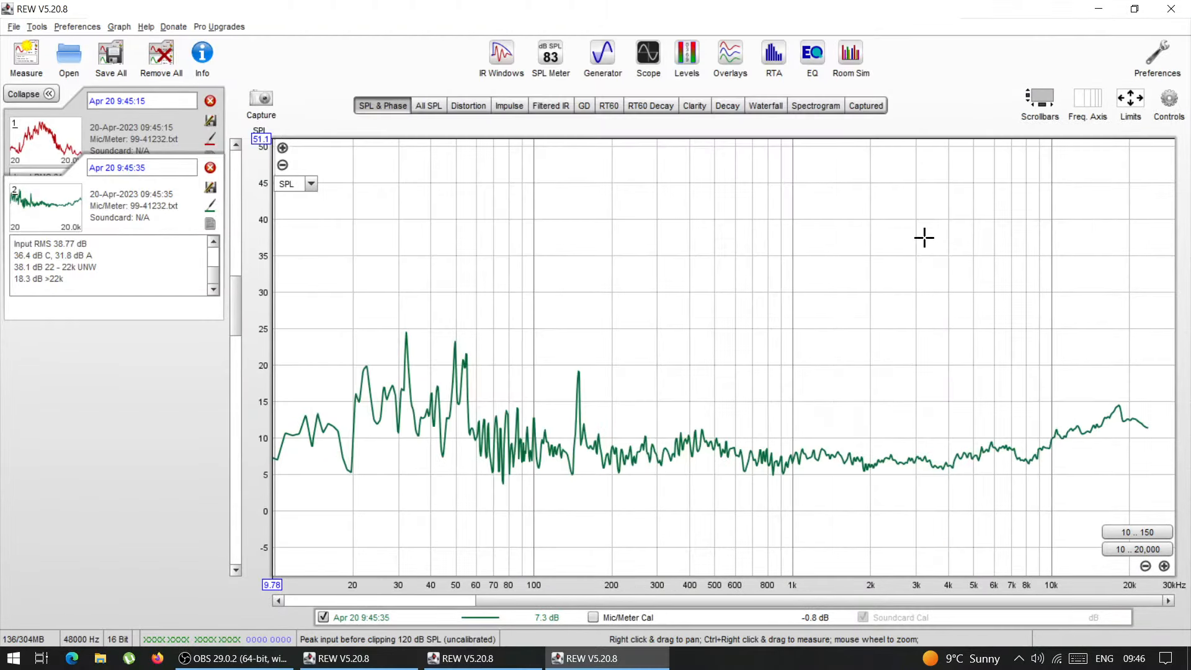
pyautogui.click(772, 54)
pyautogui.click(1077, 30)
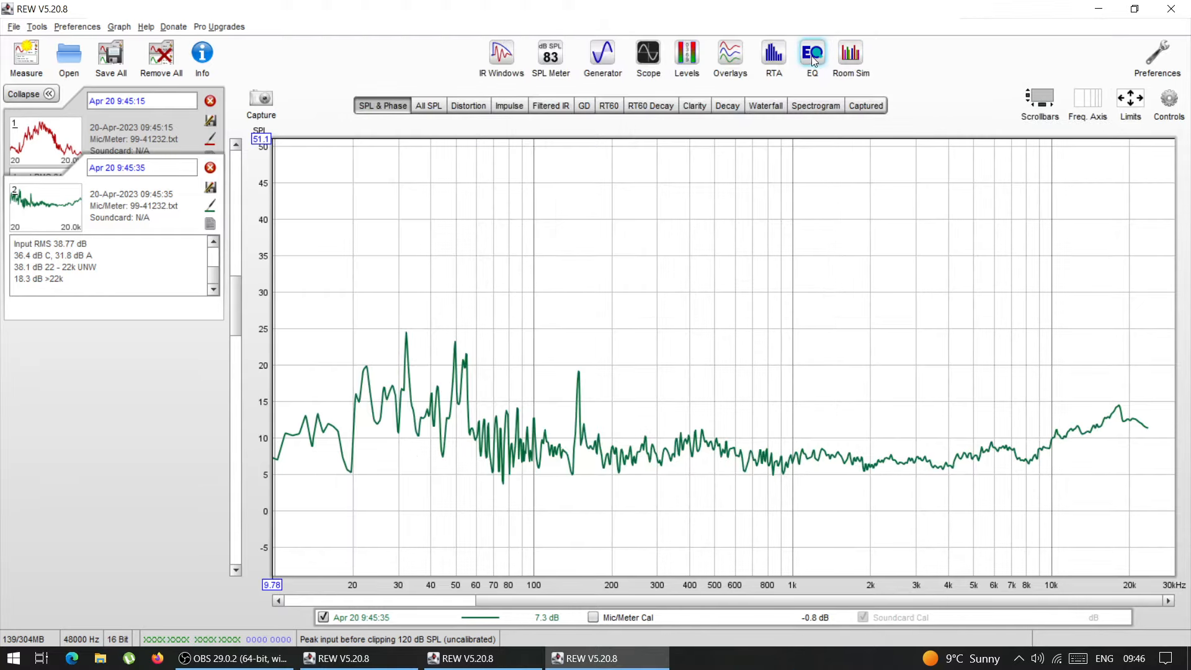
pyautogui.click(768, 62)
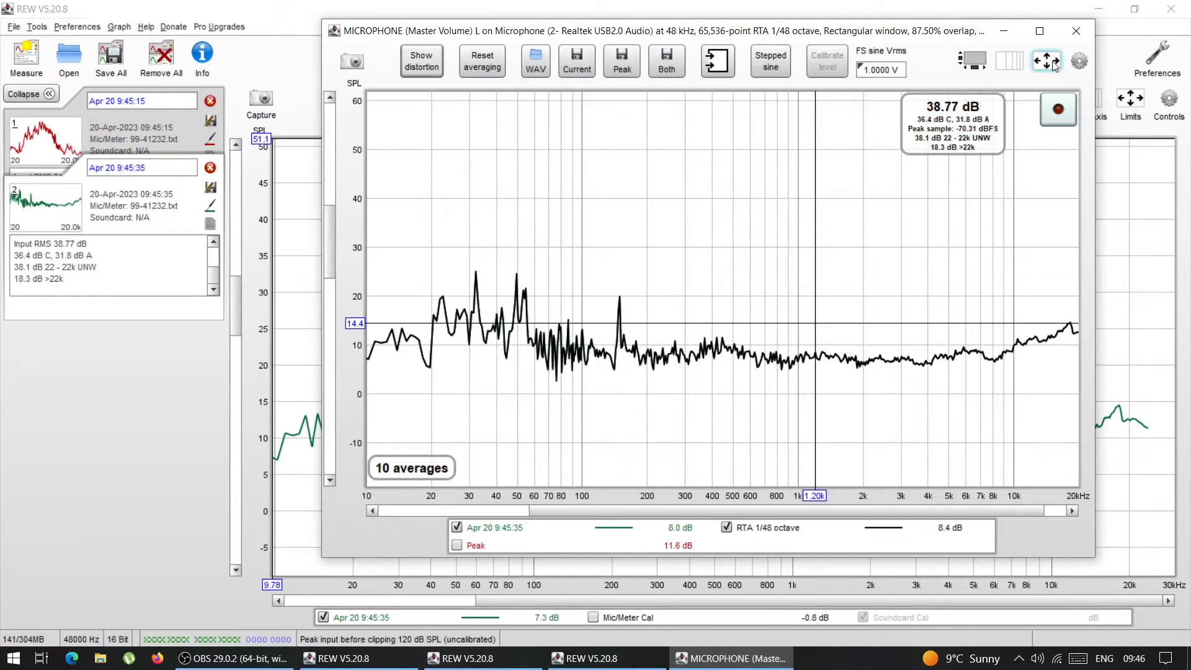
pyautogui.click(1076, 31)
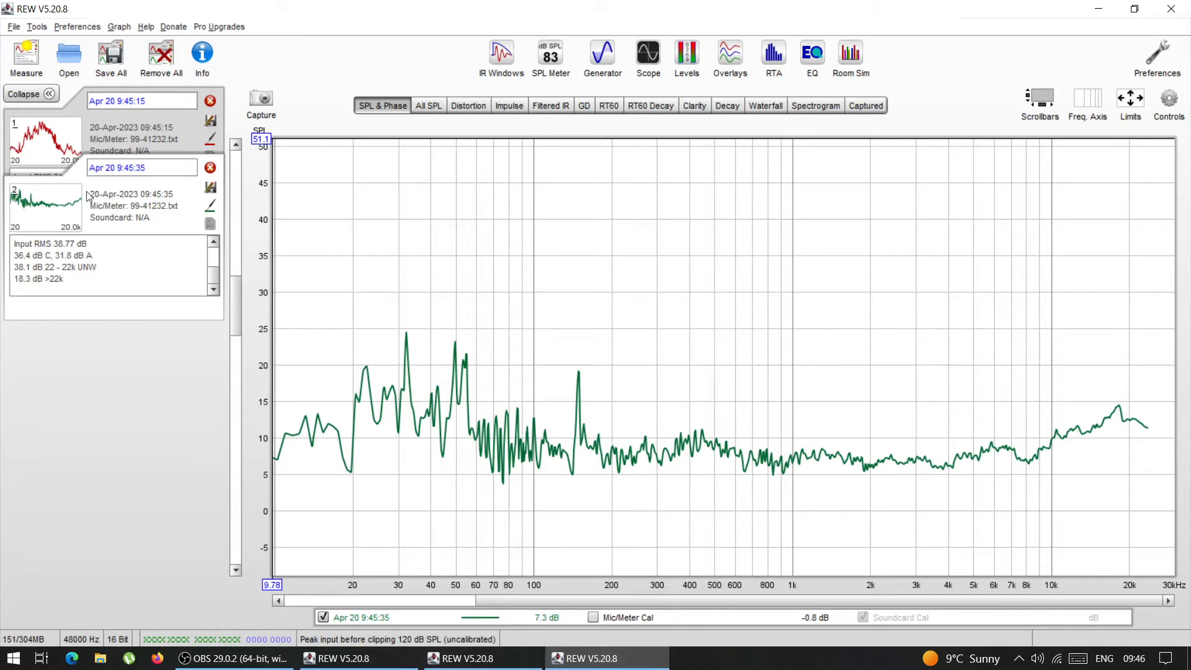
# Rename the second saved measurement "kjvbjvjhvk" and the first one "test1"
pyautogui.click(142, 162)
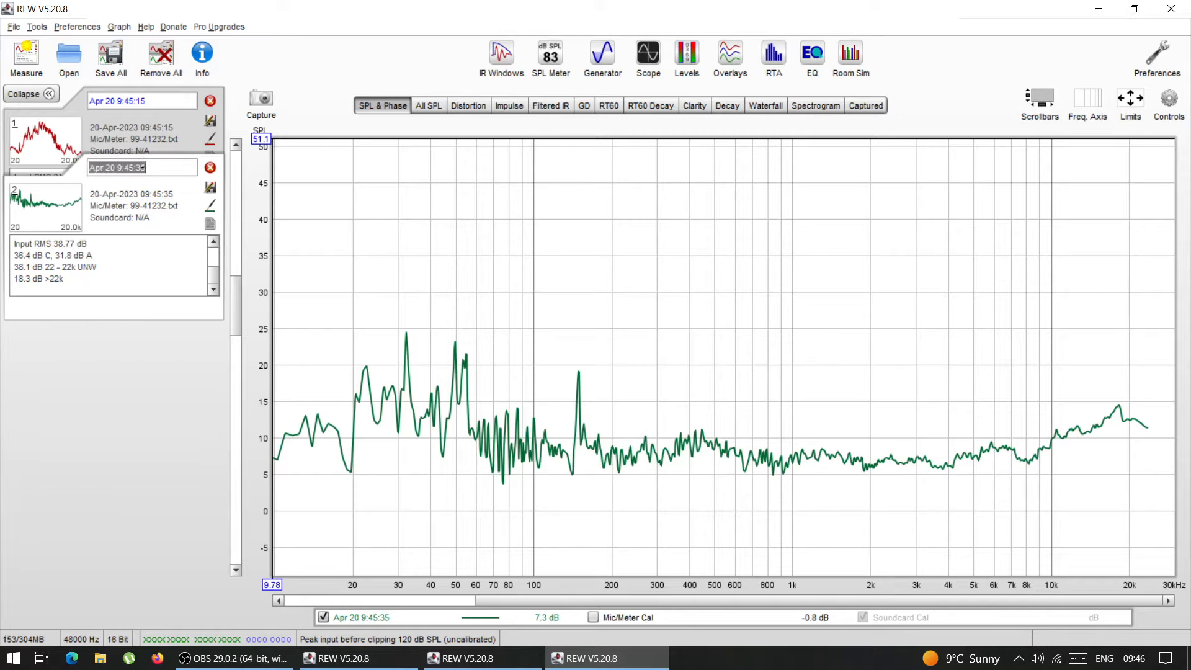
pyautogui.write('kjvbjvjhvk')
pyautogui.press('Return')
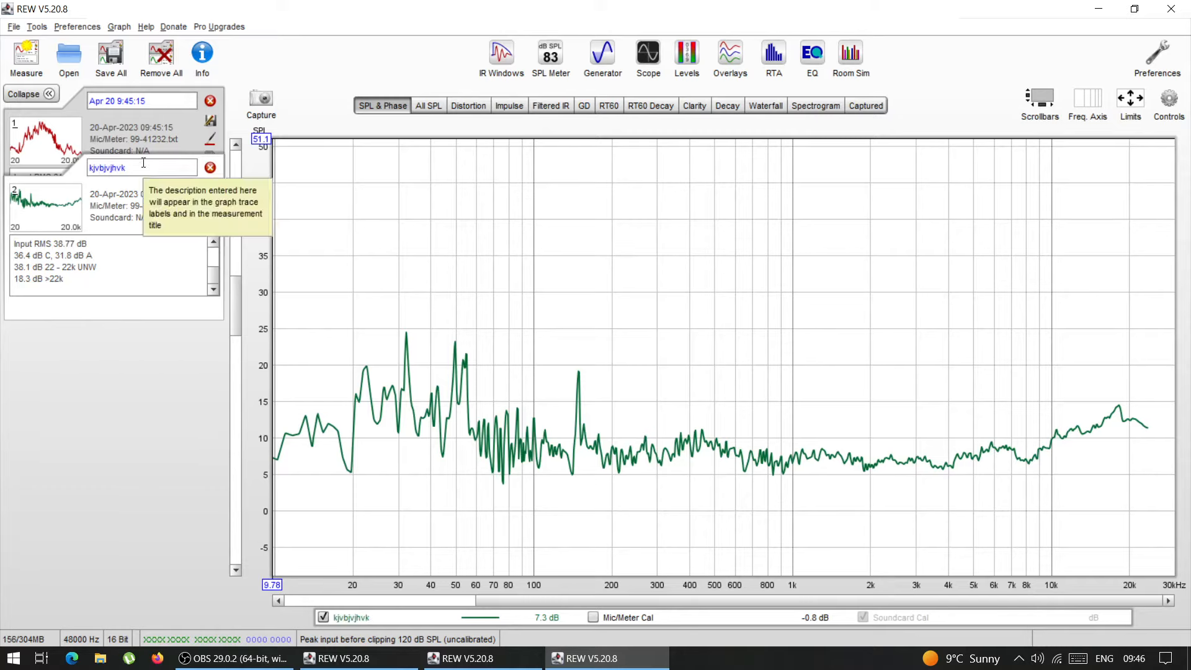
pyautogui.click(171, 99)
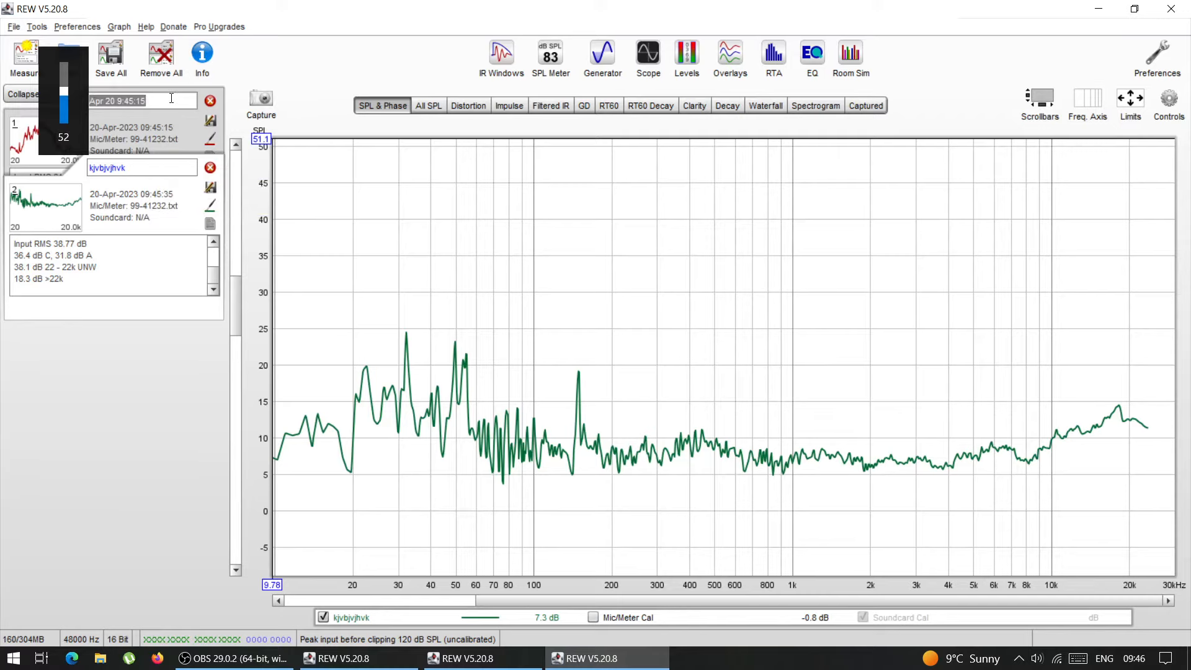
pyautogui.write('test1')
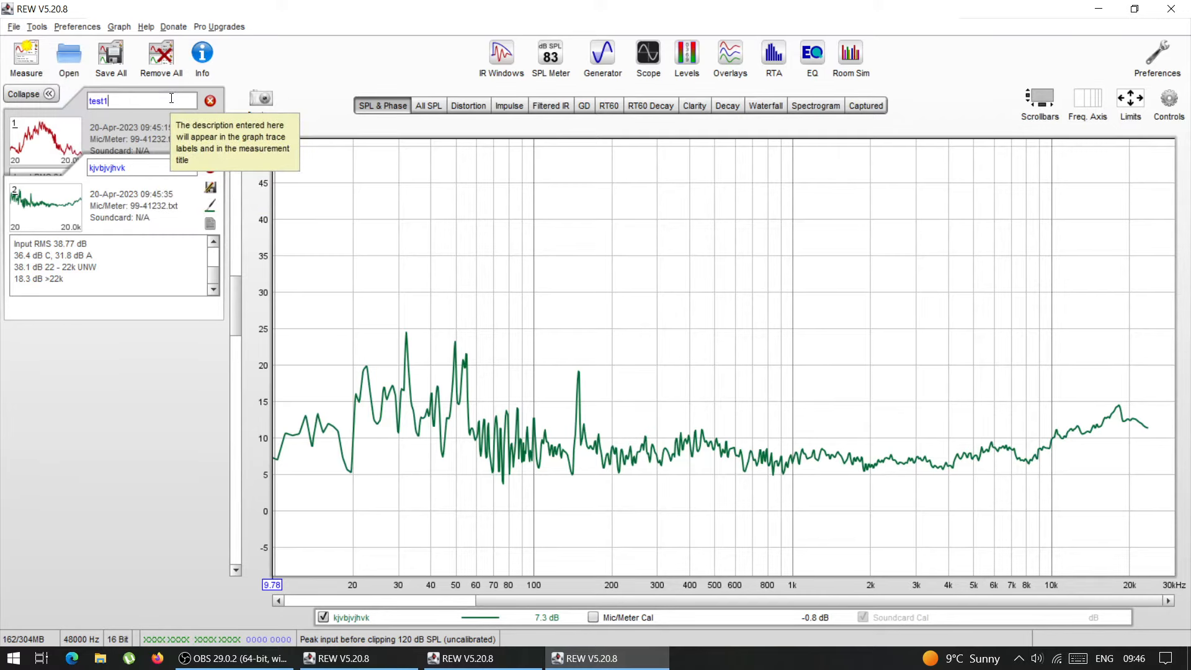
# Examine the second measurement's notes for its RTA settings, averages and input levels
pyautogui.click(136, 169)
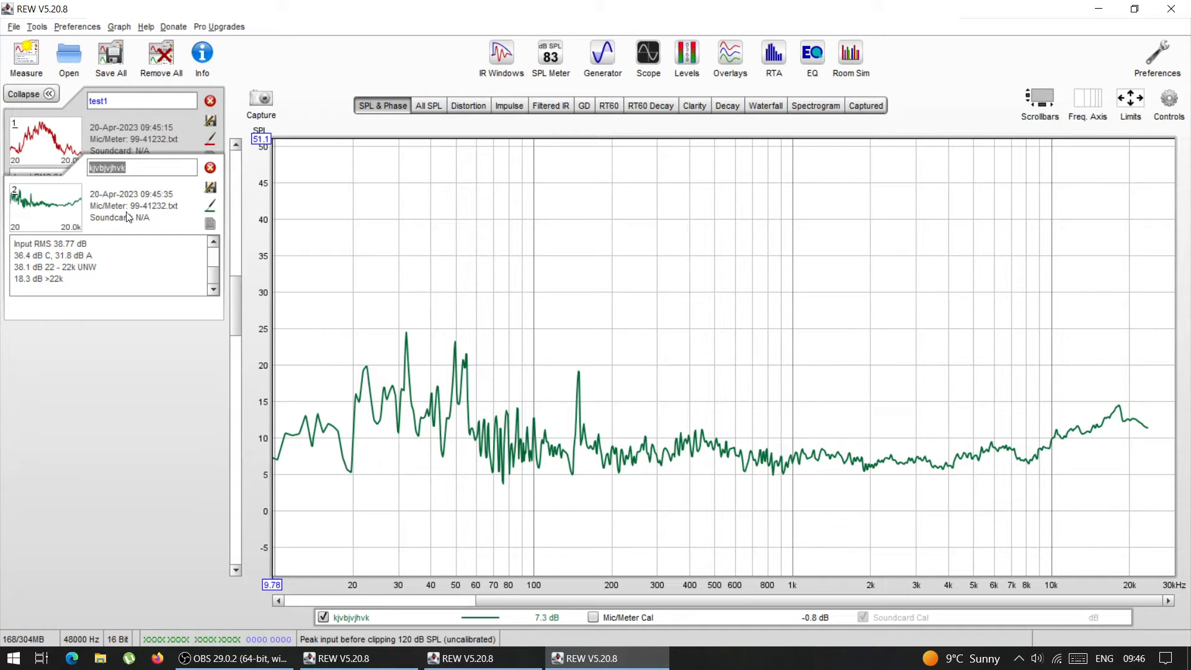
pyautogui.click(89, 271)
pyautogui.moveTo(67, 278); pyautogui.dragTo(17, 243)
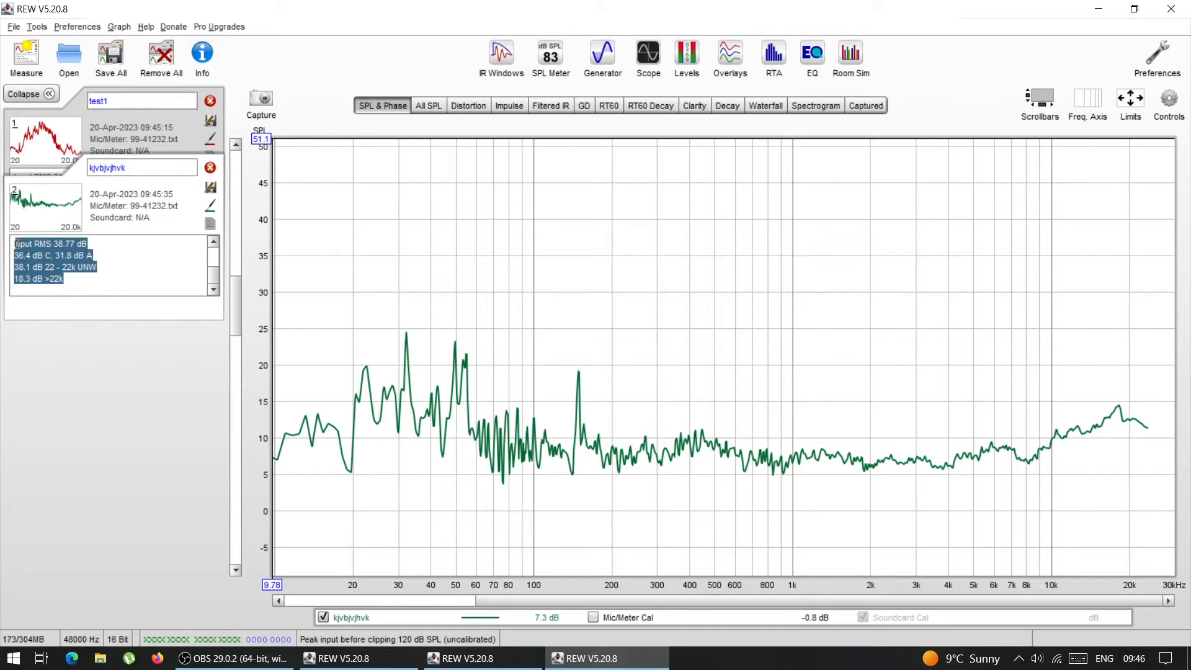
pyautogui.moveTo(94, 290); pyautogui.dragTo(10, 246)
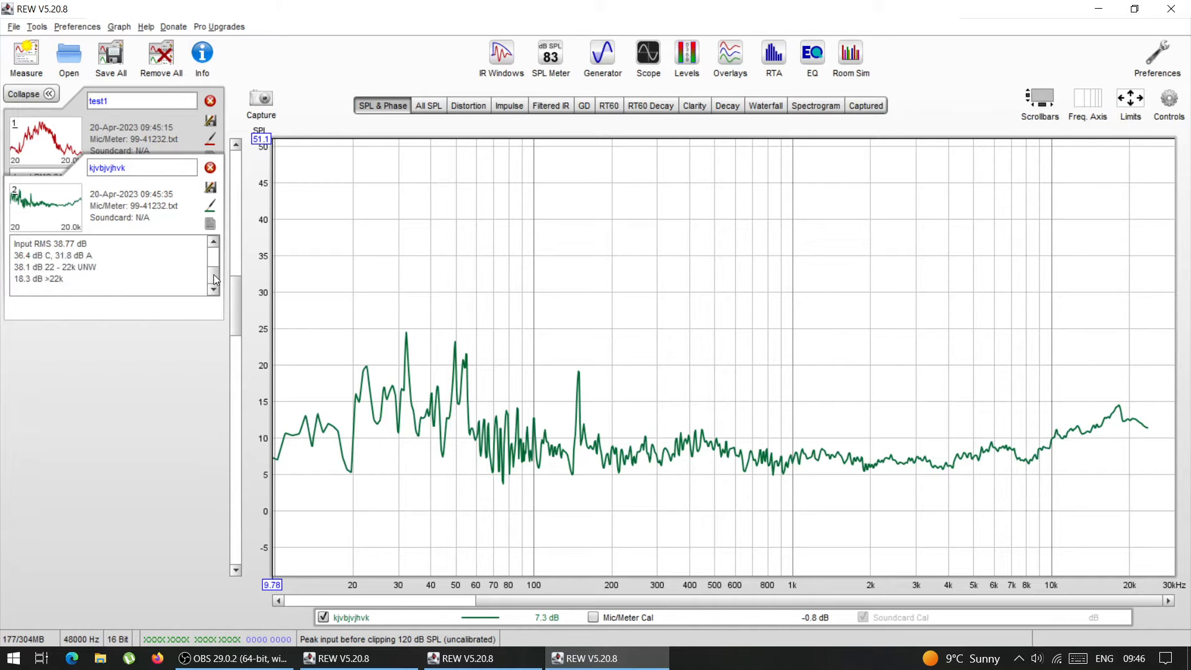
pyautogui.moveTo(216, 279); pyautogui.dragTo(211, 249)
pyautogui.click(88, 266)
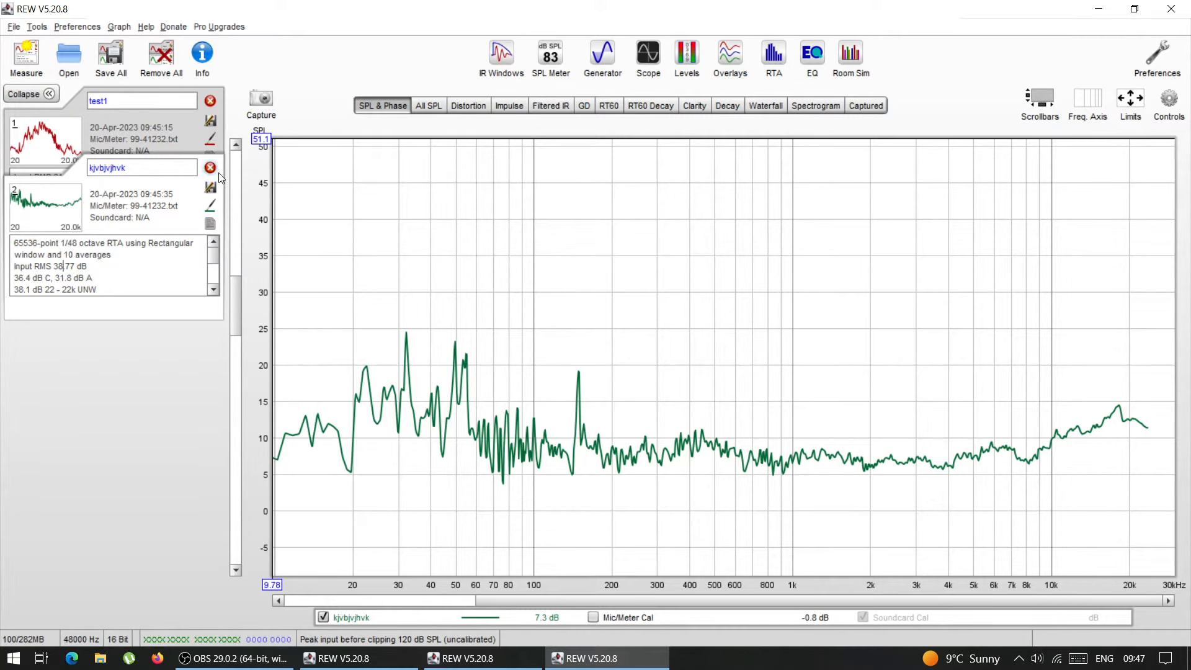
# Compare the test1 and kjvbjvjhvk traces together on the All SPL graph, toggling each trace's visibility
pyautogui.click(429, 106)
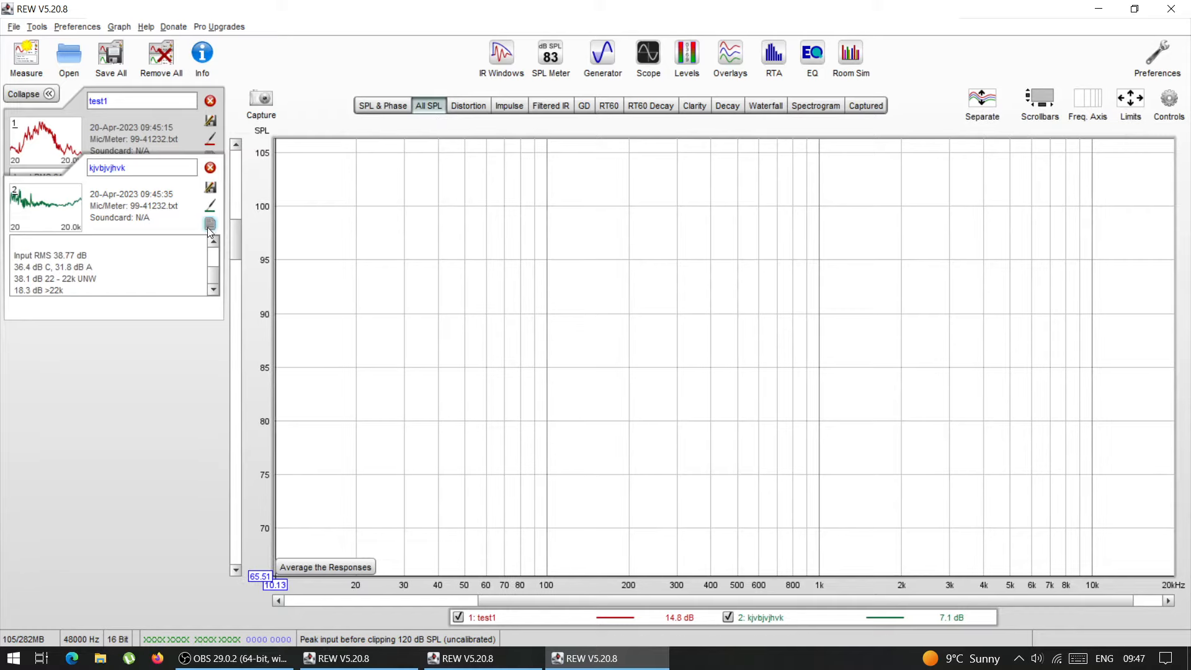
pyautogui.moveTo(232, 231); pyautogui.dragTo(221, 303)
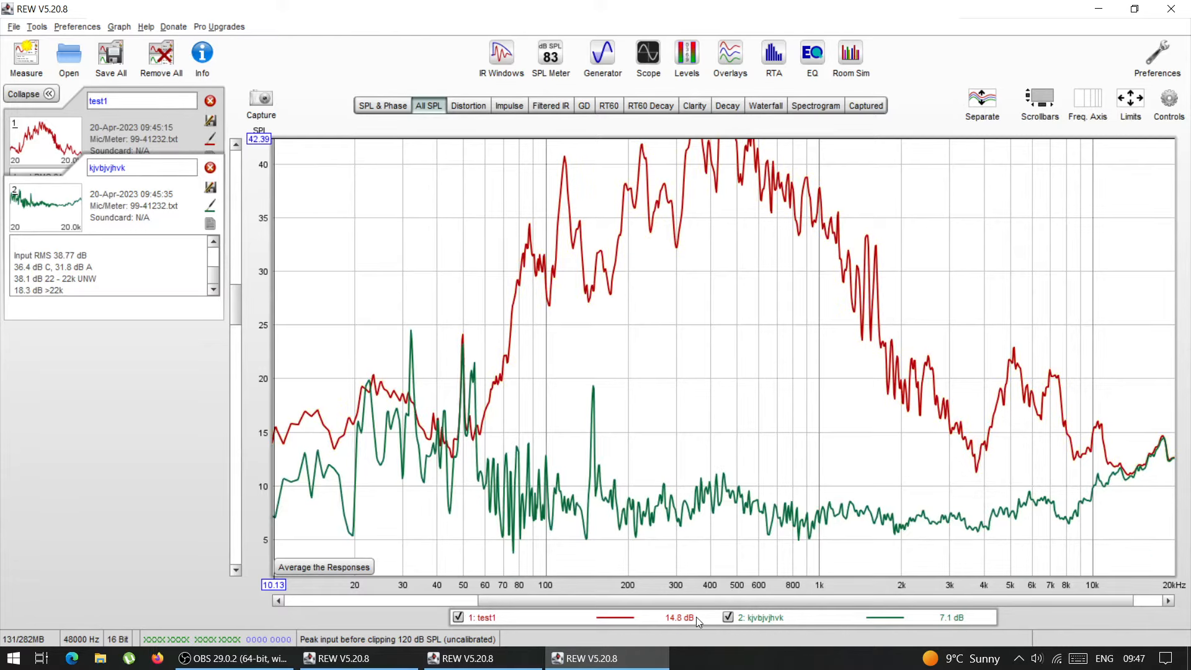
pyautogui.click(729, 617)
pyautogui.click(729, 617)
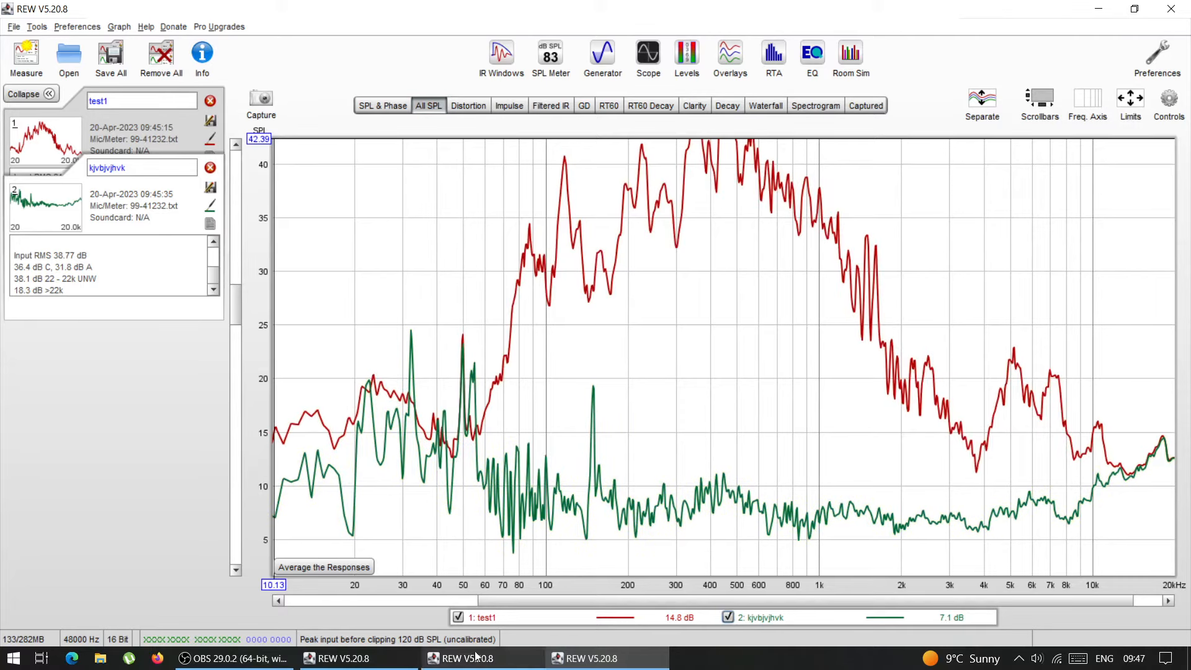
pyautogui.click(458, 617)
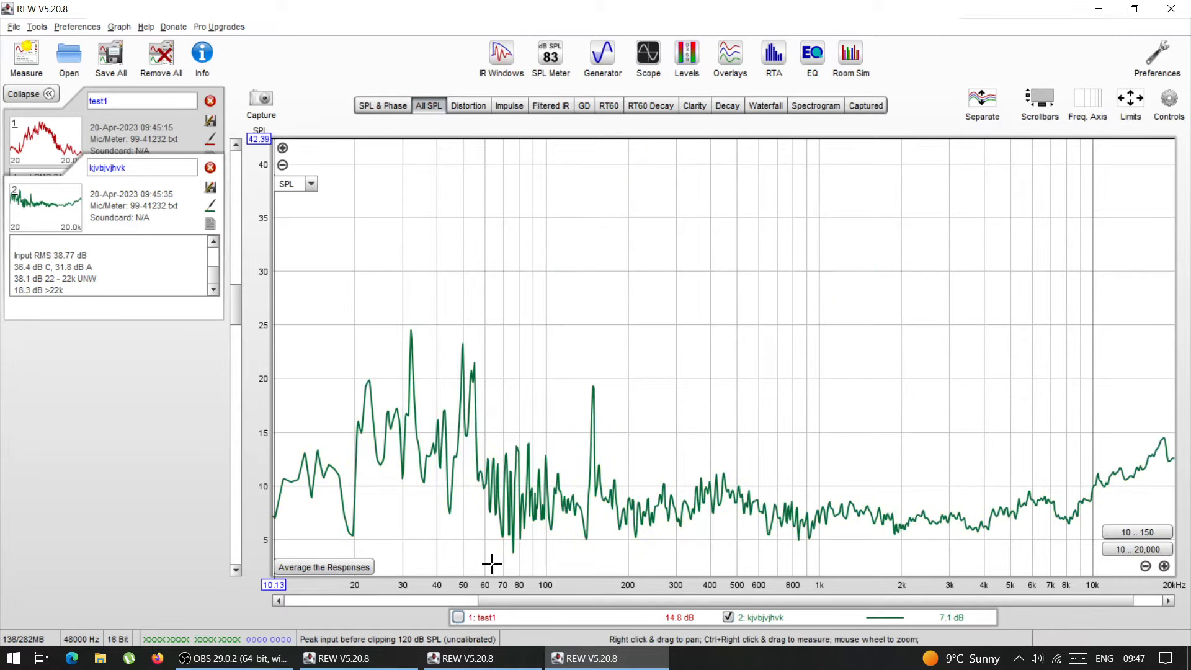
pyautogui.click(459, 617)
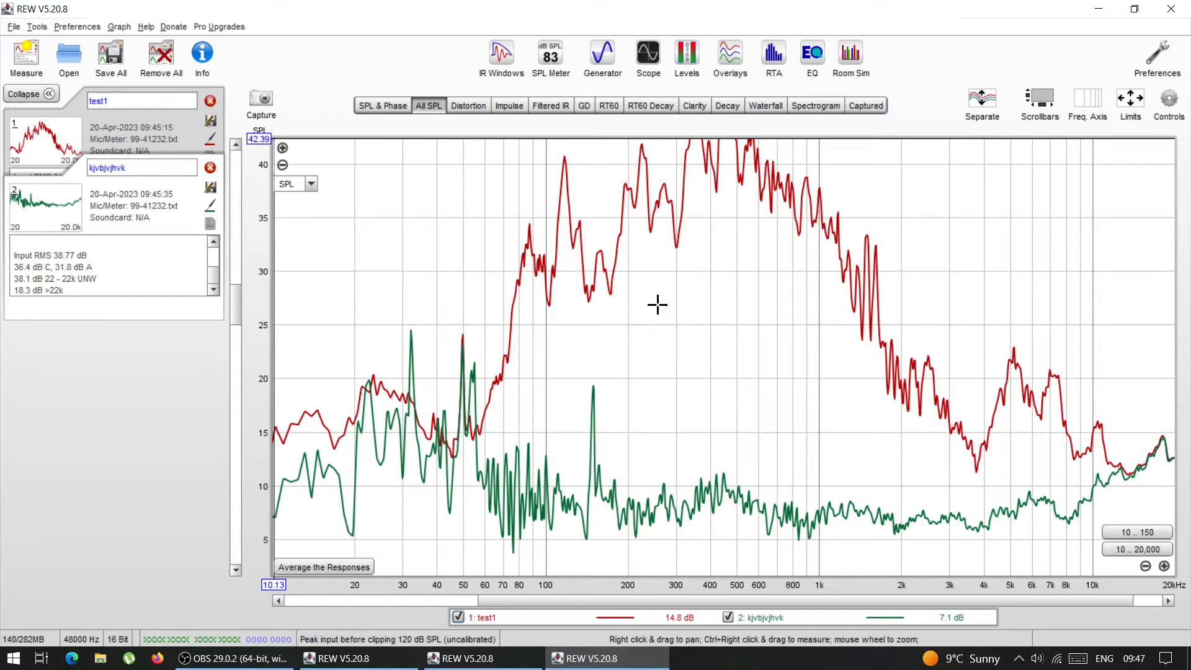
# Switch to the REW window holding the allraw.mdat measurements and review the individual driver measurements and their names
pyautogui.moveTo(355, 665)
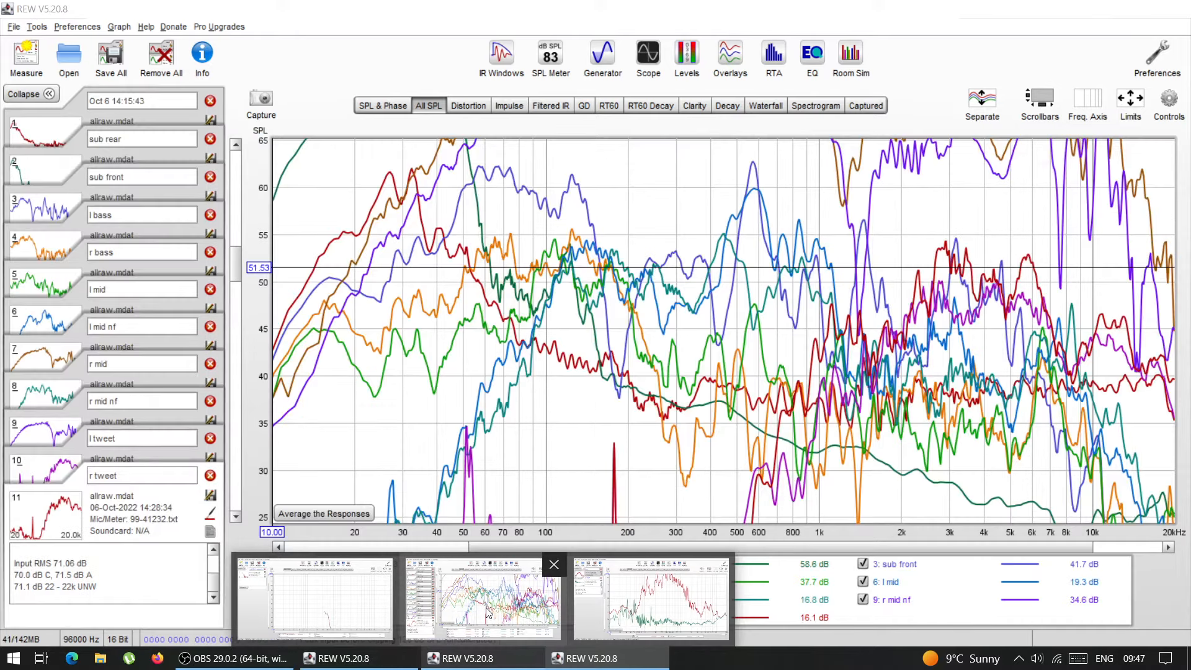
pyautogui.click(487, 613)
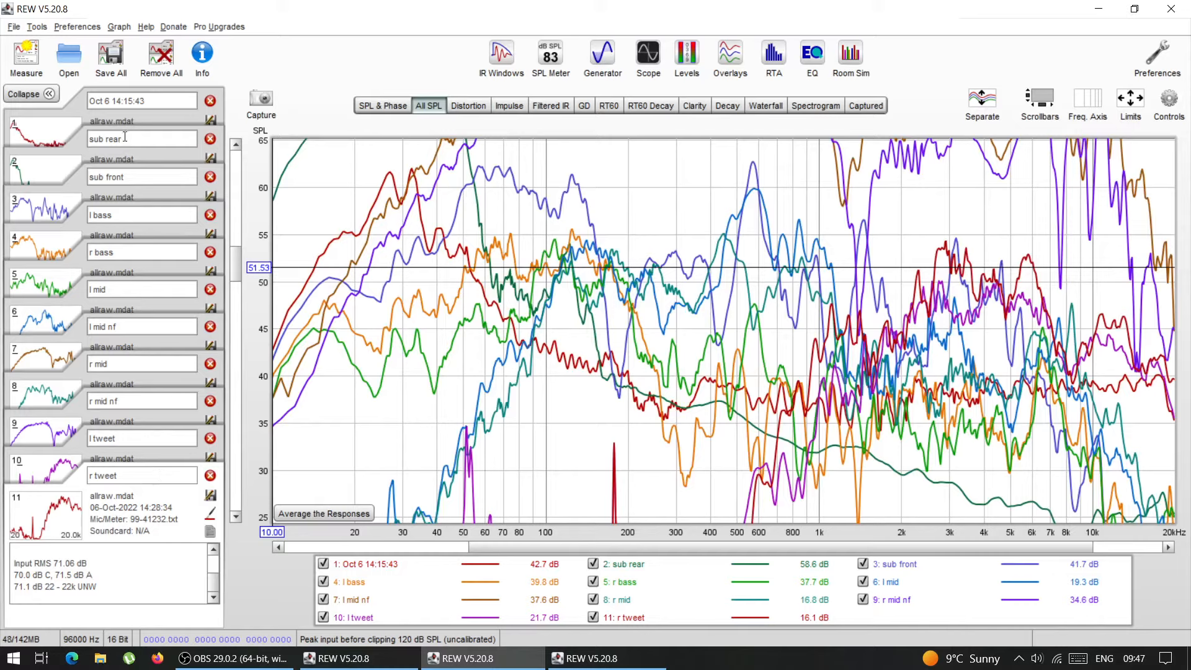
pyautogui.click(129, 176)
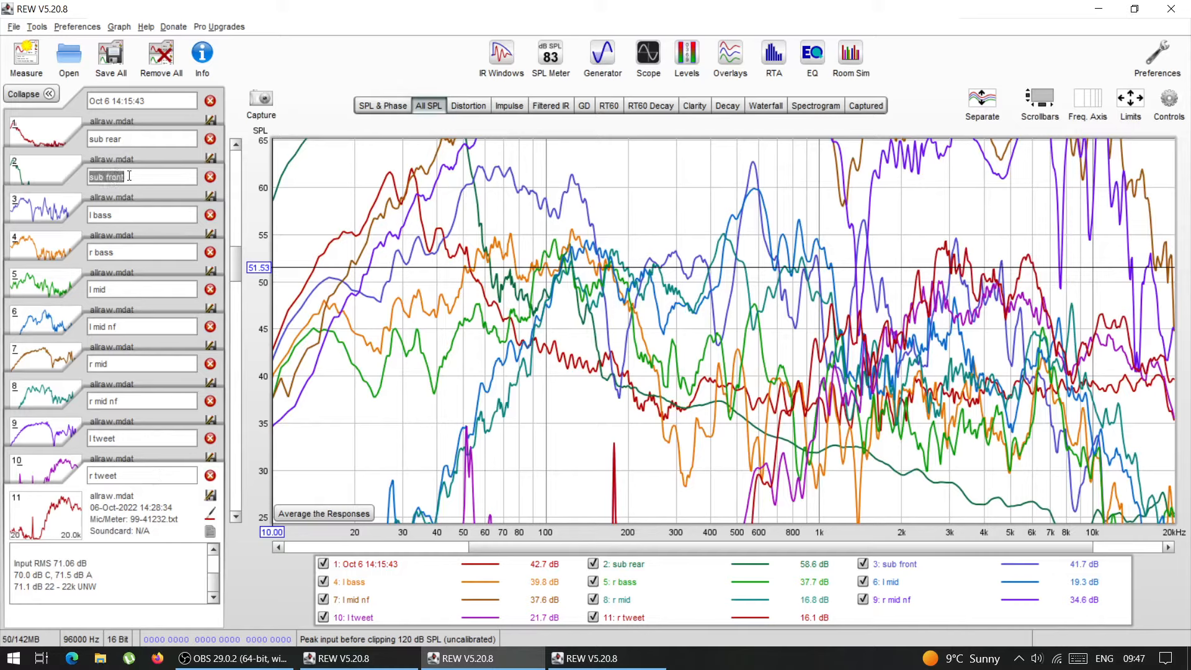
pyautogui.click(130, 217)
pyautogui.click(131, 291)
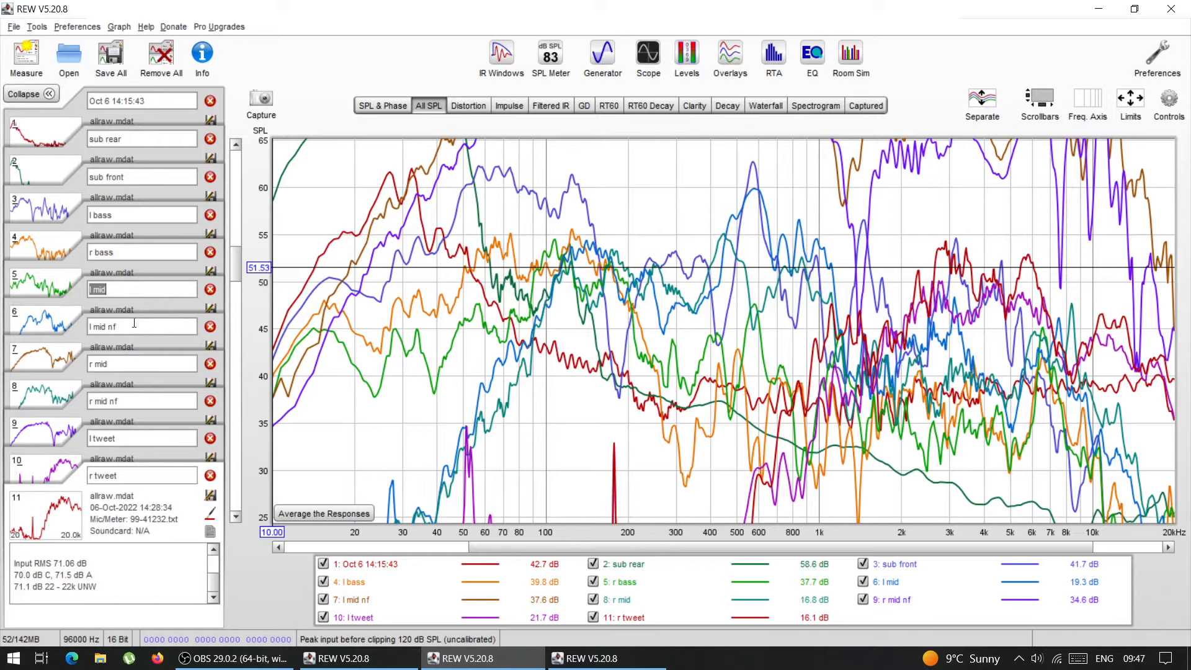
pyautogui.click(134, 366)
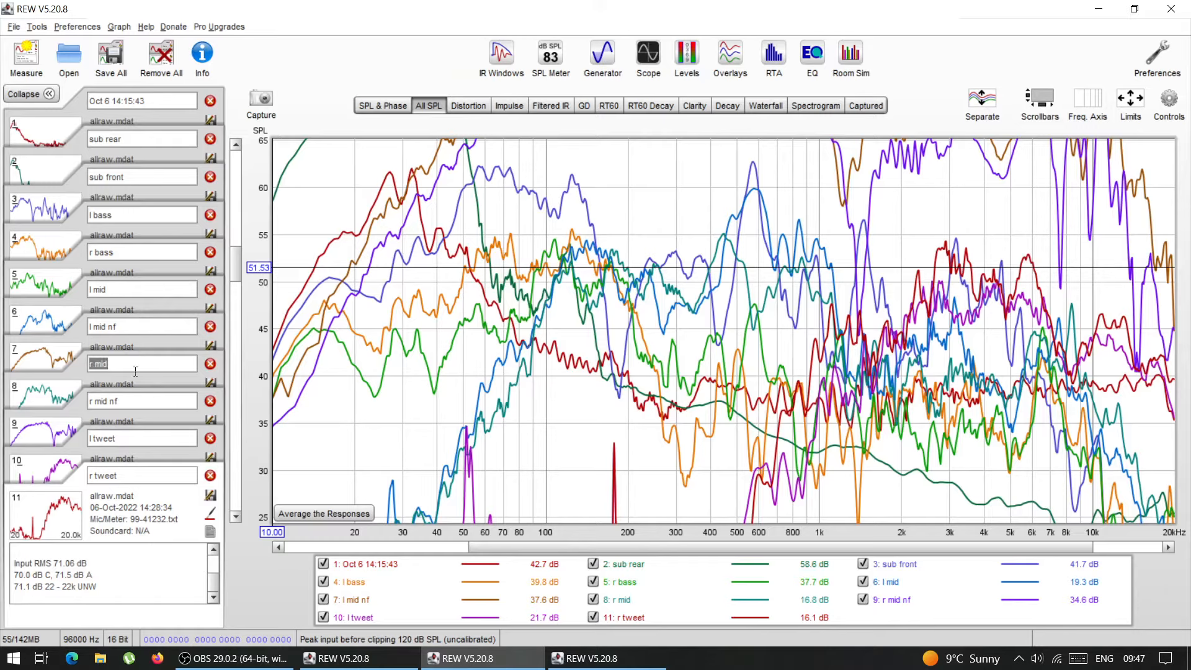
pyautogui.click(137, 439)
pyautogui.moveTo(234, 271)
pyautogui.mouseDown()
pyautogui.moveTo(236, 245)
pyautogui.moveTo(239, 297)
pyautogui.moveTo(243, 261)
pyautogui.mouseUp()
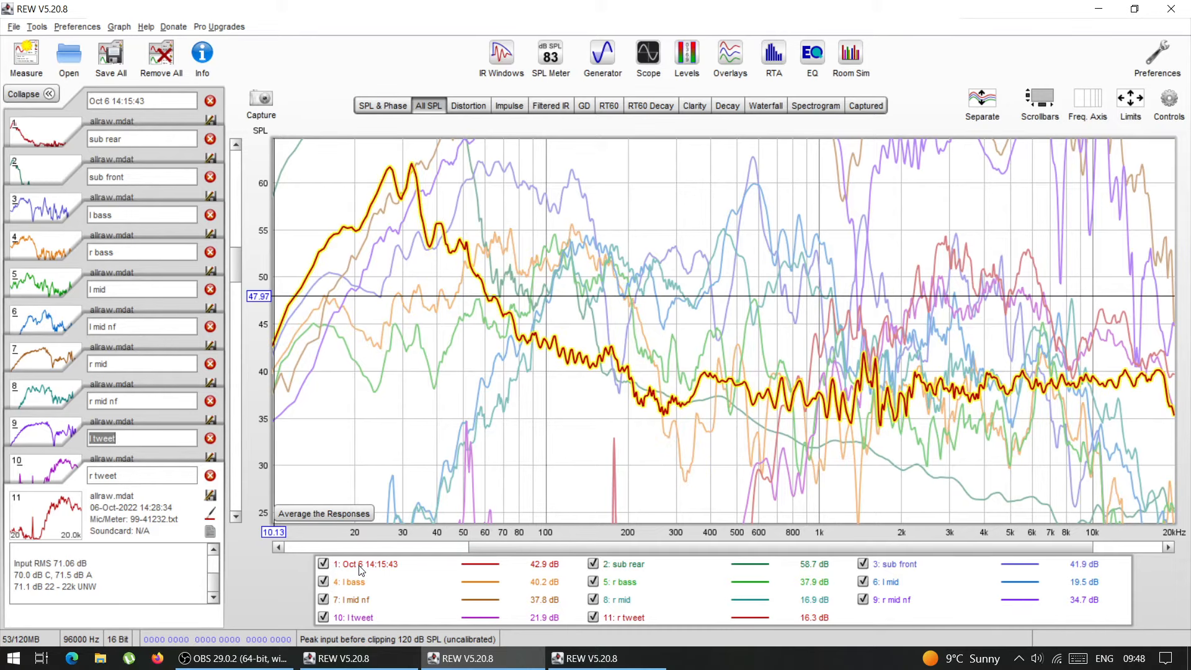
# Clear all trace selections on the All SPL graph and show only the l bass and r bass traces
pyautogui.click(326, 565)
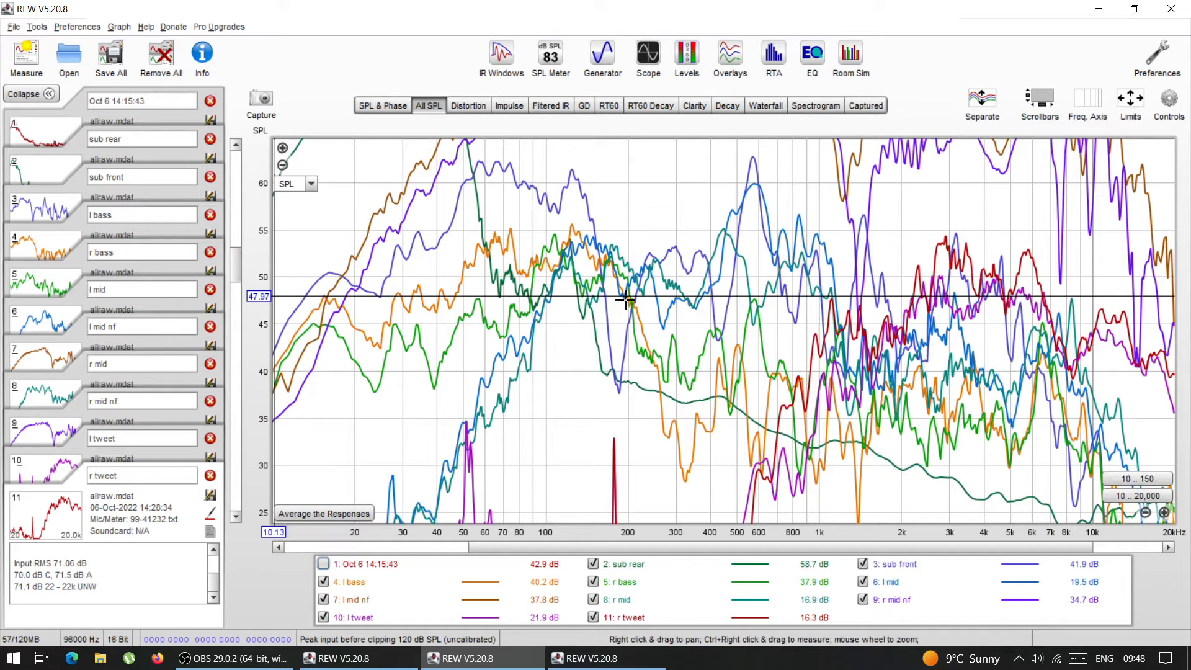
pyautogui.click(324, 583)
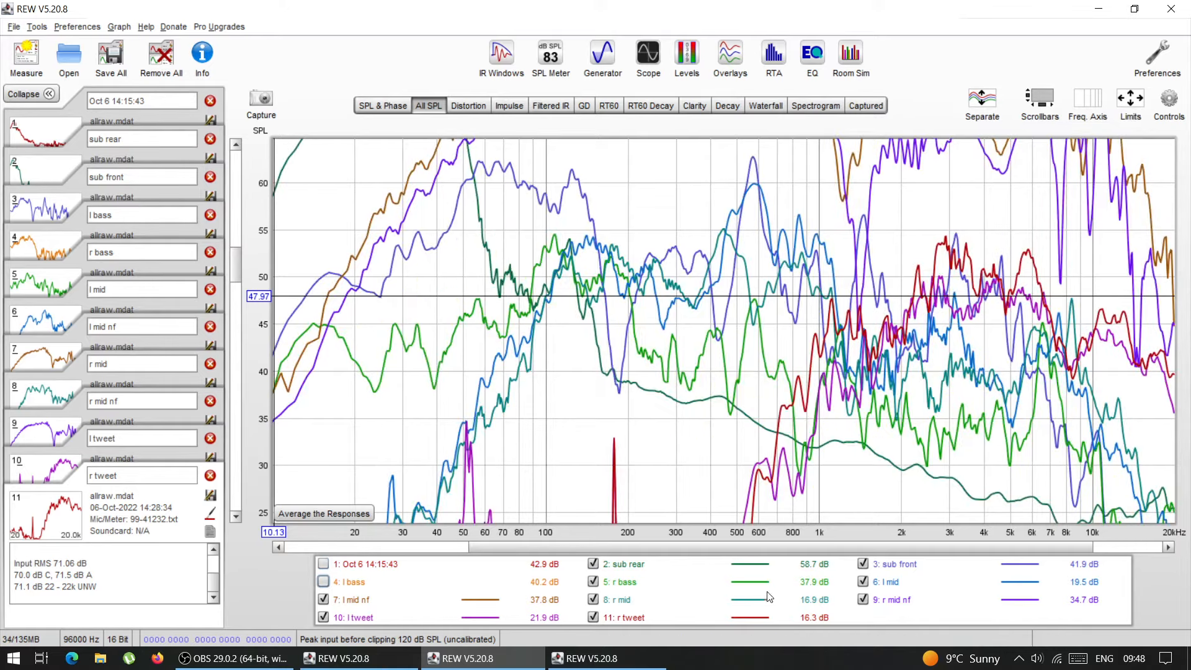
pyautogui.rightClick(700, 587)
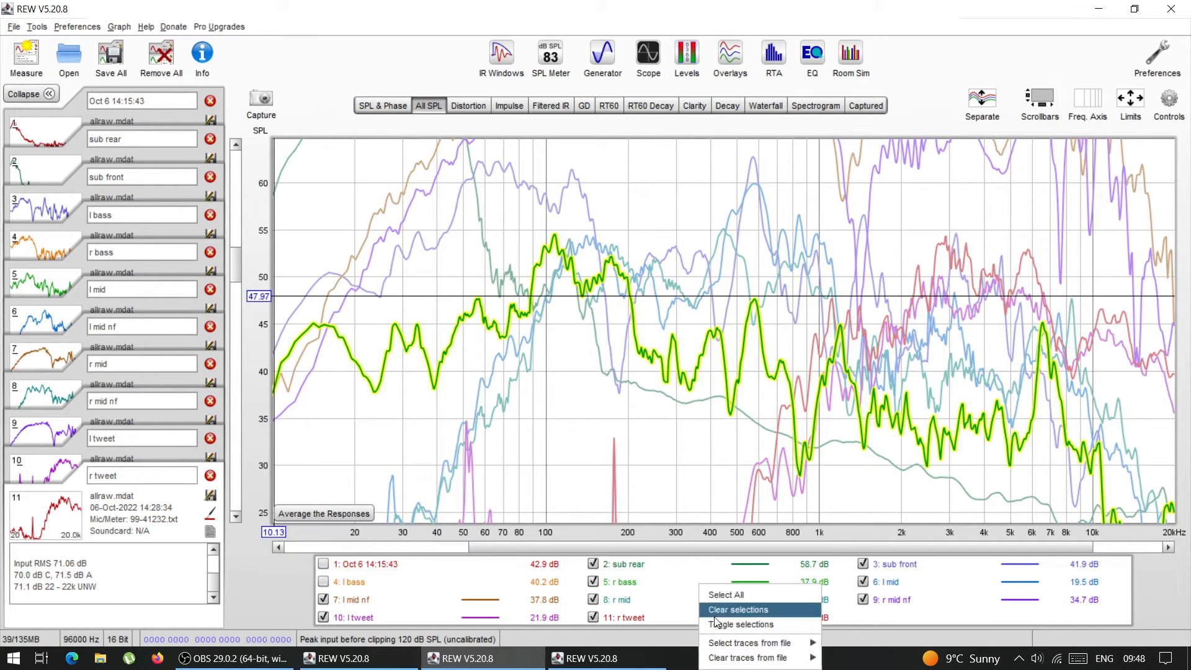
pyautogui.click(716, 613)
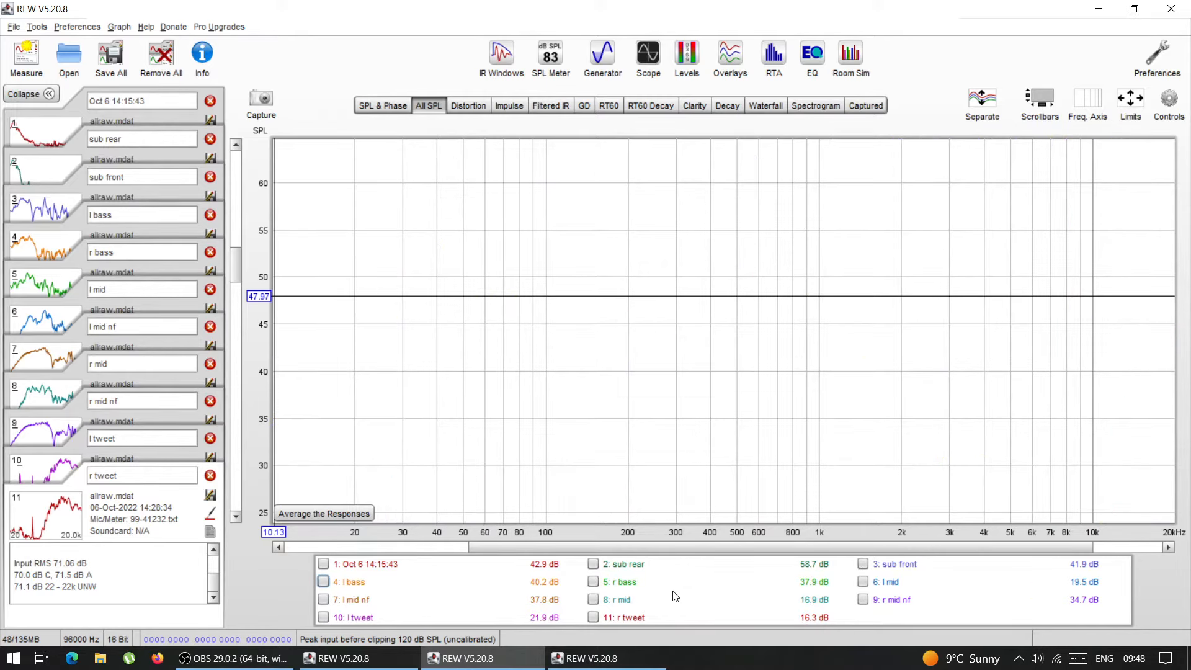
pyautogui.click(323, 582)
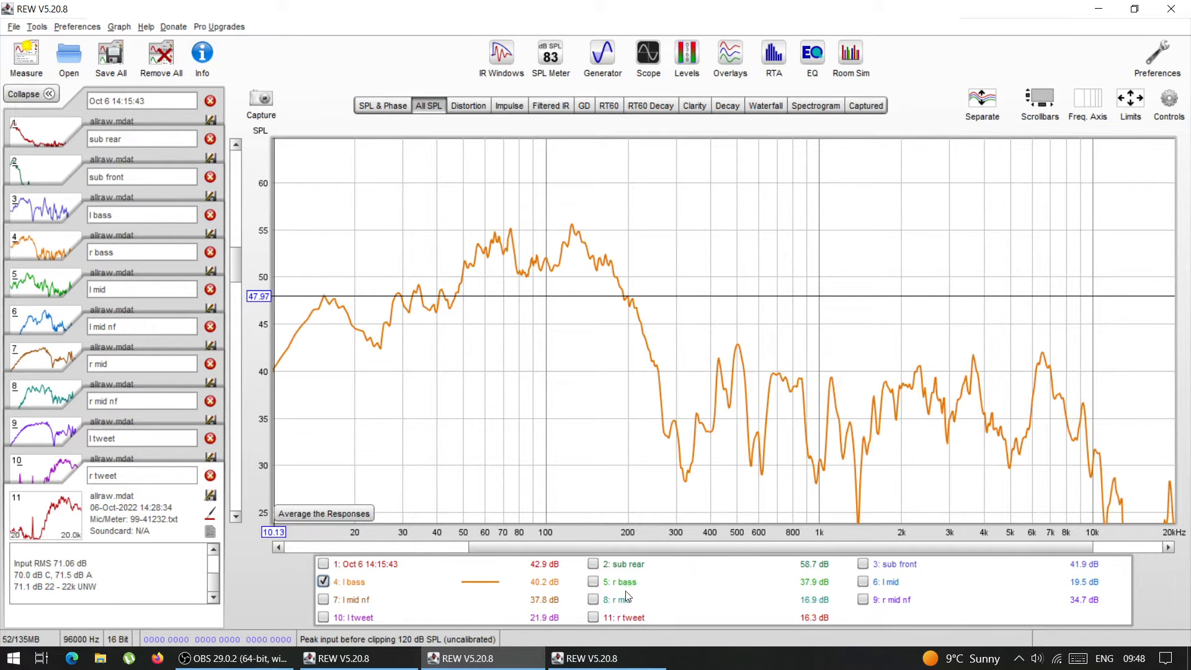
pyautogui.click(593, 582)
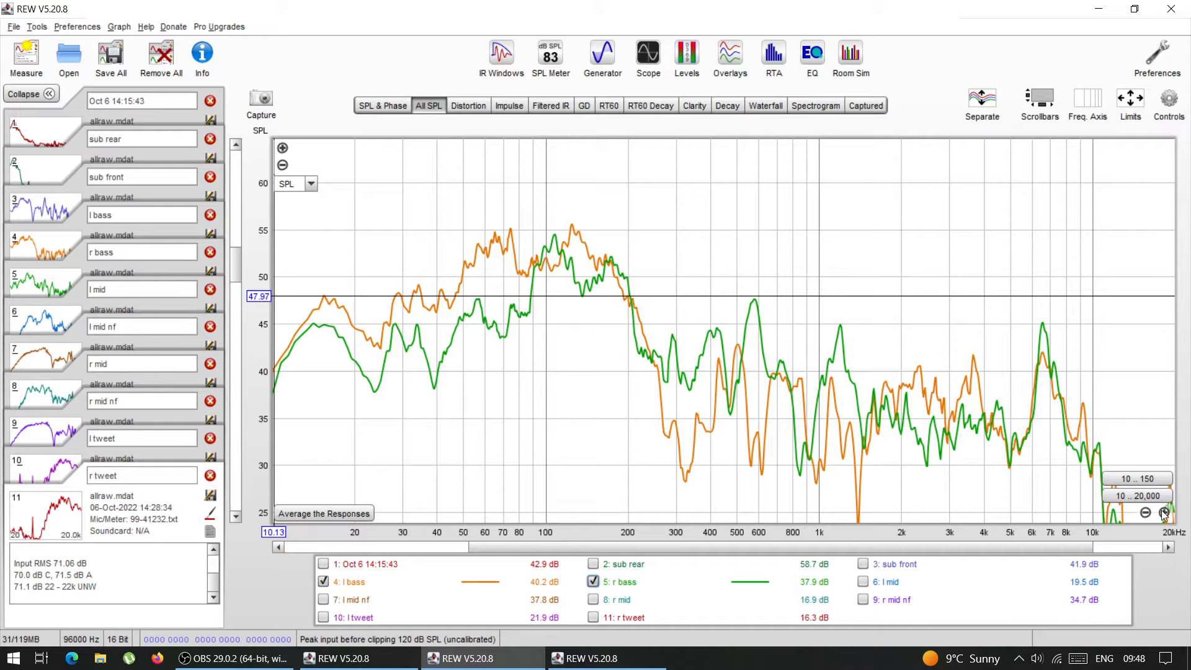
# Zoom the frequency axis in on the bass range and restore it to 10 to 20,000 Hz
pyautogui.click(1165, 513)
pyautogui.click(1164, 513)
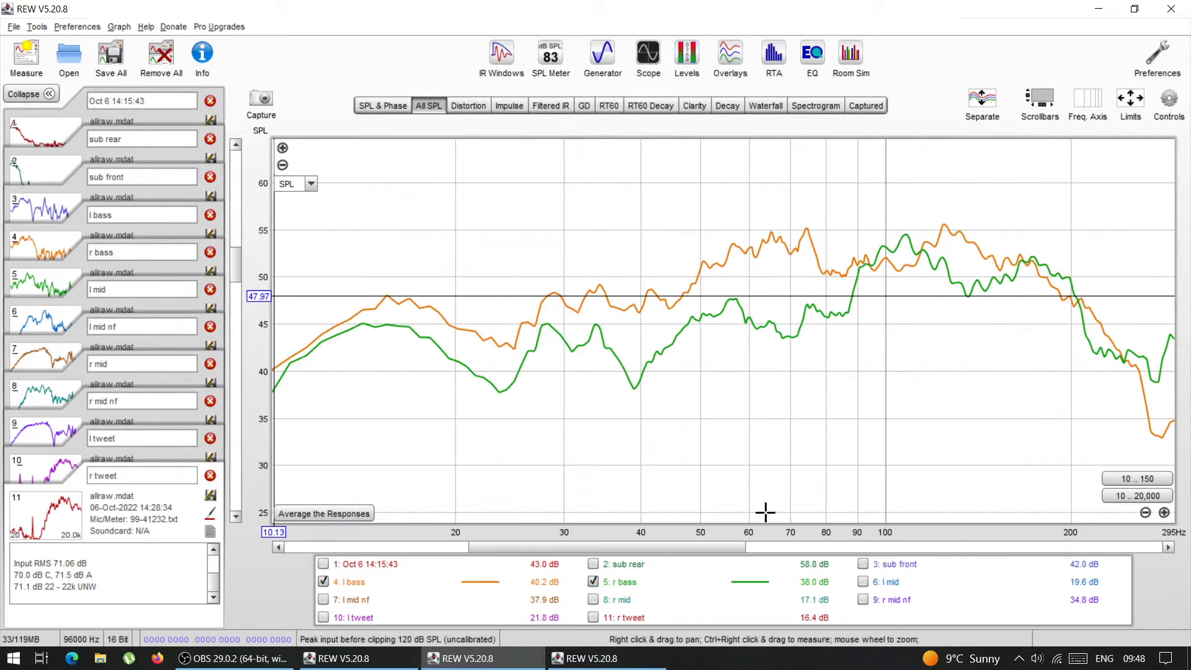
pyautogui.click(1146, 496)
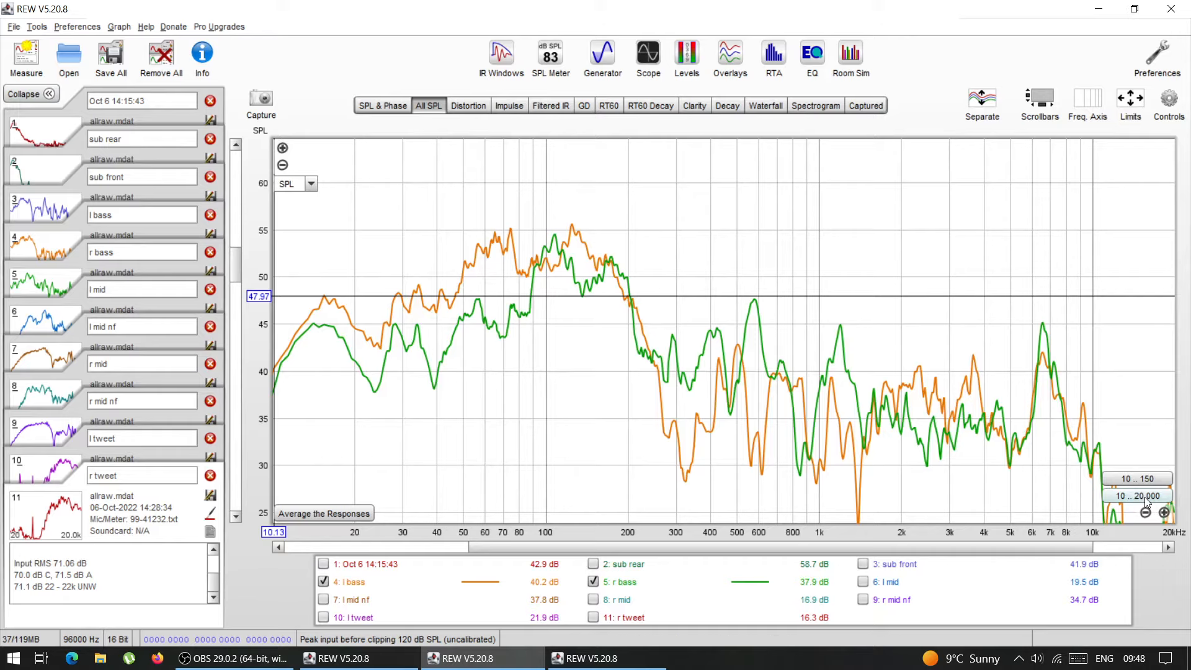
# Zoom the SPL axis in and out to compare how the l bass and r bass traces look at different vertical scales
pyautogui.click(282, 165)
pyautogui.click(282, 166)
pyautogui.click(283, 166)
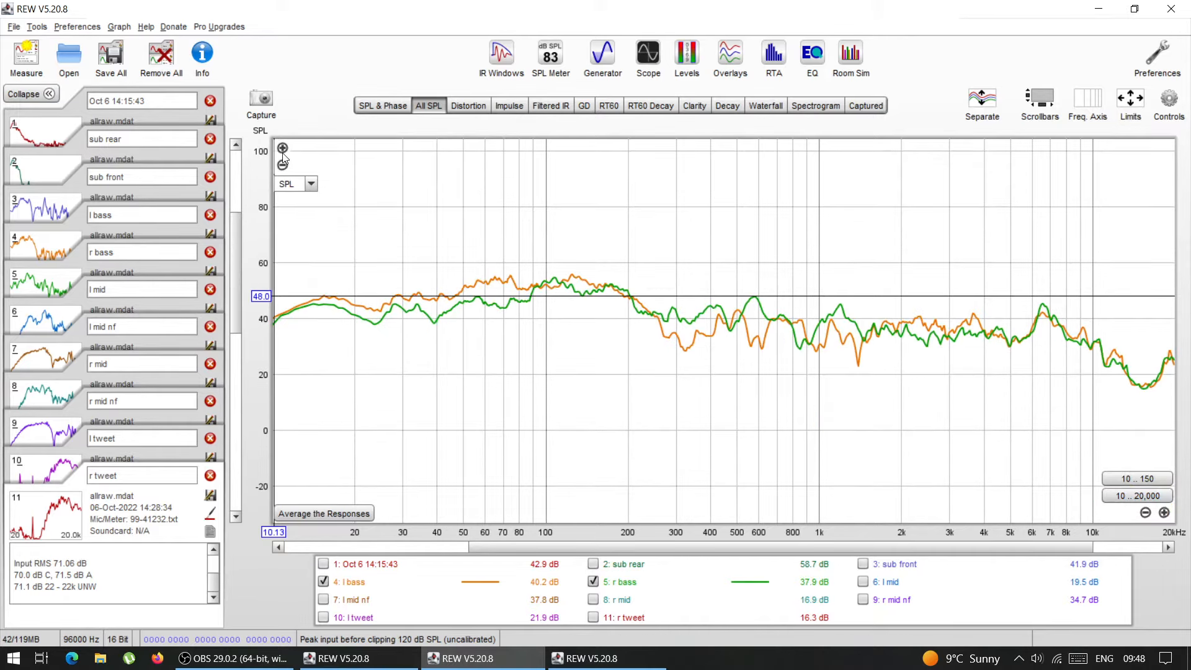
pyautogui.click(282, 149)
pyautogui.click(282, 149)
pyautogui.click(282, 149)
pyautogui.click(282, 149)
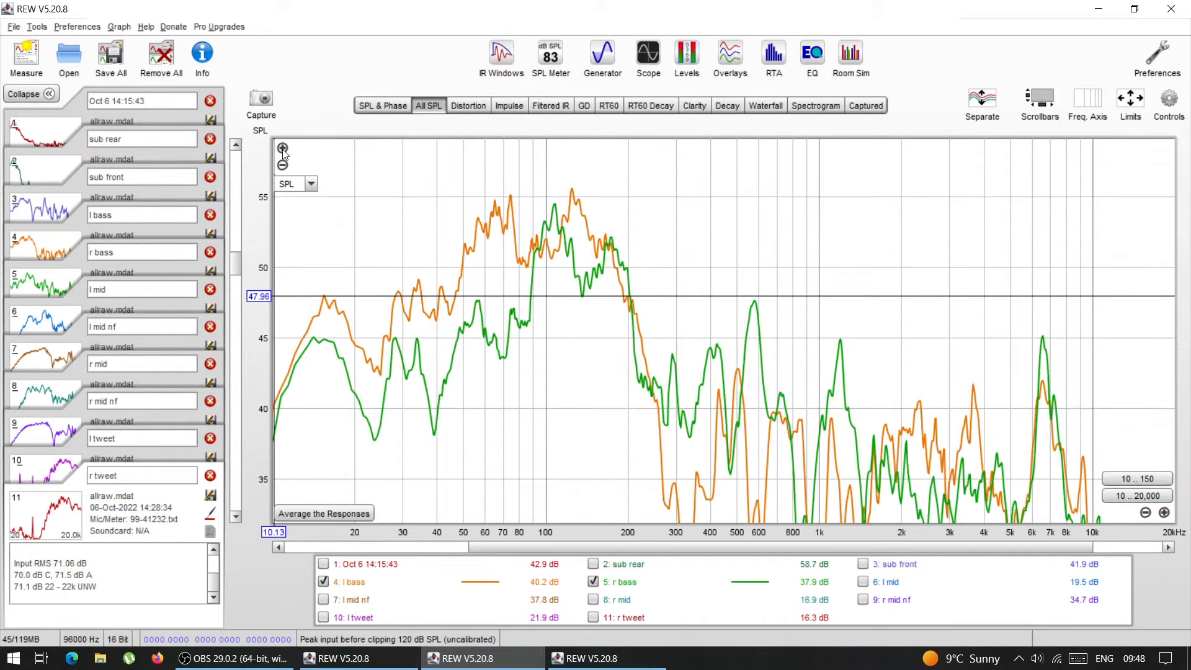
pyautogui.click(283, 166)
pyautogui.click(282, 166)
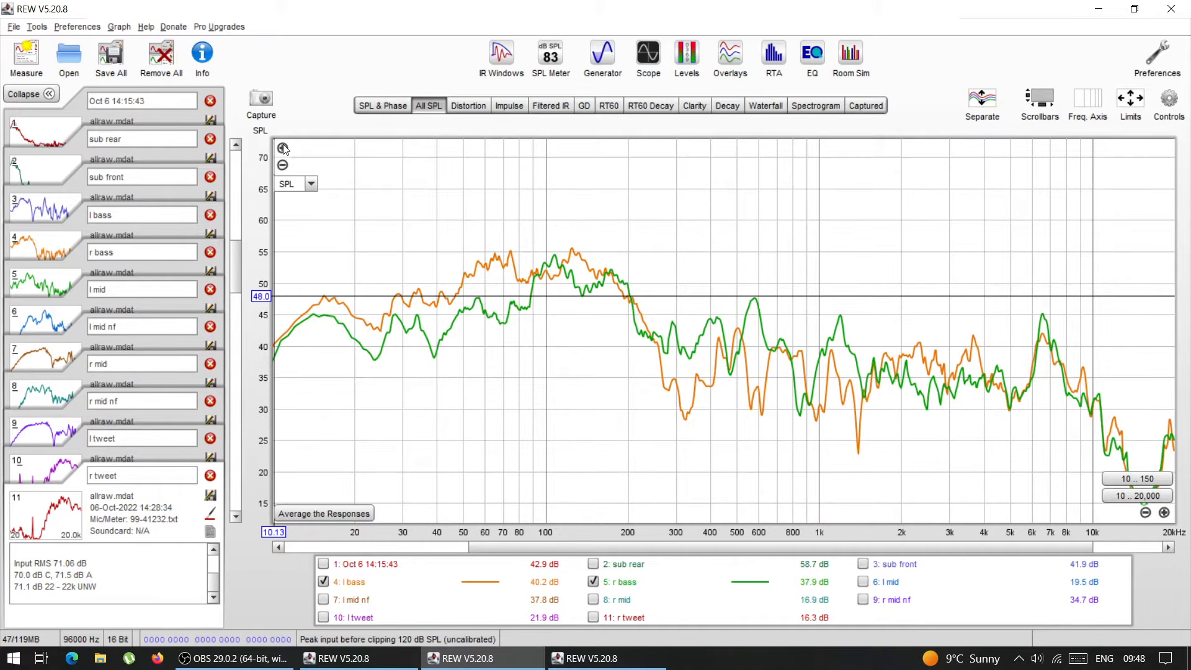
pyautogui.click(282, 149)
pyautogui.click(283, 164)
pyautogui.click(282, 149)
pyautogui.click(282, 149)
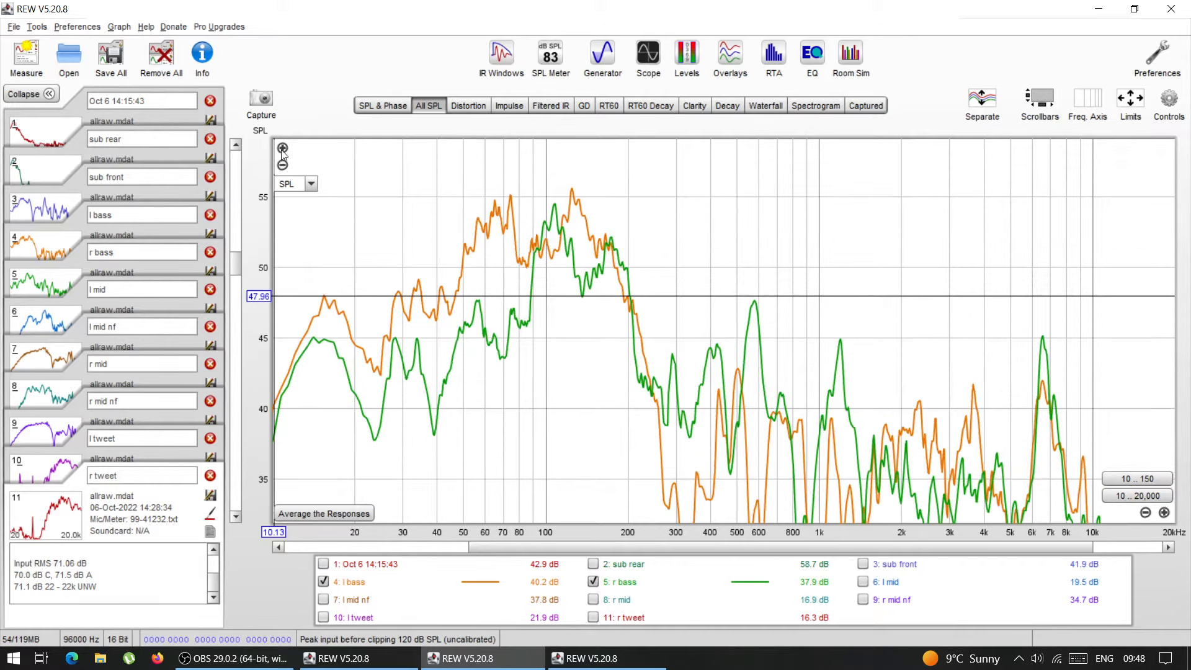
pyautogui.click(283, 165)
pyautogui.click(283, 165)
pyautogui.click(282, 165)
pyautogui.click(283, 166)
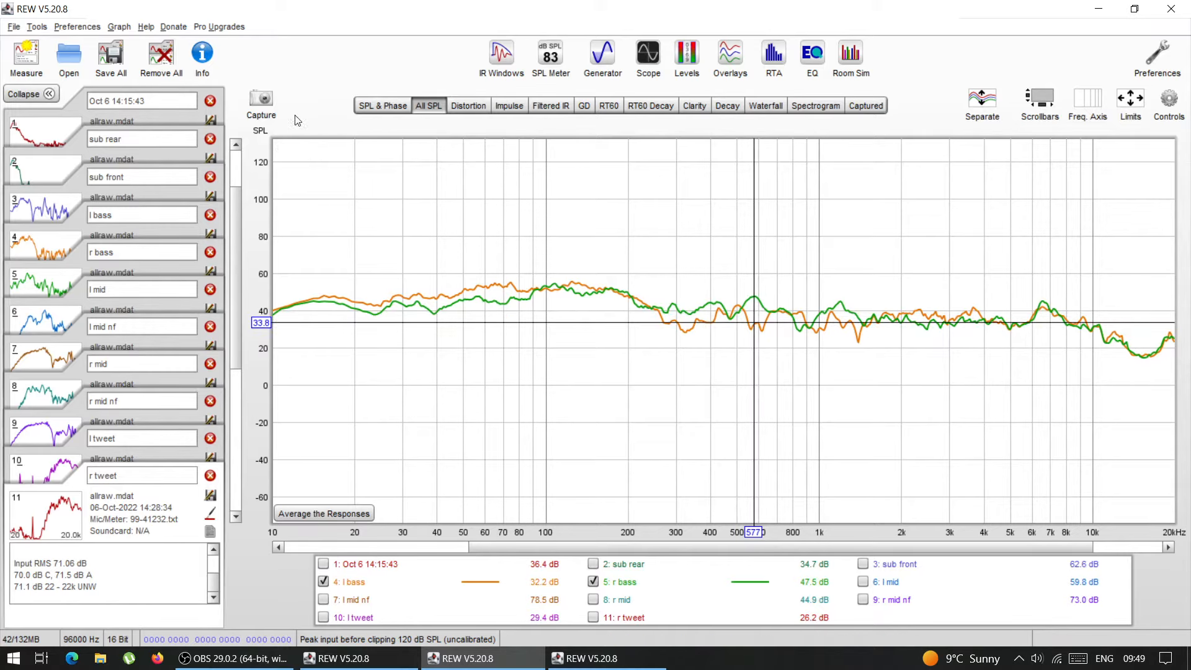
# Rescale and shift the SPL axis so the l bass and r bass traces fill the graph between about 20 and 55 dB
pyautogui.click(282, 147)
pyautogui.click(283, 148)
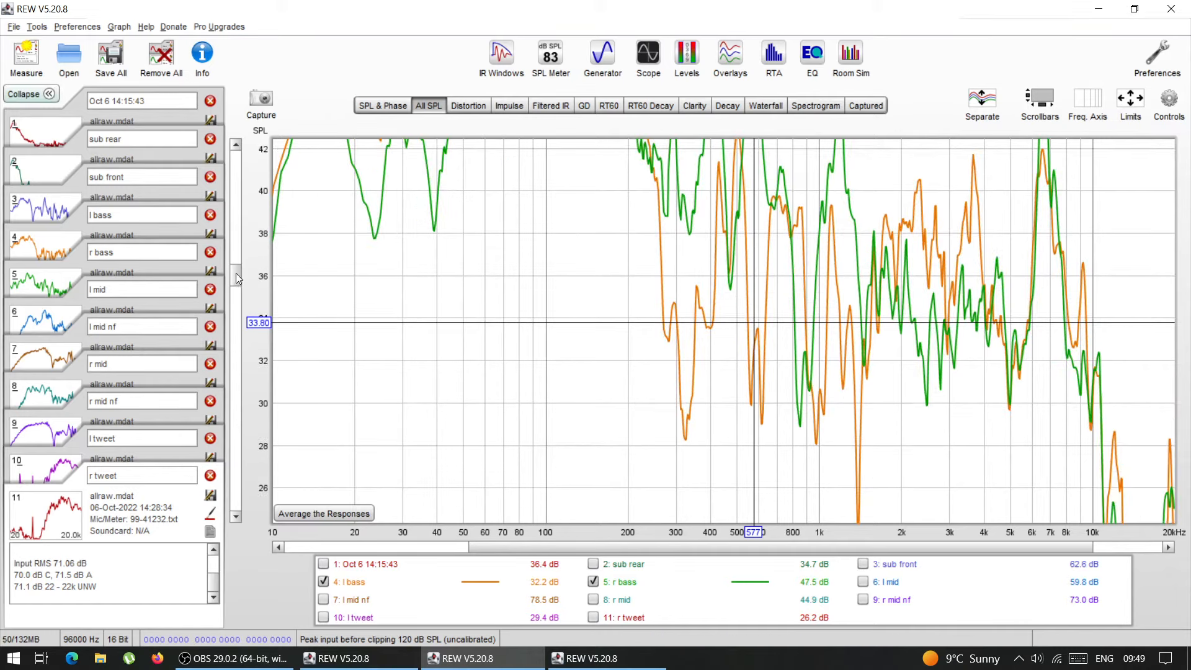
pyautogui.scroll(1, 238, 280)
pyautogui.moveTo(237, 279); pyautogui.dragTo(236, 265)
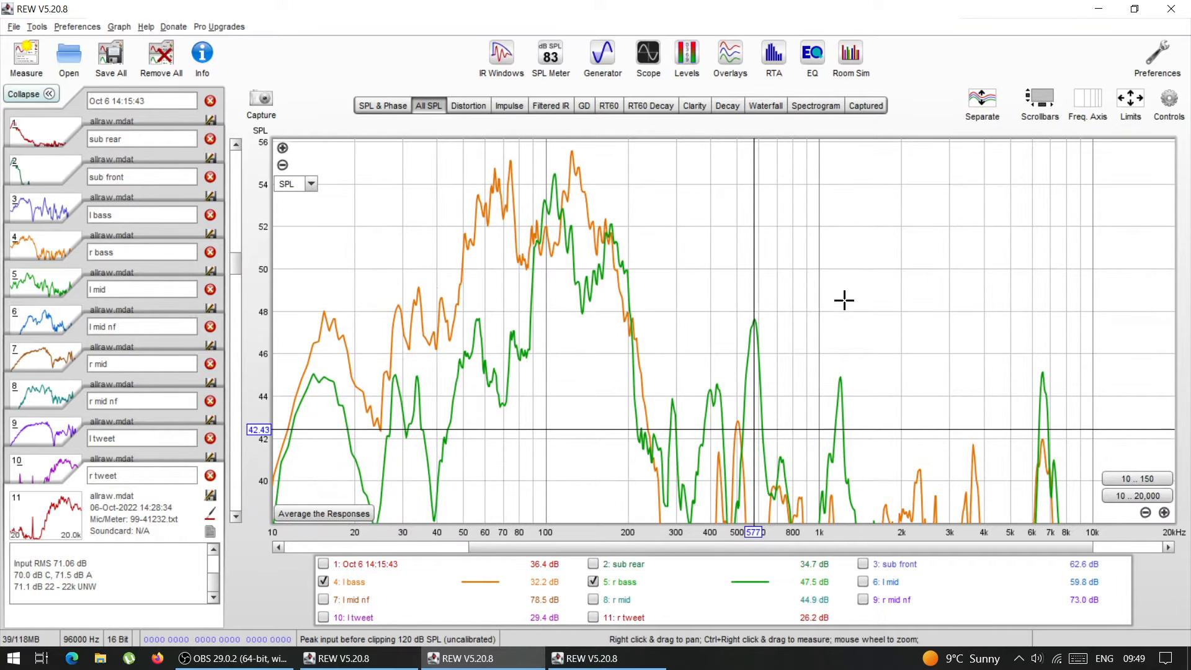
pyautogui.click(283, 166)
pyautogui.click(283, 166)
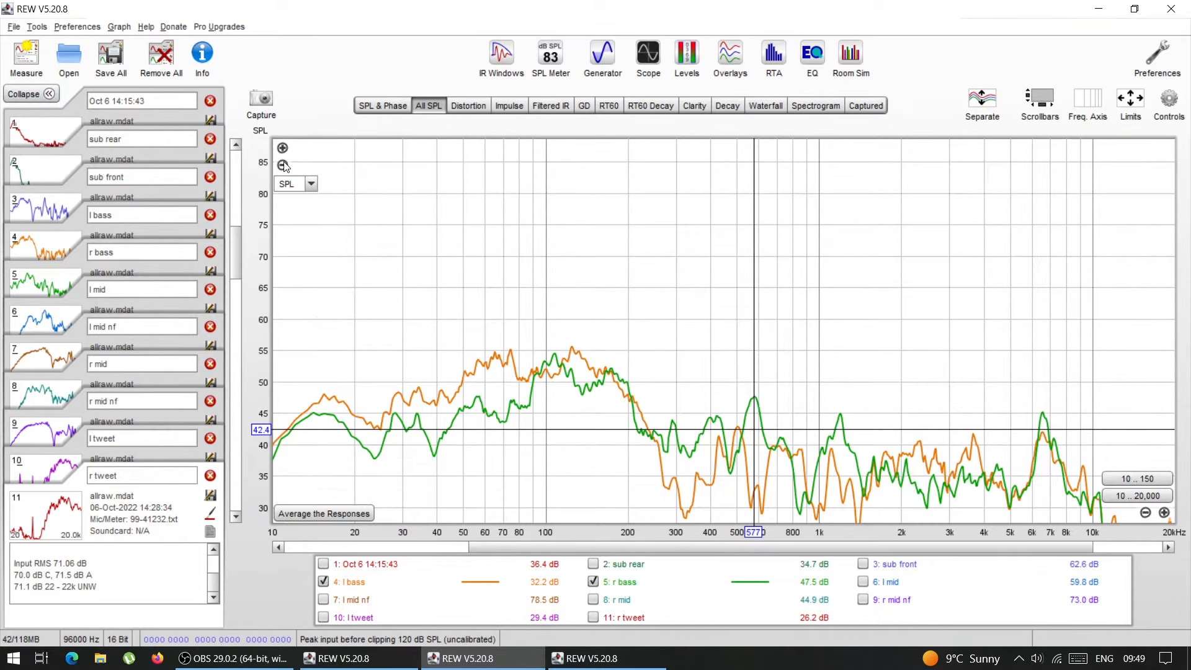
pyautogui.scroll(-2, 236, 259)
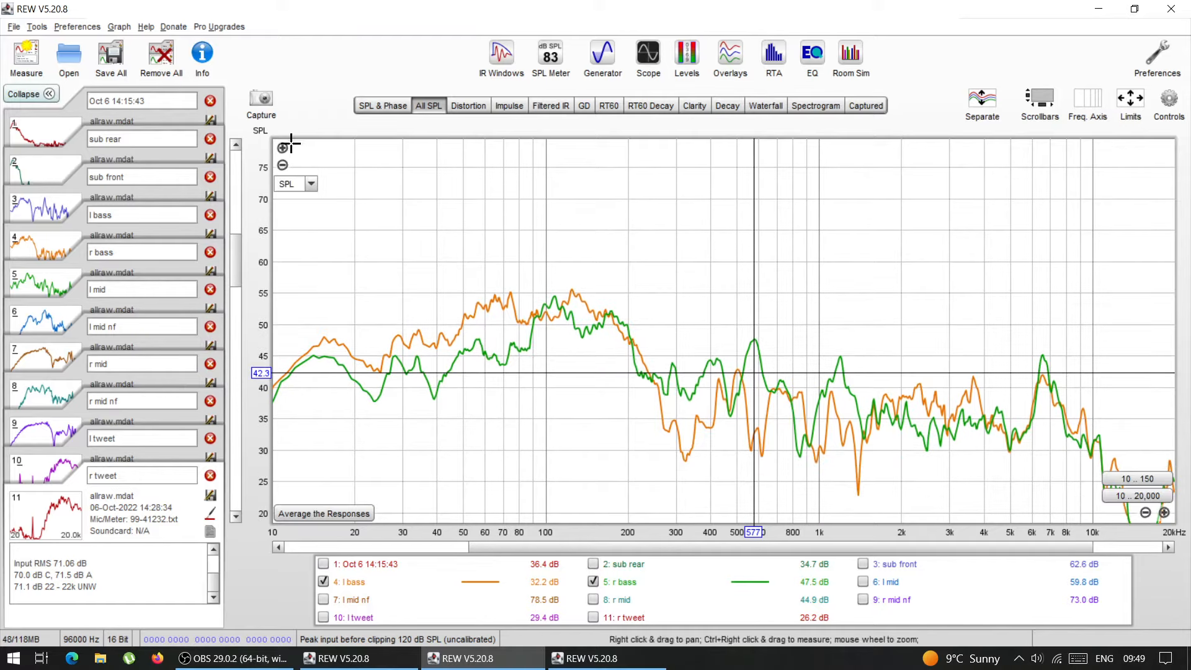
pyautogui.click(283, 148)
pyautogui.moveTo(240, 260); pyautogui.dragTo(240, 270)
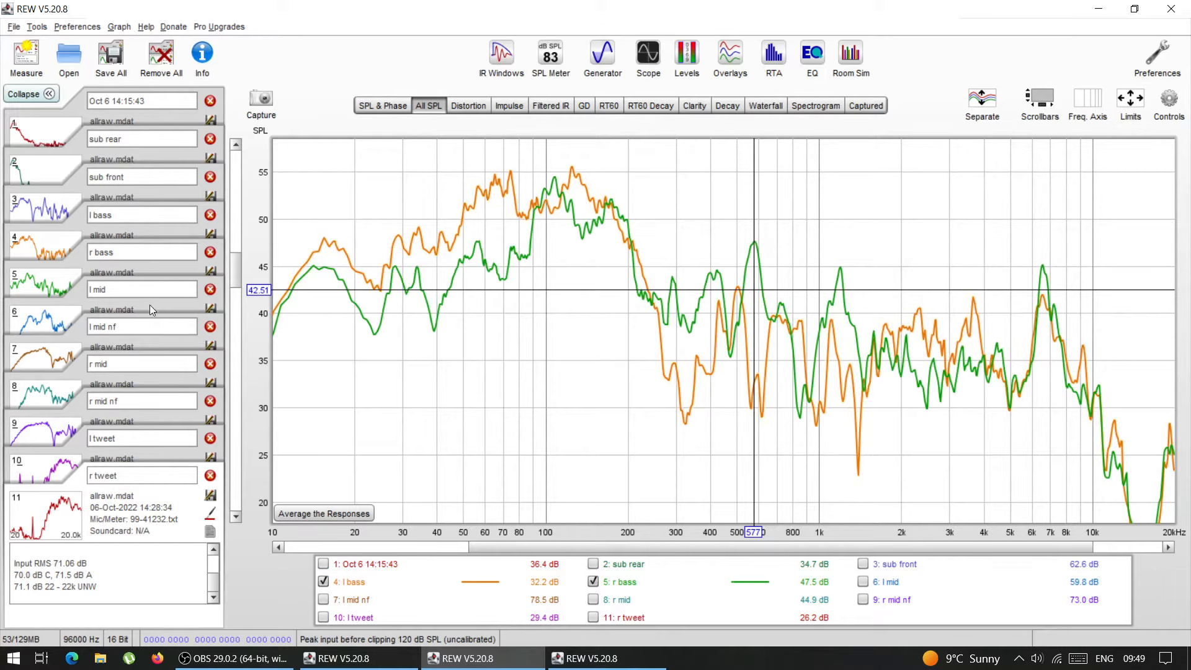
# Change the l bass measurement's trace colour to a pinkish red swatch
pyautogui.click(45, 253)
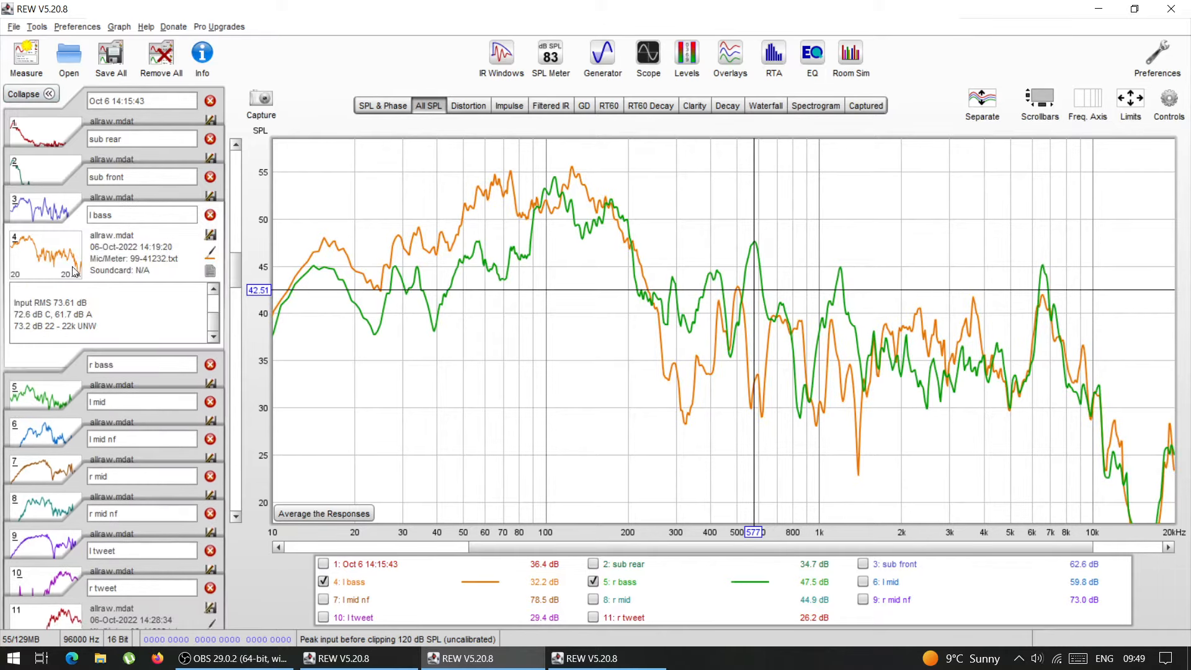
pyautogui.click(212, 254)
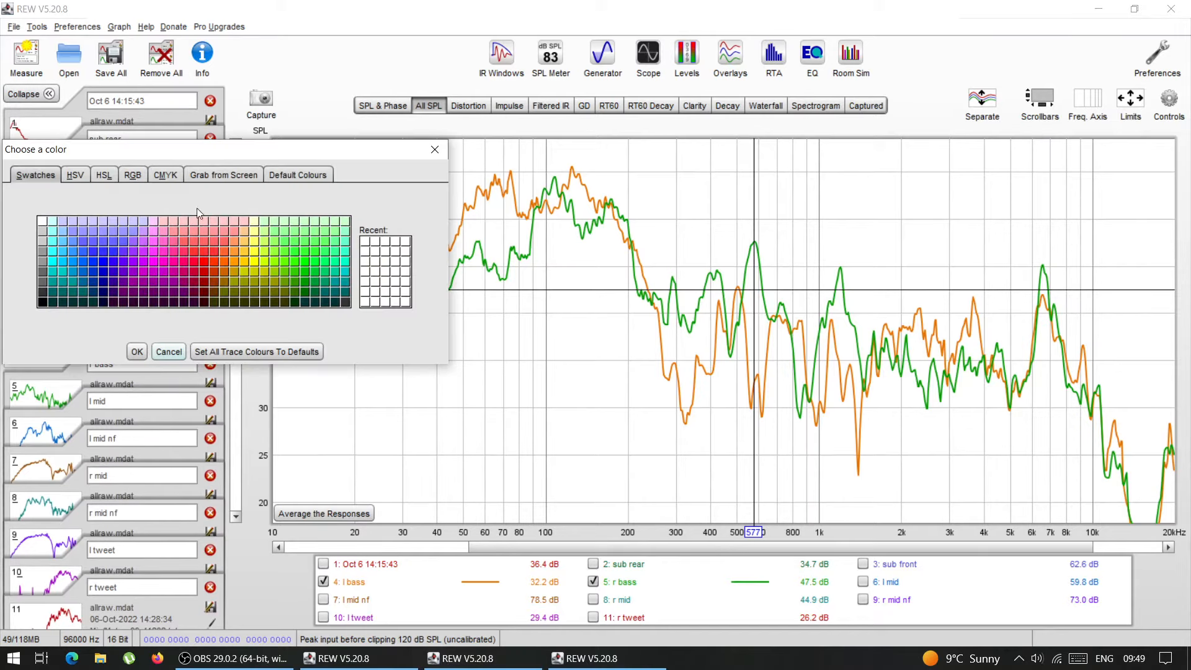
pyautogui.click(195, 267)
pyautogui.click(137, 357)
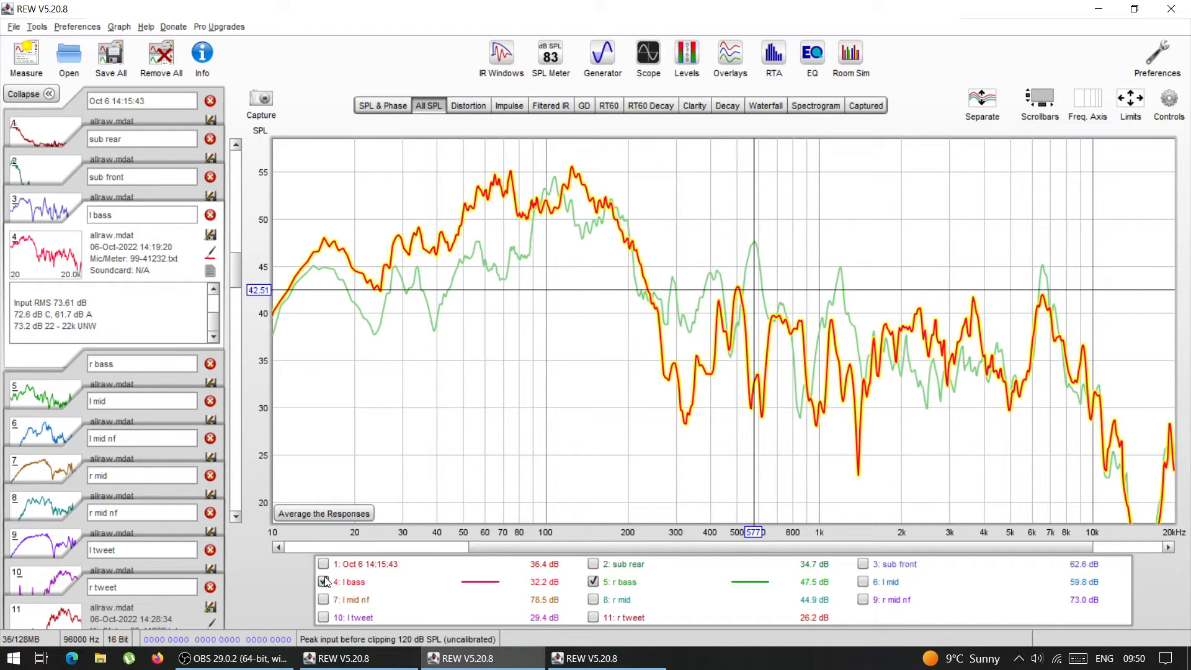
# Hide the r bass trace and show the Oct 6 14:15:43 trace alongside l bass, with both peaks in view
pyautogui.click(593, 582)
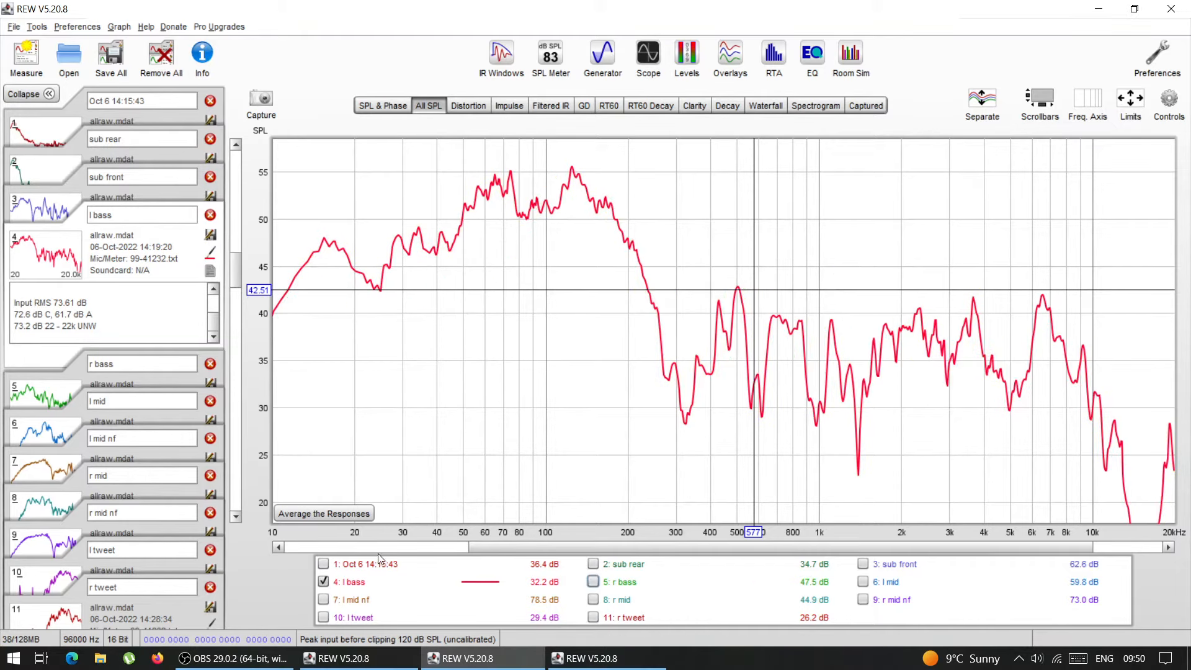
pyautogui.click(323, 564)
pyautogui.moveTo(234, 274); pyautogui.dragTo(232, 259)
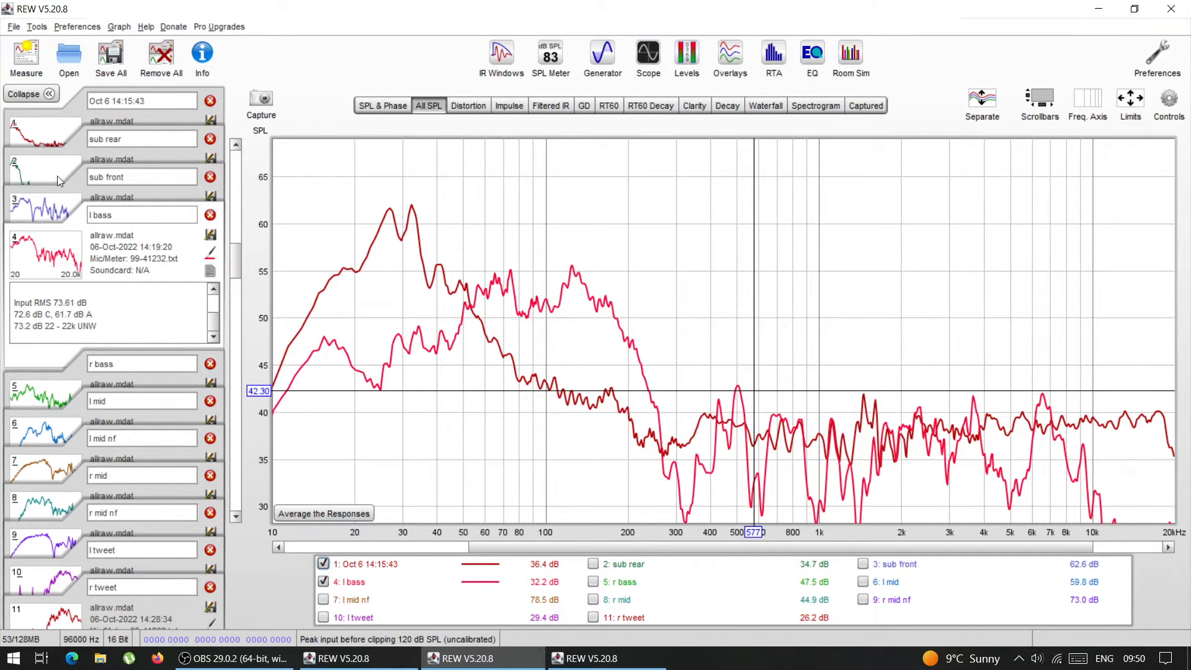
# Recolour the Oct 6 14:15:43 measurement's trace, trying a turquoise swatch before settling on a mid-blue one
pyautogui.click(57, 140)
pyautogui.click(211, 139)
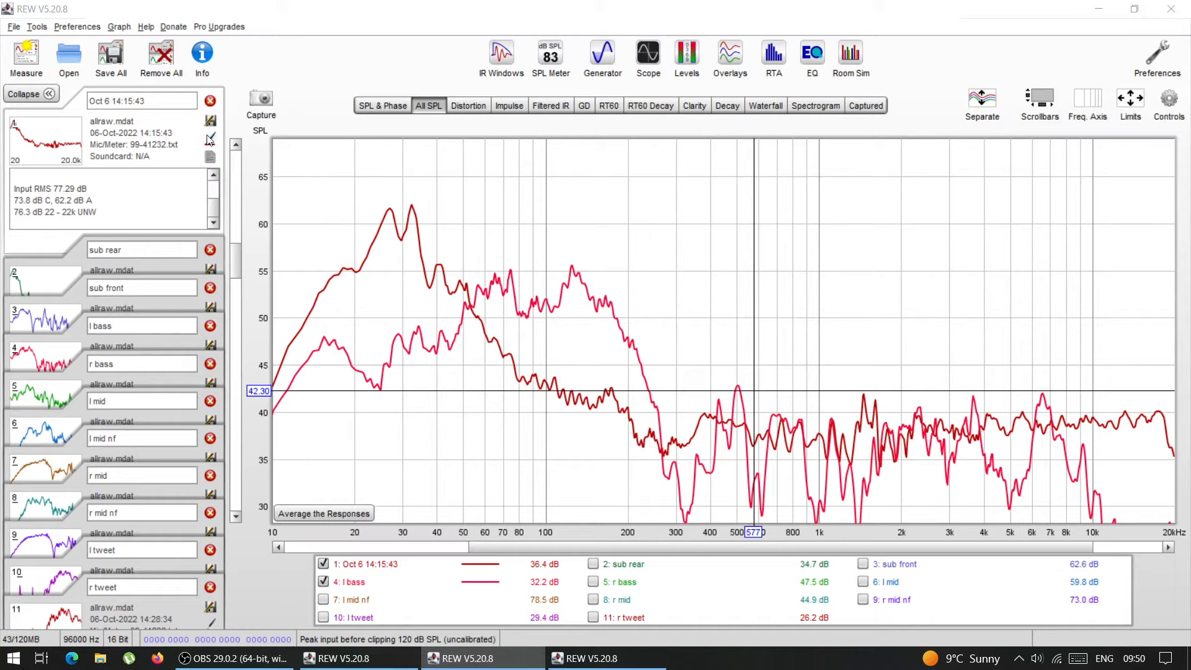
pyautogui.click(345, 147)
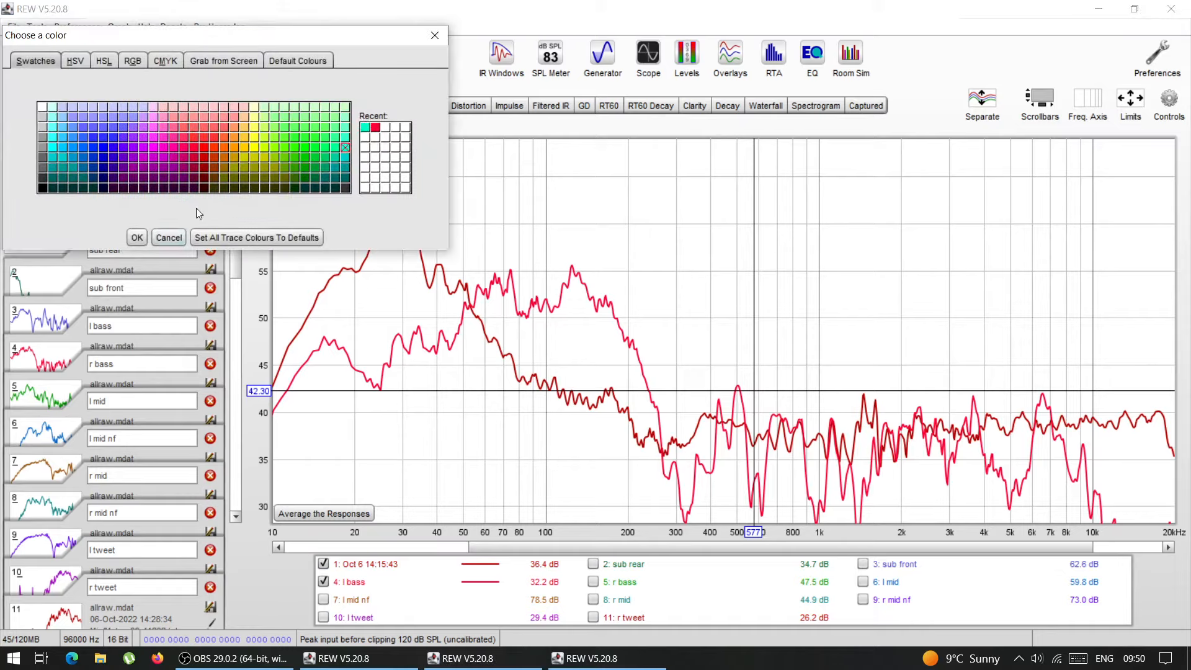
pyautogui.click(136, 237)
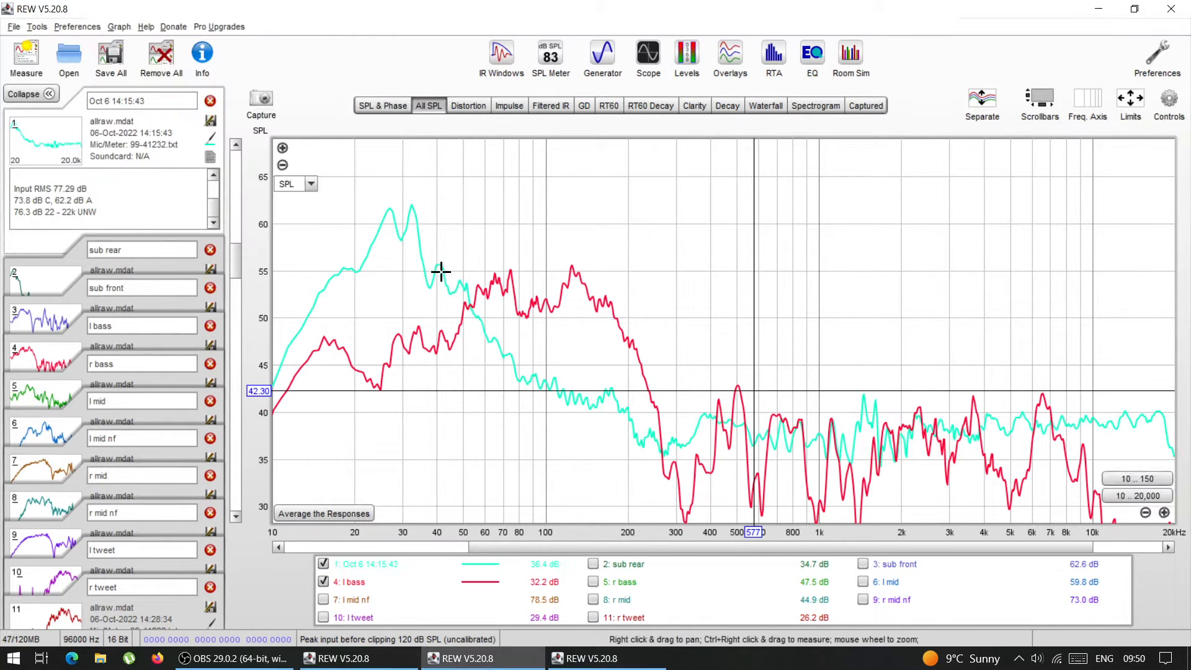
pyautogui.click(210, 139)
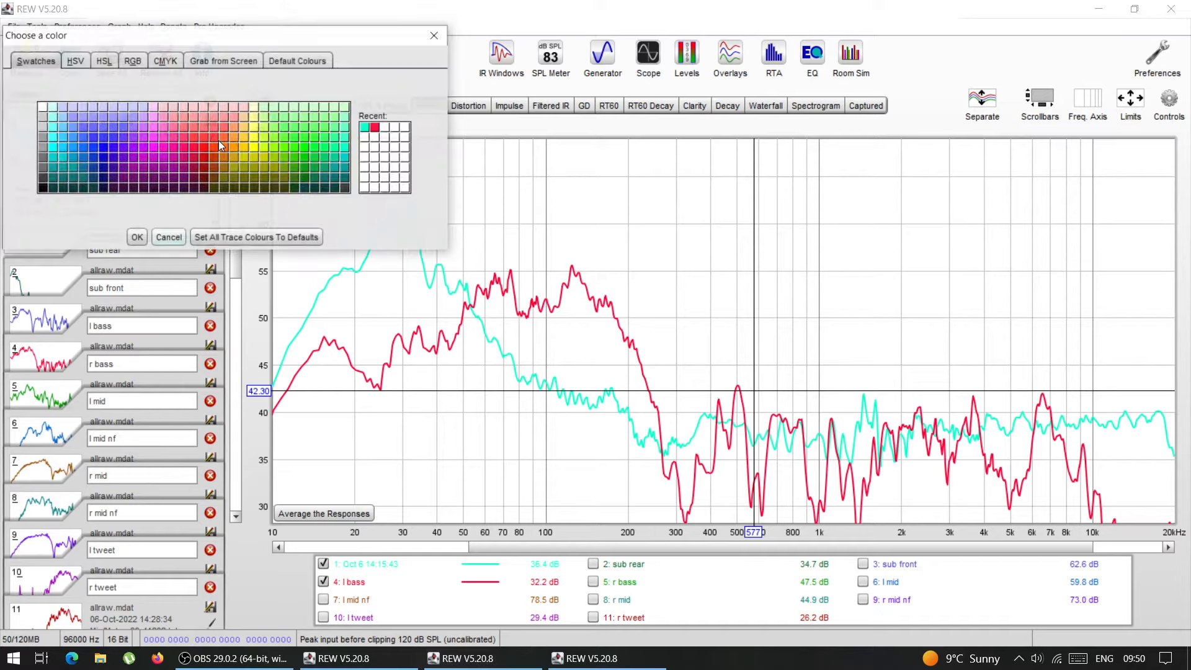
pyautogui.click(81, 159)
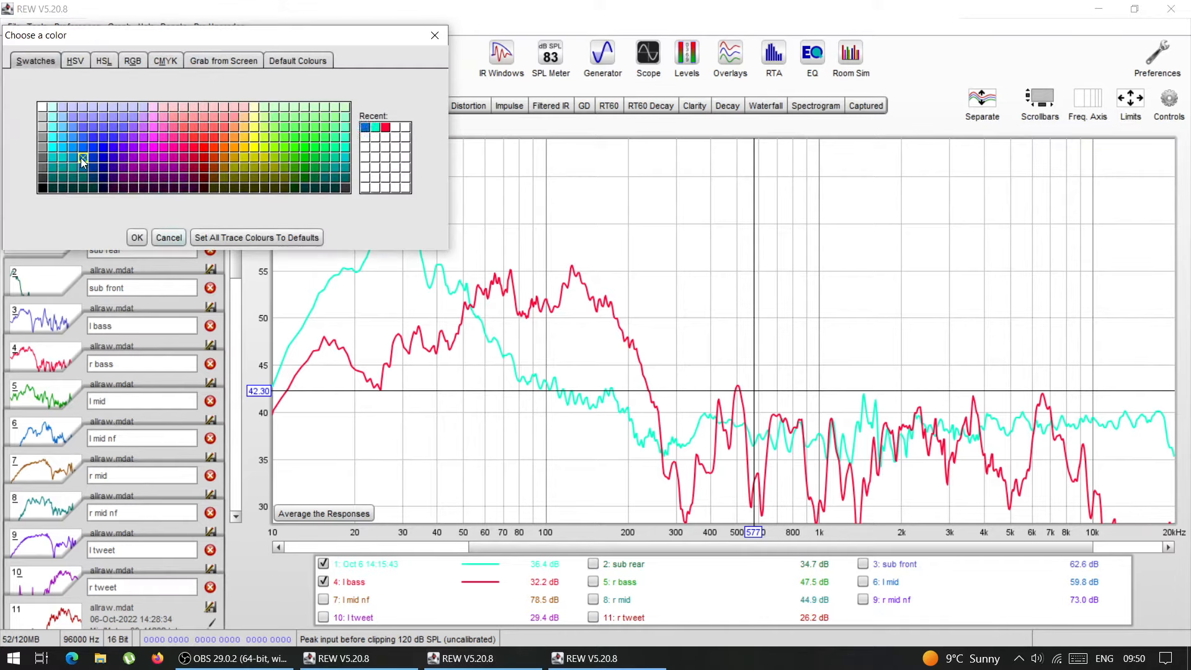
pyautogui.click(136, 238)
pyautogui.click(824, 290)
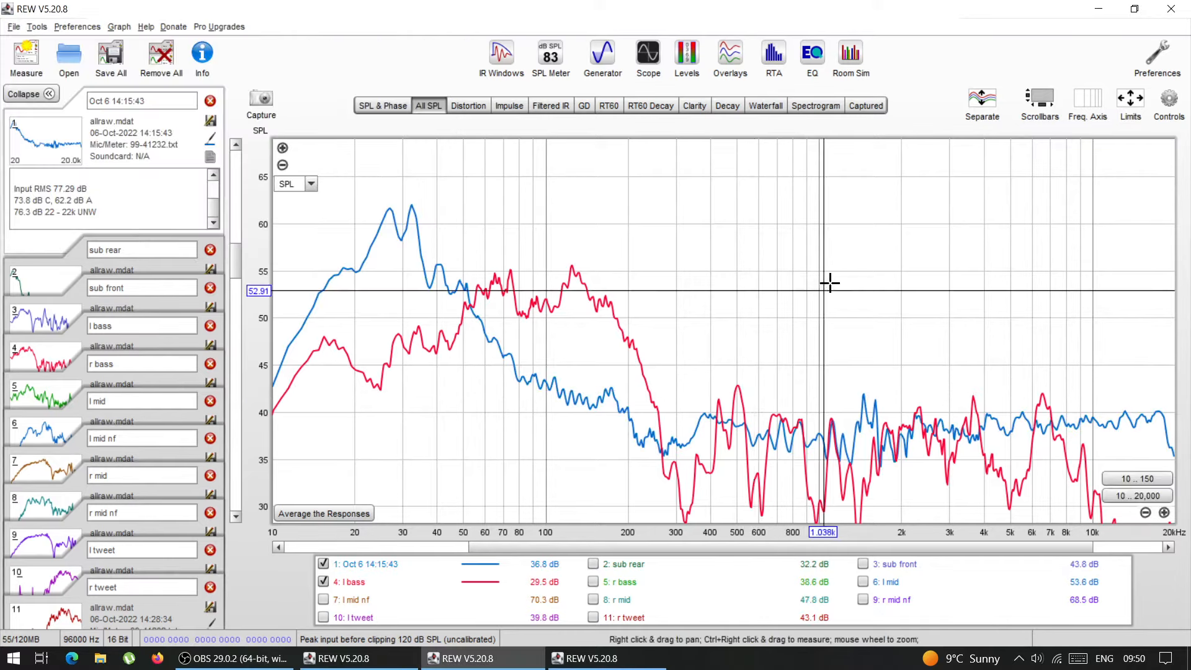
pyautogui.click(537, 387)
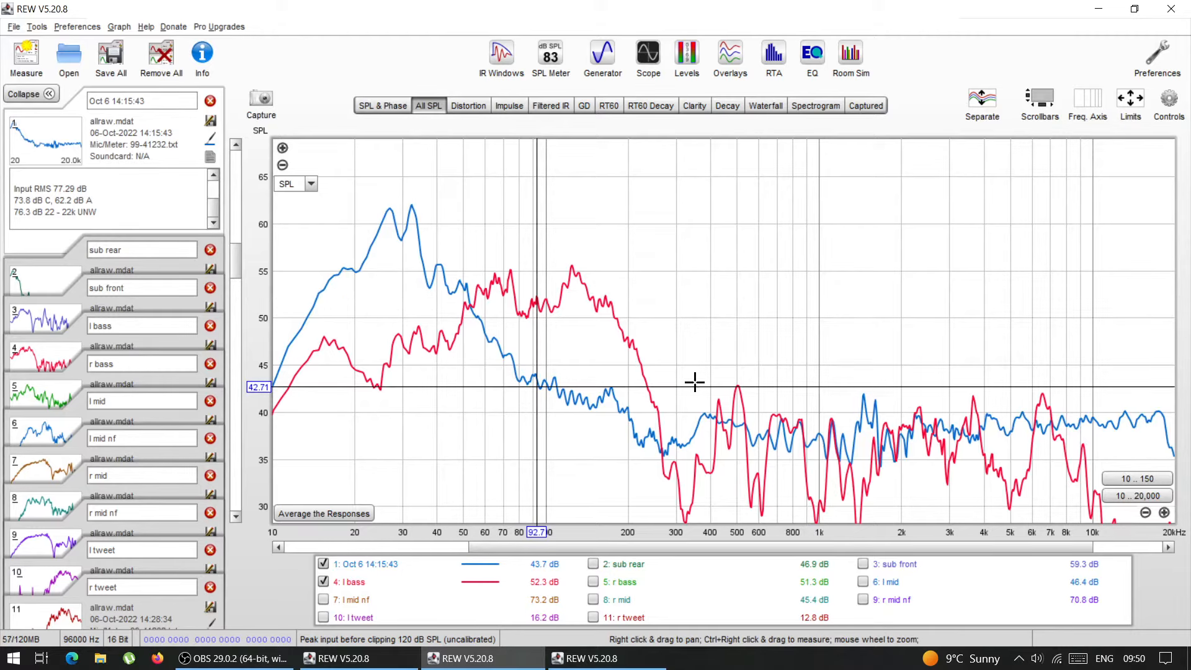
# Open the save dialogs for the Oct 6 14:15:43 measurement and for all measurements, closing each without saving
pyautogui.click(210, 121)
pyautogui.moveTo(420, 441); pyautogui.dragTo(351, 435)
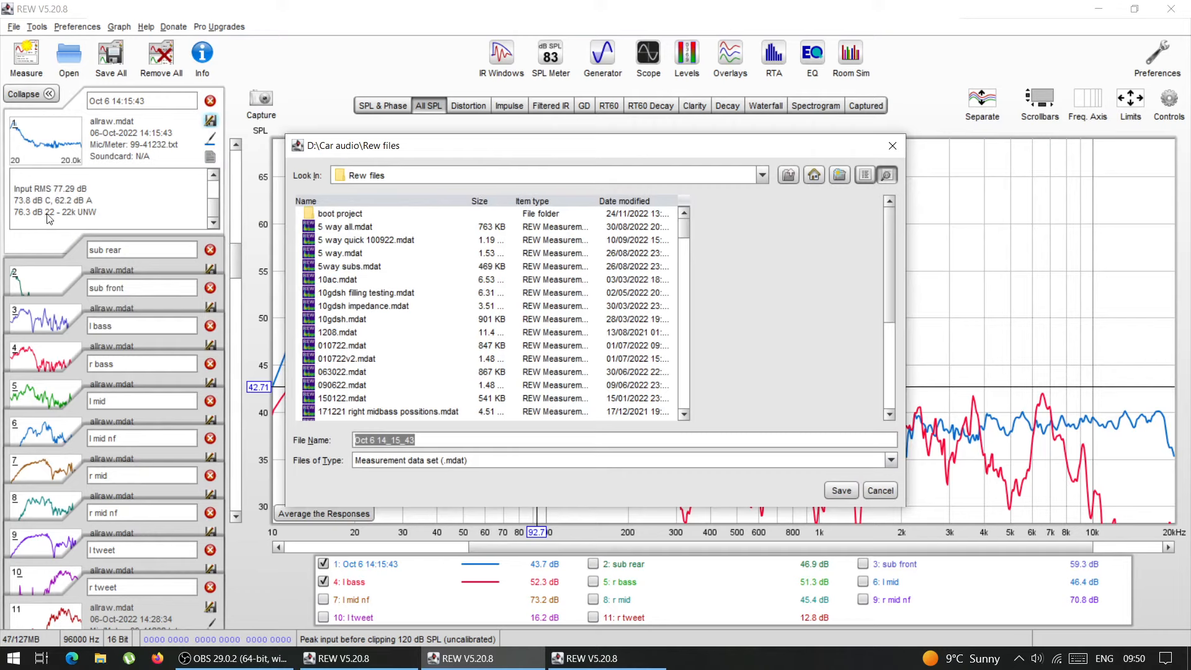
pyautogui.click(893, 146)
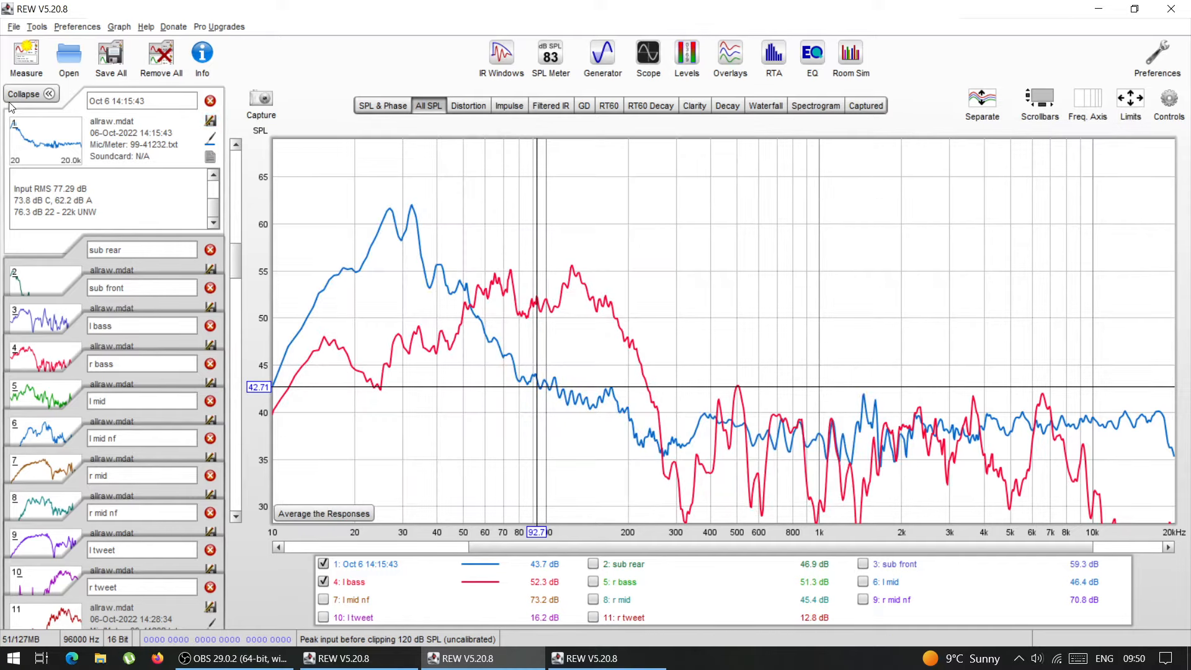
pyautogui.click(113, 56)
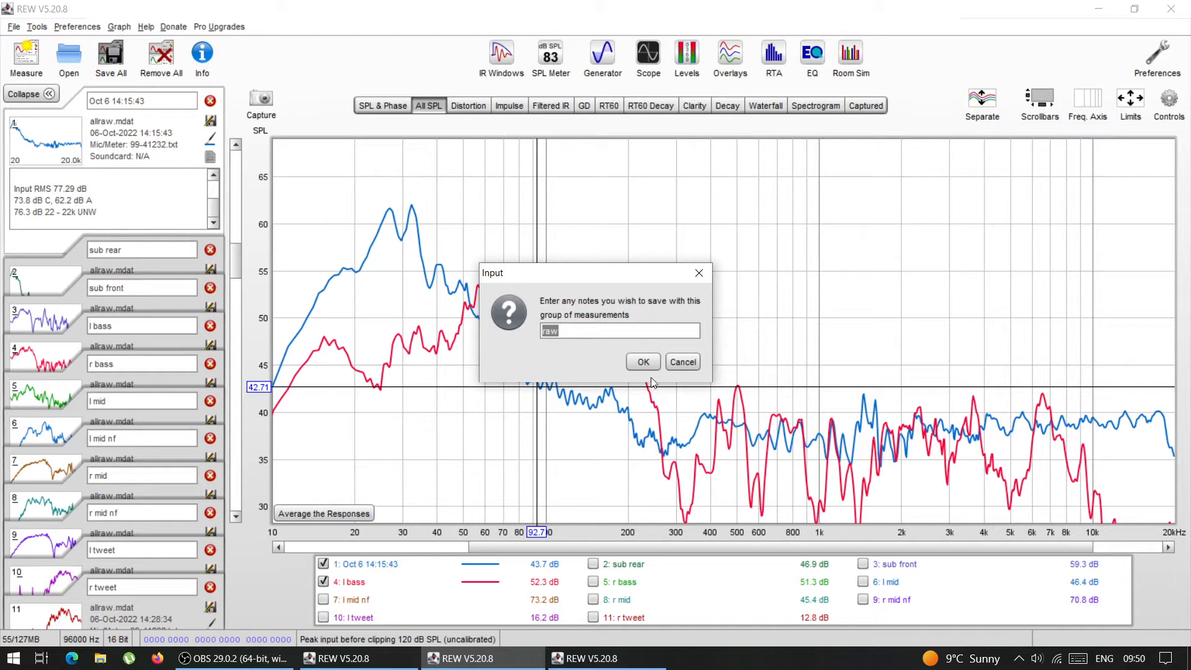
pyautogui.click(643, 362)
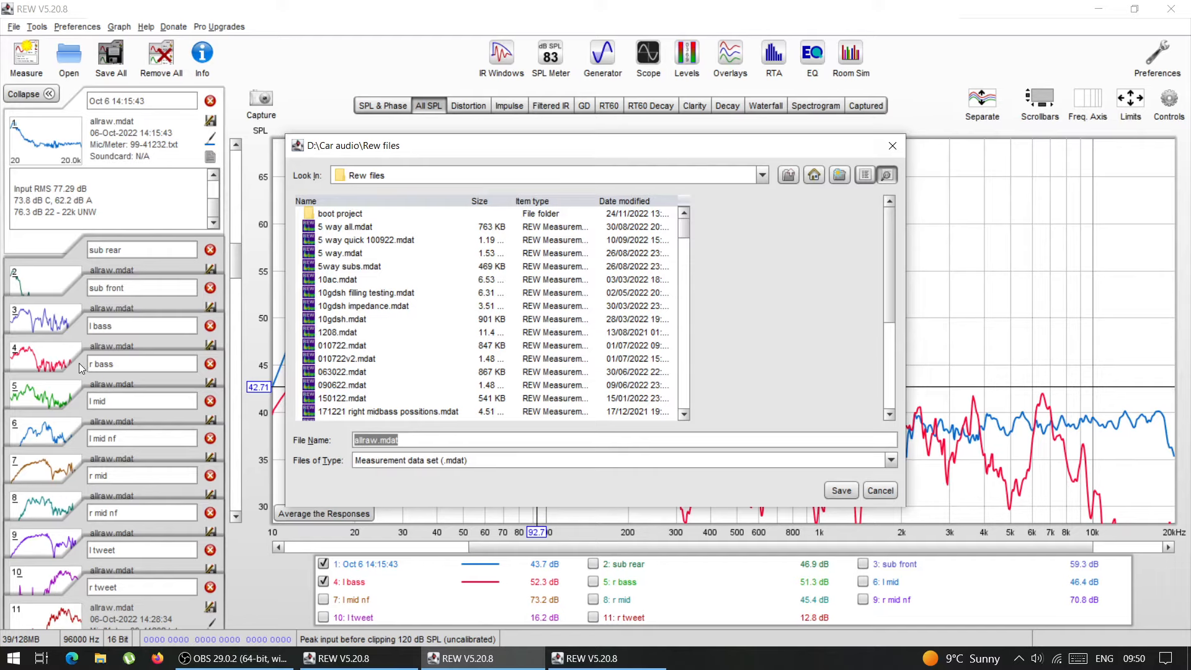
pyautogui.click(892, 146)
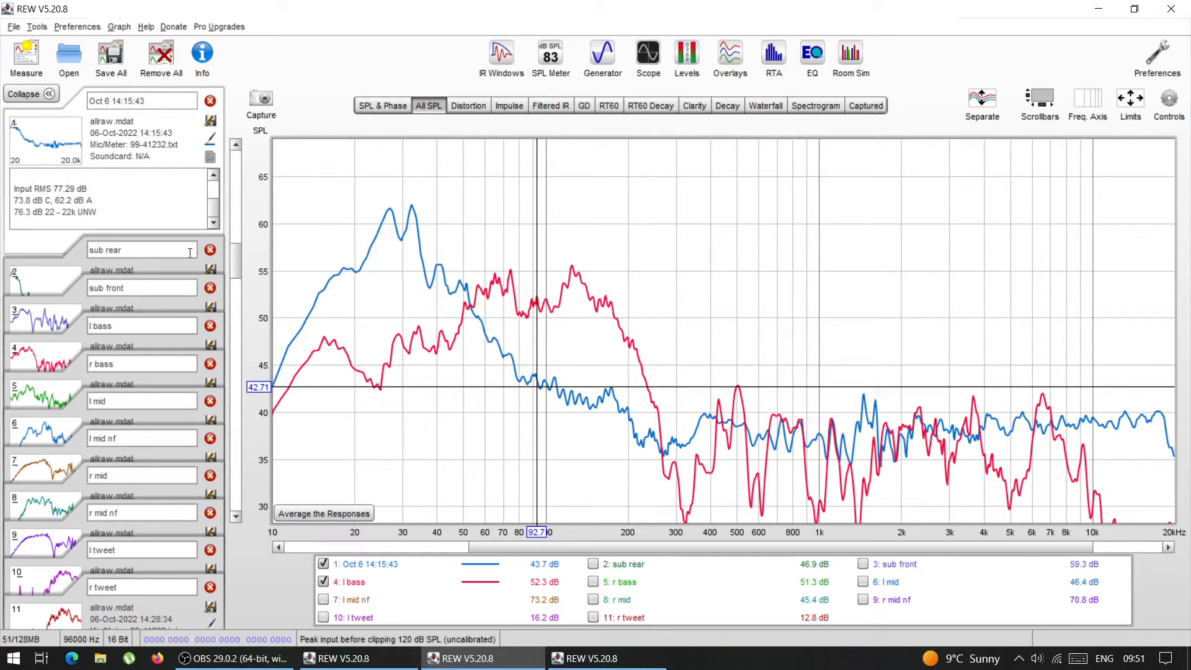
# Step through the saved measurements from l bass down to r tweet to examine their details
pyautogui.click(54, 353)
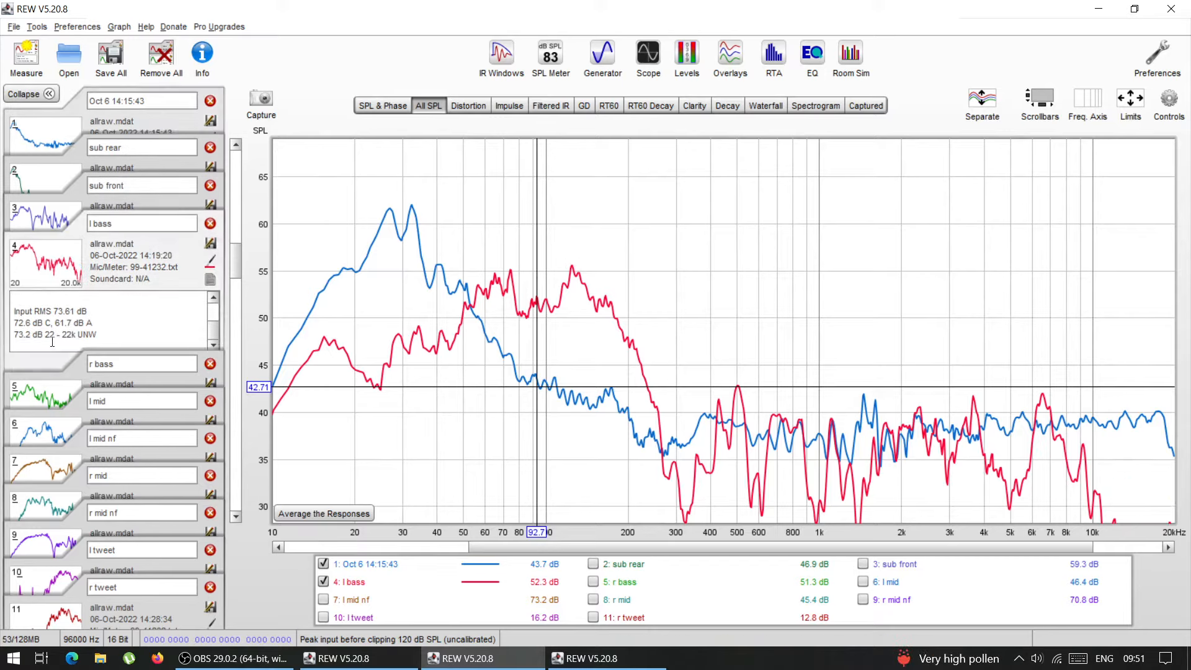
pyautogui.click(39, 414)
pyautogui.click(44, 444)
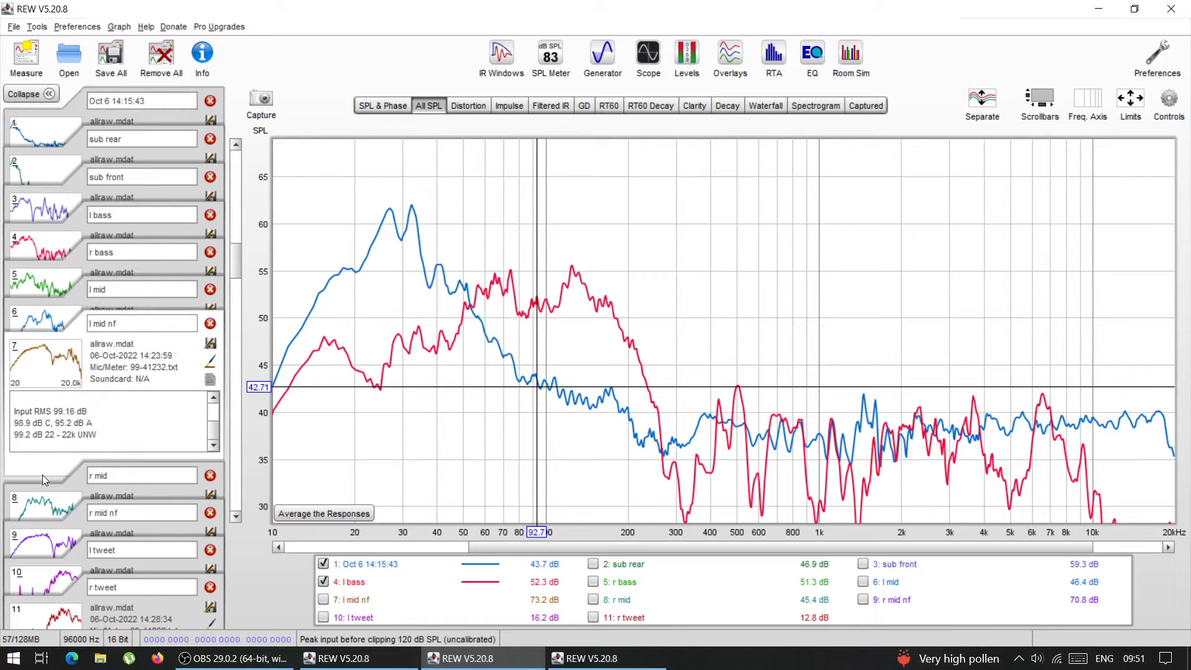
pyautogui.click(44, 479)
pyautogui.click(47, 516)
pyautogui.click(49, 552)
pyautogui.click(46, 593)
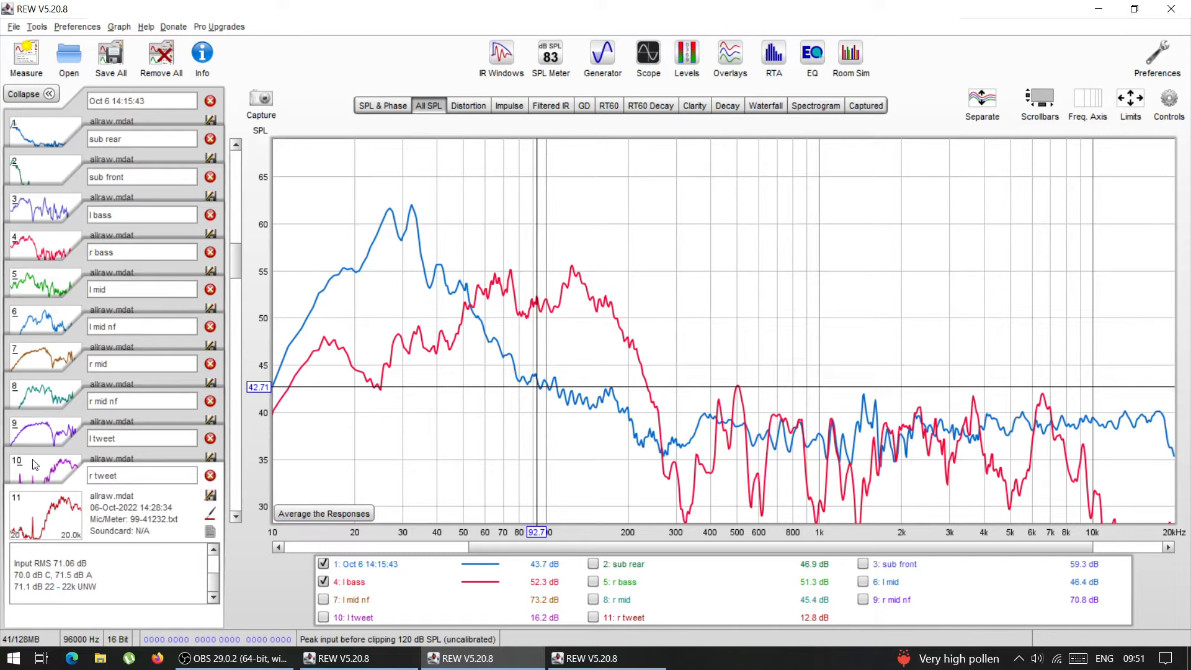
# Set the maximum number of measurements to 100 in the View preferences
pyautogui.click(1160, 54)
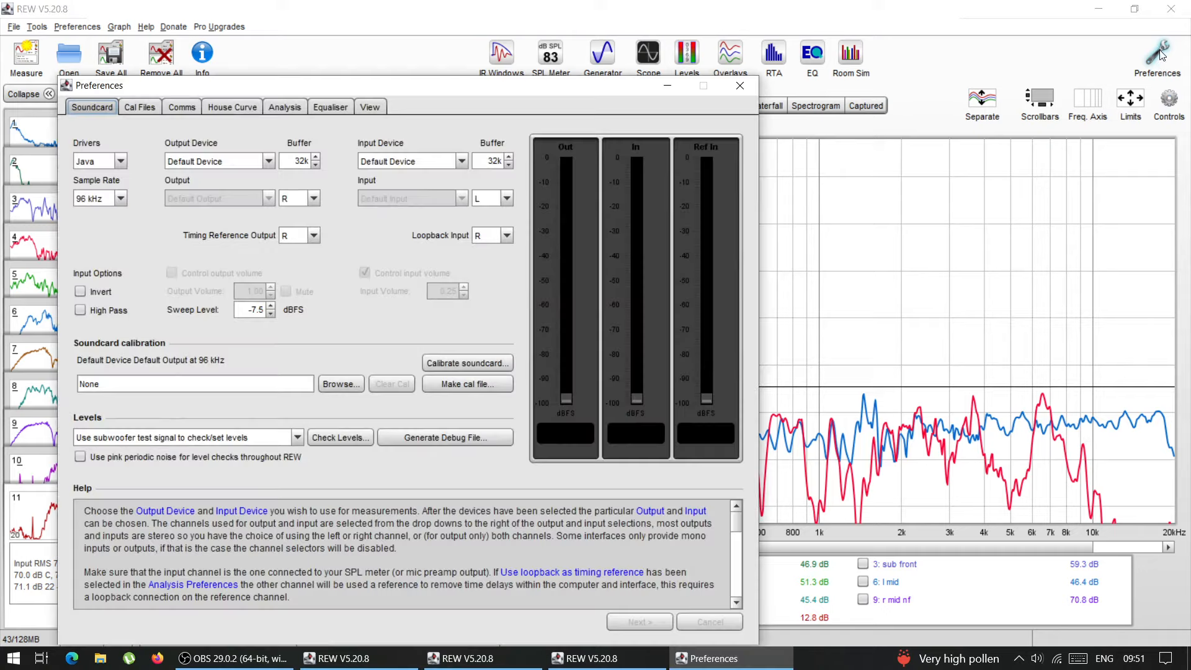
pyautogui.click(368, 110)
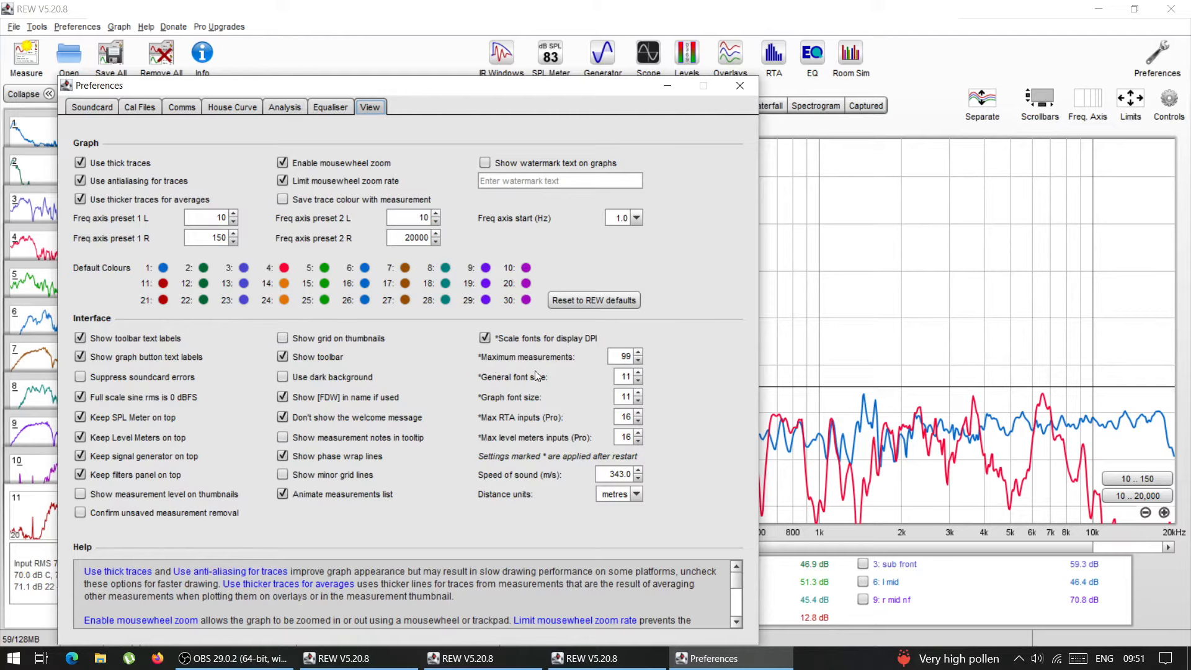
pyautogui.doubleClick(617, 356)
pyautogui.click(638, 353)
pyautogui.click(493, 402)
pyautogui.moveTo(484, 87); pyautogui.dragTo(573, 41)
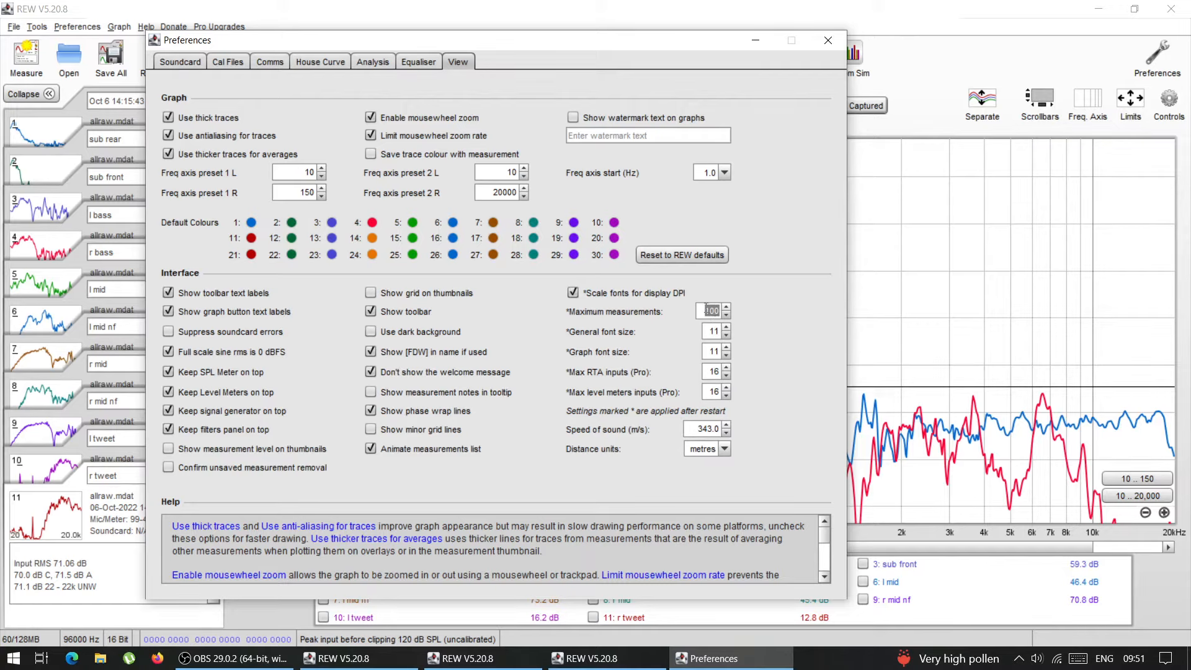
pyautogui.click(829, 39)
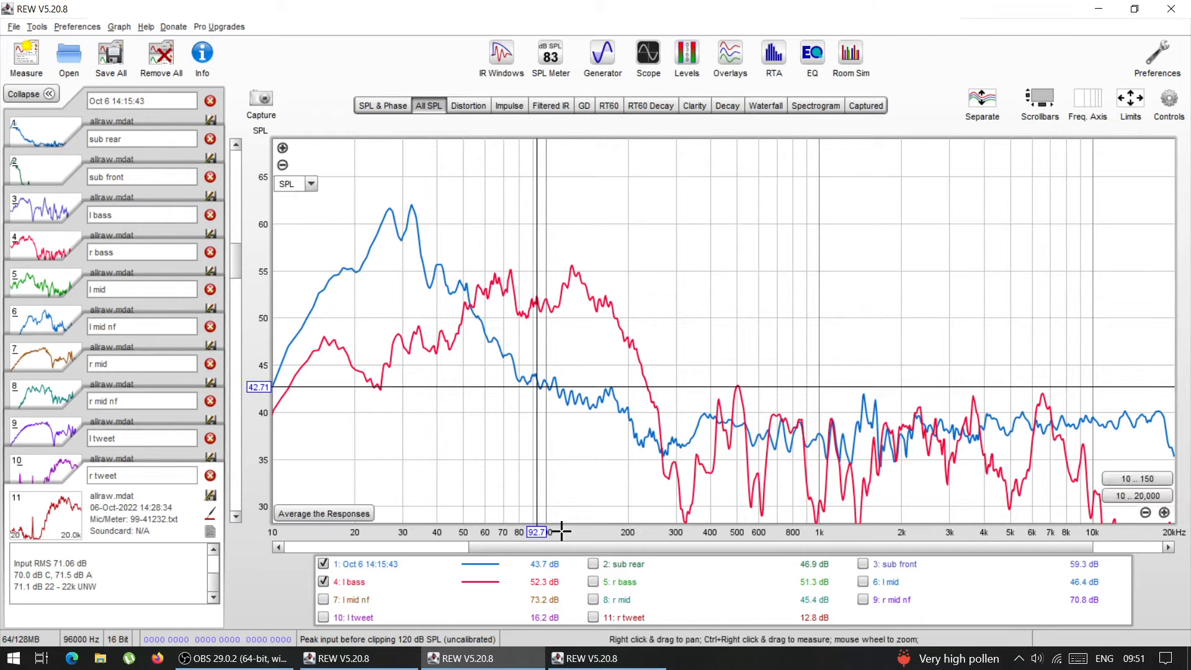
# Hide the Oct 6 14:15:43 trace and show only the l bass and r bass traces on the graph
pyautogui.click(593, 564)
pyautogui.click(593, 564)
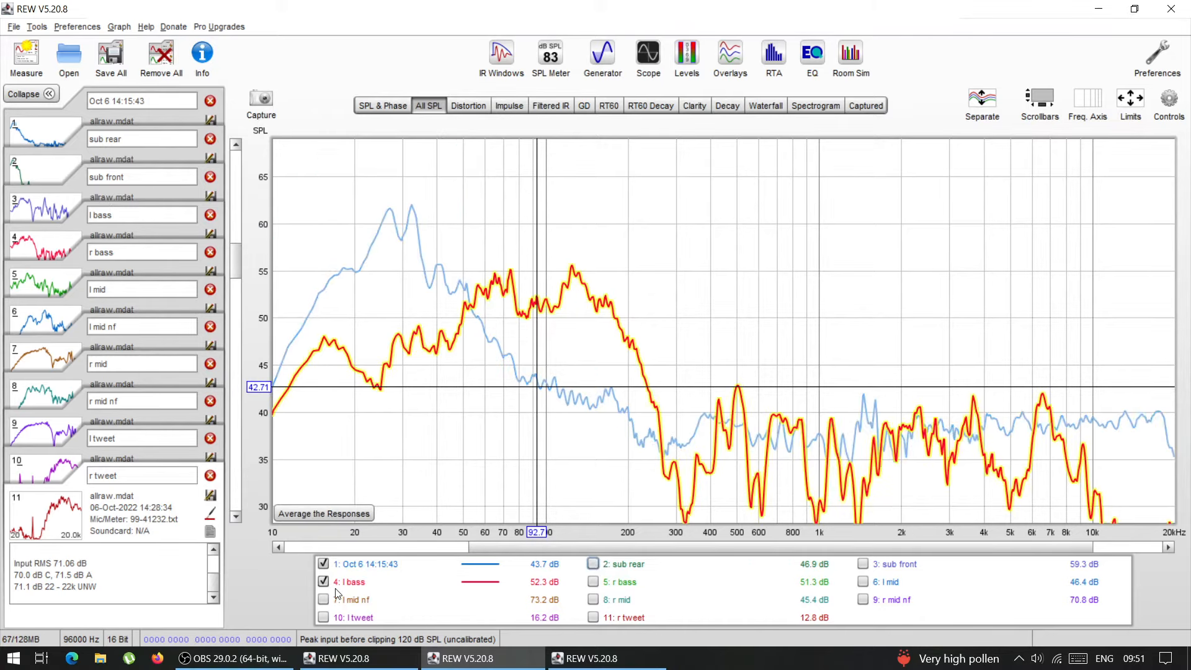
pyautogui.click(323, 564)
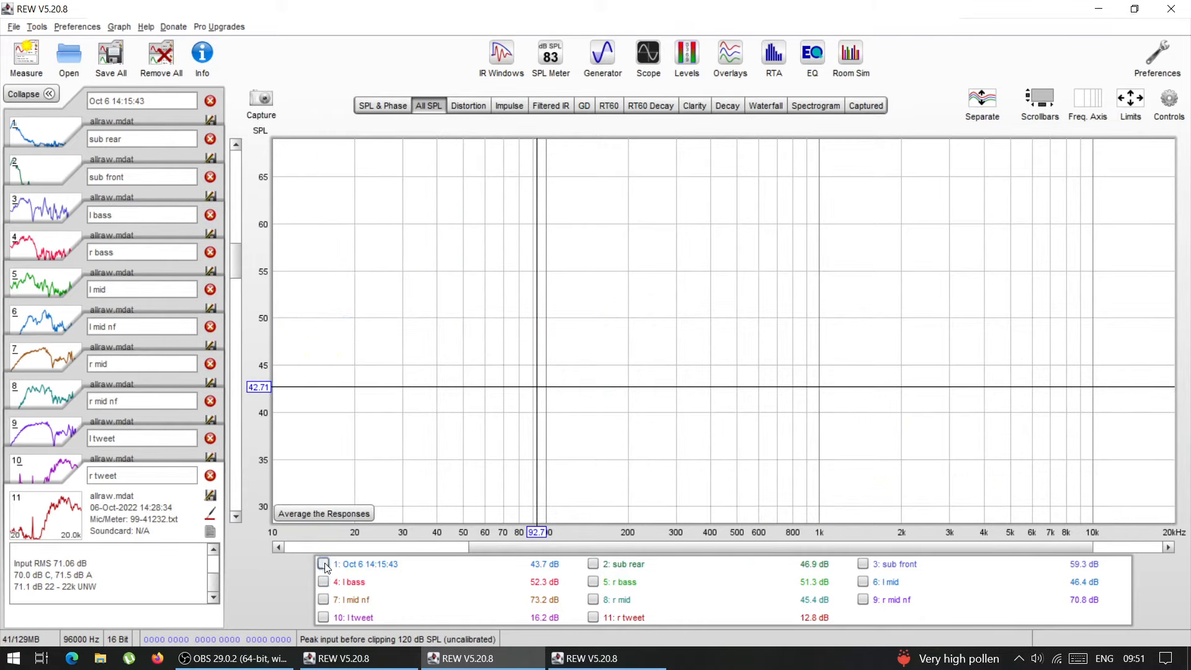
pyautogui.click(593, 581)
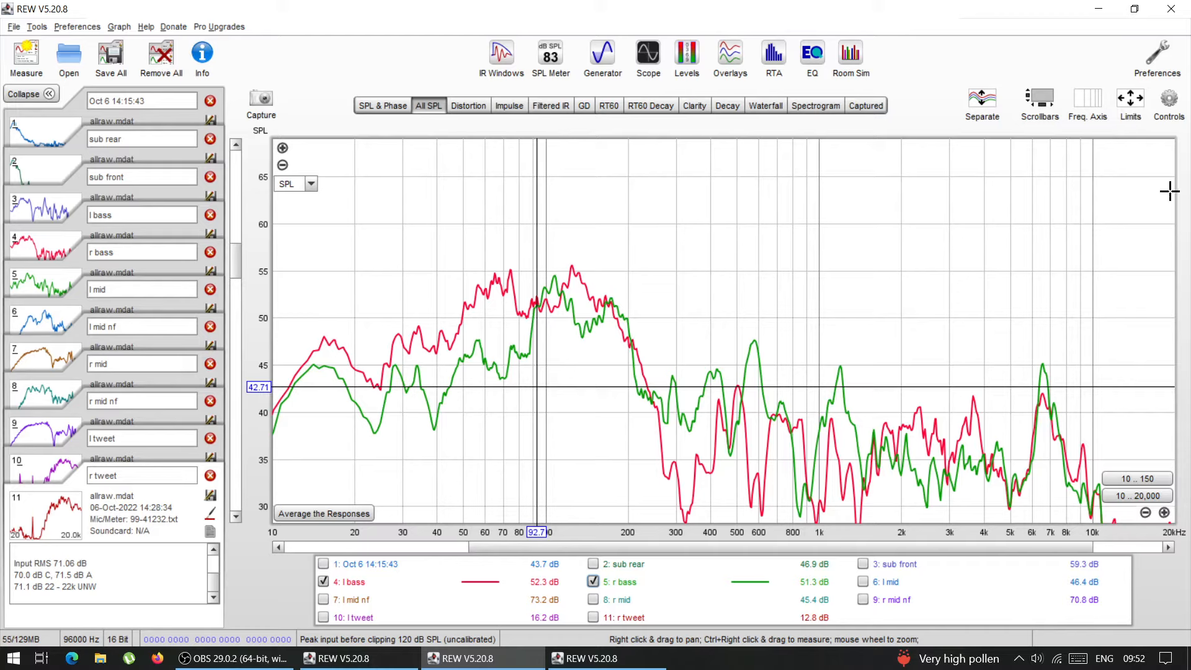
# Open the Measurement actions window from the graph controls and move it over an empty area of the graph
pyautogui.click(1175, 102)
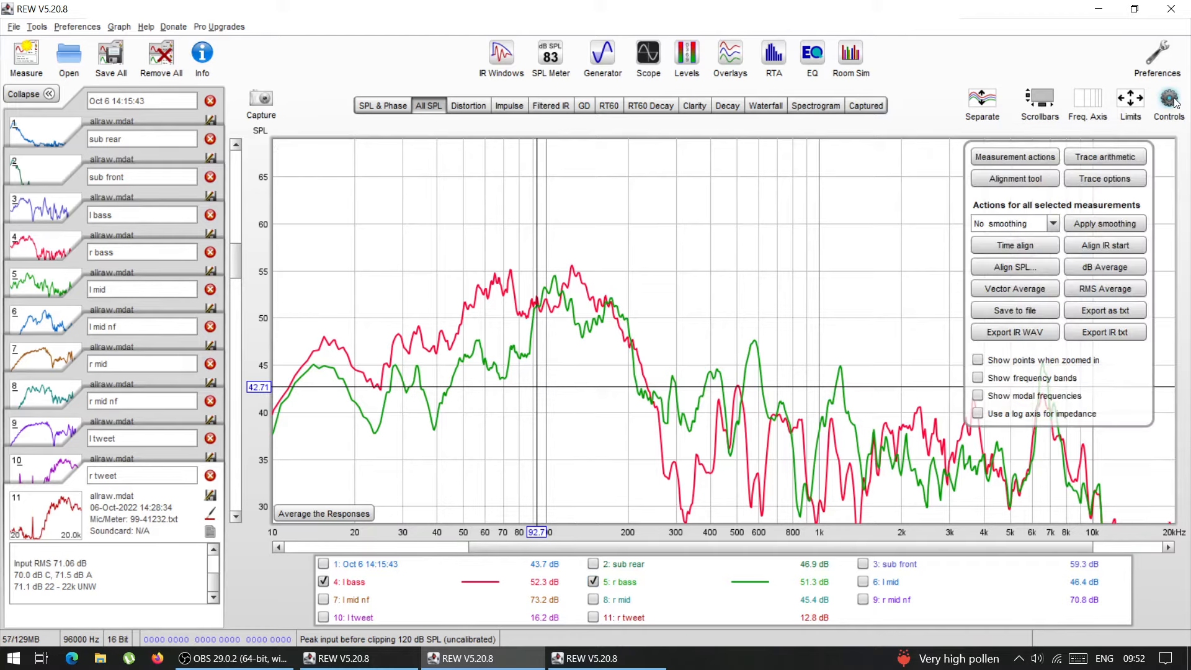
pyautogui.click(1028, 159)
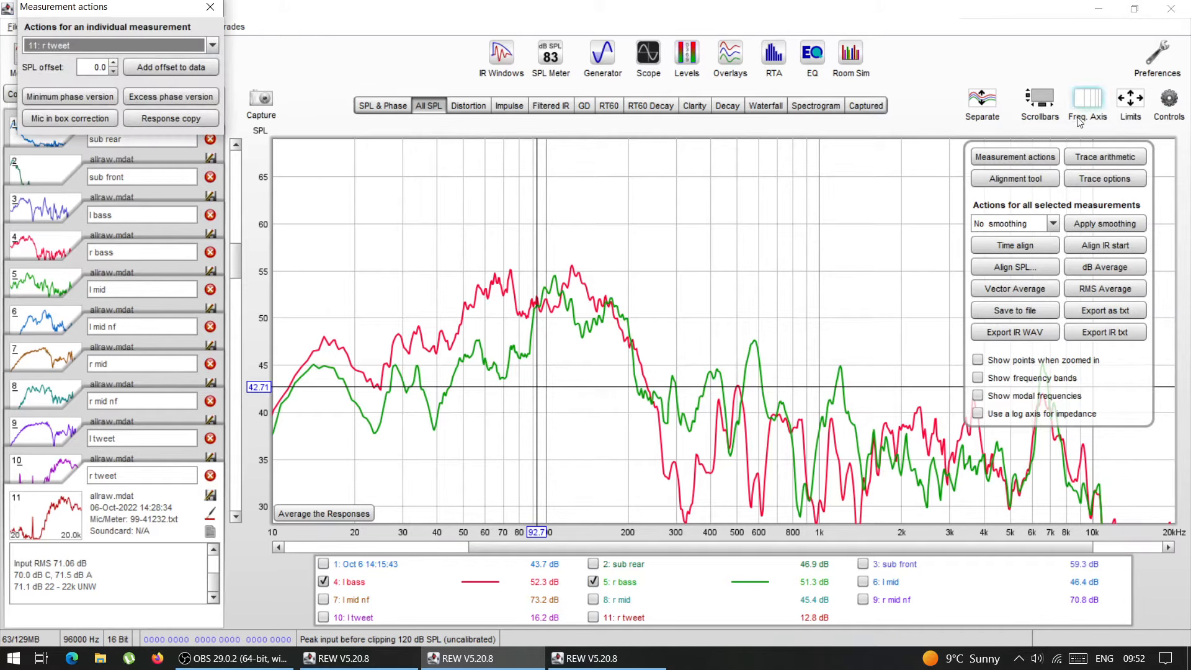
pyautogui.click(1157, 114)
pyautogui.moveTo(72, 9); pyautogui.dragTo(802, 149)
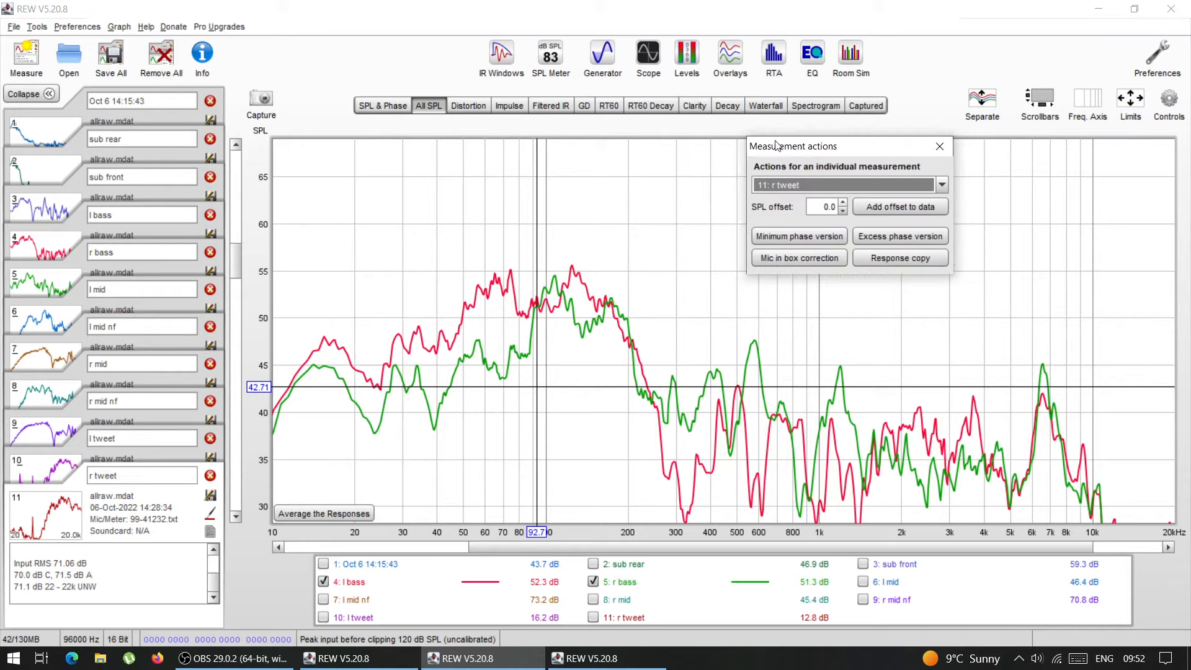
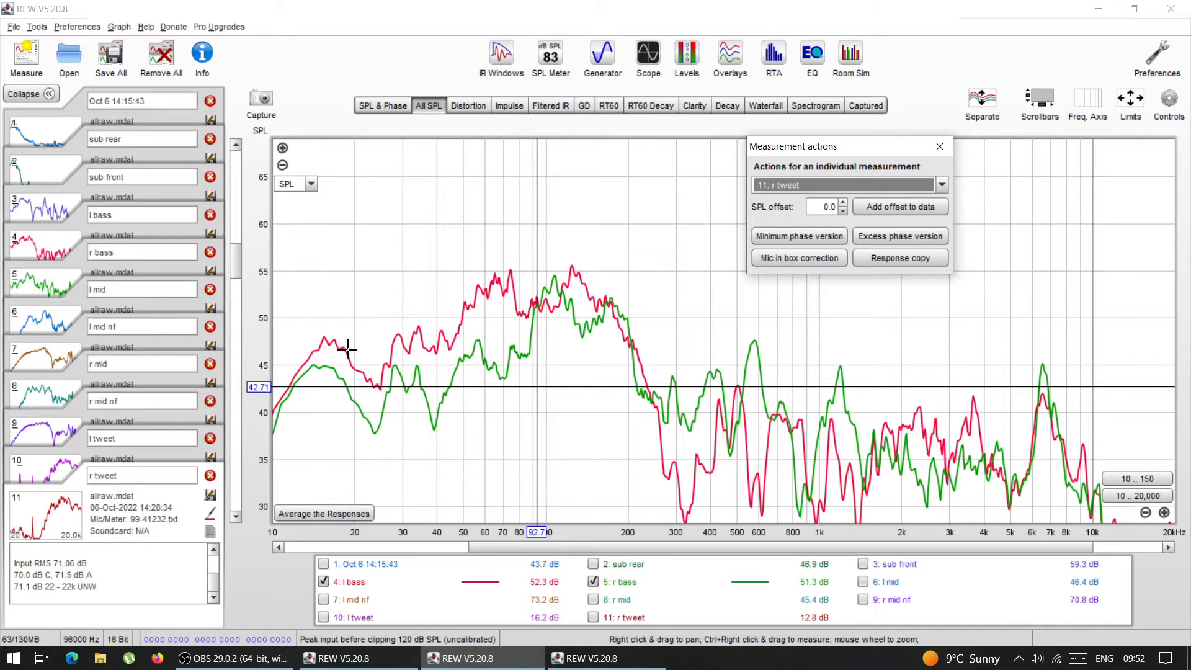
# Compare the two bass traces' peaks near 15 Hz and set the l bass SPL offset to -2.6 dB to line them up
pyautogui.click(321, 364)
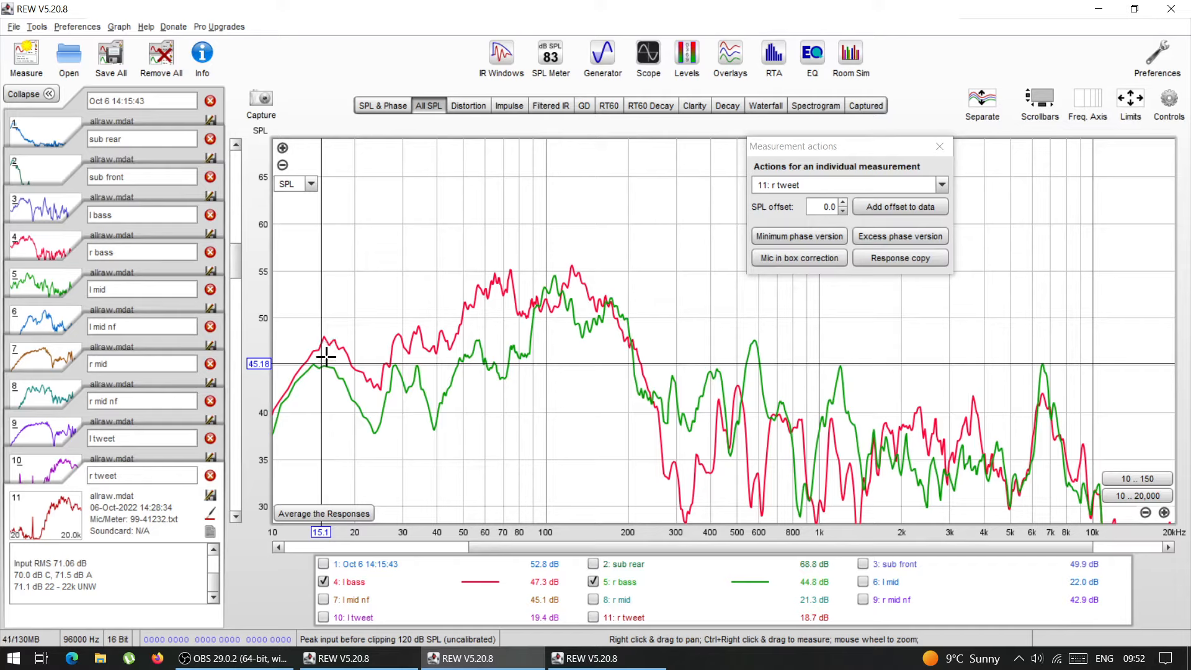
pyautogui.click(327, 341)
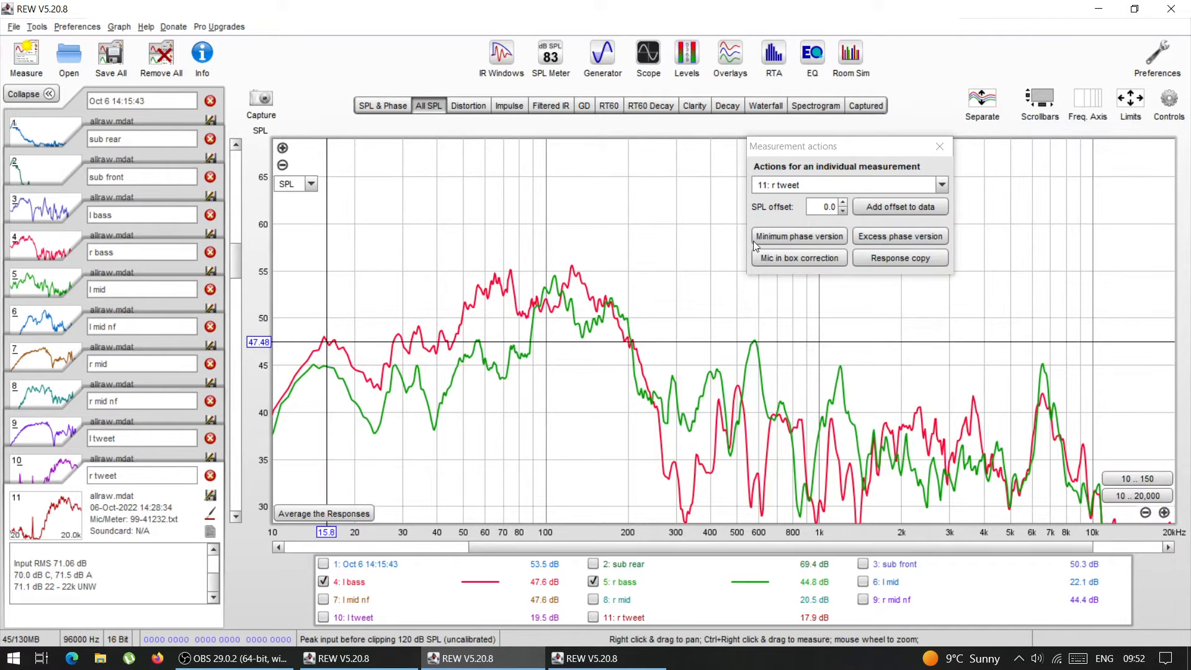
pyautogui.click(788, 186)
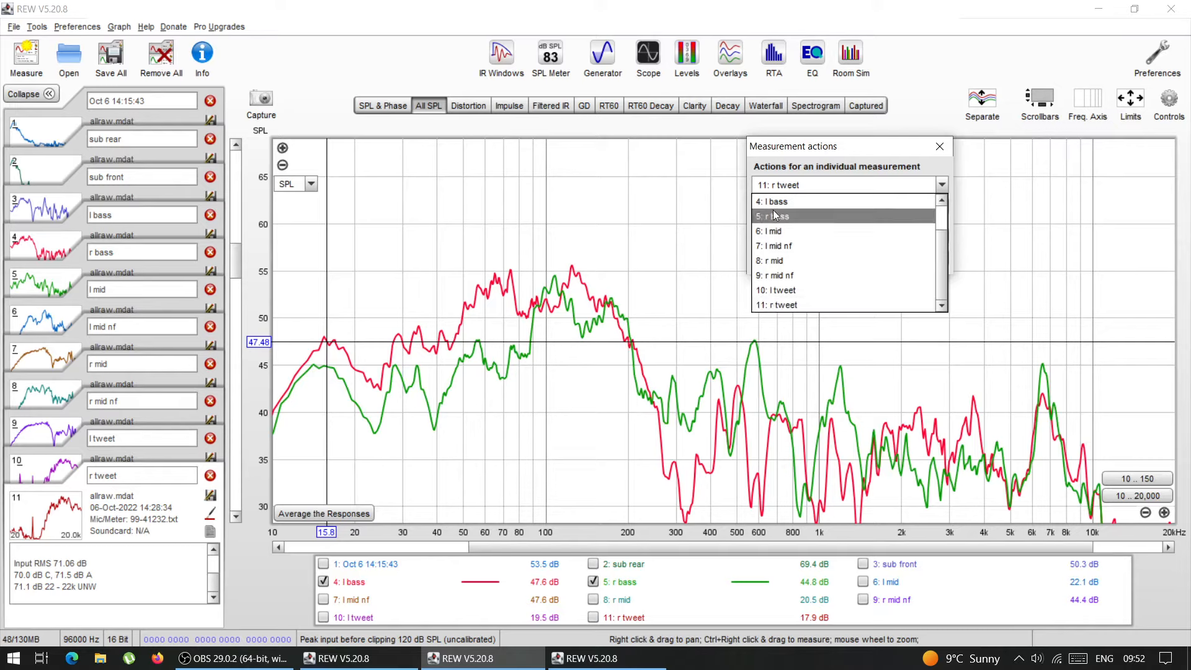
pyautogui.click(772, 203)
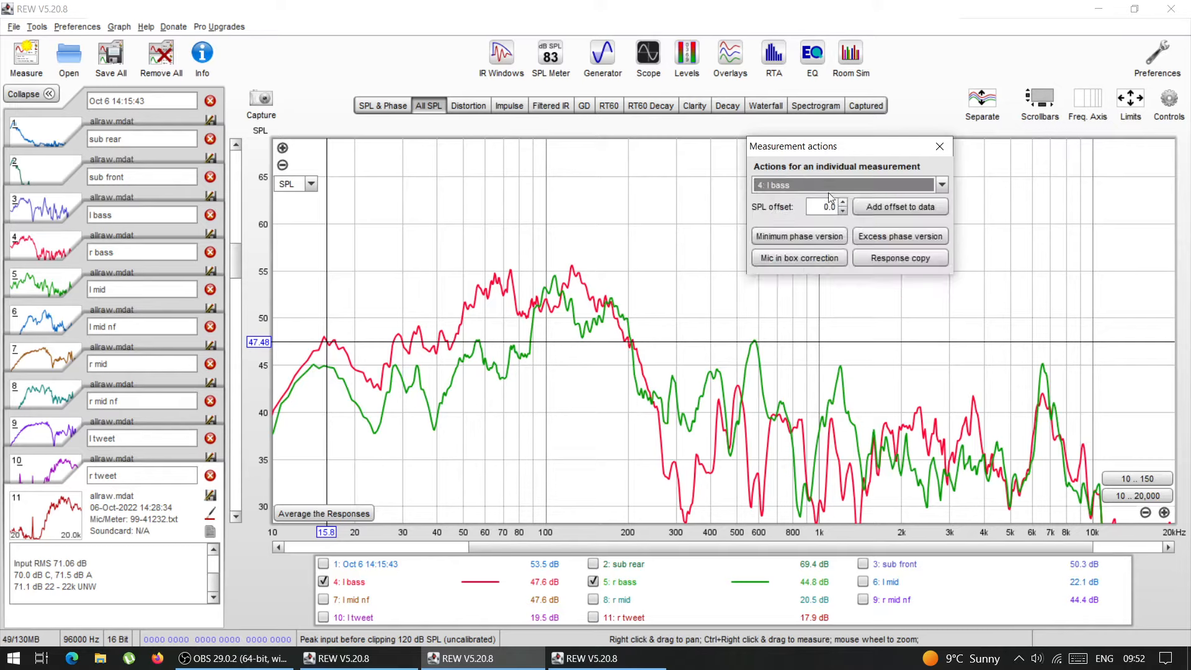
pyautogui.click(842, 212)
pyautogui.click(843, 212)
pyautogui.click(843, 213)
pyautogui.click(843, 214)
pyautogui.click(843, 213)
pyautogui.click(842, 213)
pyautogui.click(843, 212)
pyautogui.click(843, 212)
pyautogui.click(843, 211)
pyautogui.click(842, 212)
pyautogui.click(842, 211)
pyautogui.click(842, 211)
pyautogui.click(843, 210)
pyautogui.click(843, 211)
pyautogui.click(843, 211)
pyautogui.click(842, 213)
pyautogui.click(842, 212)
pyautogui.click(843, 212)
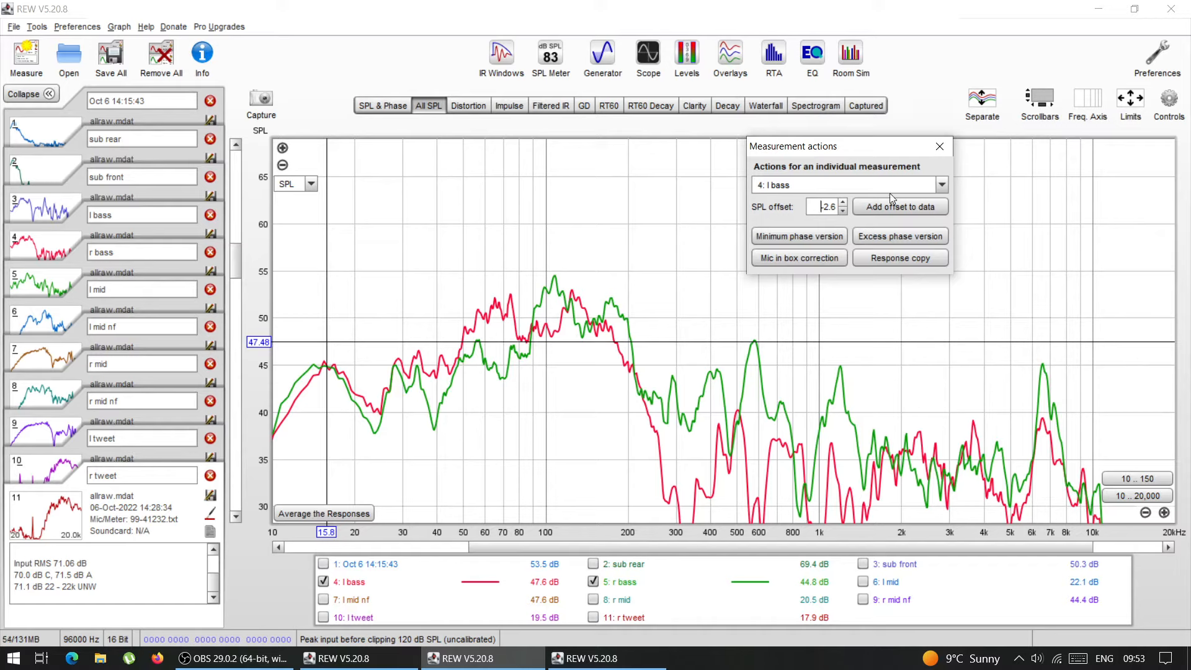
pyautogui.click(931, 149)
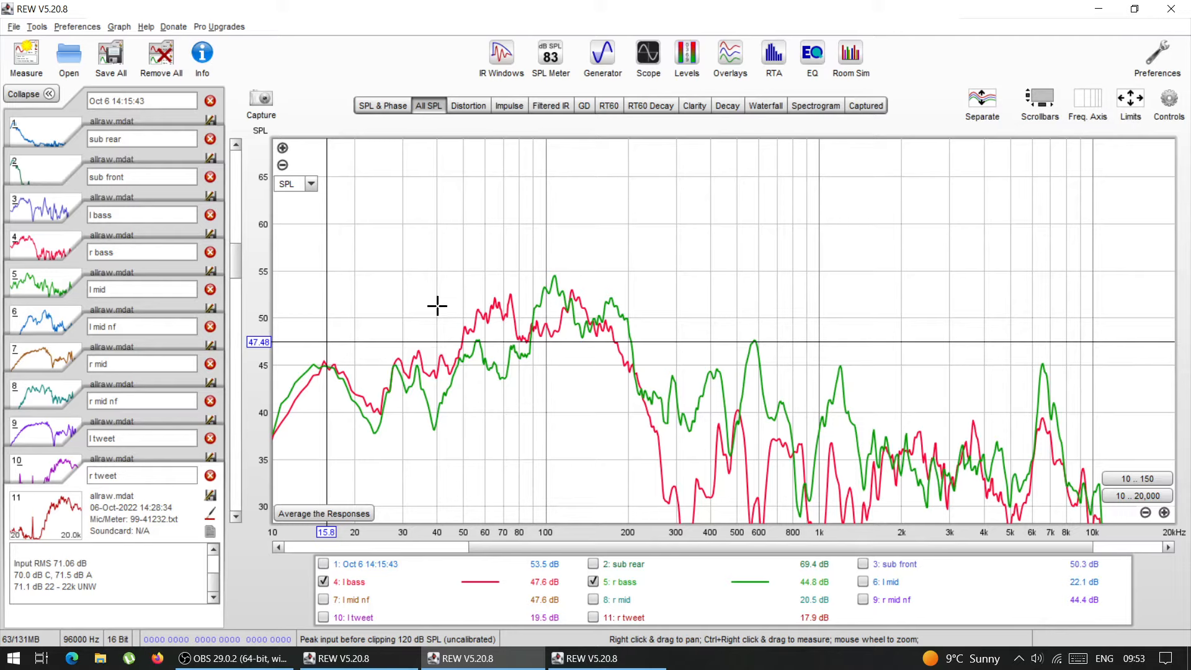
# Reopen the Measurement actions window to check the l bass SPL offset, leaving it unapplied to the data
pyautogui.click(1169, 100)
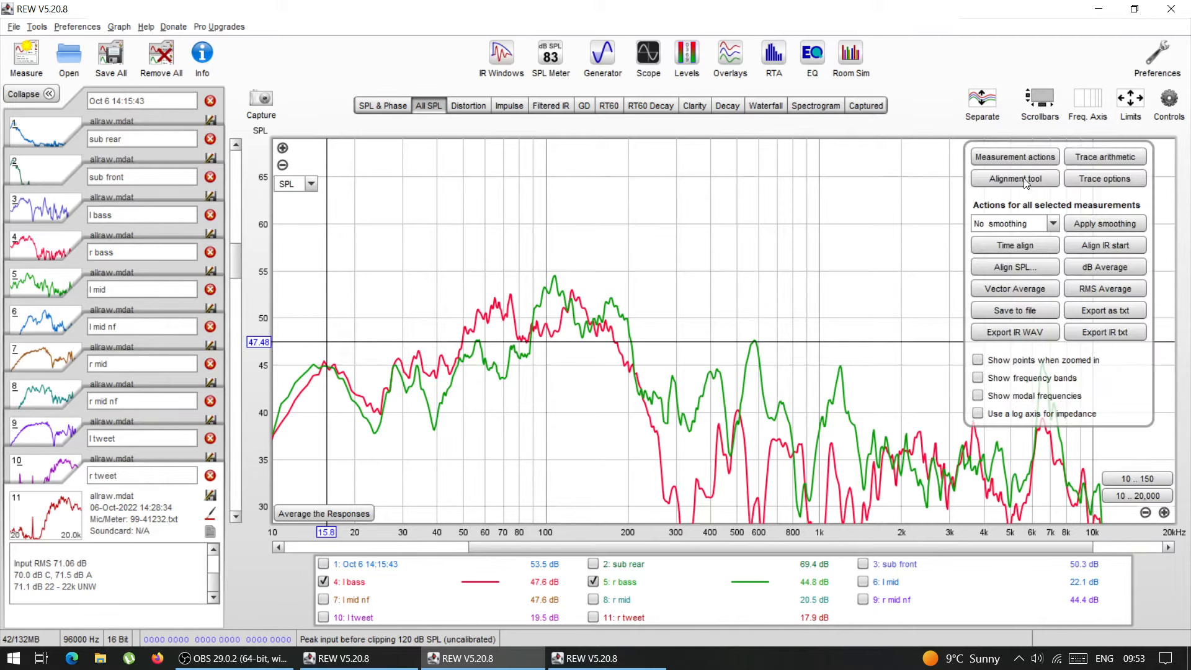
pyautogui.click(1025, 159)
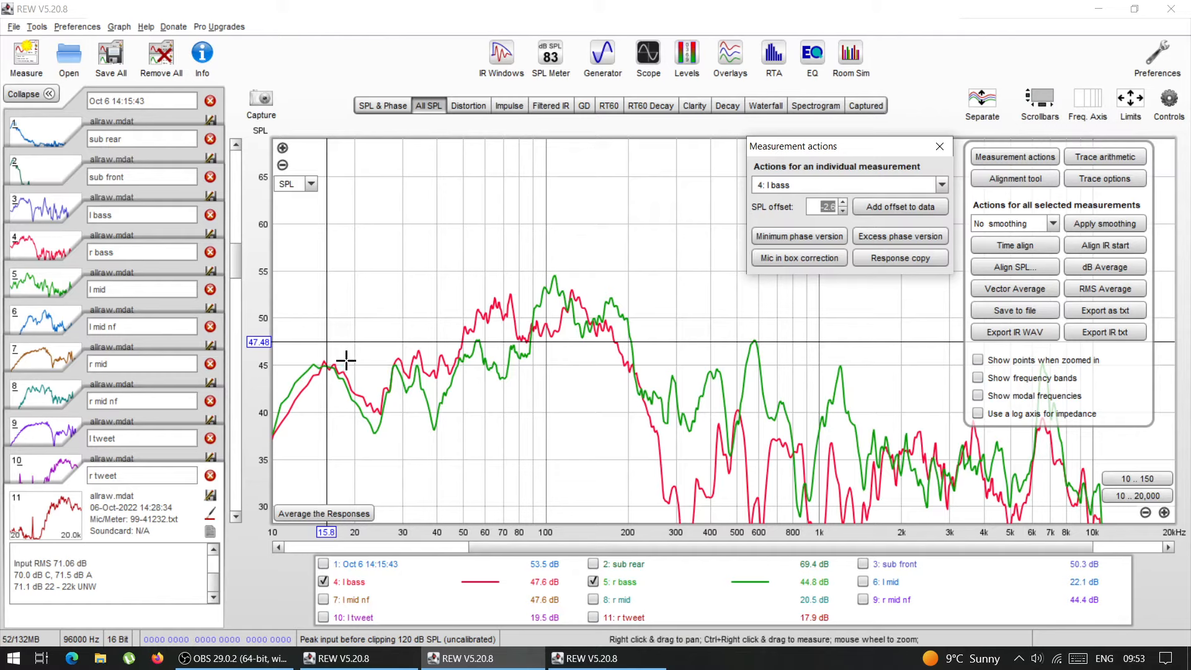
pyautogui.click(940, 149)
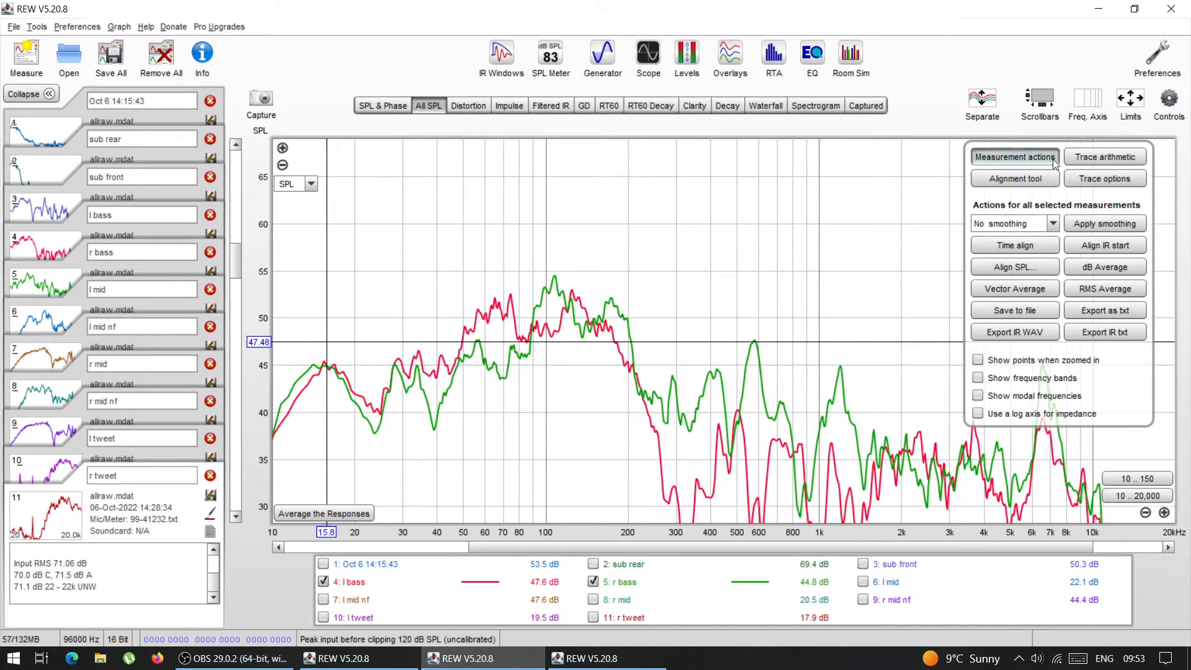
# Recheck the l bass SPL offset in the Measurement actions window, leaving it unapplied, and dismiss the graph controls
pyautogui.click(1015, 157)
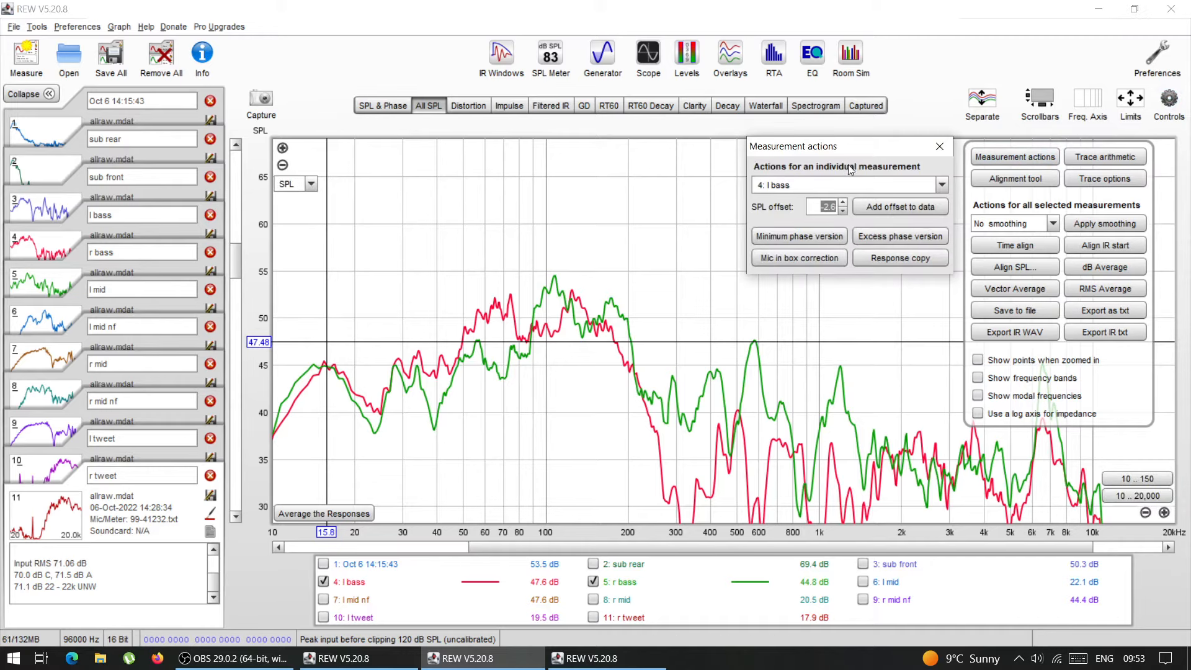
pyautogui.click(939, 147)
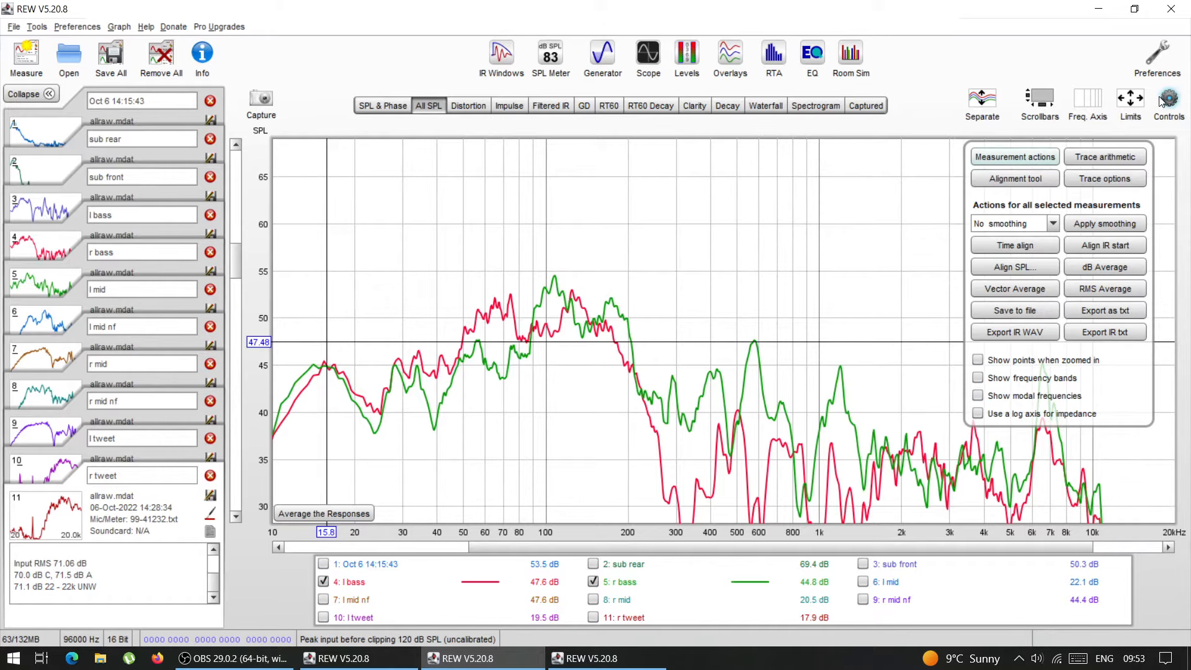
pyautogui.click(1168, 101)
# Hide both bass traces and show only the l tweet and r tweet traces on the All SPL graph
pyautogui.click(593, 581)
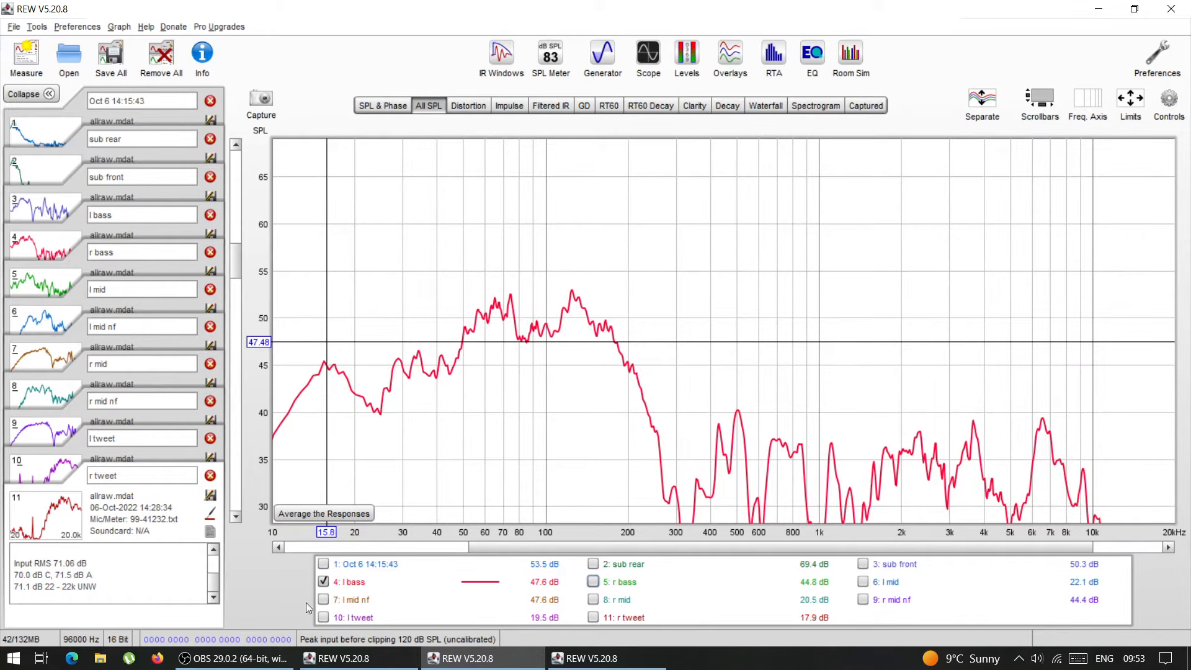
pyautogui.click(323, 581)
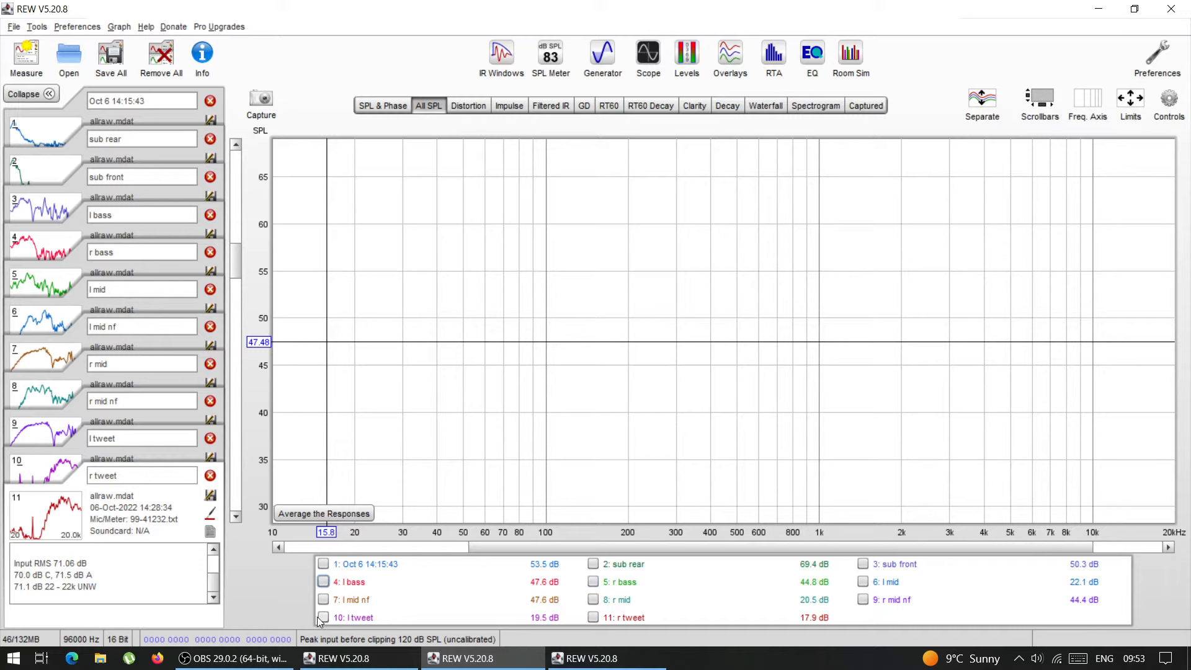
pyautogui.click(323, 617)
pyautogui.click(595, 618)
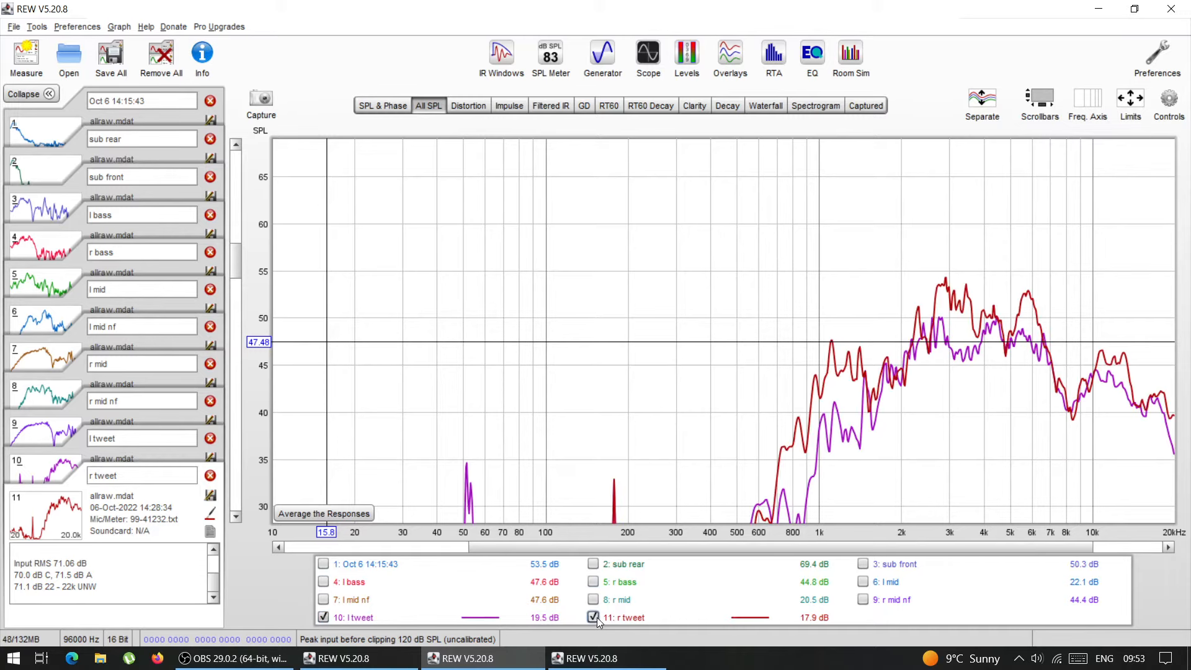
pyautogui.moveTo(235, 260); pyautogui.dragTo(236, 267)
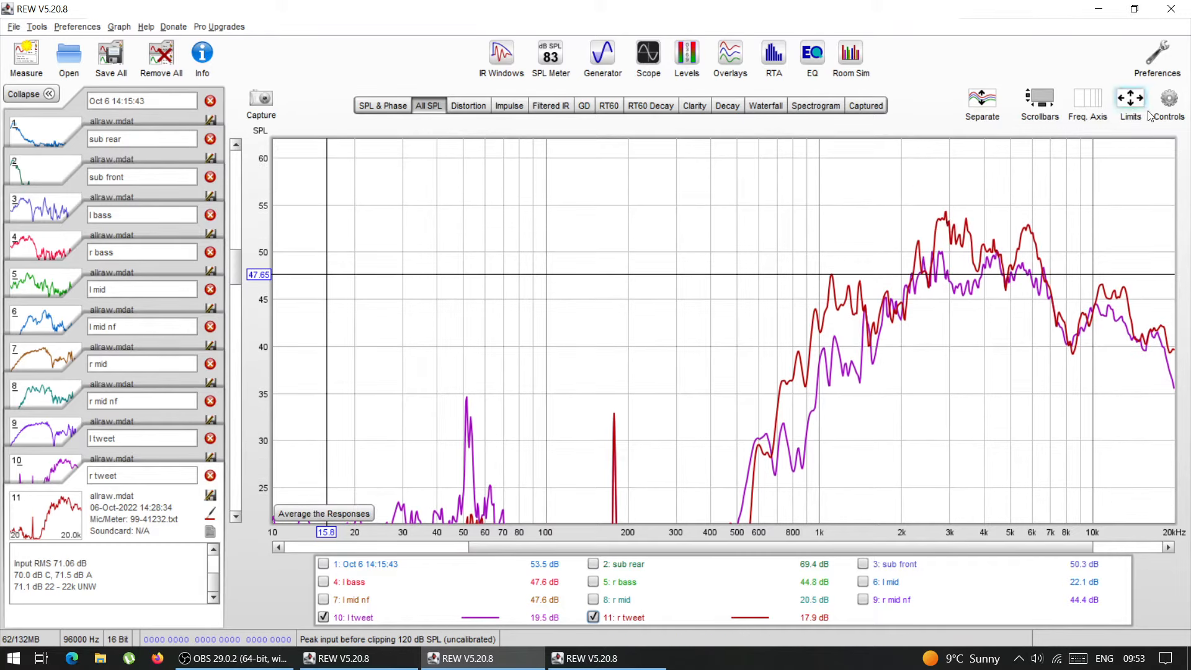
# Set the r tweet measurement's SPL offset to -2.5 dB to line its trace up with l tweet, without adding it to the data
pyautogui.click(1168, 100)
pyautogui.click(1051, 169)
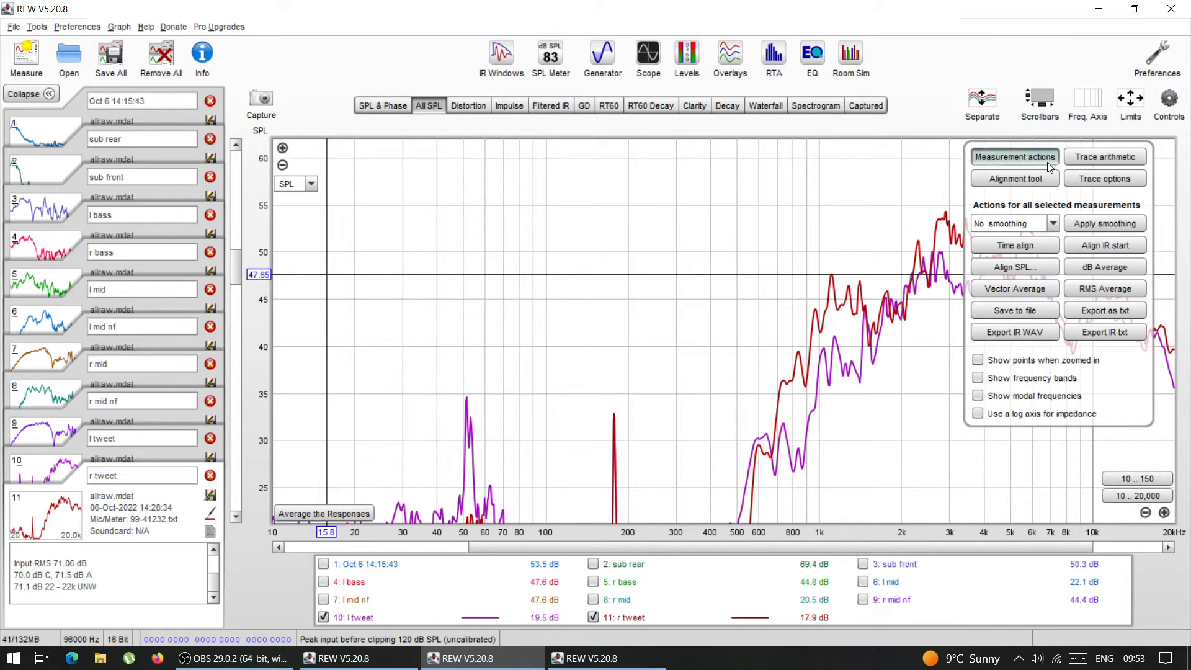
pyautogui.moveTo(856, 154); pyautogui.dragTo(586, 145)
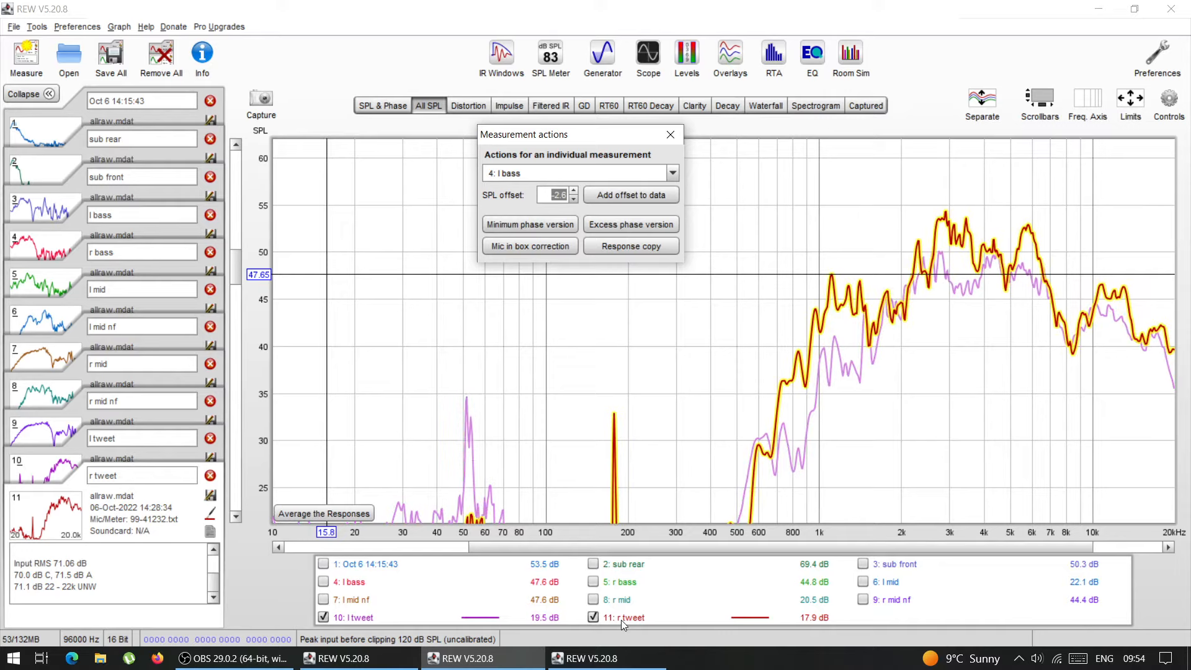
pyautogui.click(572, 175)
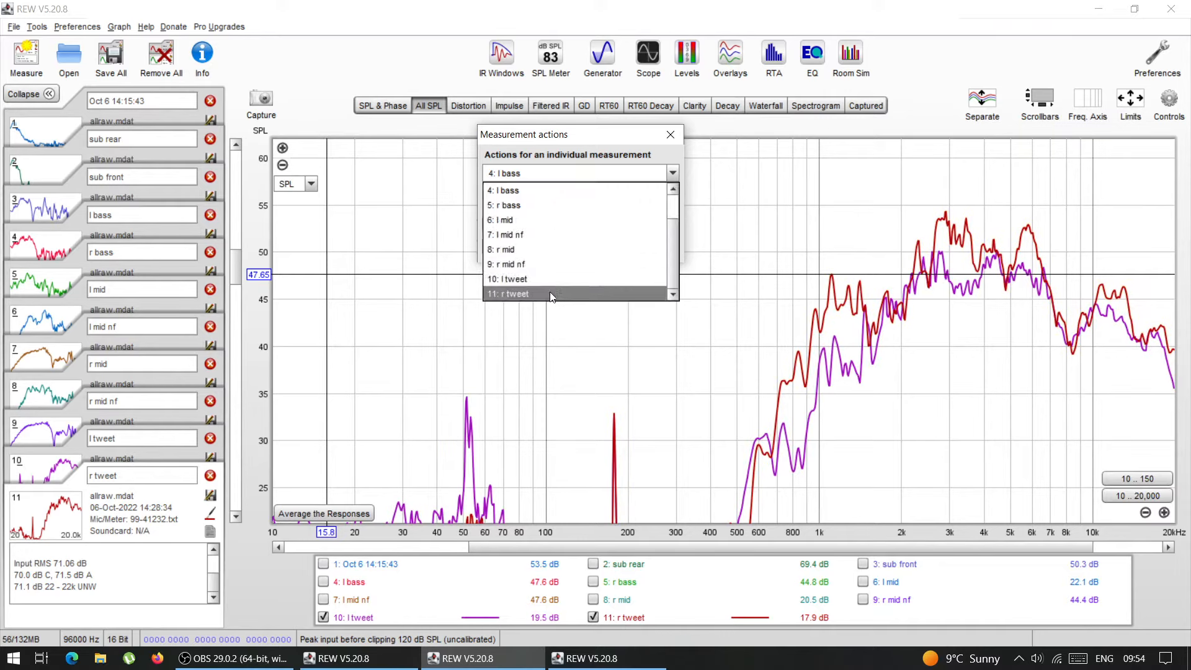
pyautogui.click(551, 294)
pyautogui.click(575, 200)
pyautogui.moveTo(576, 200); pyautogui.dragTo(574, 205)
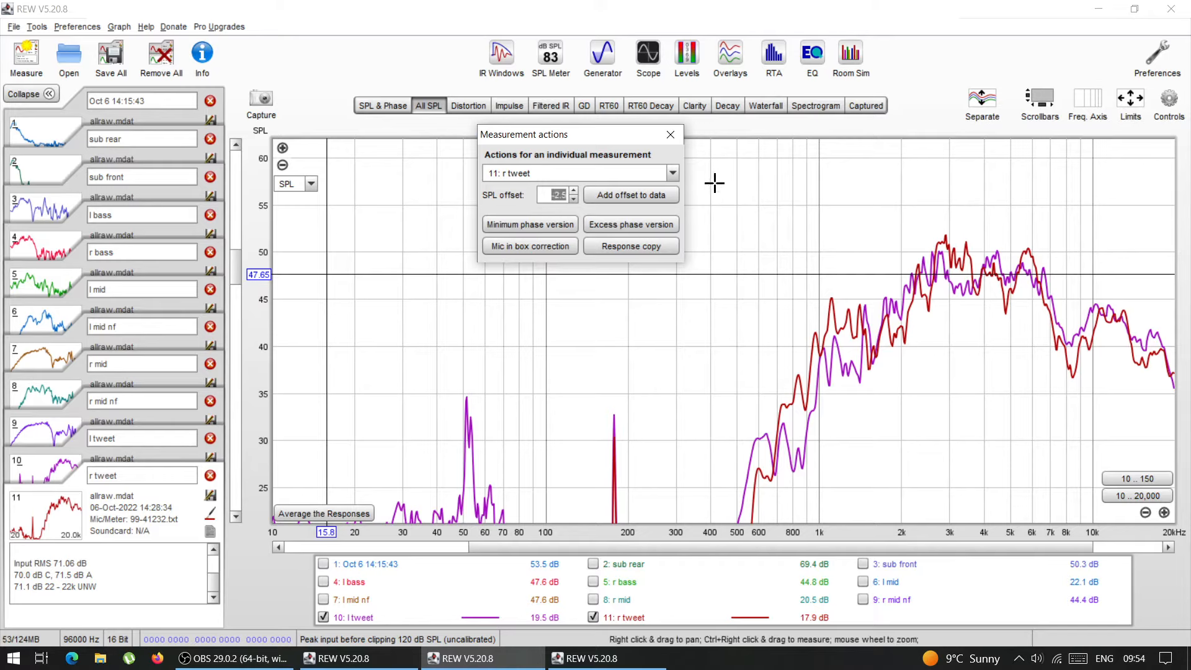
pyautogui.click(670, 134)
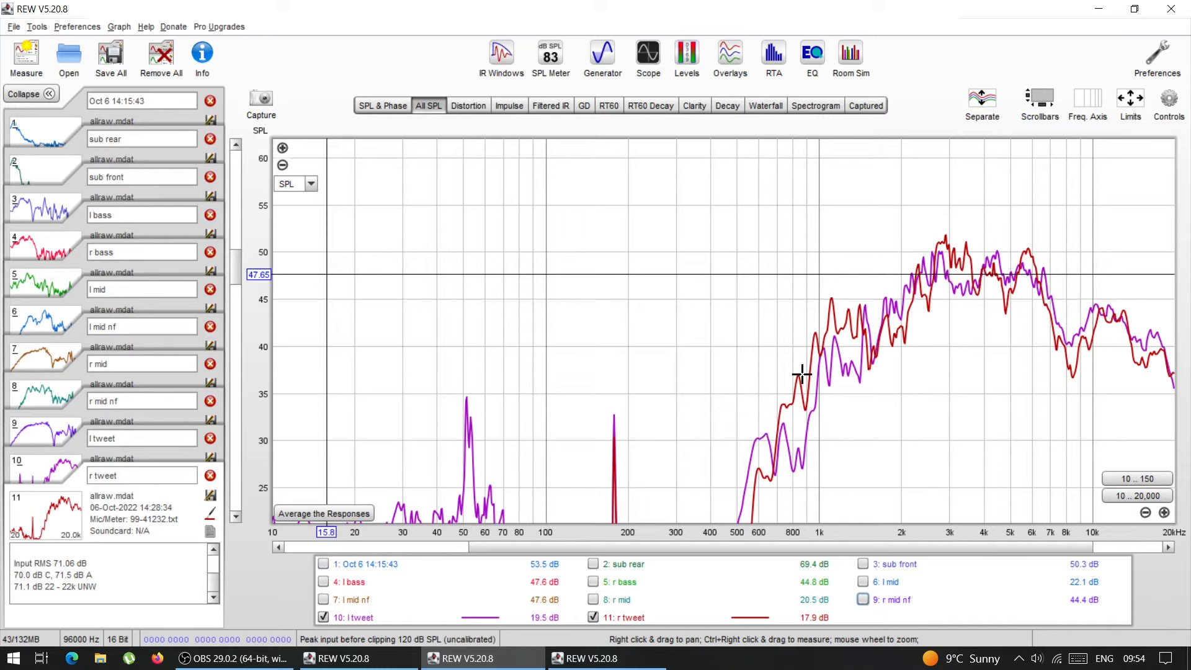
# Open the smoothing options for all selected measurements in the graph controls
pyautogui.click(1170, 102)
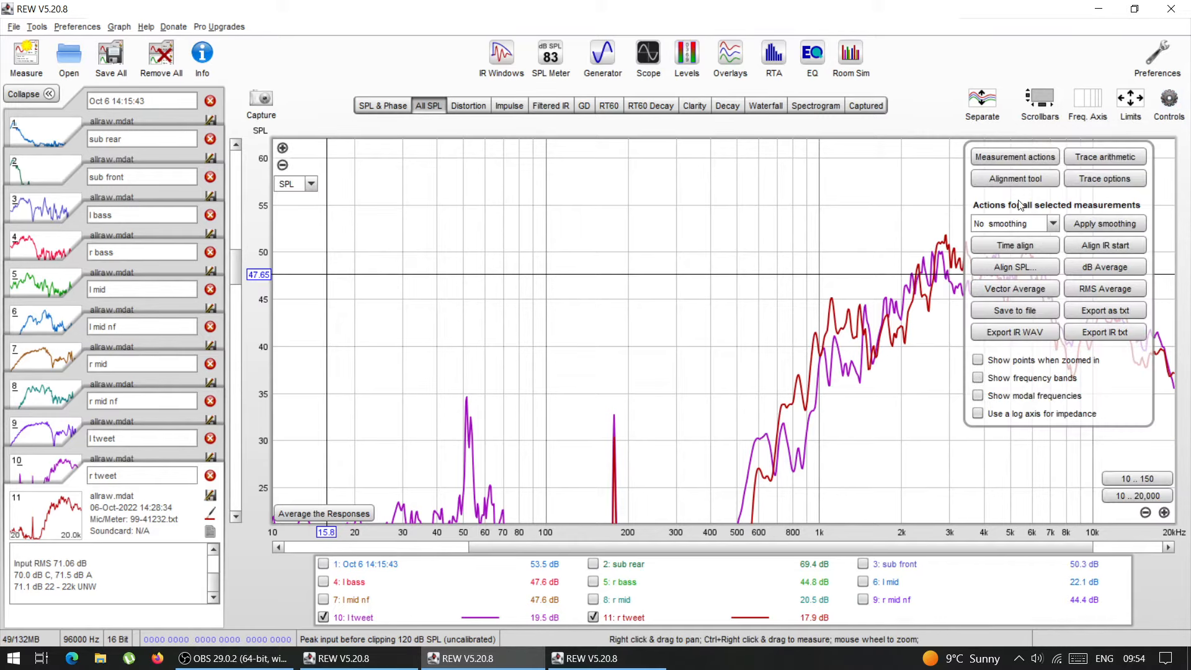
pyautogui.click(1003, 225)
pyautogui.click(1003, 230)
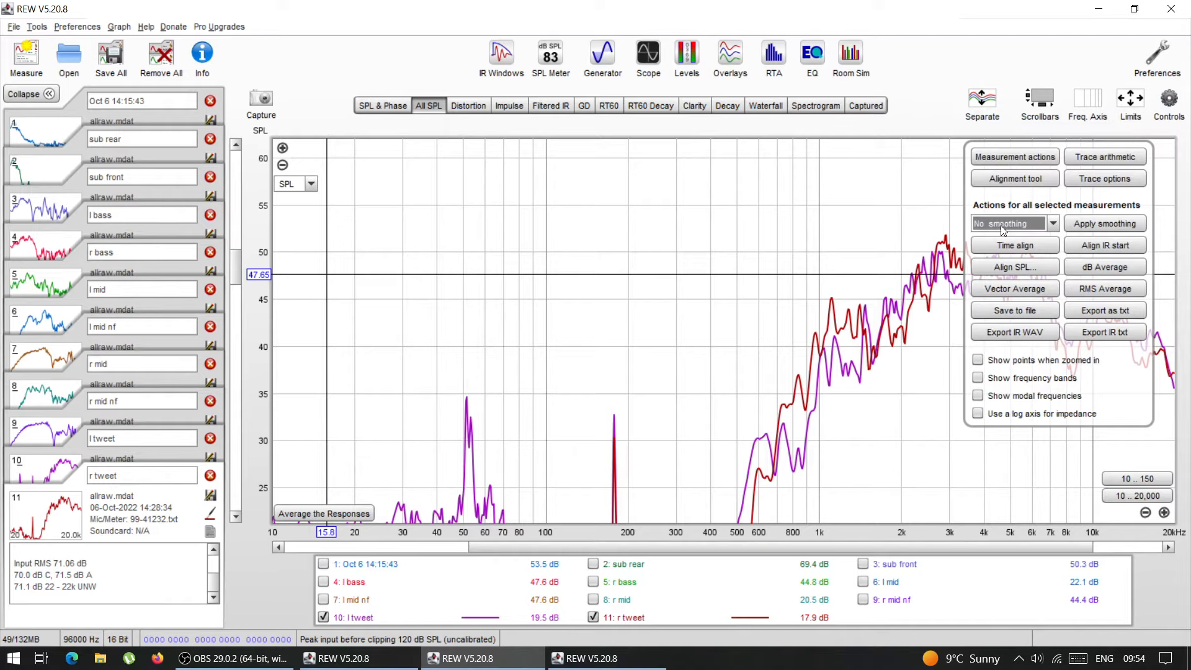
# Look through the smoothing choices in the RTA window, leave No smoothing selected, and close the window
pyautogui.click(1008, 224)
pyautogui.click(1008, 225)
pyautogui.click(768, 56)
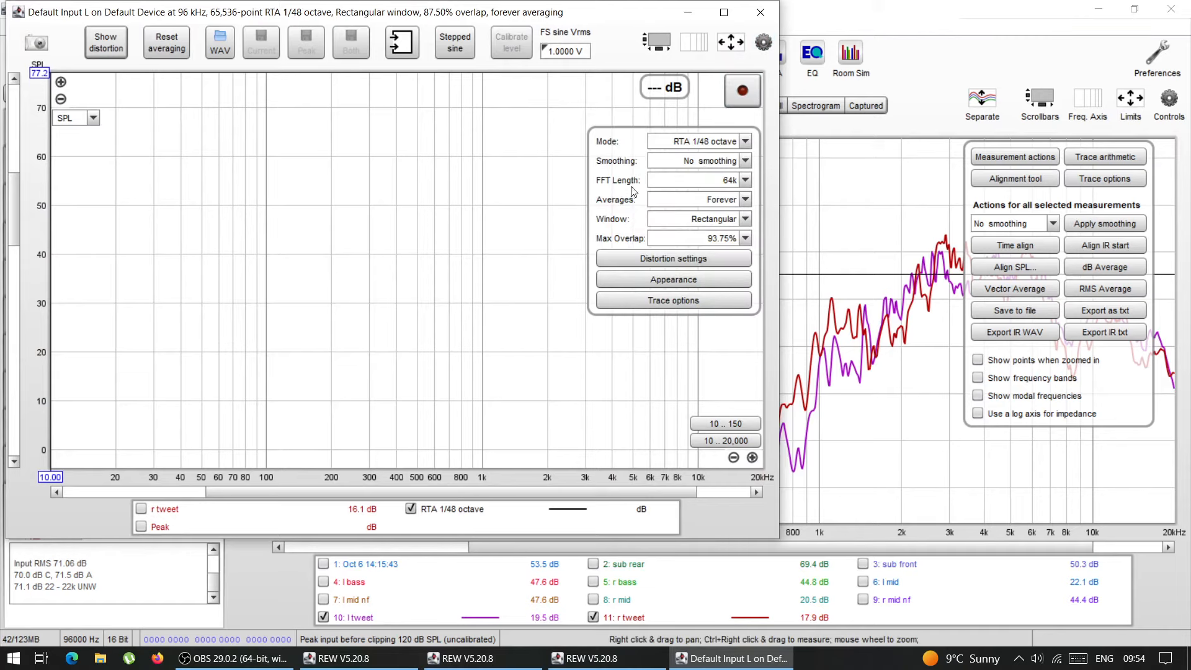
pyautogui.click(672, 162)
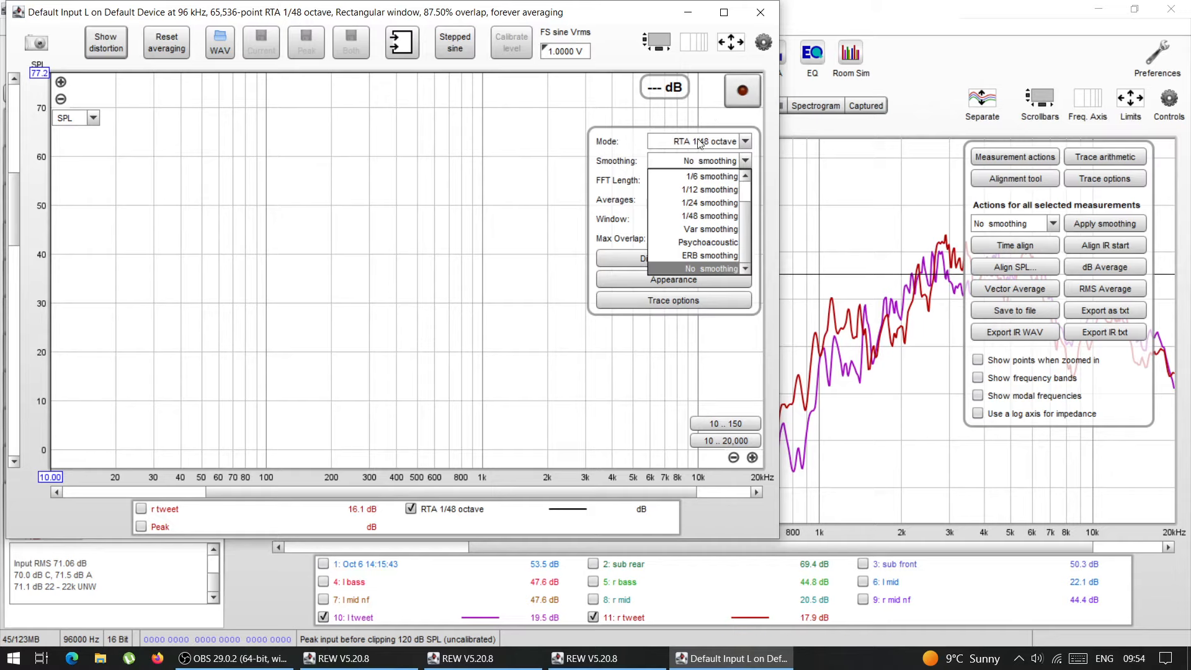
pyautogui.click(625, 148)
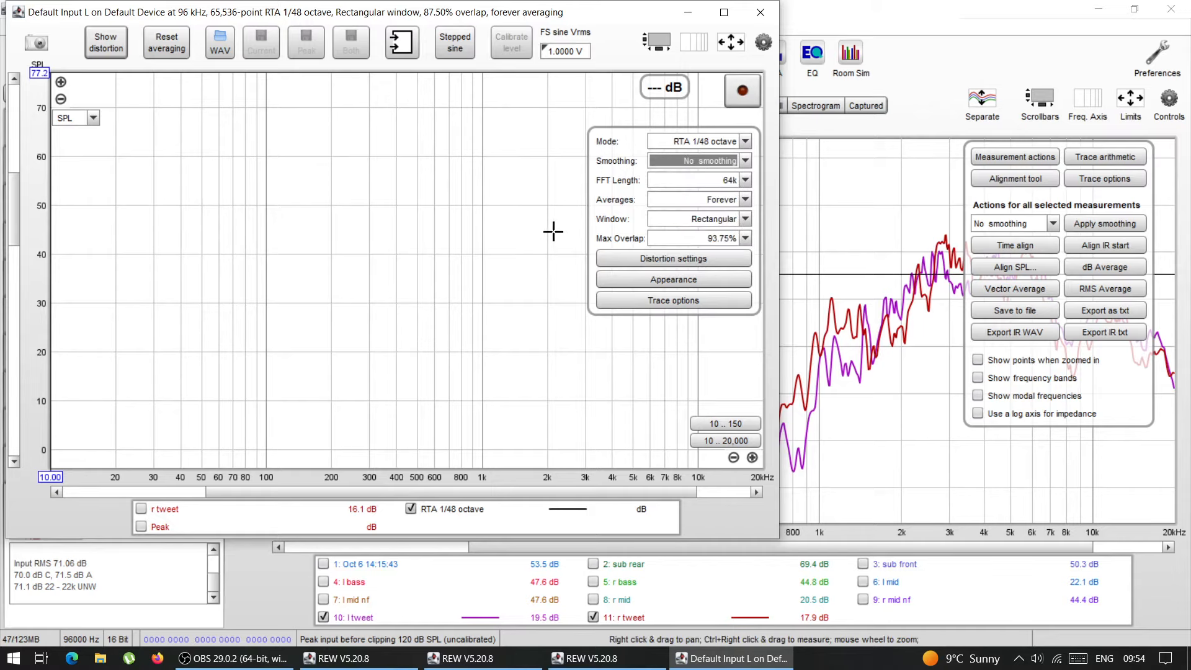
pyautogui.click(760, 12)
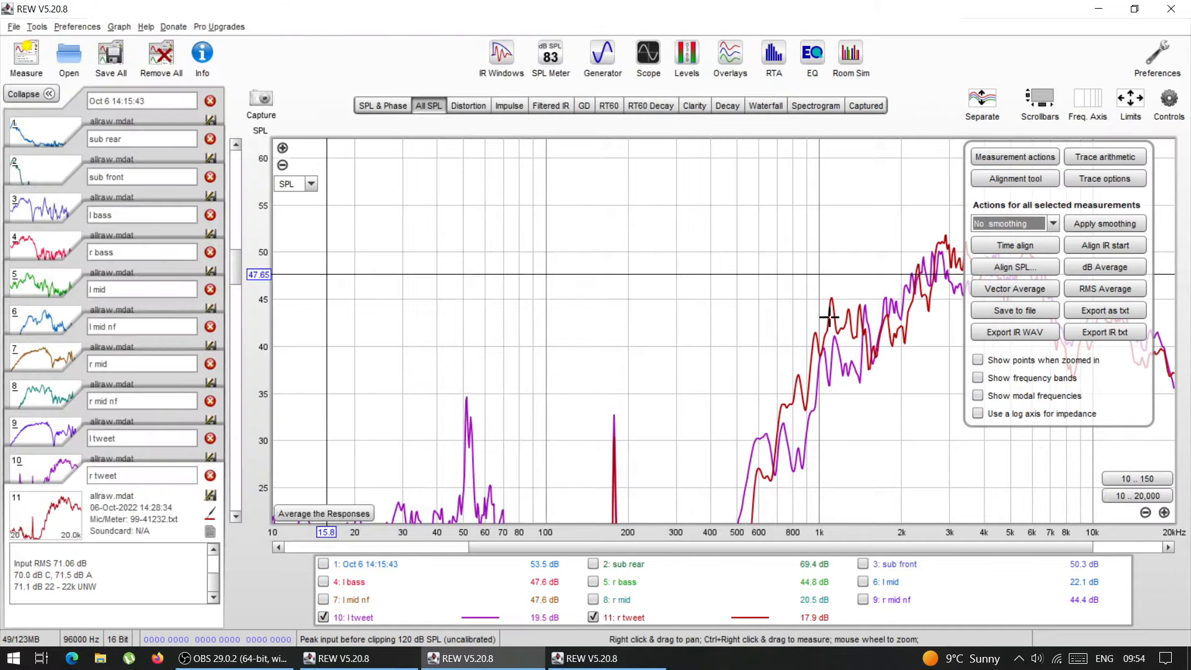
# Apply 1/3 smoothing to the displayed l tweet and r tweet measurements
pyautogui.moveTo(923, 549); pyautogui.dragTo(998, 549)
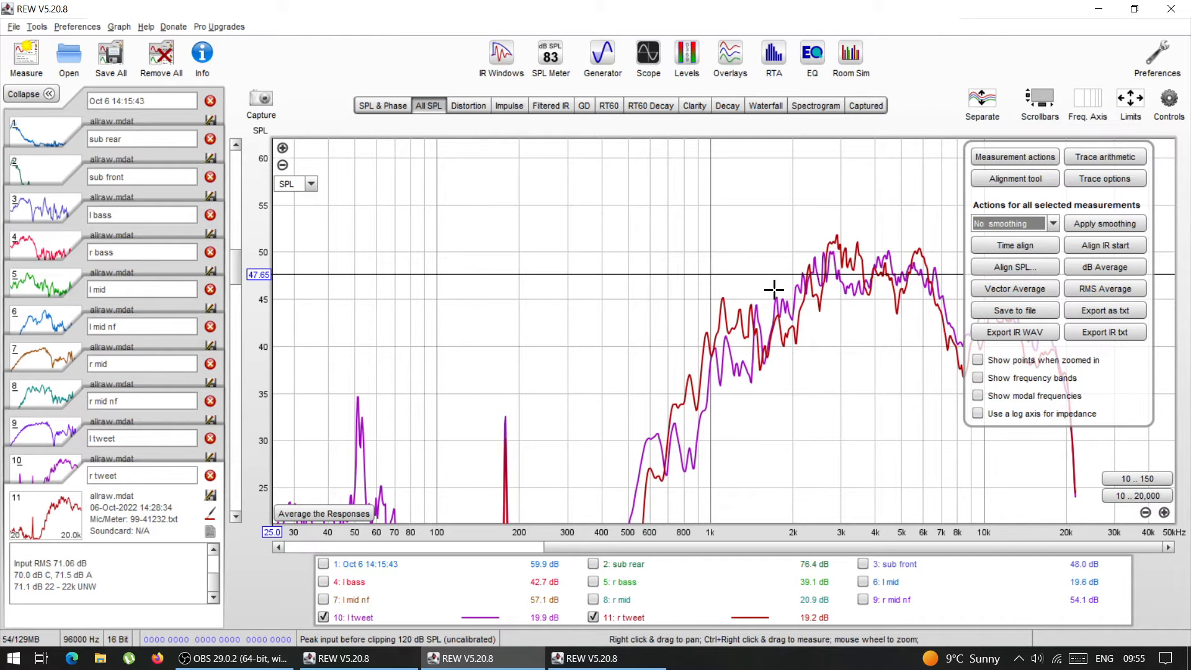
pyautogui.click(1037, 224)
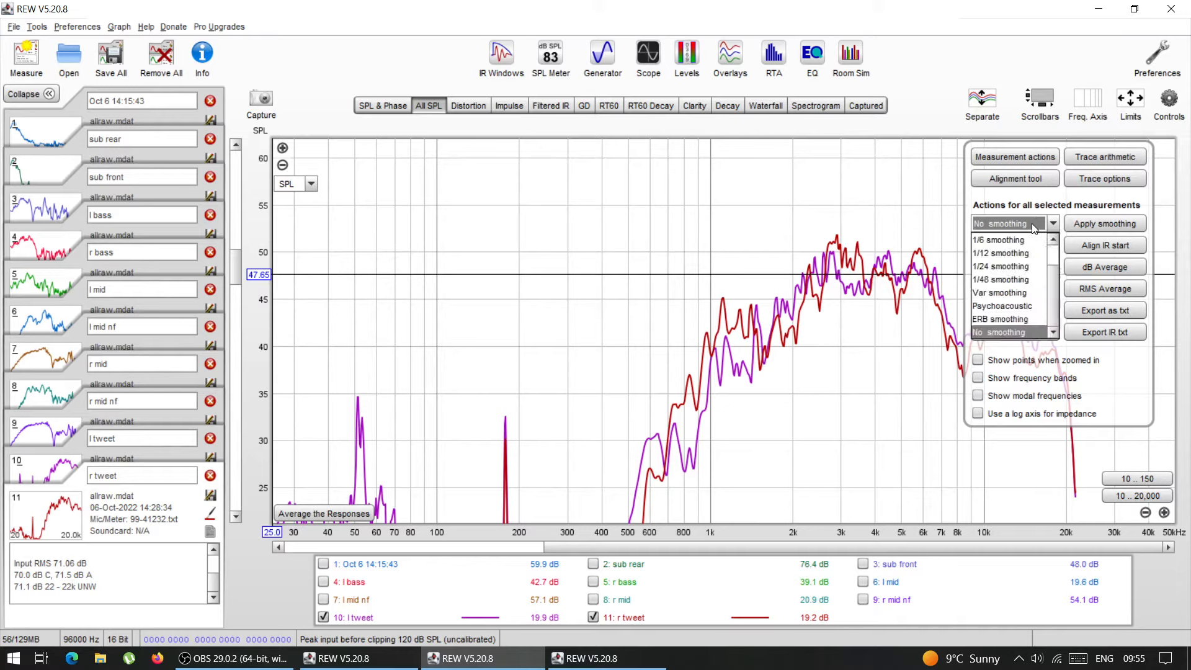
pyautogui.scroll(1, 1048, 247)
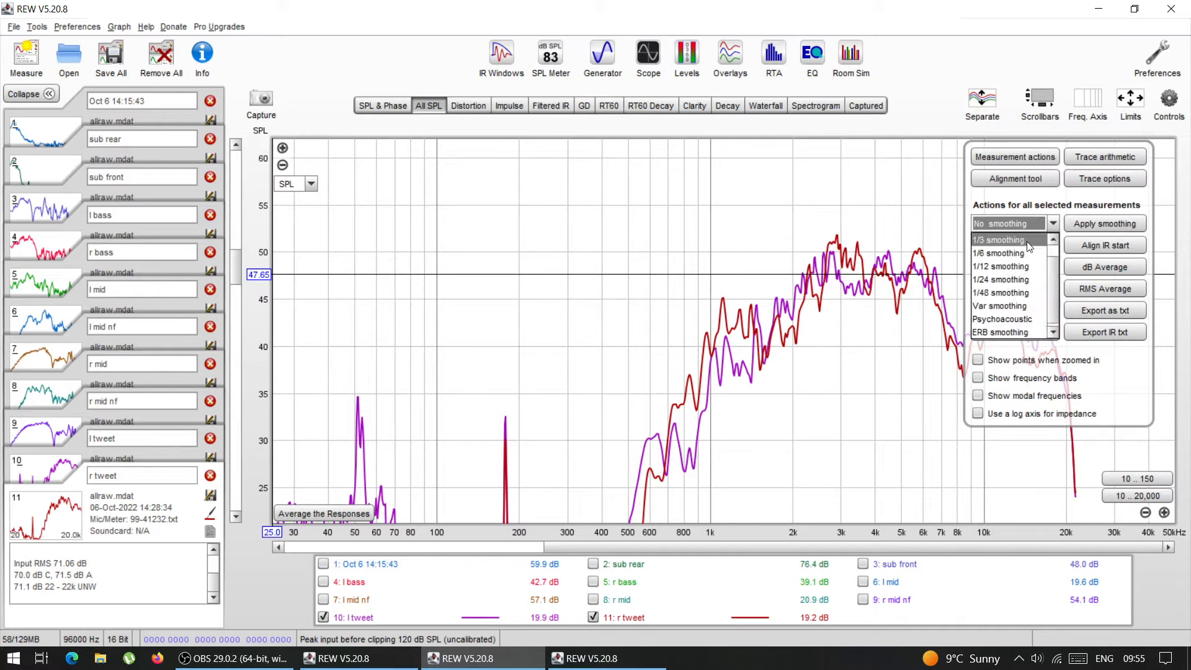
pyautogui.click(1030, 246)
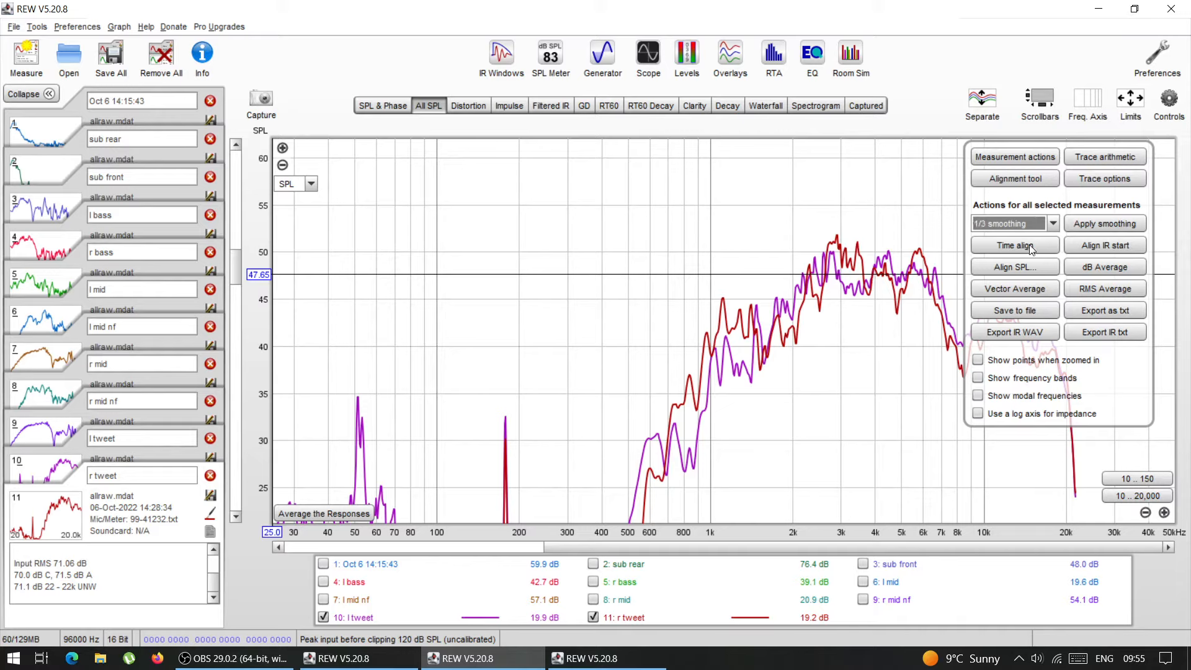
pyautogui.click(1097, 225)
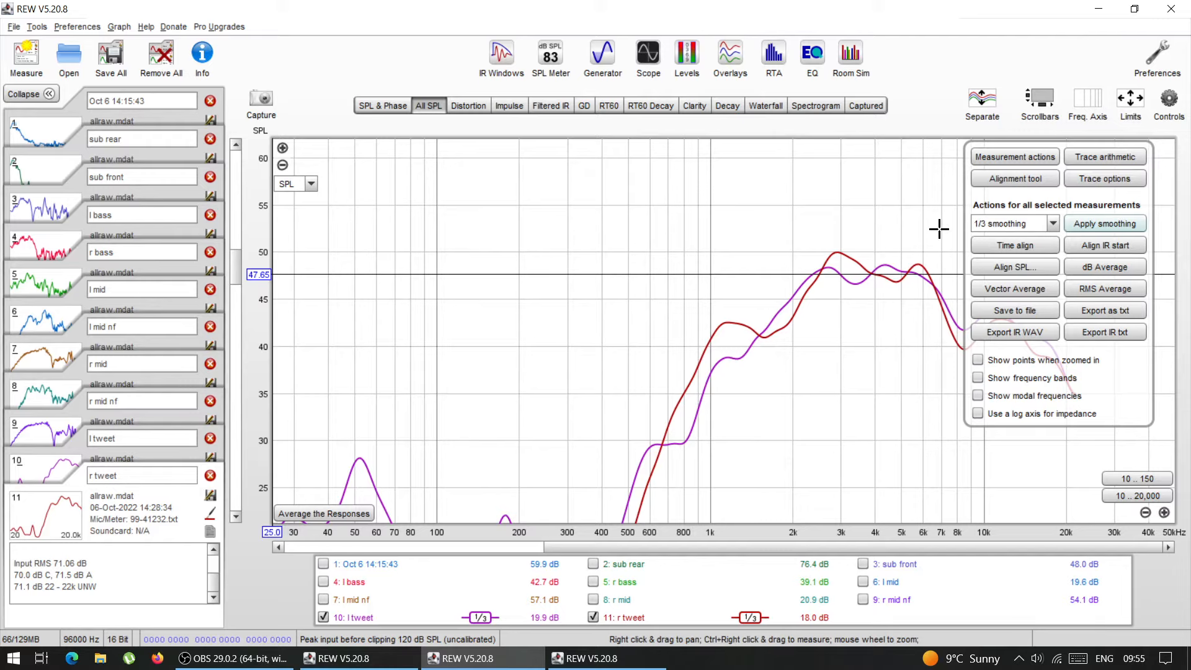
# Add the r mid trace to the graph with 1/3 smoothing, and briefly show and hide the l bass trace
pyautogui.click(594, 600)
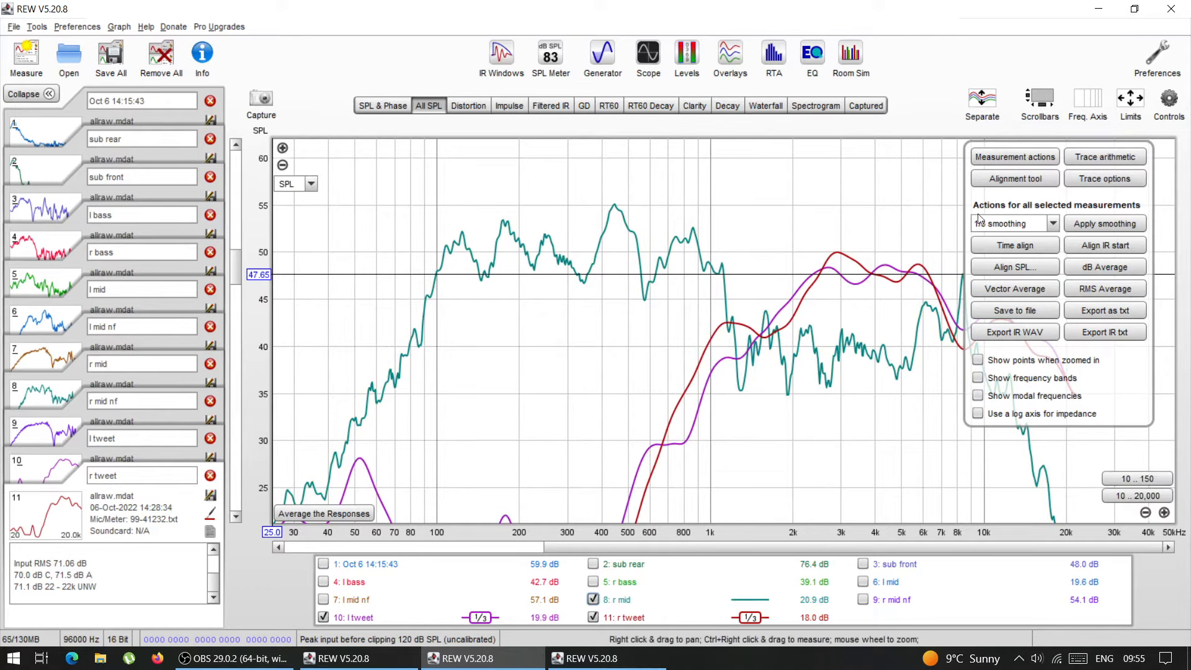
pyautogui.click(1105, 224)
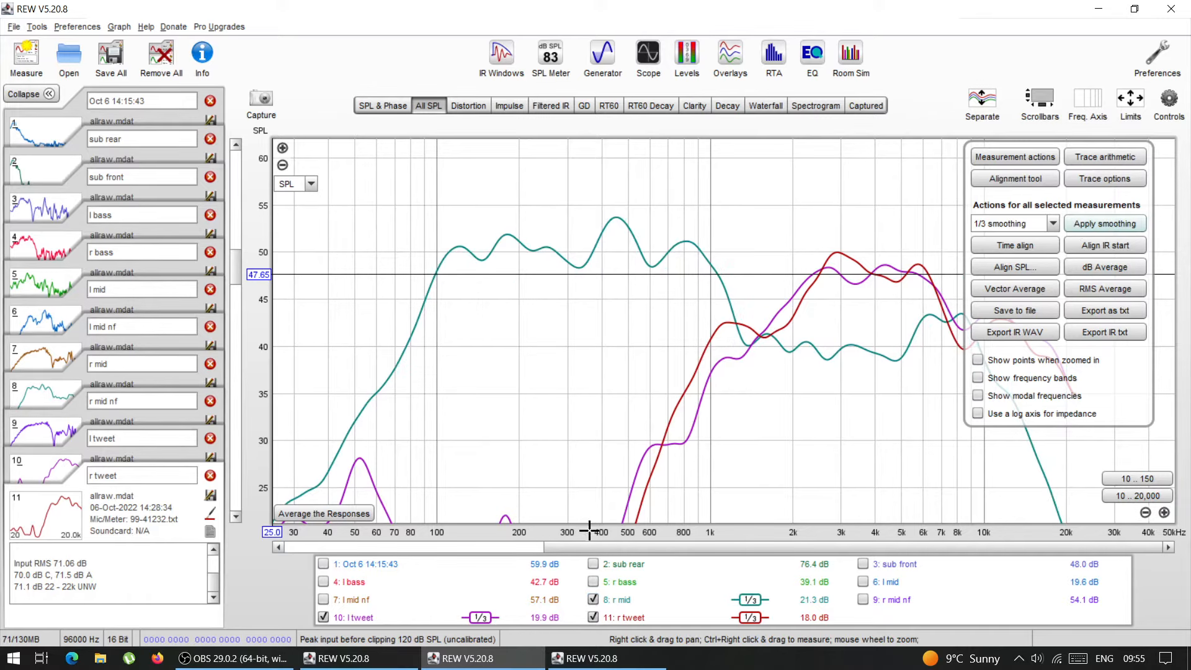
pyautogui.click(322, 584)
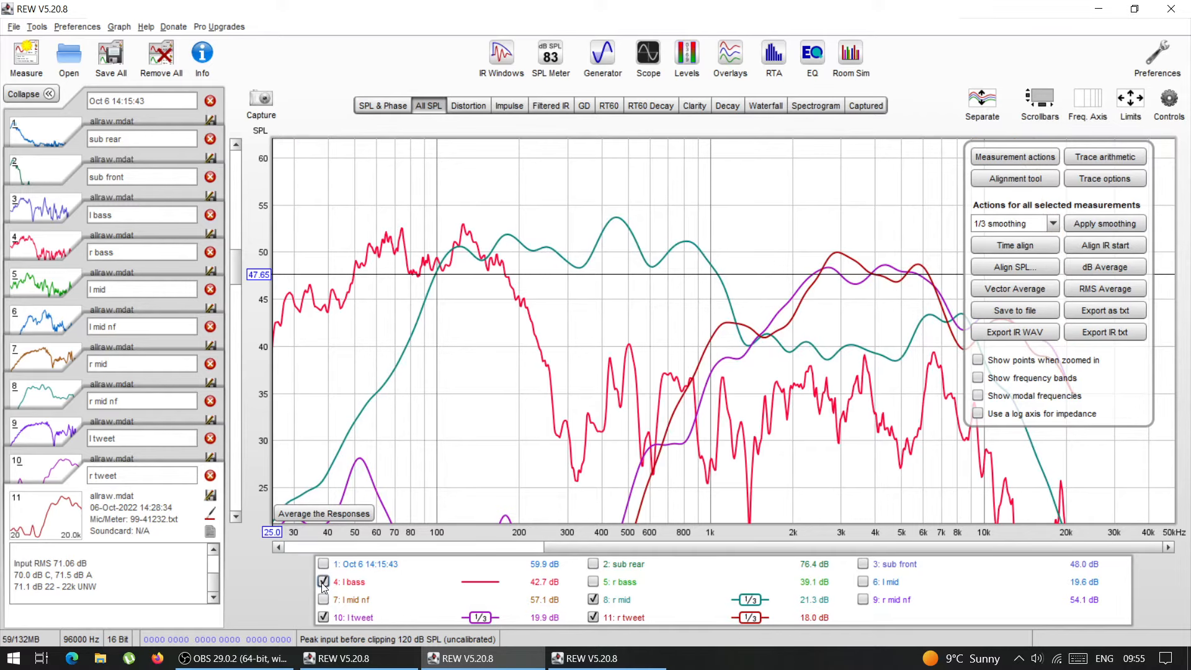
pyautogui.click(324, 584)
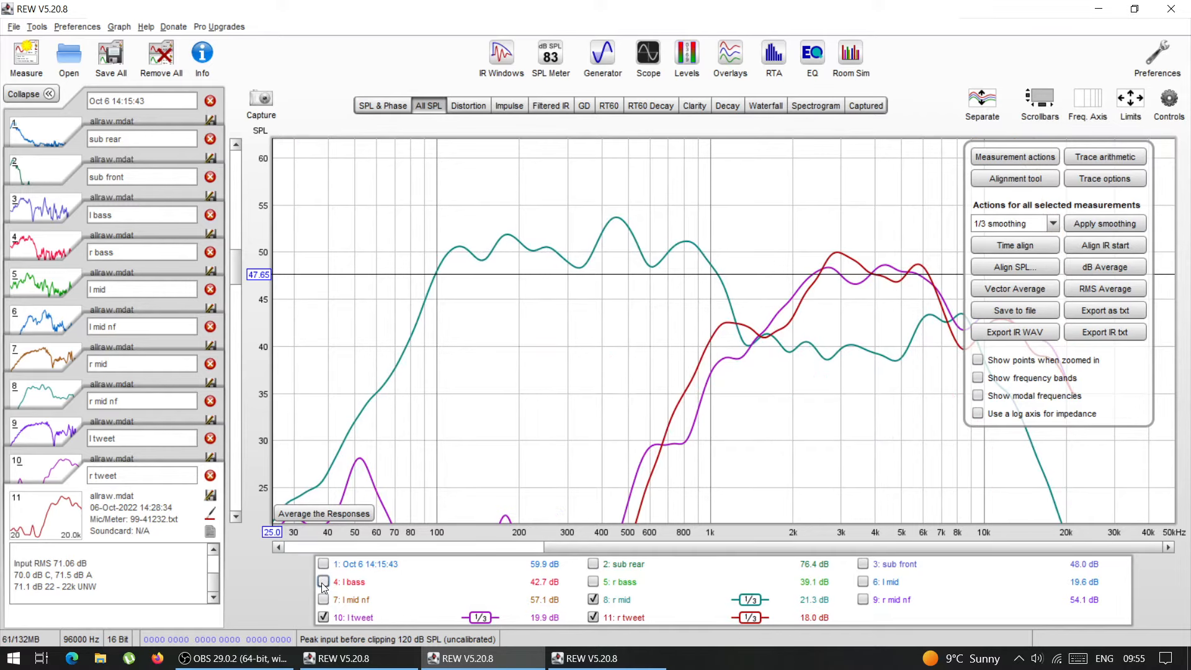
# Show all eleven measurement traces in the All SPL graph and apply 1/3 smoothing to them
pyautogui.click(1181, 97)
pyautogui.click(1130, 498)
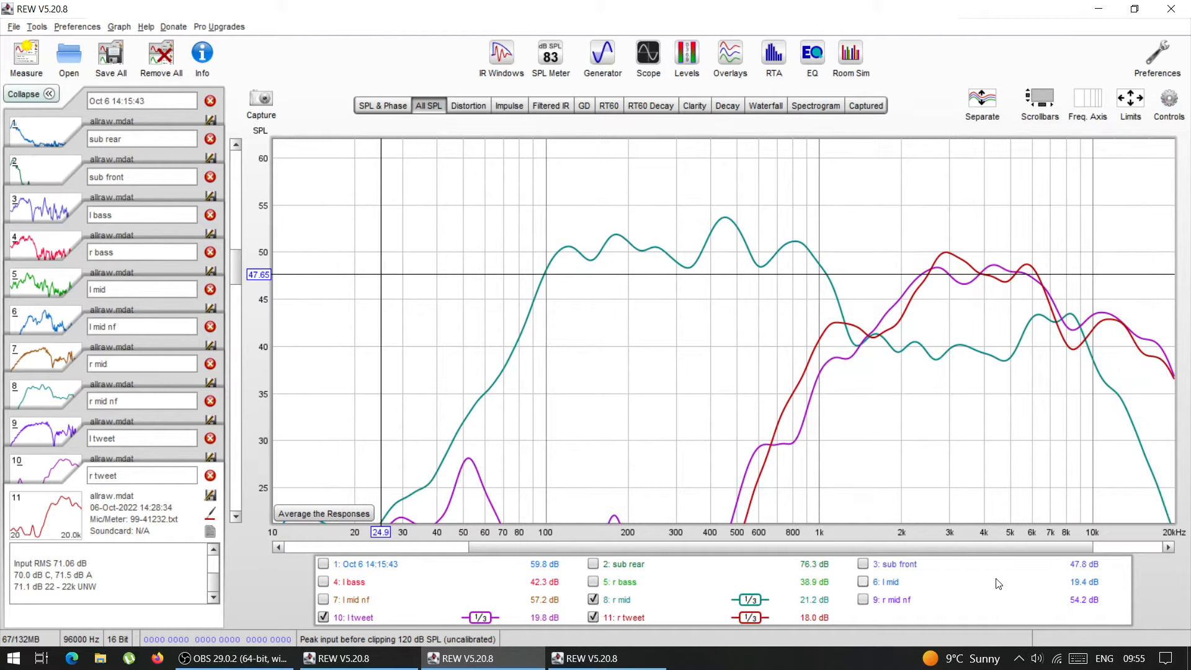
pyautogui.rightClick(999, 586)
pyautogui.click(1013, 590)
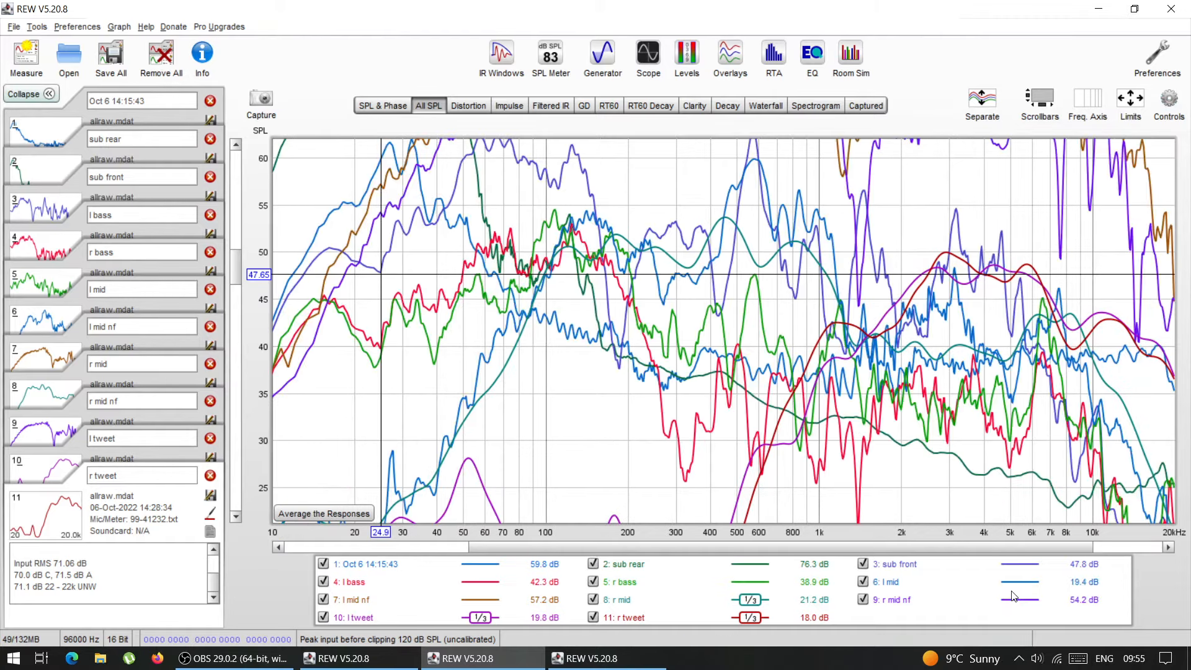
pyautogui.click(1169, 100)
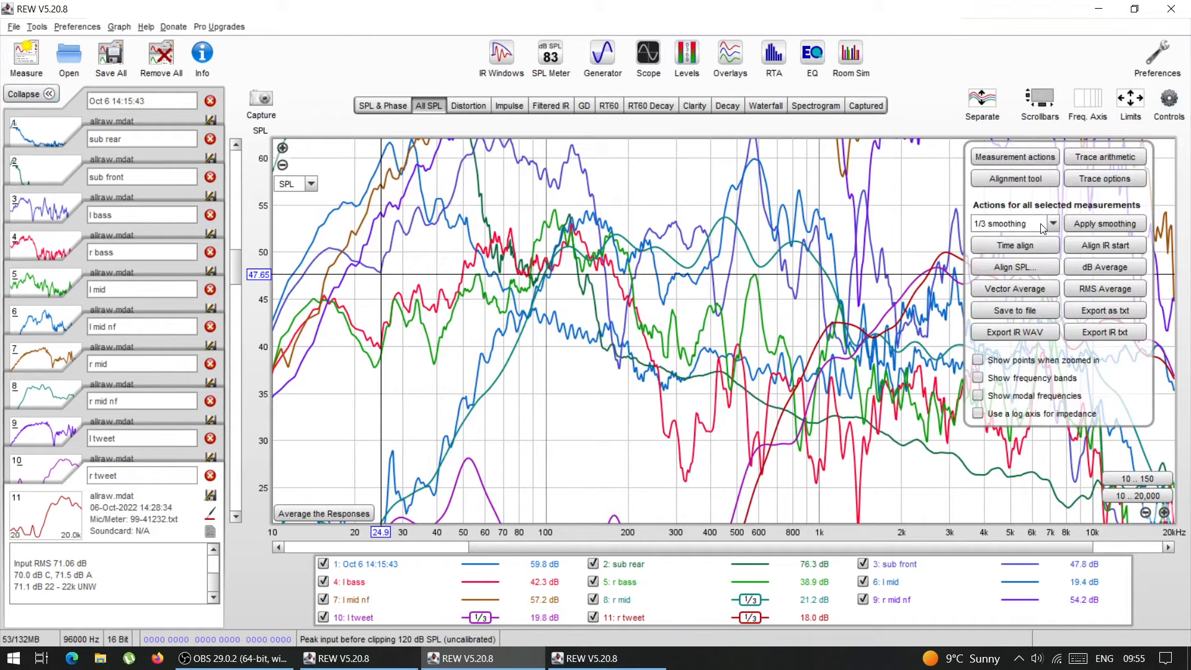
pyautogui.click(1075, 224)
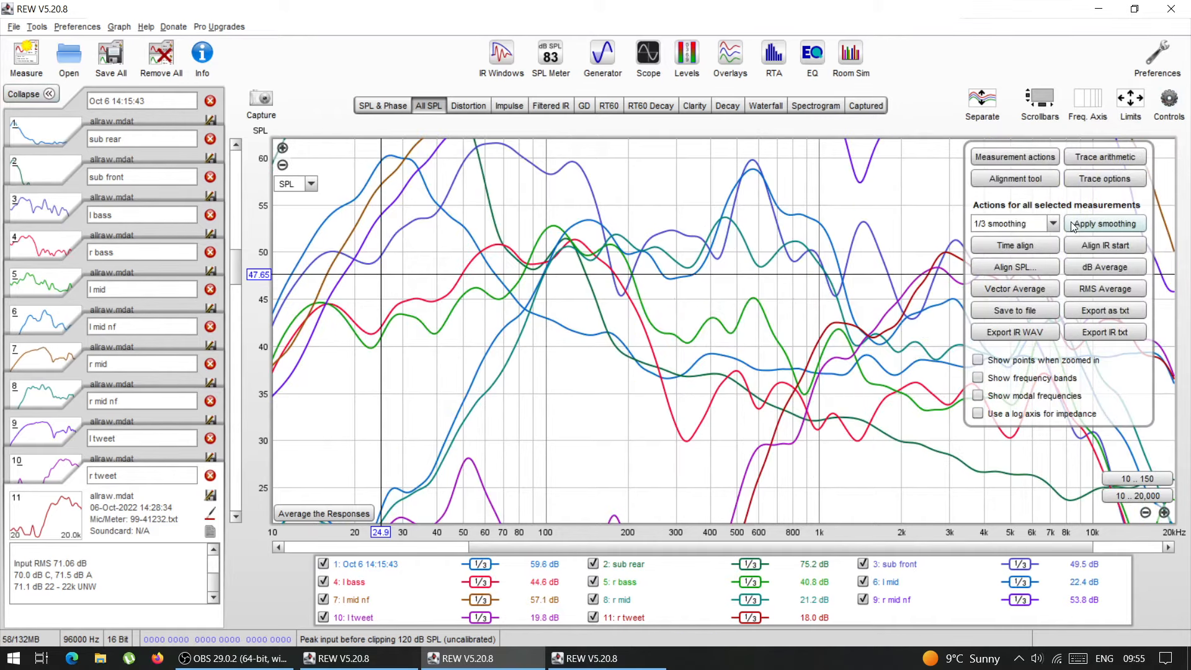
# Clear all traces from the graph and show only the l tweet and r tweet measurements
pyautogui.click(1169, 99)
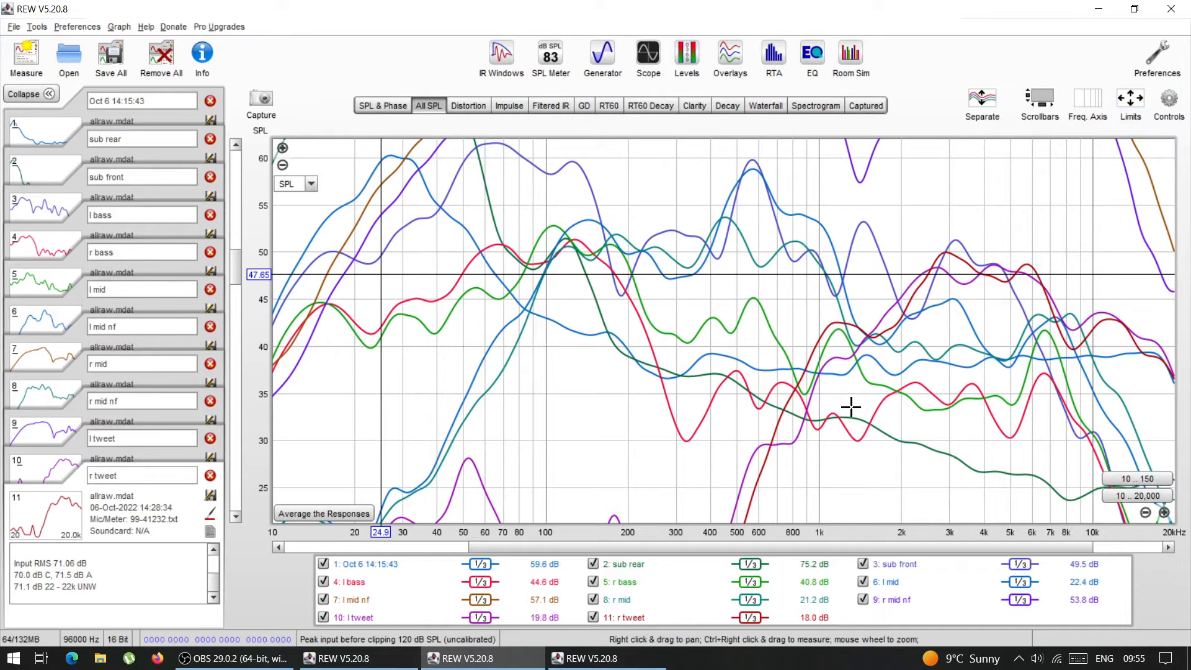
pyautogui.rightClick(921, 601)
pyautogui.click(937, 609)
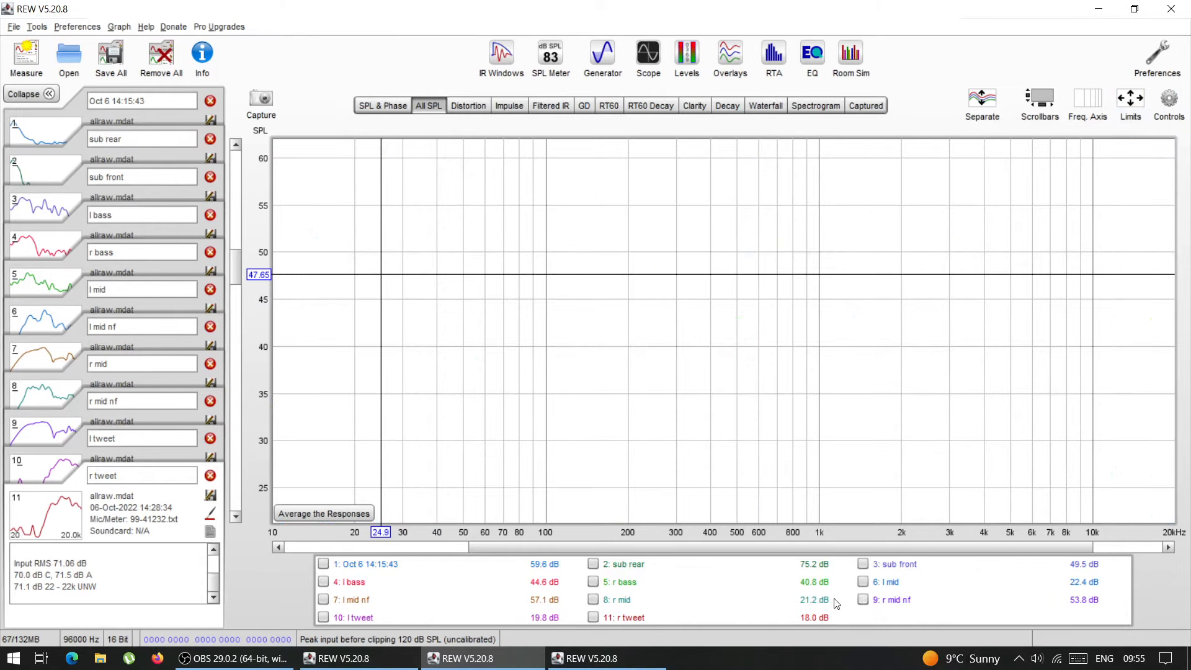
pyautogui.click(593, 617)
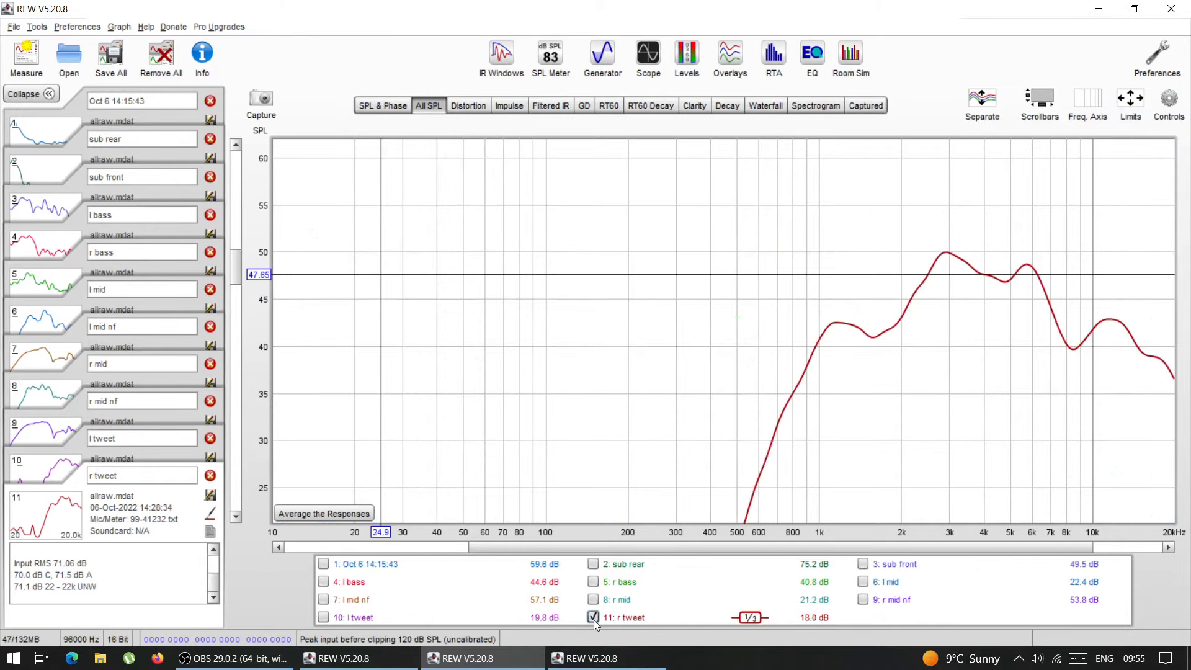
pyautogui.click(324, 618)
pyautogui.scroll(-5, 955, 549)
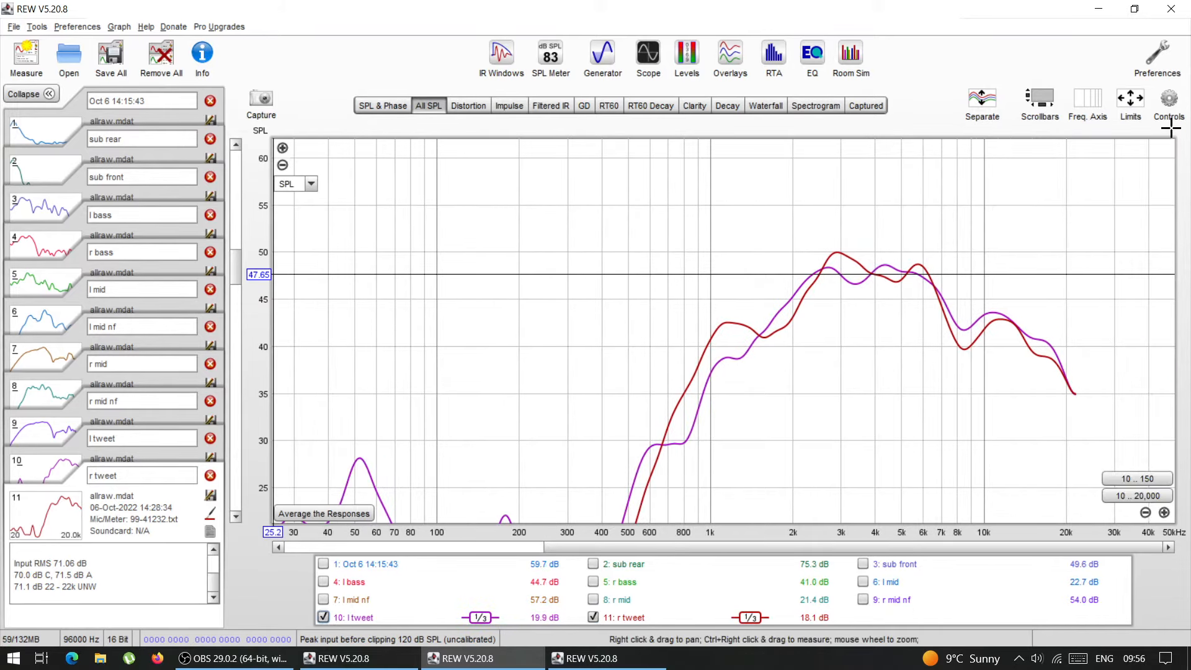
# Apply the No smoothing option to the l tweet and r tweet traces
pyautogui.click(1169, 99)
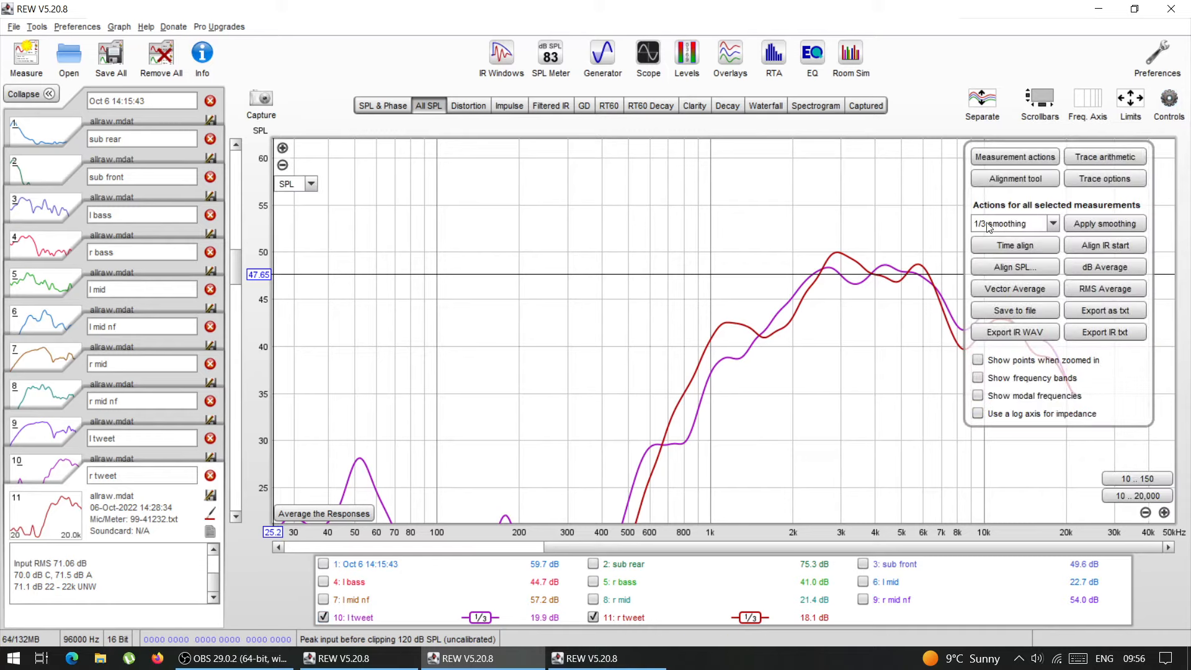
pyautogui.click(1021, 225)
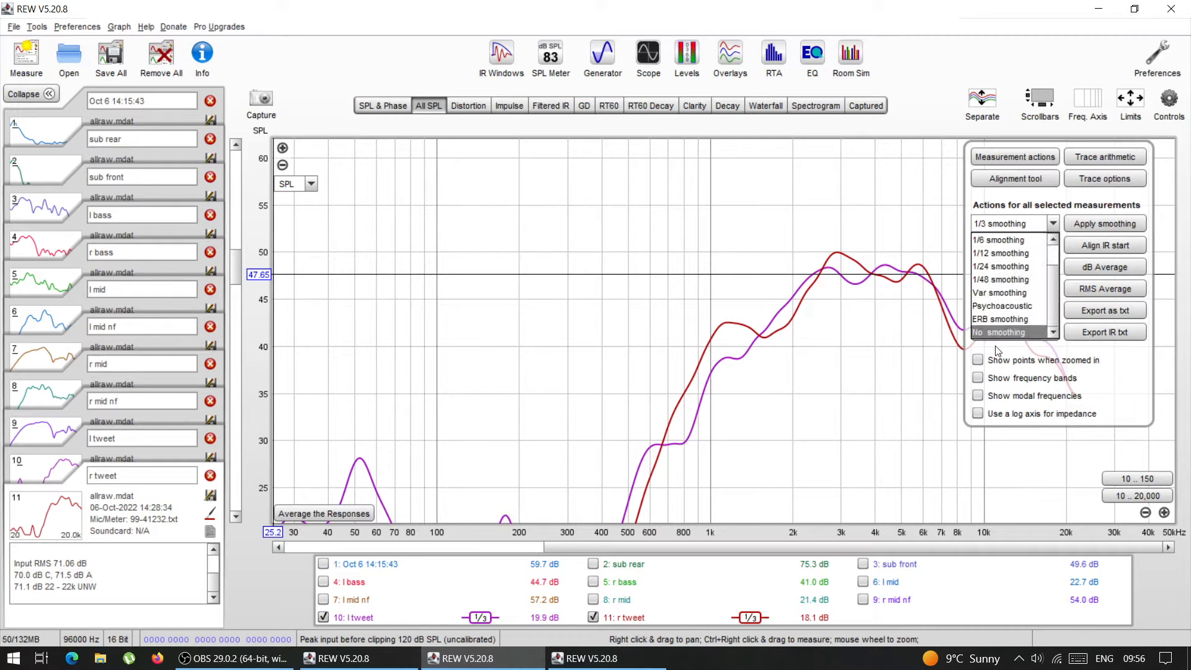
pyautogui.click(1000, 333)
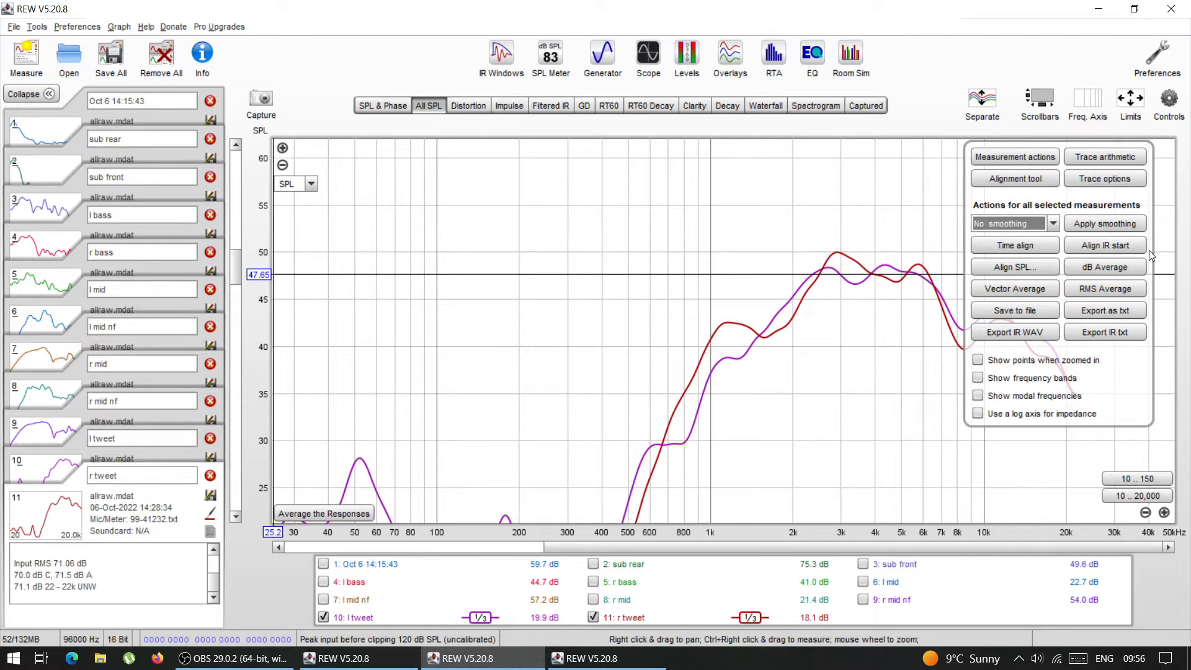
pyautogui.click(1114, 228)
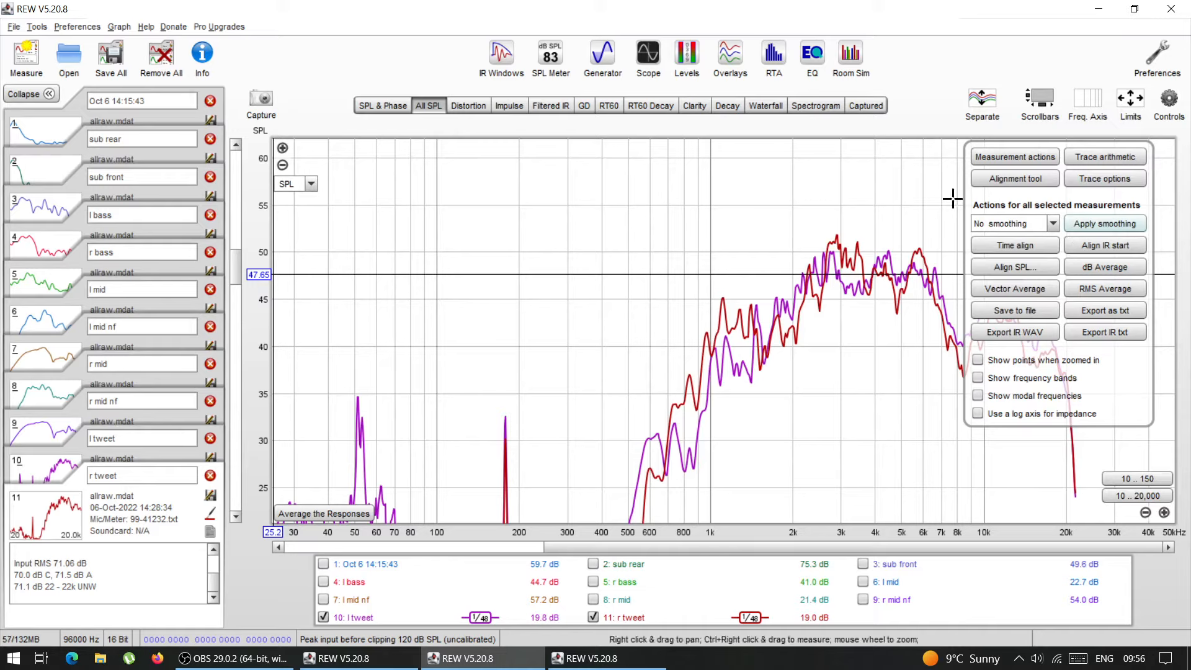
# Look through the smoothing levels and select 1/48 smoothing for the selected measurements
pyautogui.click(994, 229)
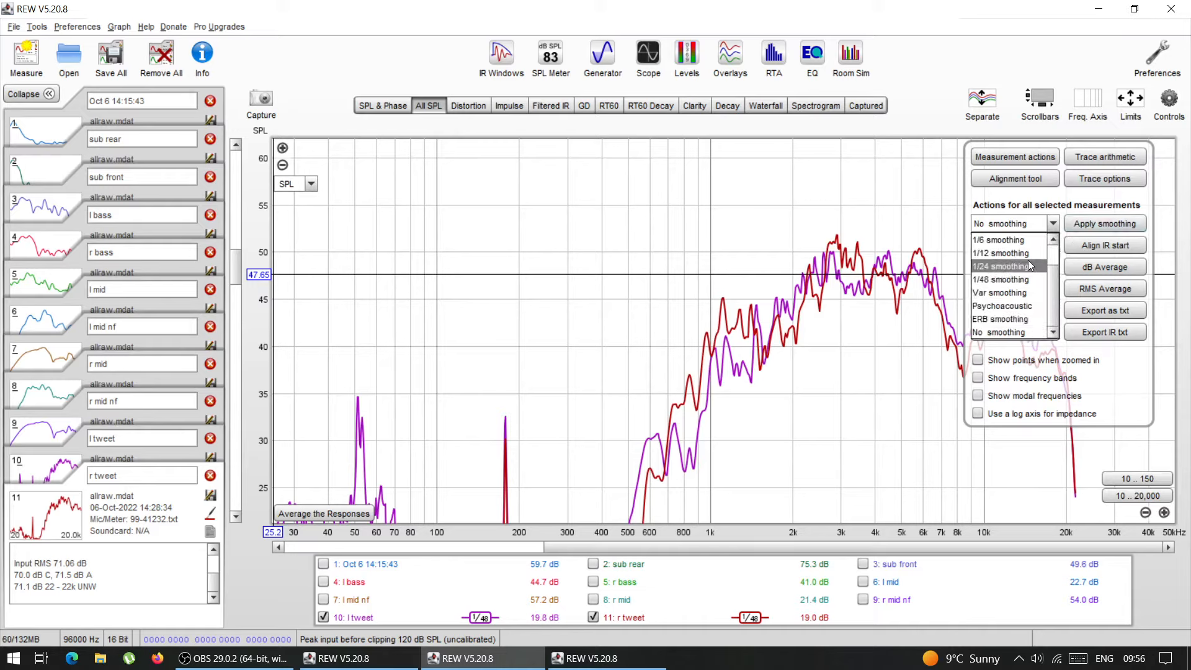
pyautogui.moveTo(1052, 302); pyautogui.dragTo(1056, 274)
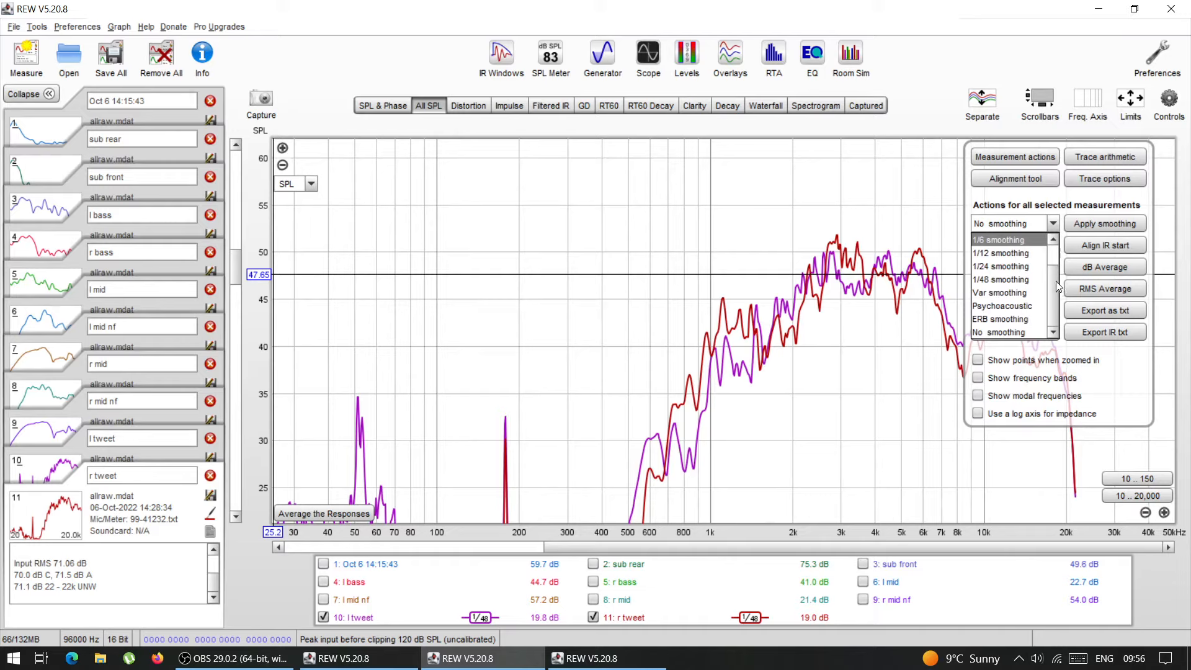
pyautogui.scroll(-1, 1036, 273)
pyautogui.scroll(1, 1050, 308)
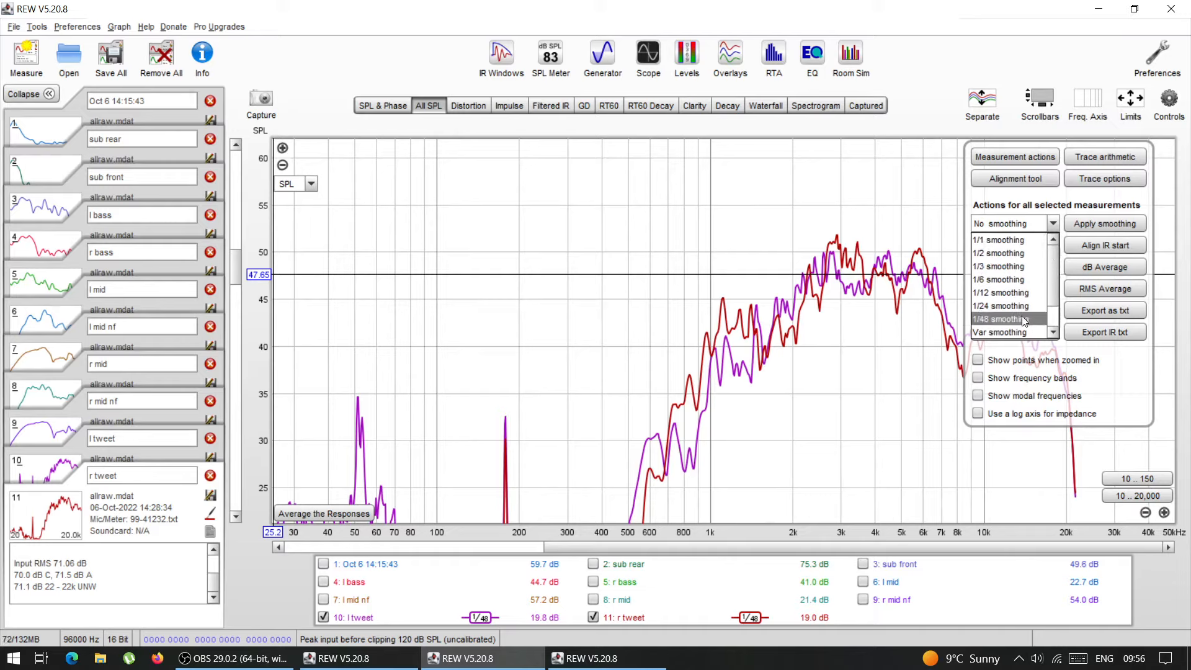
pyautogui.click(1021, 319)
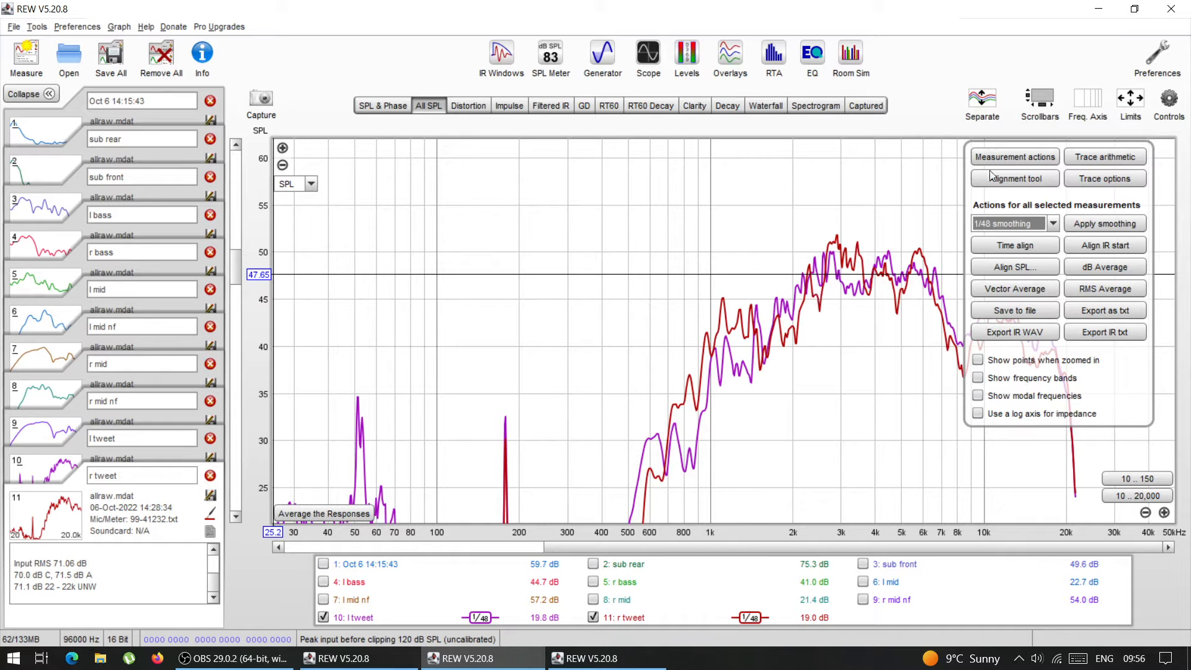
# Open the Trace arithmetic dialog to view its trace A, trace B and operation options, and close it
pyautogui.click(1096, 158)
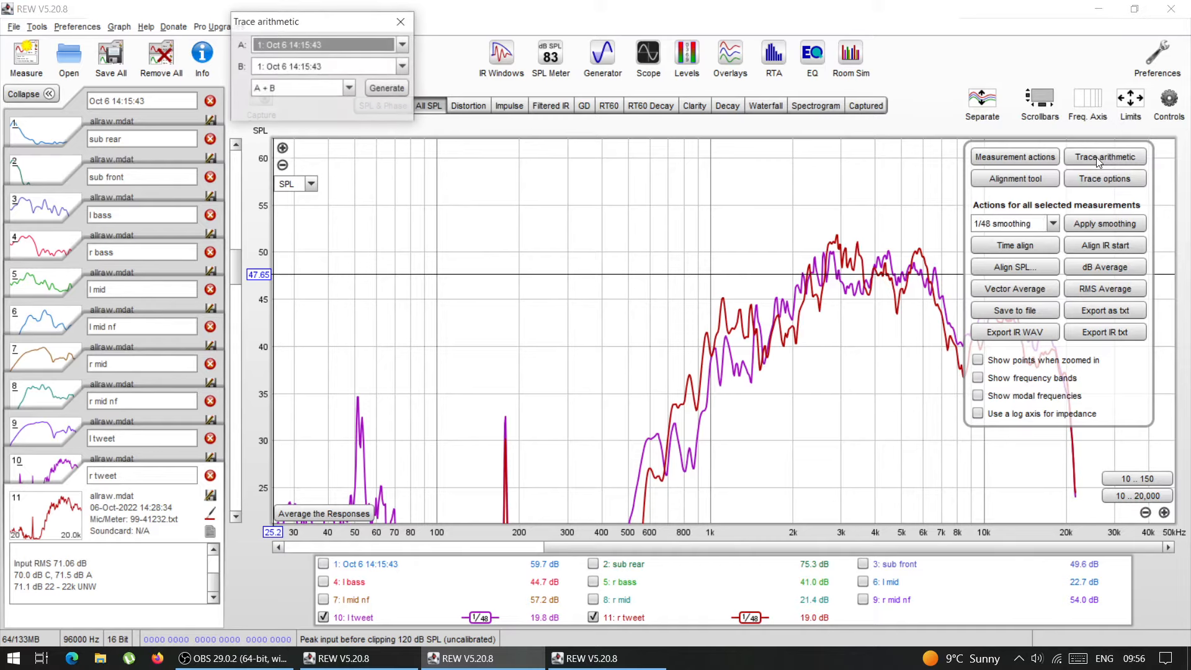
pyautogui.click(1170, 109)
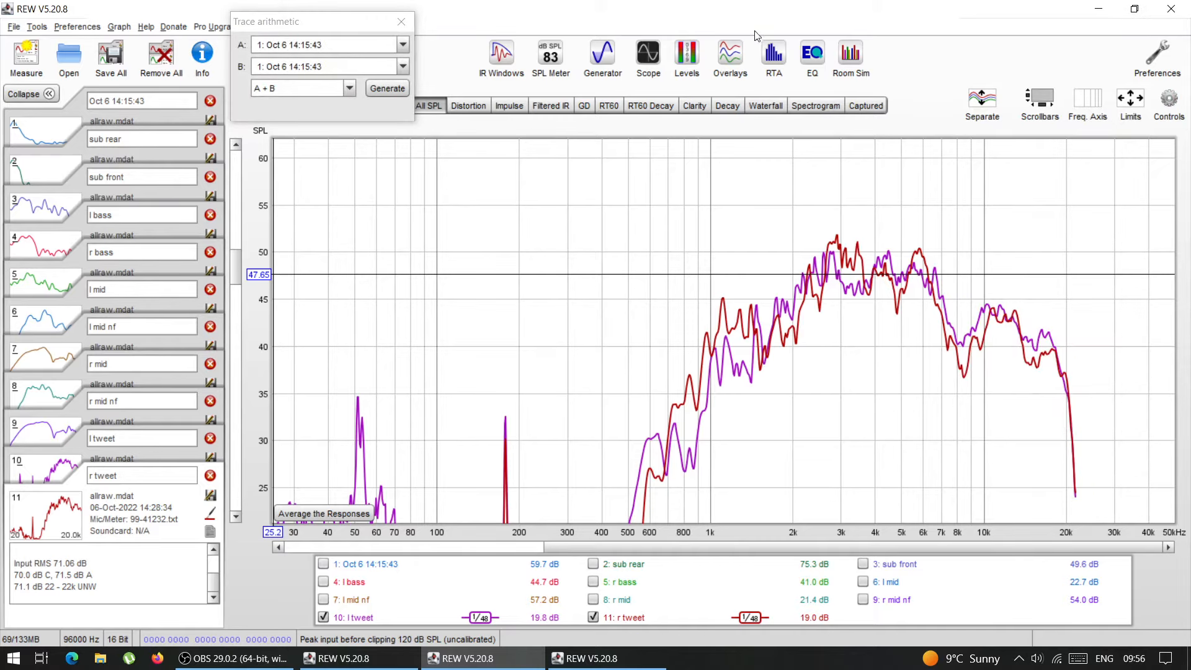
pyautogui.moveTo(358, 29); pyautogui.dragTo(452, 165)
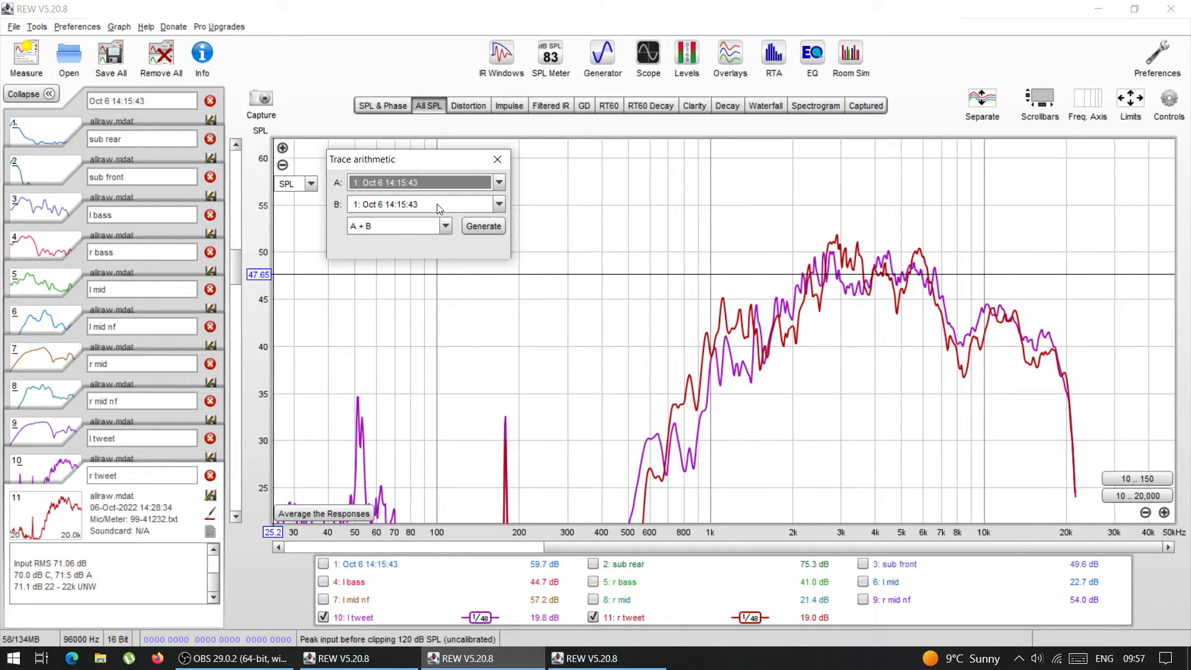
pyautogui.click(496, 161)
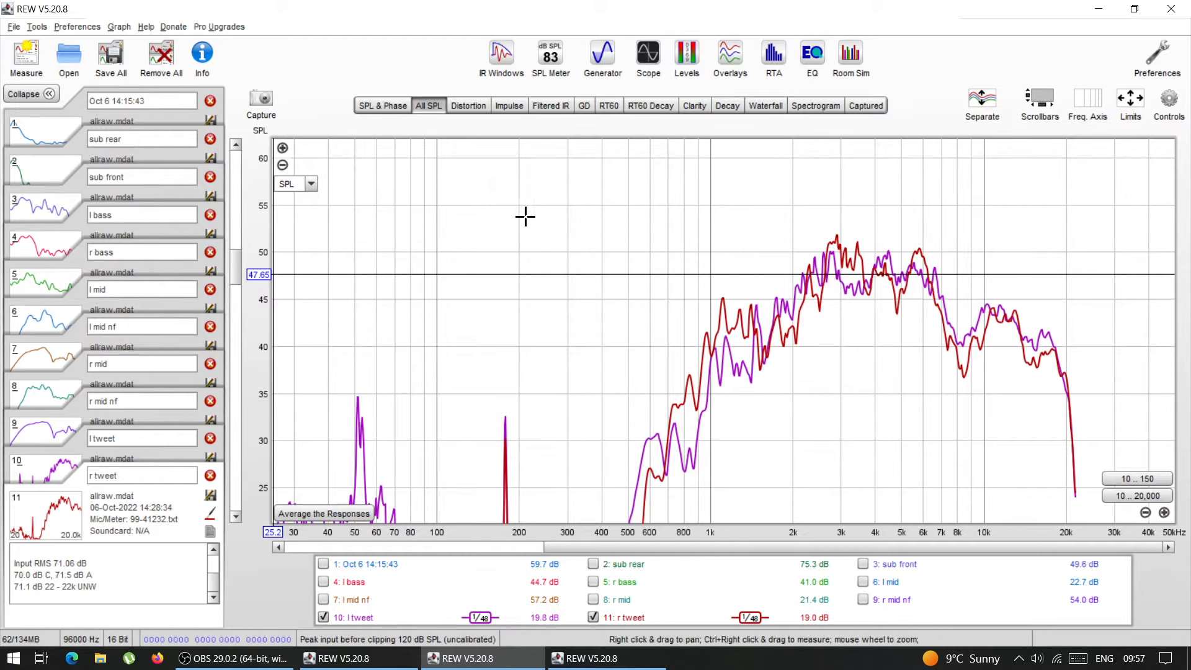
# View the Distortion and Impulse graphs of the r tweet measurement and return to the All SPL graph
pyautogui.click(473, 106)
pyautogui.click(513, 105)
pyautogui.click(460, 105)
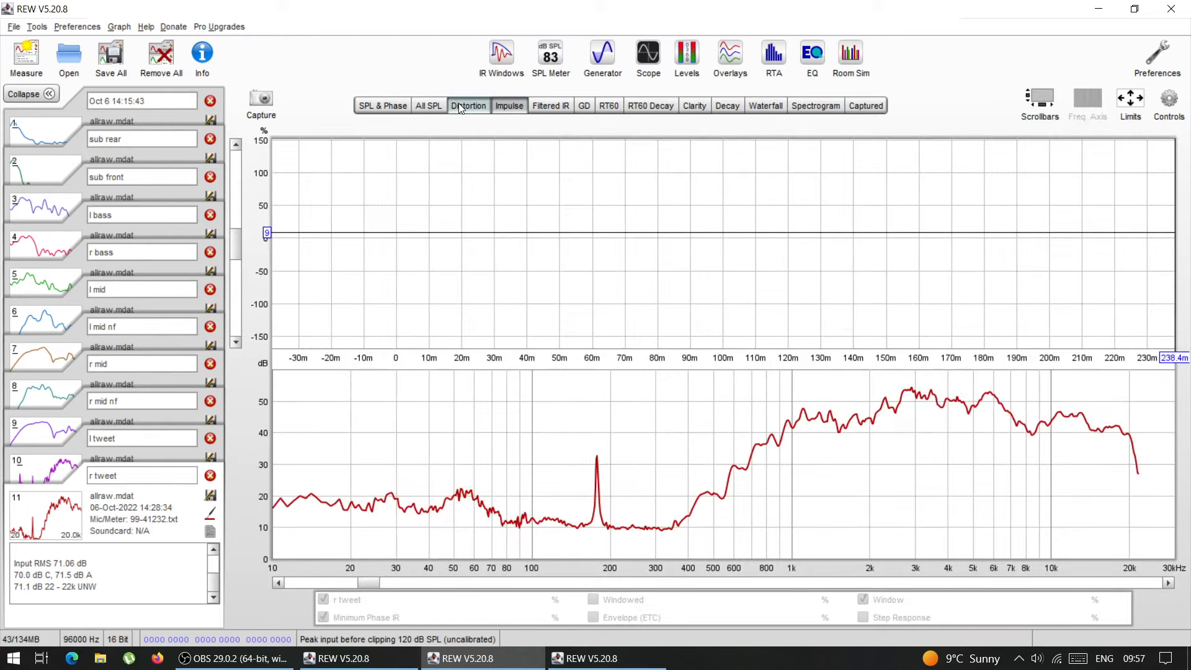
pyautogui.click(441, 110)
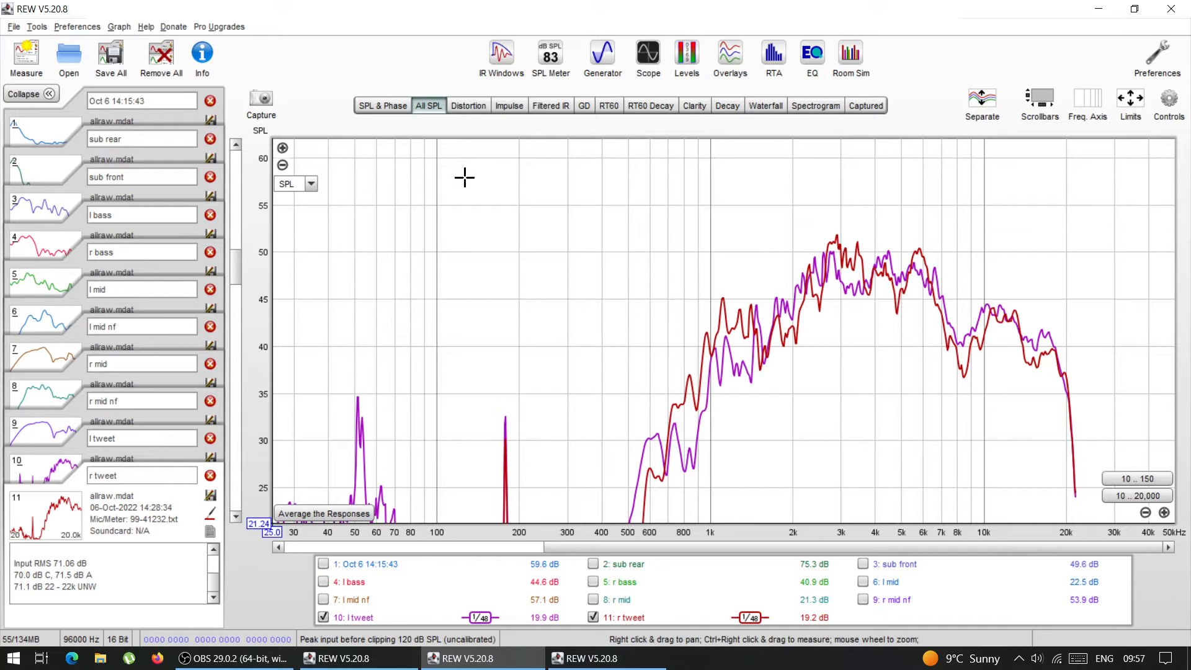
# Open the RTA window to view its mode, FFT and averaging settings, and close it
pyautogui.click(783, 57)
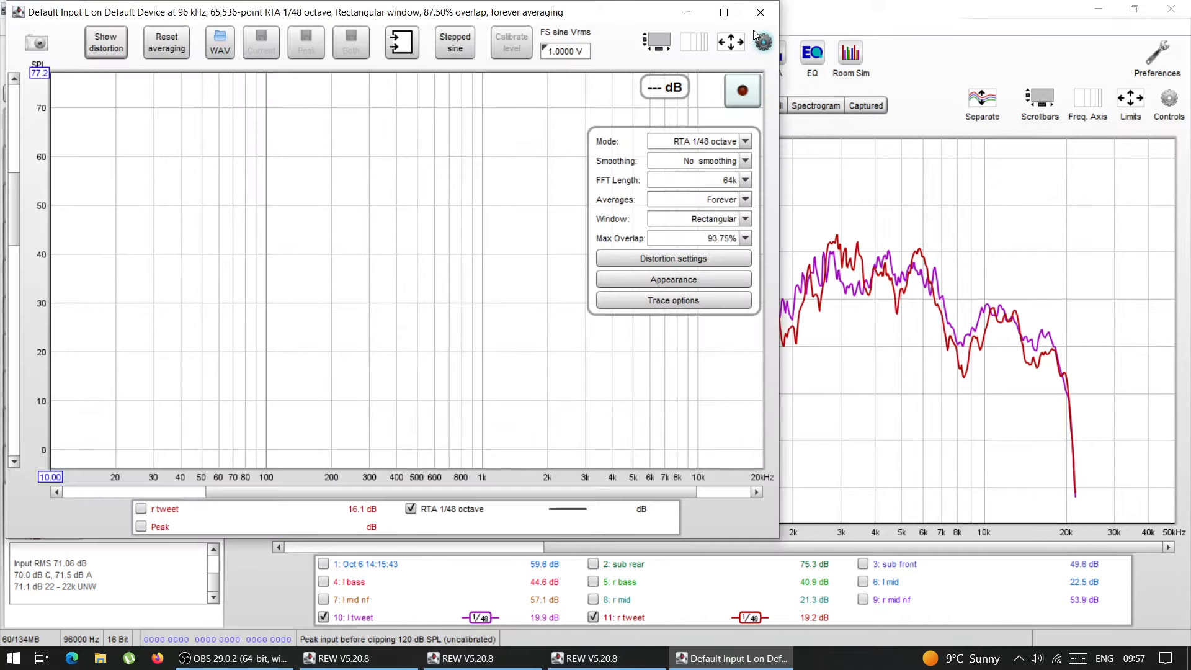
pyautogui.click(755, 20)
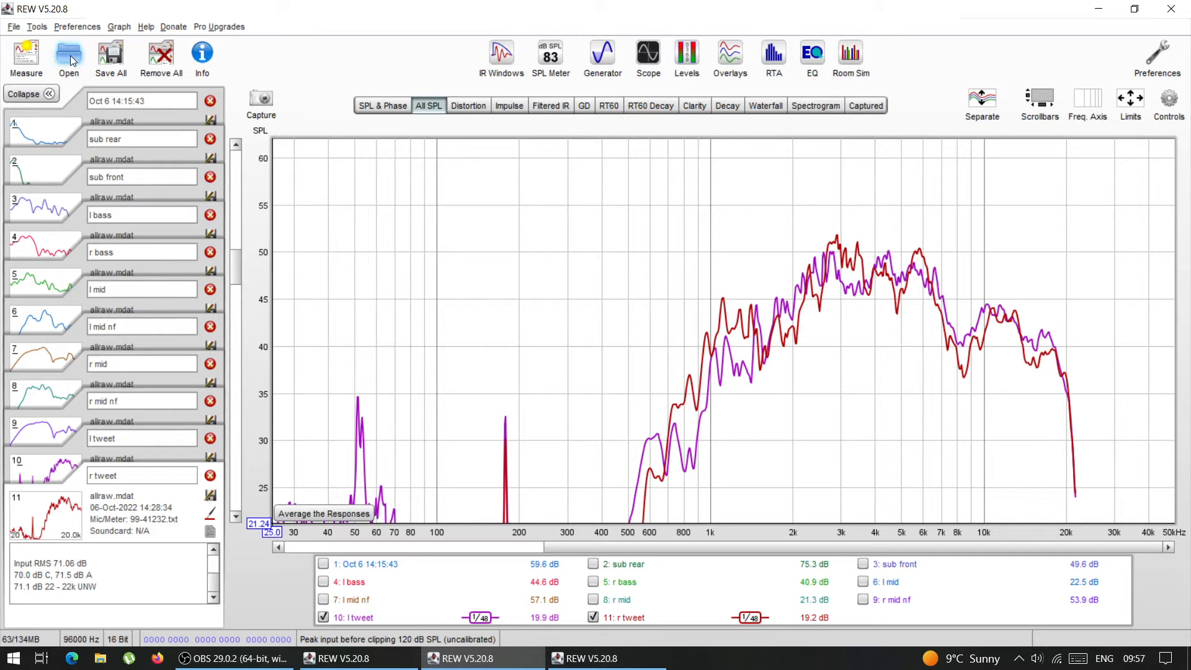
# Try to start a new measurement without calibrating the SPL reading, and dismiss the soundcard message
pyautogui.click(24, 58)
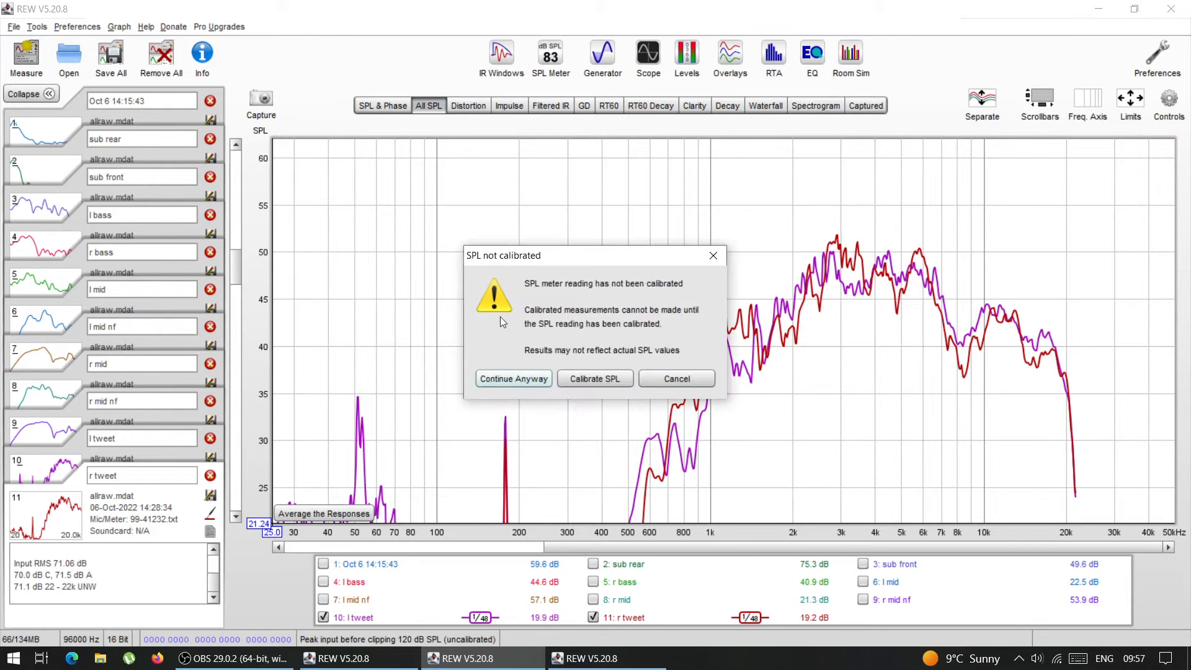
pyautogui.click(503, 380)
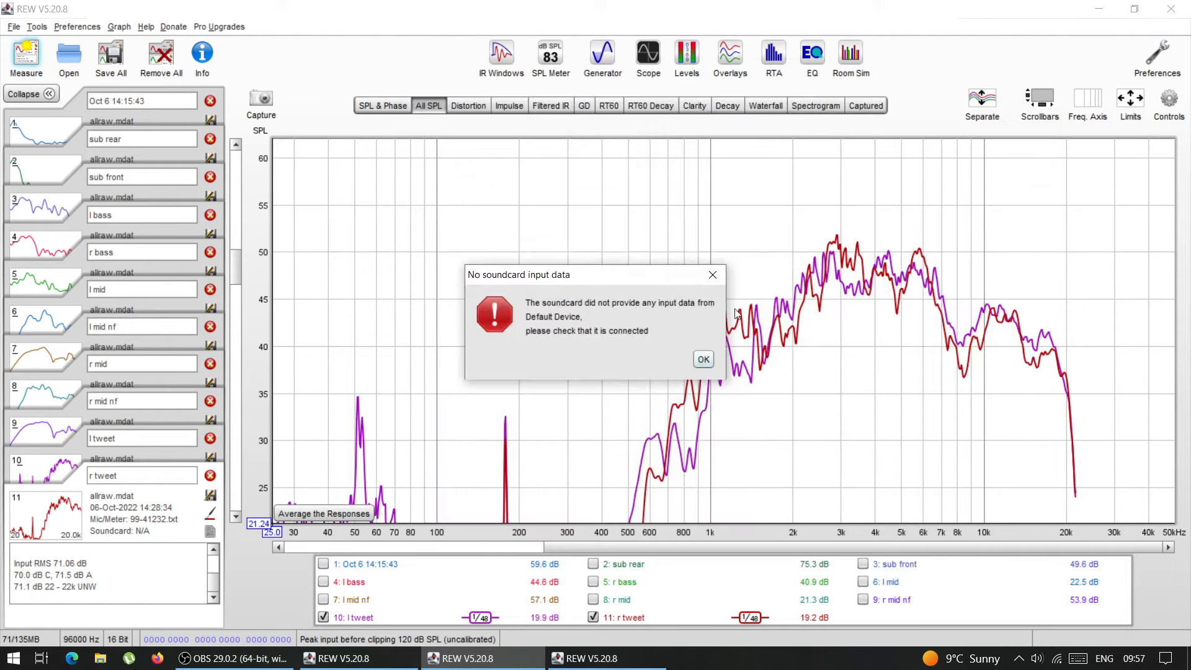
pyautogui.click(704, 360)
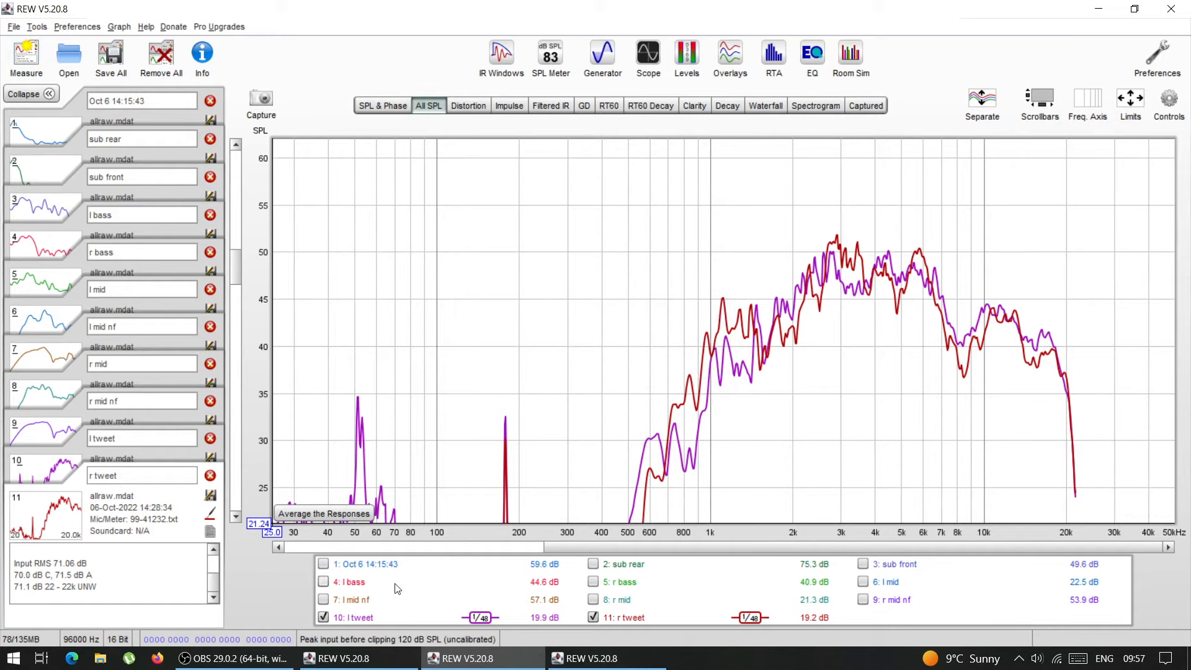
# Open distorsion peerless 4in.mdat, select the 110db 100hz peerless 4in measurement and overlay all its measurements in the All SPL graph
pyautogui.click(69, 57)
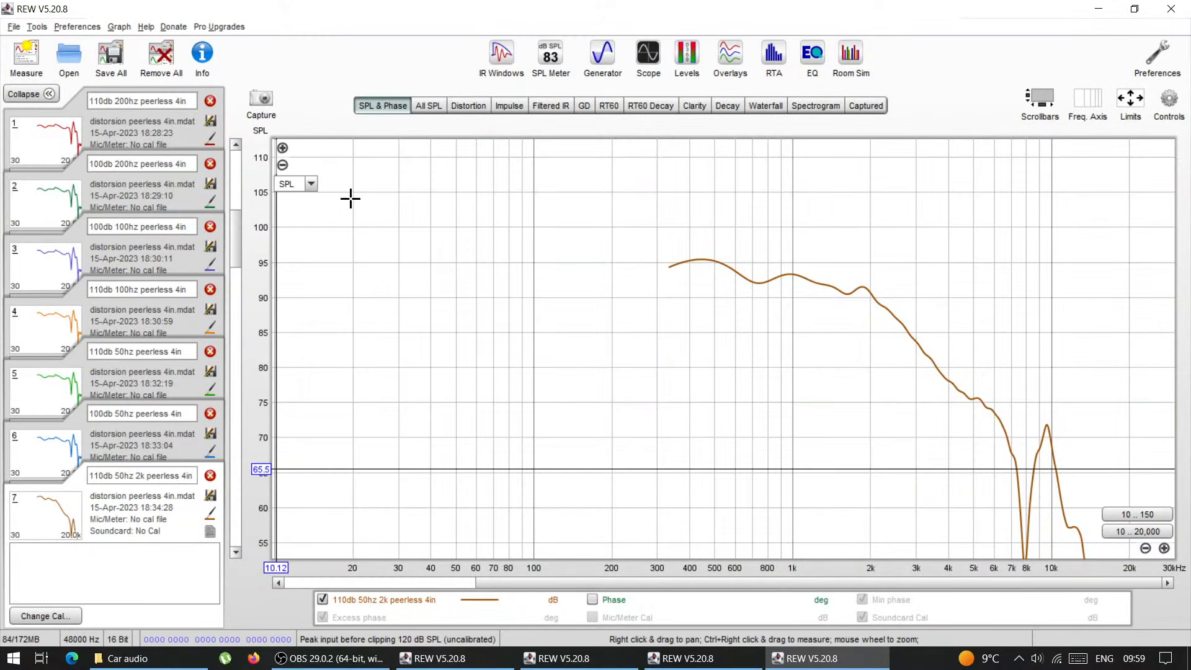
pyautogui.click(32, 318)
pyautogui.click(49, 452)
pyautogui.click(58, 343)
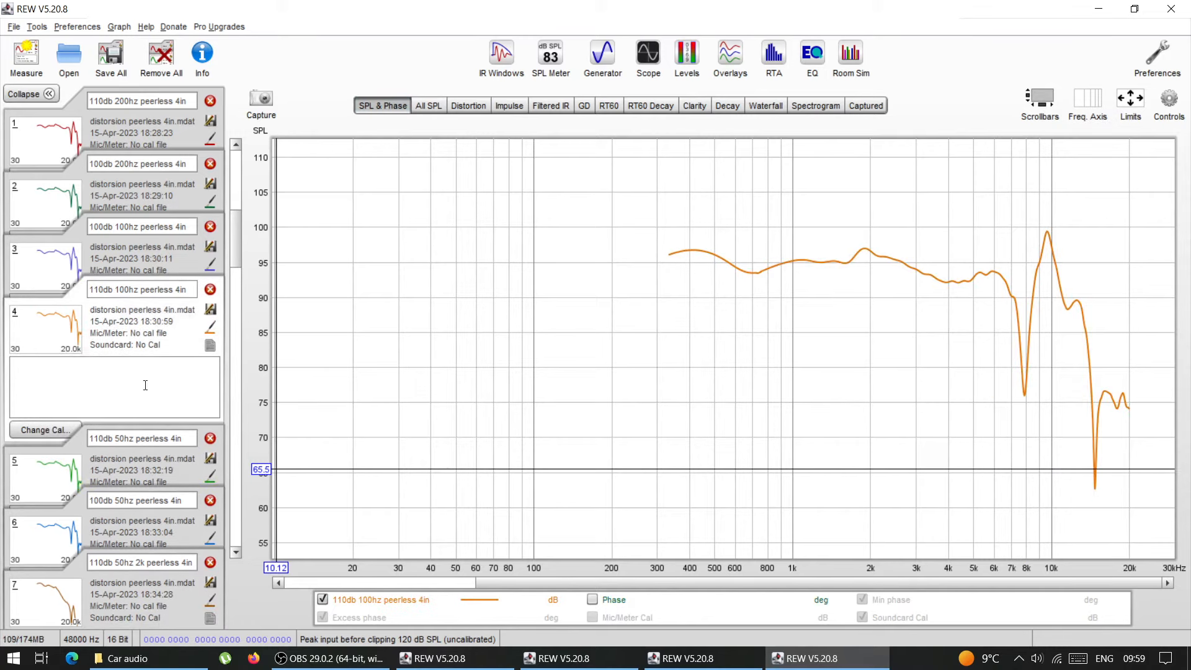
pyautogui.click(429, 106)
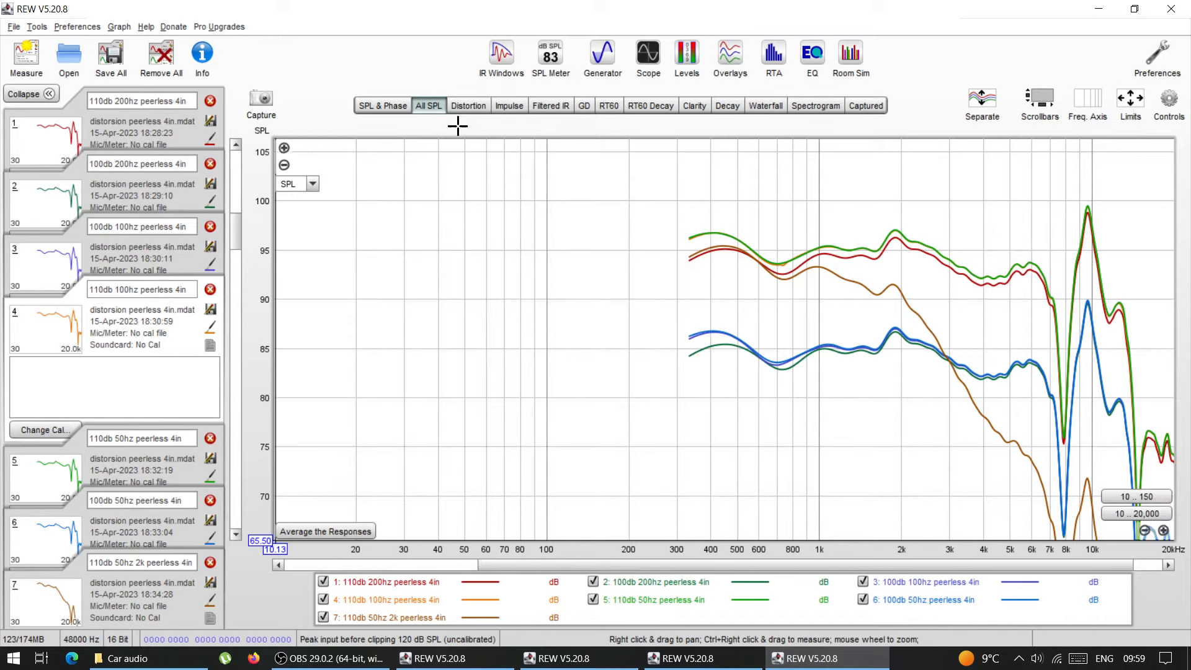
# Show the Distortion graph with its frequency axis set to the 10 to 20,000 Hz range
pyautogui.click(466, 107)
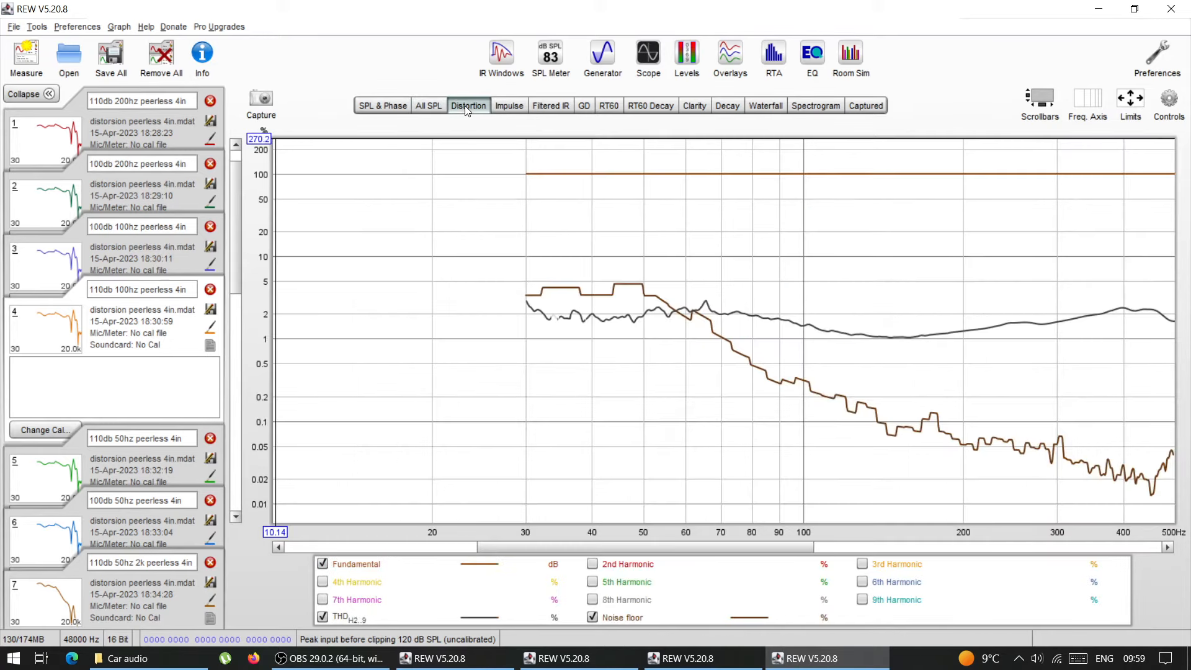
pyautogui.moveTo(763, 549); pyautogui.dragTo(837, 549)
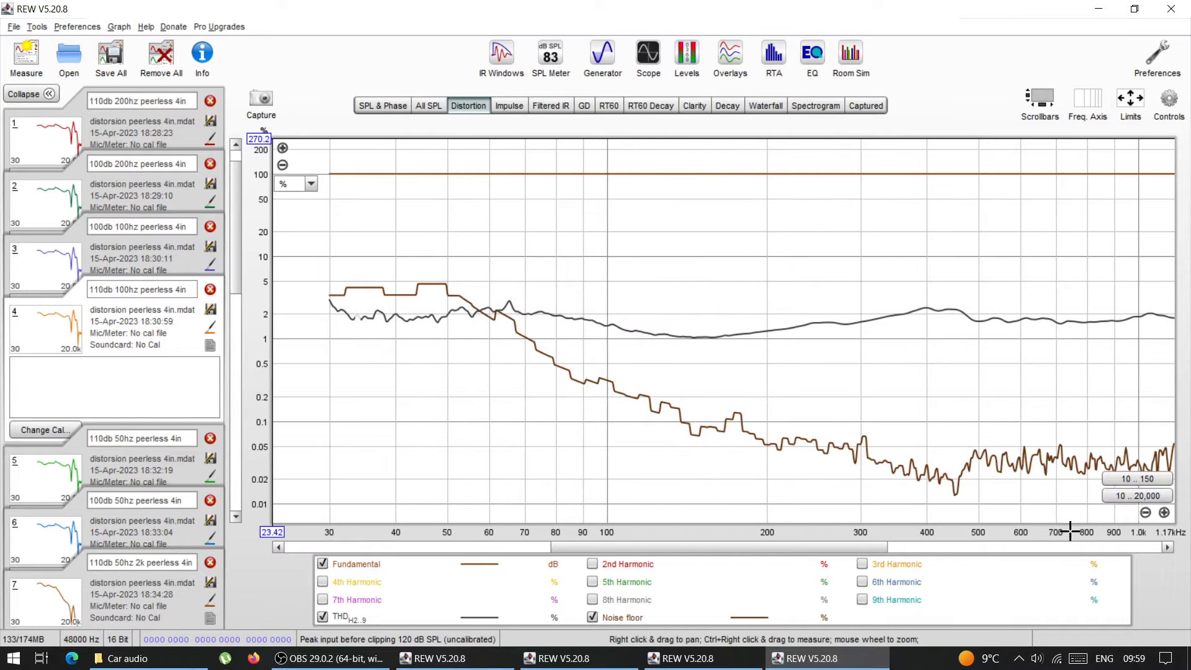
pyautogui.click(1137, 498)
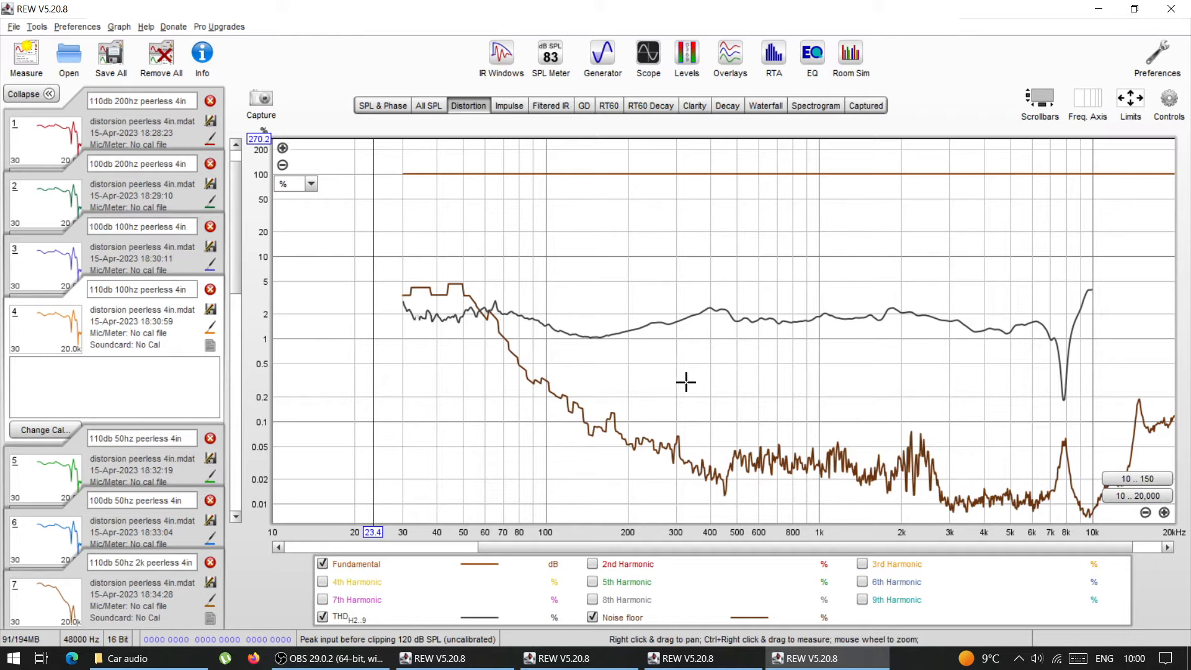
# Compare the distortion curves of the 100 dB and 110 dB measurements, finishing on 110db 50hz peerless 4in
pyautogui.click(44, 273)
pyautogui.click(42, 209)
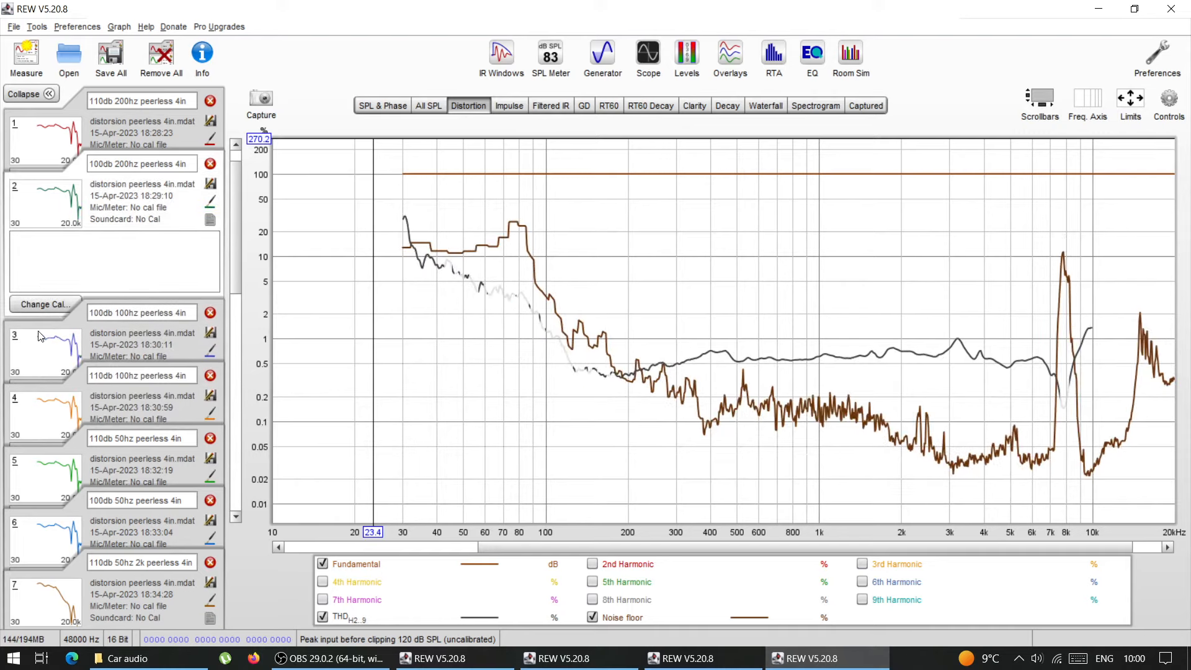
pyautogui.click(47, 360)
pyautogui.click(45, 399)
pyautogui.click(43, 470)
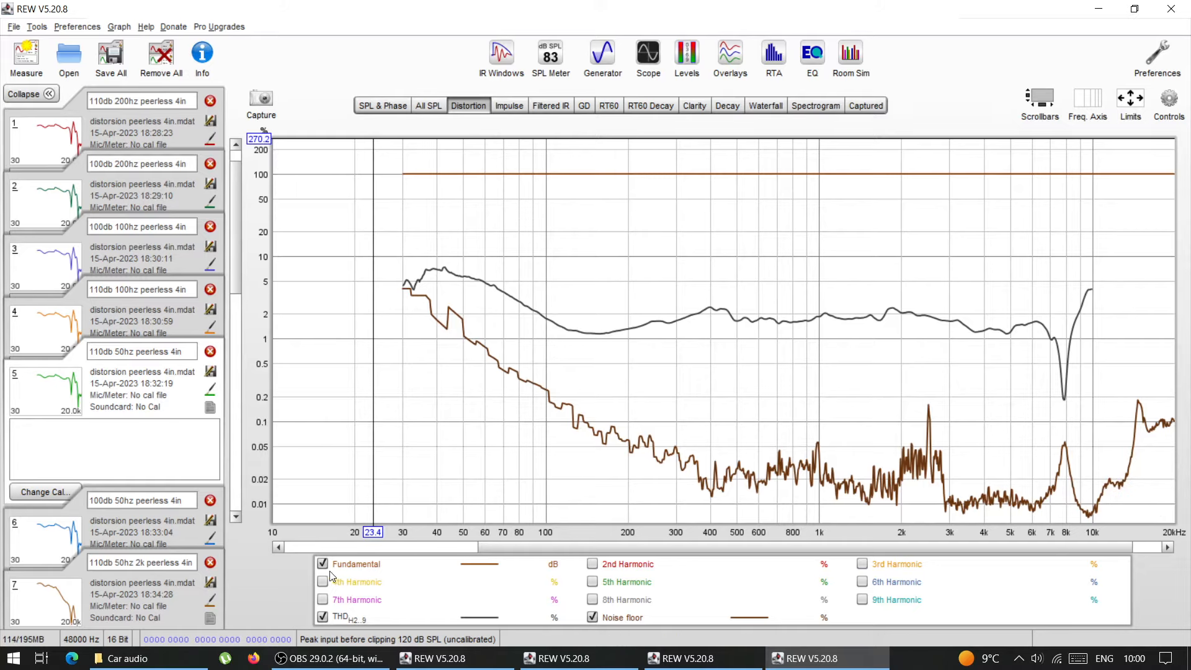
# Show the 2nd Harmonic and 3rd Harmonic traces in the distortion graph of the 110db 50hz peerless 4in measurement
pyautogui.click(592, 564)
pyautogui.click(862, 564)
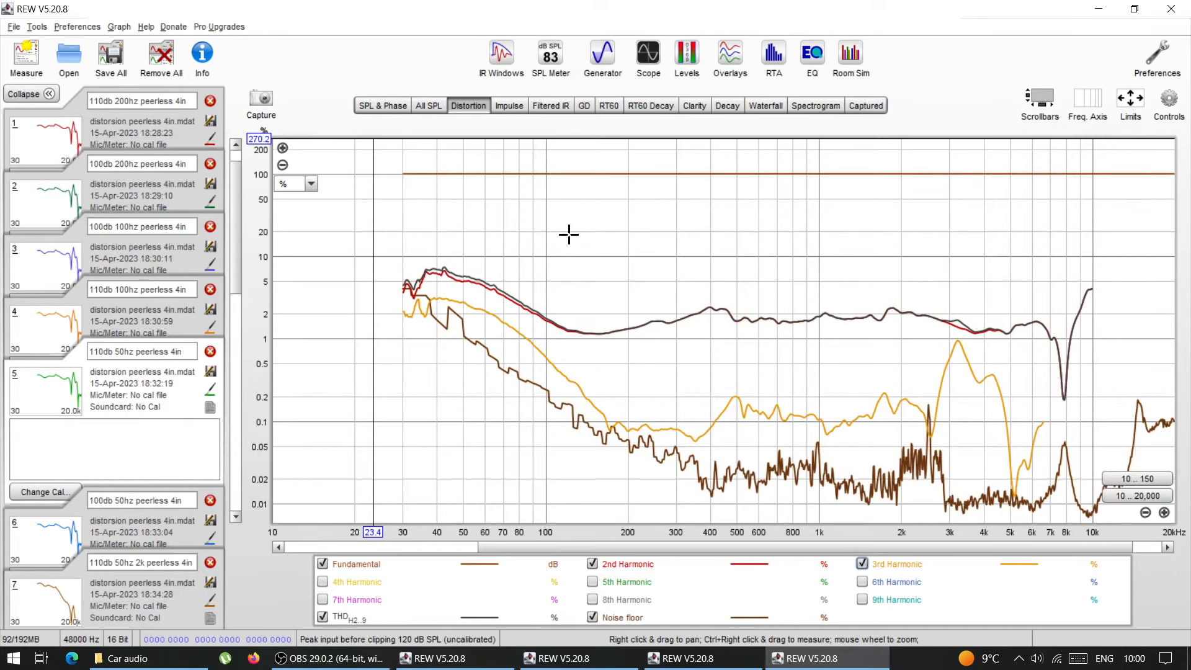
# In the Impulse graph of 110db 50hz peerless 4in, extend the right window marker to about 5.5 ms
pyautogui.click(503, 107)
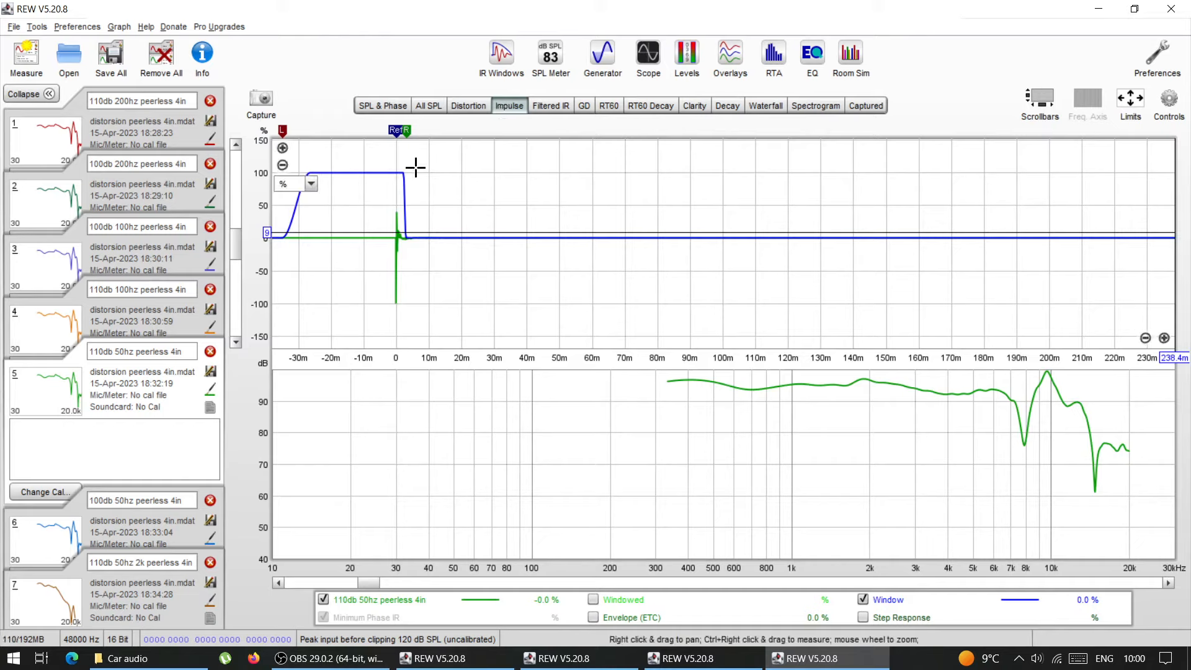
pyautogui.moveTo(410, 131)
pyautogui.mouseDown()
pyautogui.moveTo(512, 142)
pyautogui.moveTo(414, 159)
pyautogui.moveTo(468, 170)
pyautogui.moveTo(403, 166)
pyautogui.moveTo(414, 165)
pyautogui.mouseUp()
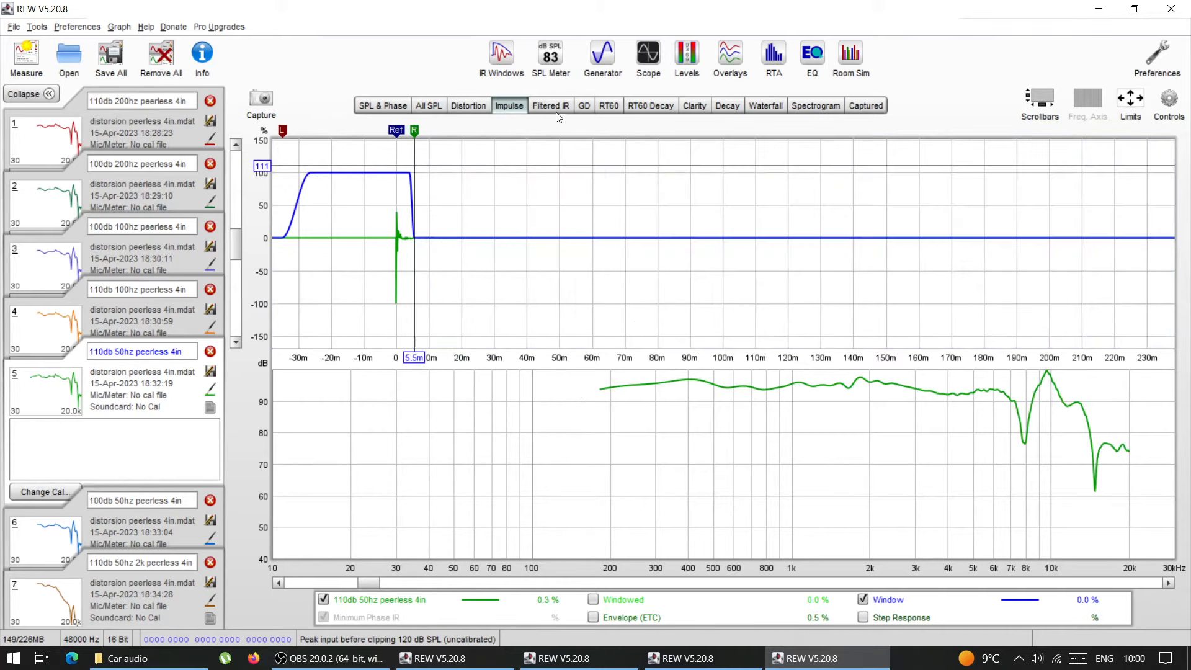
# View the RT60, RT60 Decay, Clarity, Waterfall and Spectrogram graphs of the 110db 50hz peerless 4in measurement
pyautogui.click(603, 106)
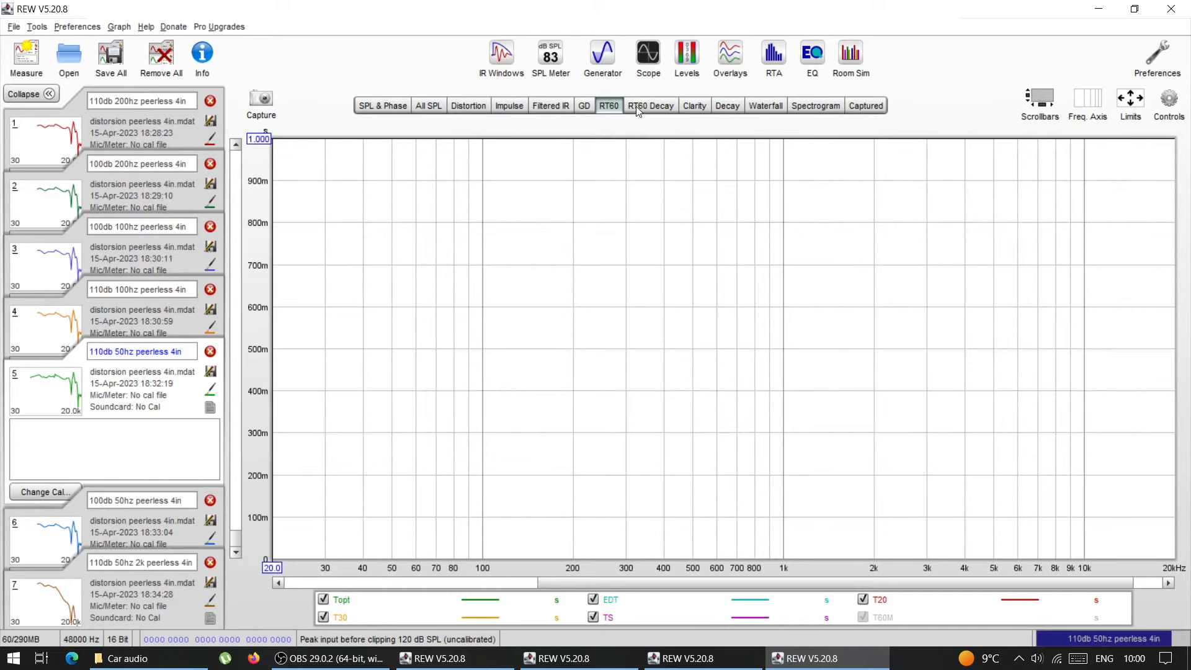
pyautogui.click(646, 107)
pyautogui.click(692, 110)
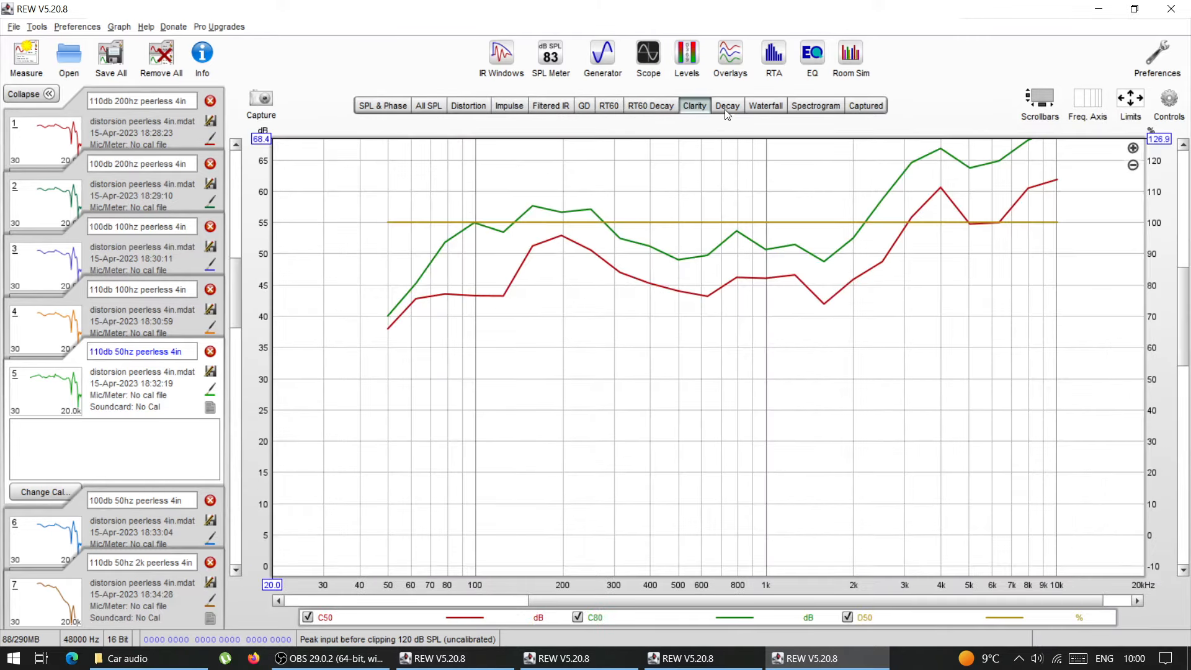
pyautogui.click(757, 105)
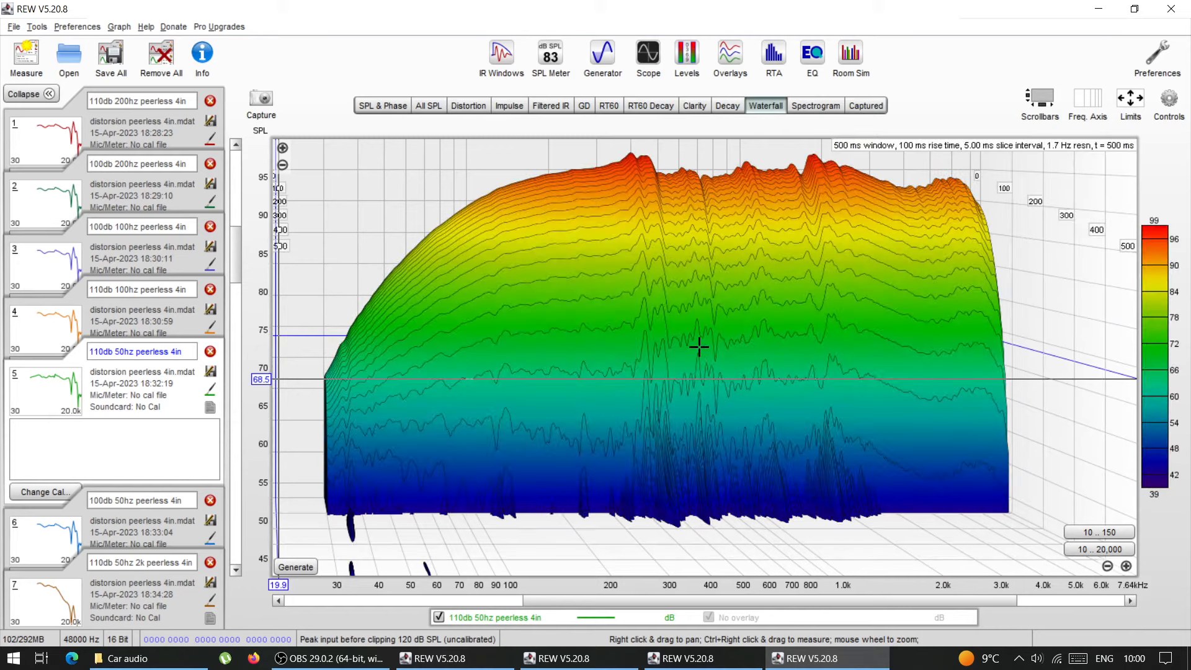
pyautogui.click(809, 108)
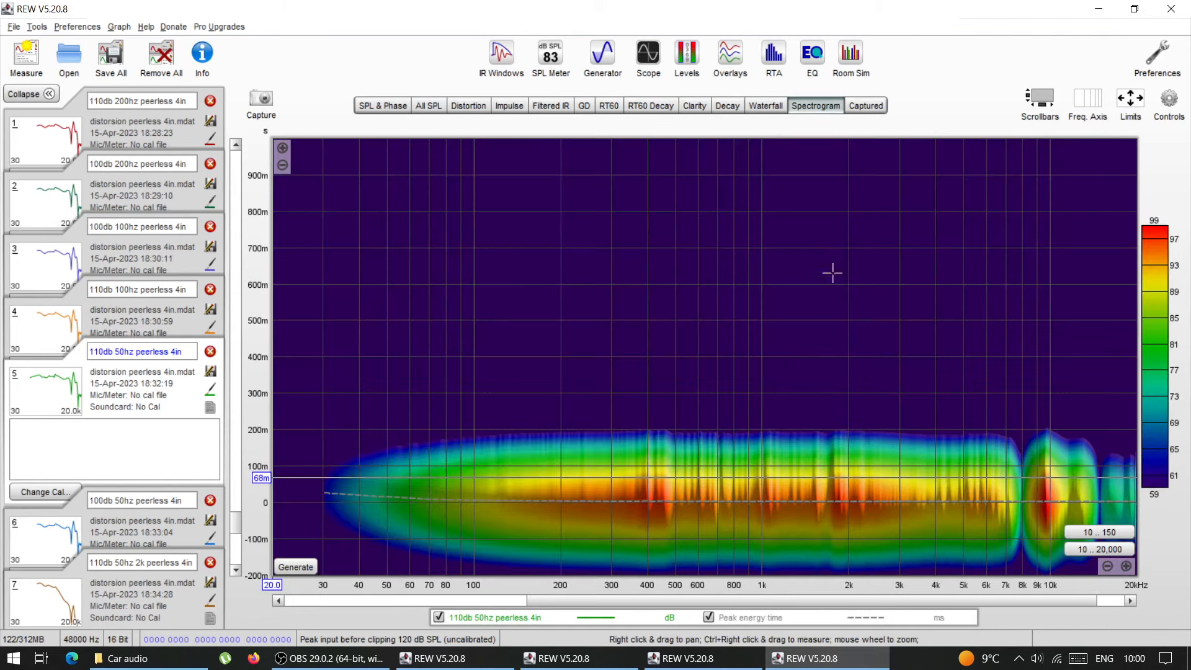
# Compare the Decay and Waterfall graphs of the 110db 50hz peerless 4in measurement, finishing on the Waterfall
pyautogui.click(720, 106)
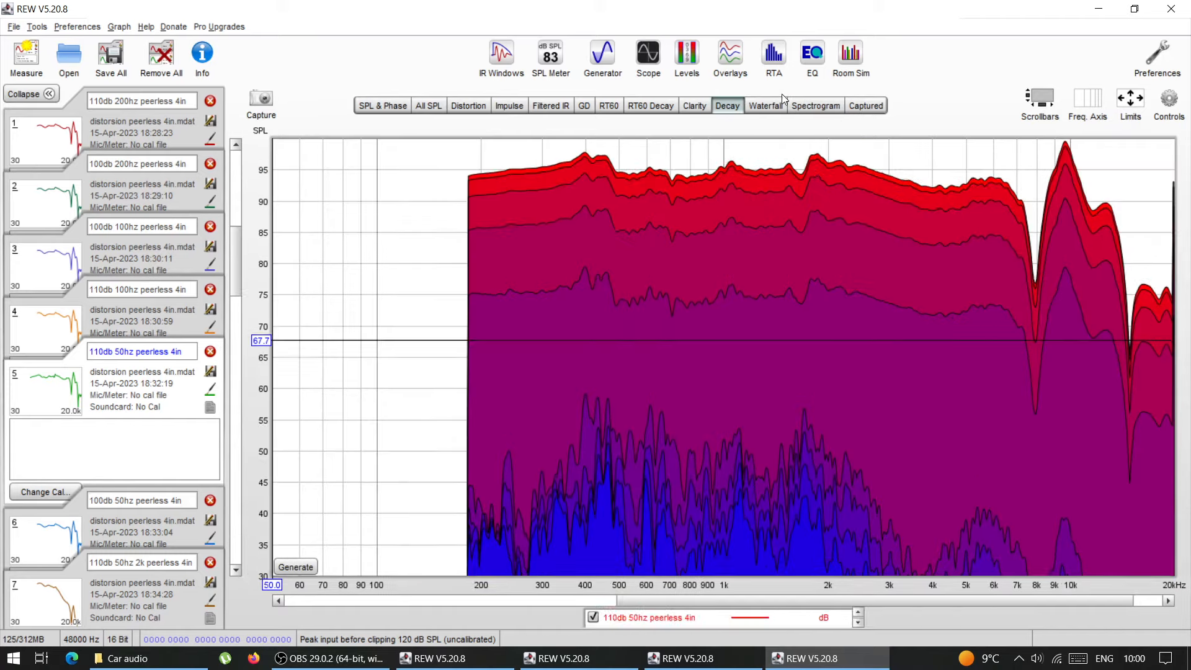
pyautogui.click(773, 101)
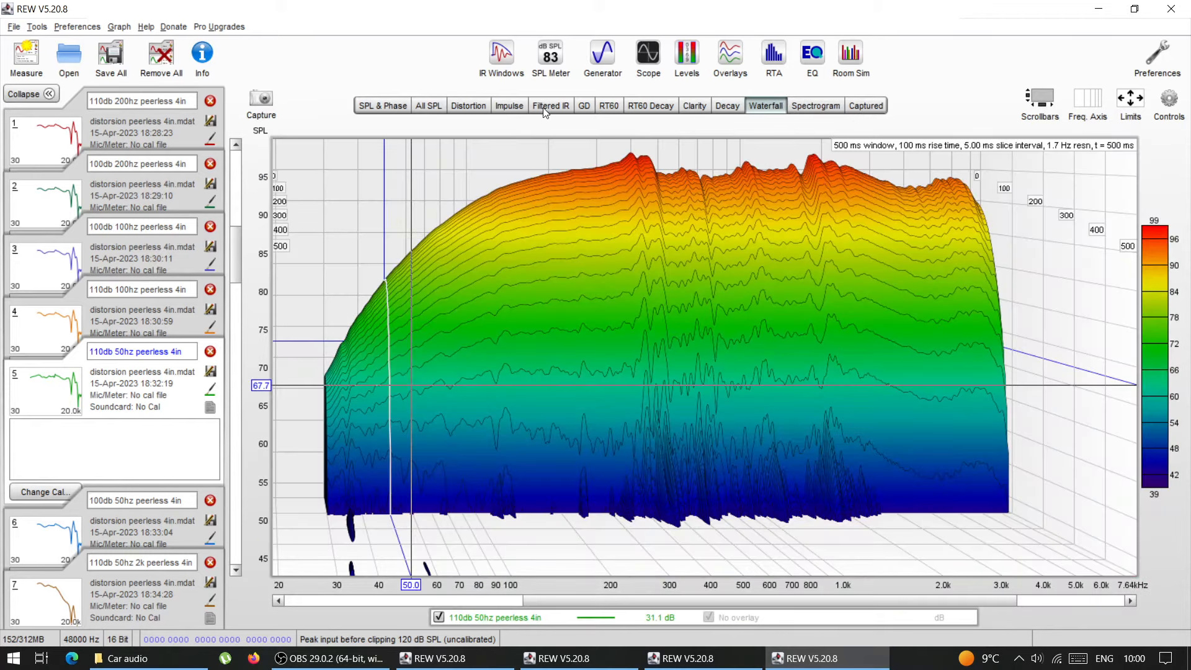
pyautogui.click(724, 114)
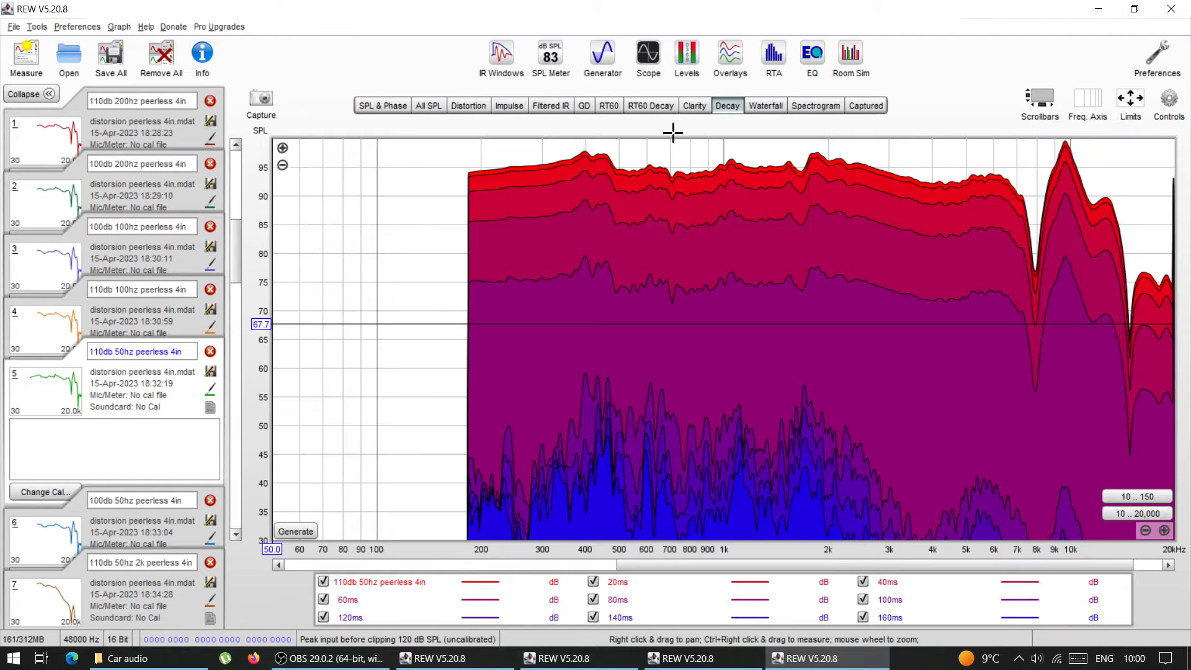
pyautogui.click(749, 107)
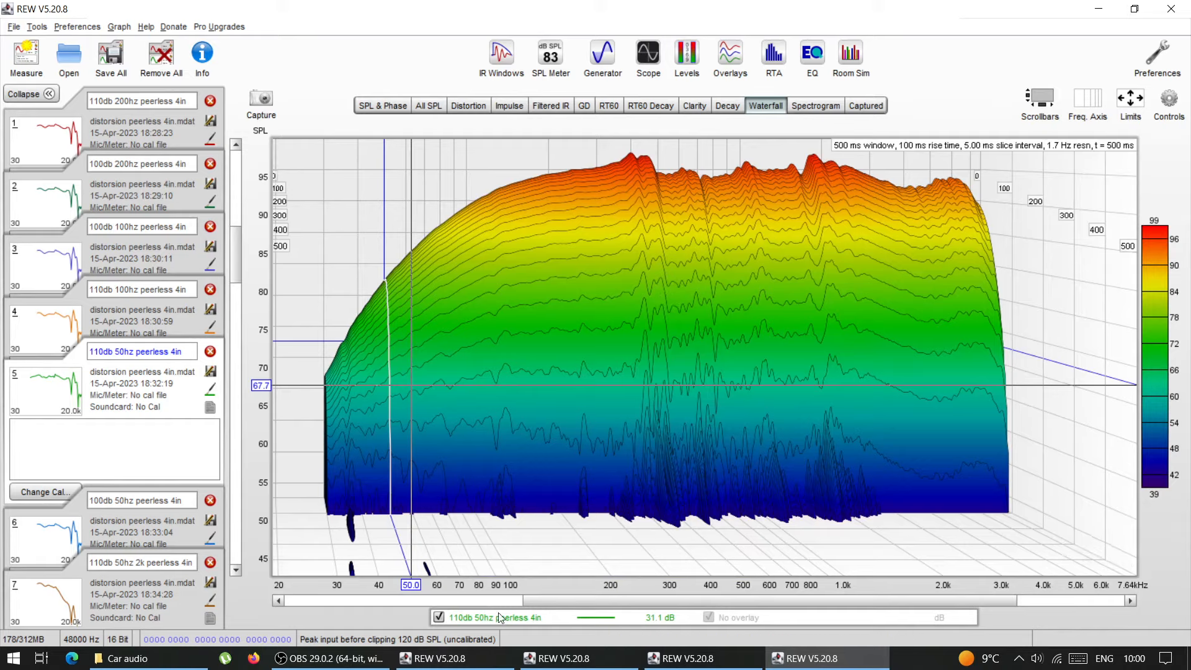
# Switch to the REW window holding the allraw.mdat measurements and view r tweet's Distortion, Impulse, Filtered IR, GD and RT60 Decay graphs
pyautogui.moveTo(454, 666)
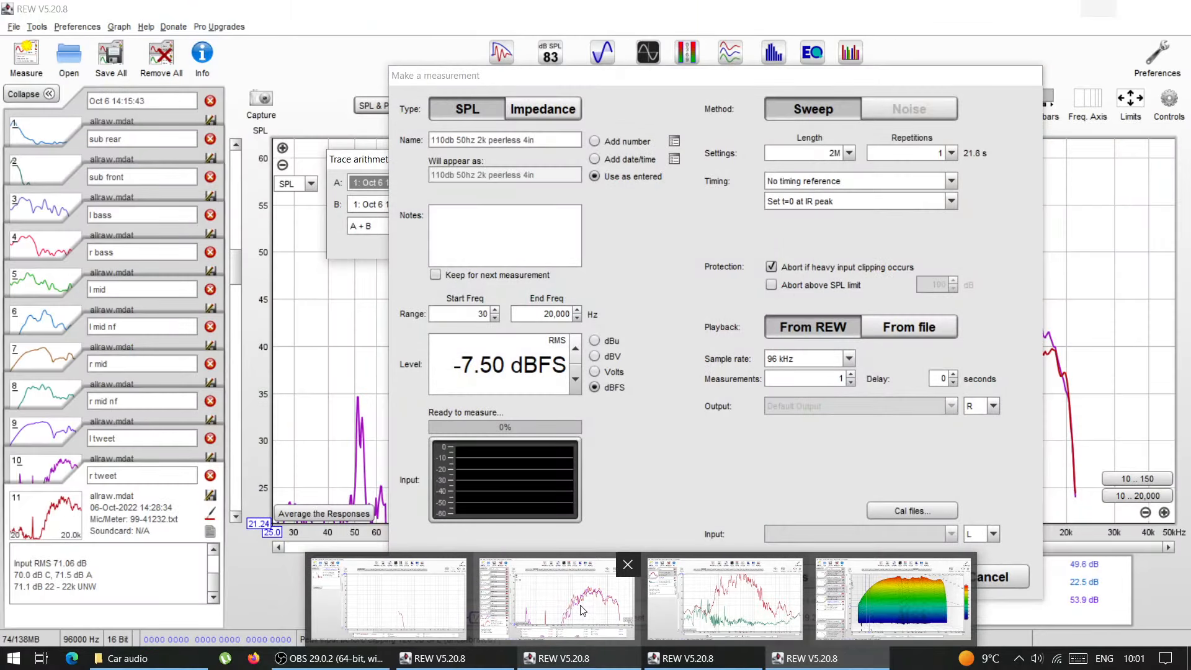
pyautogui.click(582, 611)
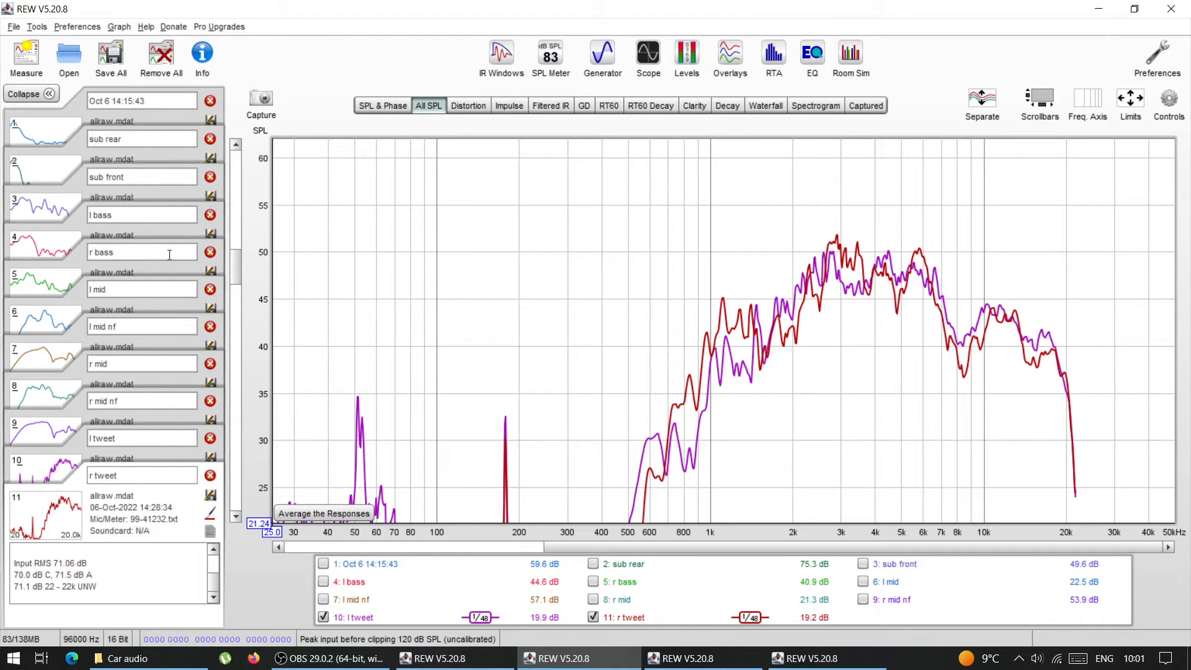
pyautogui.click(470, 111)
pyautogui.click(504, 104)
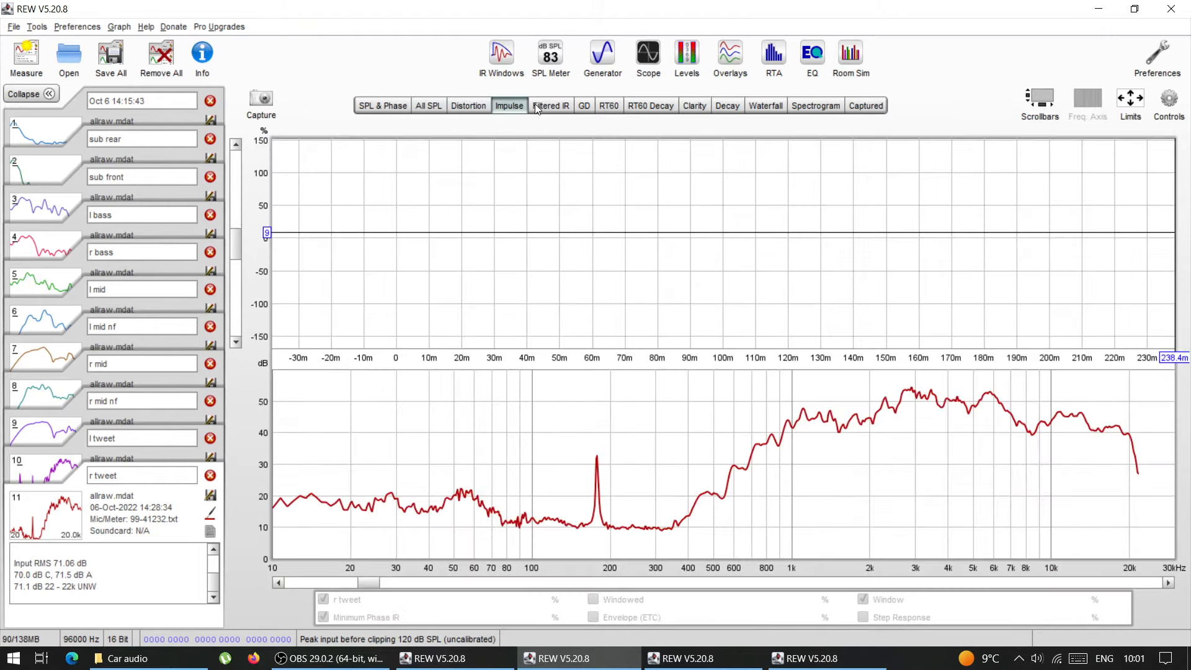
pyautogui.click(538, 104)
pyautogui.click(584, 106)
pyautogui.click(651, 106)
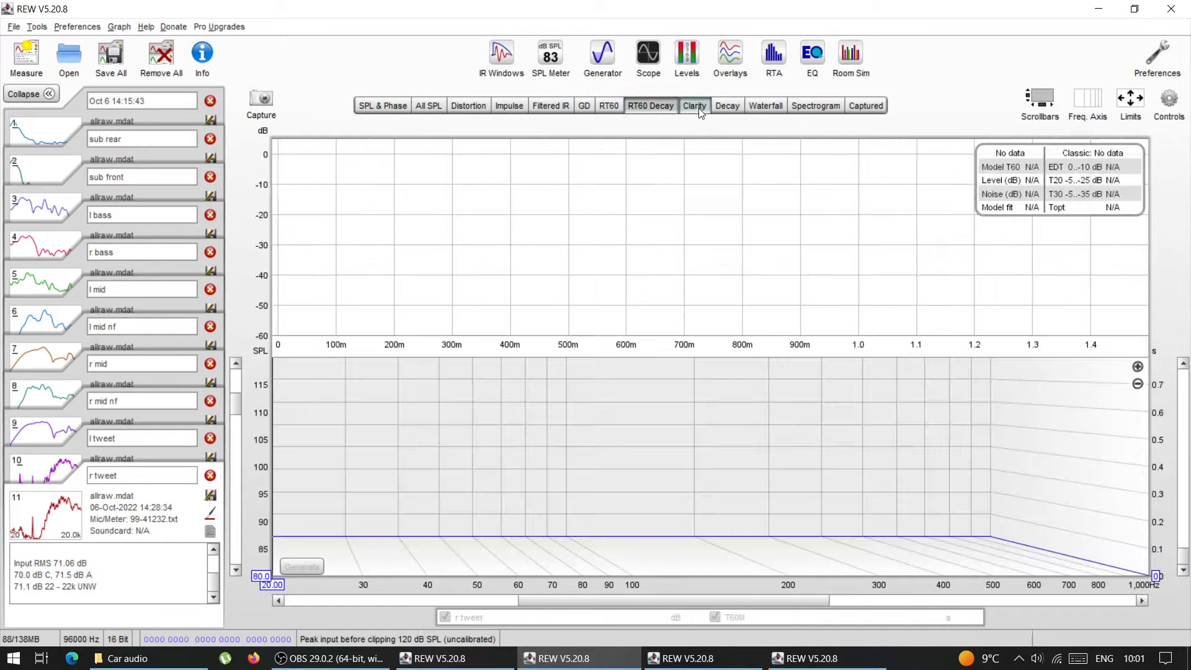
# View the Clarity, Decay, Waterfall, Spectrogram, Captured and Filtered IR graphs for the r tweet measurement
pyautogui.click(695, 105)
pyautogui.click(728, 105)
pyautogui.click(766, 106)
pyautogui.click(818, 106)
pyautogui.click(867, 107)
pyautogui.click(550, 106)
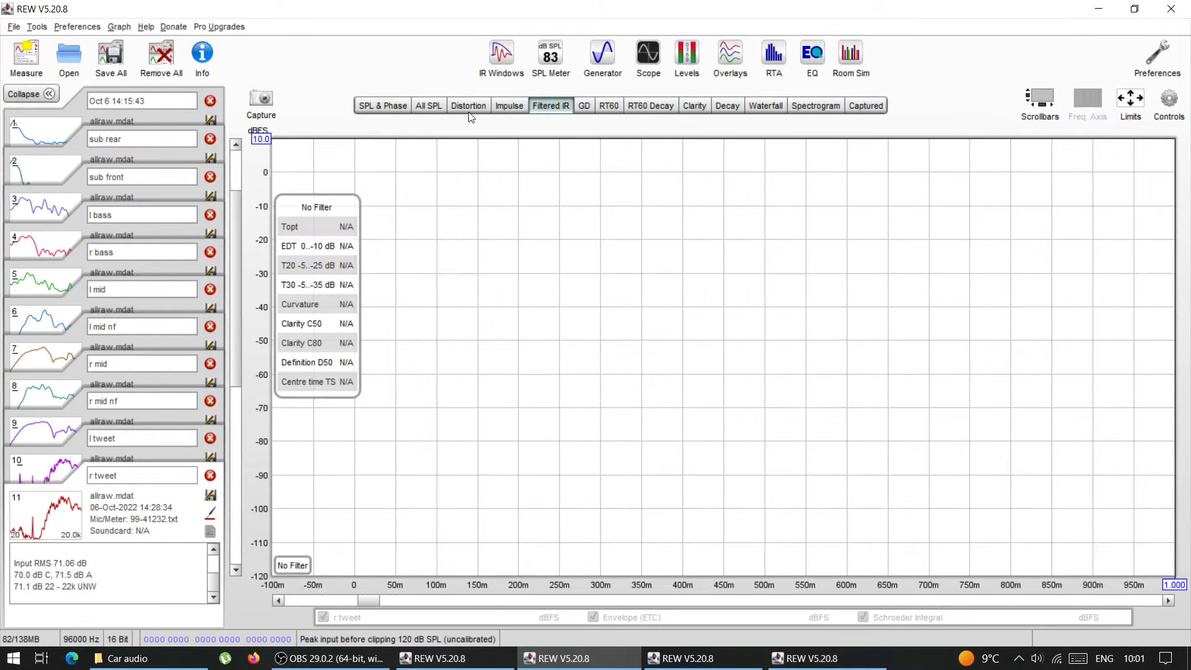
# Recheck the Distortion and Impulse graphs of r tweet and return to the All SPL overlay
pyautogui.click(470, 107)
pyautogui.click(506, 102)
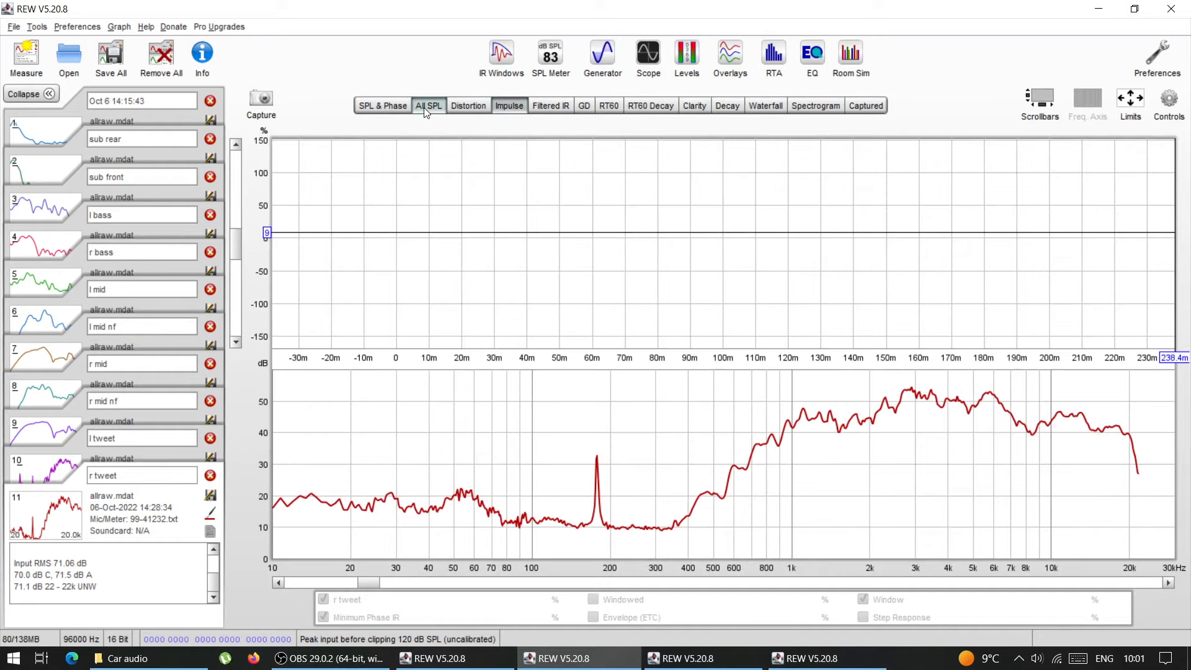
pyautogui.click(423, 107)
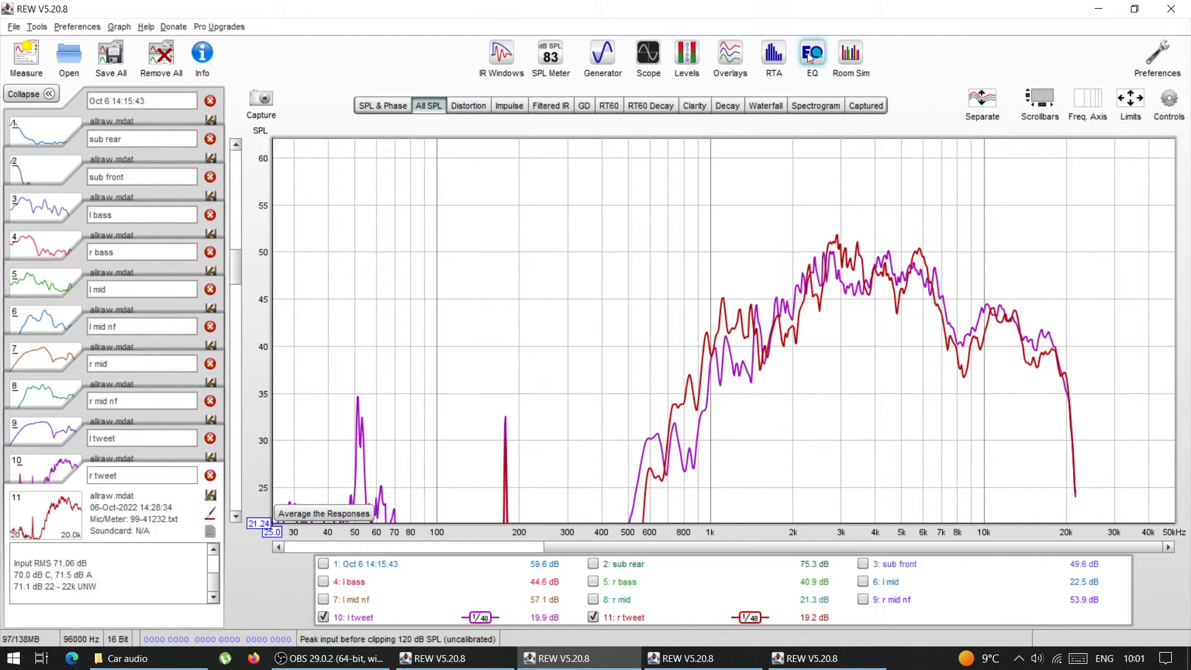
# Open and close the RTA window, and do the same with the EQ window for the r tweet measurement
pyautogui.click(774, 56)
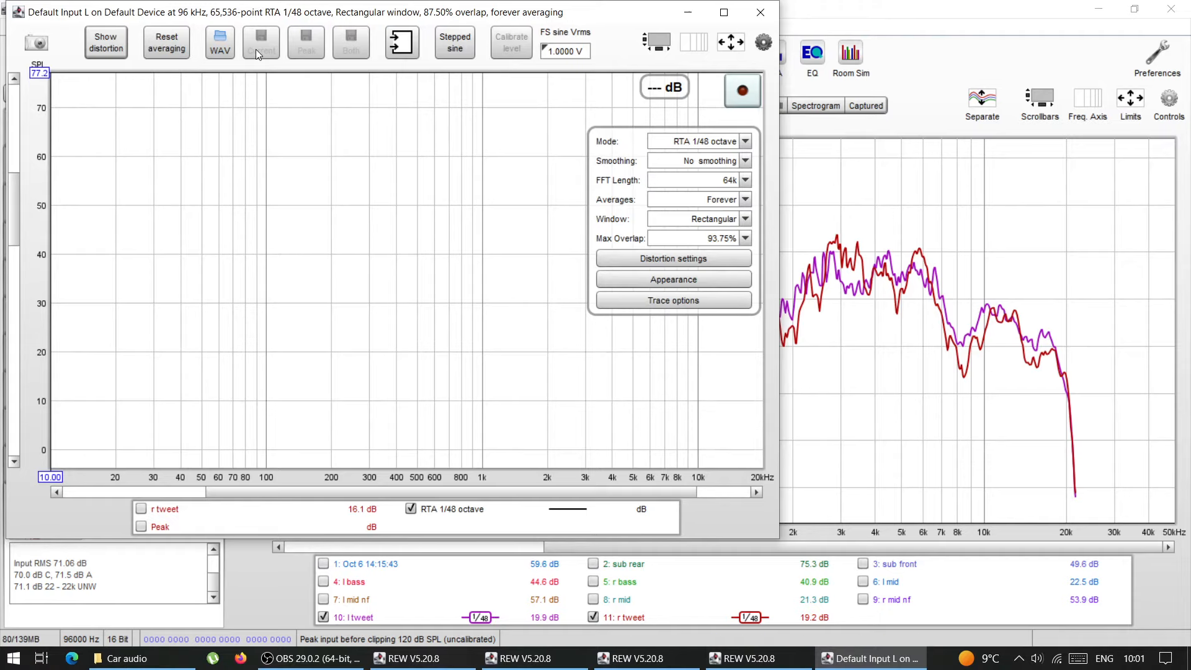
pyautogui.click(761, 12)
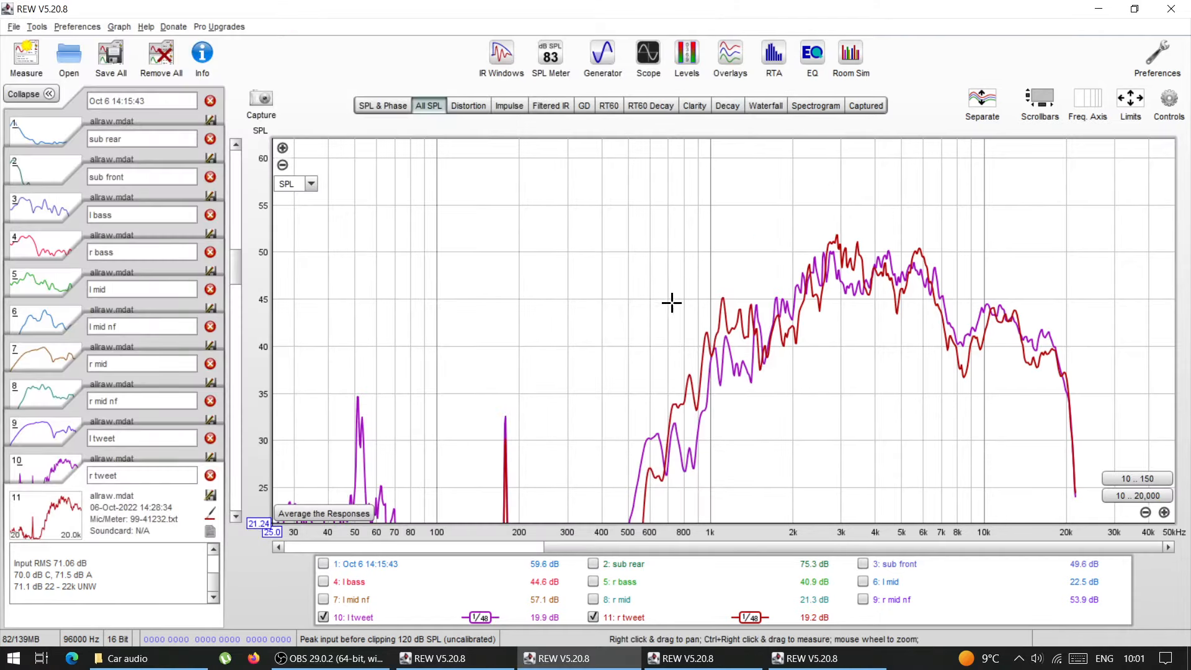
pyautogui.click(814, 60)
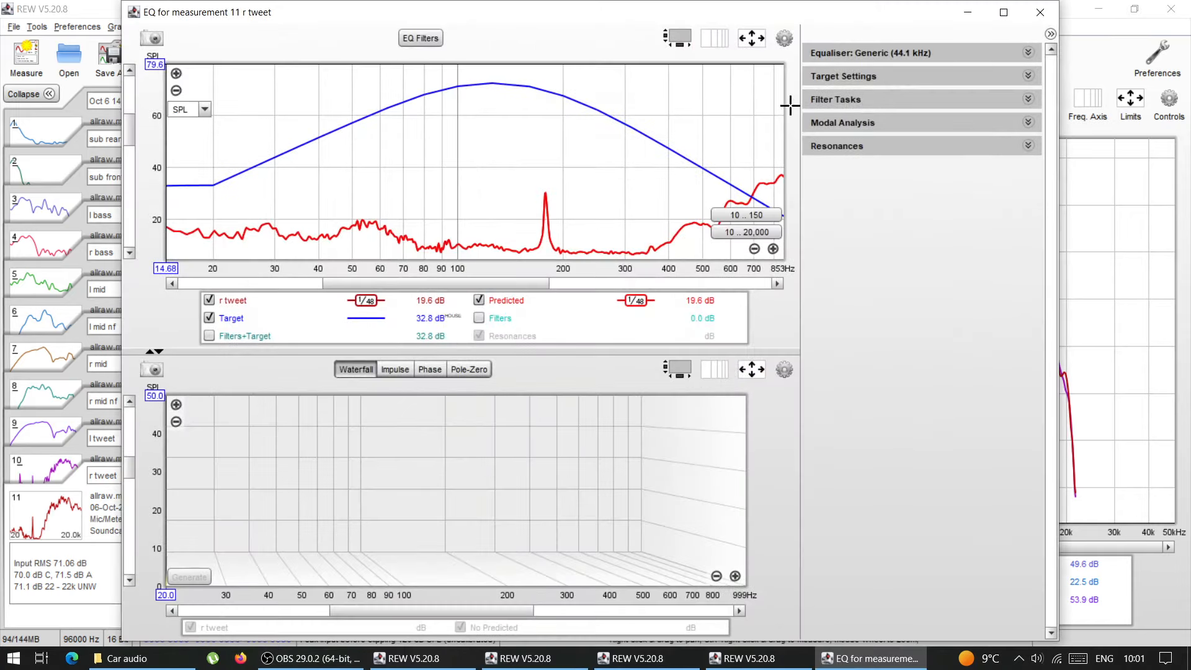
pyautogui.click(1041, 12)
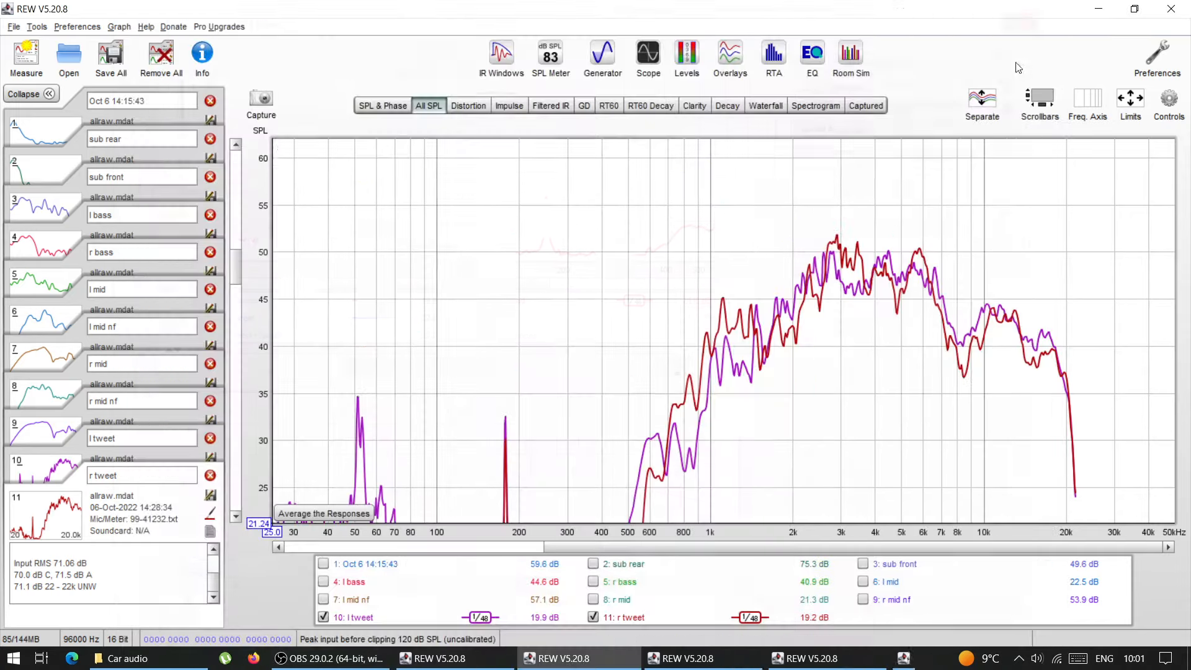
# Open the EQ window for the r tweet measurement at full size and hide its lower waterfall graph
pyautogui.click(812, 55)
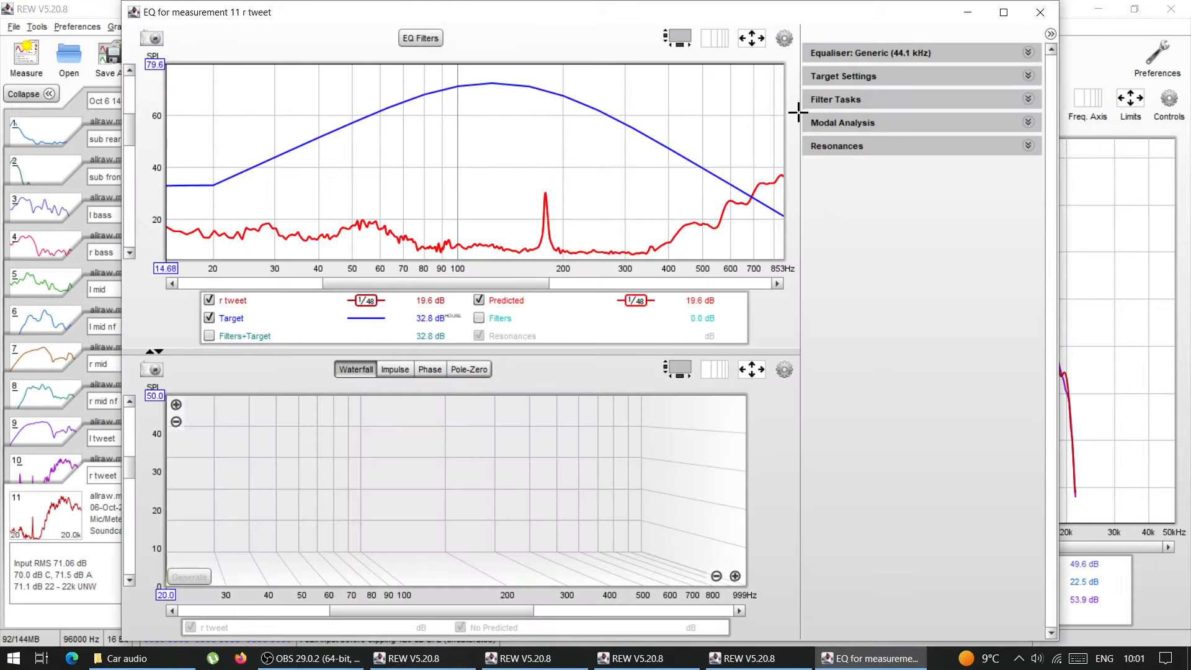
pyautogui.click(1040, 12)
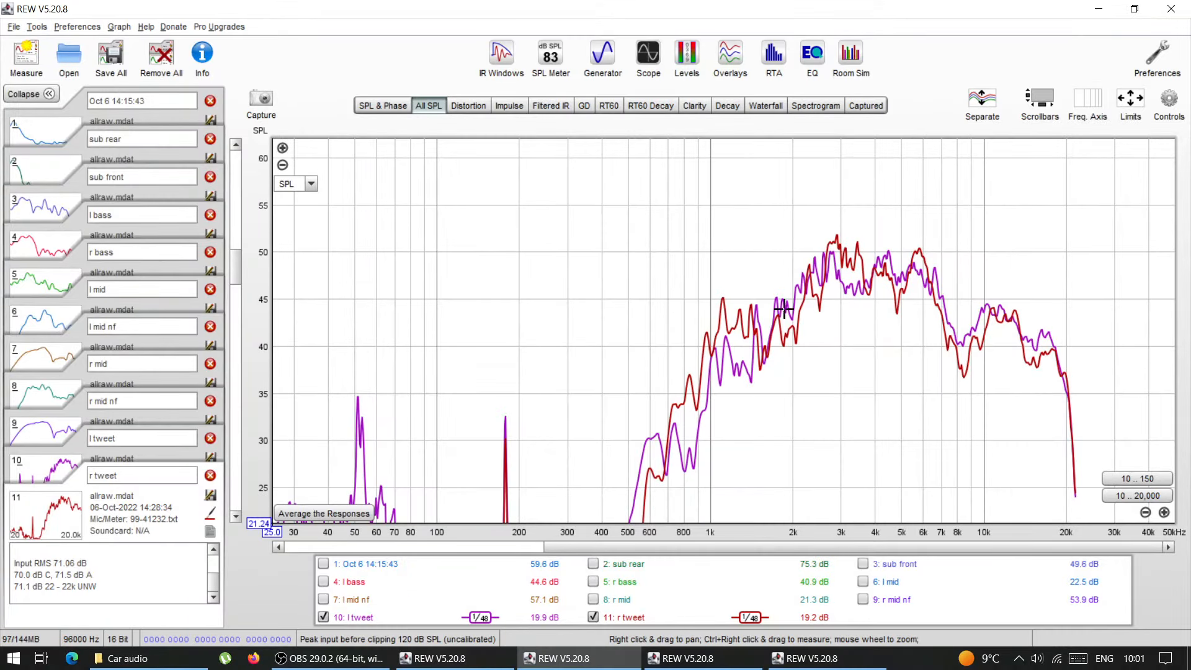
pyautogui.click(811, 57)
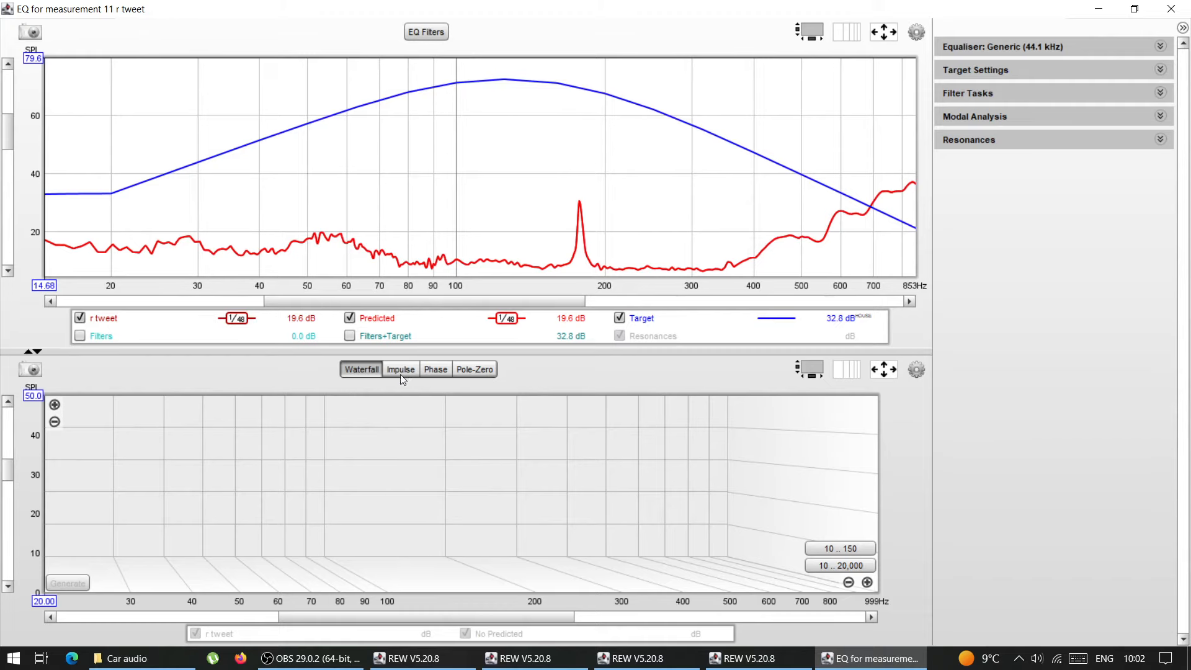
pyautogui.click(38, 353)
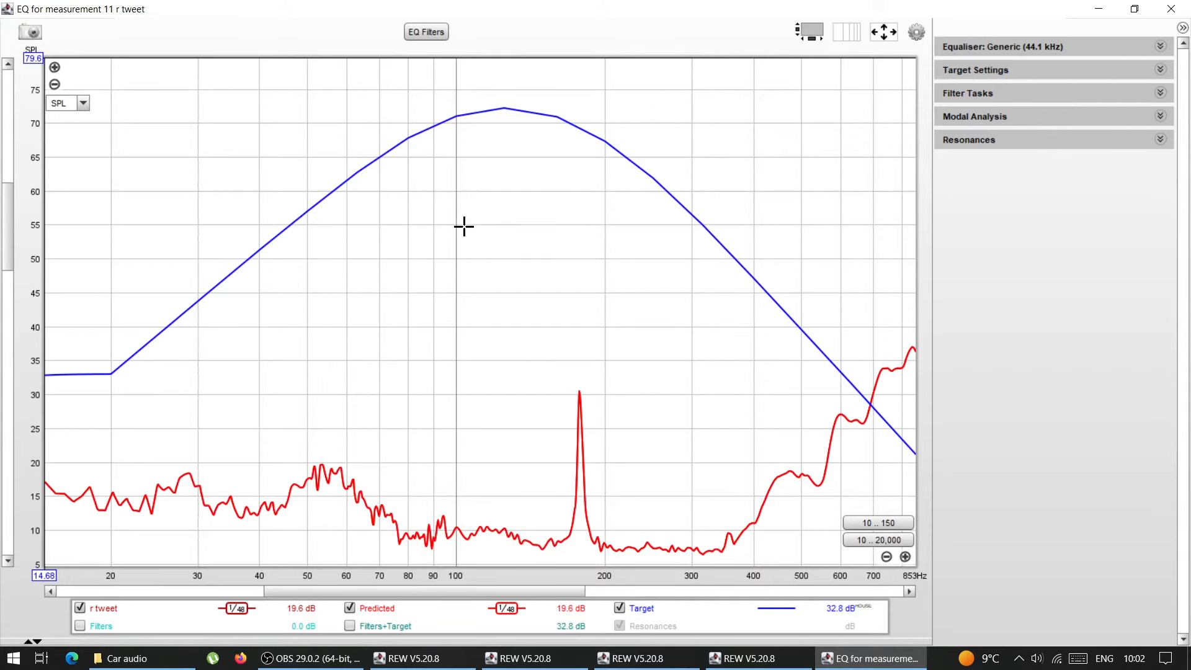
# Set the EQ graph's frequency range to 10 to 20,000 Hz and show the Filters and Filters+Target traces
pyautogui.moveTo(7, 227)
pyautogui.mouseDown()
pyautogui.moveTo(11, 239)
pyautogui.moveTo(5, 214)
pyautogui.mouseUp()
pyautogui.click(622, 609)
pyautogui.click(620, 609)
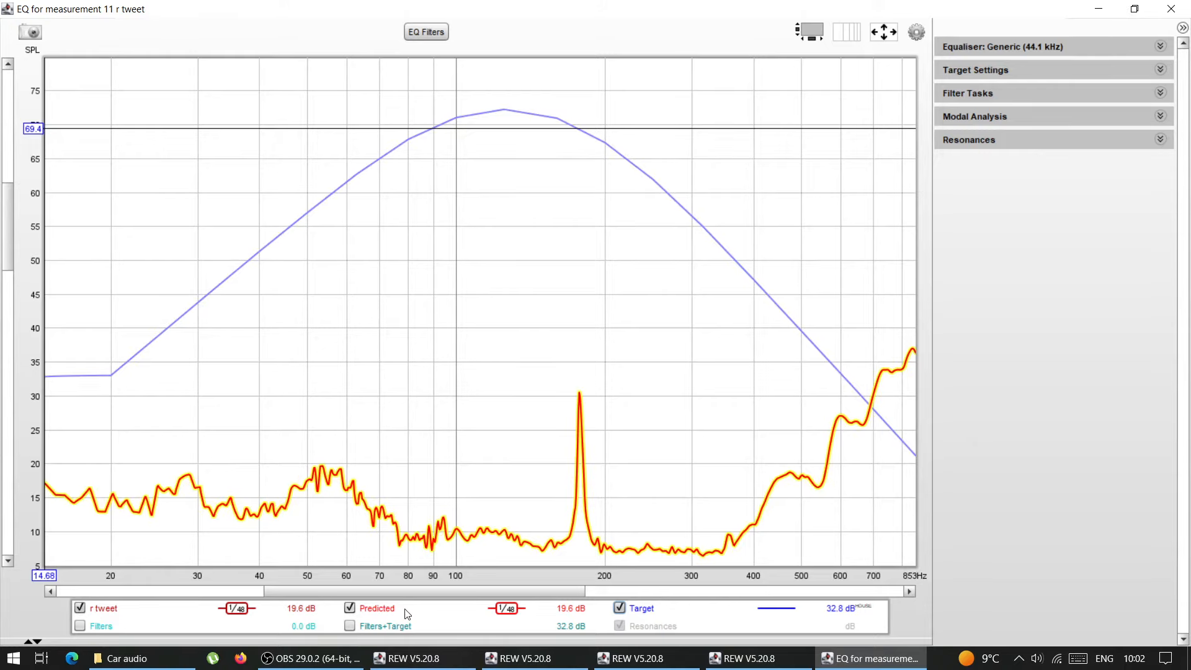
pyautogui.moveTo(407, 591); pyautogui.dragTo(667, 589)
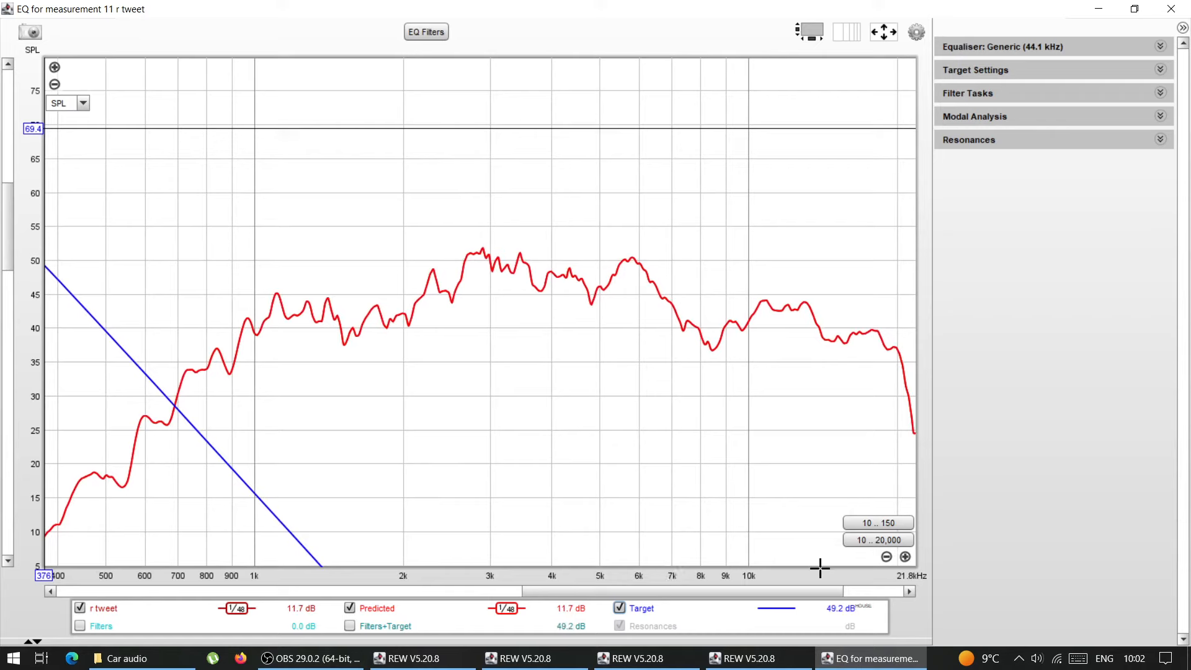
pyautogui.click(892, 540)
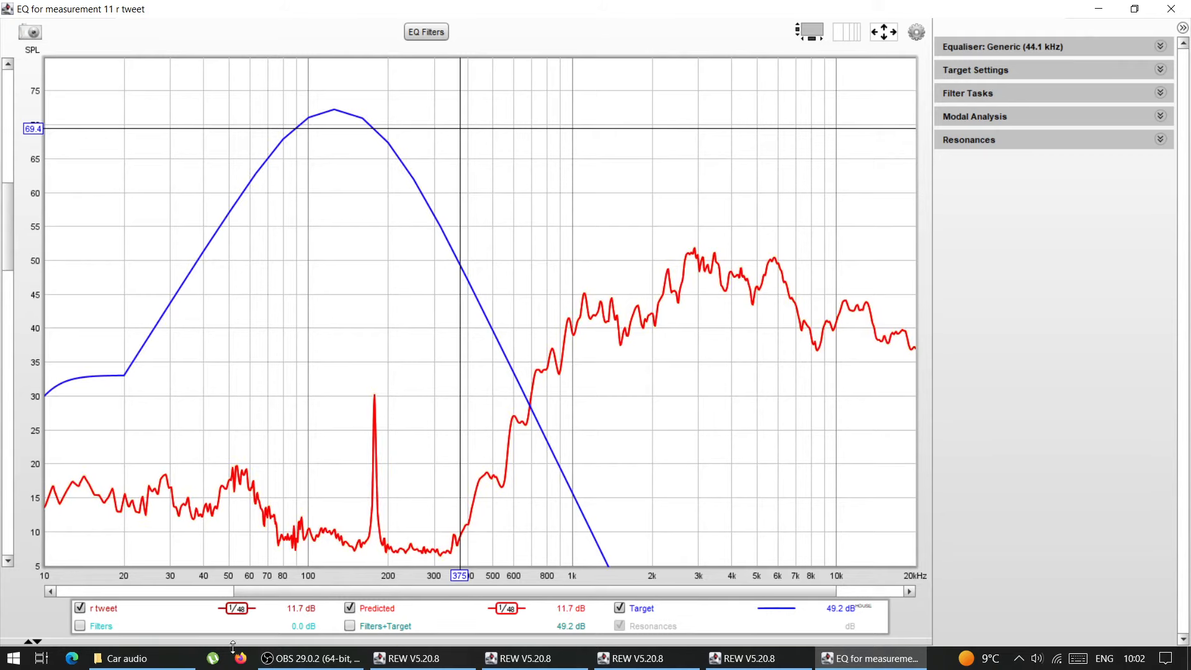
pyautogui.click(80, 626)
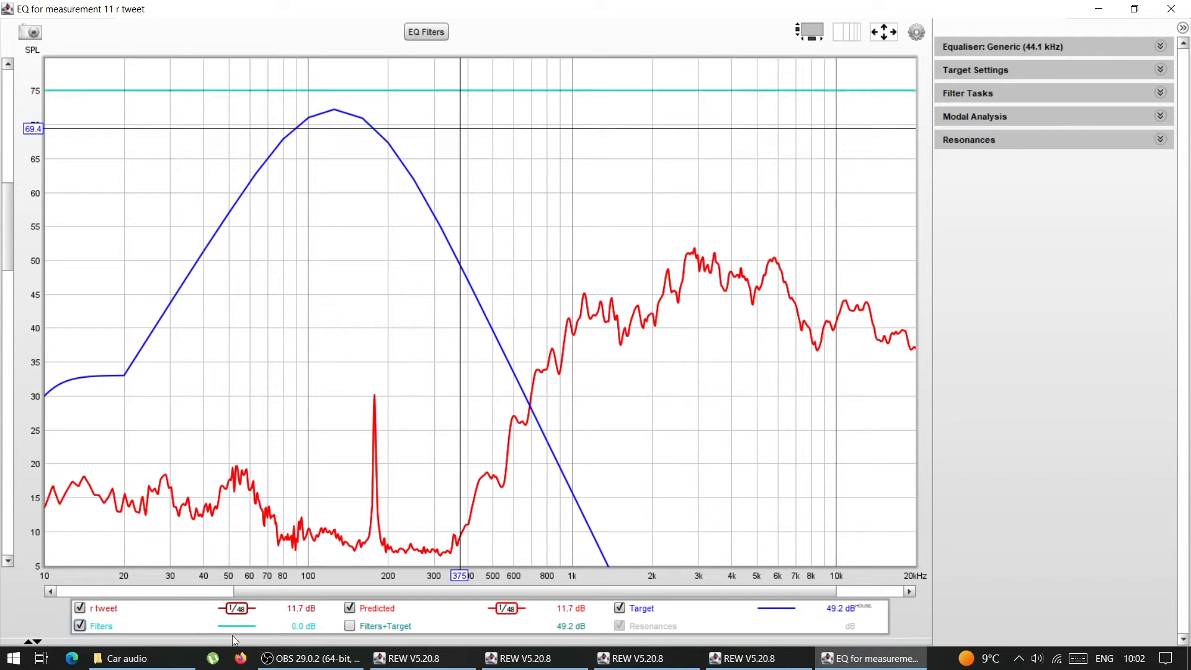
pyautogui.click(350, 625)
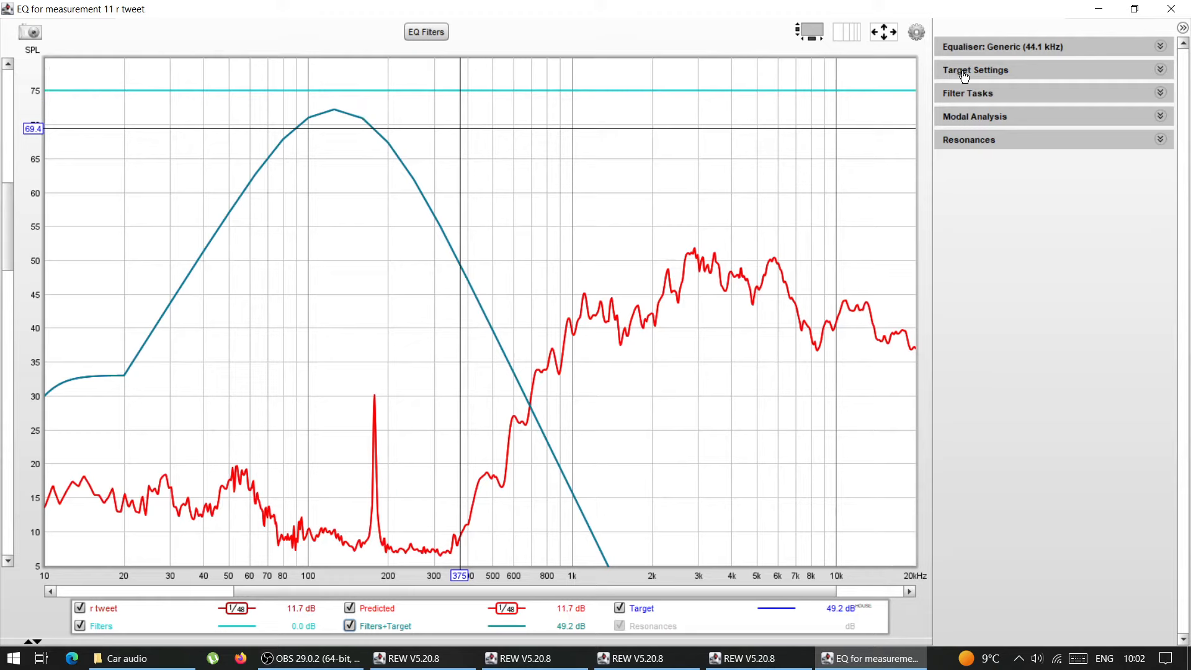
# Try the miniDSP, JL Audio TwK-88 and DSP A8 equaliser models, and return the selection to Generic
pyautogui.click(977, 53)
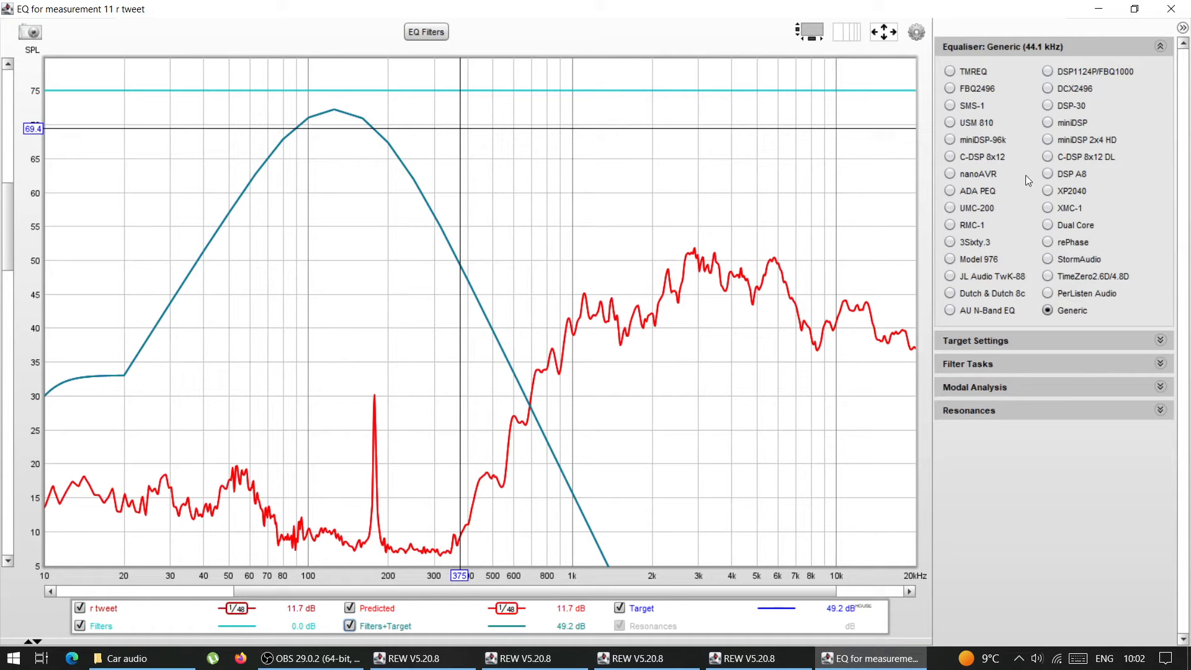
pyautogui.click(1048, 123)
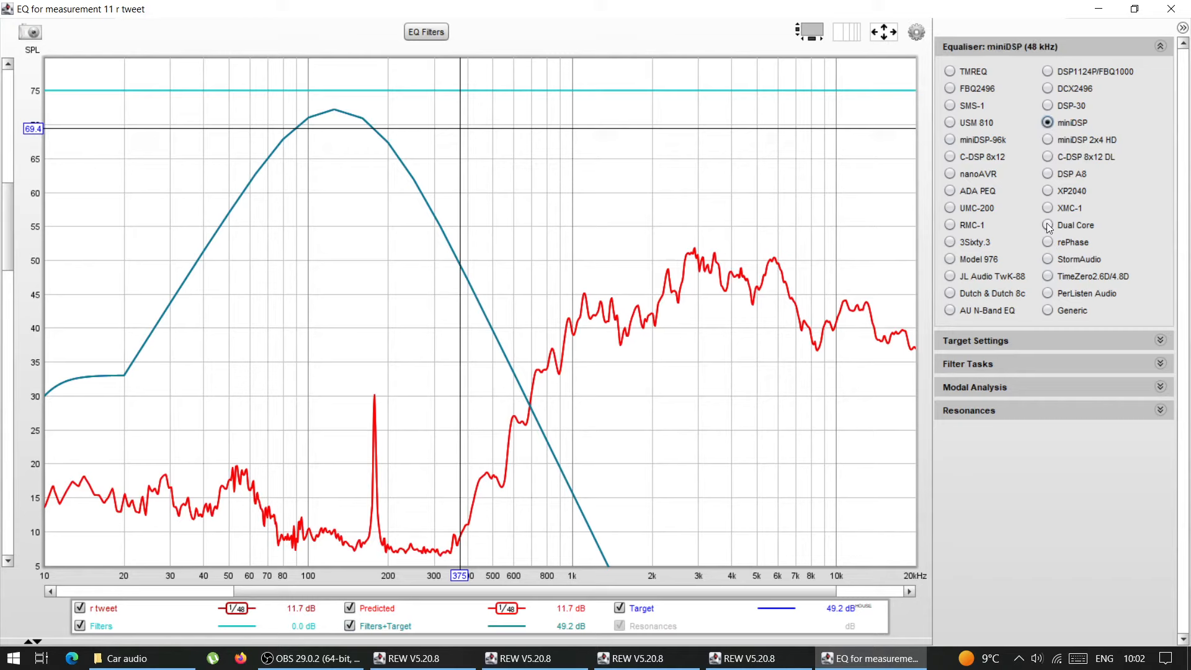
pyautogui.click(950, 277)
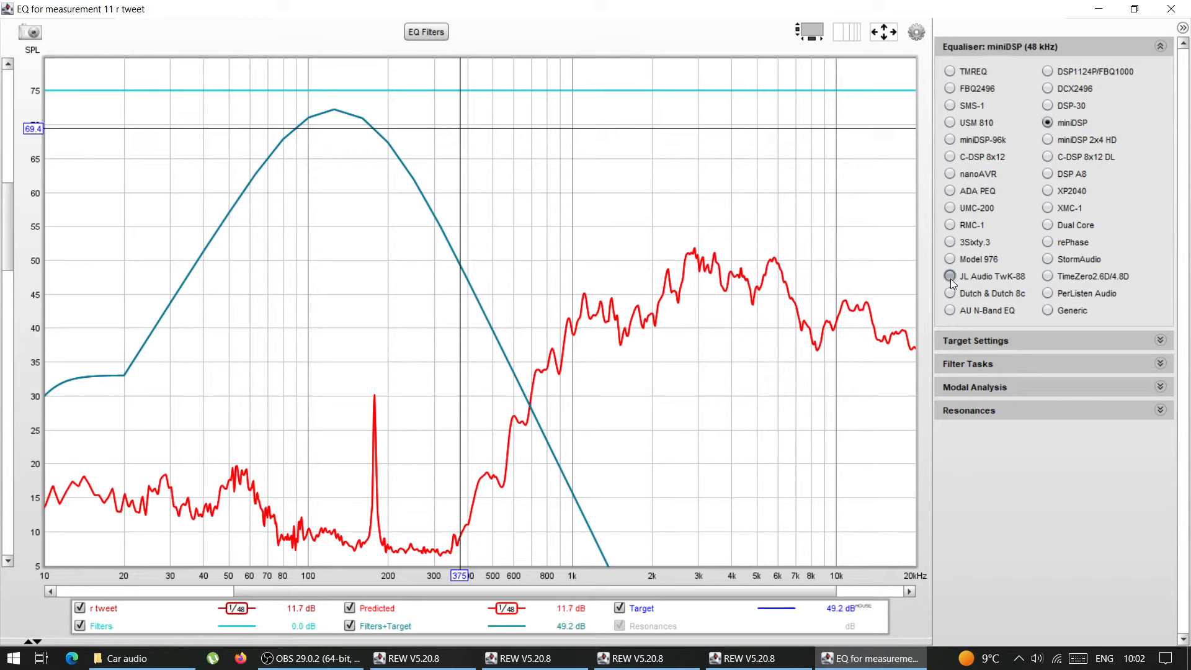
pyautogui.click(1048, 311)
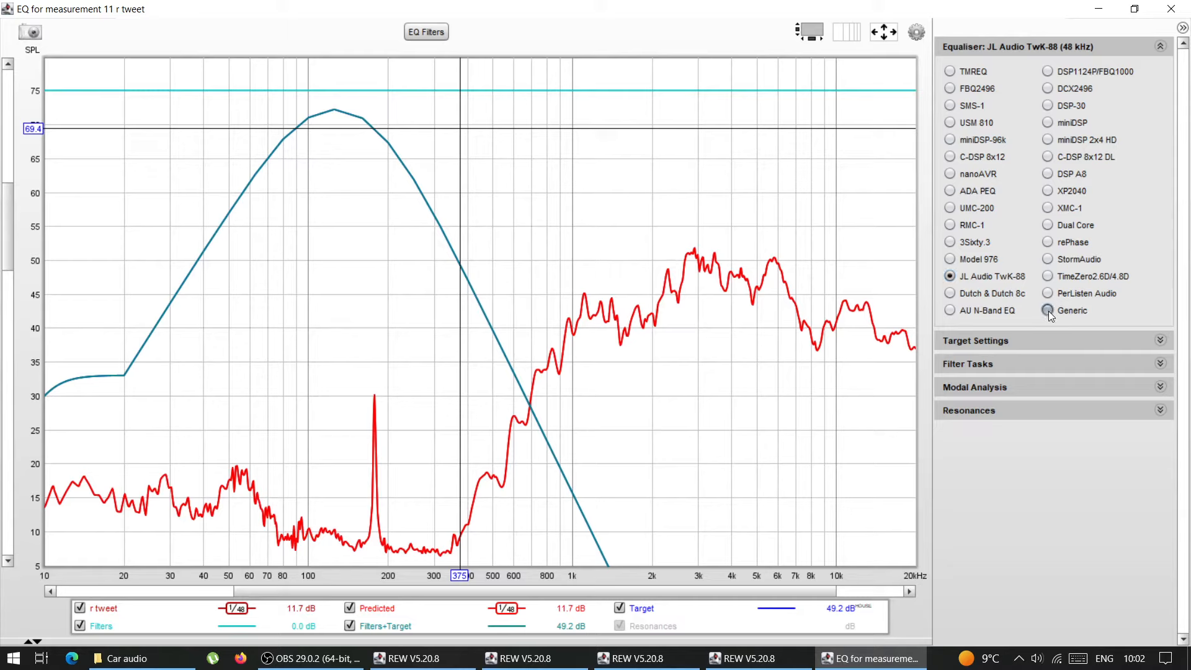
pyautogui.click(951, 277)
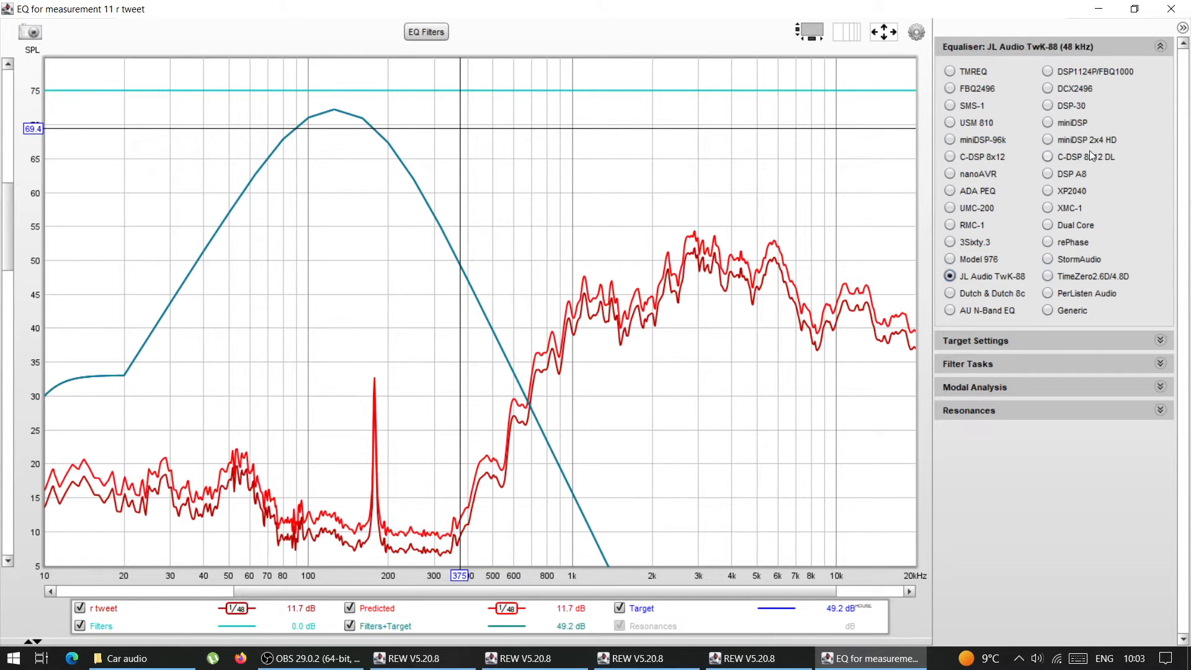
pyautogui.click(1047, 124)
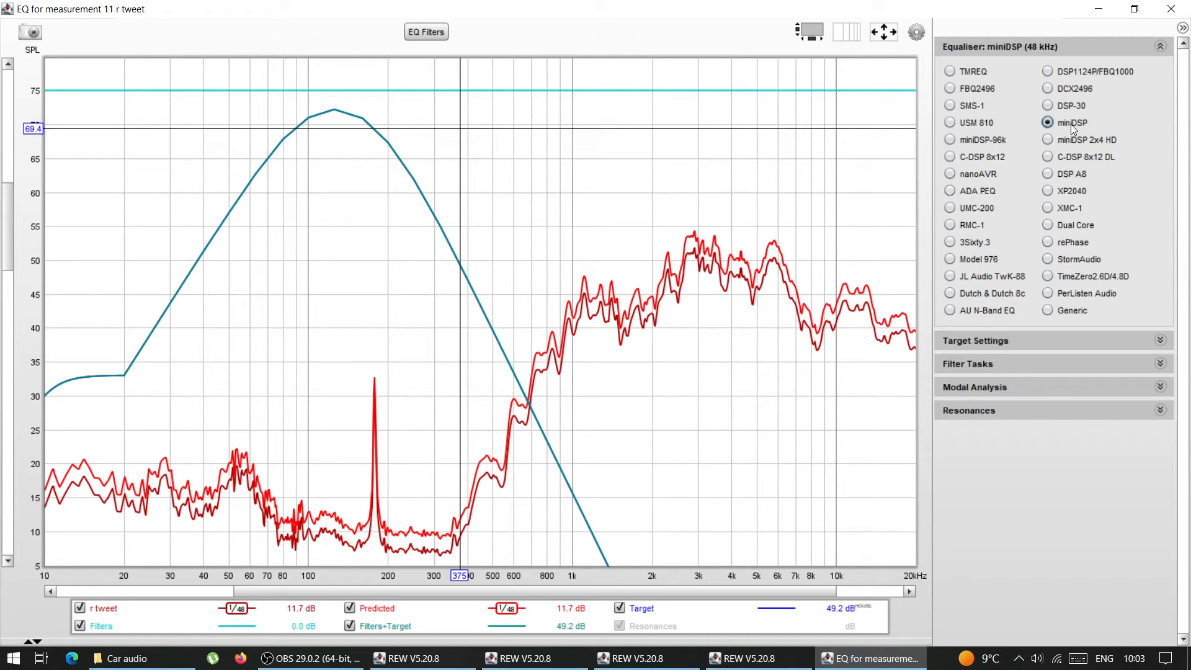
pyautogui.click(1047, 175)
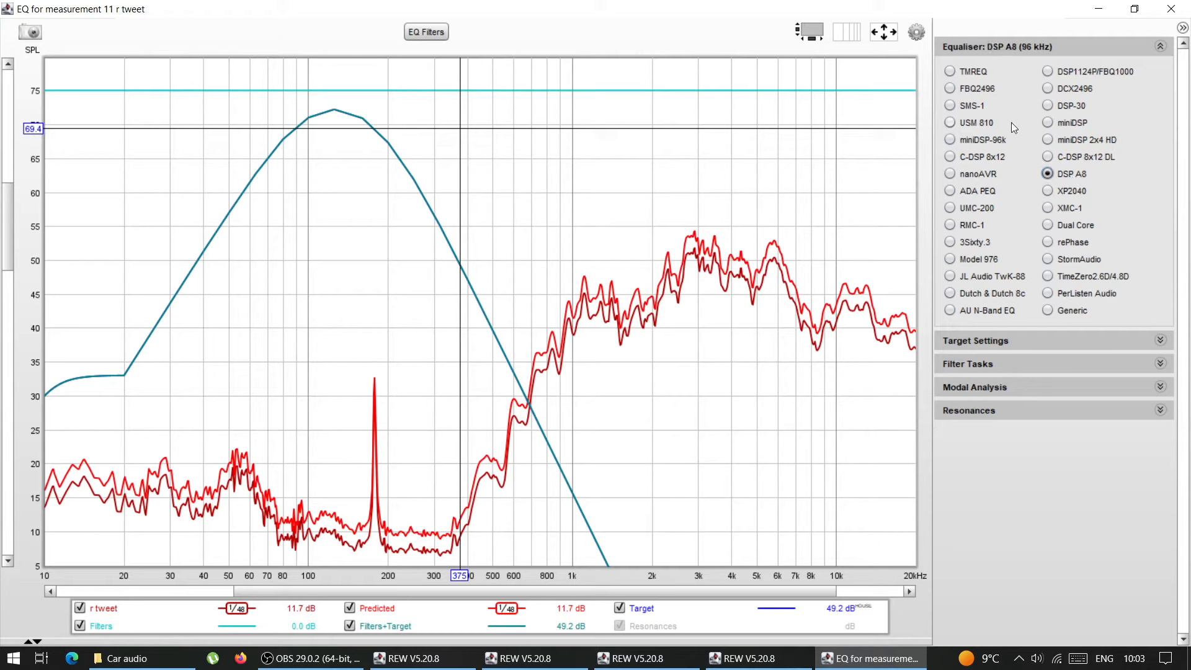
pyautogui.click(1049, 311)
pyautogui.click(1046, 51)
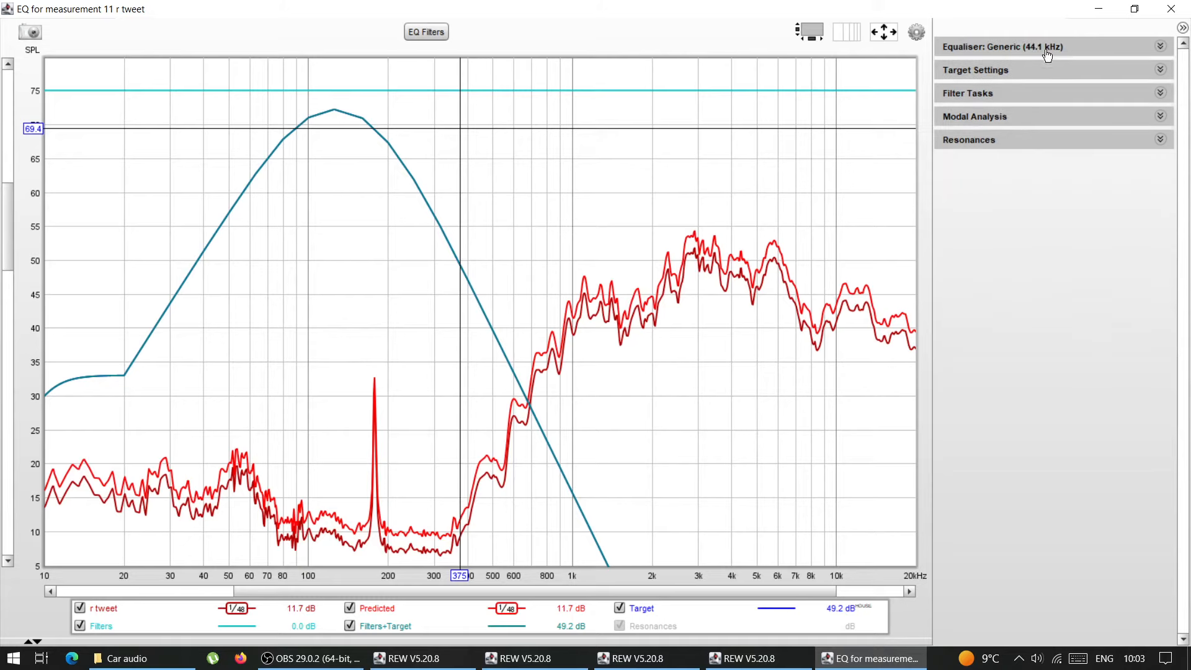
# In the target settings, try the Bass limited speaker target type and set it to Subwoofer
pyautogui.click(1035, 76)
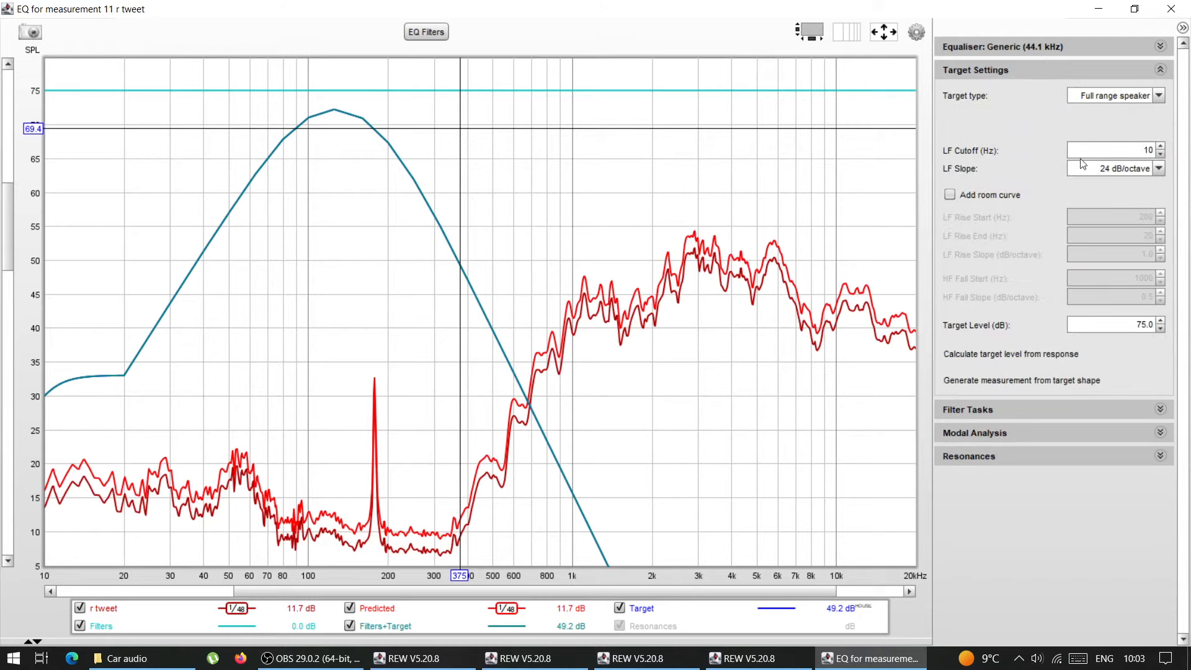
pyautogui.click(1102, 95)
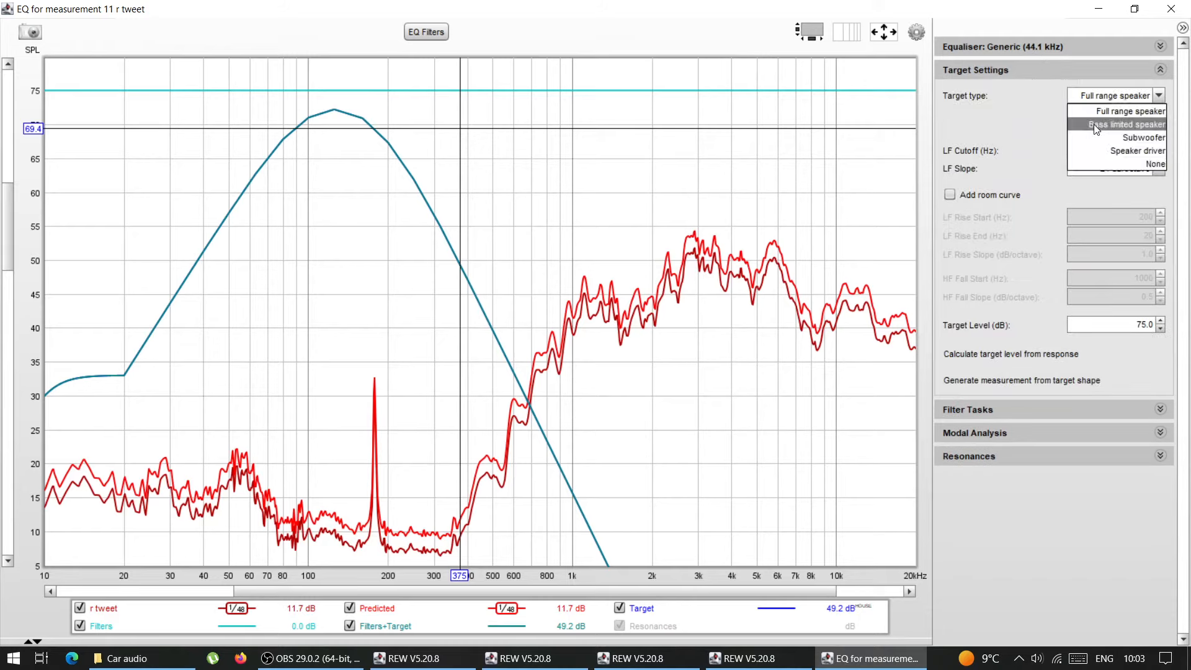
pyautogui.click(1093, 125)
pyautogui.click(1087, 98)
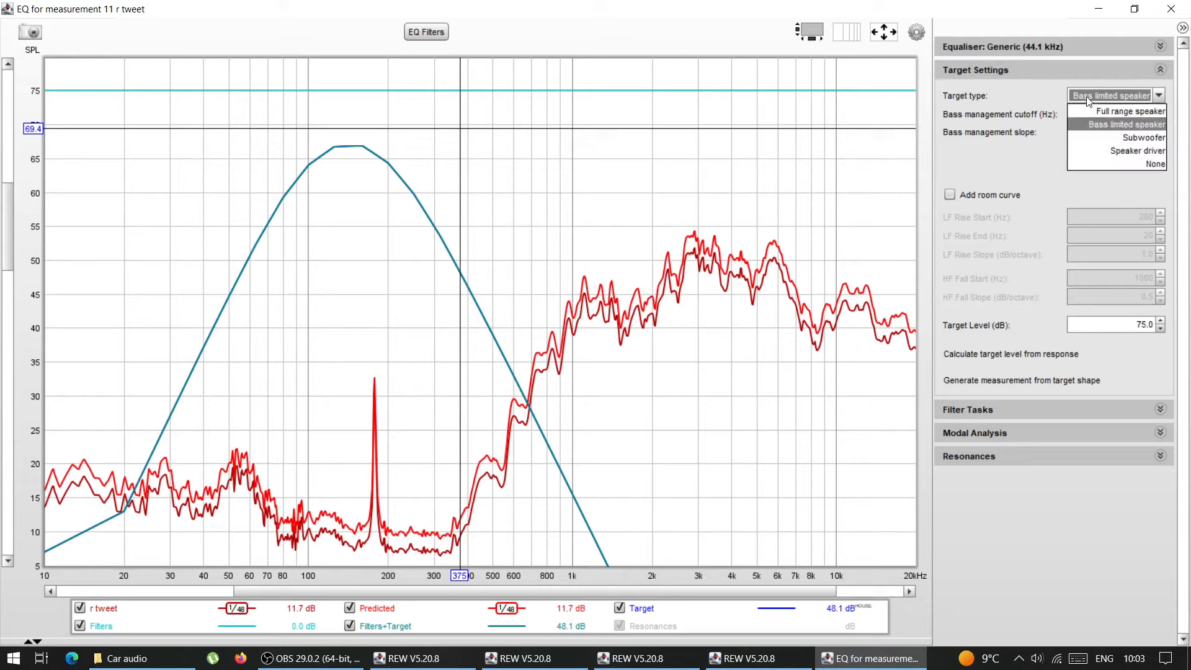
pyautogui.click(1103, 136)
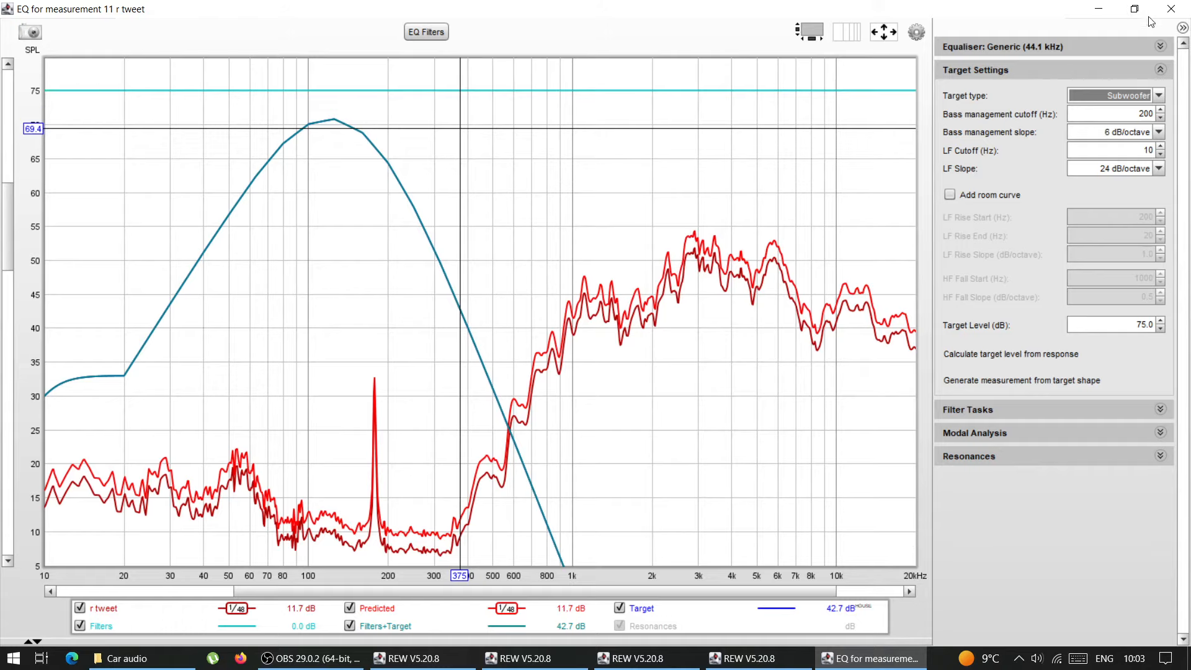
# Clear the Midbass_HP100_LP180.txt house curve in the REW preferences
pyautogui.click(1135, 8)
pyautogui.click(1147, 62)
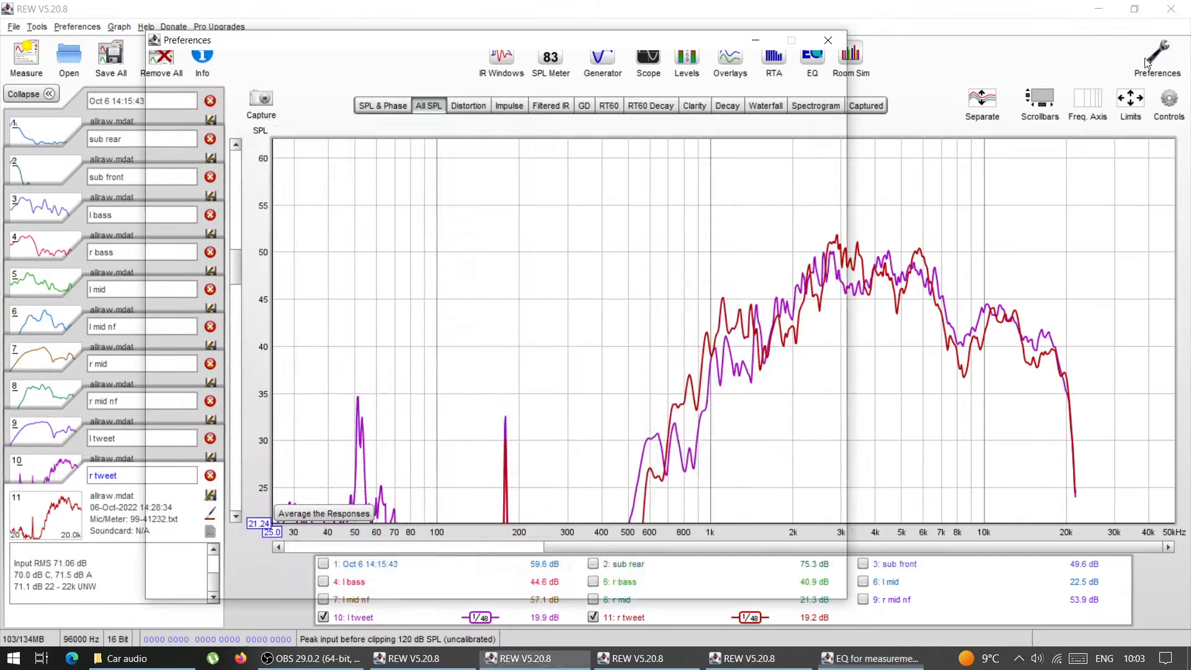
pyautogui.click(307, 63)
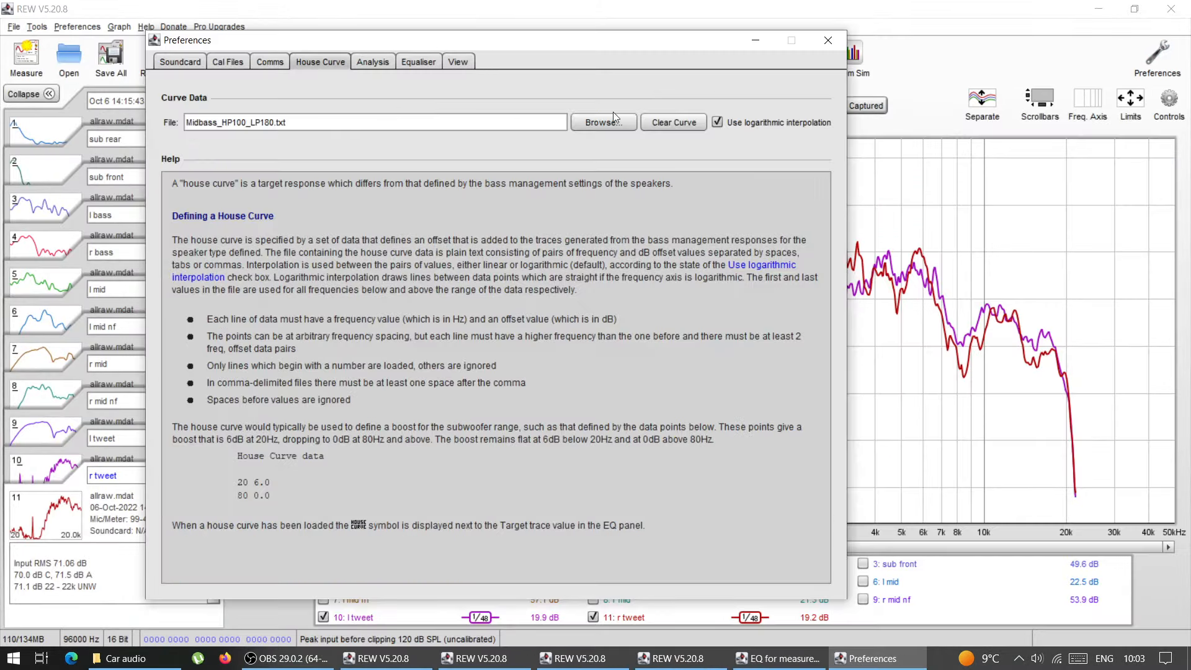
pyautogui.click(690, 125)
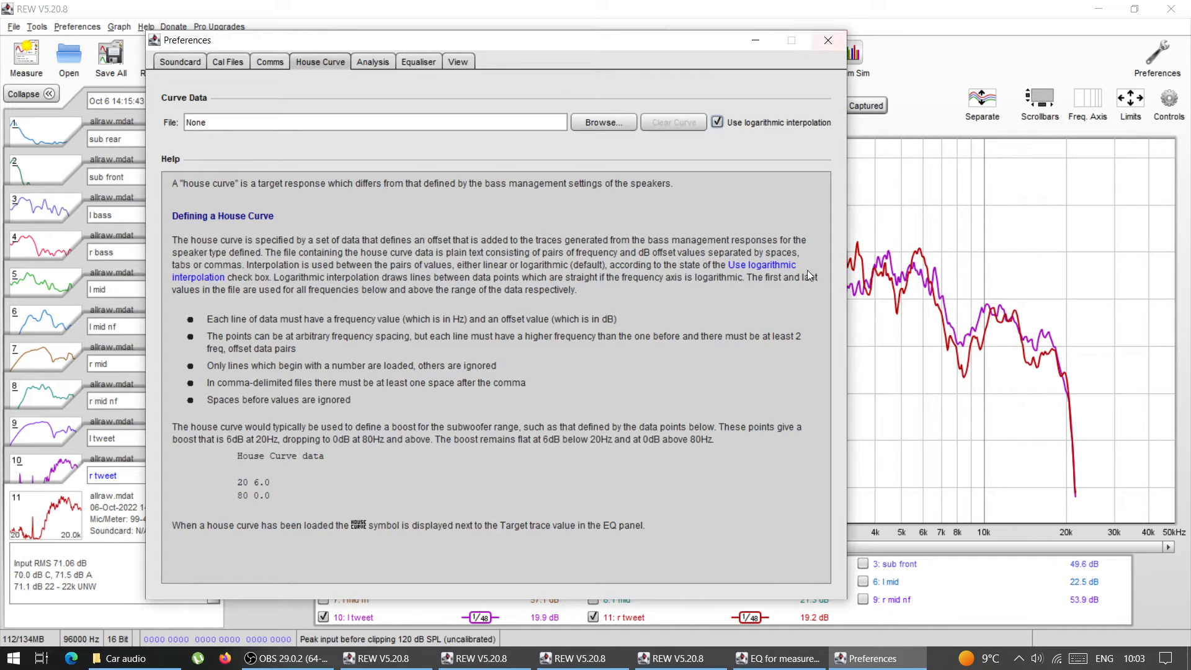
pyautogui.click(827, 39)
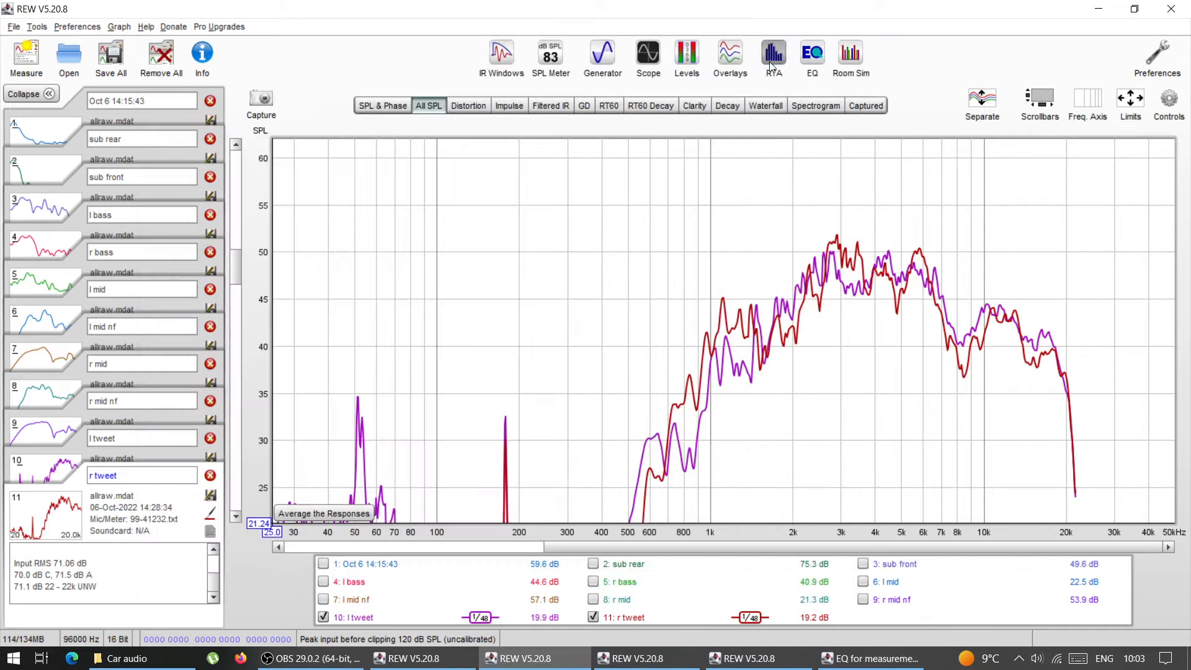
# Return to r tweet's EQ window and set the subwoofer target's bass management cutoff to 60 Hz and slope to 24 dB/octave
pyautogui.click(774, 53)
pyautogui.click(760, 13)
pyautogui.click(812, 52)
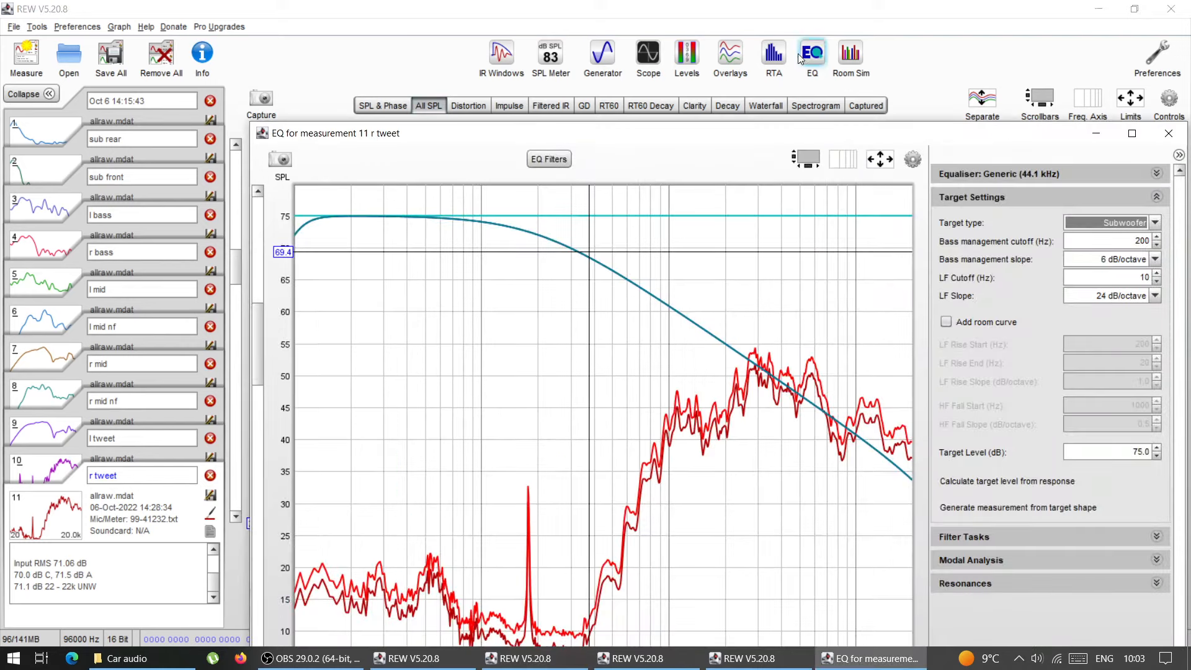
pyautogui.doubleClick(1005, 129)
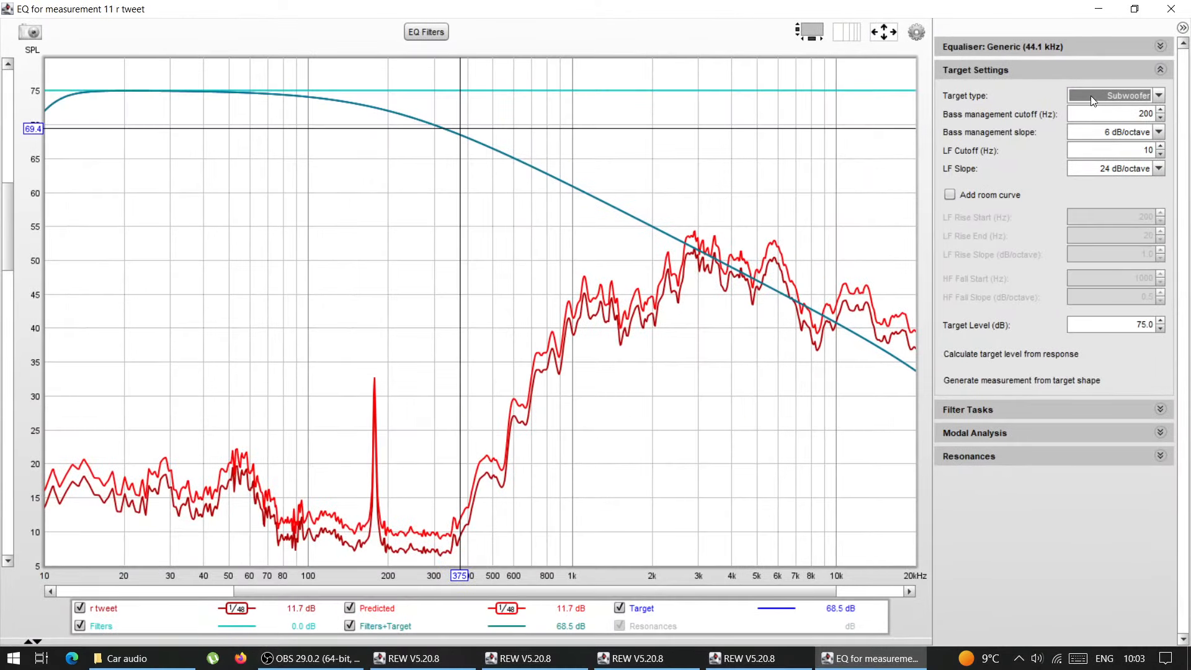
pyautogui.press('Tab')
pyautogui.write('60')
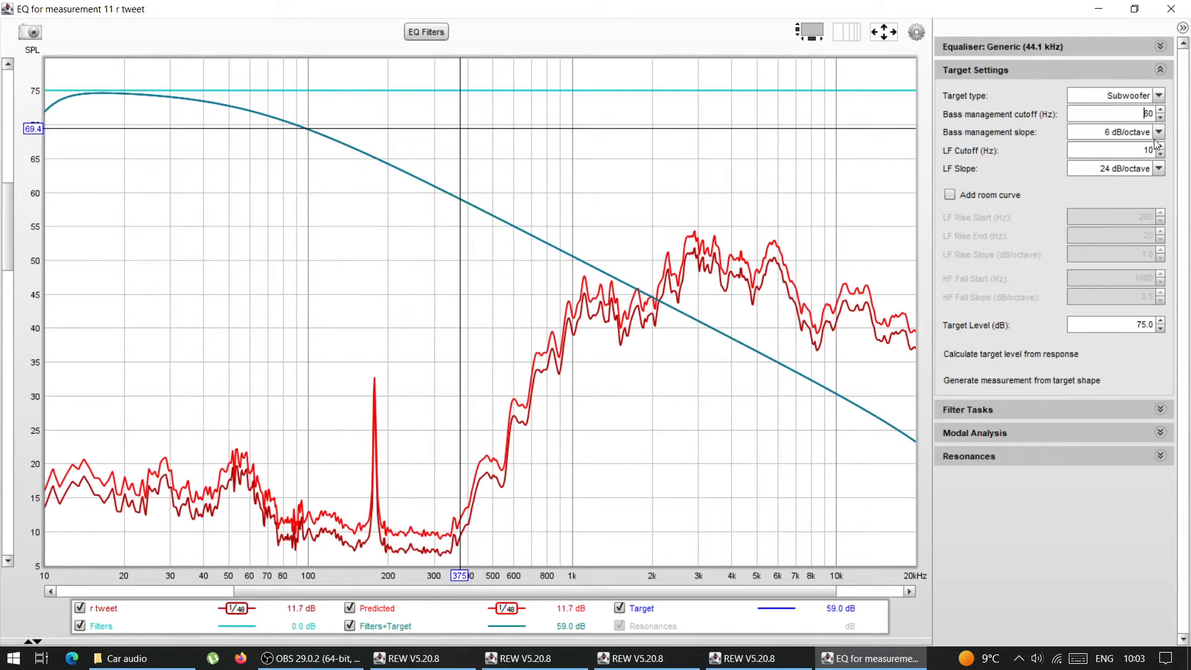
pyautogui.press('Tab')
pyautogui.click(1159, 133)
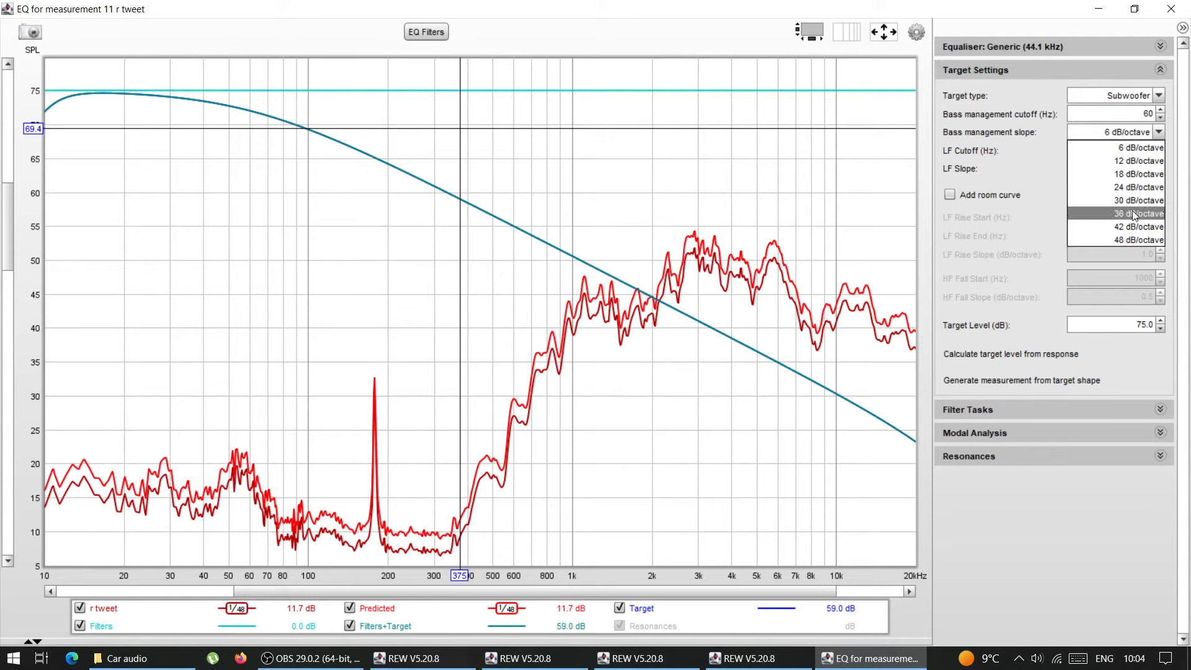
pyautogui.click(1132, 186)
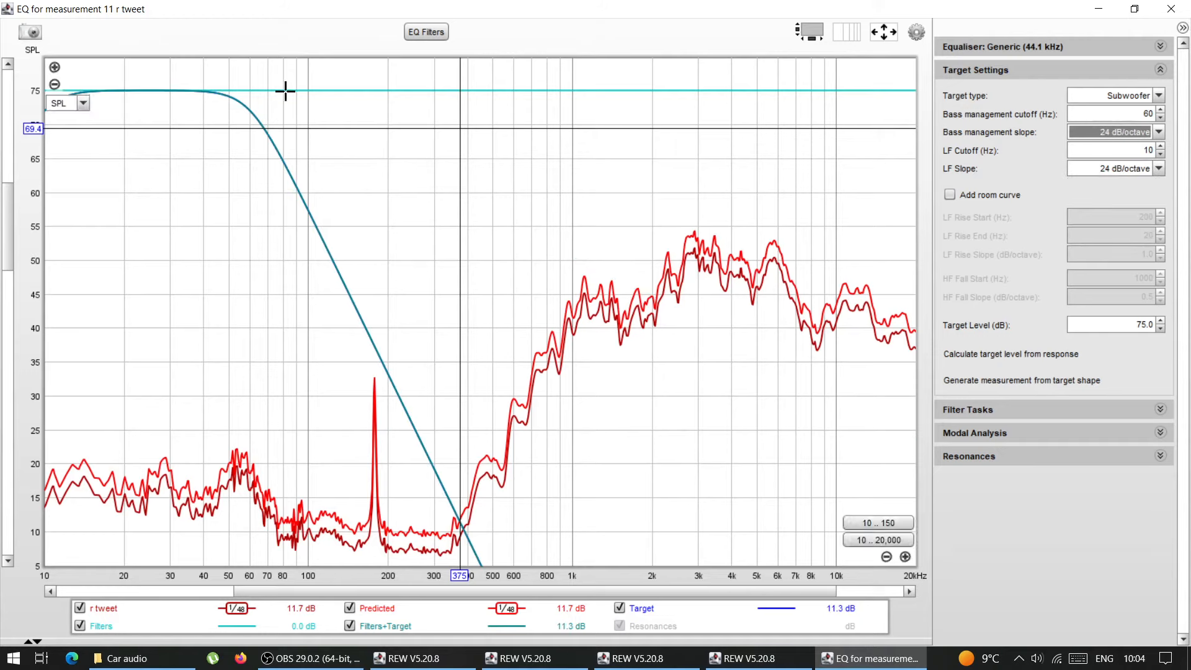
# Change the target type to Bass limited speaker and set its bass management cutoff to 3000 Hz
pyautogui.click(1075, 99)
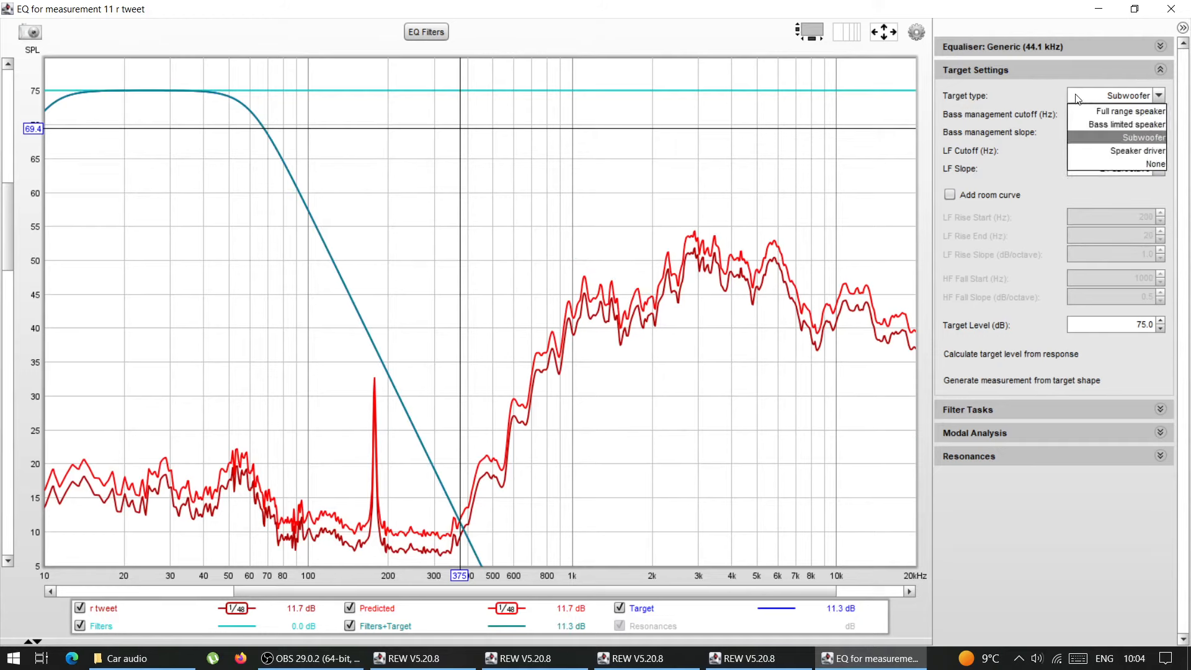
pyautogui.click(1089, 124)
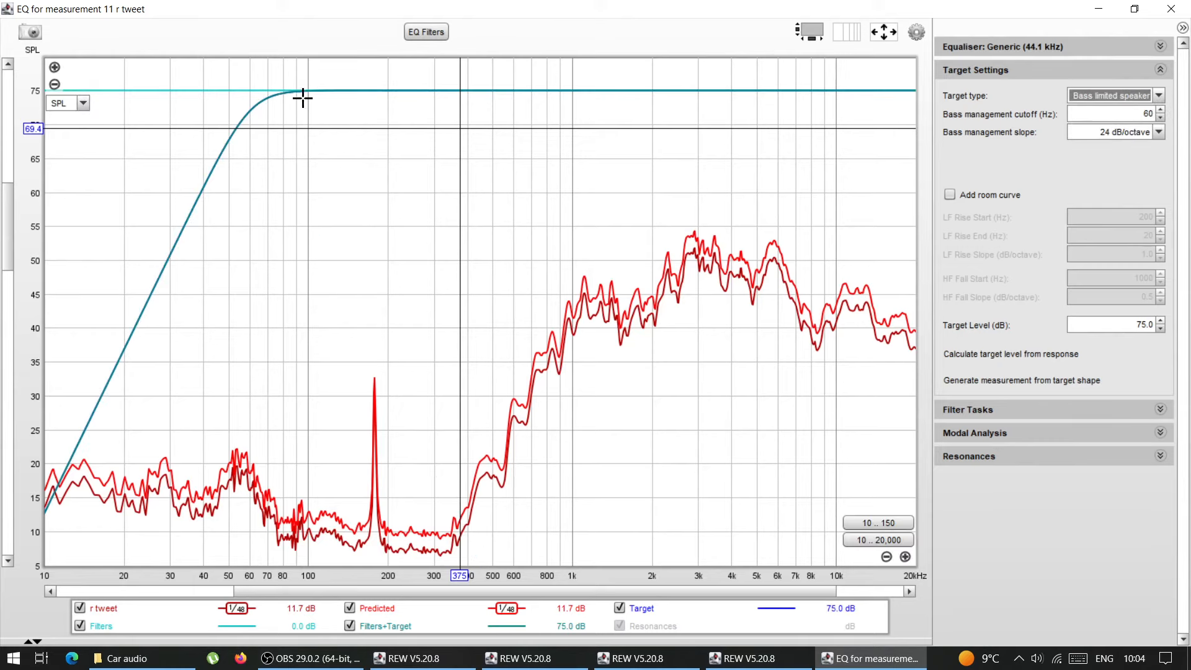
pyautogui.click(1110, 114)
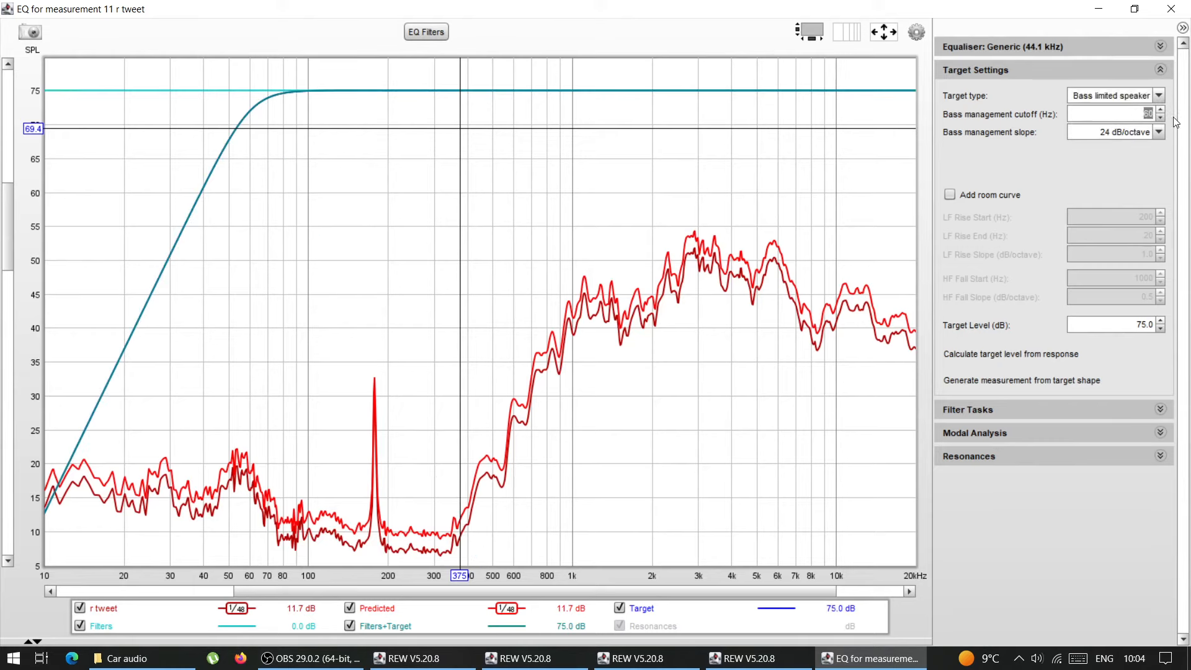
pyautogui.write('3000')
pyautogui.press('Return')
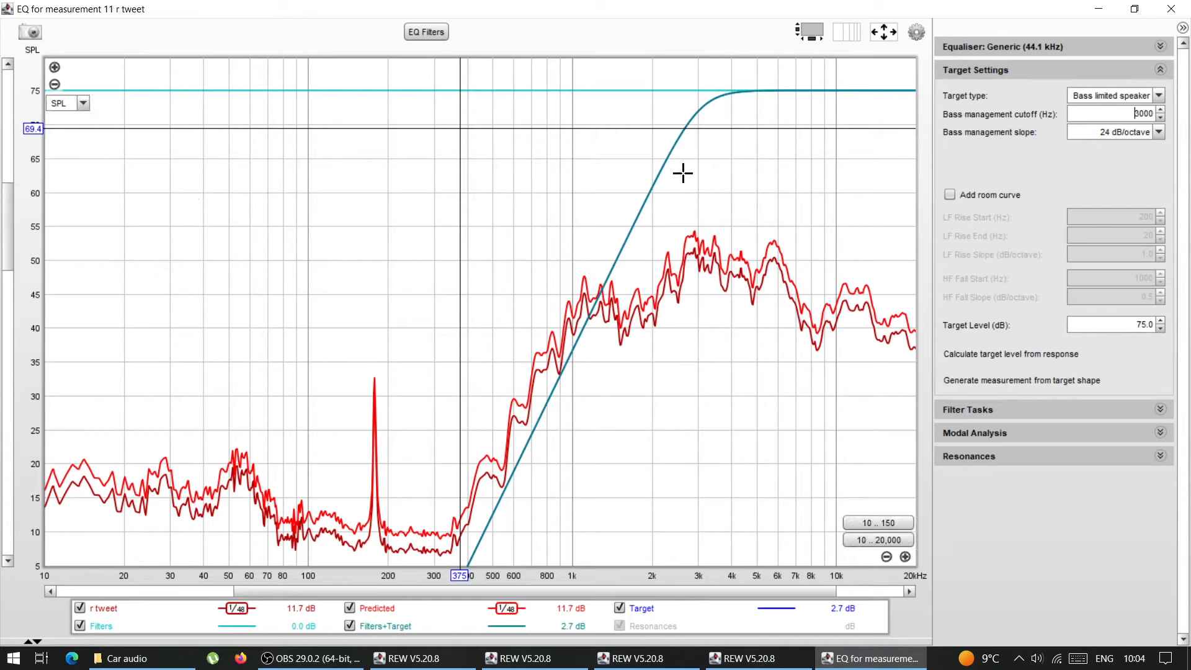
# Try the Speaker driver and None target types for r tweet, and set the target type to Full range speaker
pyautogui.click(1091, 96)
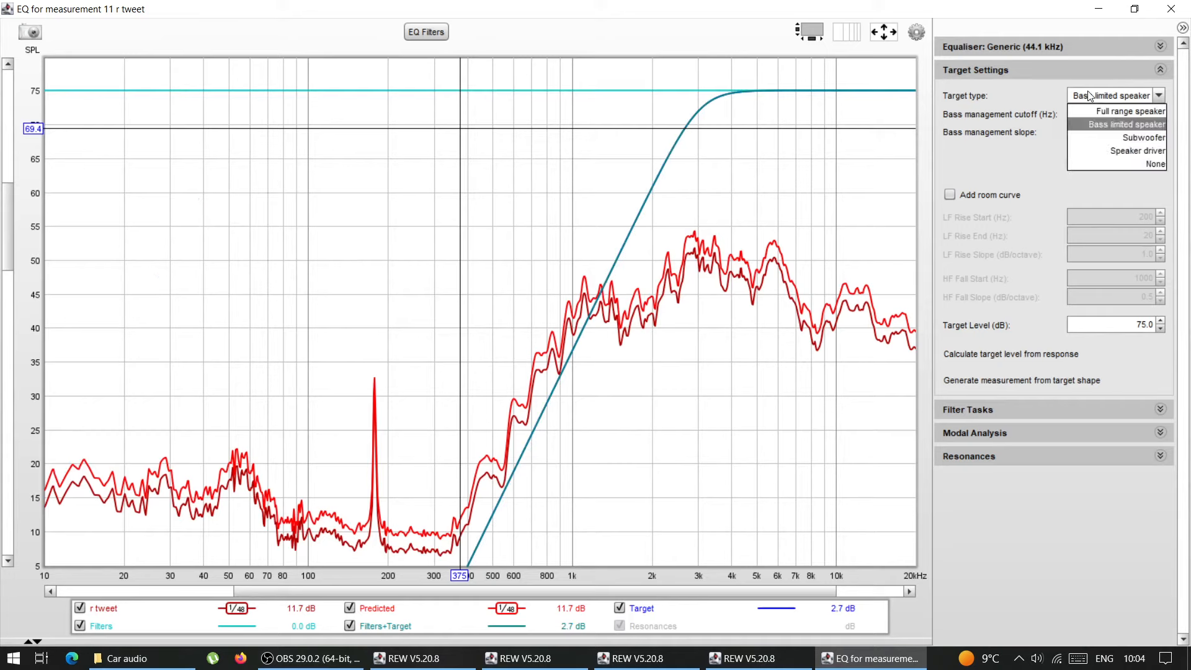
pyautogui.click(1109, 151)
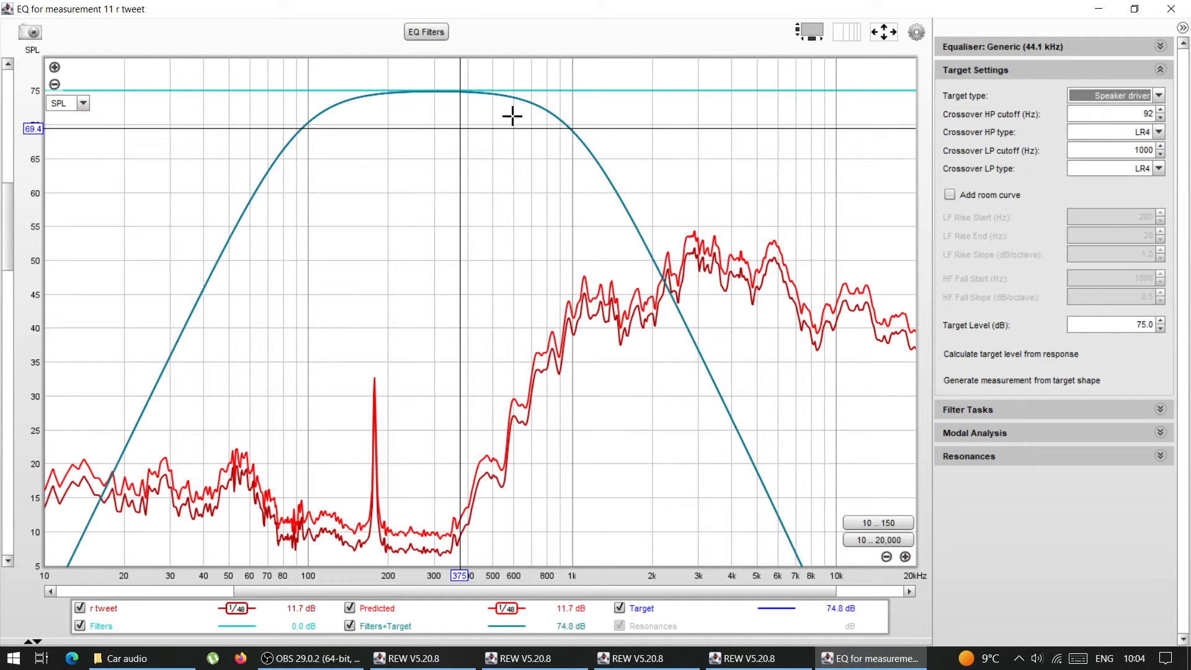
pyautogui.click(1109, 93)
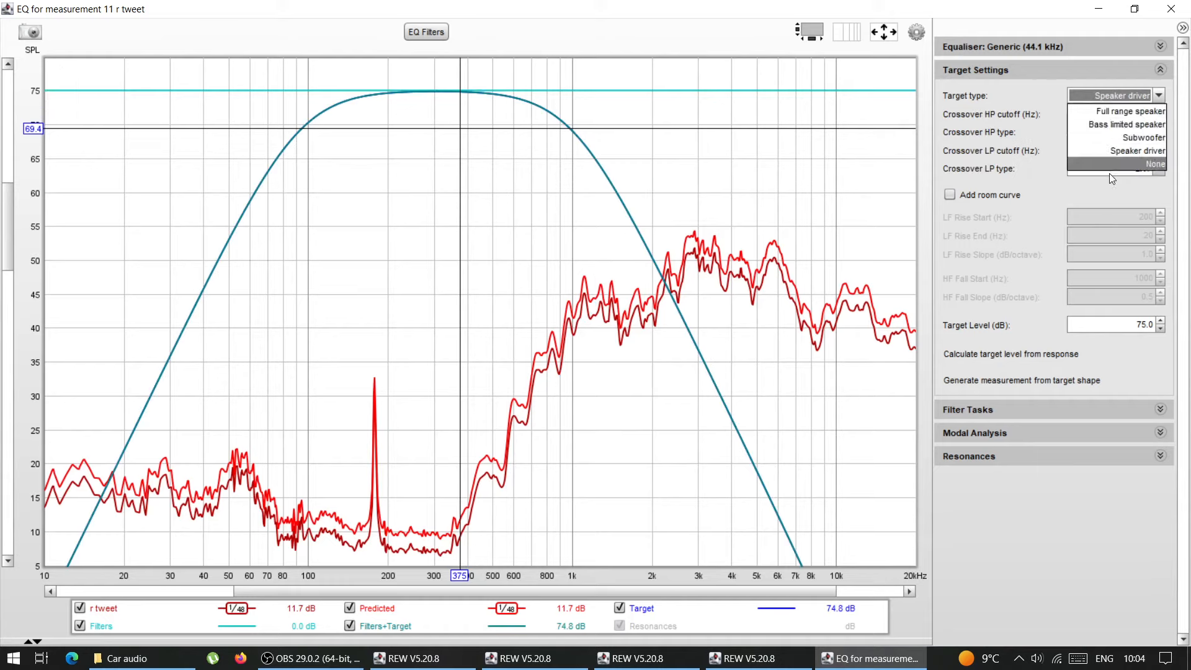
pyautogui.click(1108, 164)
pyautogui.click(1115, 100)
pyautogui.click(1115, 112)
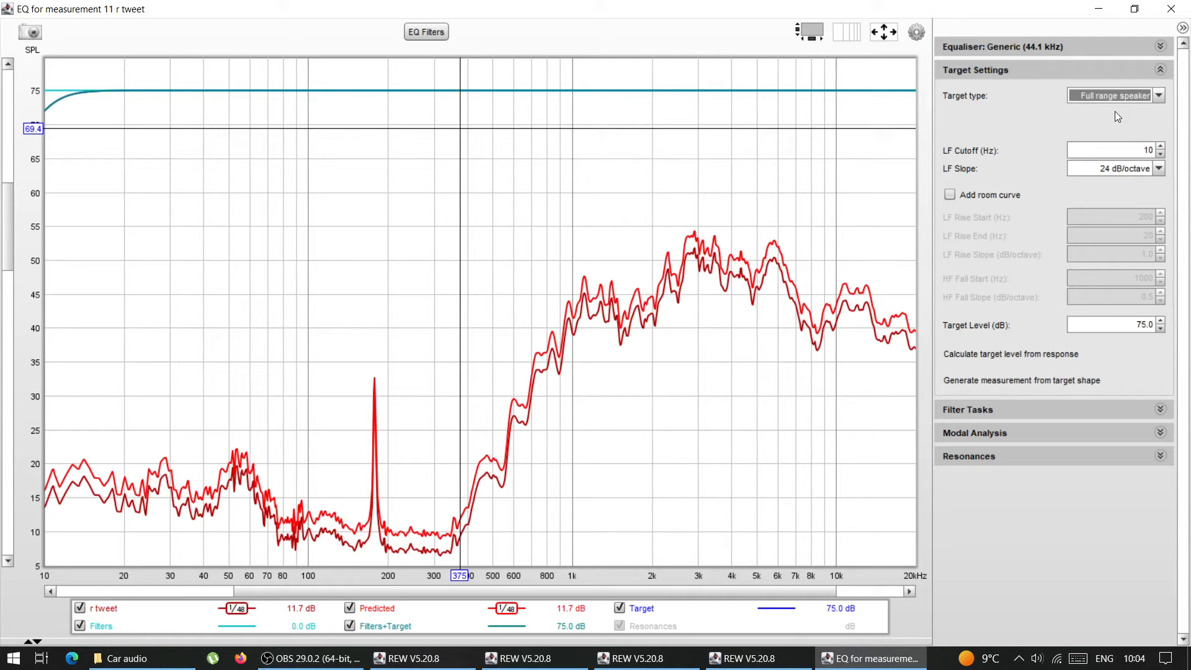
pyautogui.click(1110, 99)
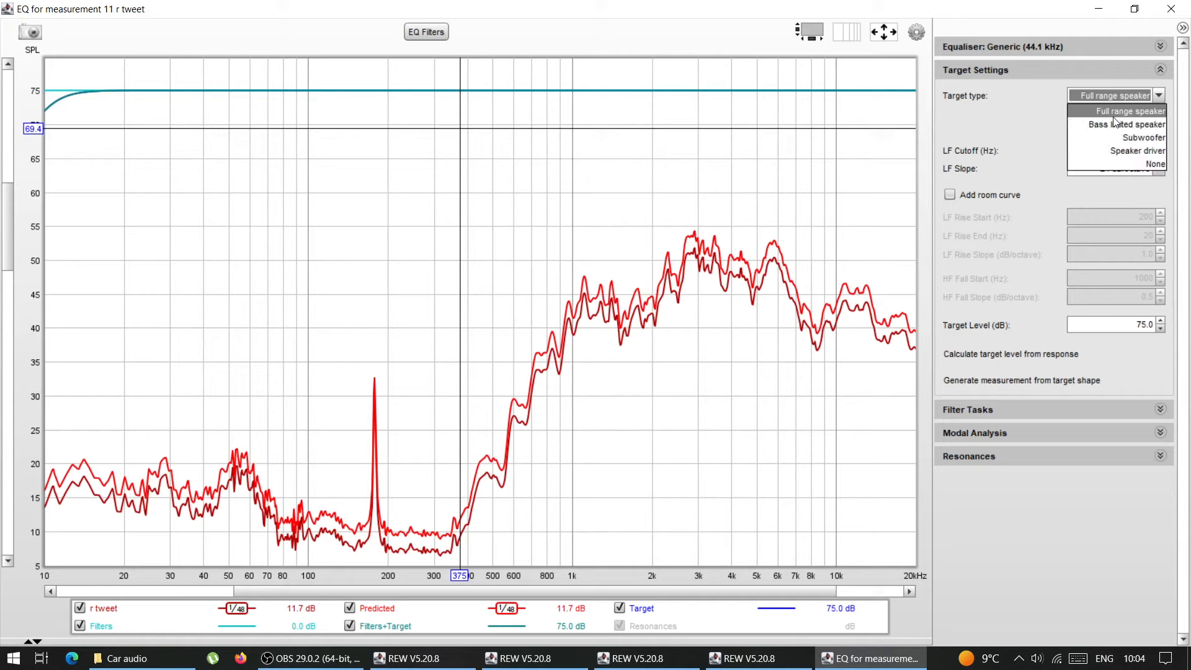
pyautogui.click(1114, 115)
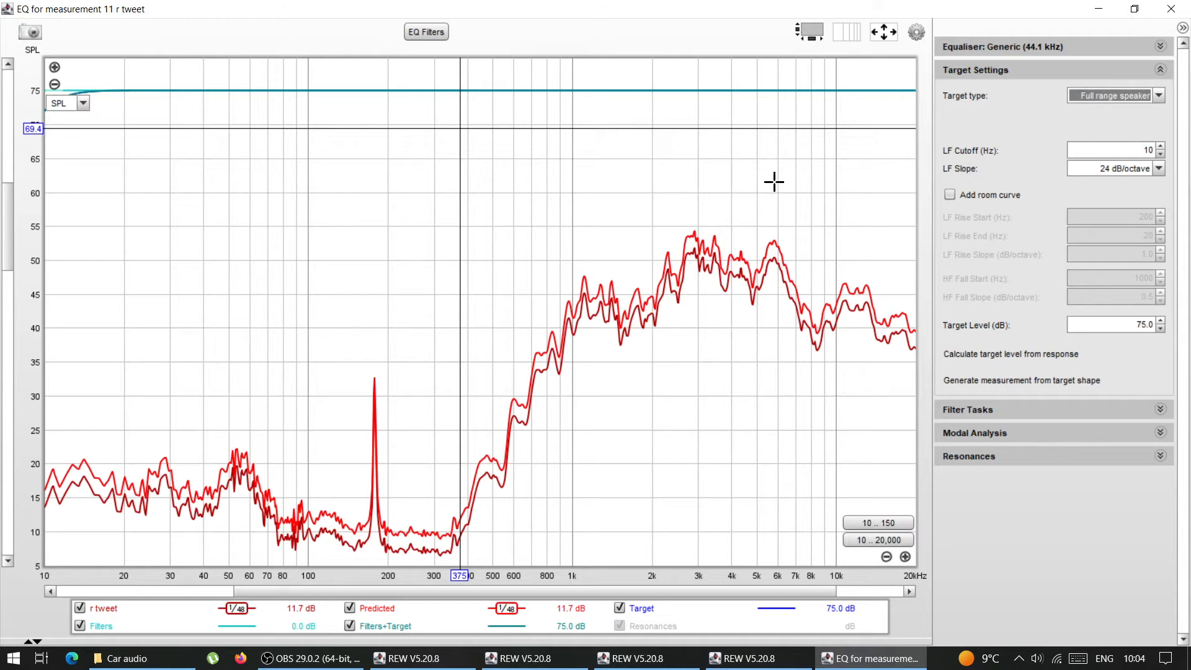
# Uncover the main REW window and bring up the house curve settings in the preferences
pyautogui.moveTo(769, 14); pyautogui.dragTo(673, 176)
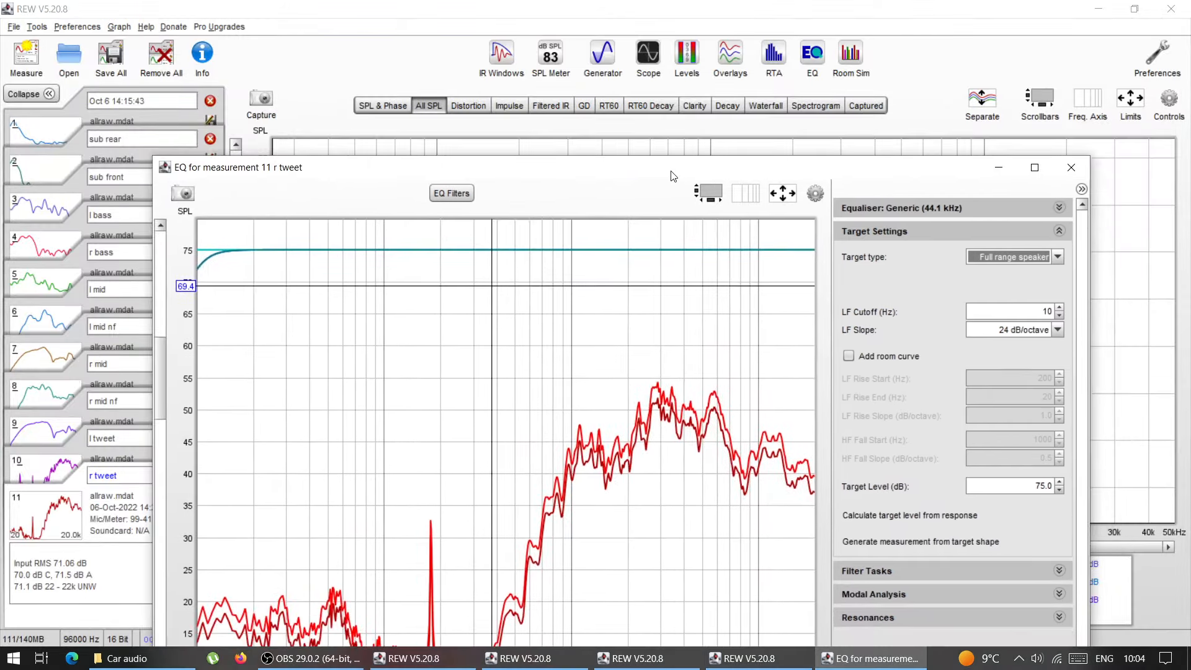
pyautogui.click(1149, 57)
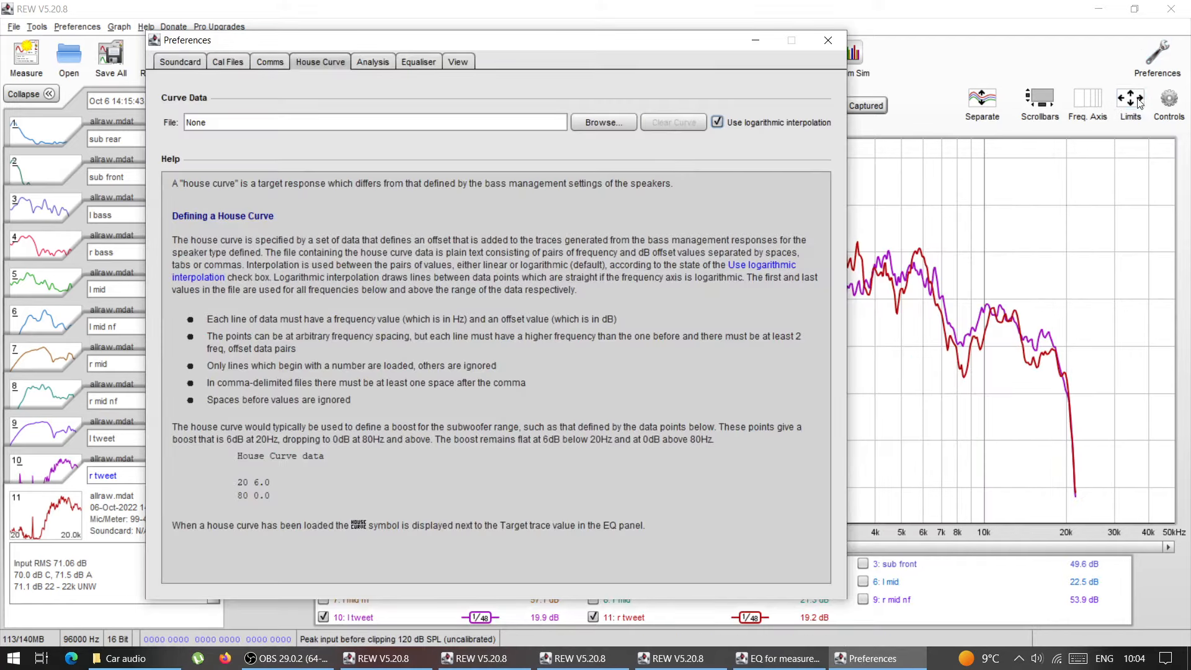
pyautogui.click(169, 63)
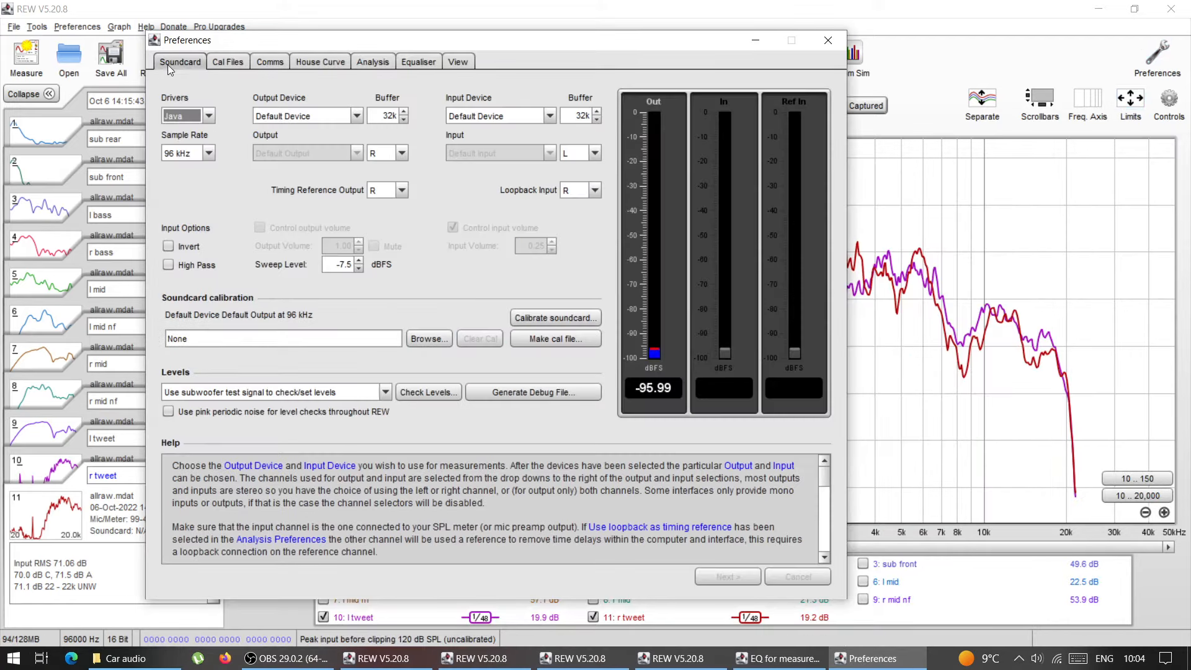
pyautogui.click(217, 63)
pyautogui.click(318, 63)
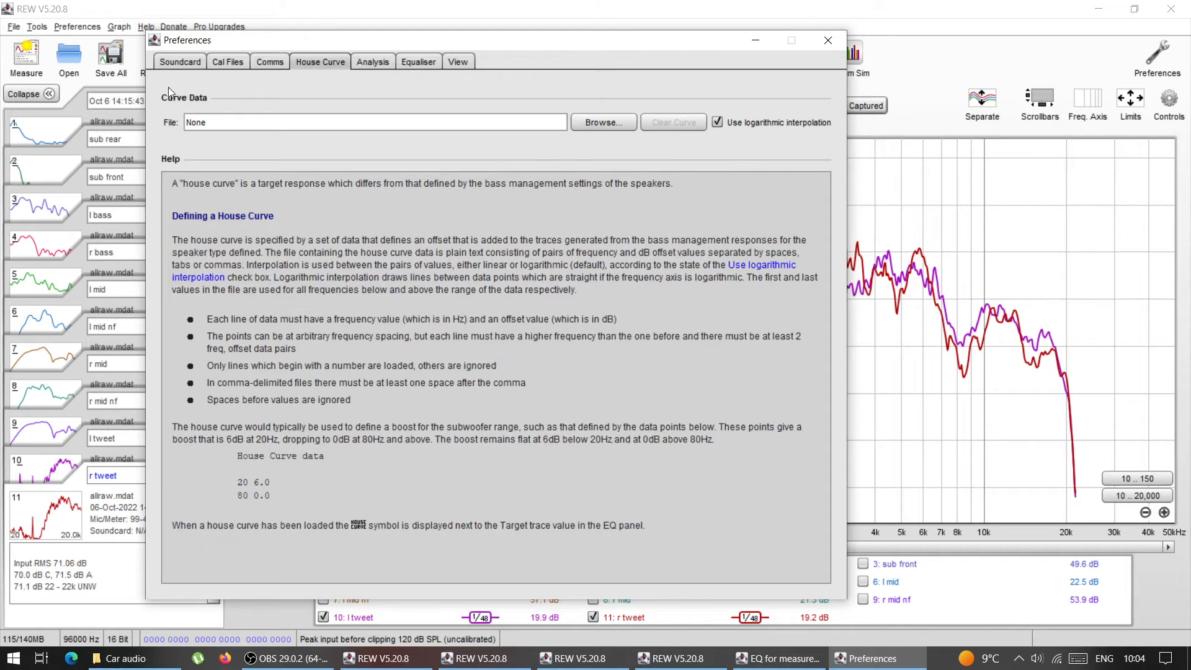
# Load Tweeter_HP3000.txt from the targets folder as the house curve and return to r tweet's maximized EQ window
pyautogui.click(602, 123)
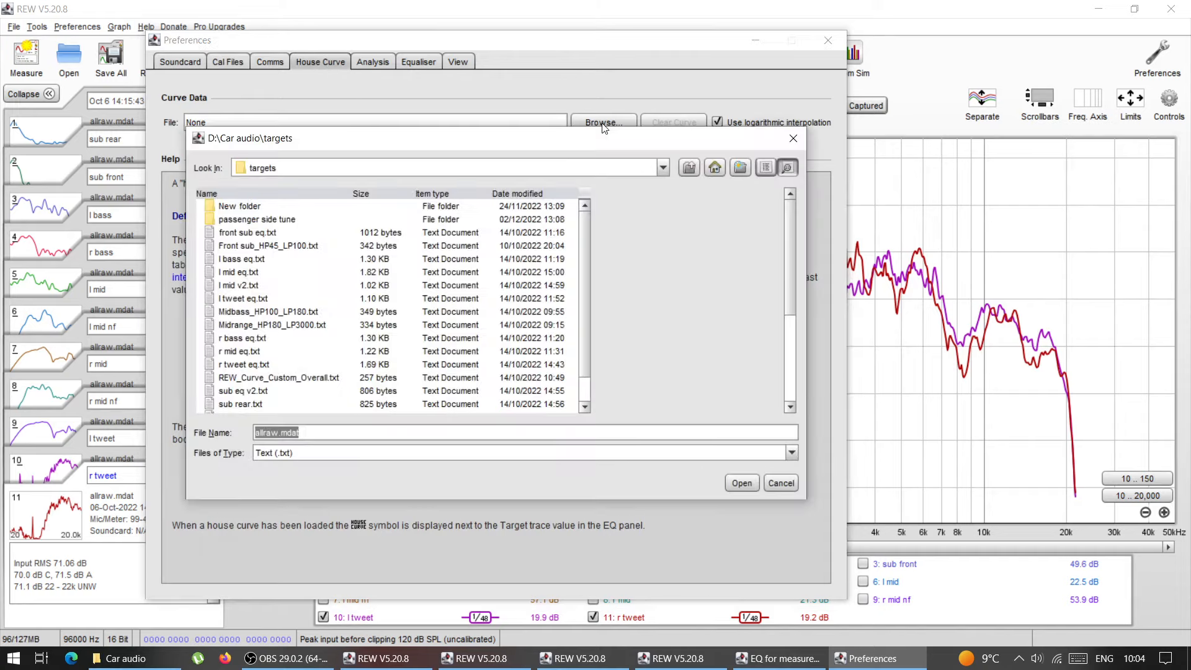
pyautogui.click(285, 323)
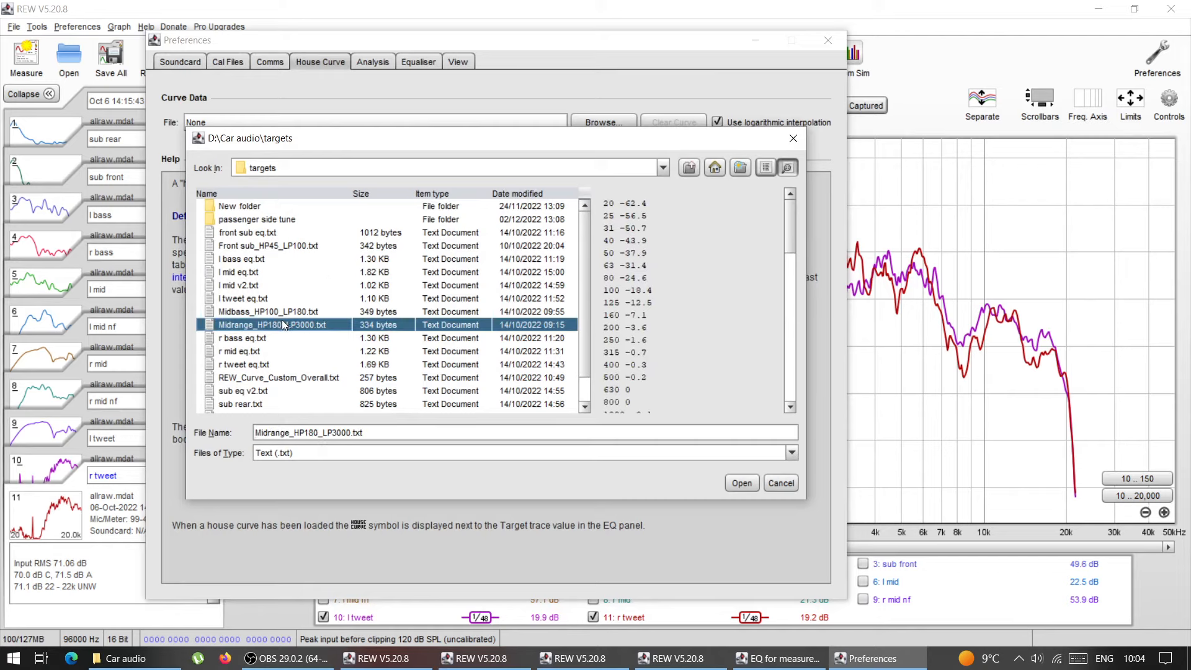
pyautogui.click(278, 246)
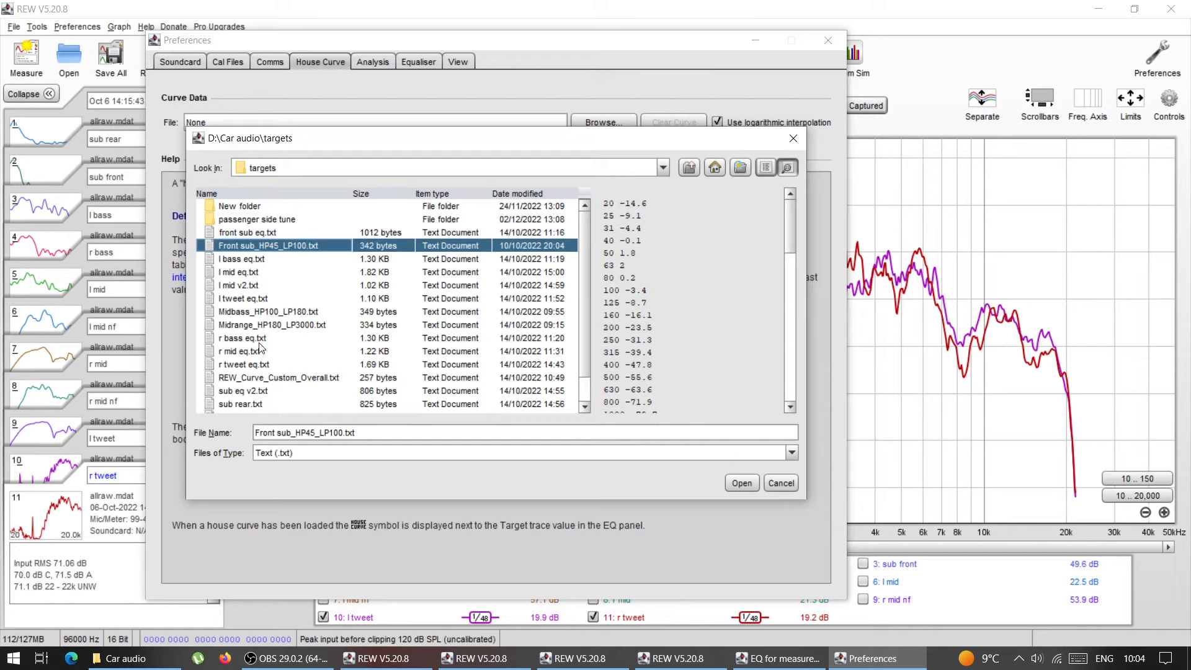
pyautogui.scroll(-1, 267, 316)
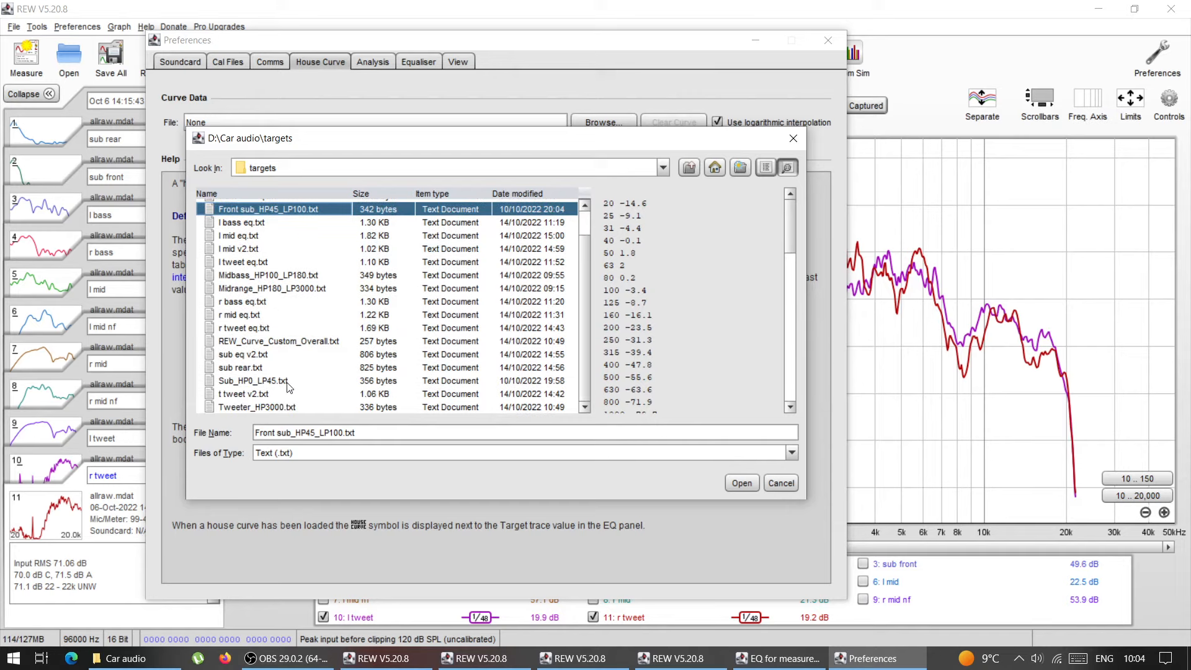
pyautogui.click(278, 407)
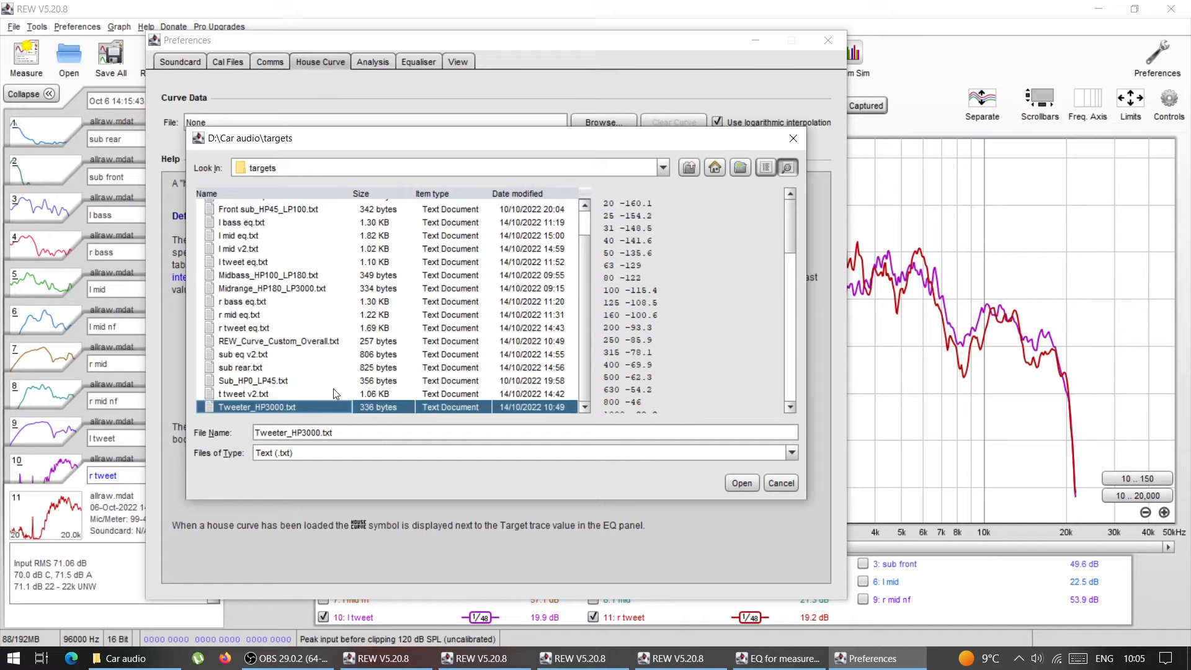
pyautogui.click(743, 483)
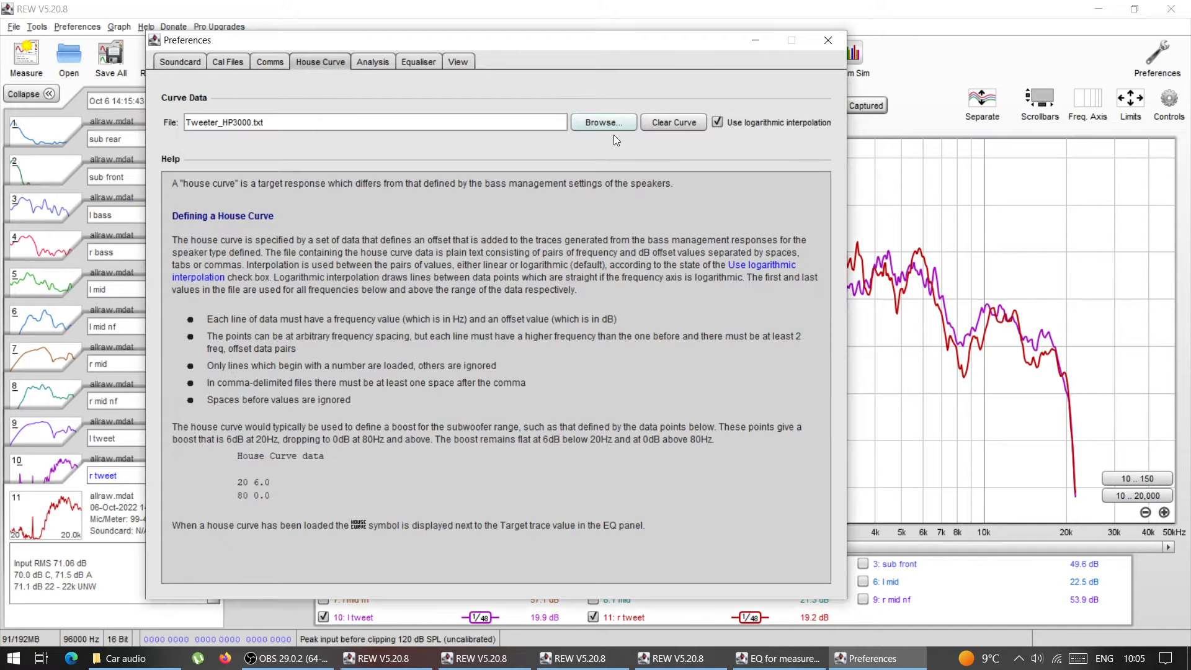
pyautogui.click(828, 40)
pyautogui.click(809, 62)
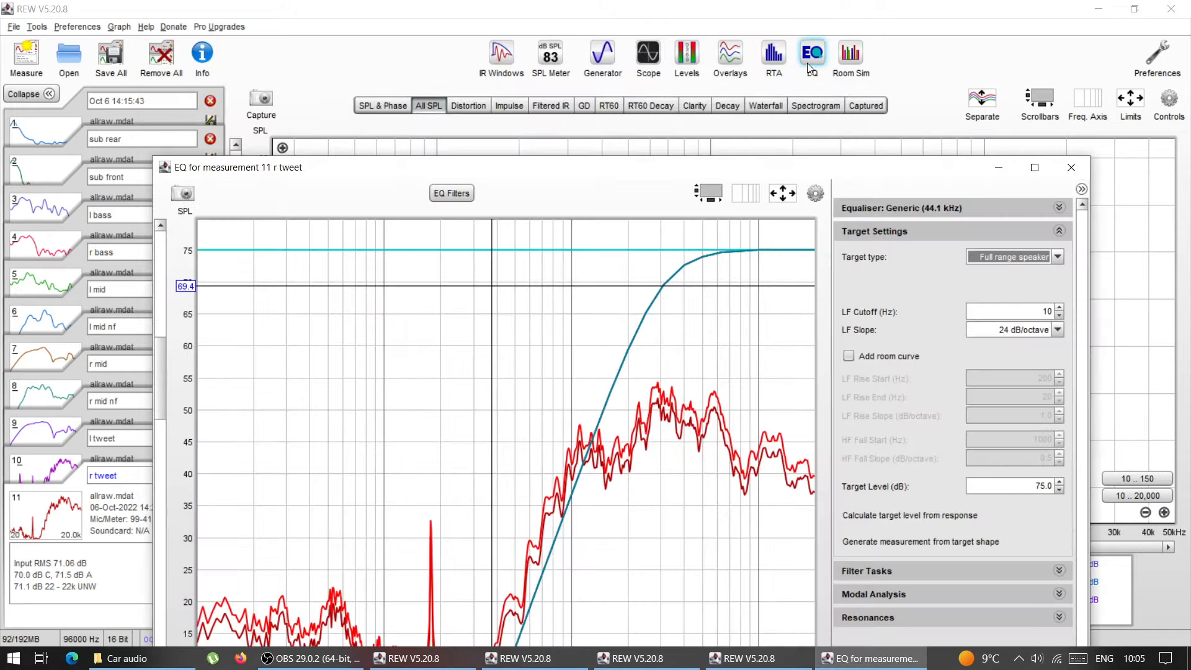
pyautogui.doubleClick(820, 172)
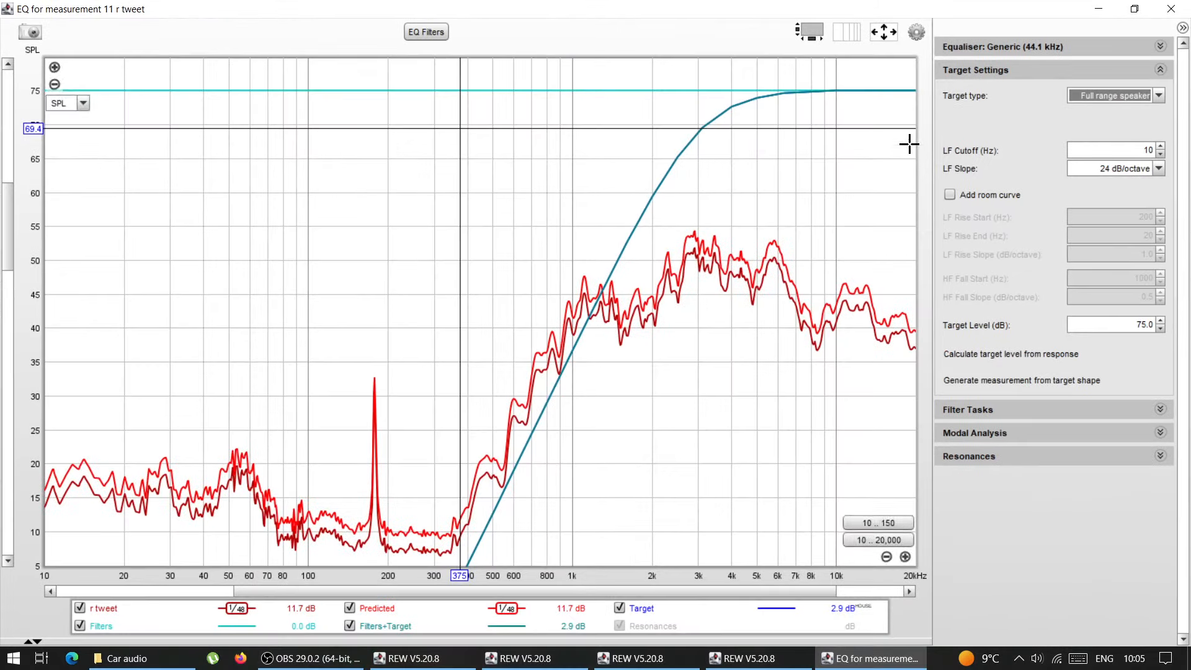
# With the tweeter house curve loaded, try the None target type and switch back to Full range speaker for comparison
pyautogui.click(1109, 93)
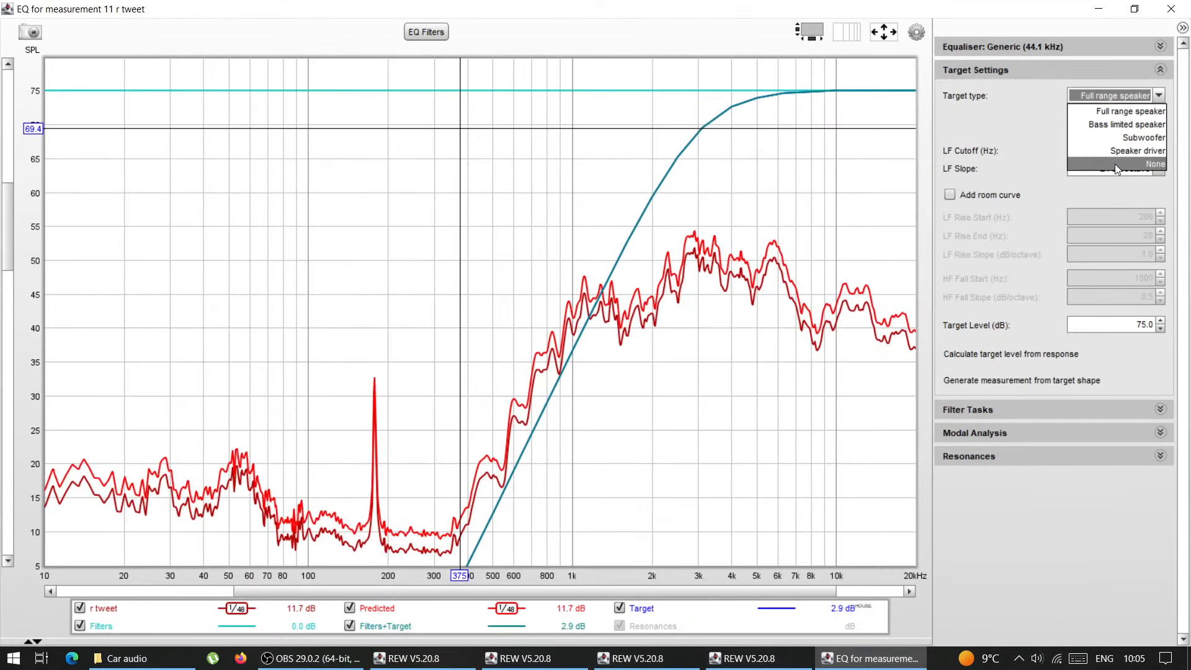
pyautogui.click(1115, 164)
pyautogui.click(1103, 97)
pyautogui.click(1102, 111)
pyautogui.click(1099, 98)
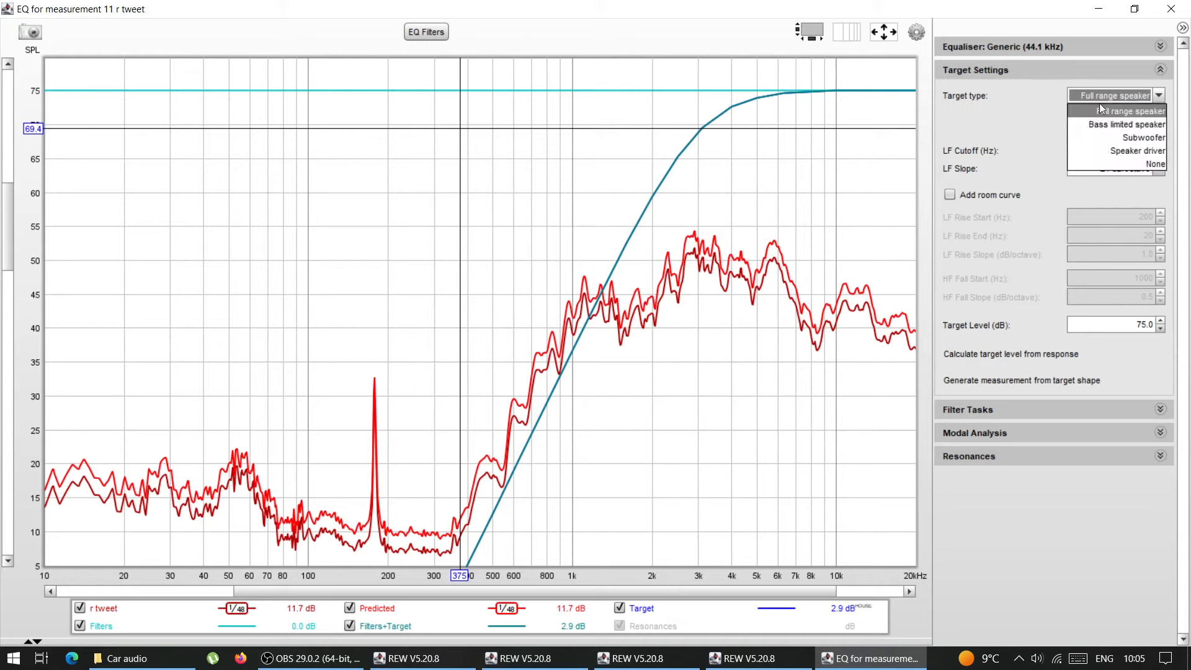
pyautogui.click(1102, 165)
pyautogui.click(1096, 98)
pyautogui.click(1097, 110)
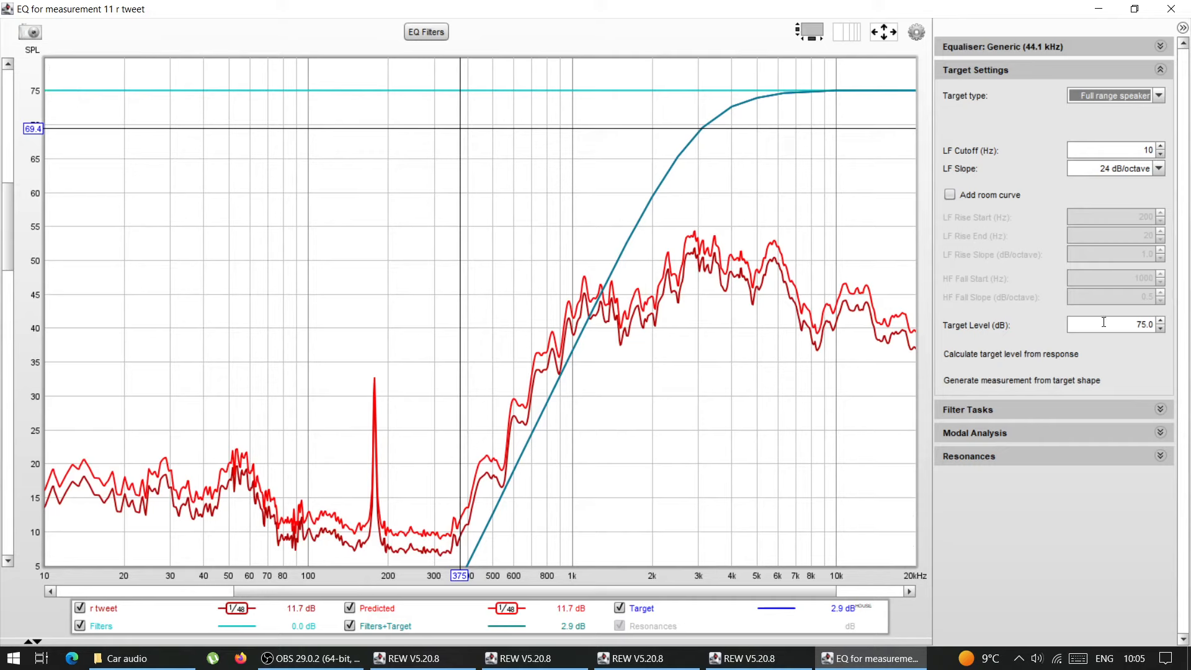
# Set the target level to 45 dB and fine-tune it down to about 42.4 dB
pyautogui.doubleClick(1141, 324)
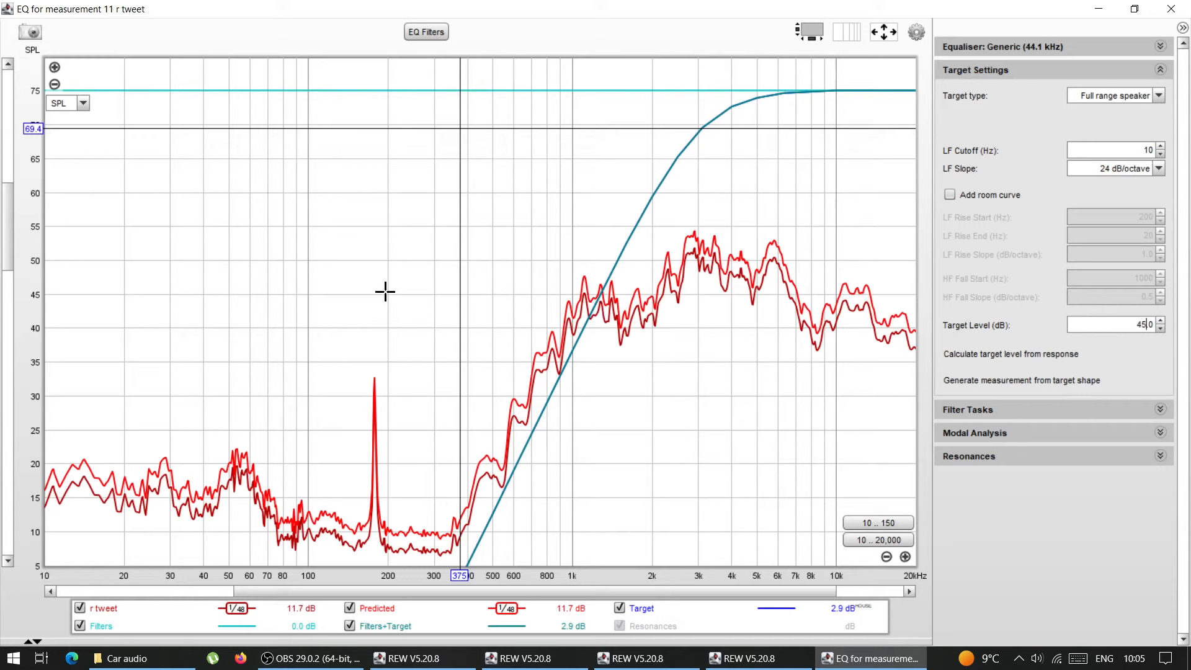
pyautogui.press('Return')
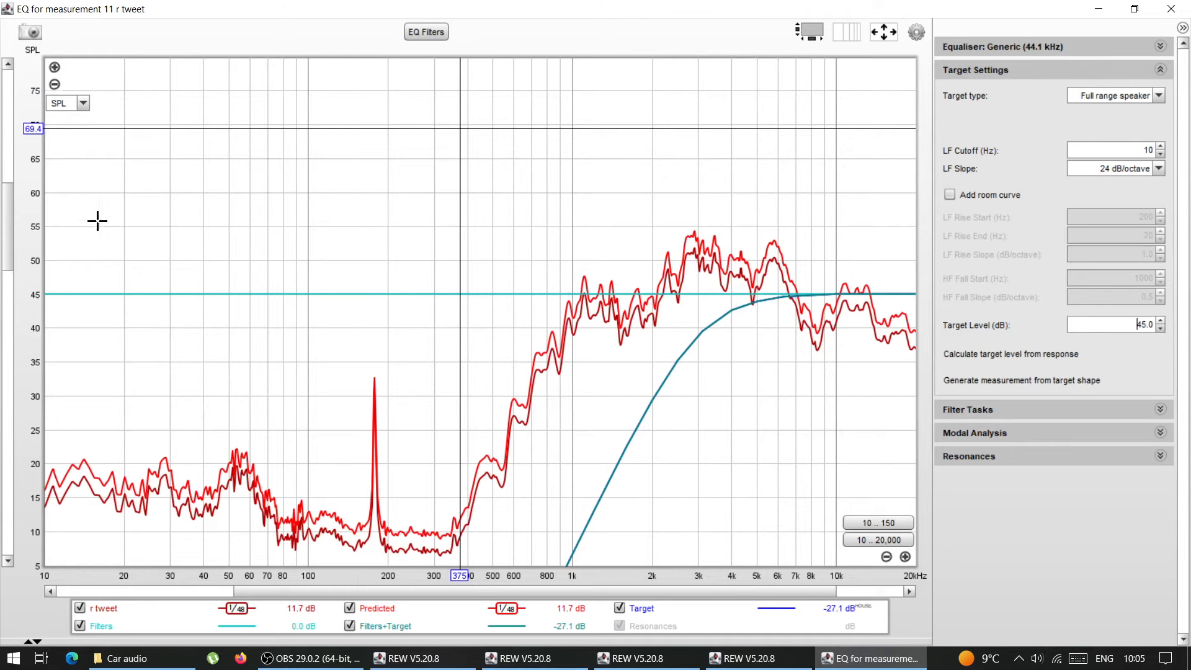
pyautogui.moveTo(6, 222); pyautogui.dragTo(6, 233)
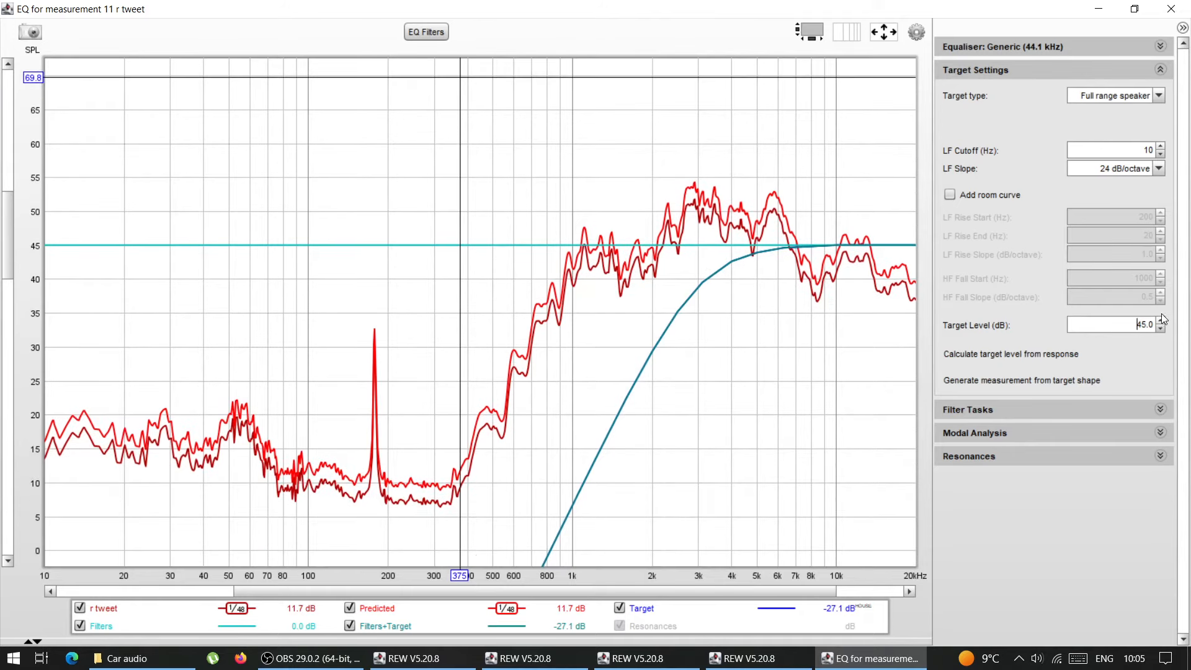
pyautogui.moveTo(1161, 329); pyautogui.dragTo(1161, 328)
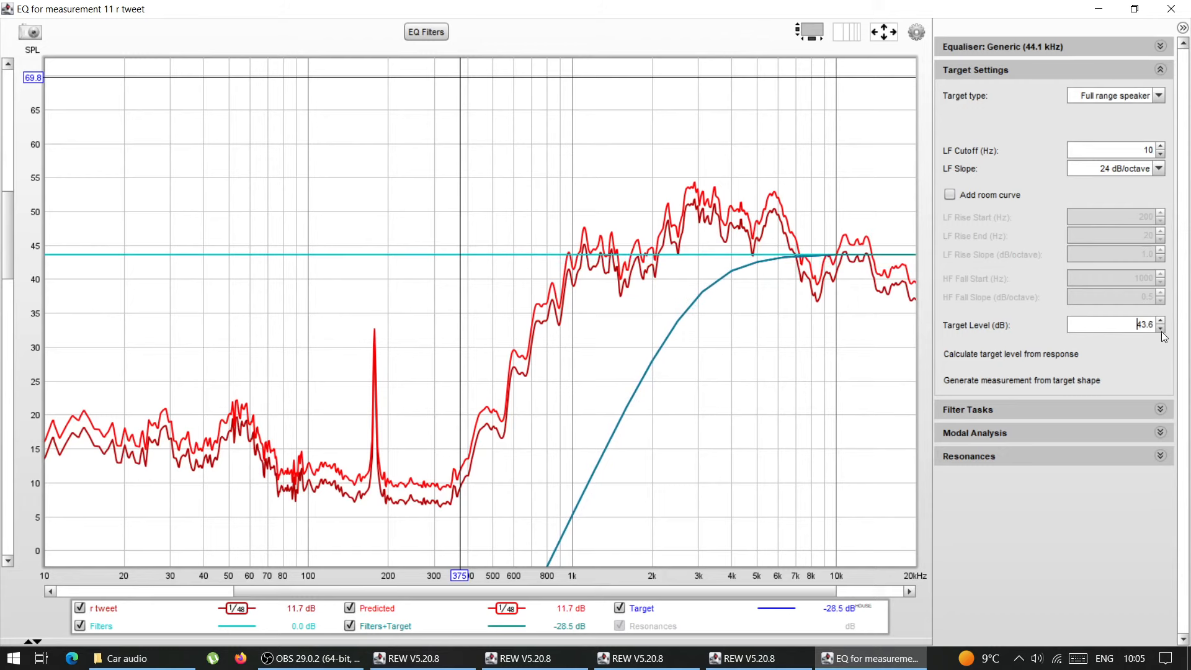
pyautogui.moveTo(1163, 330); pyautogui.dragTo(1165, 326)
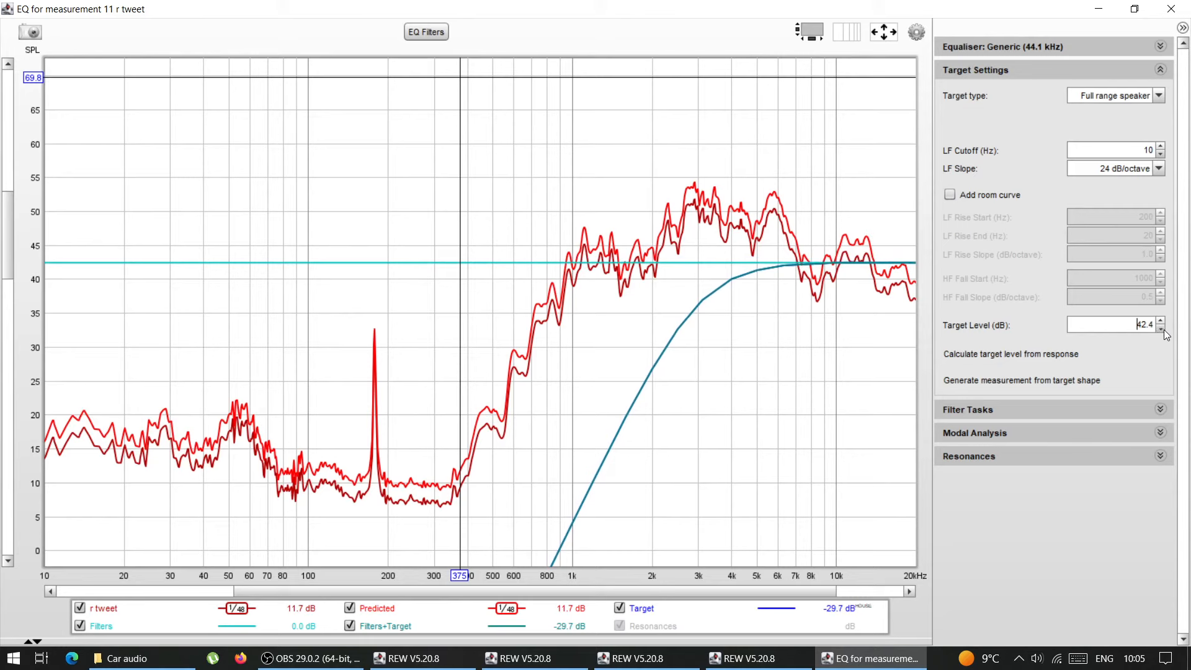
# Collapse the target settings, expand the filter tasks, and set the match range's lower limit to 1000 Hz, checking the target curve near 1 kHz
pyautogui.click(1023, 72)
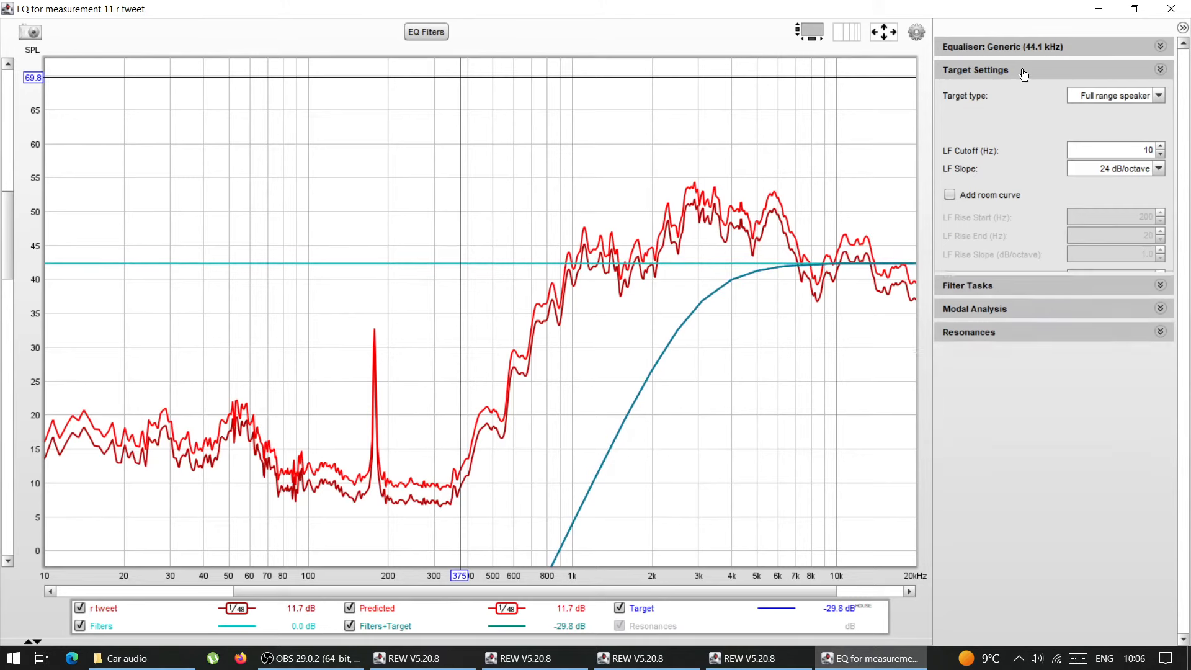
pyautogui.click(971, 94)
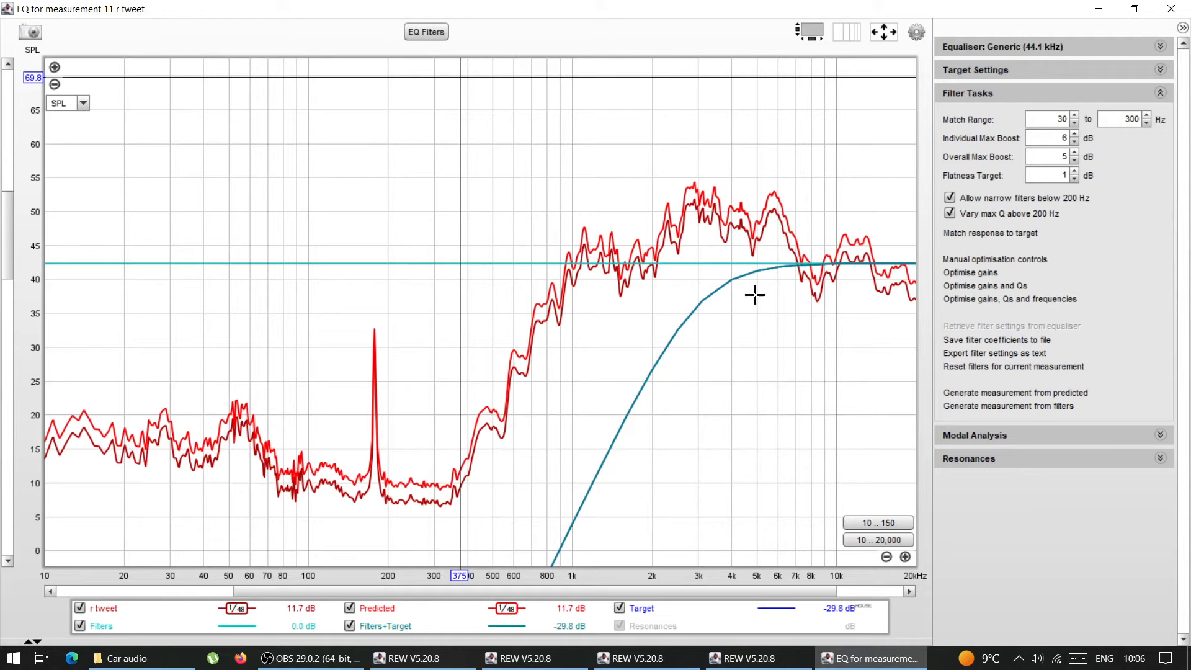
pyautogui.click(572, 526)
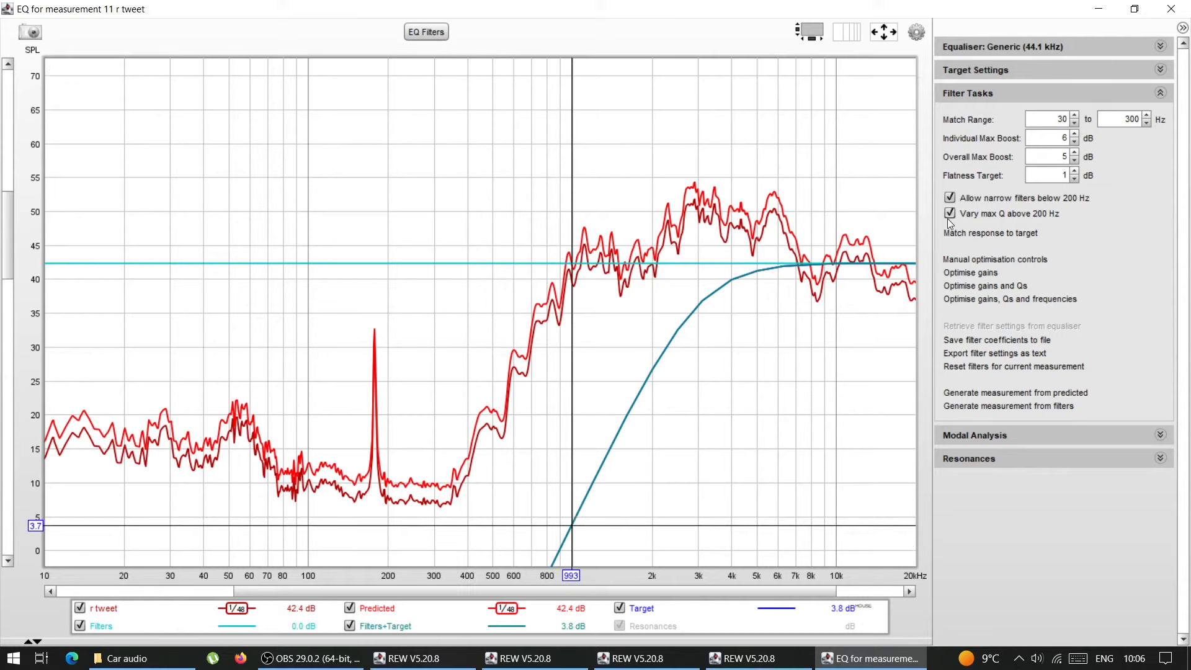
pyautogui.click(574, 540)
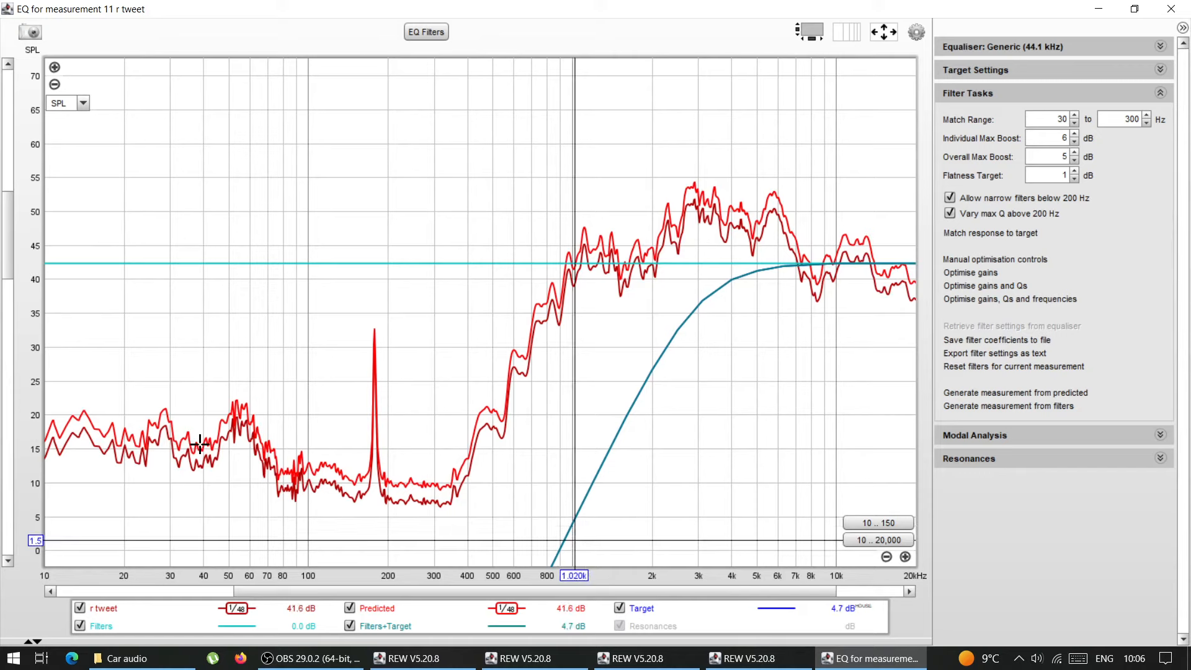
pyautogui.click(575, 513)
pyautogui.click(574, 518)
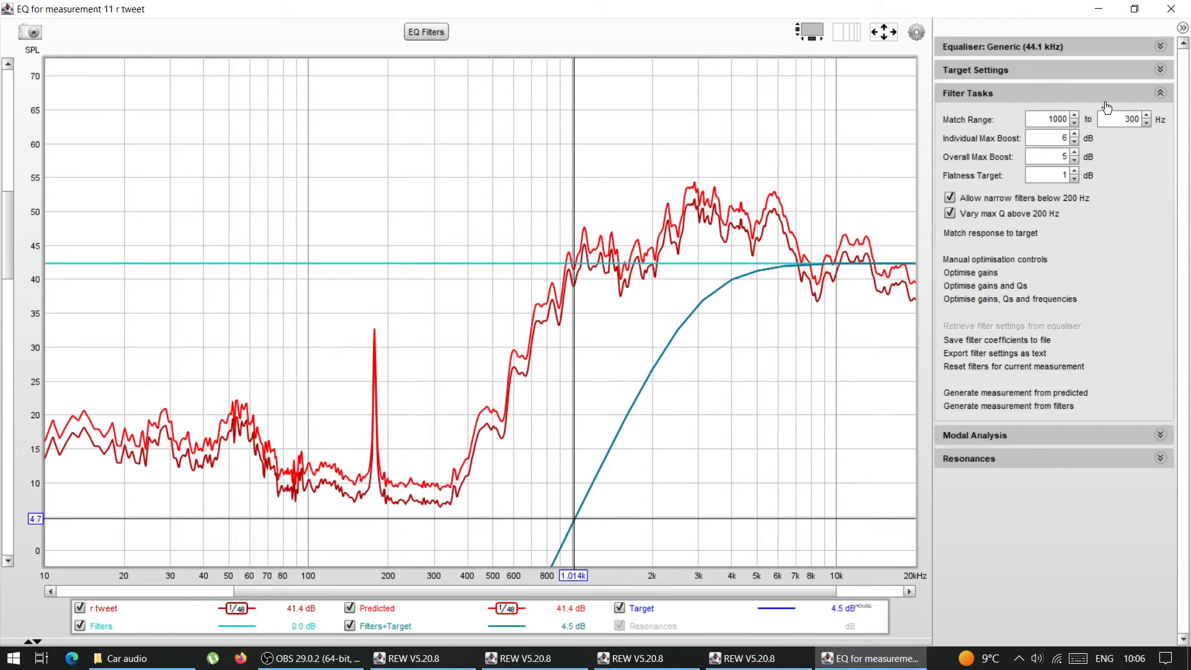
# Set the match range's upper limit to 20,000 Hz and try stepping the individual max boost, leaving it at 6 dB
pyautogui.click(1115, 118)
pyautogui.click(1075, 134)
pyautogui.click(1075, 134)
pyautogui.click(1075, 142)
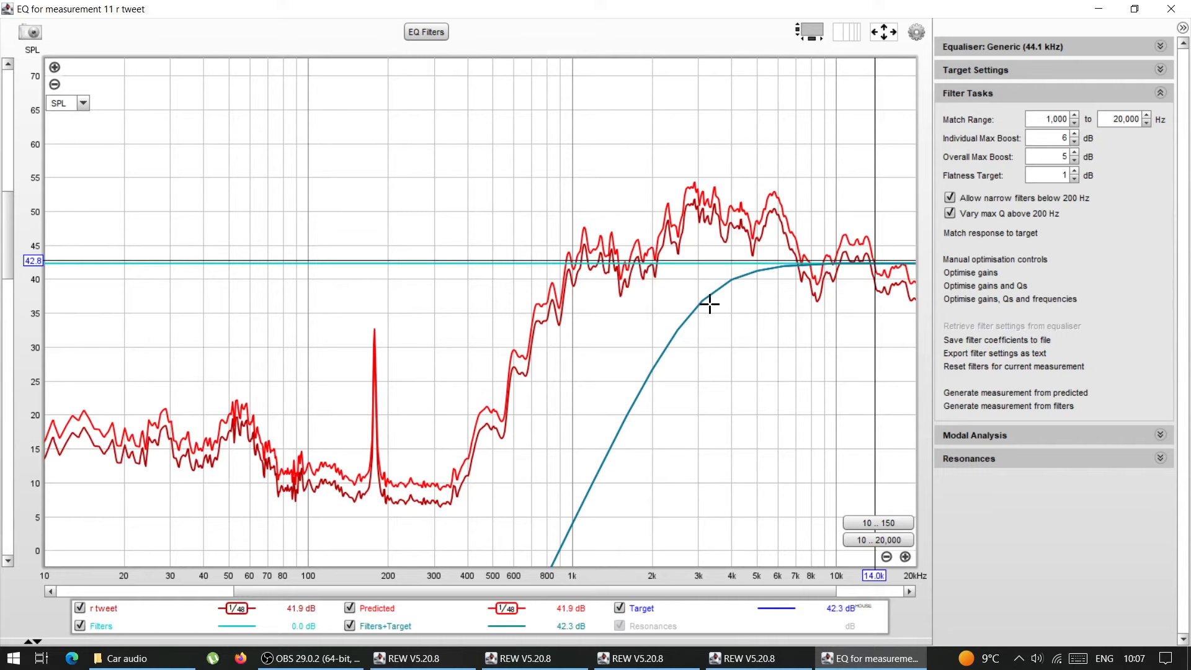
# Try a flatness target of 5 dB and restore it to 1 dB
pyautogui.doubleClick(1066, 175)
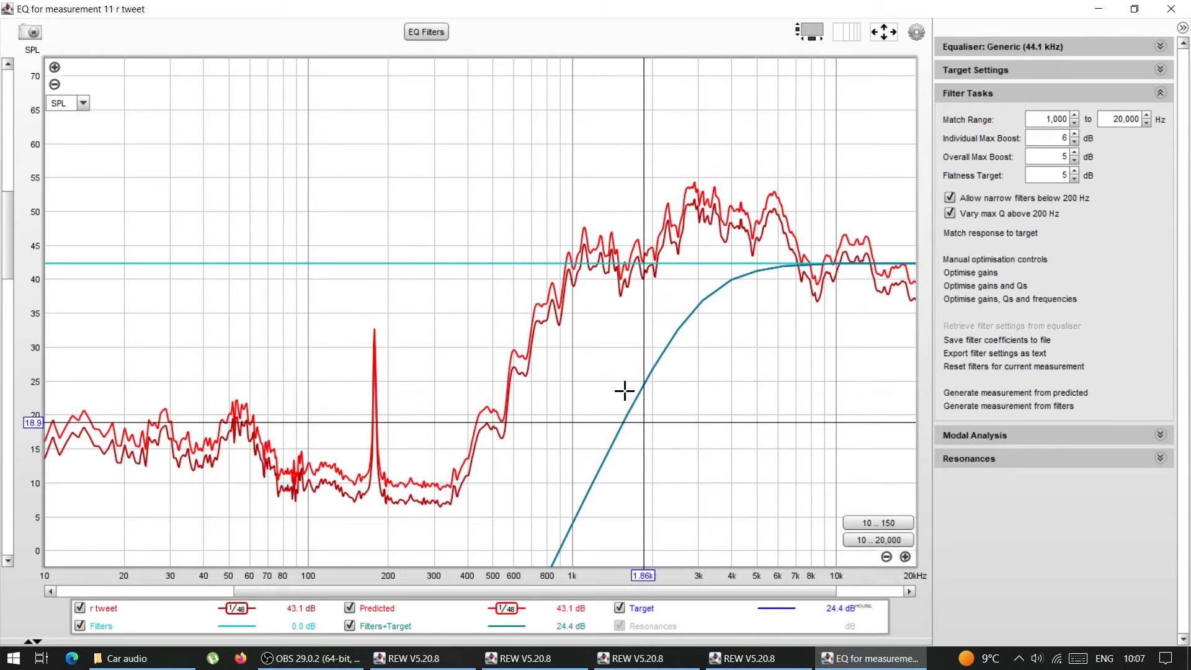
pyautogui.click(1068, 174)
pyautogui.press('BackSpace')
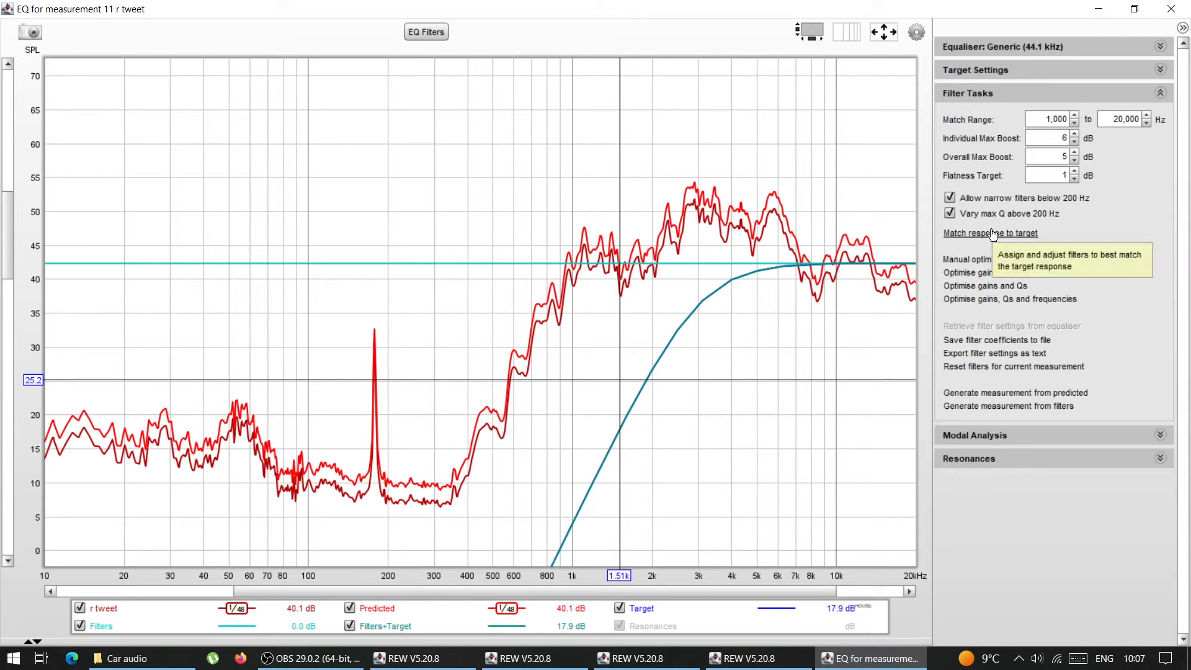
# Match r tweet's response to the target over the 1,000 to 20,000 Hz range, continuing despite the target level warning
pyautogui.moveTo(1038, 121); pyautogui.dragTo(1067, 122)
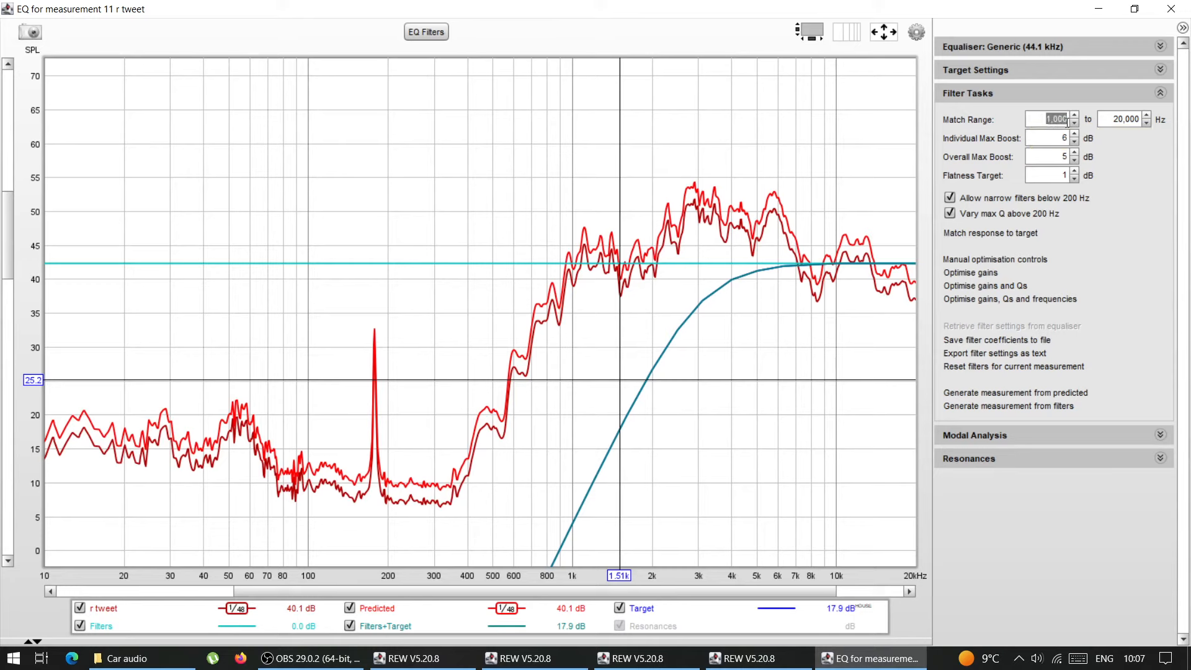
pyautogui.click(1114, 121)
pyautogui.click(1008, 235)
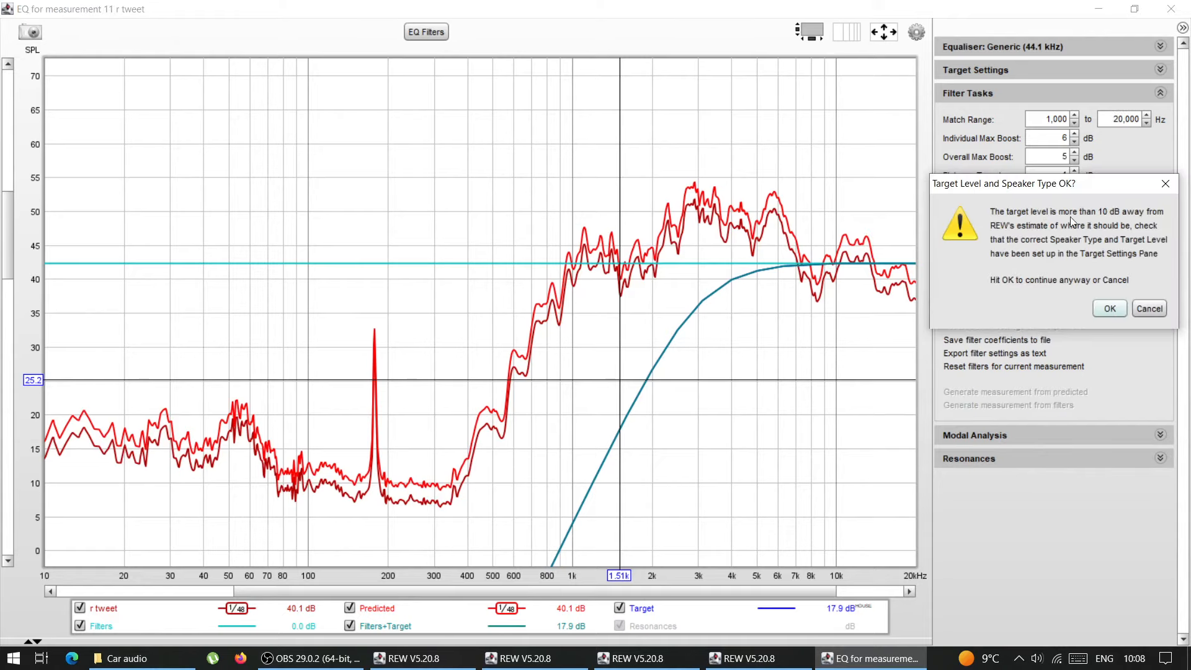
pyautogui.click(1110, 309)
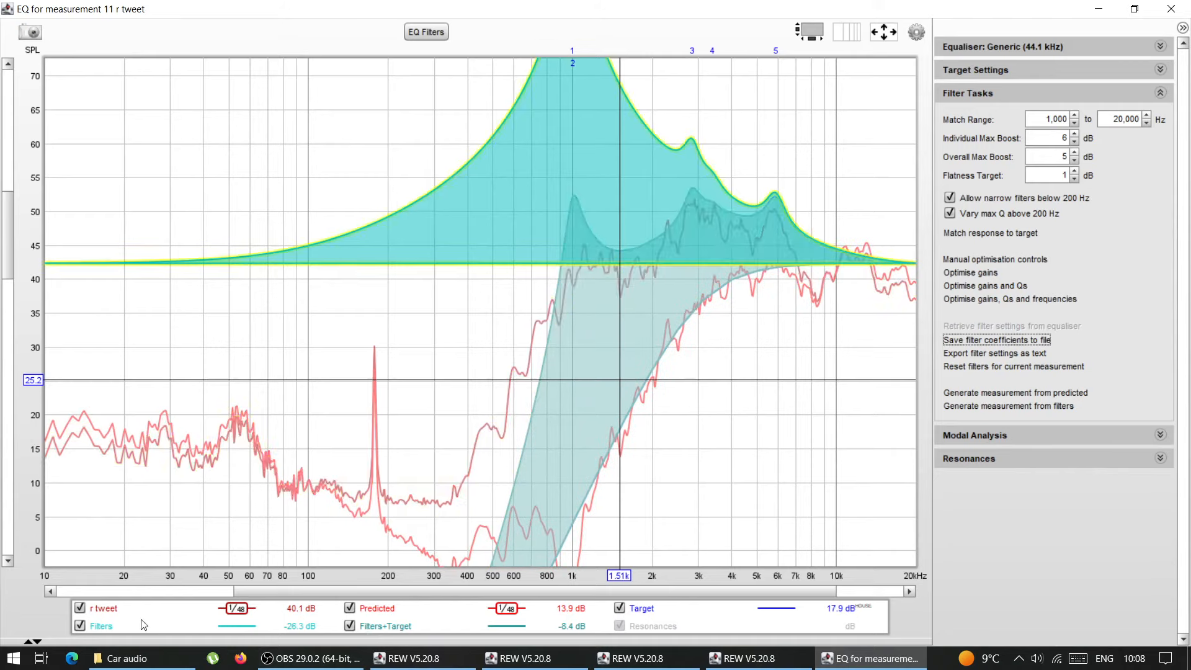
# Compare the r tweet and predicted traces and examine the full height of the filter curve
pyautogui.click(83, 608)
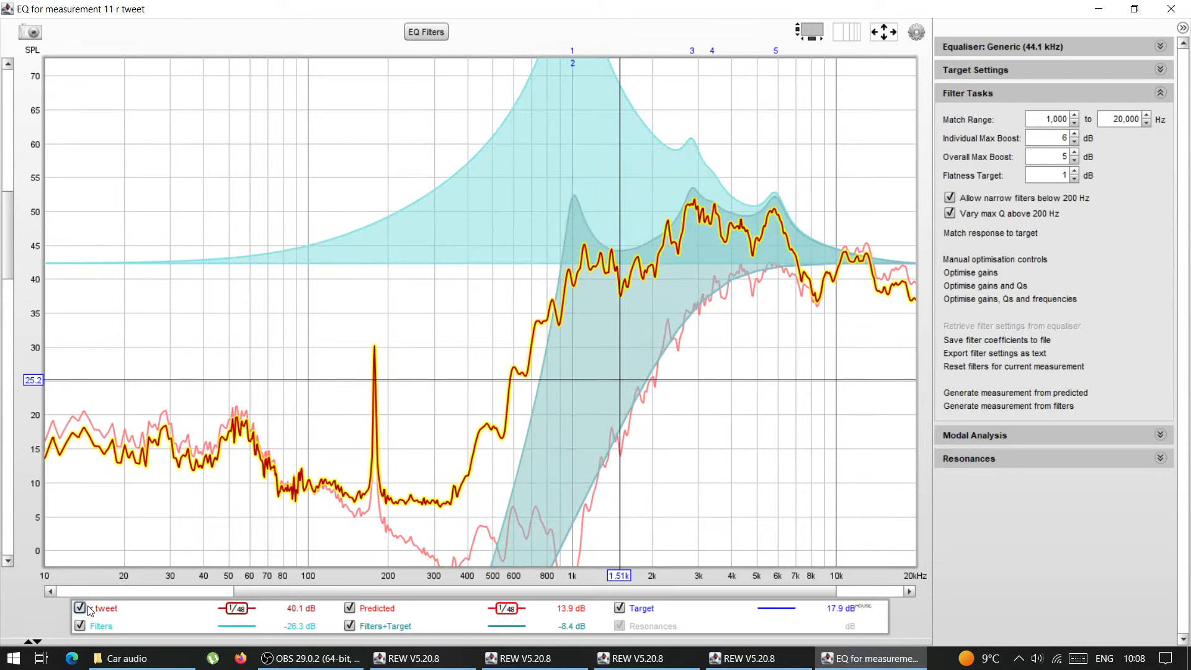
pyautogui.click(357, 607)
pyautogui.click(357, 608)
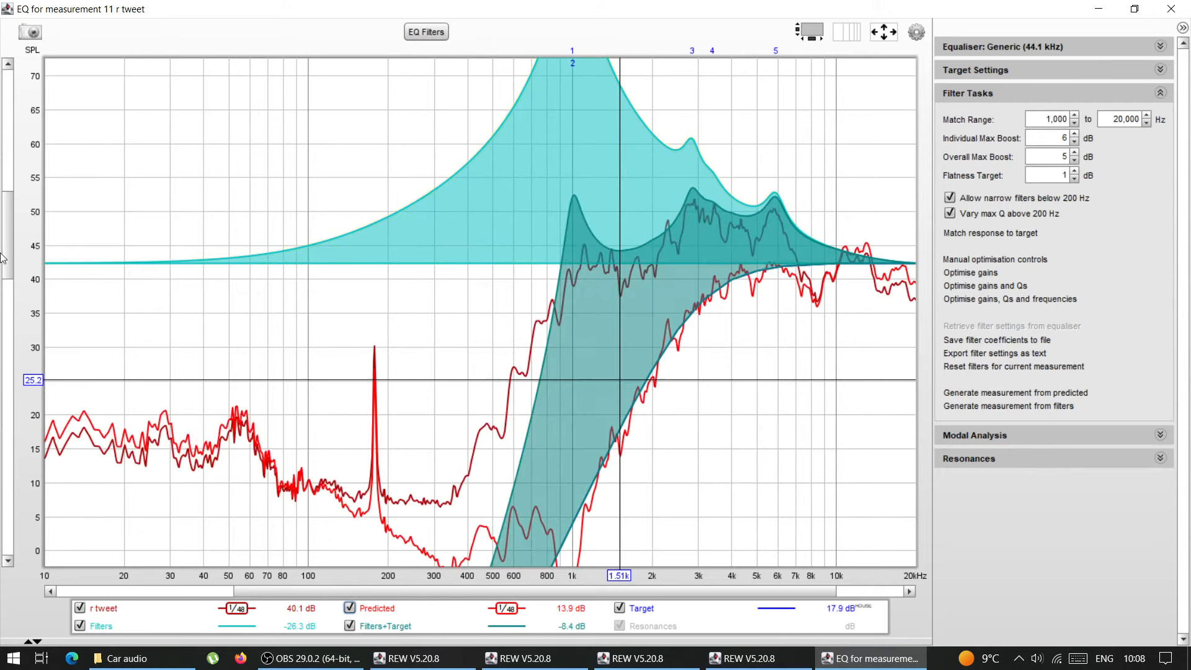
pyautogui.scroll(5, 9, 218)
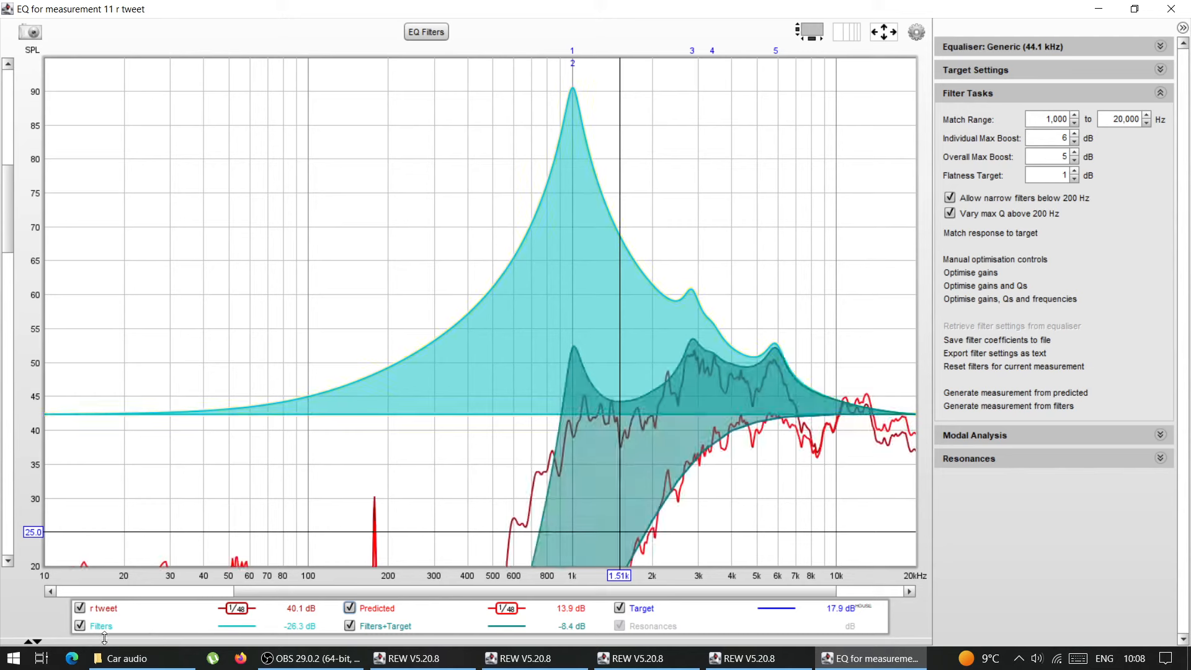
# Hide the Filters+Target, Filters and r tweet traces to show only the predicted response against the target
pyautogui.click(350, 626)
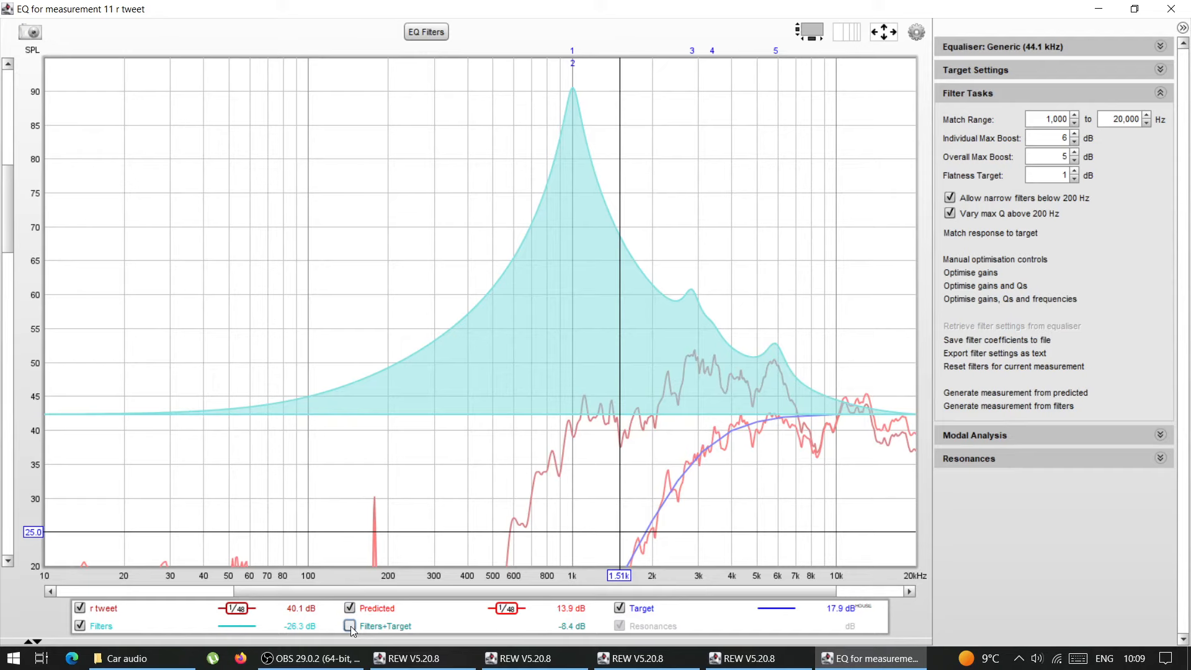
pyautogui.click(80, 626)
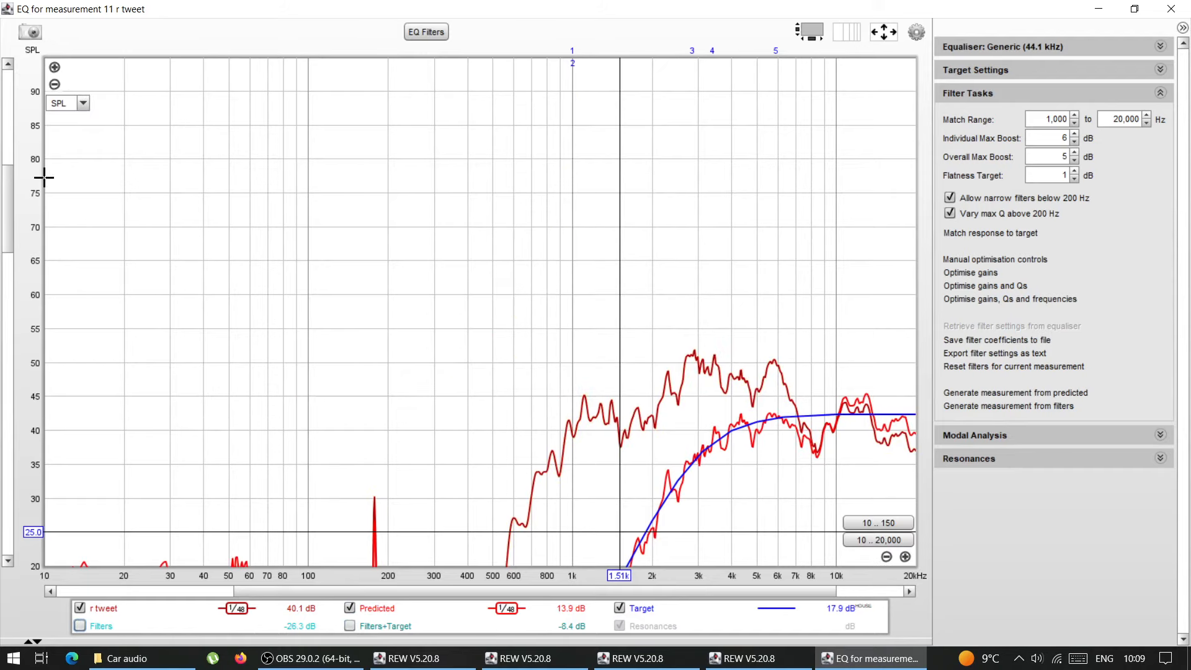
pyautogui.moveTo(7, 214); pyautogui.dragTo(9, 239)
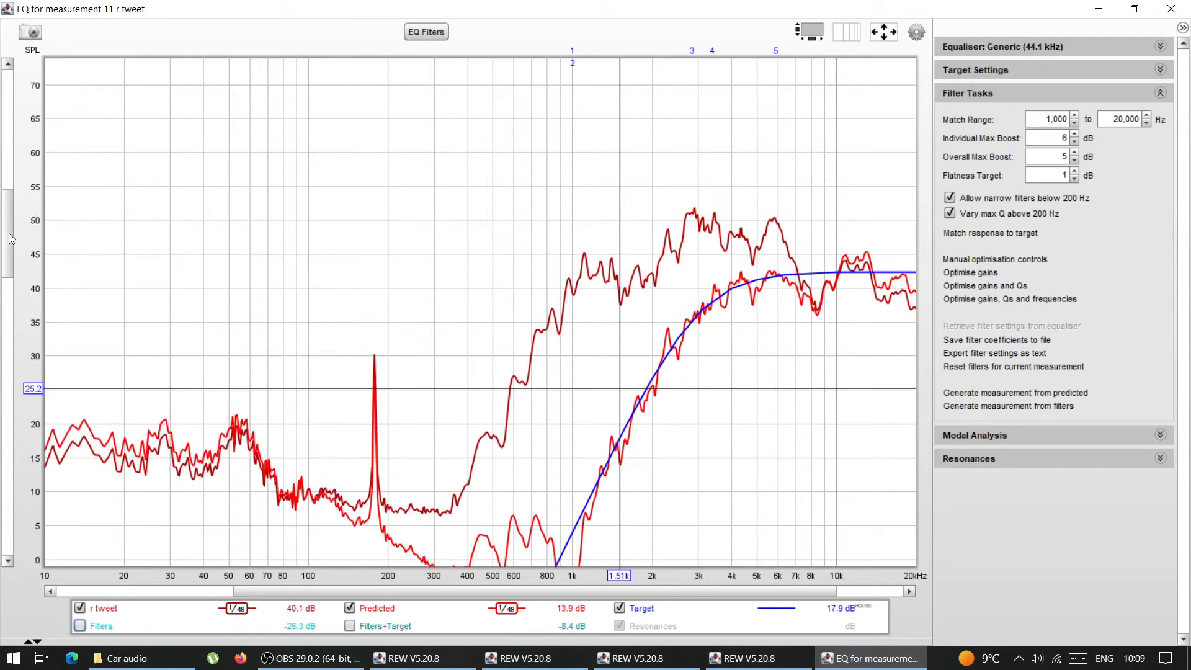
pyautogui.click(80, 608)
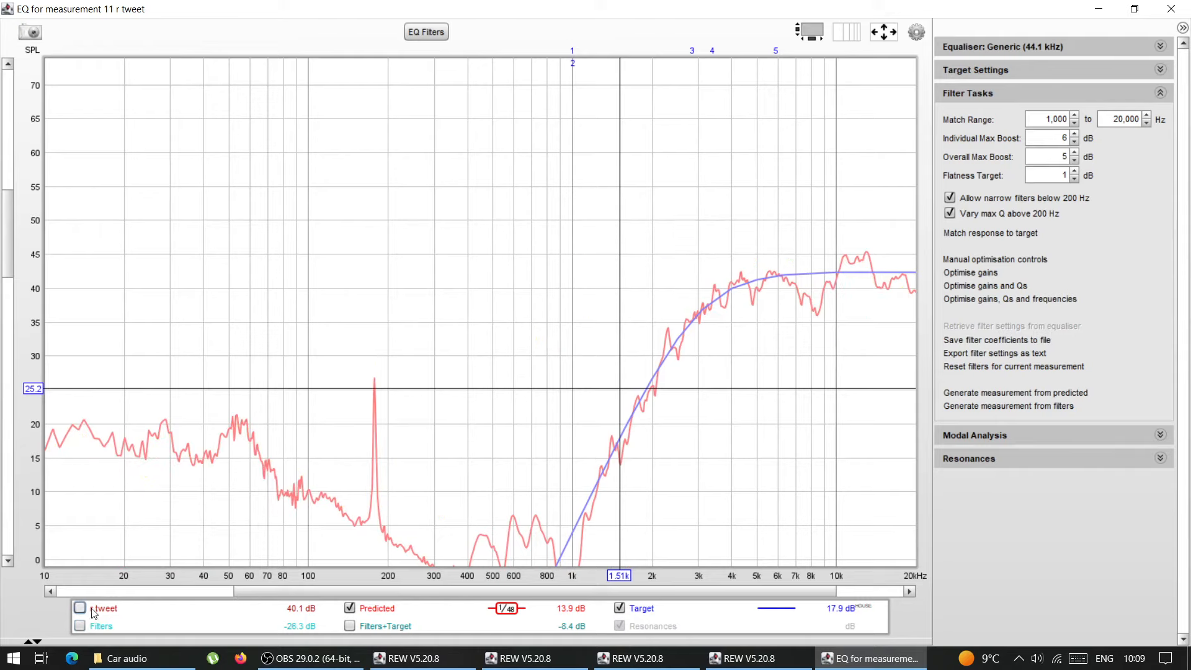
pyautogui.moveTo(794, 593); pyautogui.dragTo(847, 590)
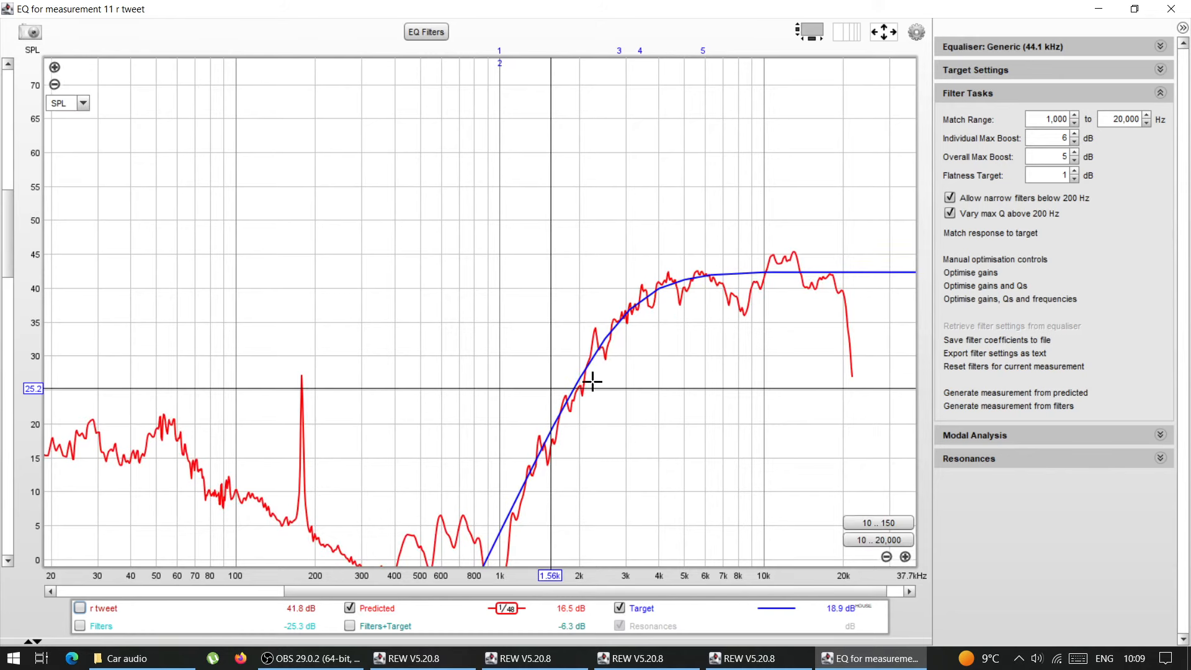
# Open the EQ filters list and place its window beside the response curve
pyautogui.click(419, 36)
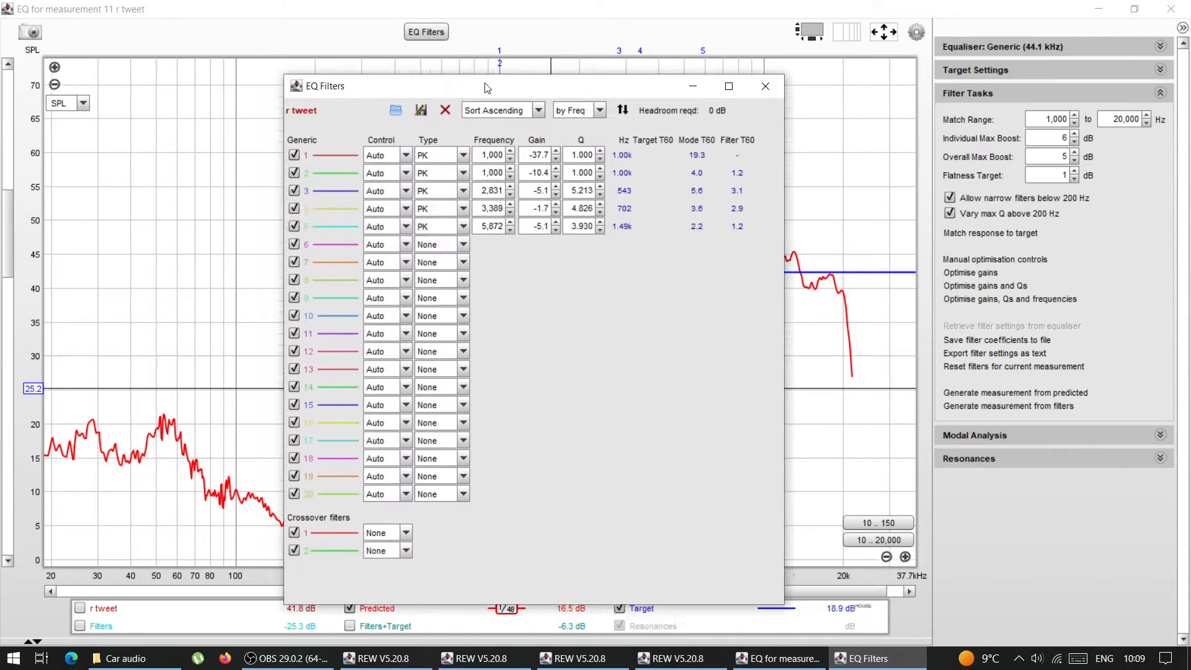
pyautogui.moveTo(485, 88); pyautogui.dragTo(236, 51)
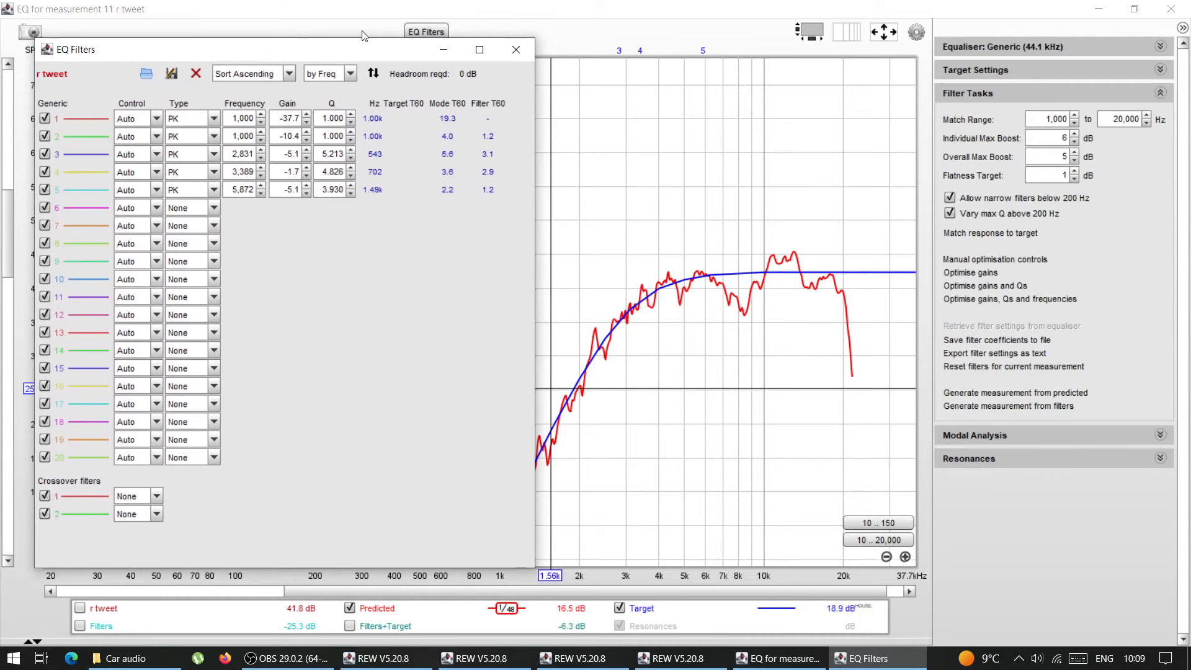
pyautogui.moveTo(326, 50); pyautogui.dragTo(311, 68)
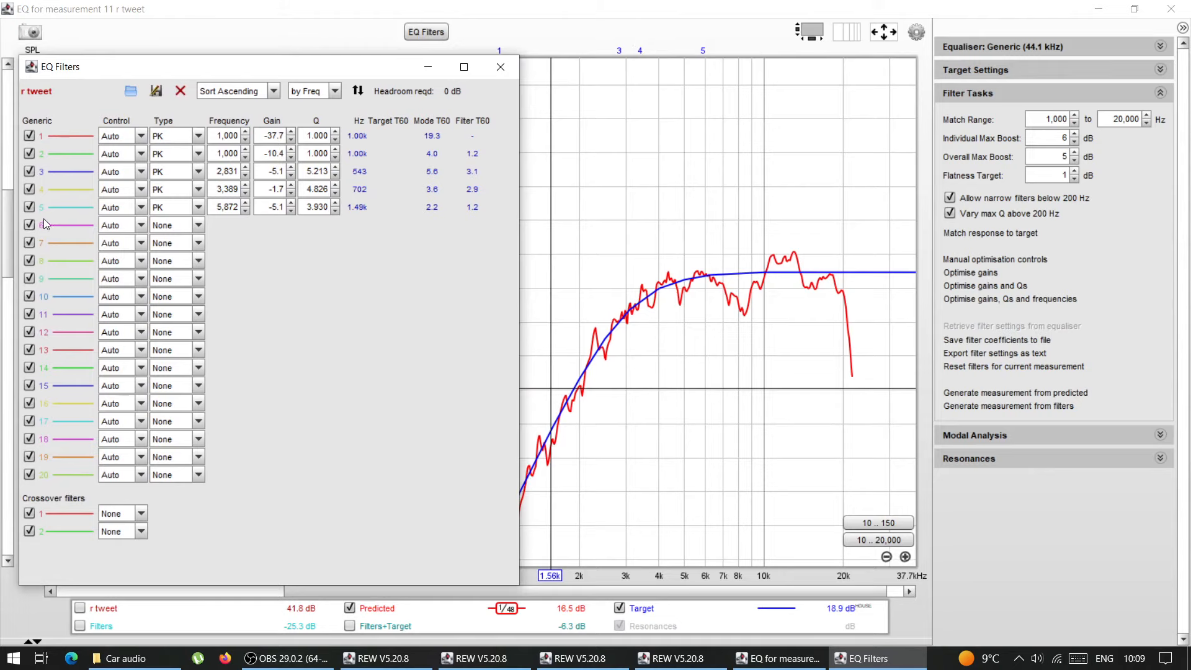
pyautogui.moveTo(78, 67); pyautogui.dragTo(912, 130)
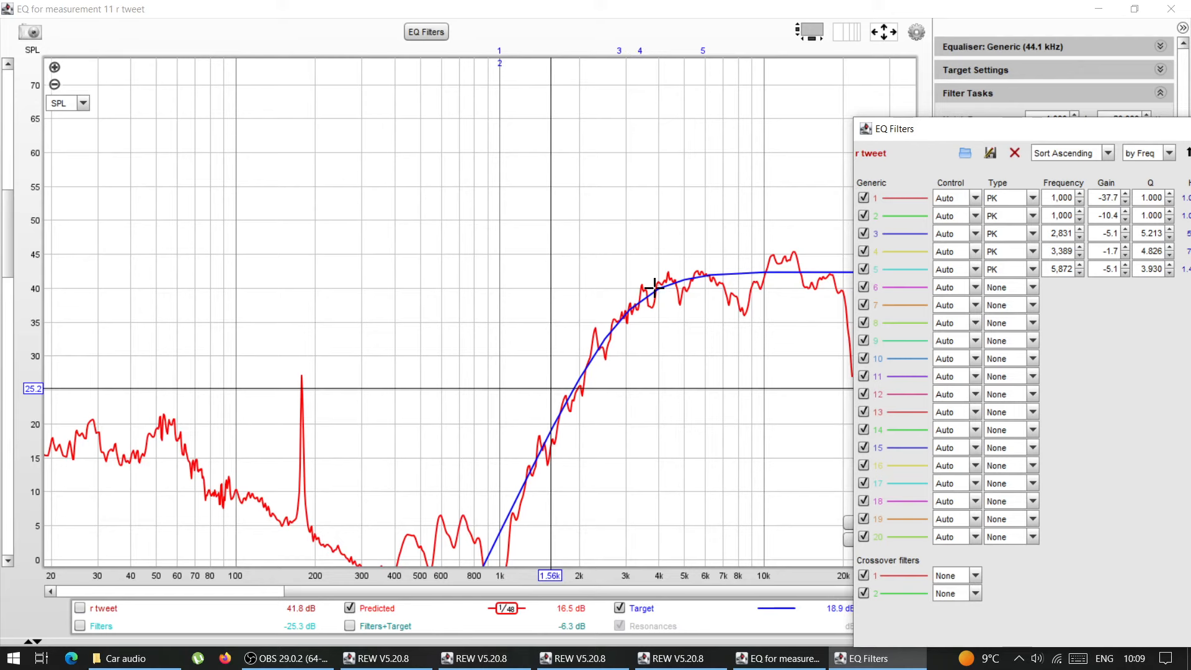
# Switch filter 4 off and on repeatedly to compare its effect on the predicted response, leaving it enabled
pyautogui.click(862, 251)
pyautogui.click(863, 251)
pyautogui.click(863, 252)
pyautogui.click(863, 251)
pyautogui.click(863, 251)
pyautogui.click(863, 251)
pyautogui.click(863, 251)
pyautogui.click(863, 252)
pyautogui.click(863, 251)
pyautogui.click(863, 251)
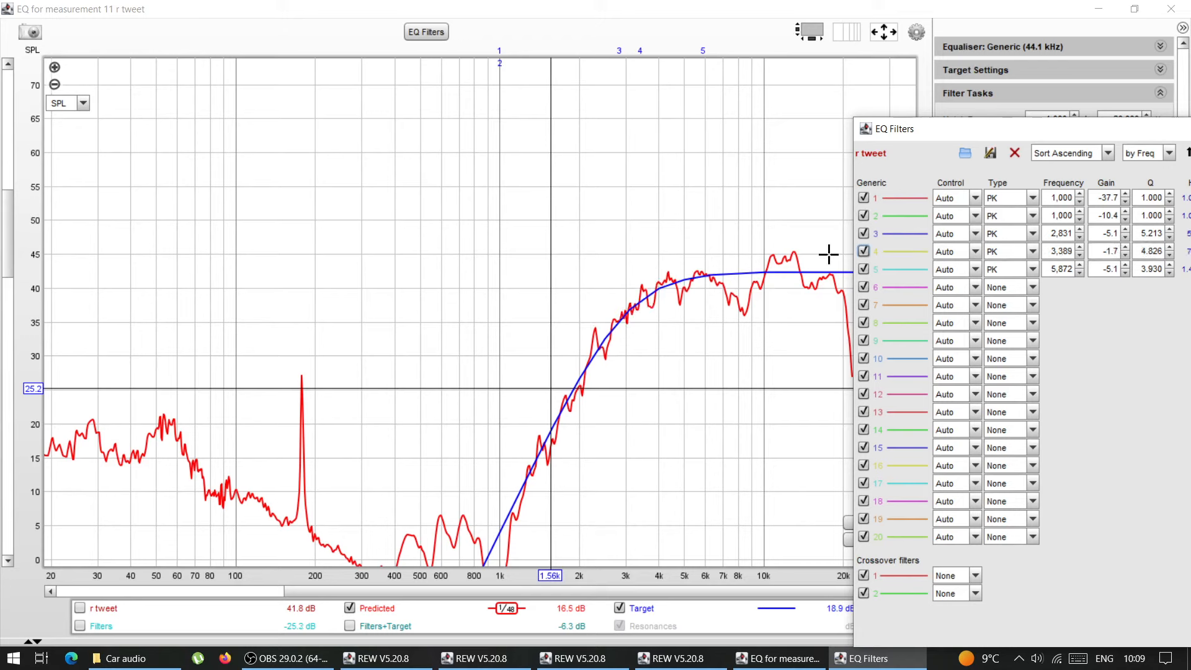
pyautogui.click(863, 251)
pyautogui.click(863, 251)
# Switch filter 1 off and on repeatedly to compare its effect on the predicted response, leaving it enabled
pyautogui.click(863, 197)
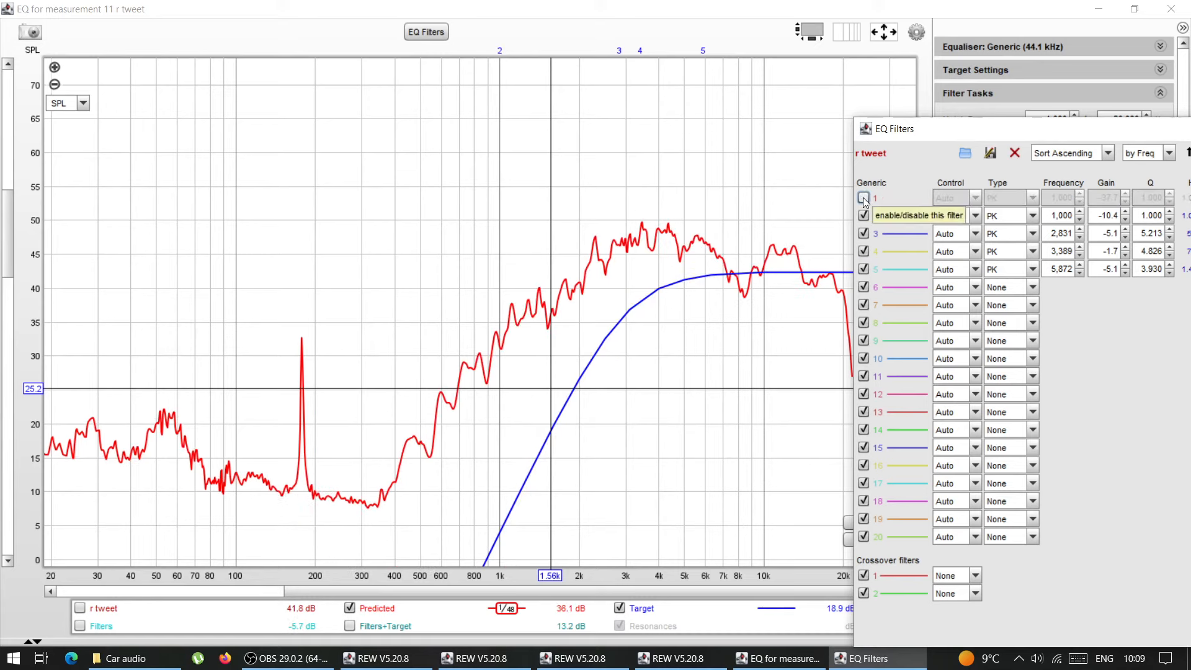
pyautogui.click(863, 198)
pyautogui.click(862, 197)
pyautogui.click(863, 198)
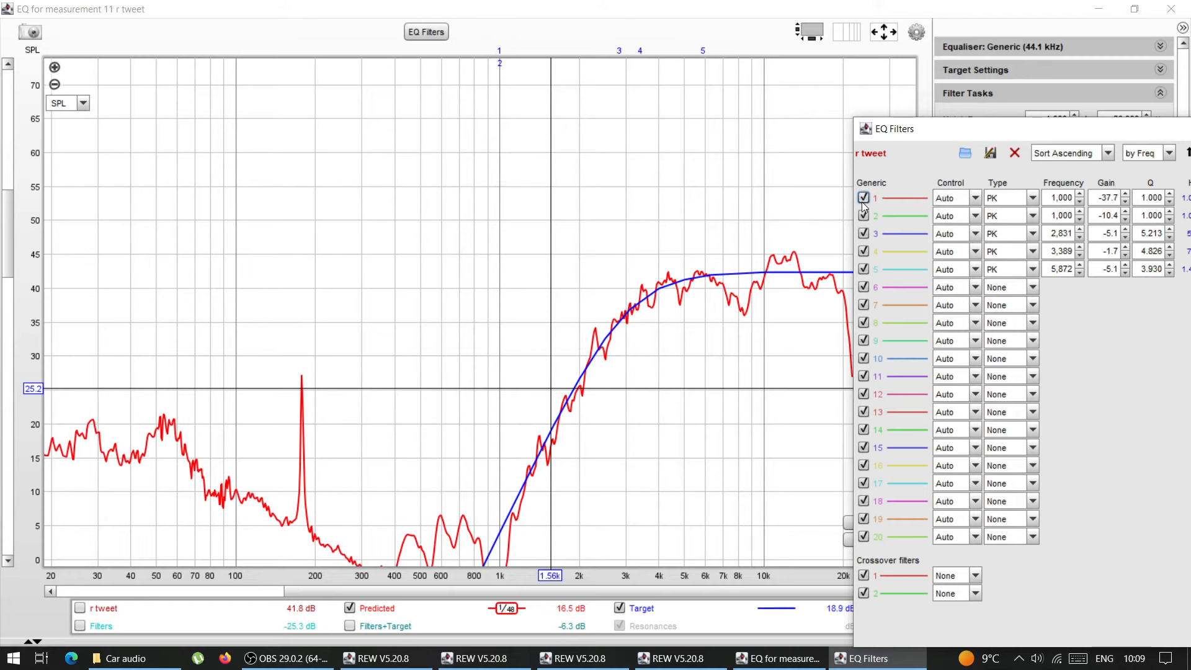
pyautogui.click(863, 198)
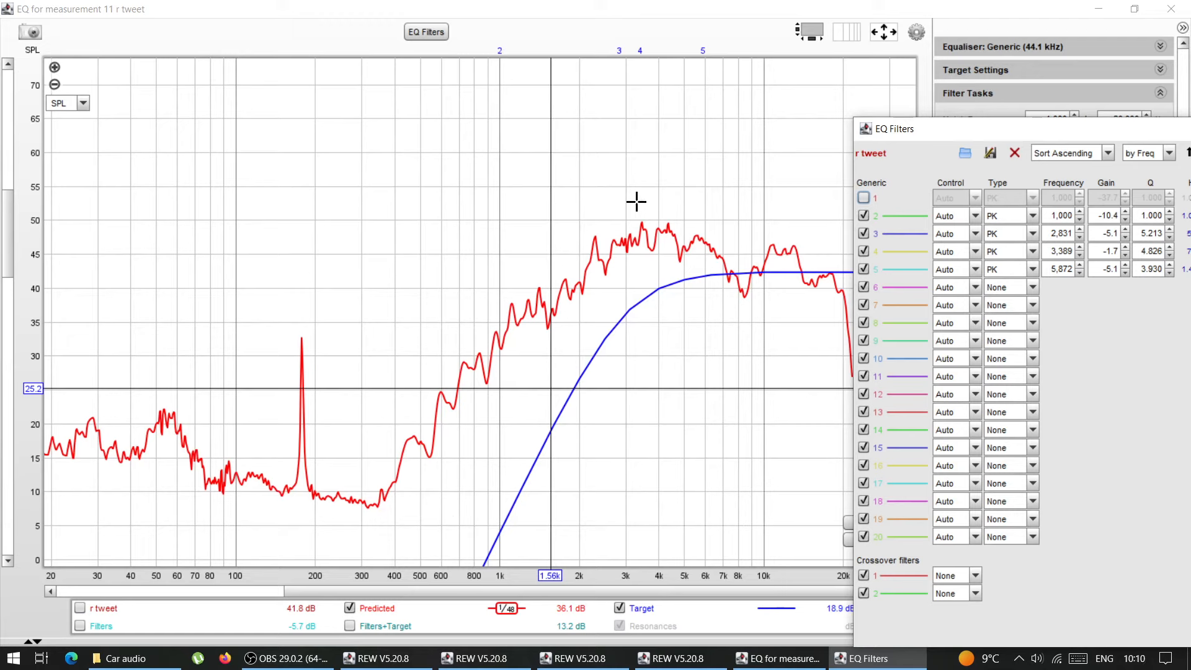
pyautogui.click(869, 196)
pyautogui.click(869, 196)
pyautogui.click(867, 196)
pyautogui.click(867, 197)
pyautogui.click(867, 197)
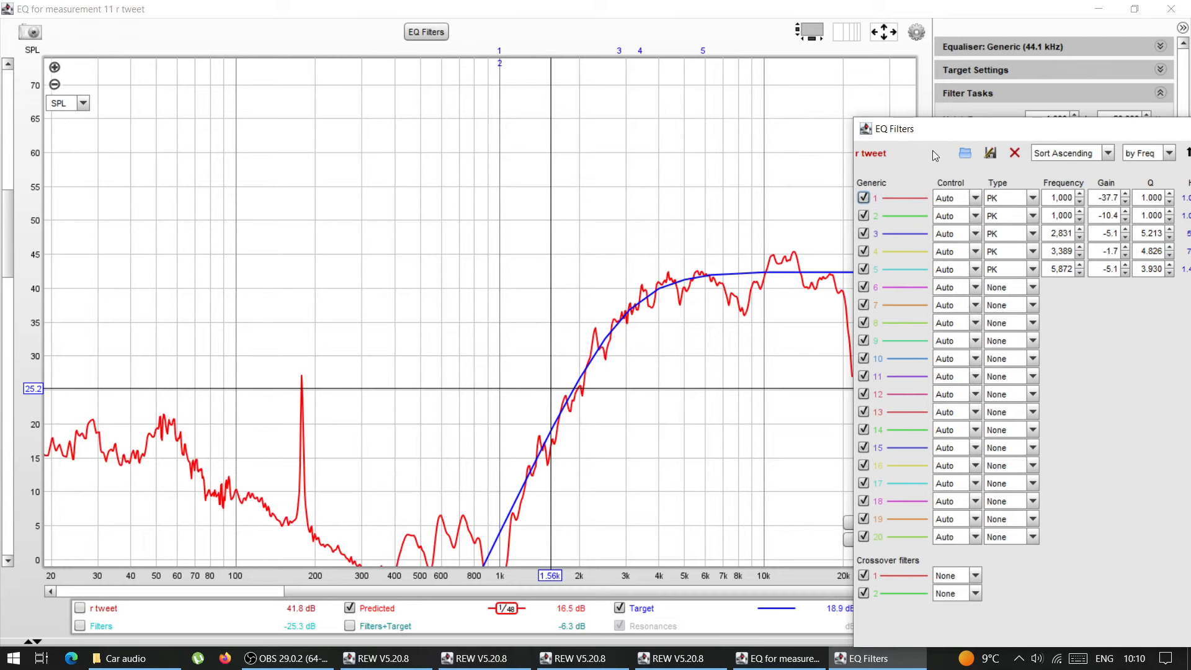
# Uncover the treble end of the graph and inspect the predicted curve's deviations from target, placing the cursor at the 8.45 kHz dip
pyautogui.moveTo(936, 126); pyautogui.dragTo(957, 120)
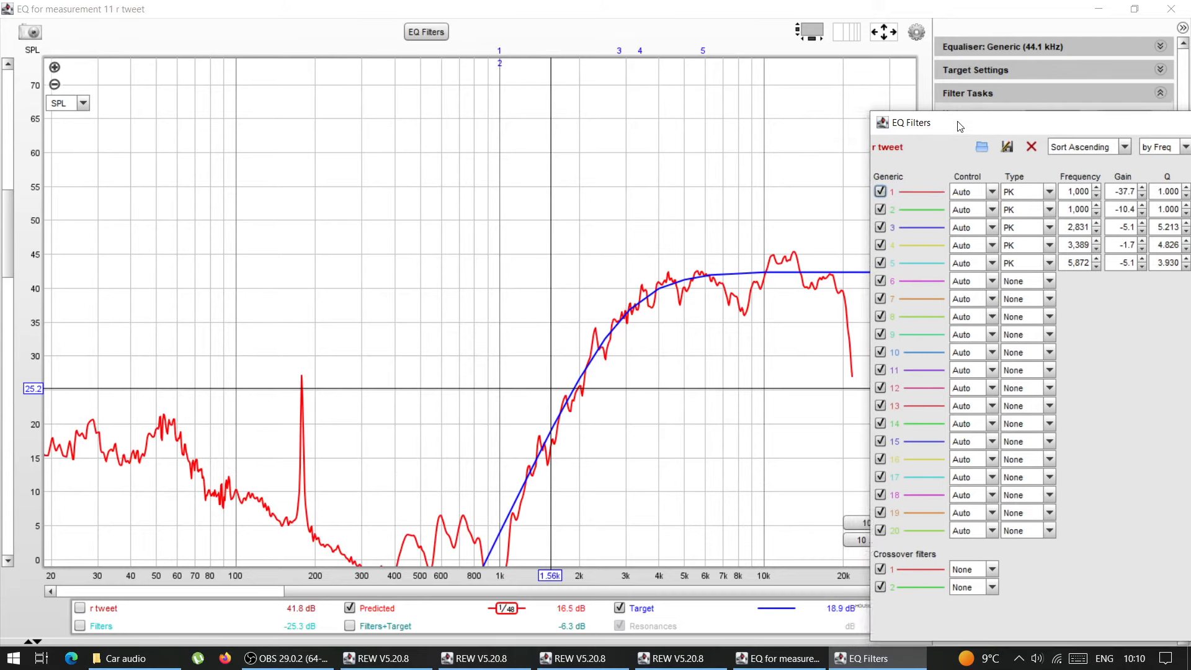
pyautogui.click(744, 313)
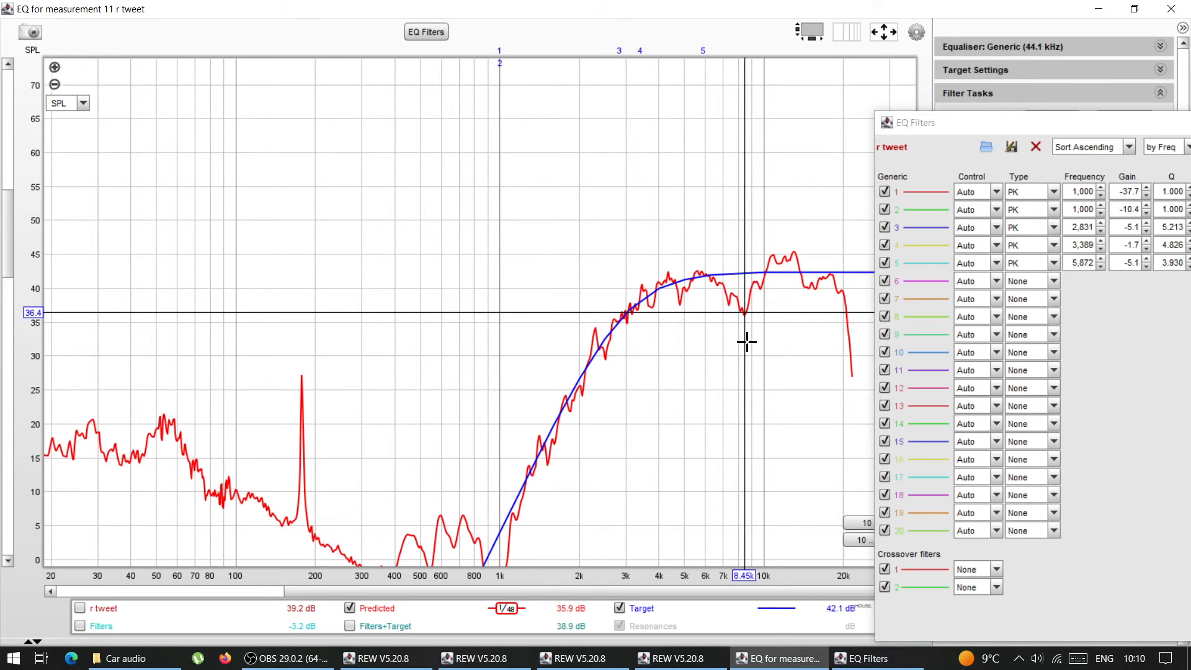
pyautogui.click(775, 272)
pyautogui.click(805, 272)
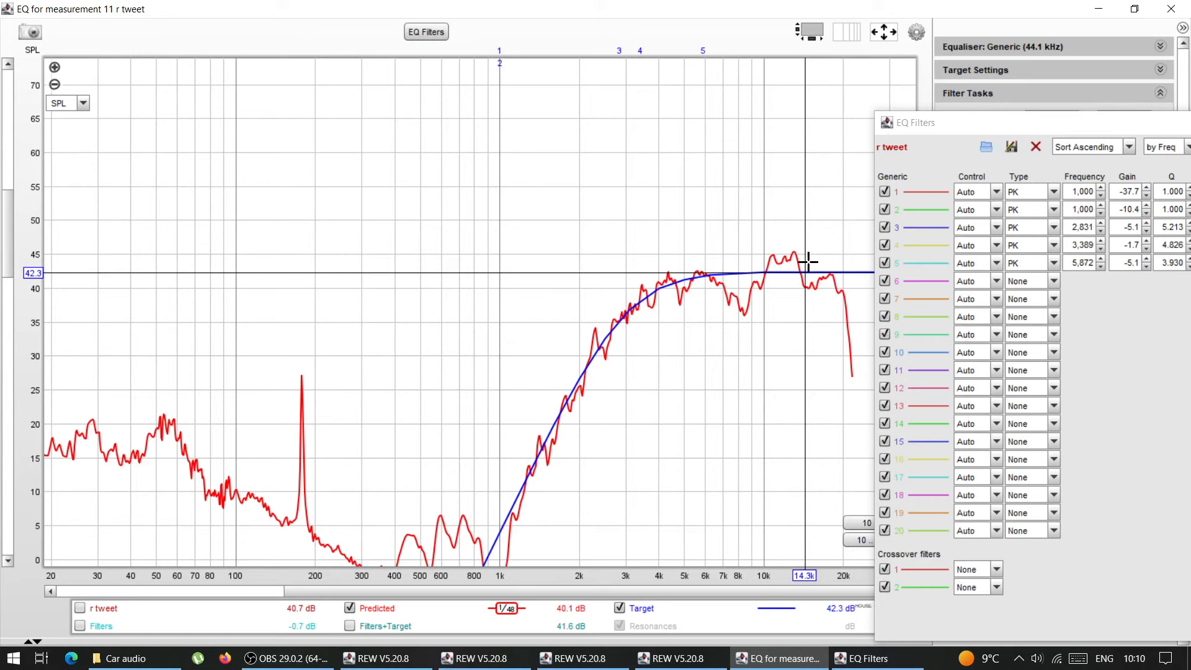
pyautogui.click(742, 301)
pyautogui.click(742, 274)
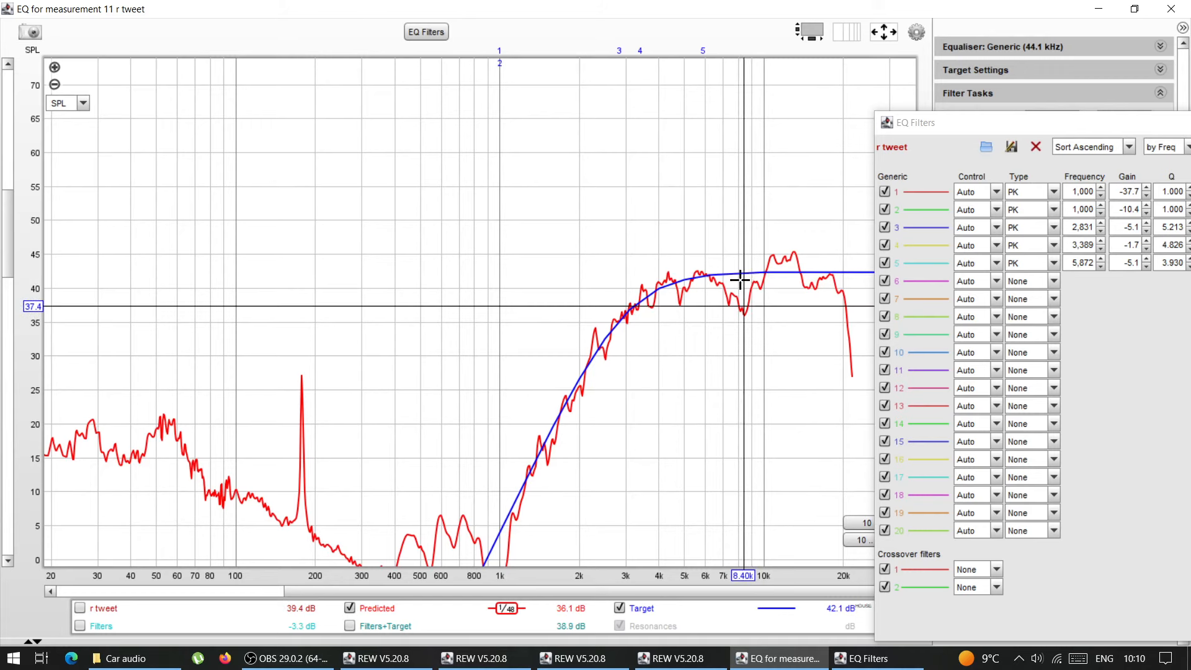
pyautogui.click(740, 278)
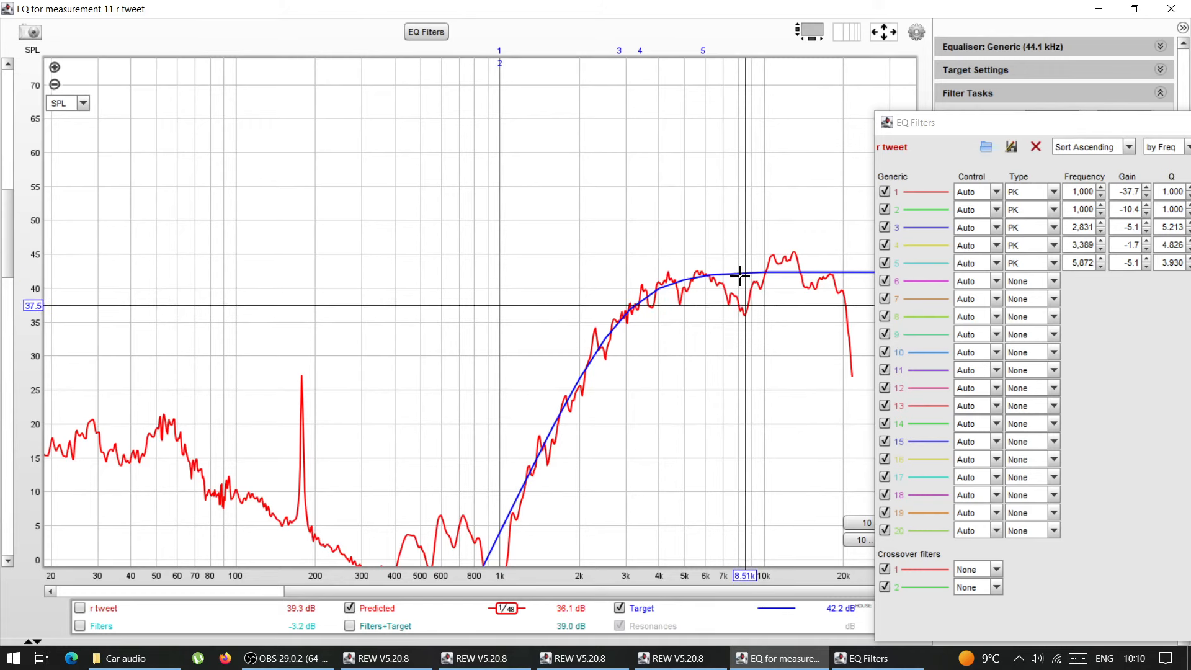
pyautogui.click(744, 278)
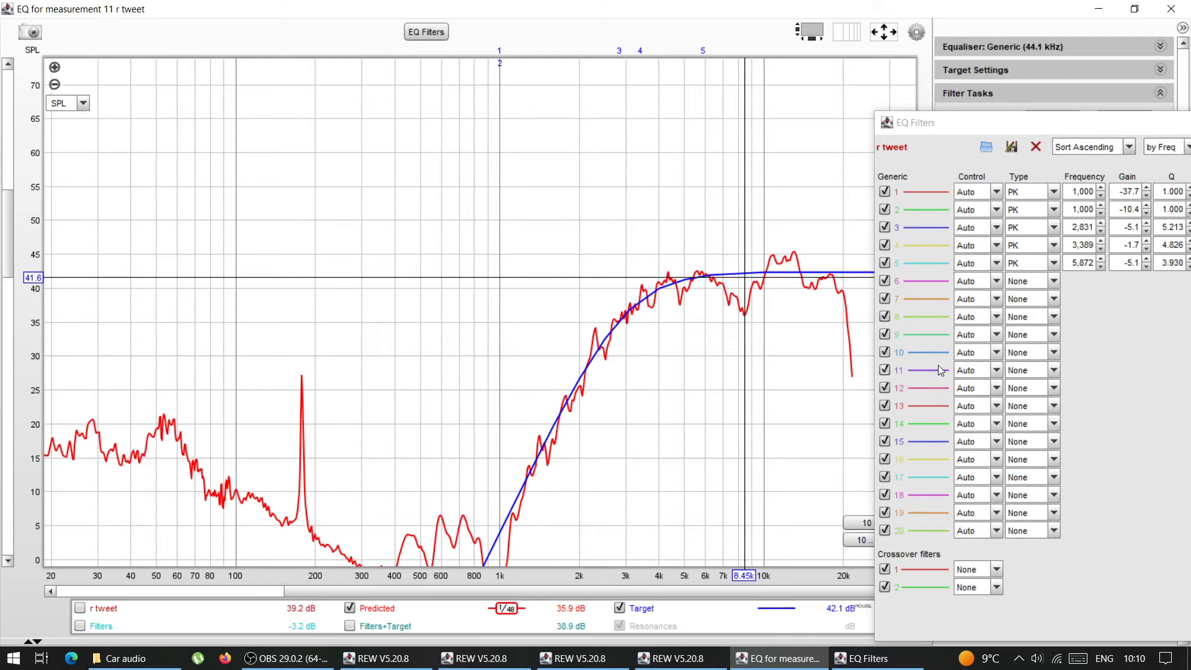
# Make filter 6 a PK filter at 8,450 Hz with a gain of 5 dB
pyautogui.click(1009, 286)
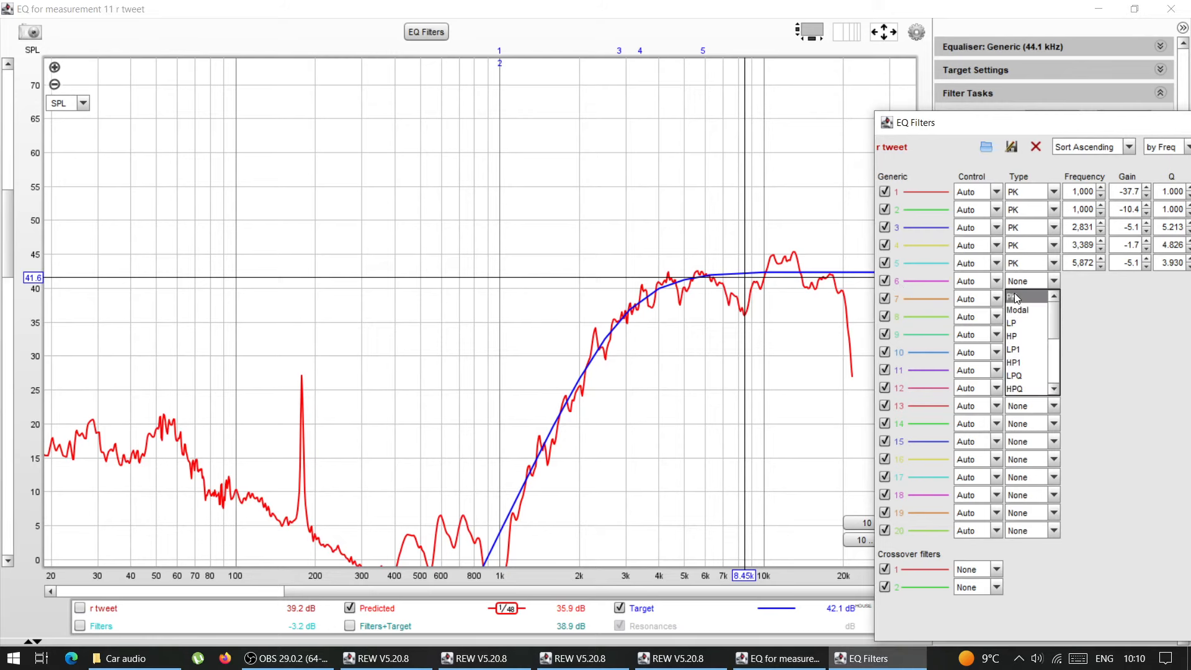
pyautogui.click(1014, 293)
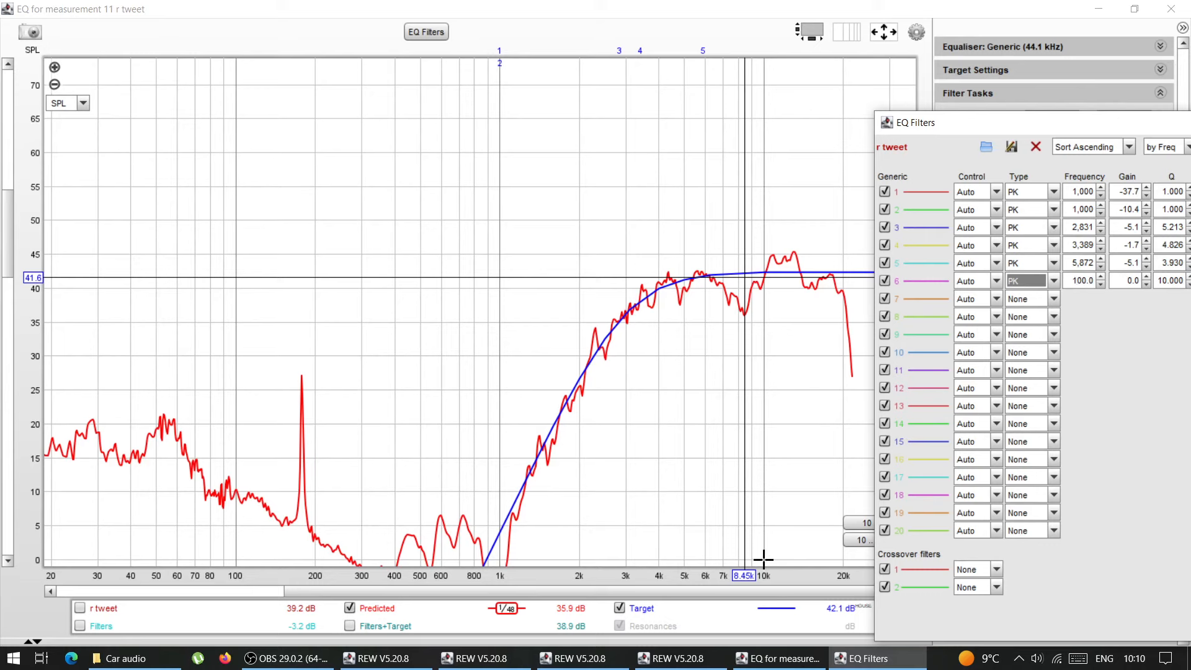
pyautogui.click(1073, 283)
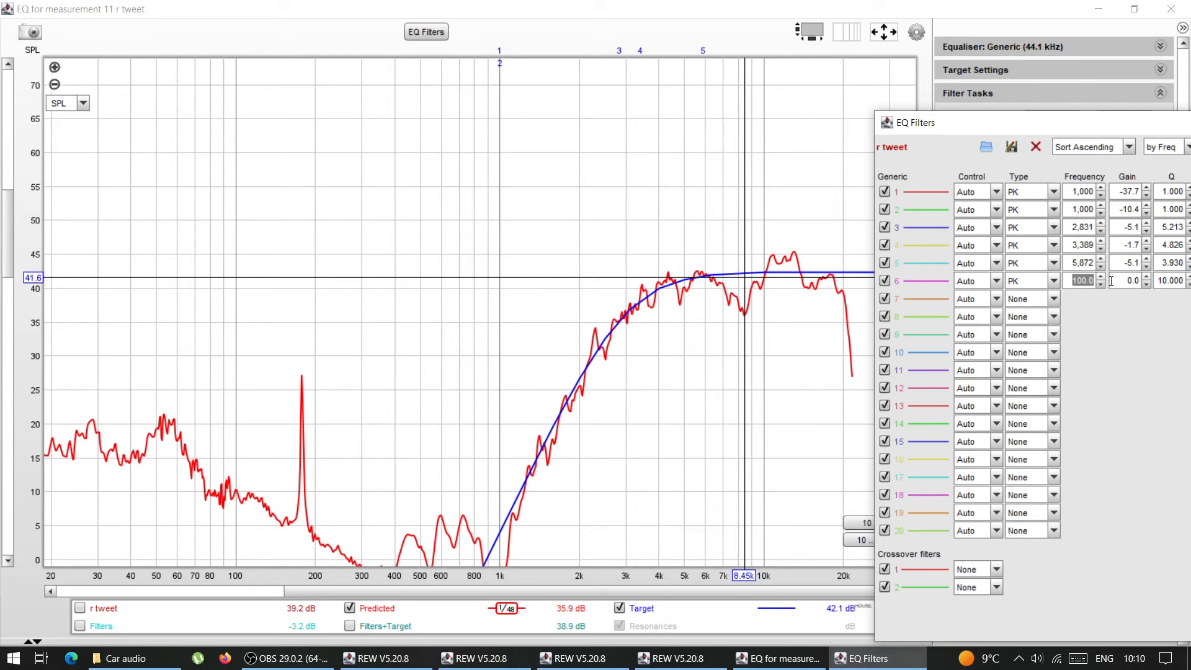
pyautogui.write('8450')
pyautogui.click(1118, 281)
pyautogui.write('5')
pyautogui.press('Return')
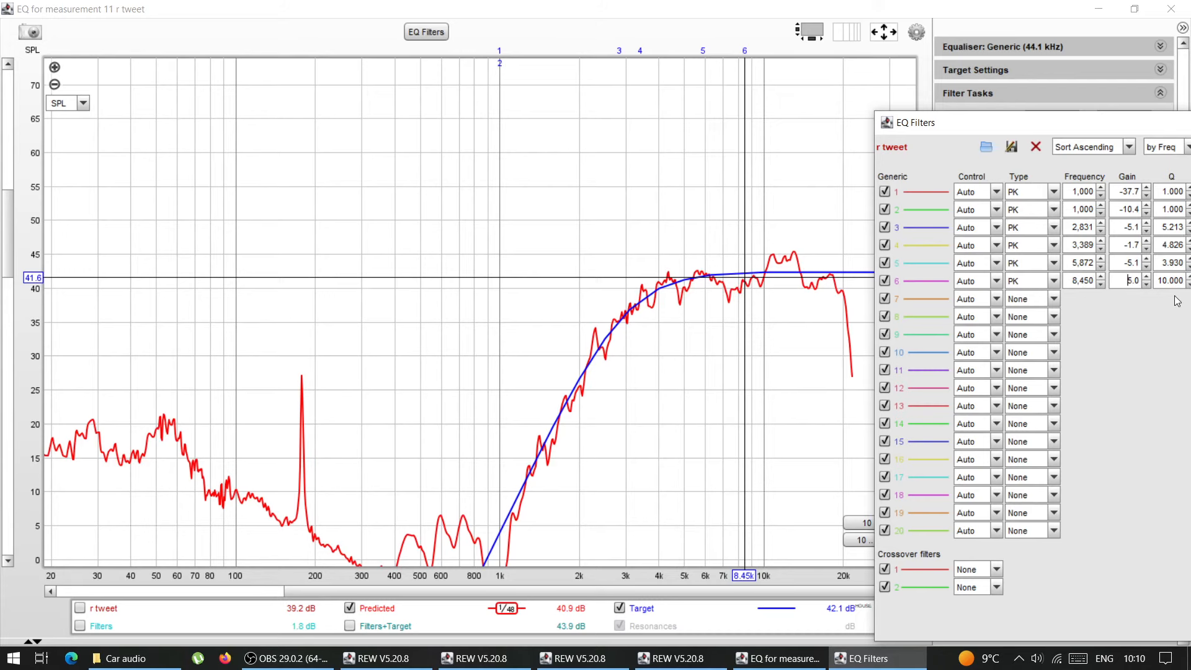
# Set filter 6's Q to 7 and raise its gain to 6 dB
pyautogui.click(1164, 279)
pyautogui.write('2')
pyautogui.press('Return')
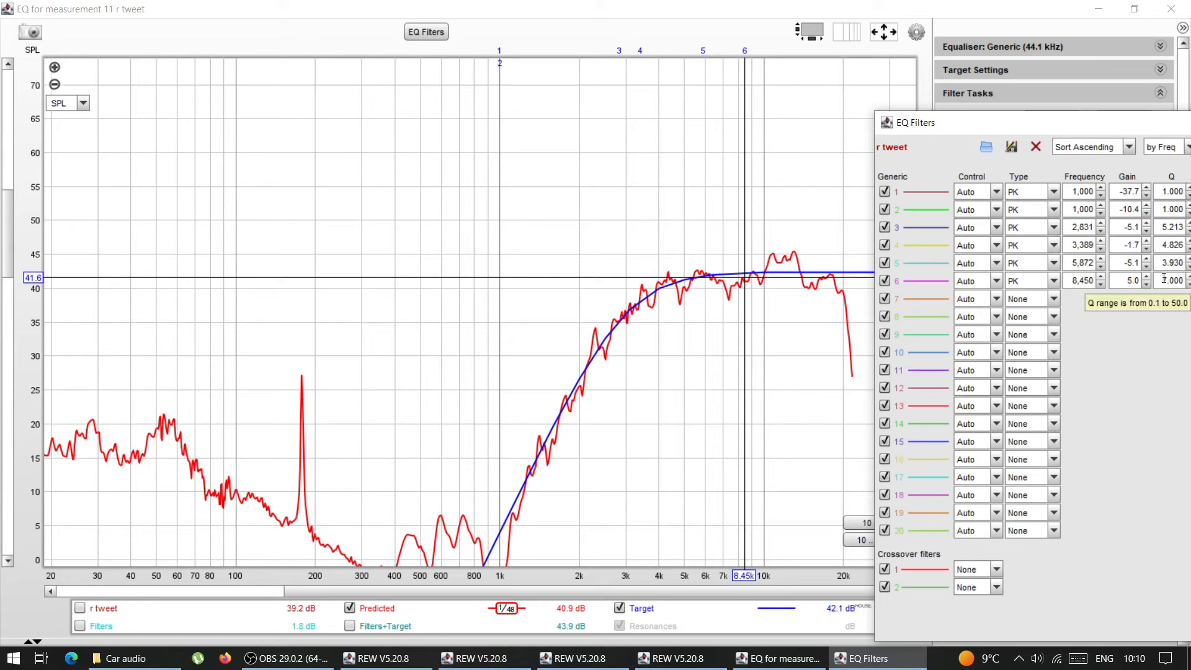
pyautogui.click(1129, 281)
pyautogui.click(1147, 278)
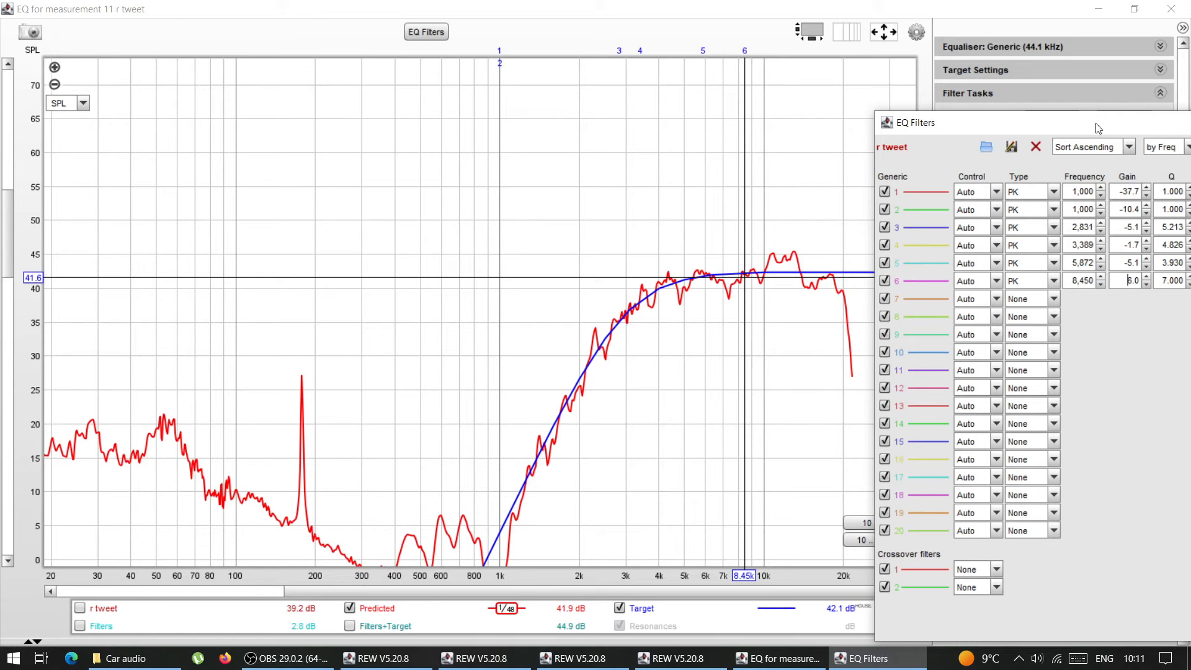
# Switch filter 6 off and on repeatedly to compare its effect on the dip, leaving it enabled
pyautogui.moveTo(1098, 128); pyautogui.dragTo(1094, 102)
pyautogui.click(882, 256)
pyautogui.click(882, 256)
pyautogui.click(882, 255)
pyautogui.click(882, 255)
pyautogui.click(883, 257)
pyautogui.click(882, 257)
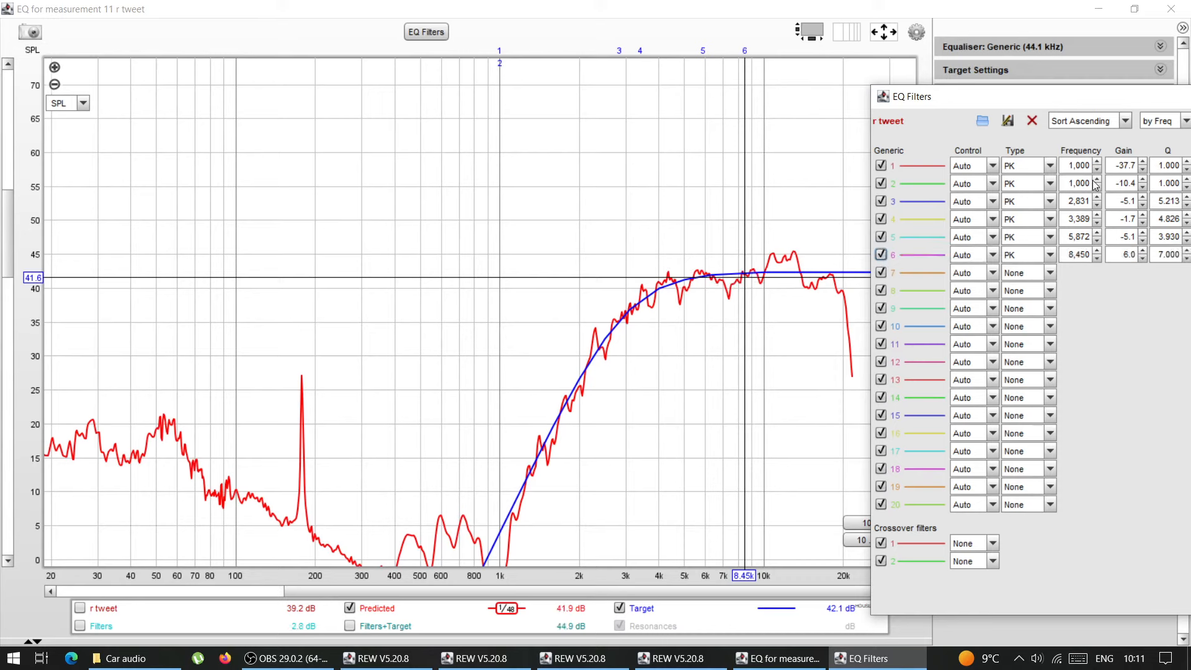
# Set the gain of filter 2 to -12 dB
pyautogui.moveTo(1116, 184); pyautogui.dragTo(1127, 184)
pyautogui.moveTo(1137, 183); pyautogui.dragTo(1109, 184)
pyautogui.write('12')
pyautogui.press('Return')
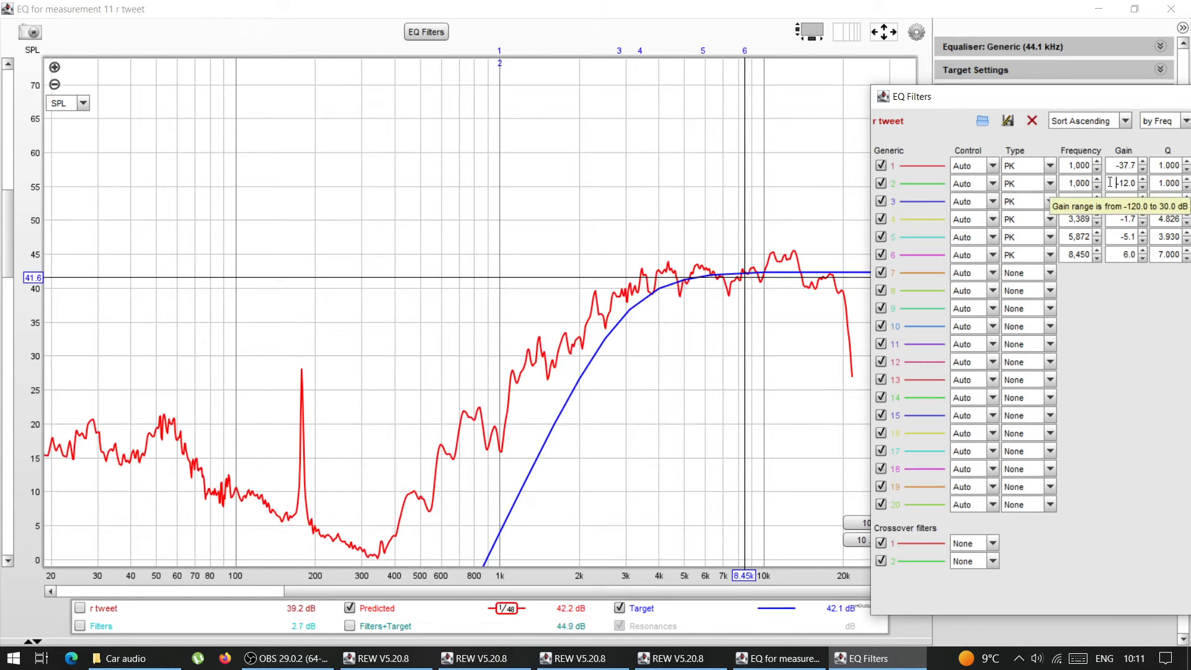
pyautogui.press('Return')
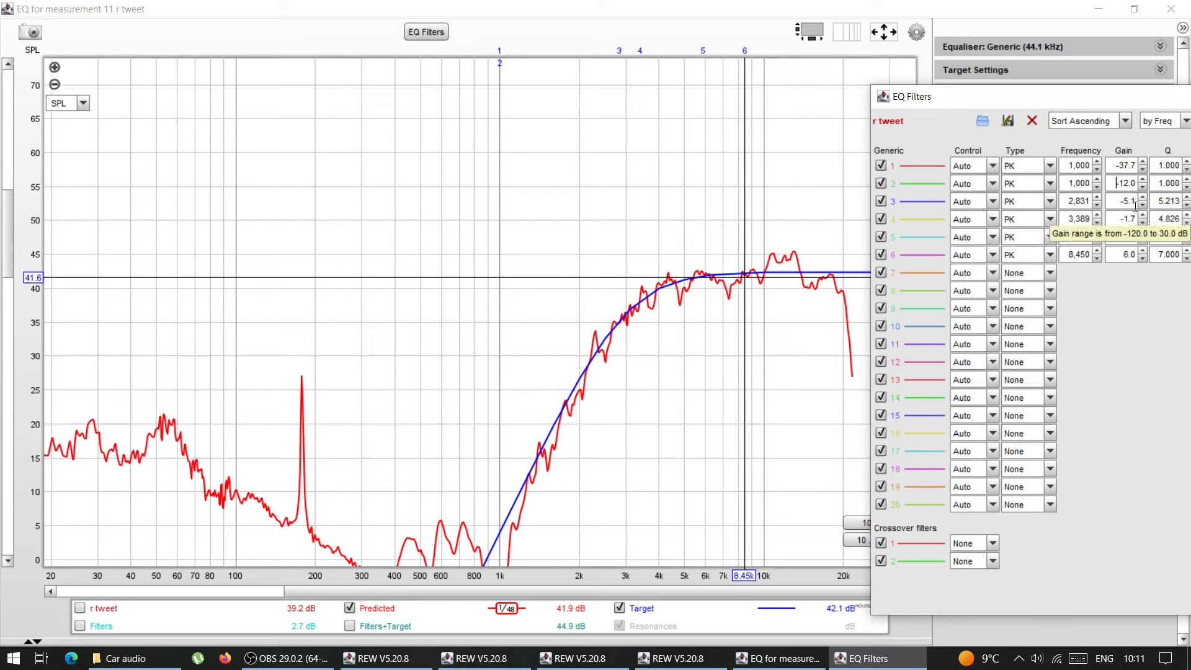
# Try to export r tweet's filter settings as text without notes, rechecking the EQ filter list between attempts
pyautogui.moveTo(1065, 95); pyautogui.dragTo(514, 70)
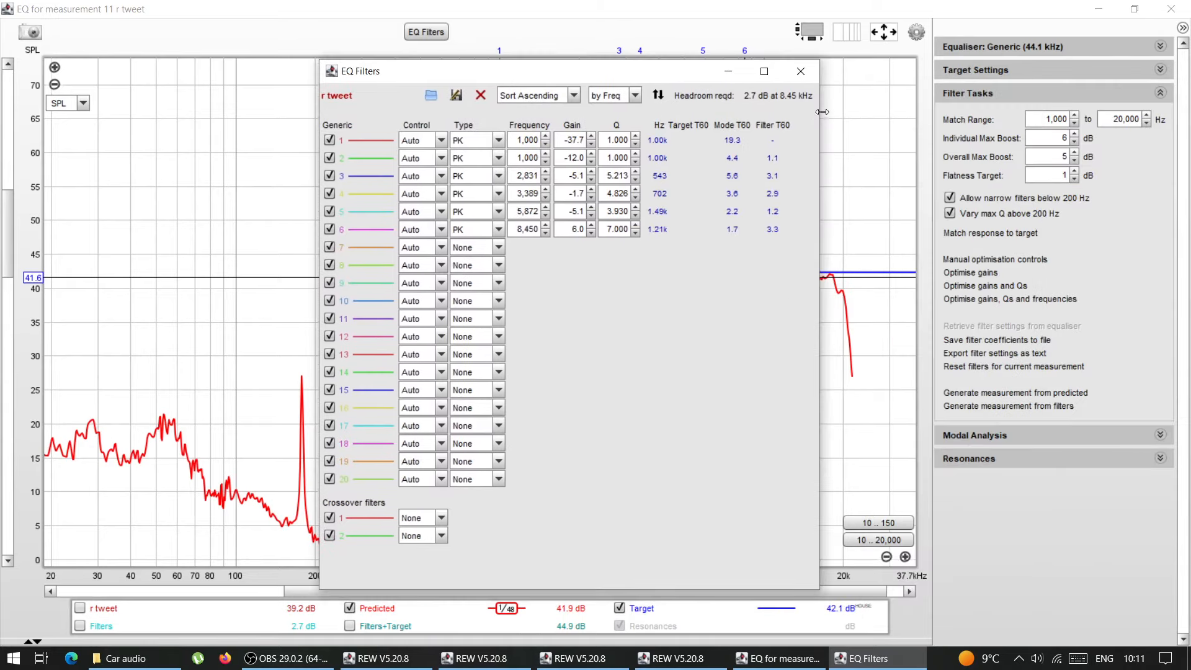
pyautogui.click(801, 74)
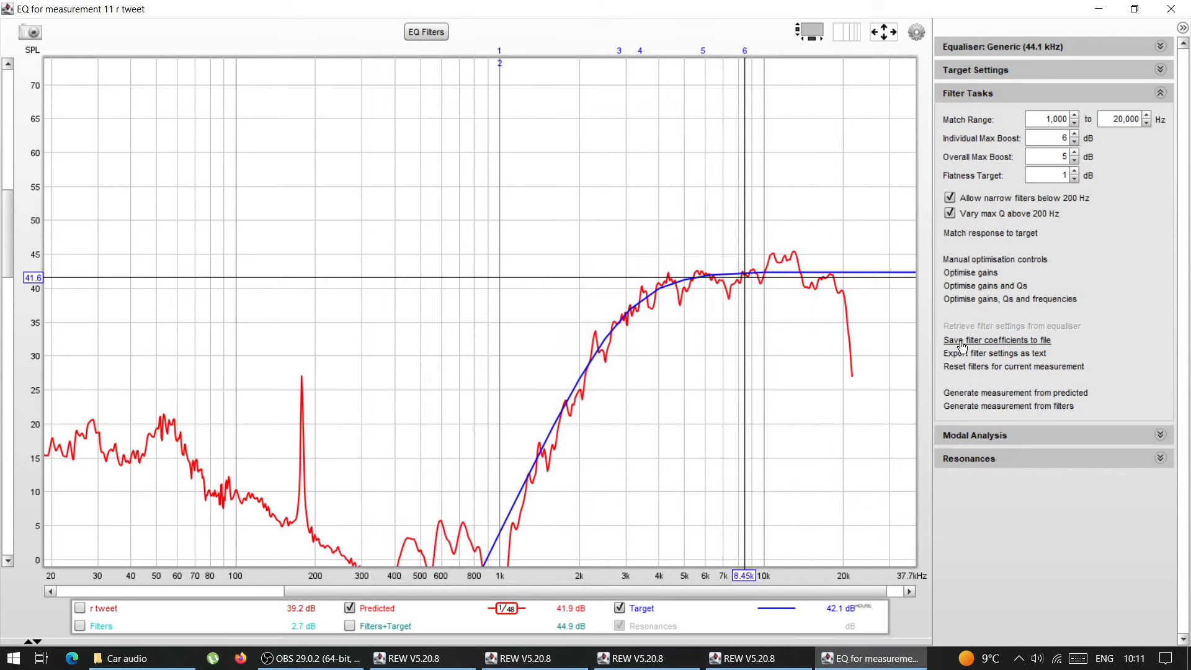
pyautogui.click(995, 354)
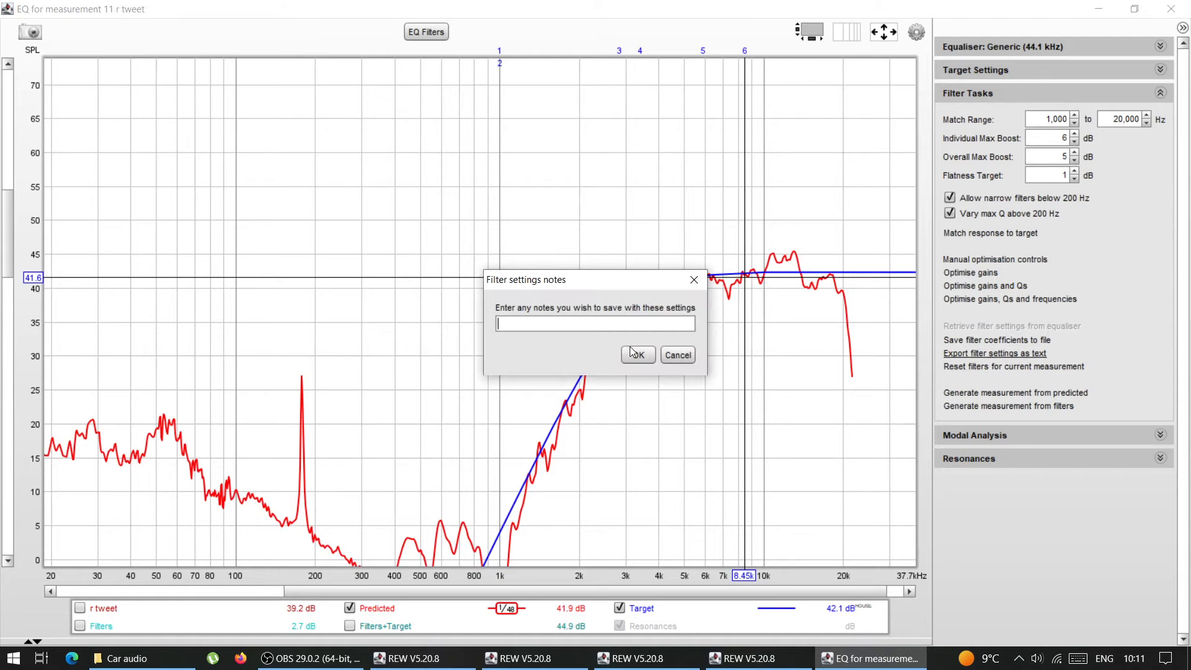
pyautogui.click(636, 354)
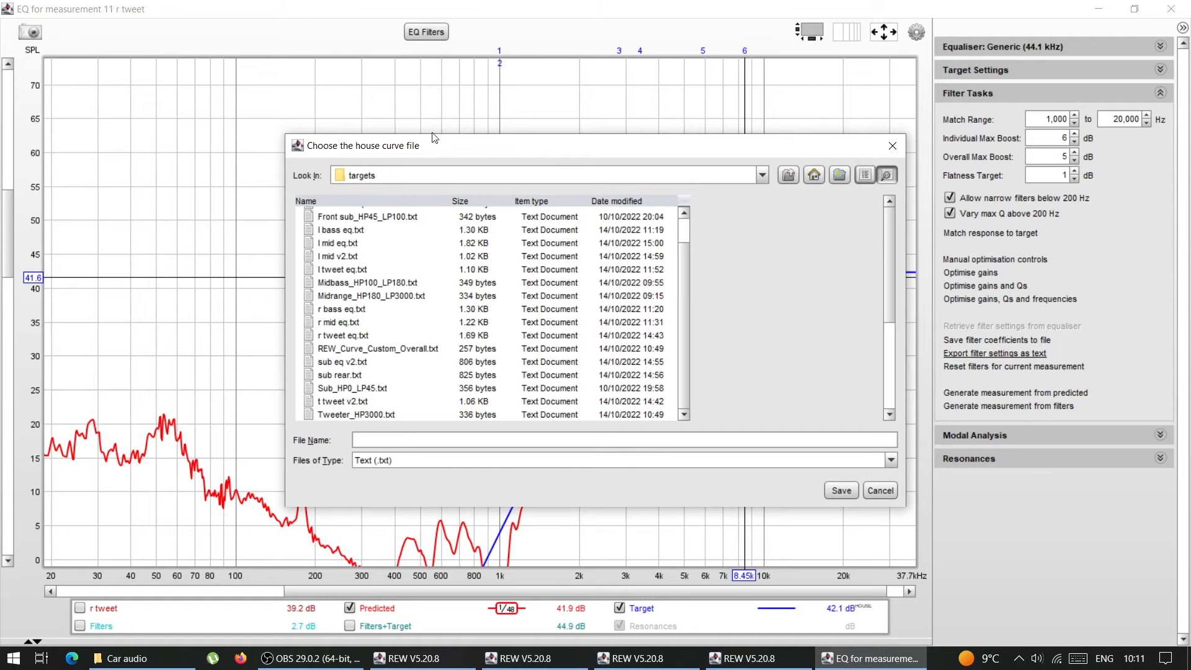
pyautogui.click(892, 145)
pyautogui.click(420, 34)
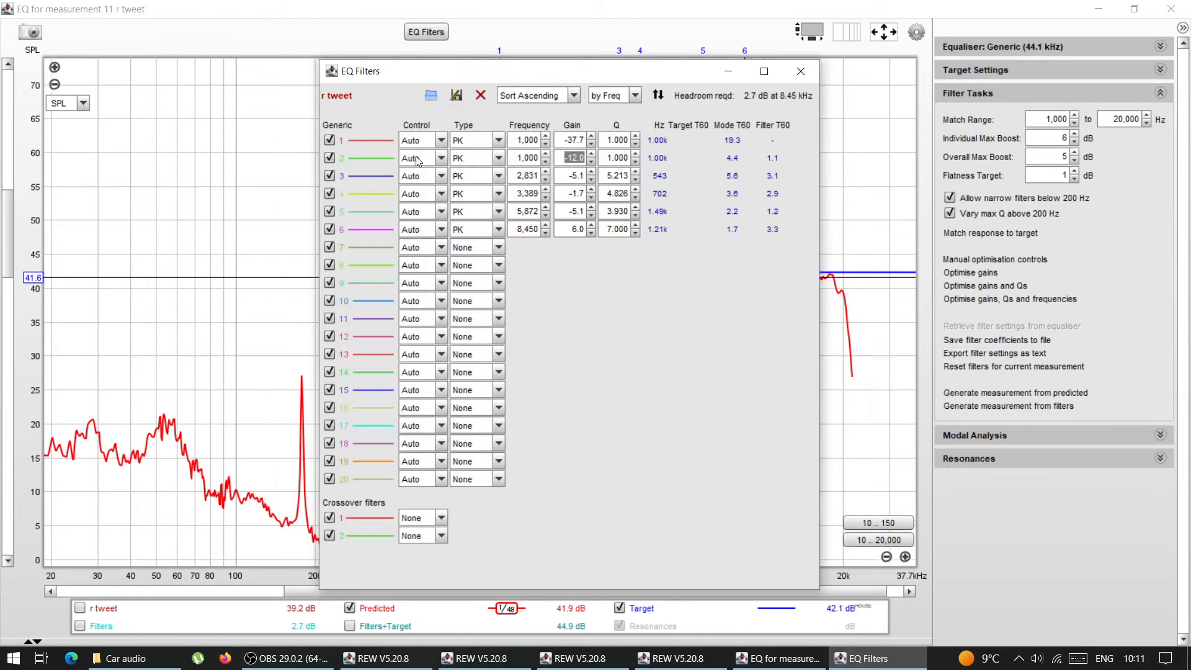
pyautogui.click(800, 72)
pyautogui.click(993, 353)
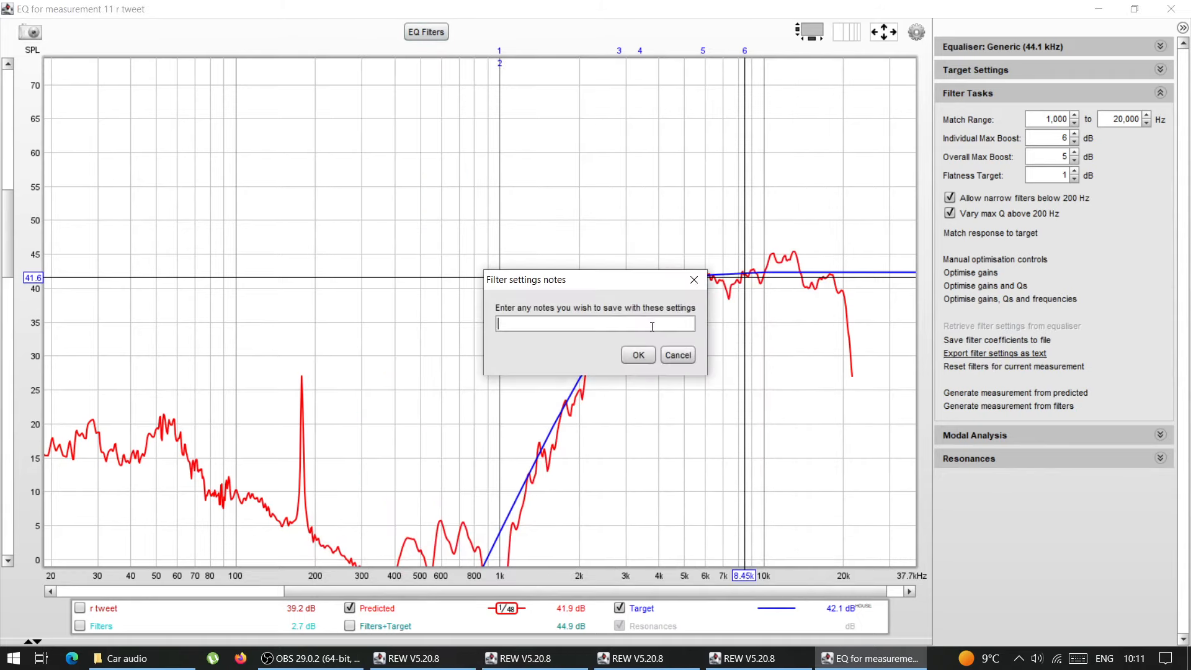
pyautogui.click(639, 355)
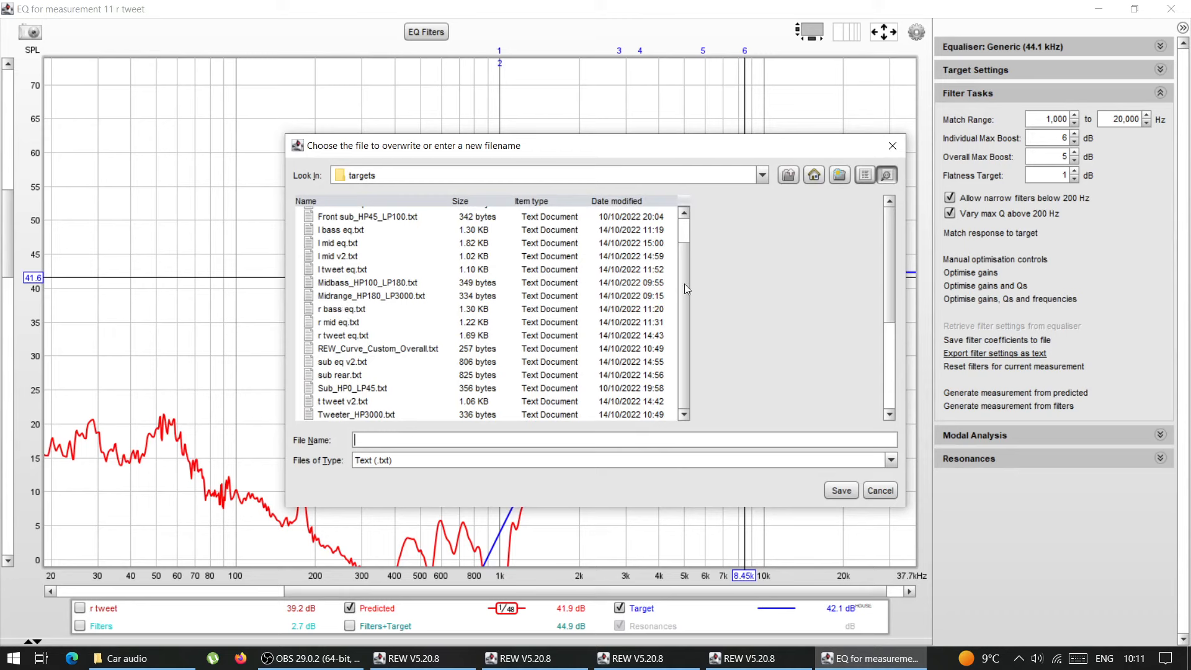
pyautogui.click(891, 150)
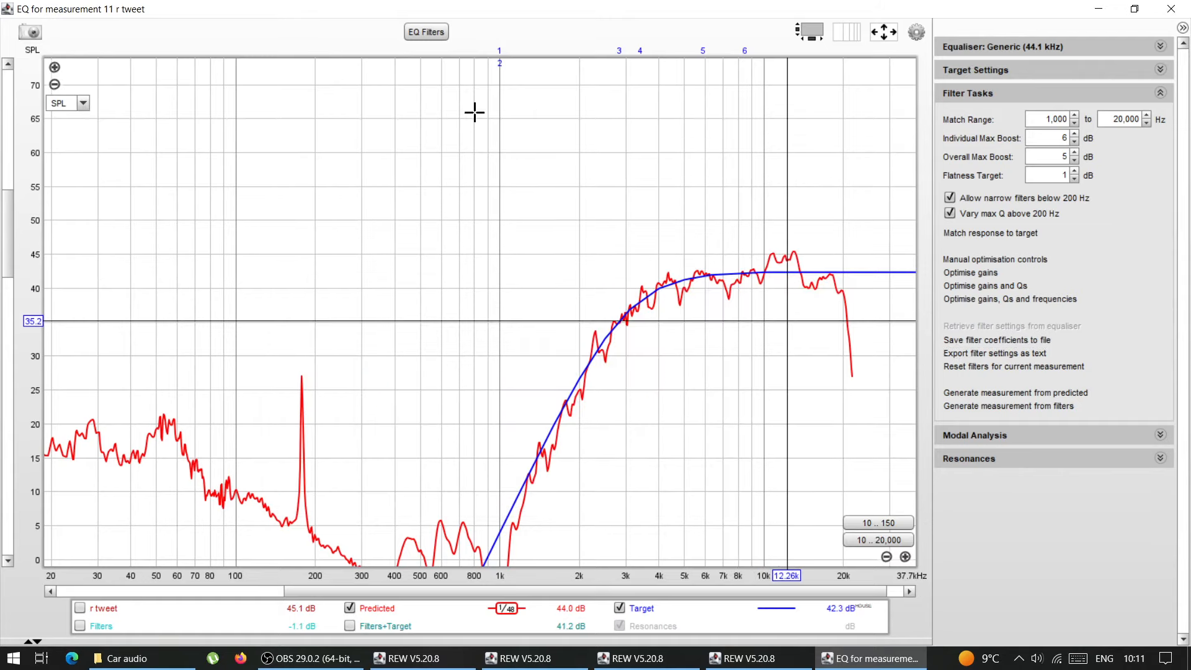
# Go through the frequency, gain and Q values of the first three filters in r tweet's EQ filter list
pyautogui.click(433, 38)
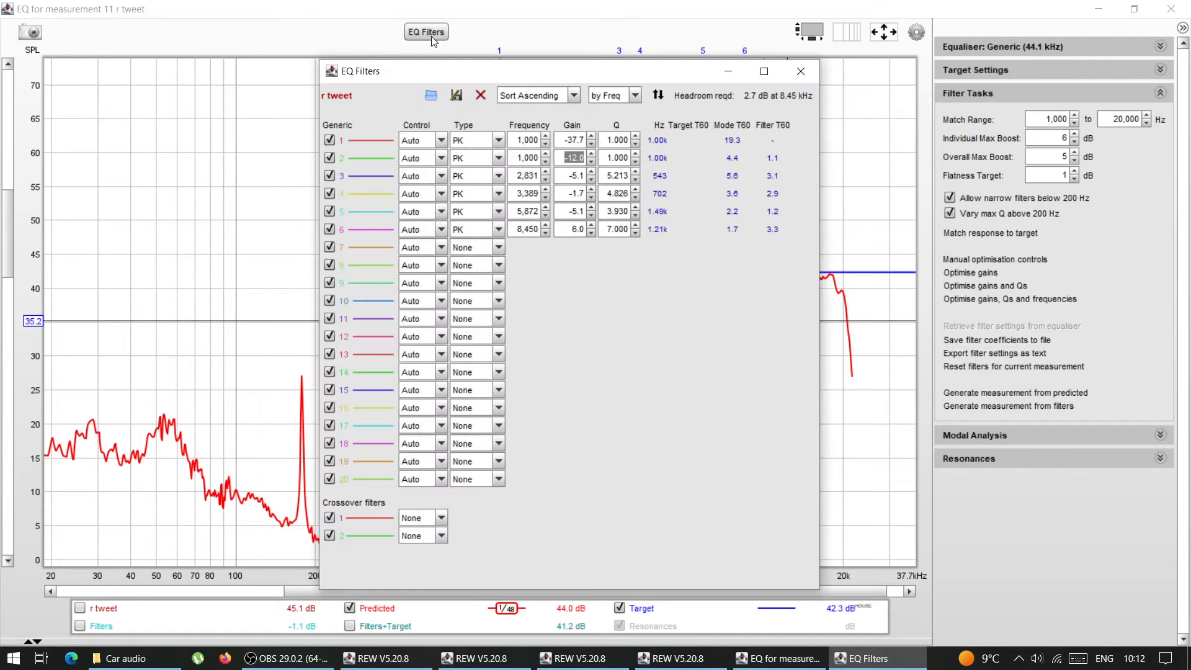
pyautogui.click(526, 138)
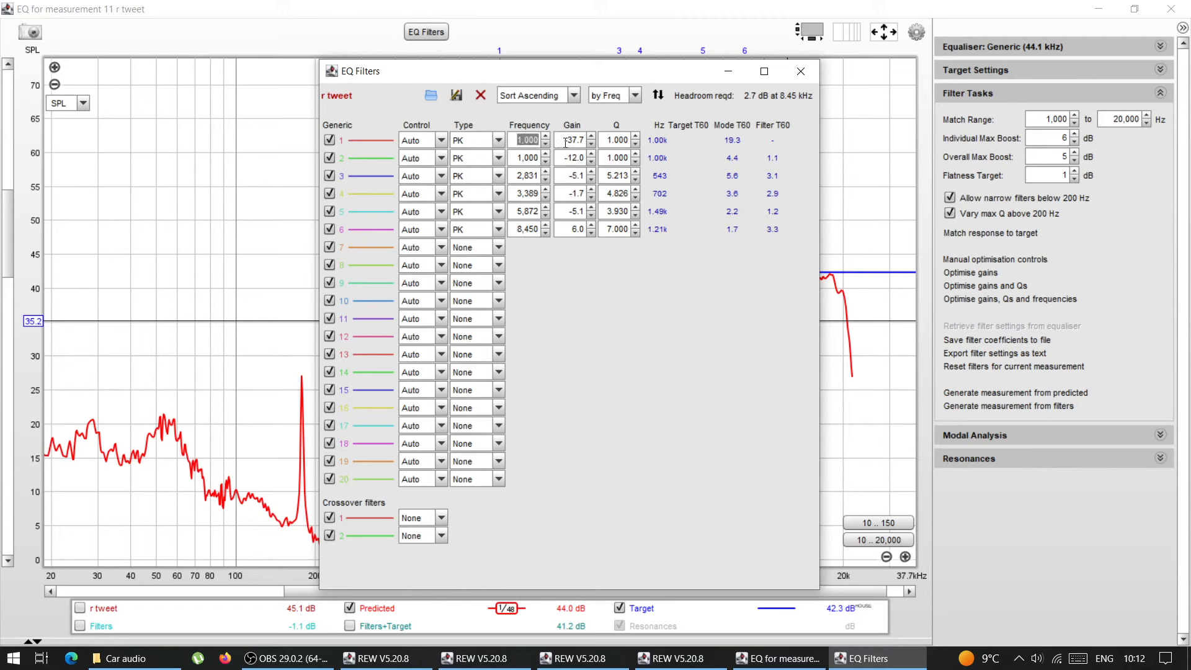
pyautogui.click(604, 142)
pyautogui.click(523, 159)
pyautogui.click(582, 159)
pyautogui.click(624, 162)
pyautogui.click(527, 178)
pyautogui.click(578, 162)
pyautogui.click(621, 177)
pyautogui.click(545, 189)
pyautogui.click(794, 73)
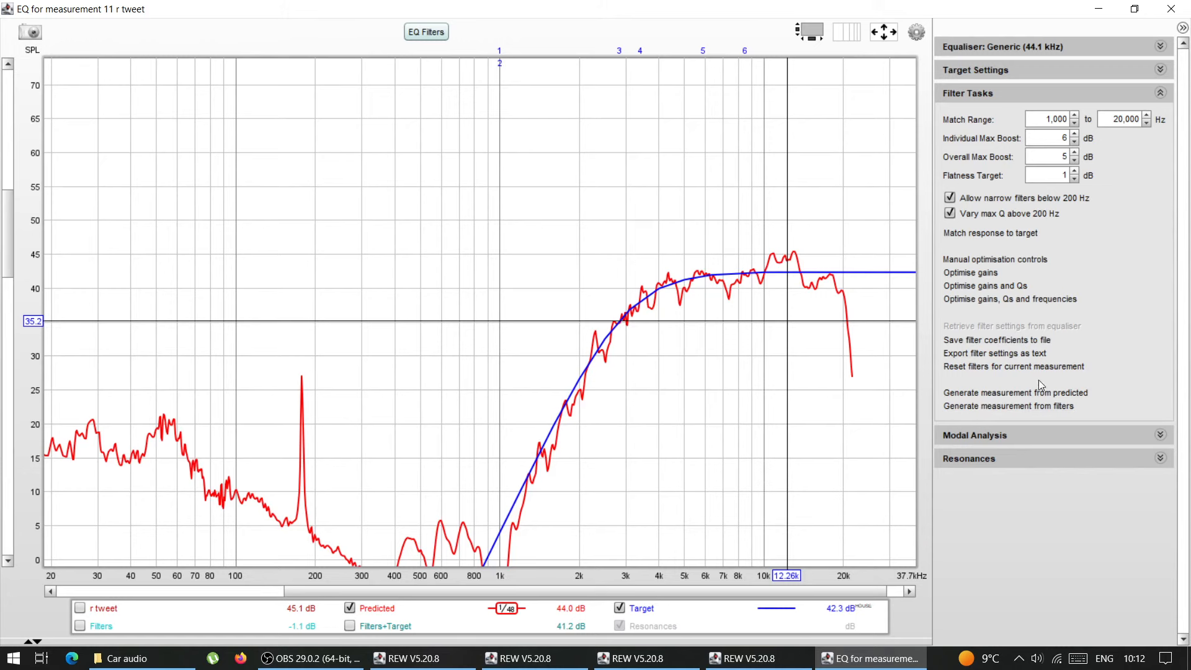
# Generate a new measurement from r tweet's predicted response and return to the measurement overview
pyautogui.click(1070, 395)
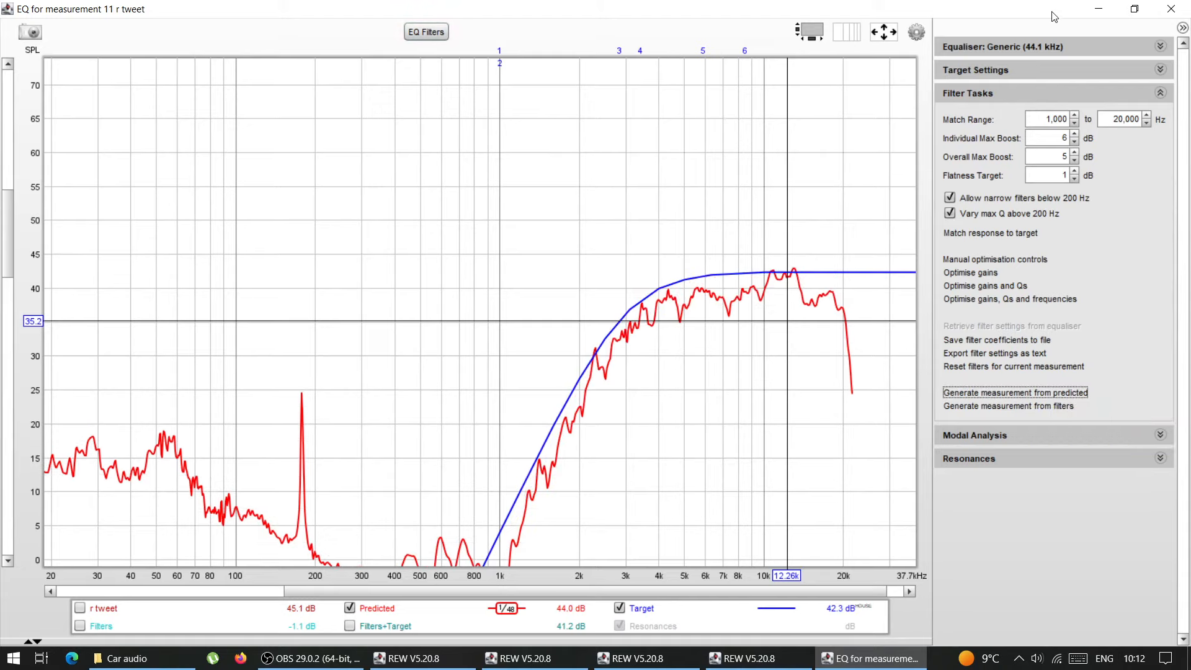
pyautogui.doubleClick(1054, 17)
pyautogui.click(1076, 23)
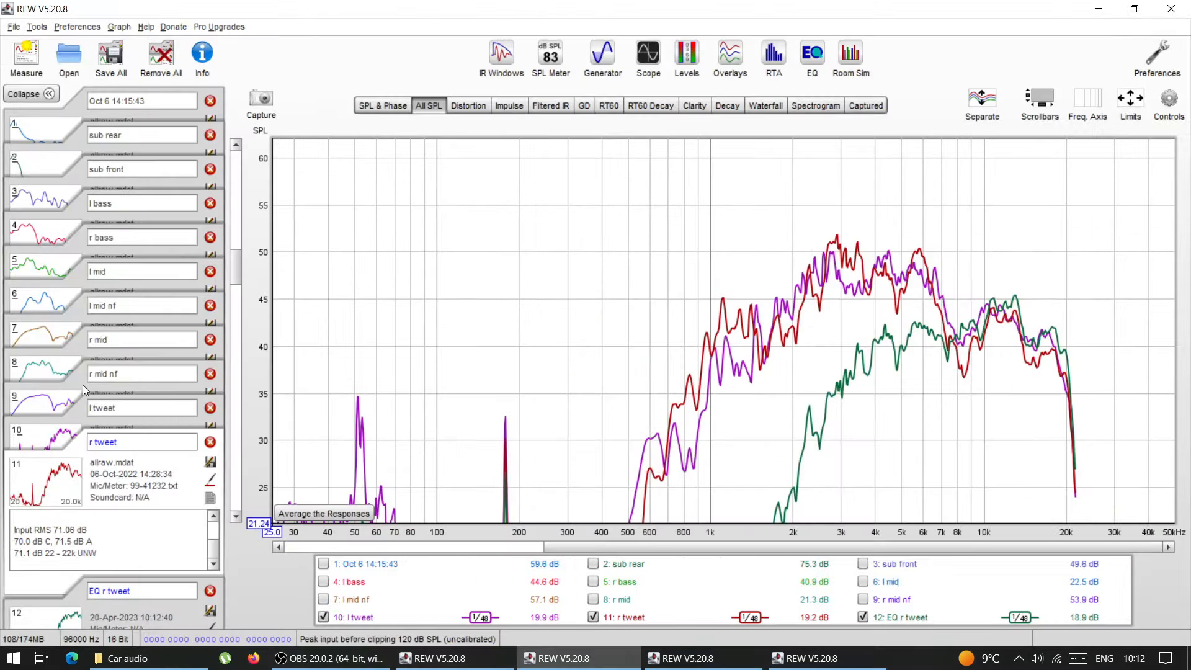
# Inspect the generated EQ r tweet measurement's response against its target and look at its filter list
pyautogui.click(65, 619)
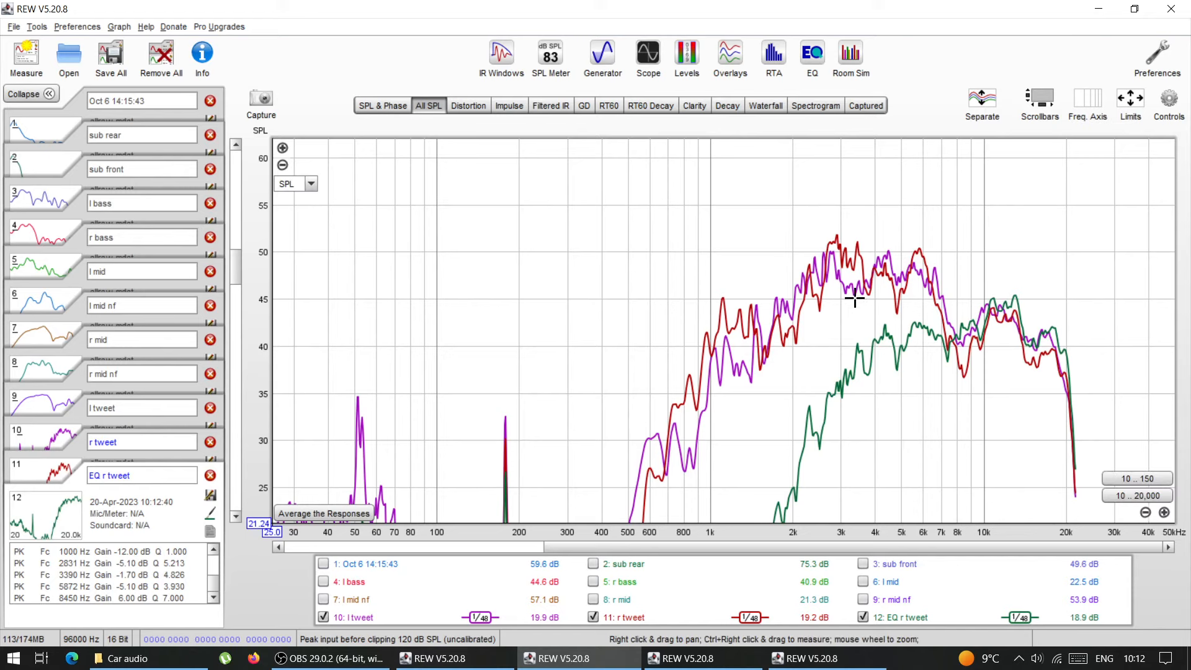
pyautogui.click(815, 55)
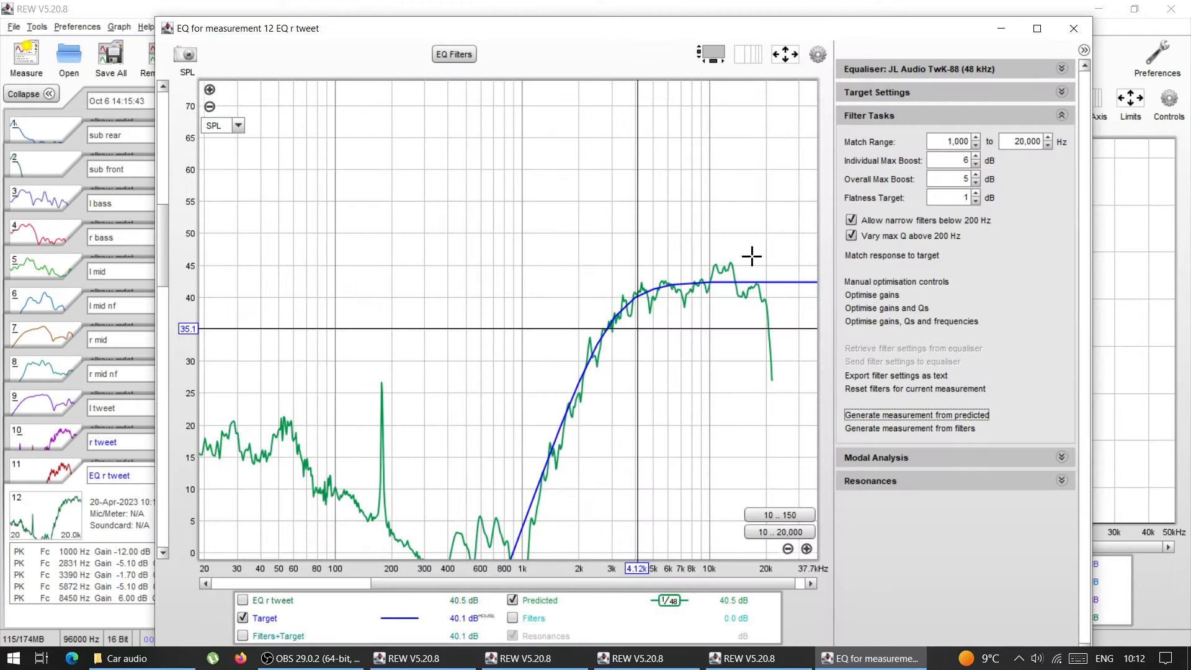
pyautogui.click(1061, 36)
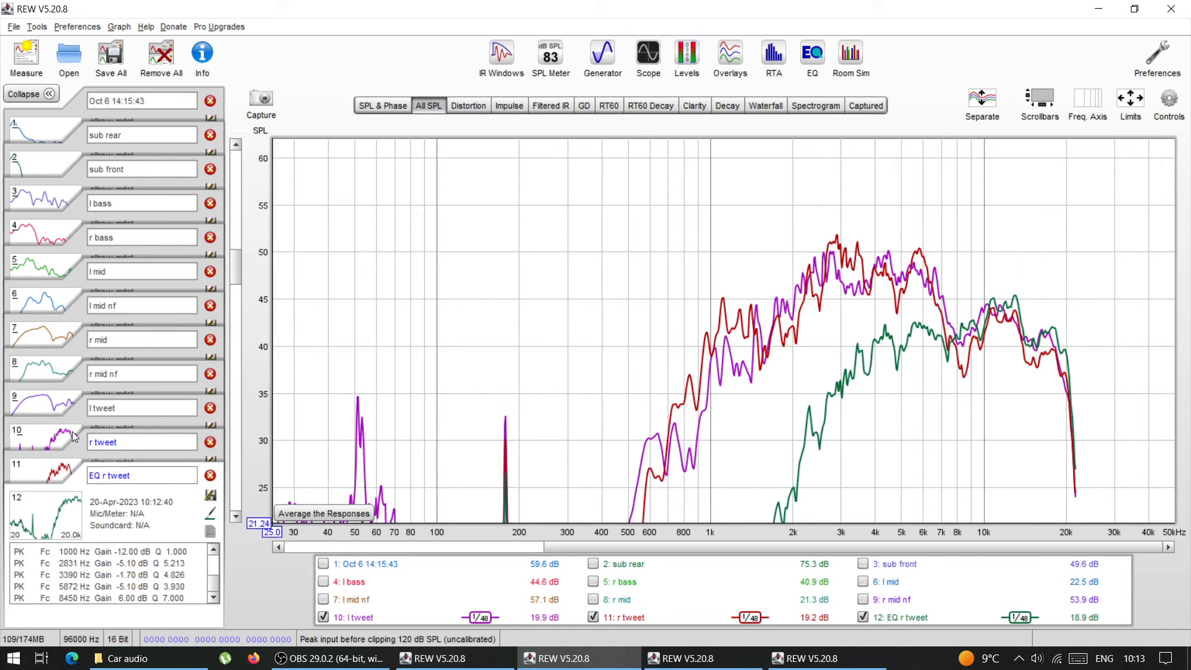
pyautogui.click(808, 62)
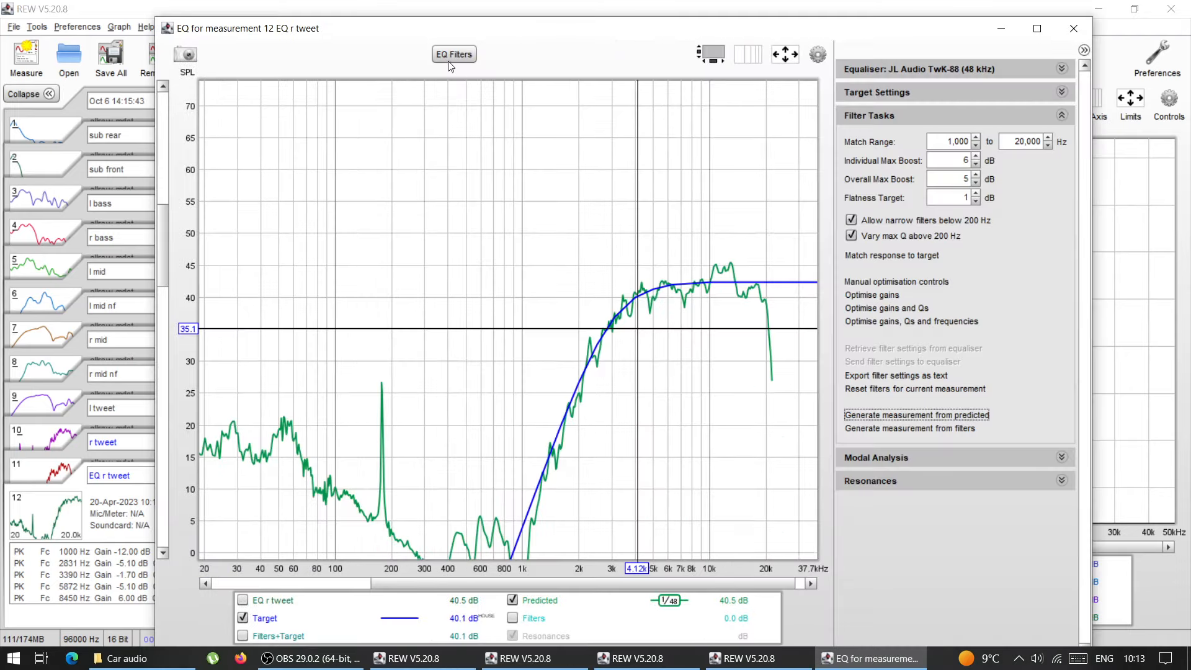
pyautogui.click(452, 56)
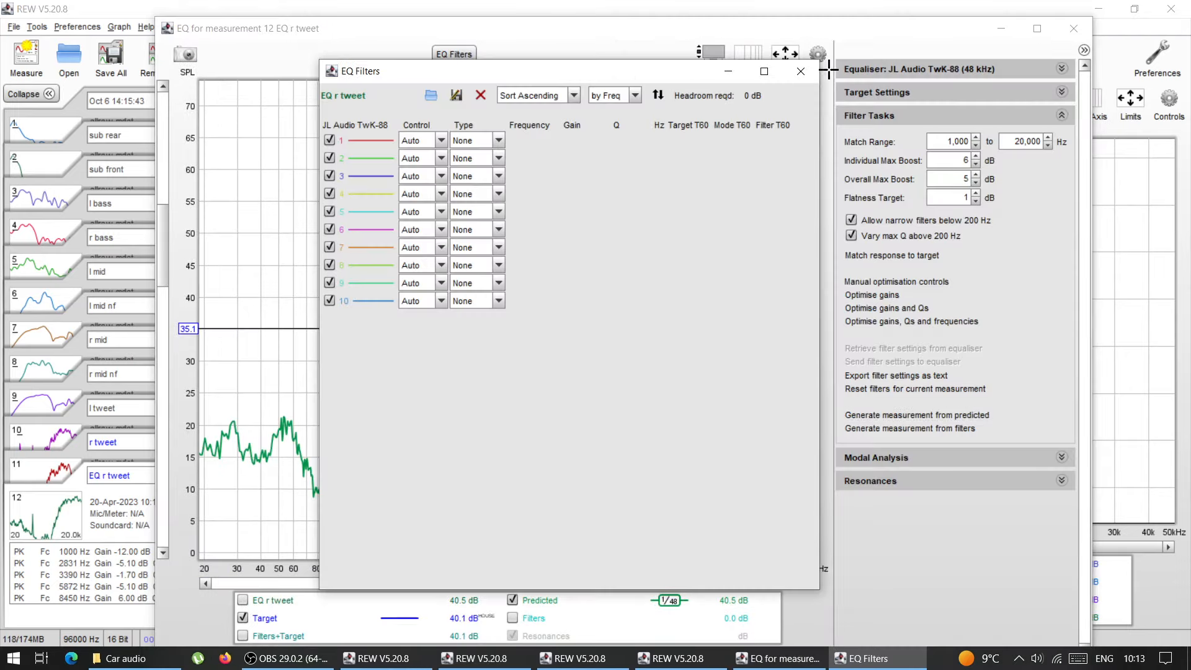
pyautogui.click(801, 71)
pyautogui.click(1074, 28)
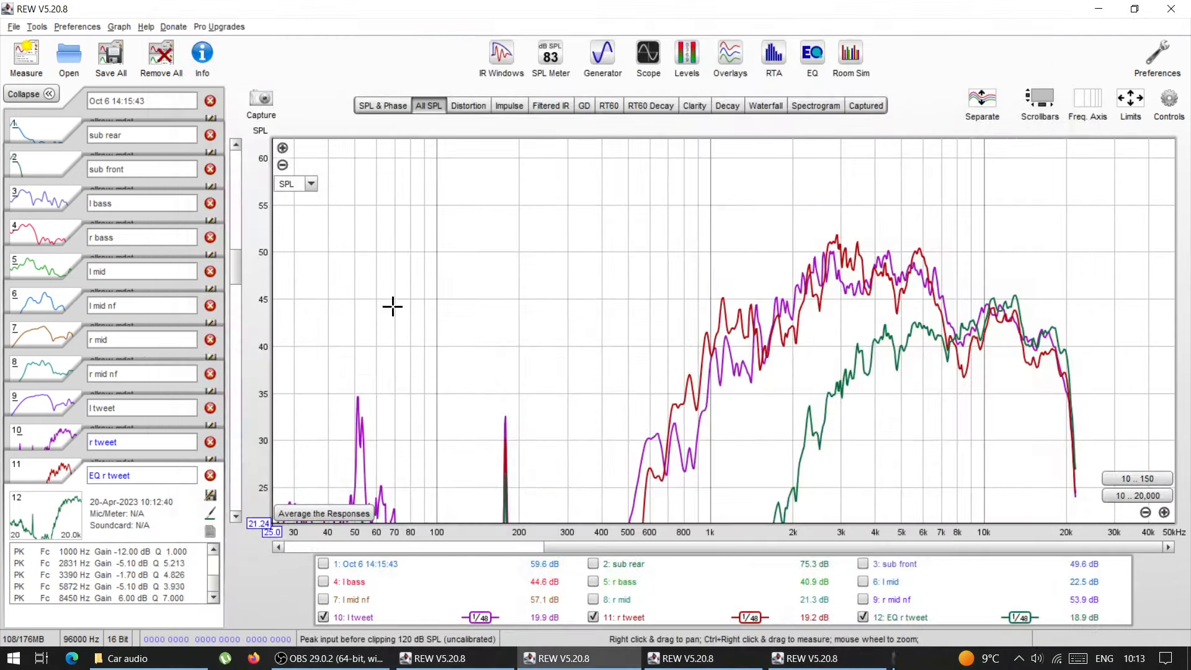
# Select the original r tweet measurement and review its EQ filter list
pyautogui.click(42, 467)
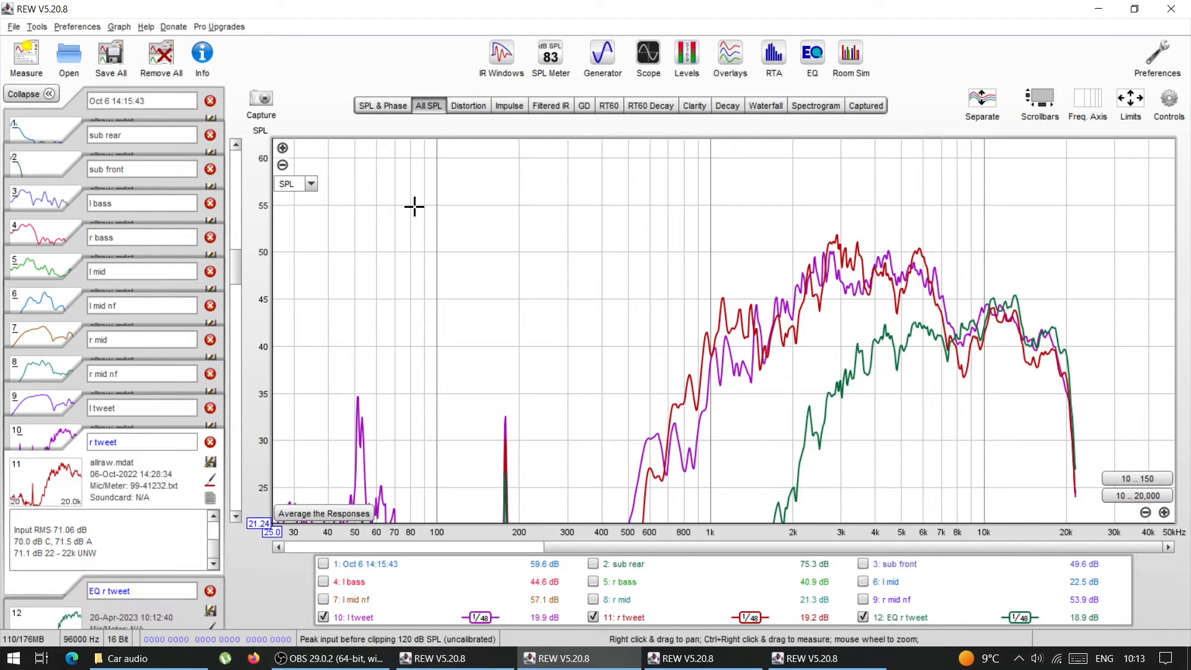
pyautogui.click(812, 54)
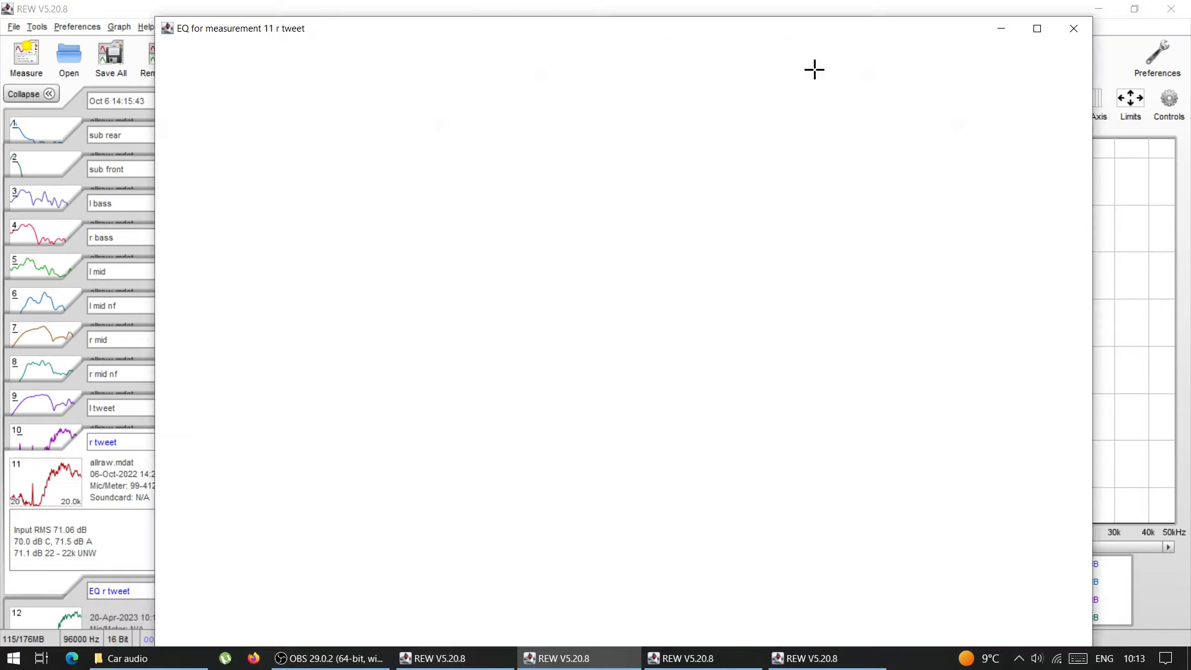
pyautogui.click(448, 54)
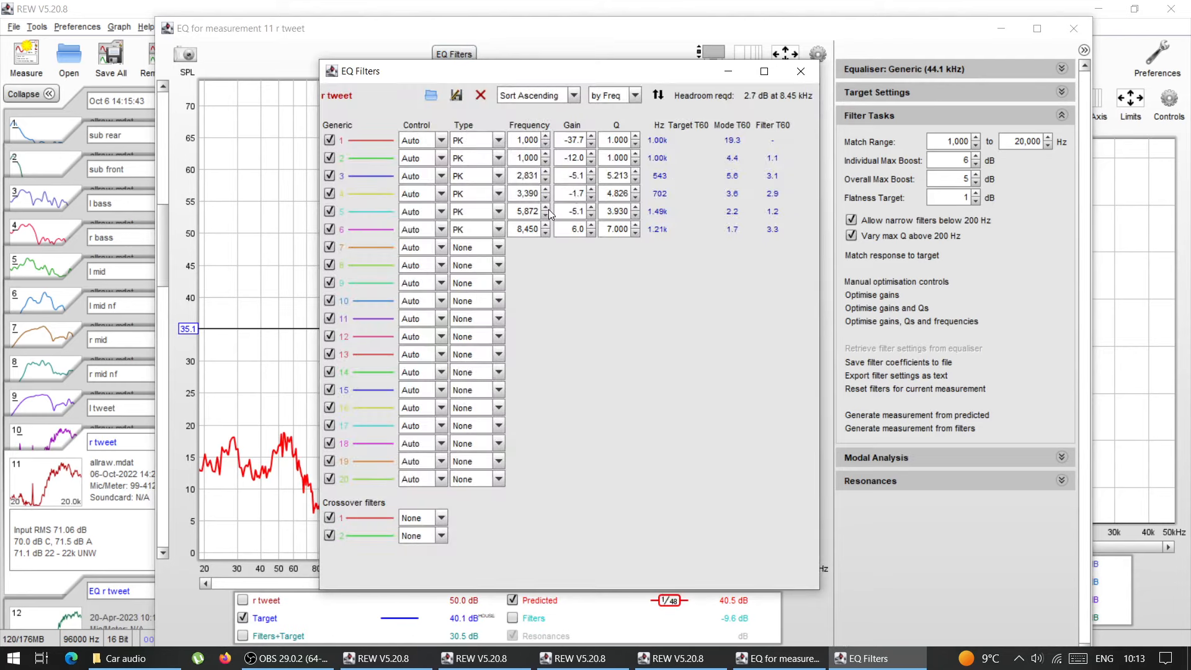
pyautogui.click(801, 71)
pyautogui.click(1074, 28)
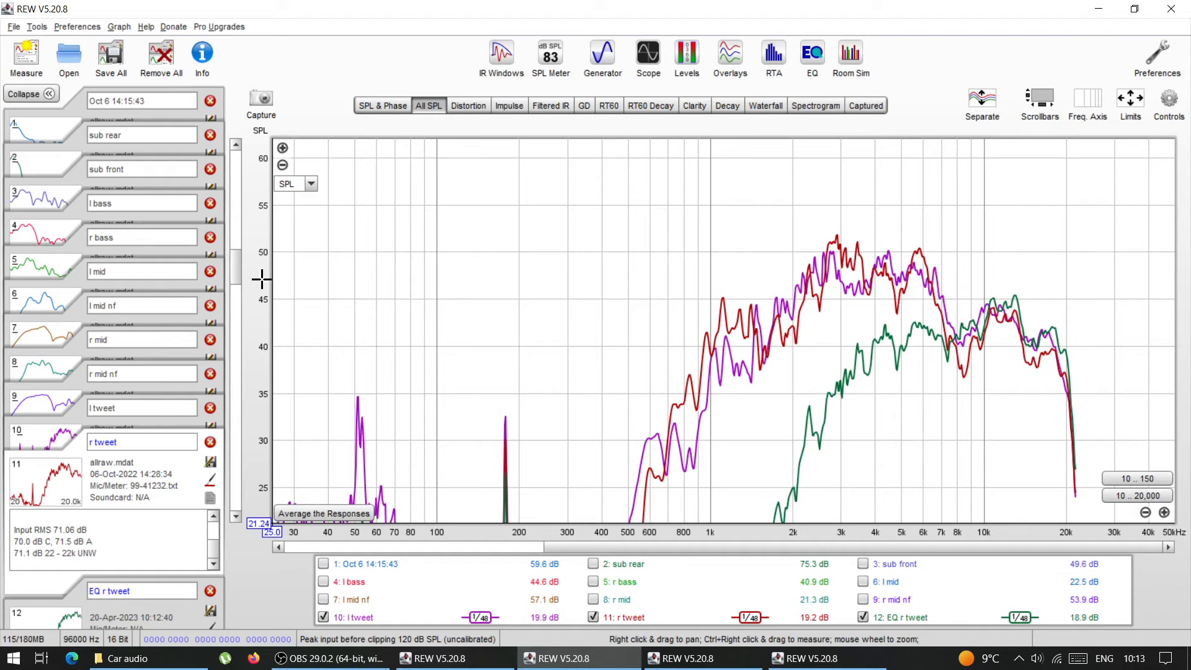
# Compare r tweet's predicted response with its target curve again in its EQ window
pyautogui.scroll(-3, 237, 264)
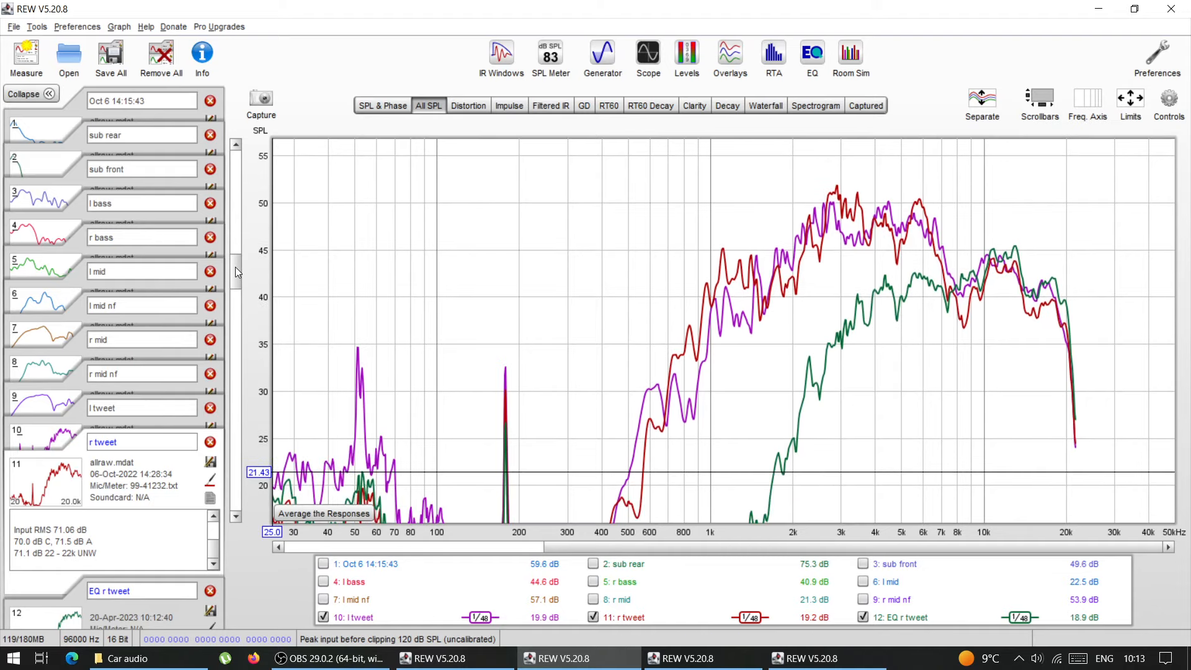
pyautogui.click(812, 54)
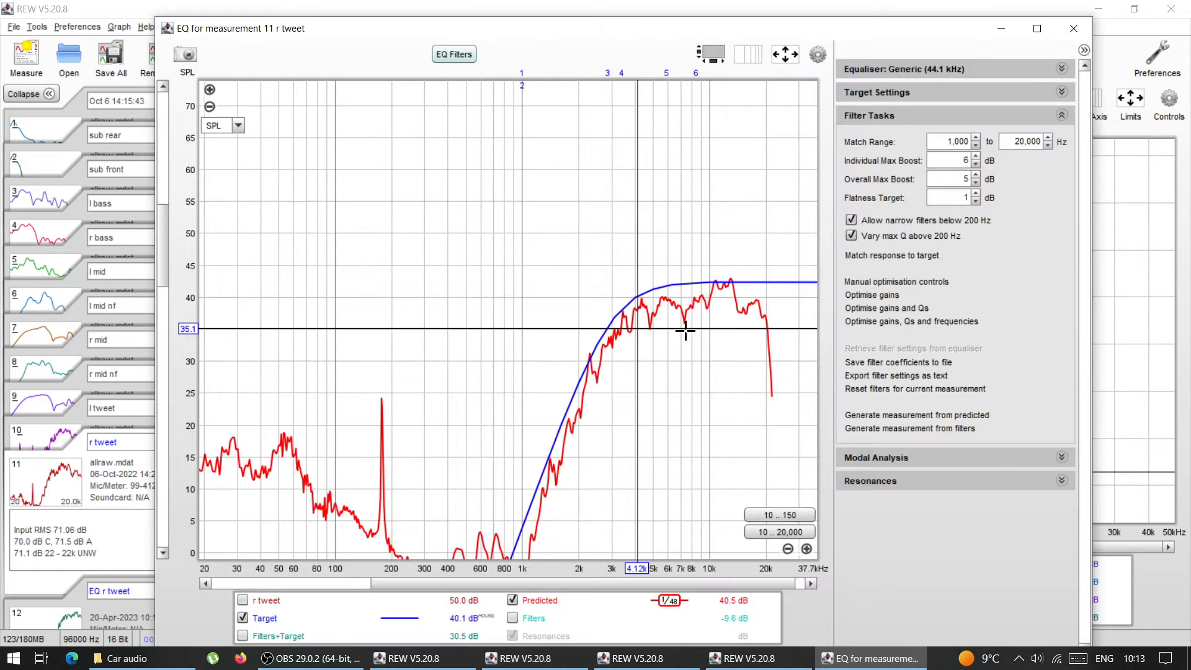
pyautogui.click(1073, 29)
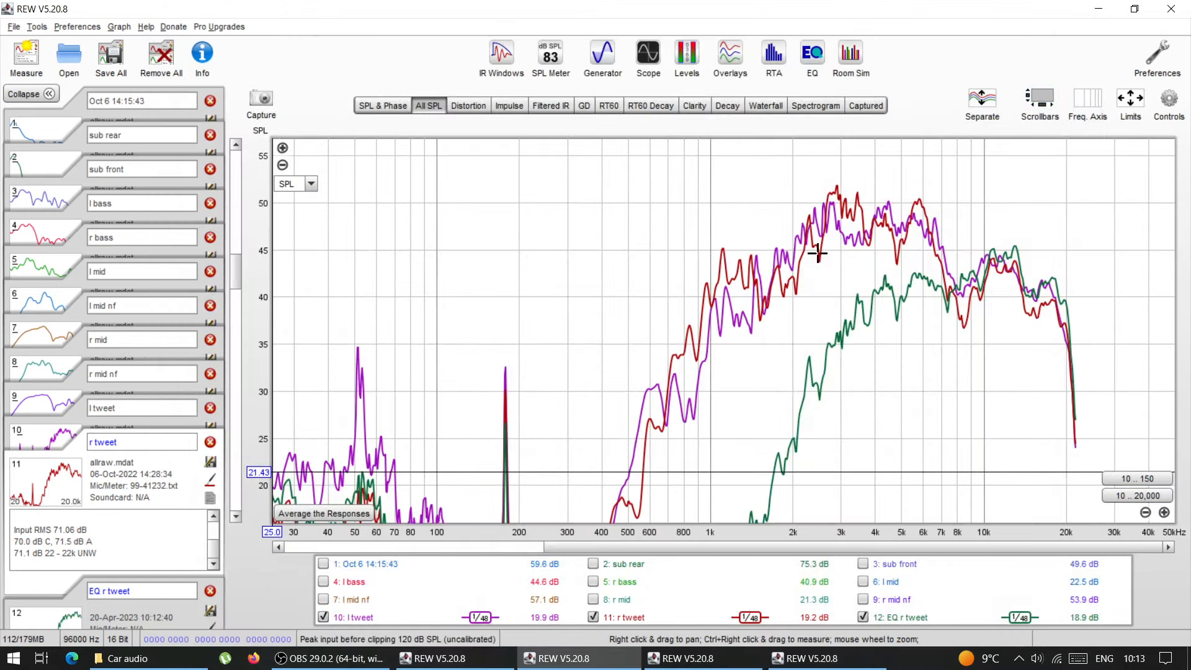
pyautogui.click(817, 75)
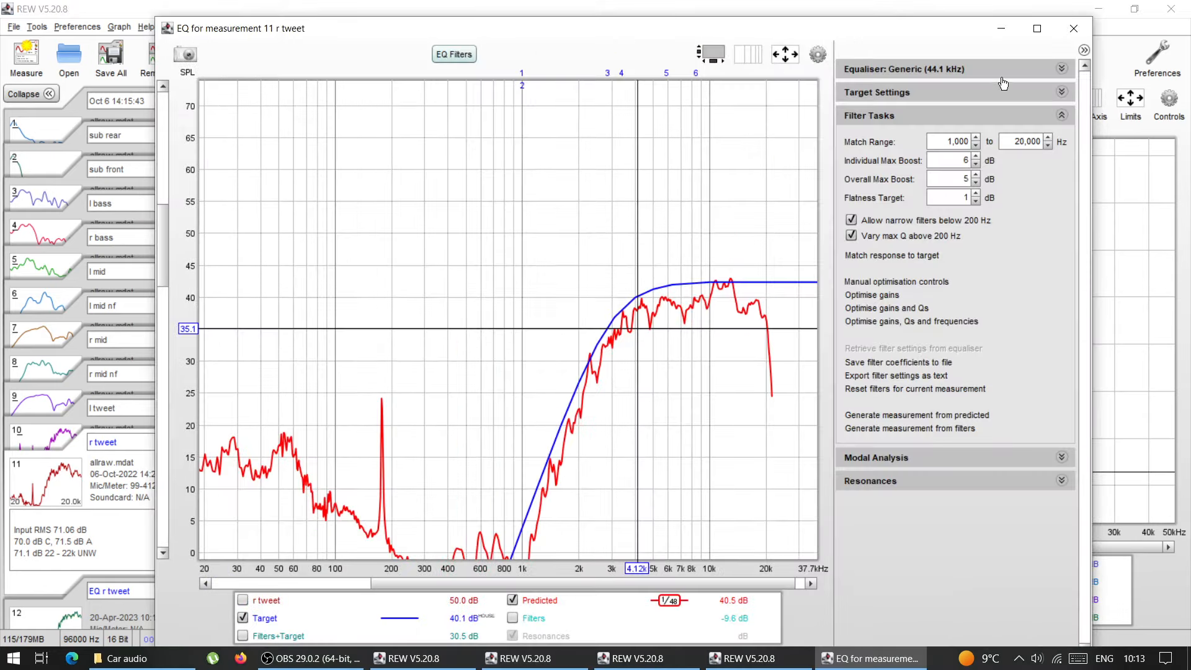
pyautogui.click(1073, 28)
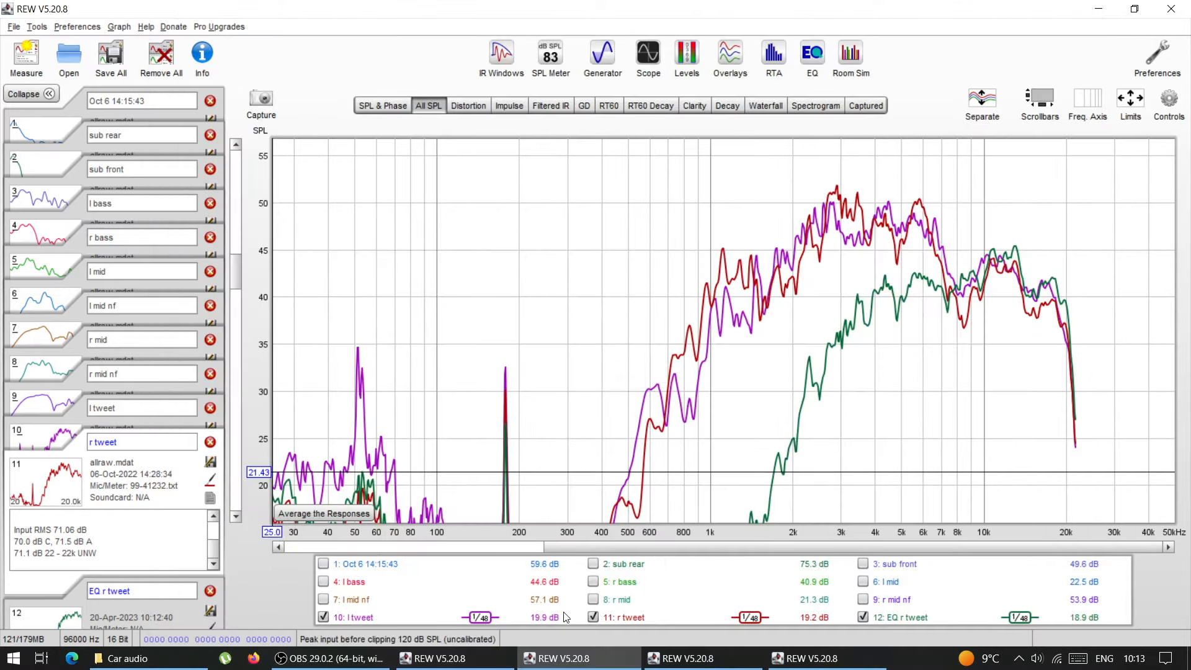
# Show only r tweet in the All SPL graph, apply 1/6 smoothing, and check its predicted response against the target
pyautogui.click(323, 616)
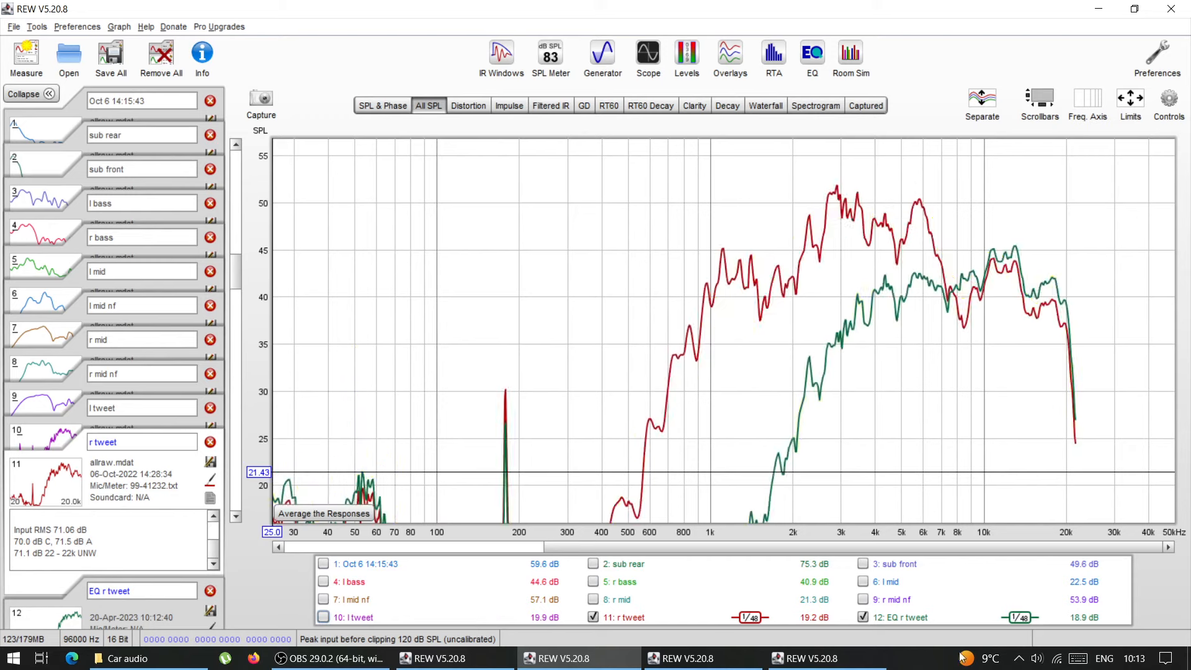
pyautogui.click(863, 617)
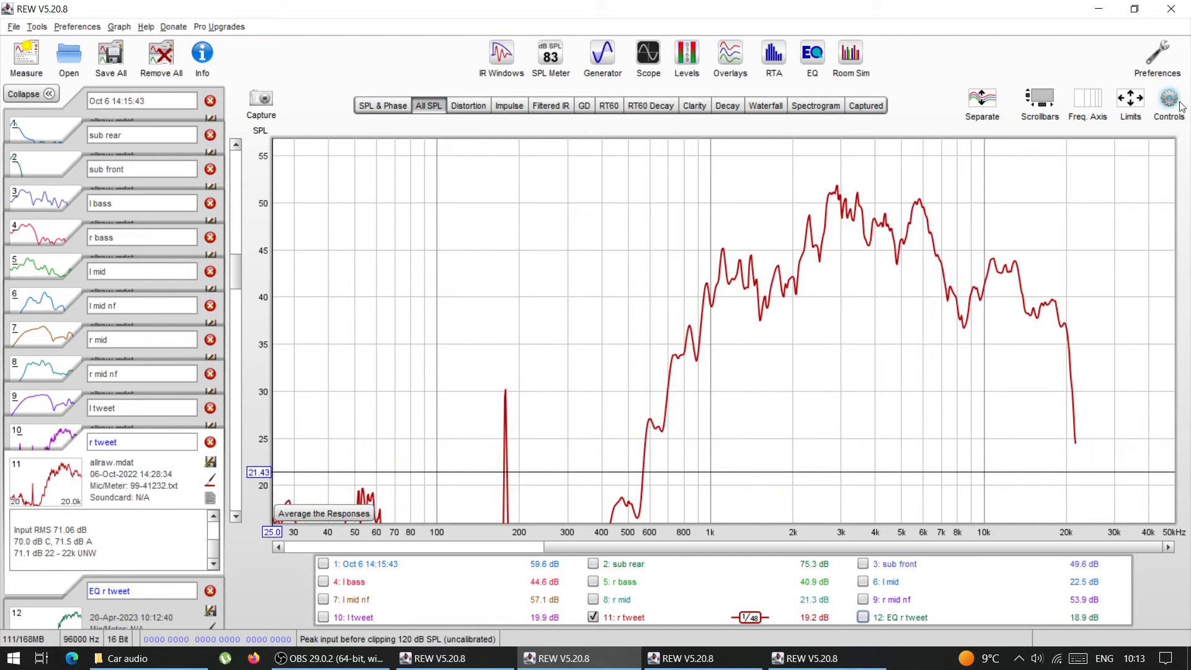
pyautogui.moveTo(1169, 100)
pyautogui.click(1045, 225)
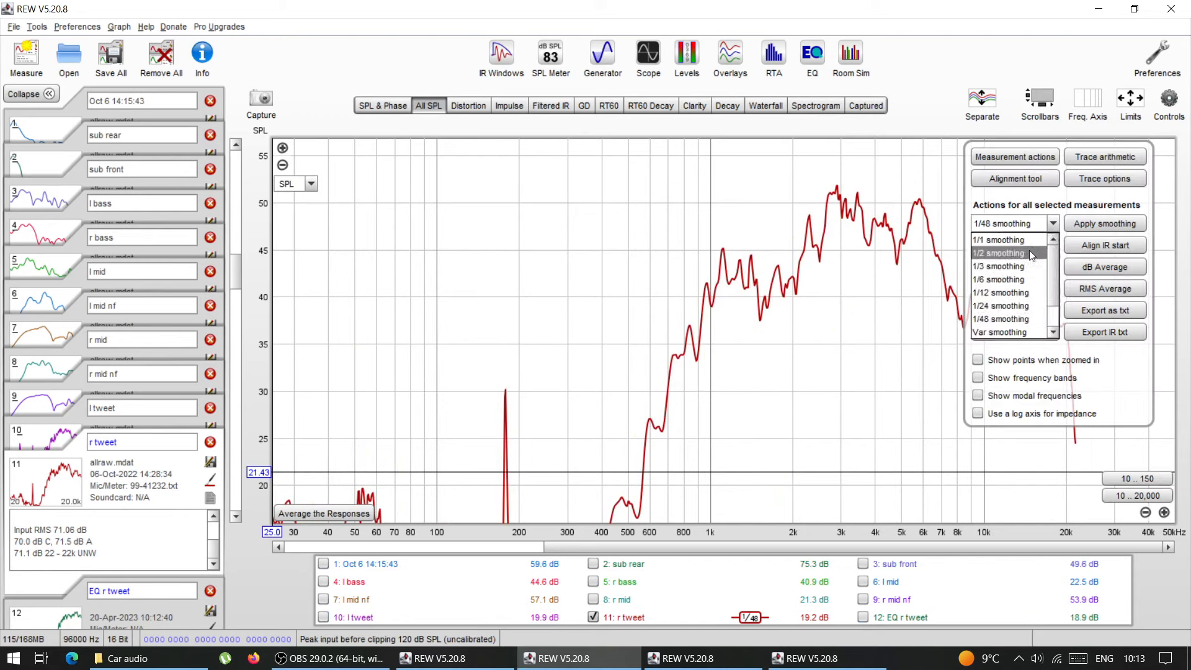
pyautogui.click(1025, 279)
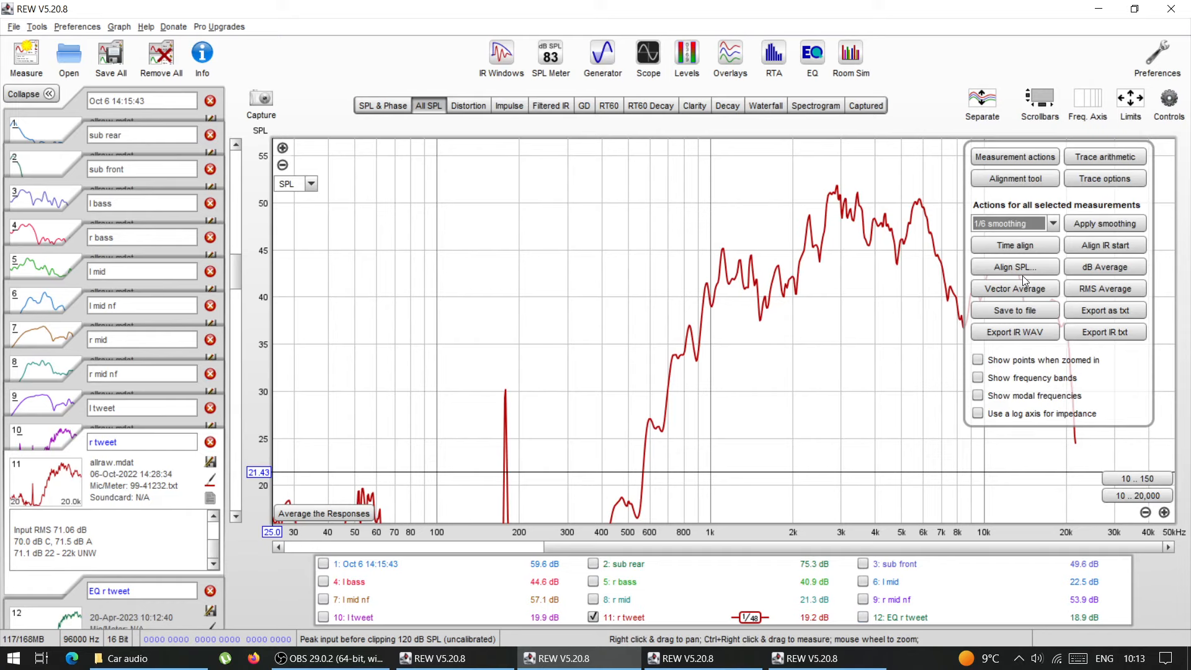
pyautogui.click(1085, 229)
pyautogui.click(1165, 111)
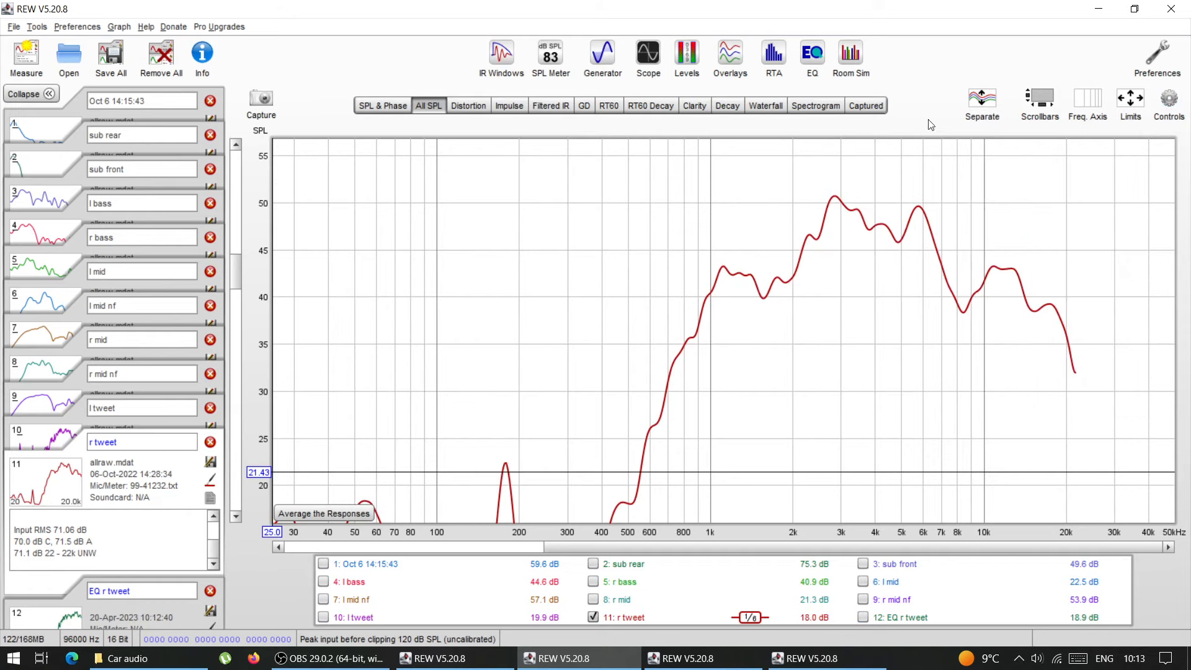
pyautogui.click(812, 57)
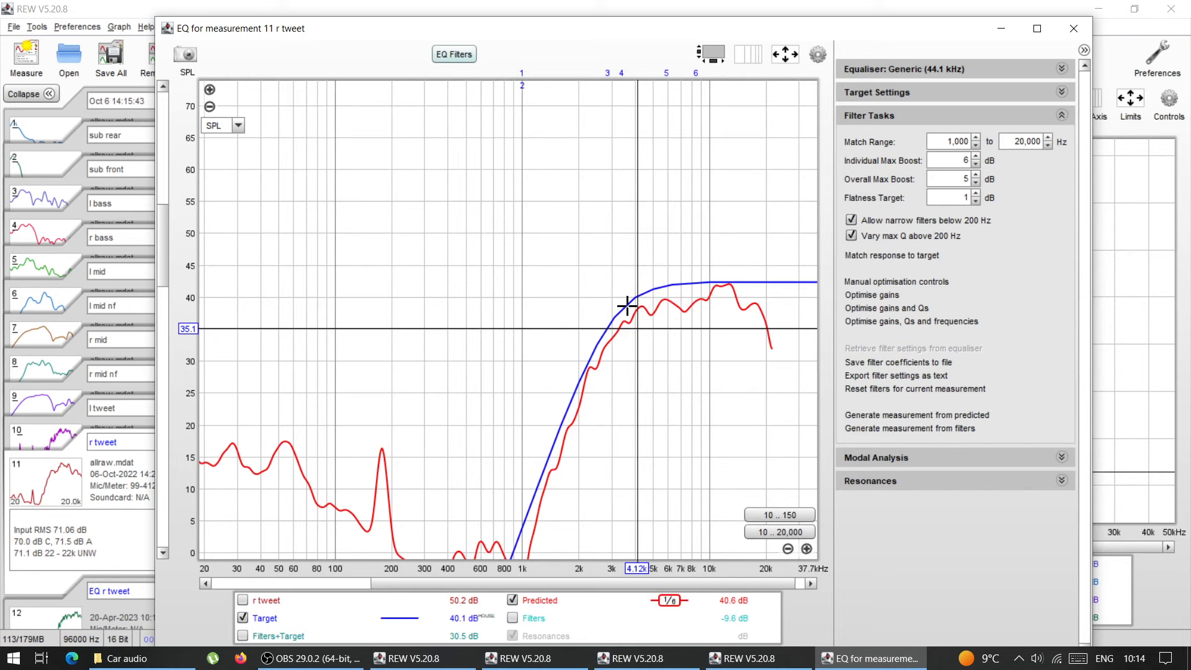
pyautogui.click(1084, 39)
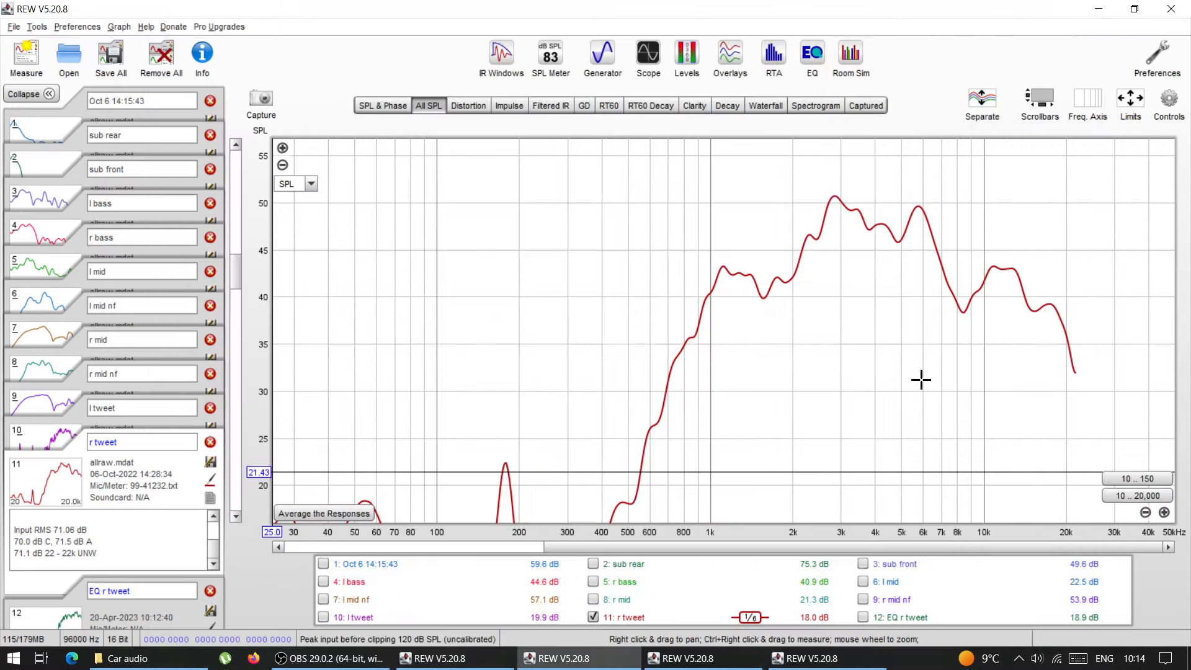
# Compare the predicted responses of r tweet and sub front with their target curves in the EQ window
pyautogui.click(812, 55)
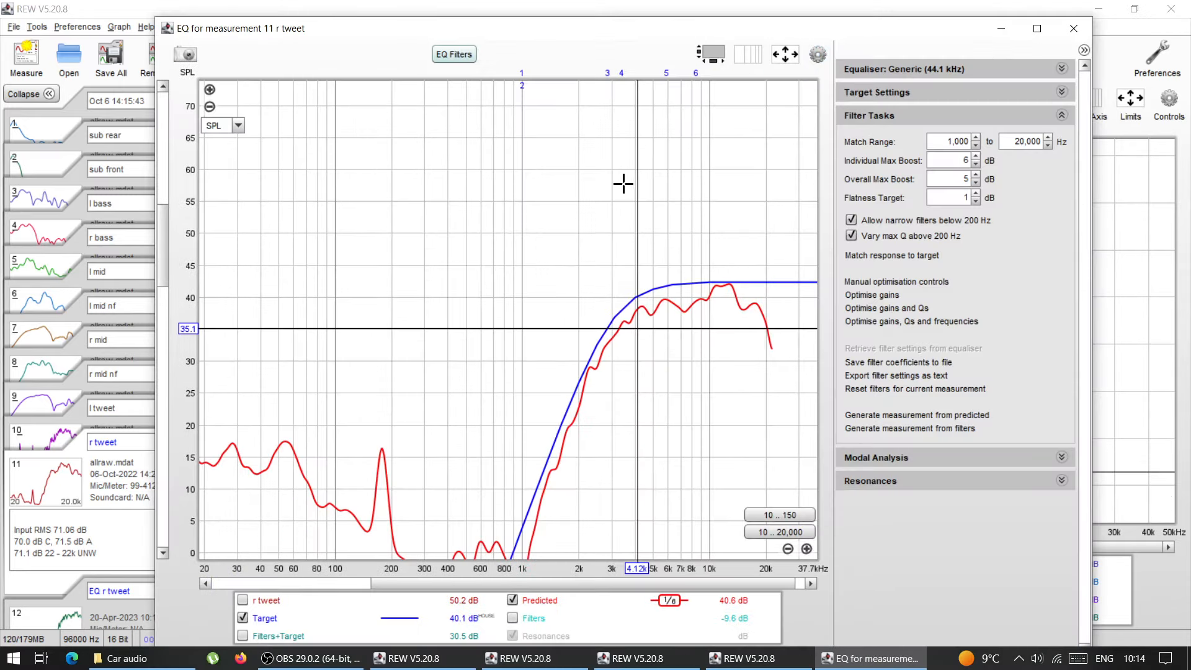
pyautogui.click(1074, 29)
pyautogui.click(50, 446)
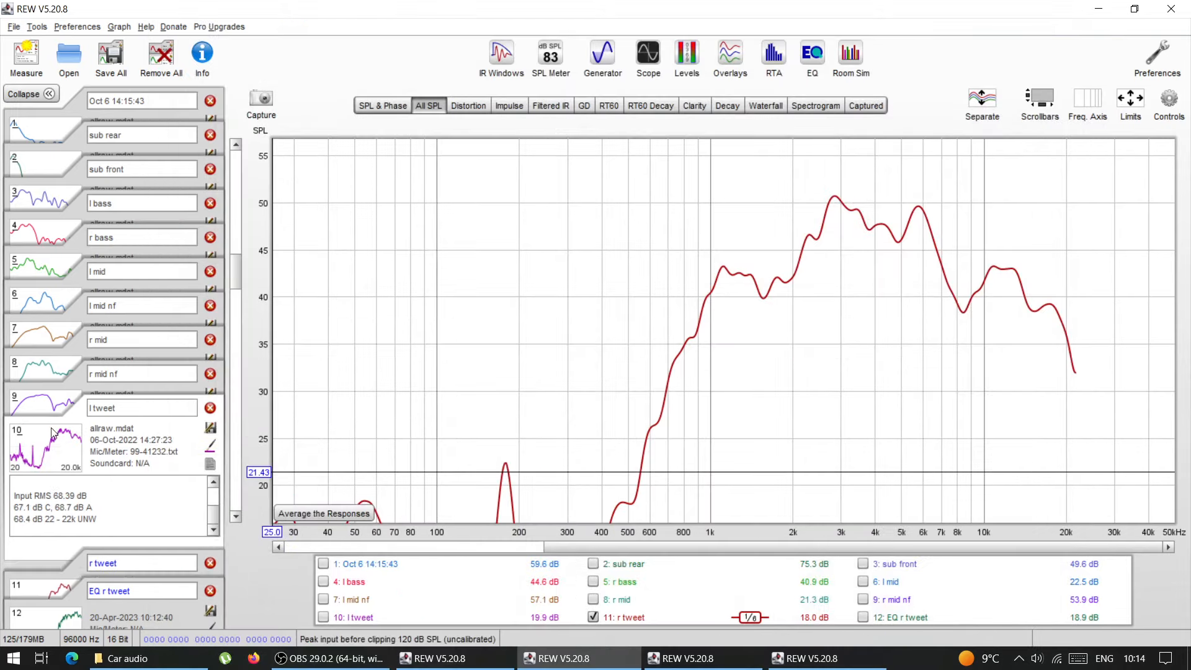
pyautogui.click(49, 411)
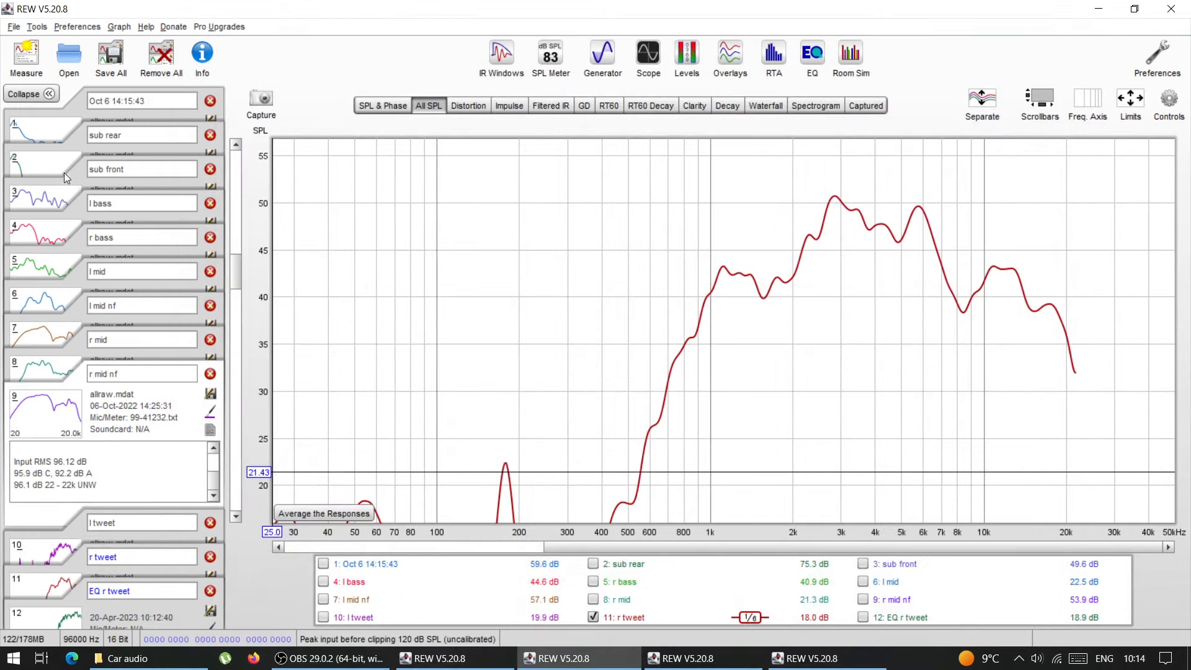
pyautogui.click(47, 205)
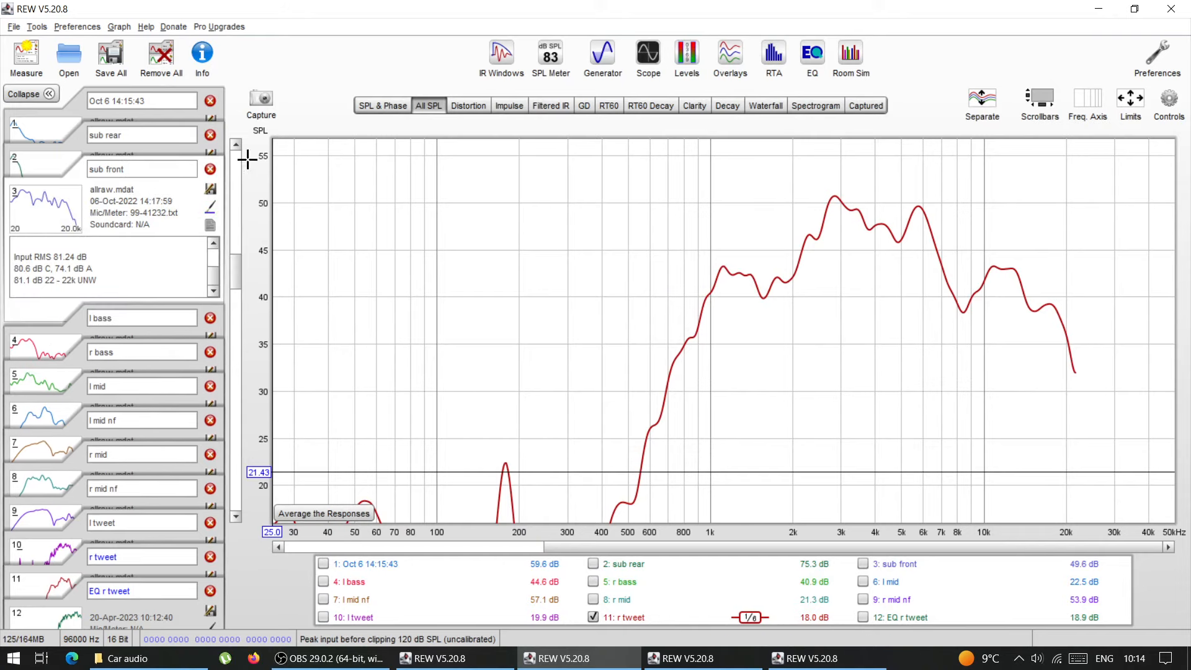
pyautogui.click(813, 55)
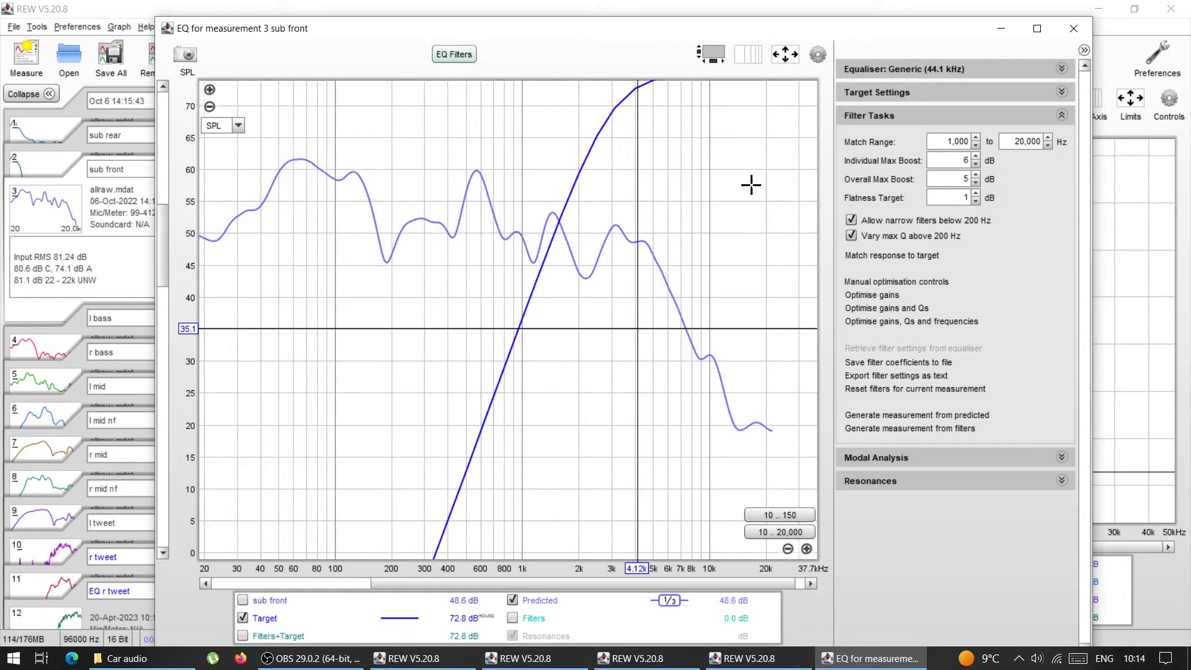
pyautogui.click(1073, 28)
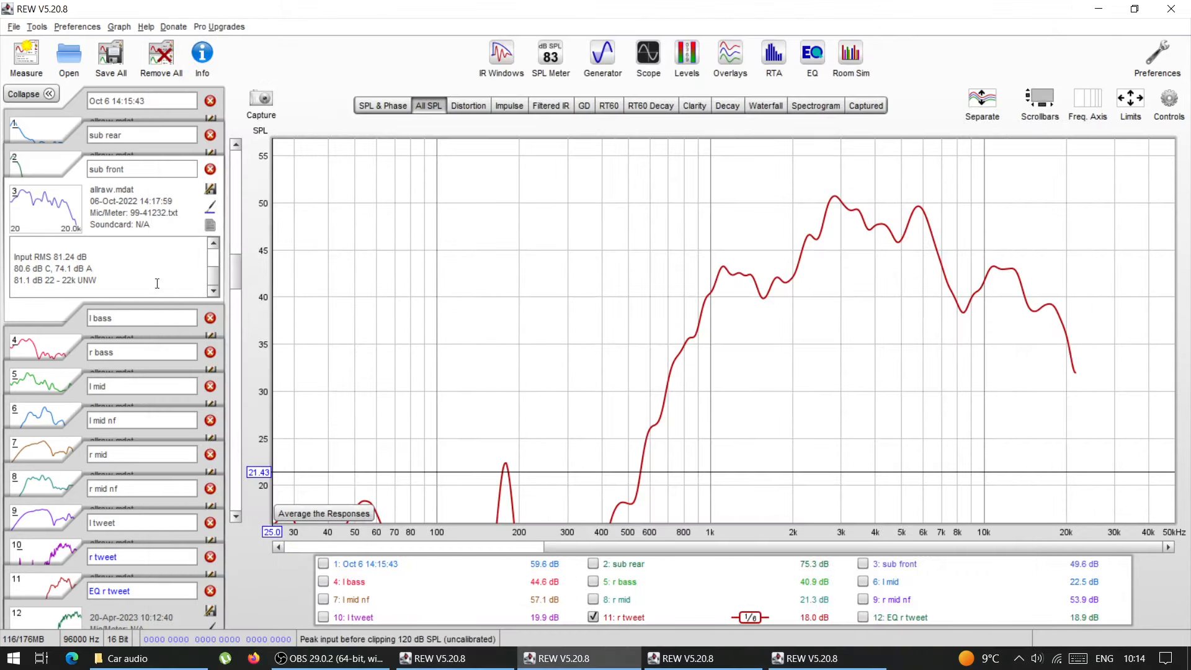
# Compare the predicted responses of l bass and l mid with the target curve in the EQ window
pyautogui.click(43, 352)
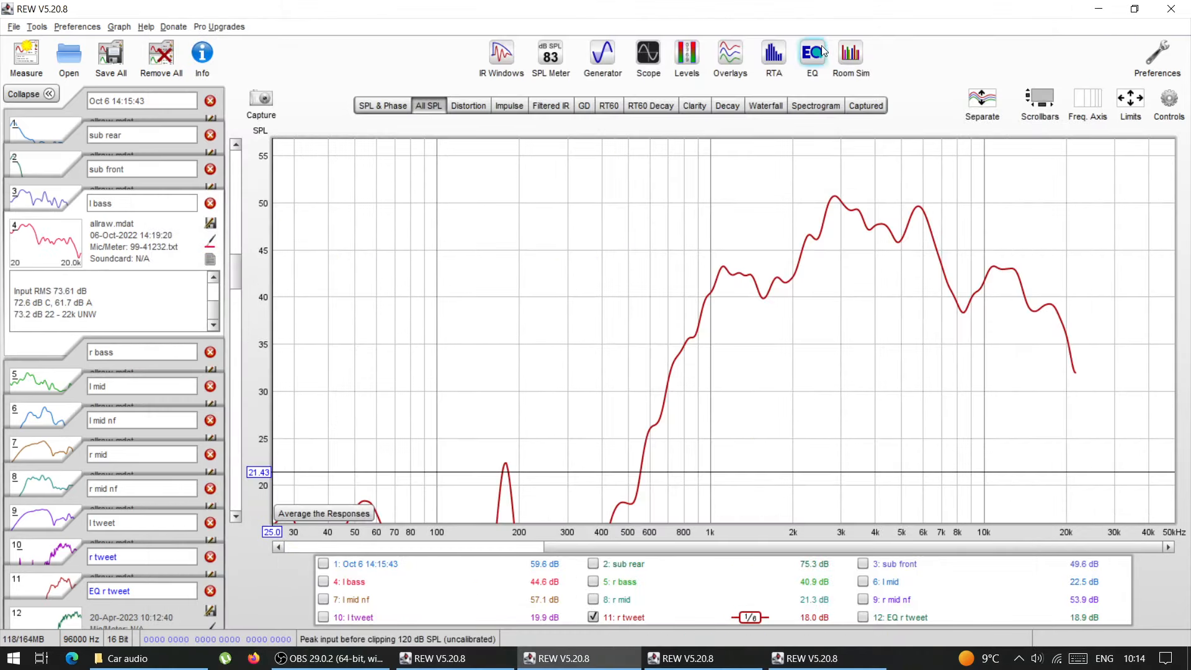
pyautogui.click(822, 52)
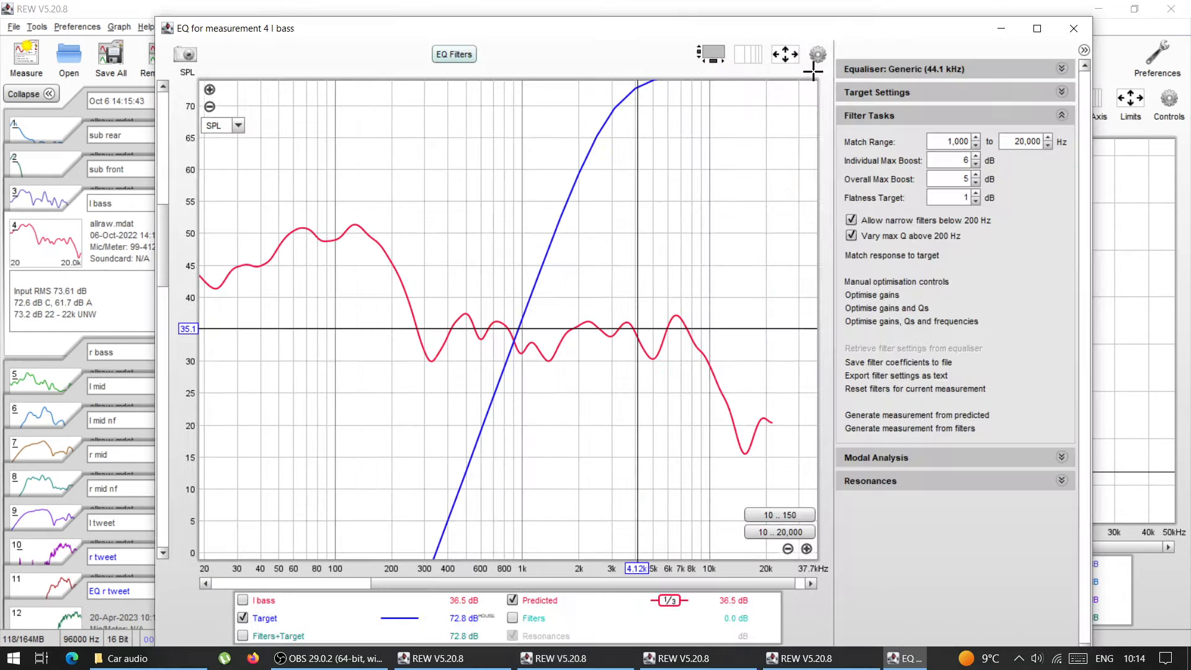
pyautogui.click(1089, 33)
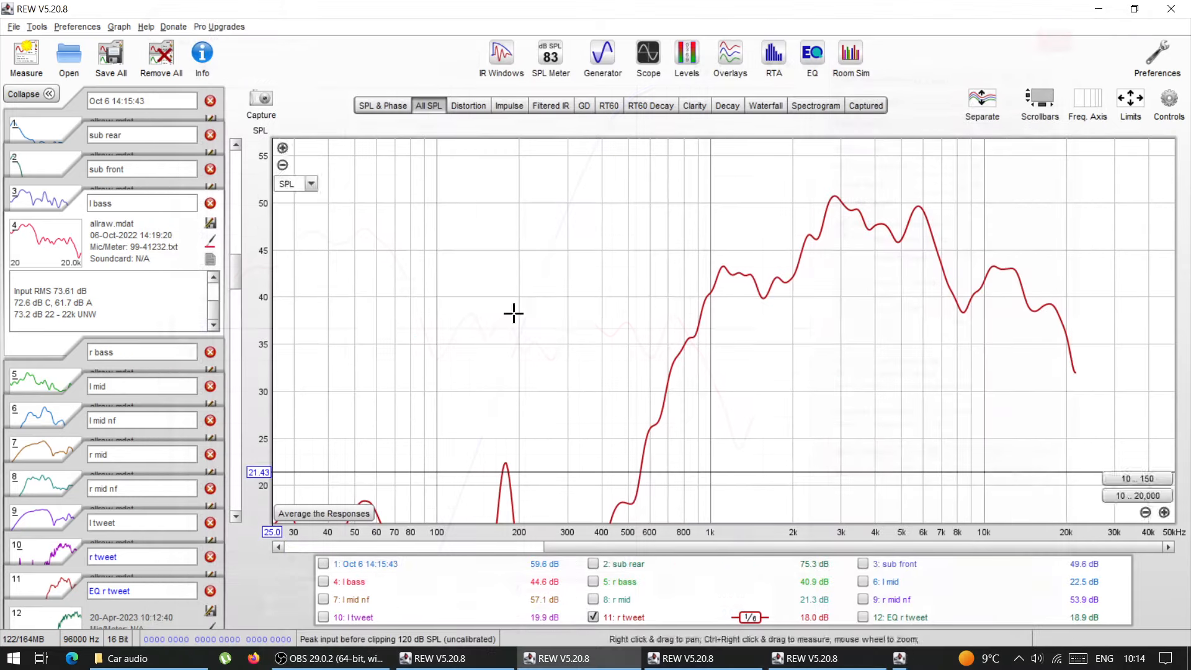
pyautogui.click(50, 421)
pyautogui.click(814, 61)
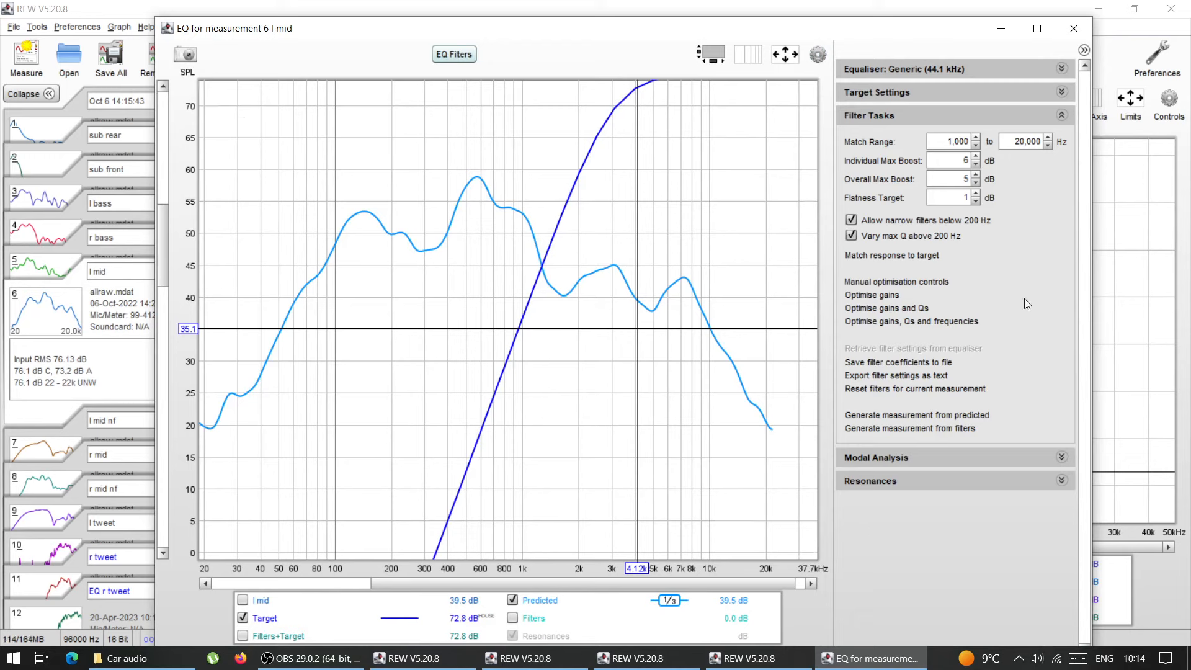
pyautogui.click(1078, 27)
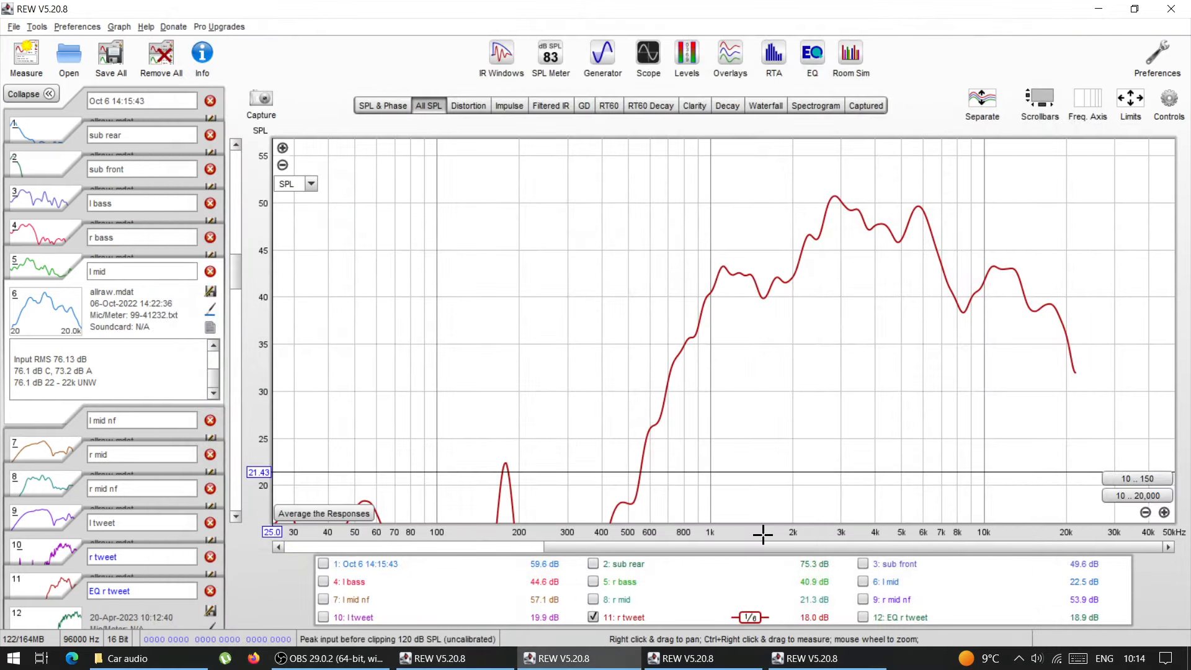
pyautogui.scroll(-1, 235, 281)
pyautogui.scroll(1, 236, 281)
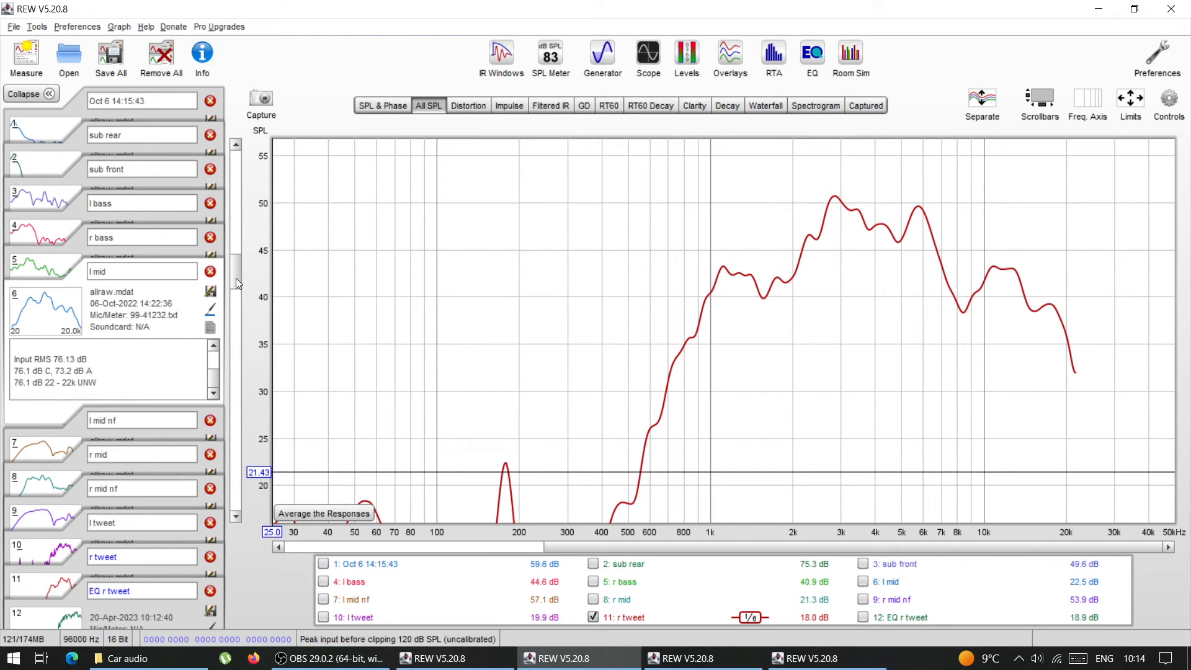
pyautogui.moveTo(596, 549)
pyautogui.mouseDown()
pyautogui.moveTo(583, 550)
pyautogui.moveTo(594, 548)
pyautogui.mouseUp()
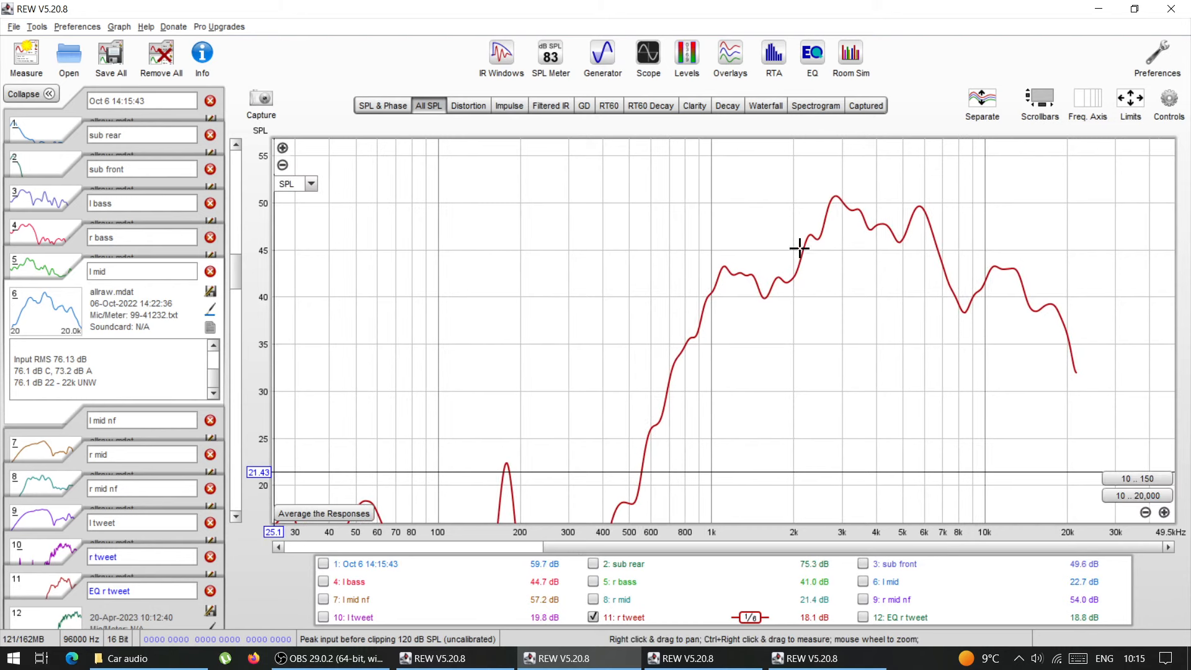
pyautogui.moveTo(688, 548); pyautogui.dragTo(689, 550)
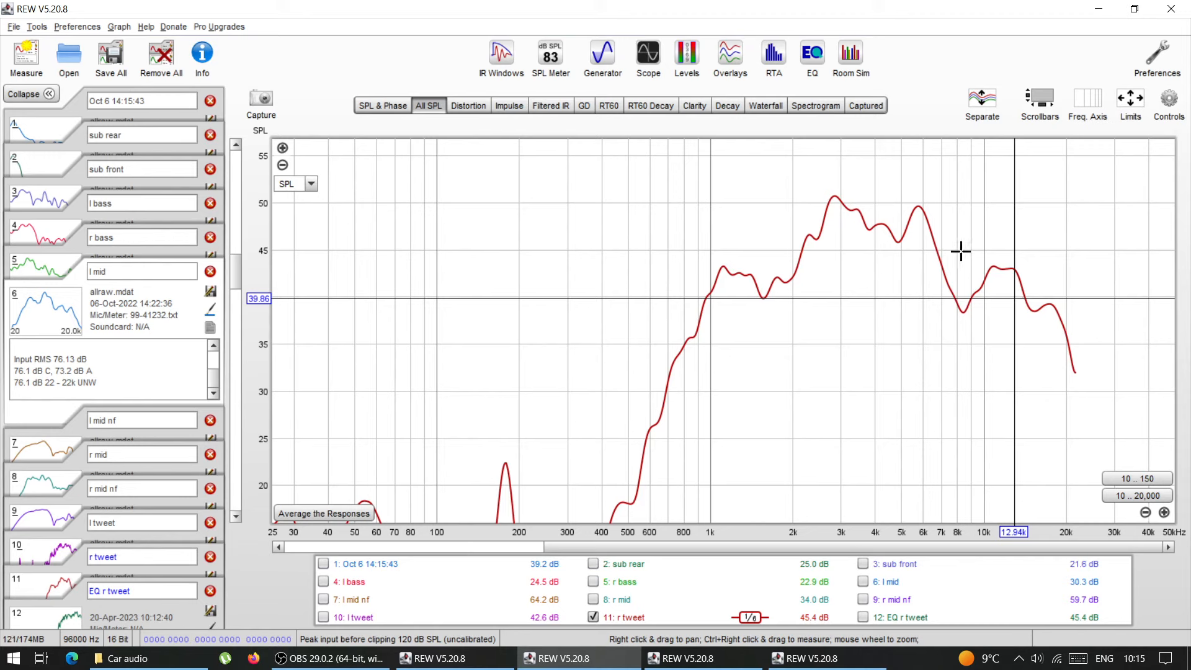
pyautogui.click(918, 207)
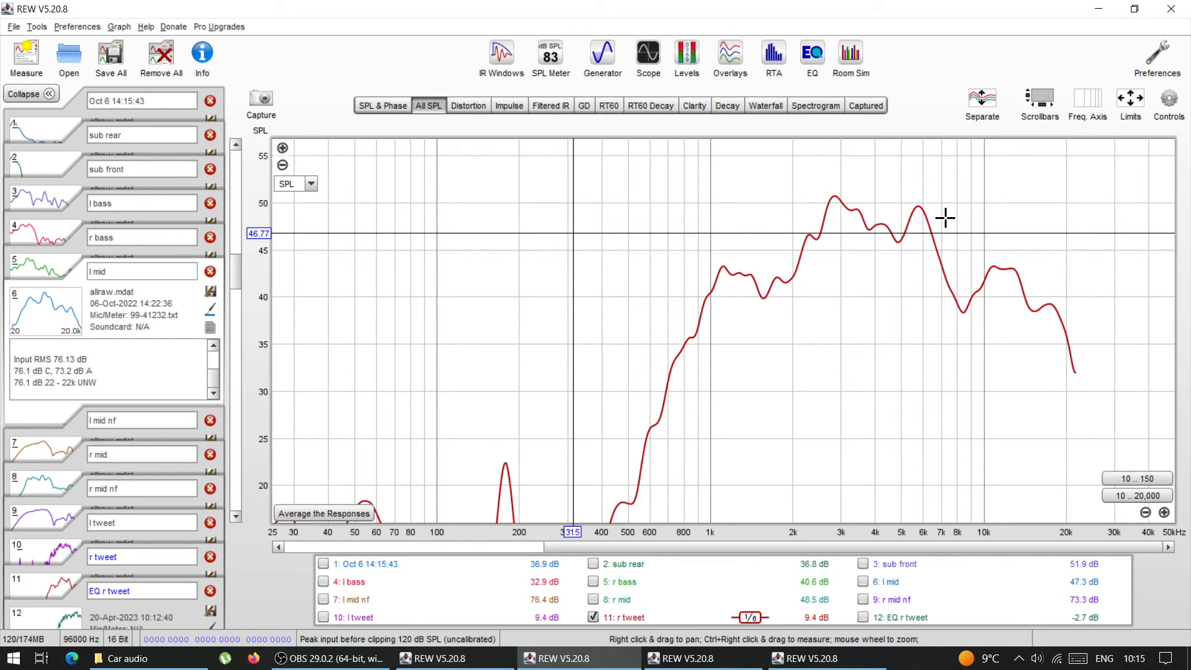
pyautogui.click(749, 222)
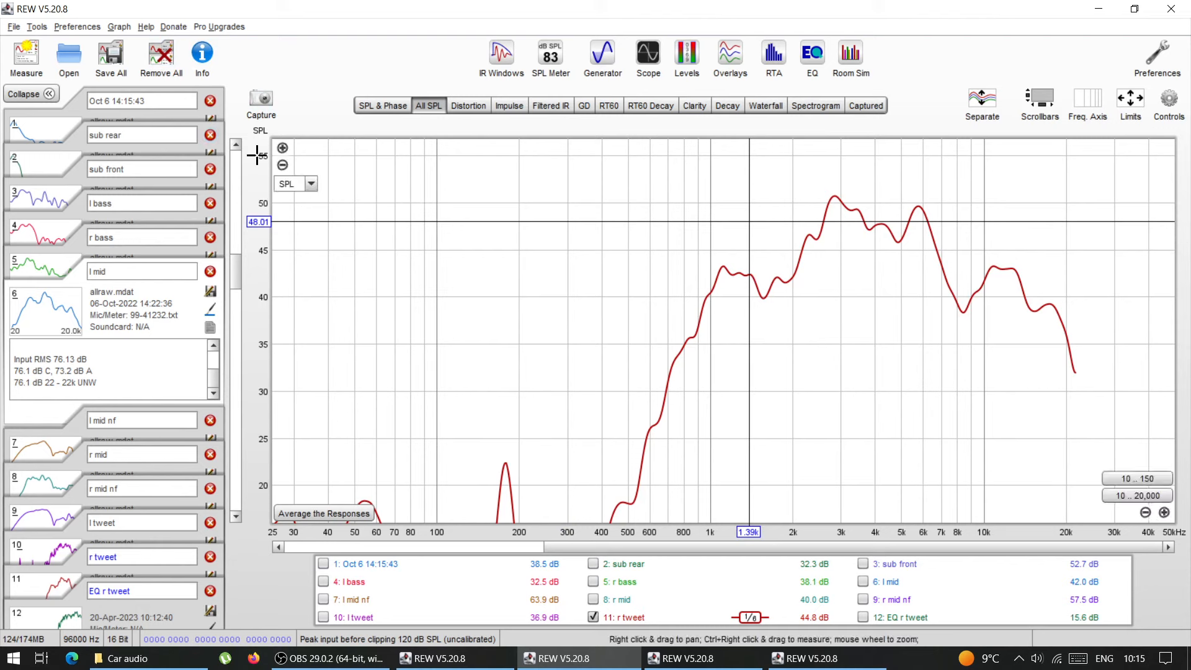
# Open the REW help and browse its list of topics
pyautogui.click(148, 27)
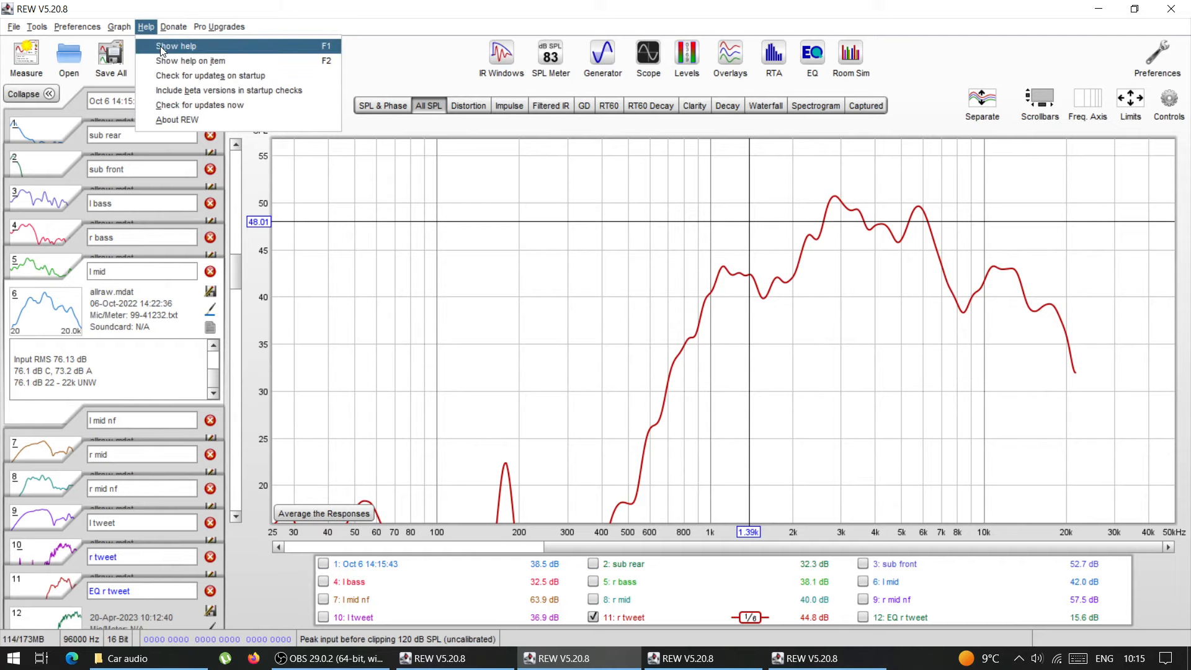
pyautogui.click(163, 47)
pyautogui.moveTo(265, 59); pyautogui.dragTo(560, 54)
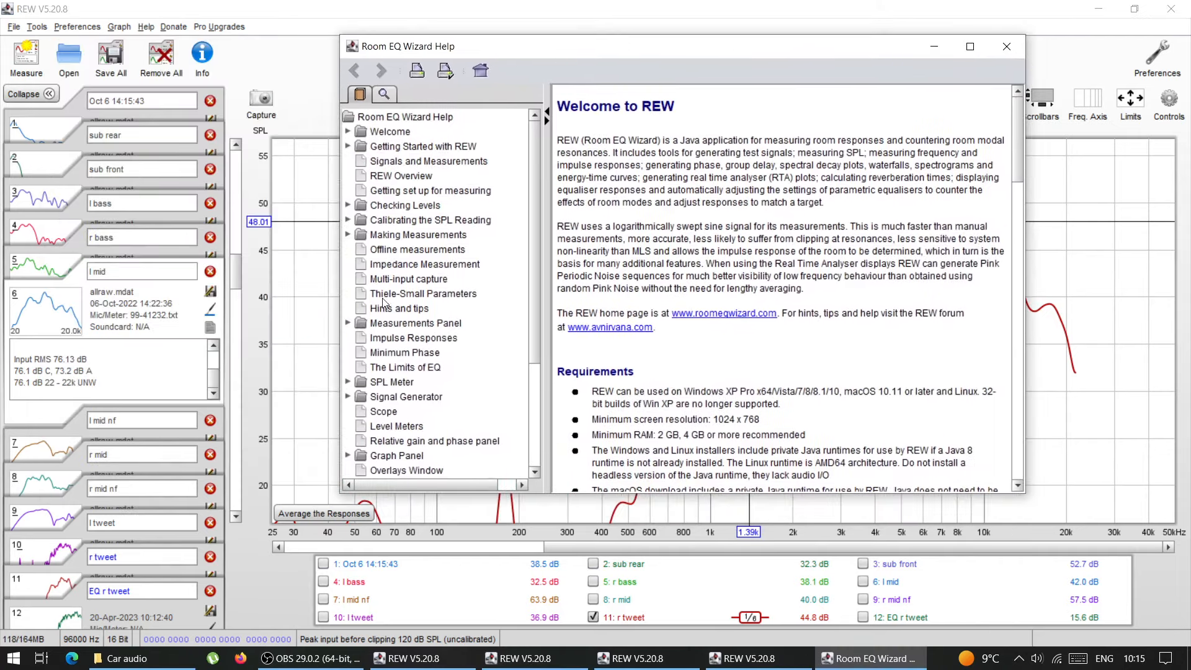
pyautogui.scroll(-4, 403, 316)
pyautogui.scroll(4, 431, 346)
pyautogui.scroll(-4, 428, 342)
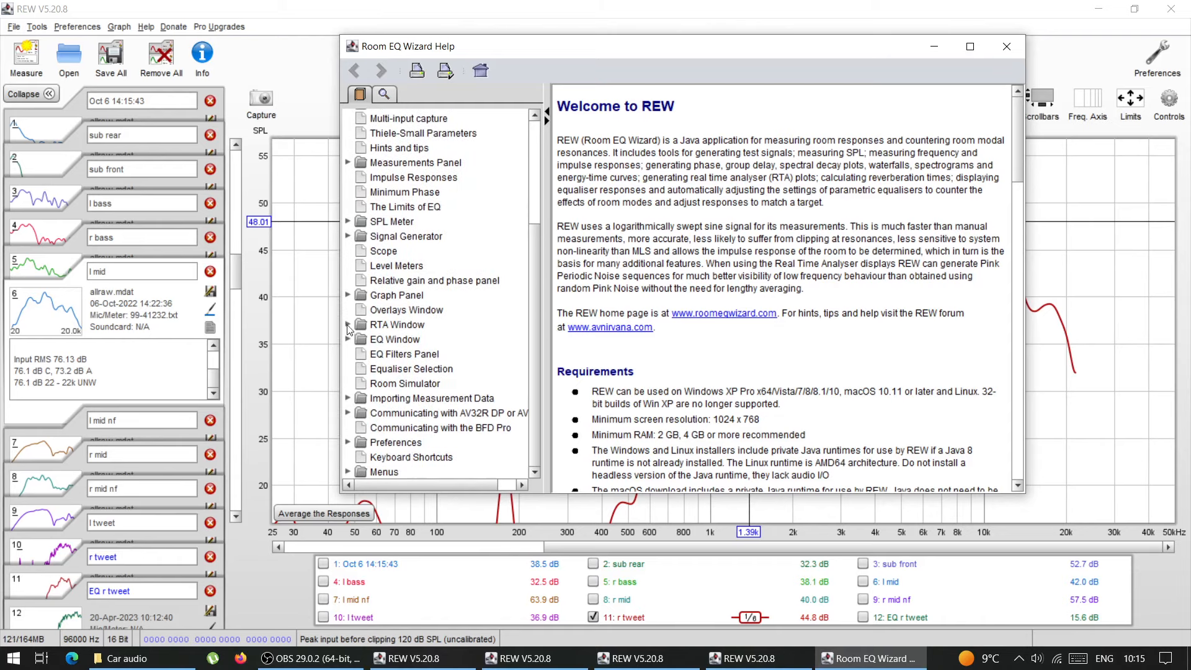
# Expand the RTA Window help section and look through its Spectrum/RTA Controls and Averaging topics
pyautogui.click(348, 325)
pyautogui.scroll(-3, 435, 266)
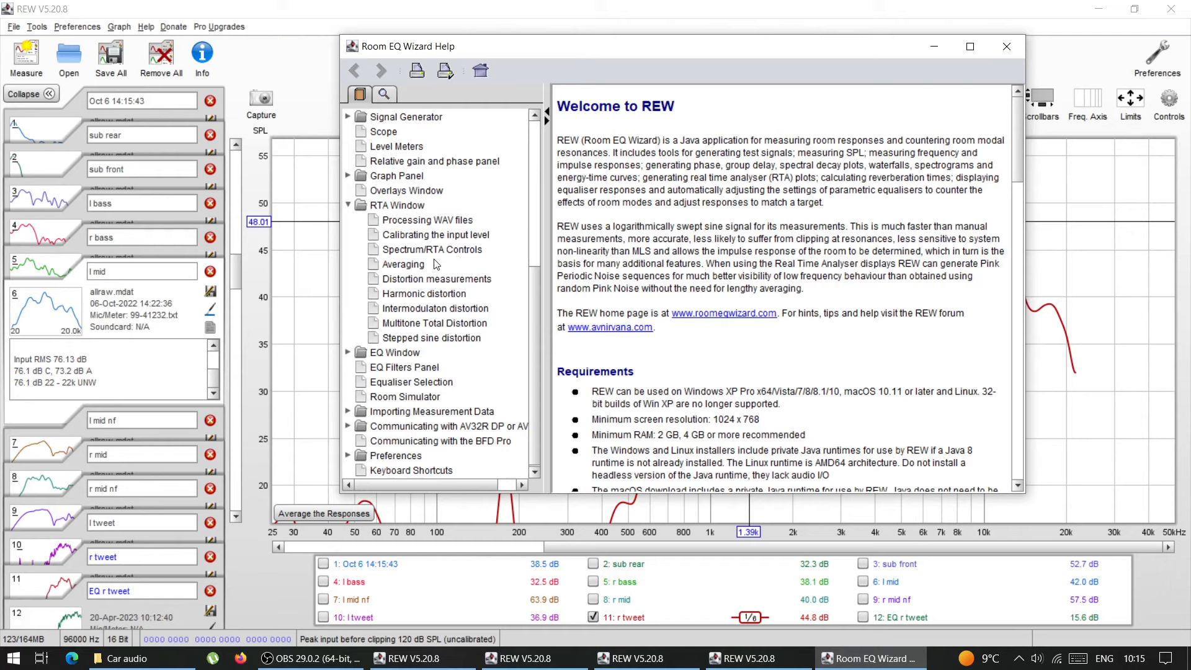
pyautogui.click(431, 252)
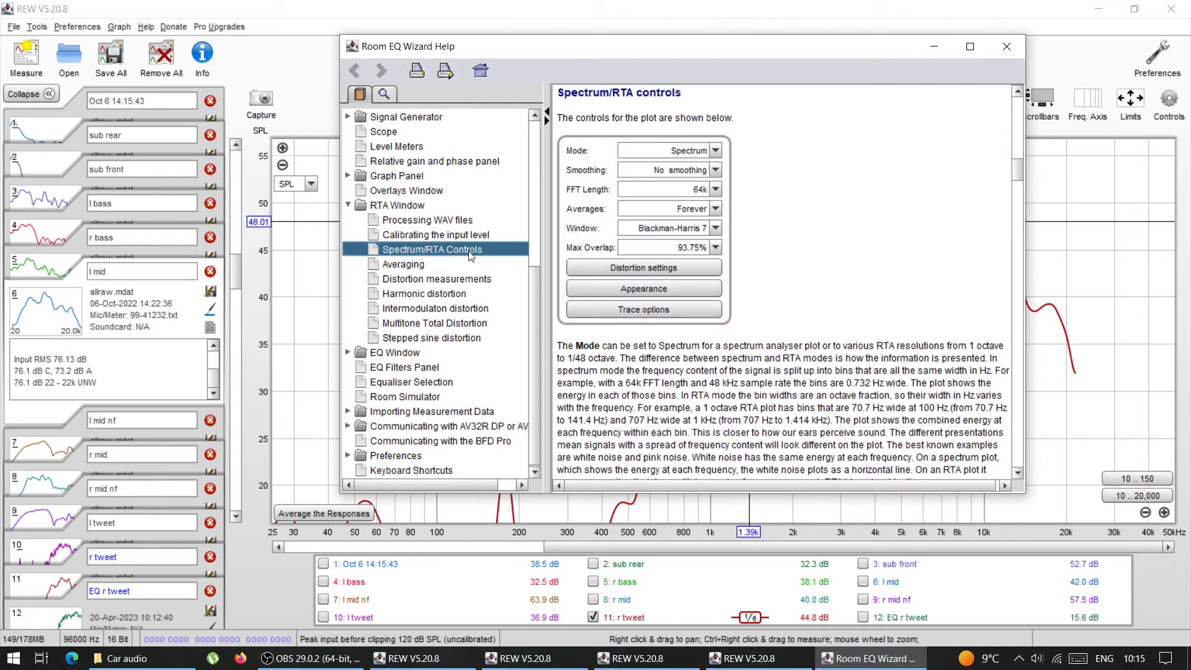
pyautogui.click(419, 266)
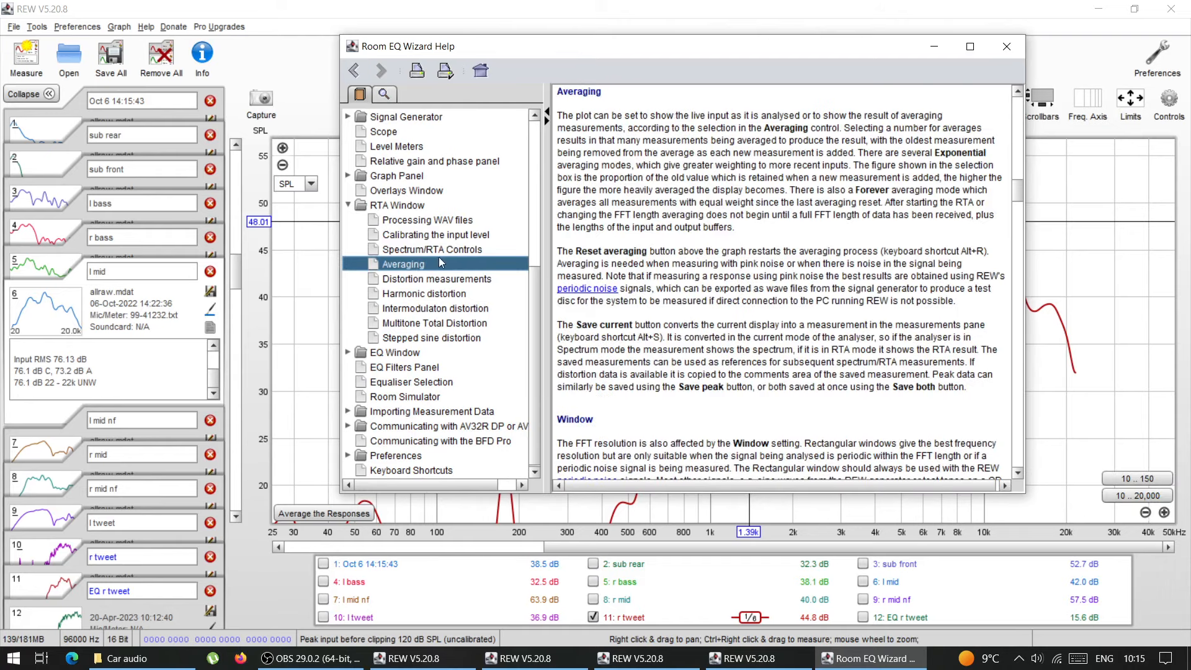
pyautogui.moveTo(601, 134); pyautogui.dragTo(747, 230)
pyautogui.click(747, 229)
# Return to the Spectrum/RTA Controls topic and skim its explanations of averaging, window and distortion settings
pyautogui.click(399, 250)
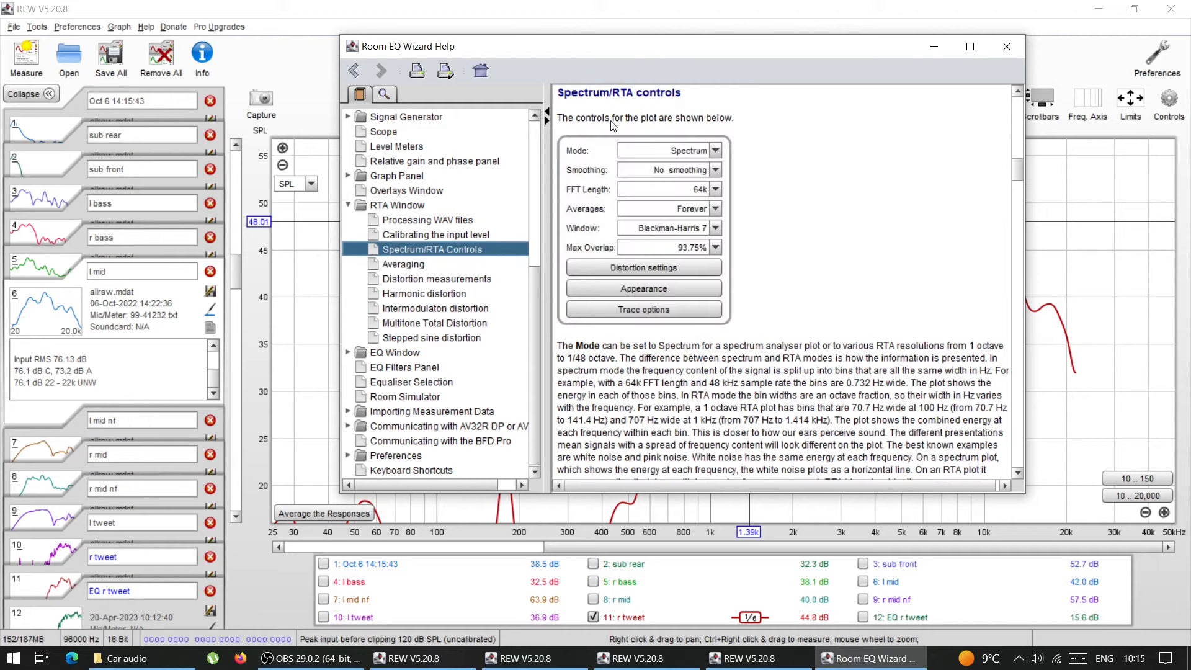
pyautogui.scroll(-10, 706, 338)
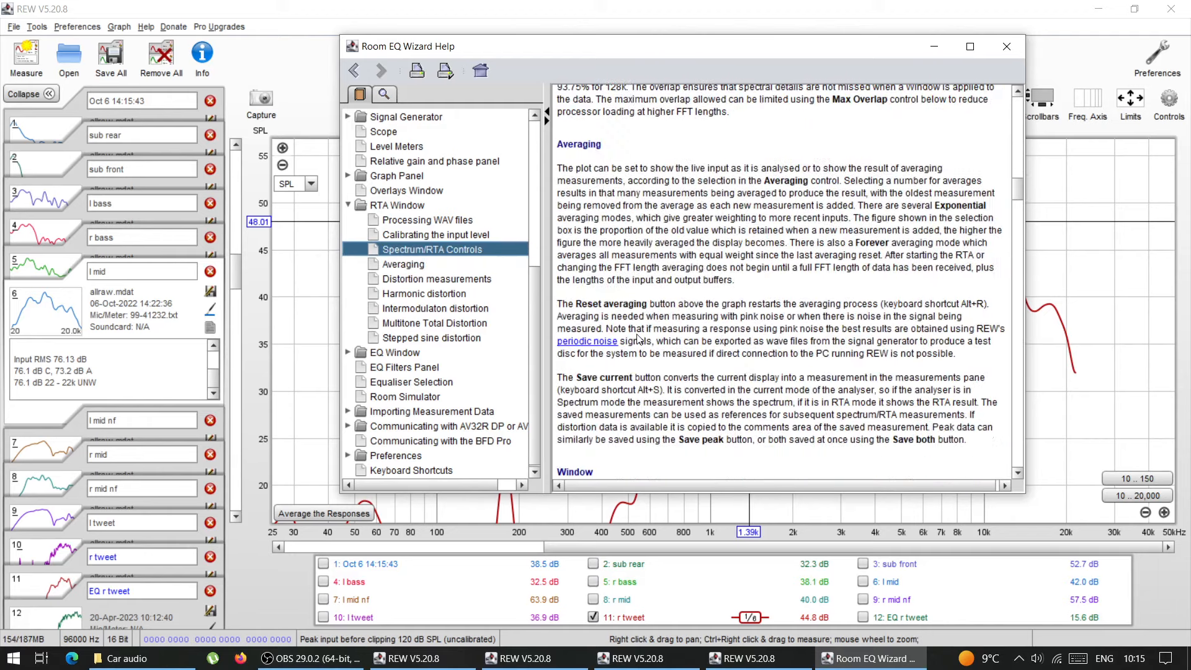
pyautogui.moveTo(600, 178); pyautogui.dragTo(621, 231)
pyautogui.scroll(-2, 652, 264)
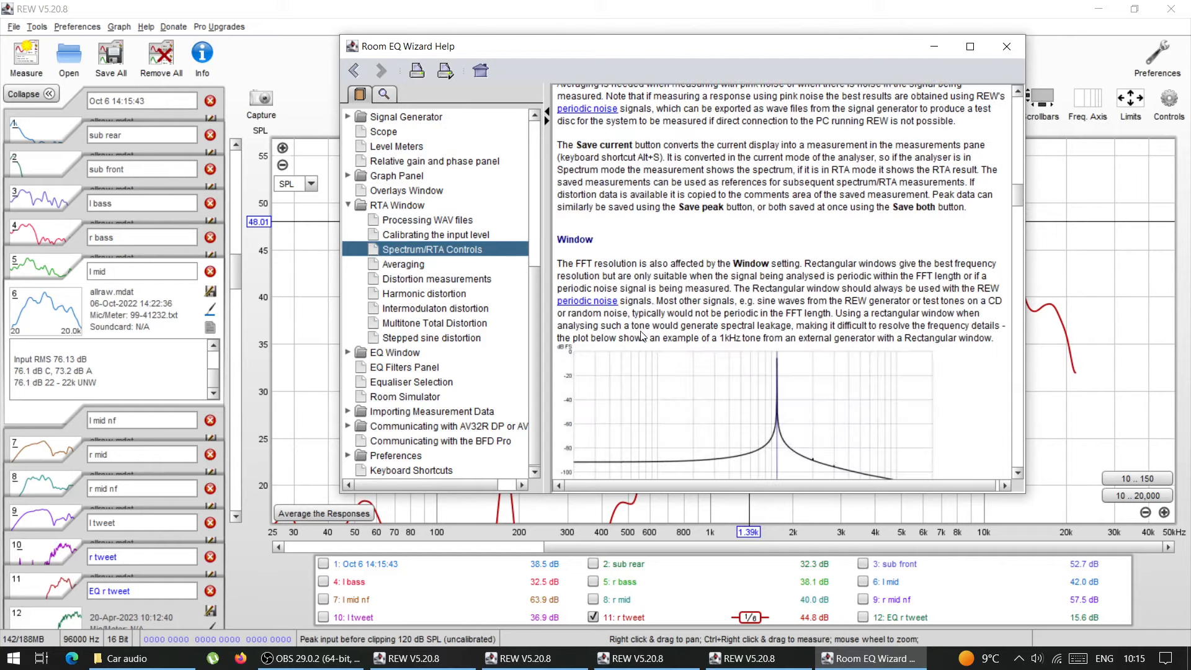
pyautogui.moveTo(656, 291); pyautogui.dragTo(695, 335)
pyautogui.scroll(-4, 697, 333)
pyautogui.scroll(-10, 695, 332)
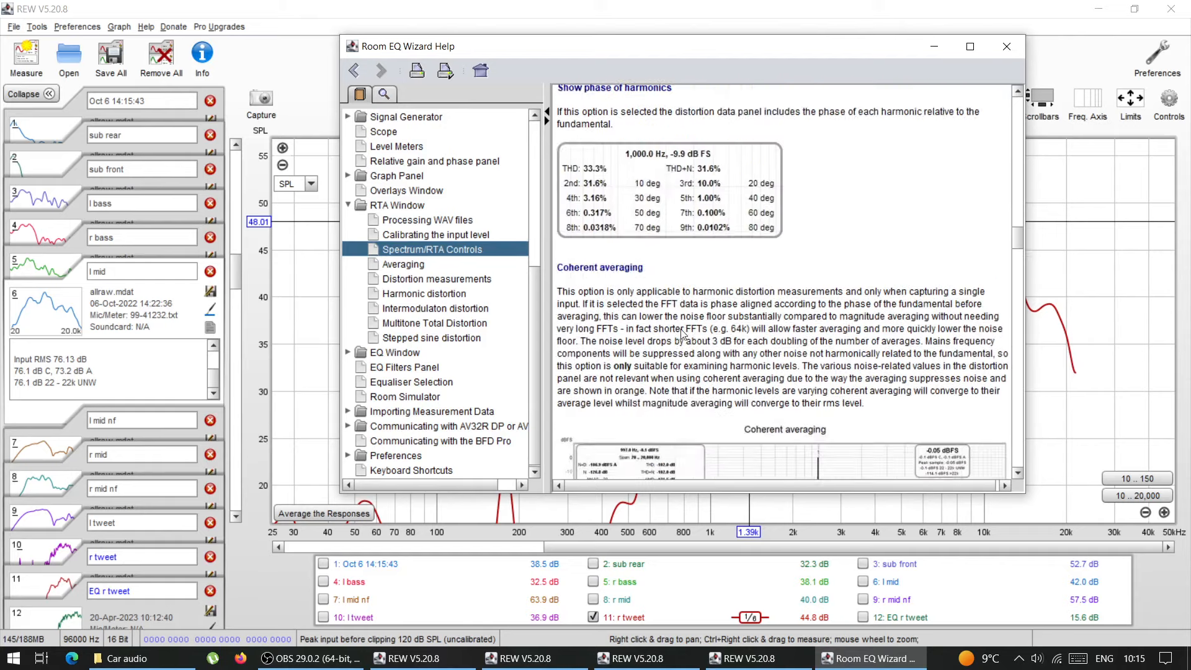
pyautogui.scroll(20, 679, 330)
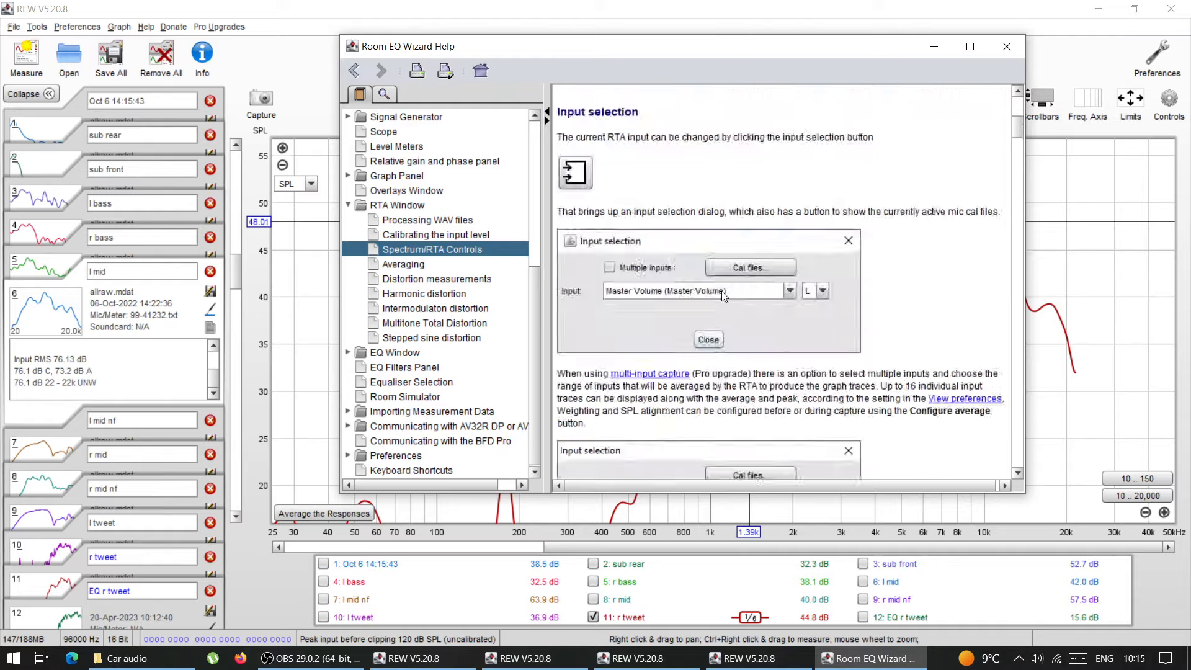
# Collapse the RTA Window section, expand EQ Window, and read the Filter Adjust topic with its controls
pyautogui.click(348, 209)
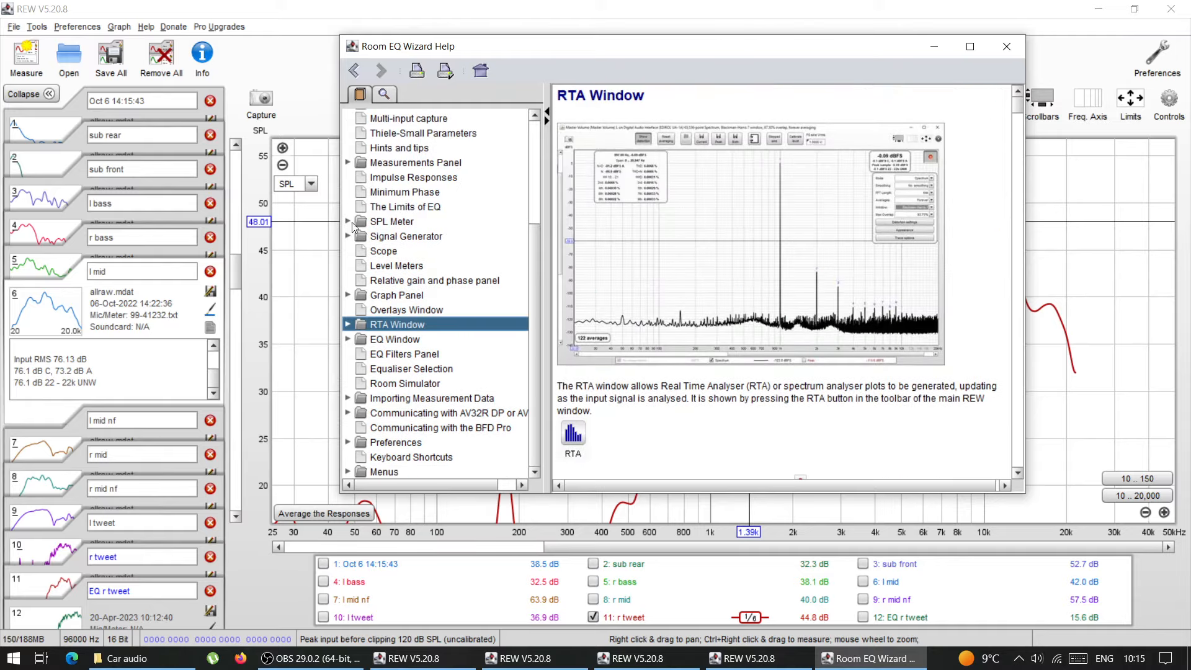
pyautogui.click(348, 339)
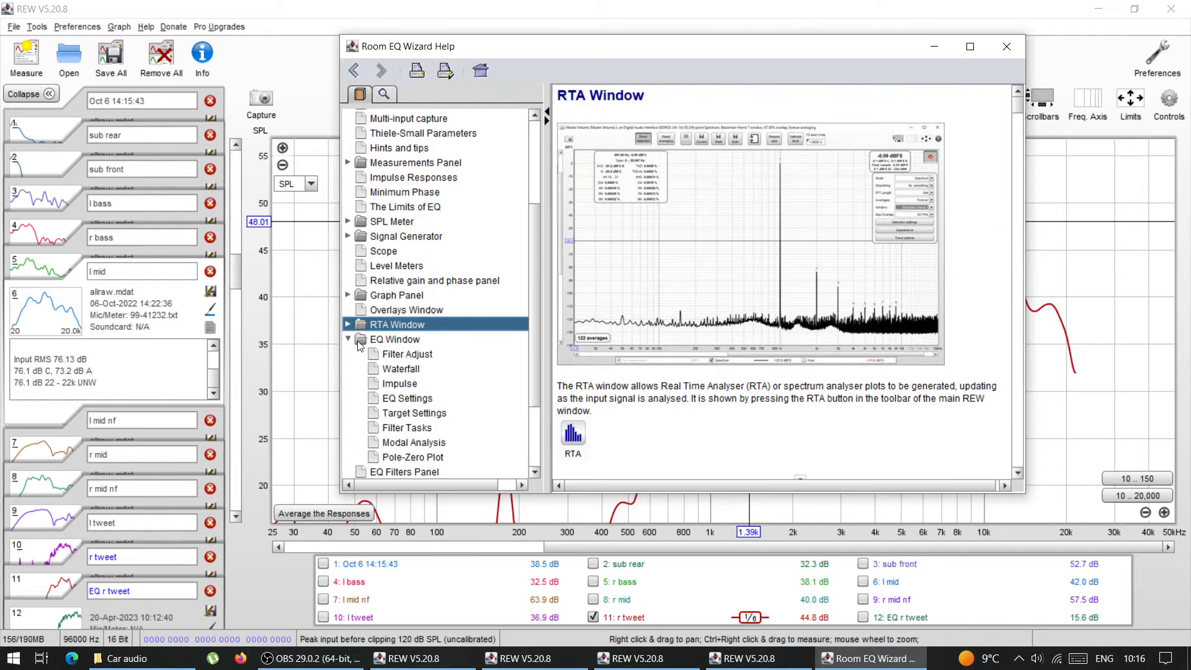
pyautogui.scroll(-2, 397, 313)
pyautogui.click(399, 280)
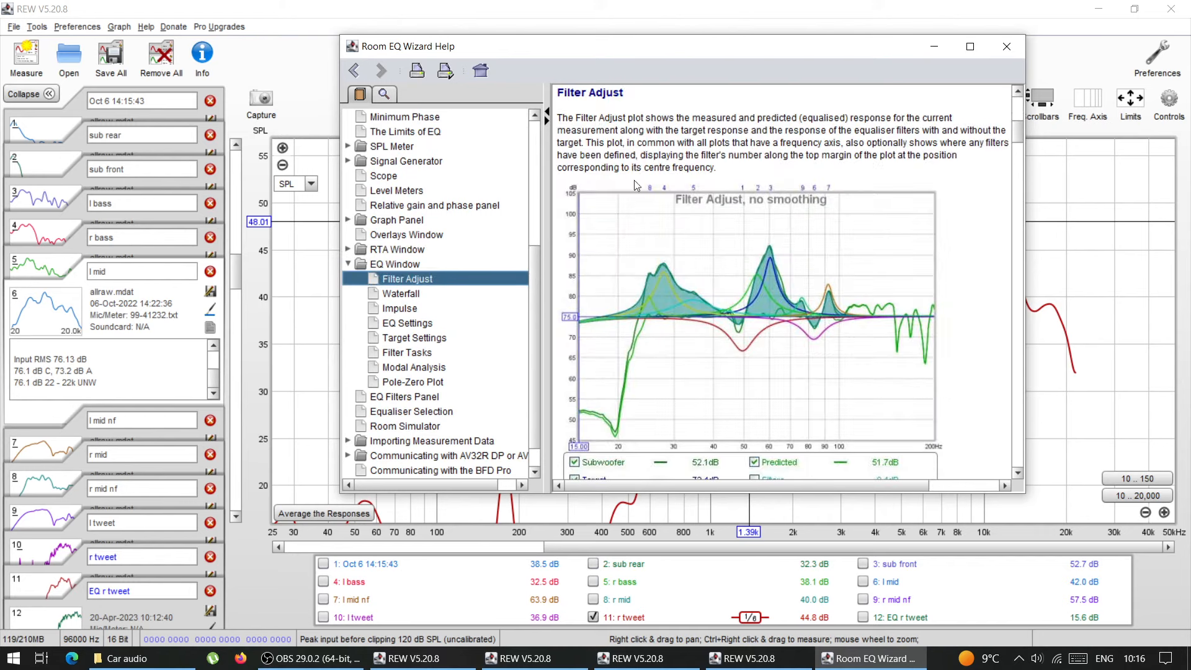
pyautogui.scroll(-10, 636, 193)
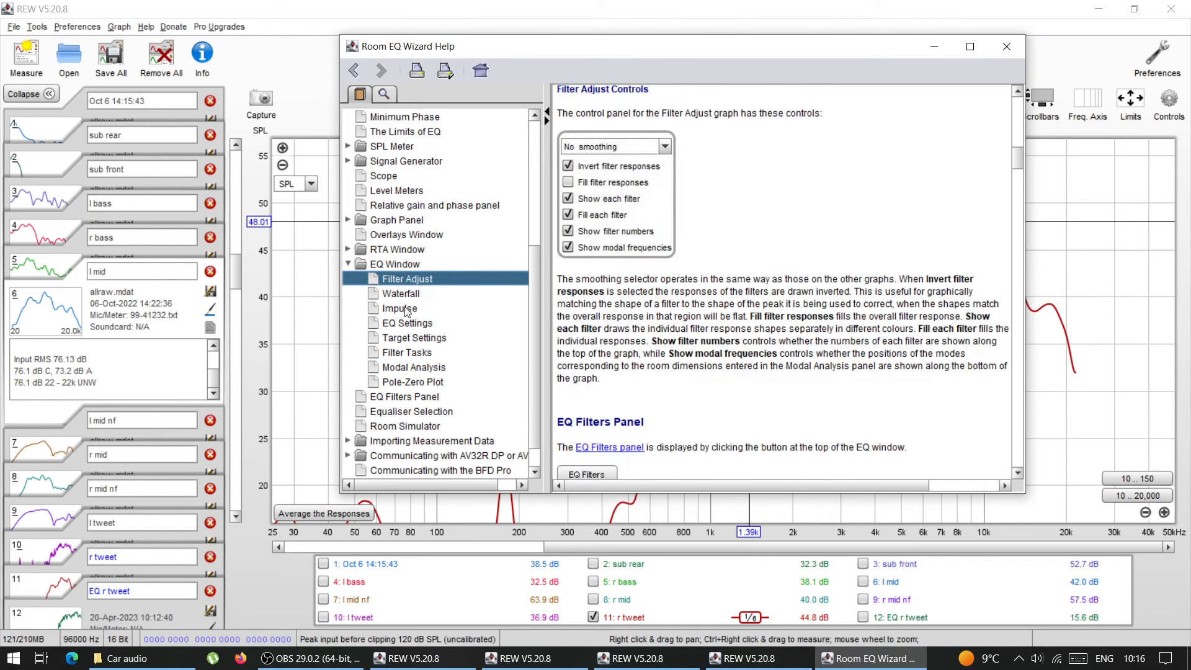
# Read the Filter Tasks help topic and skim the preceding sections on target settings, the equaliser panel and impulse
pyautogui.click(427, 357)
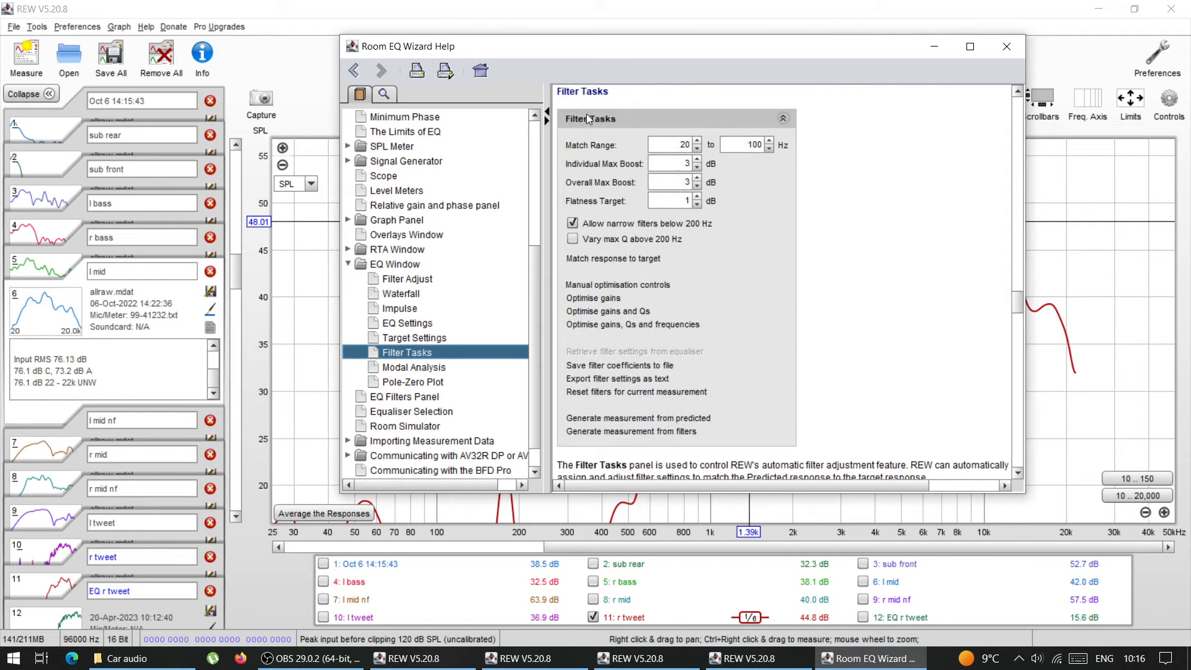
pyautogui.scroll(-5, 750, 206)
pyautogui.scroll(3, 788, 357)
pyautogui.scroll(20, 751, 286)
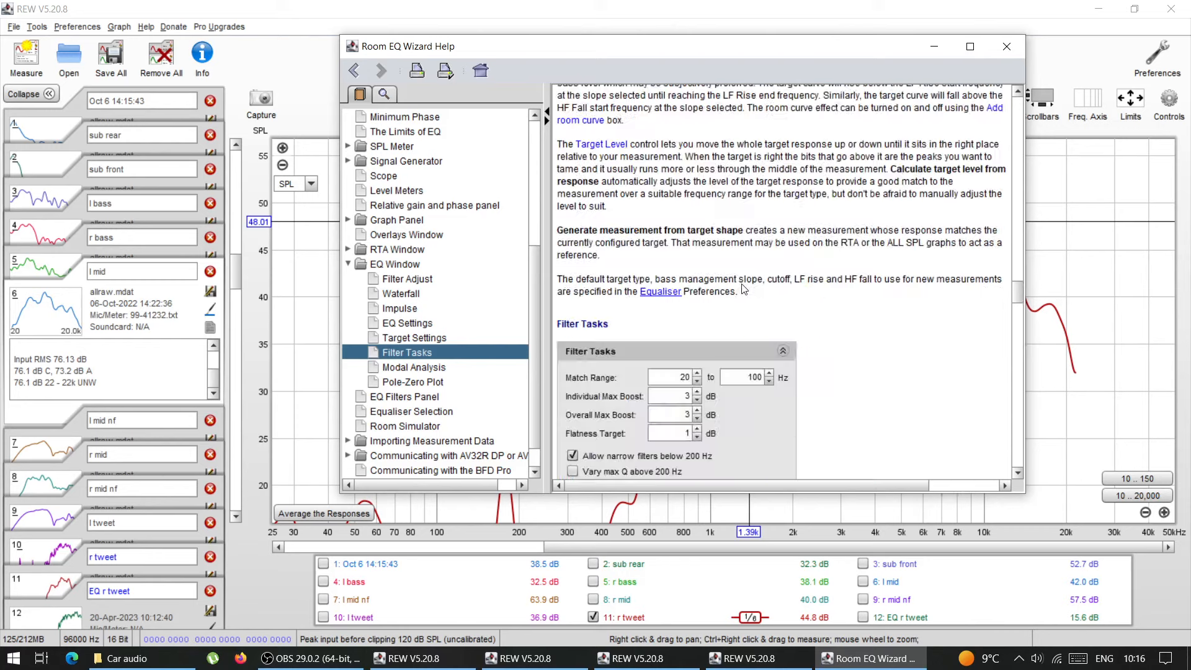
pyautogui.scroll(10, 742, 293)
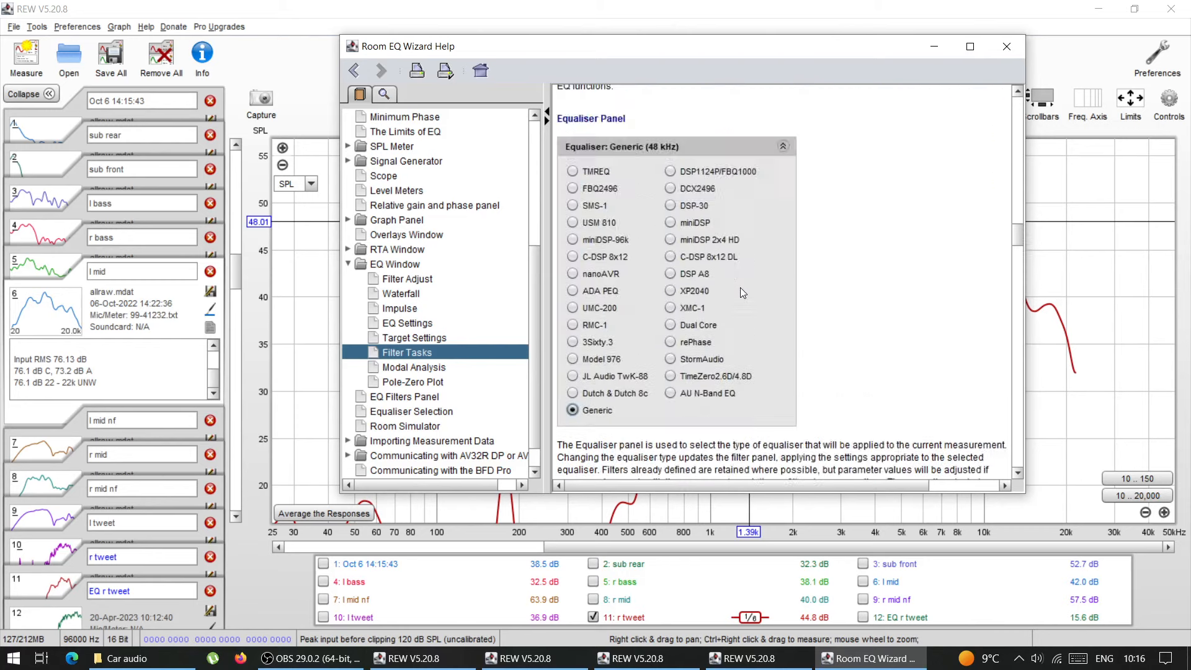
pyautogui.scroll(-3, 742, 292)
pyautogui.scroll(3, 742, 292)
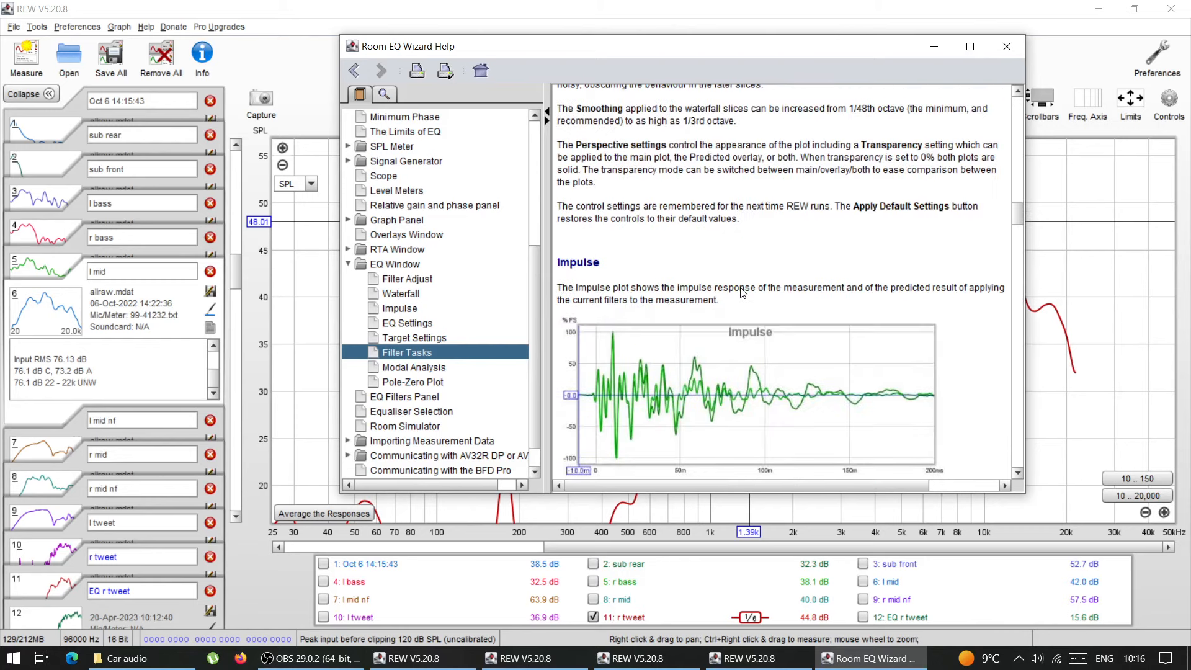
# Skim the help text back from Impulse through the waterfall controls to the EQ Window introduction, and close the help
pyautogui.moveTo(788, 54); pyautogui.dragTo(687, 82)
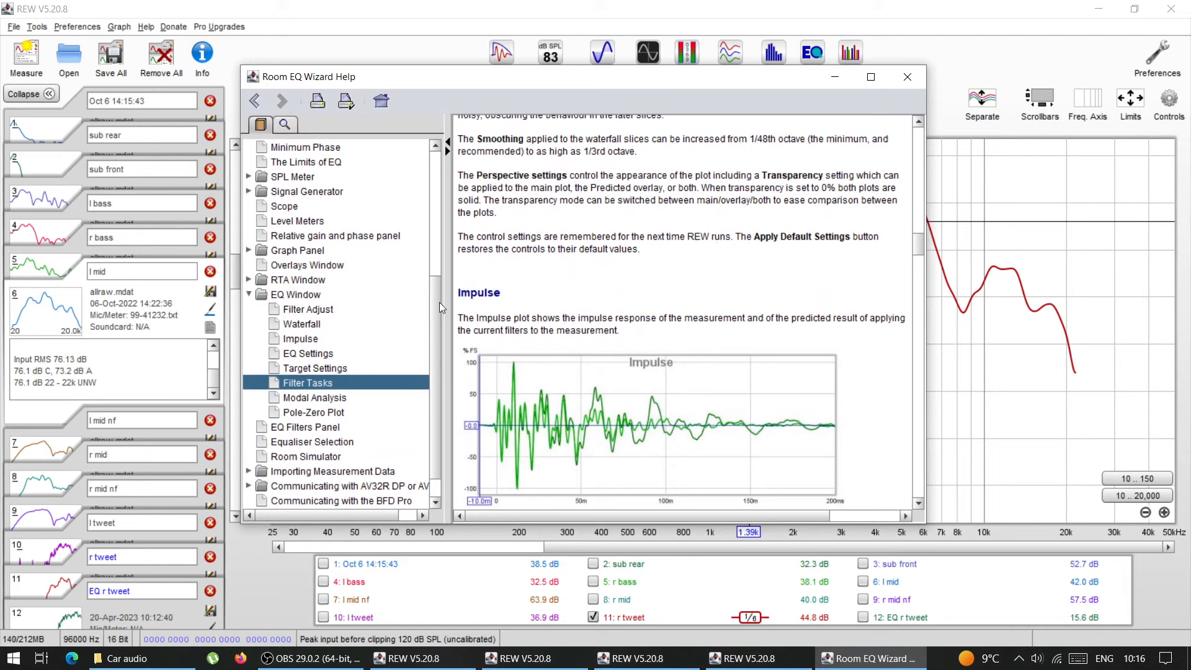
pyautogui.scroll(3, 438, 303)
pyautogui.moveTo(437, 284); pyautogui.dragTo(441, 322)
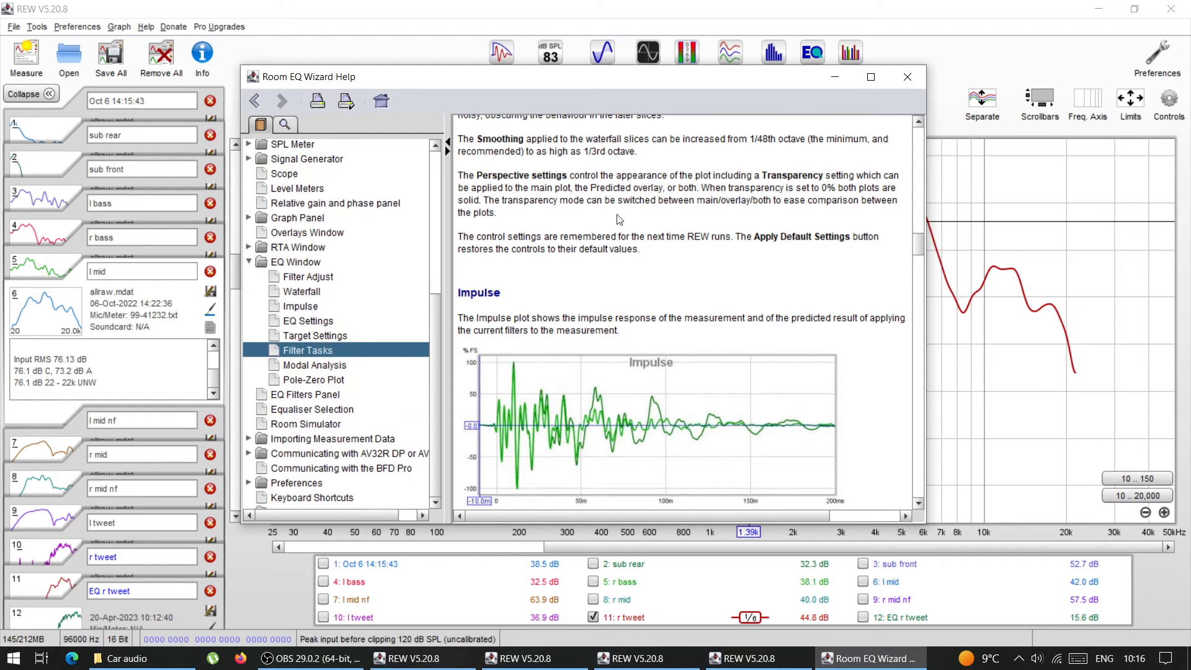
pyautogui.scroll(3, 661, 233)
pyautogui.scroll(15, 659, 246)
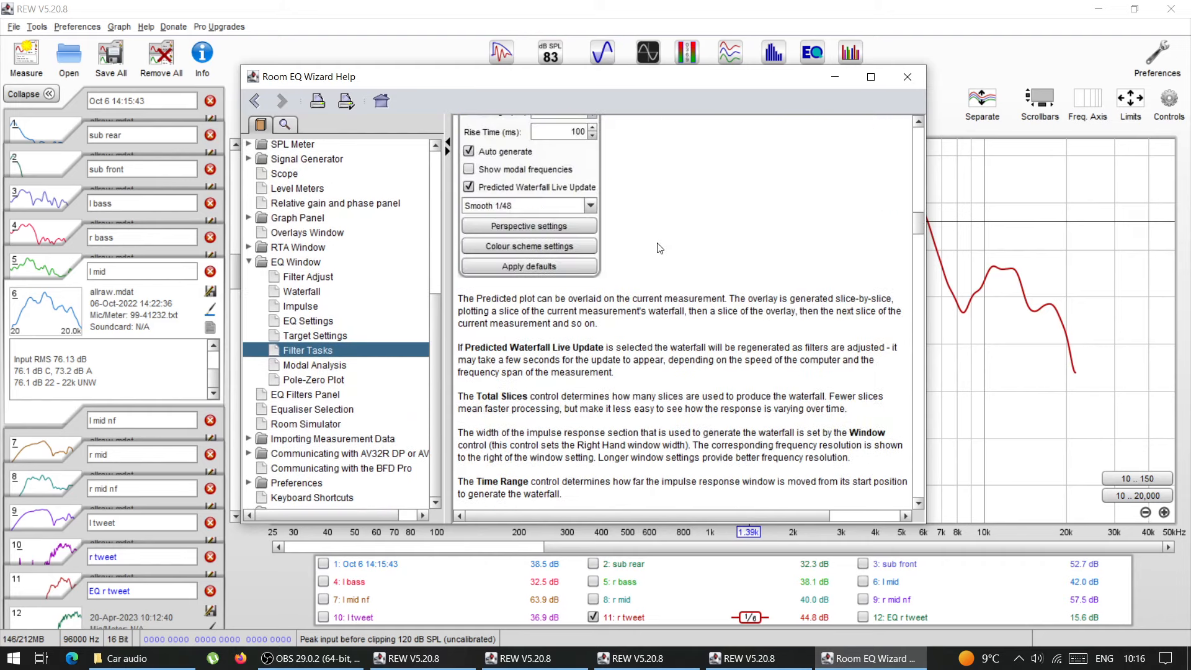
pyautogui.scroll(15, 703, 265)
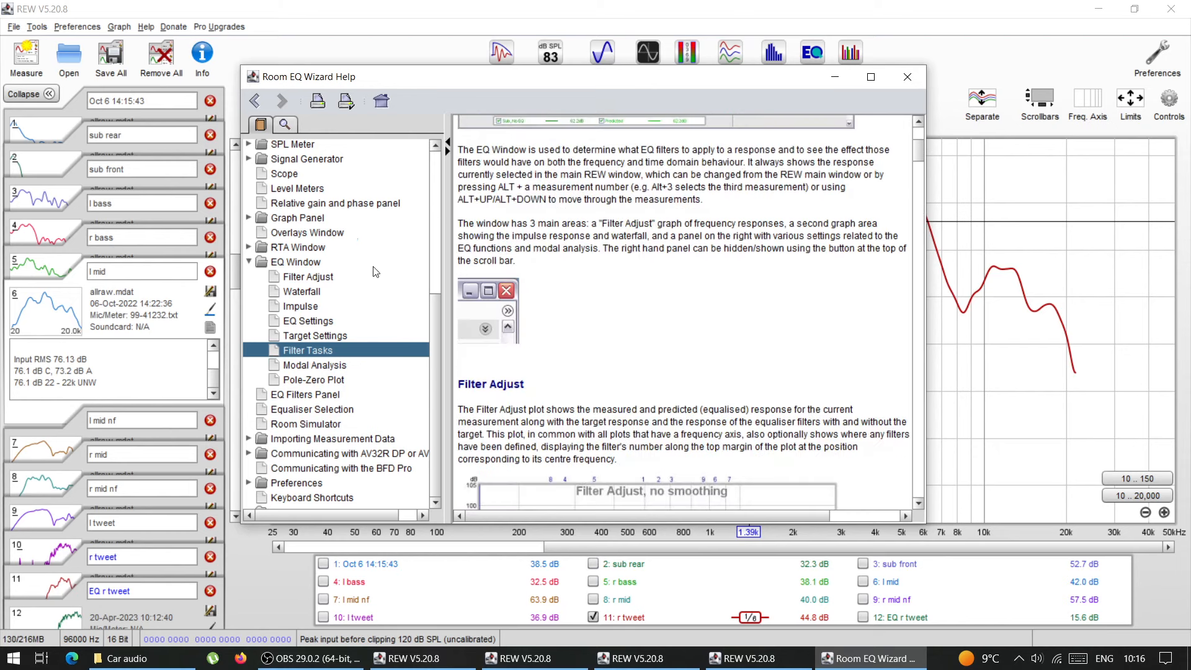
pyautogui.click(907, 76)
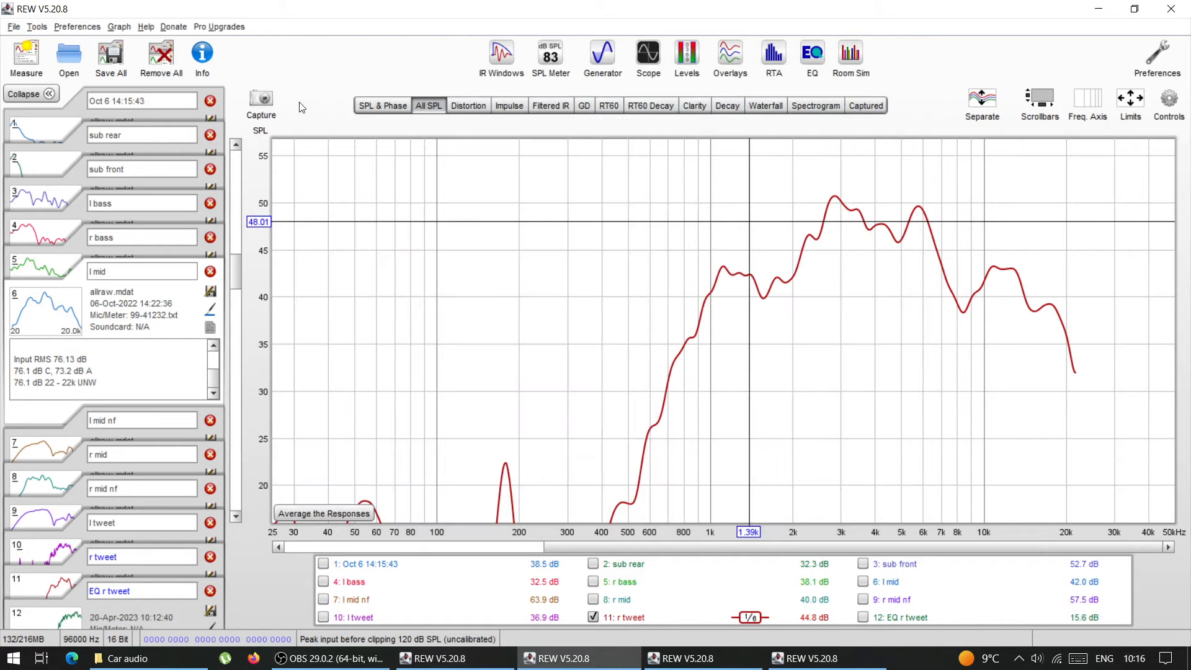
# Reopen the built-in help, show its search function, and close the help window again
pyautogui.click(146, 27)
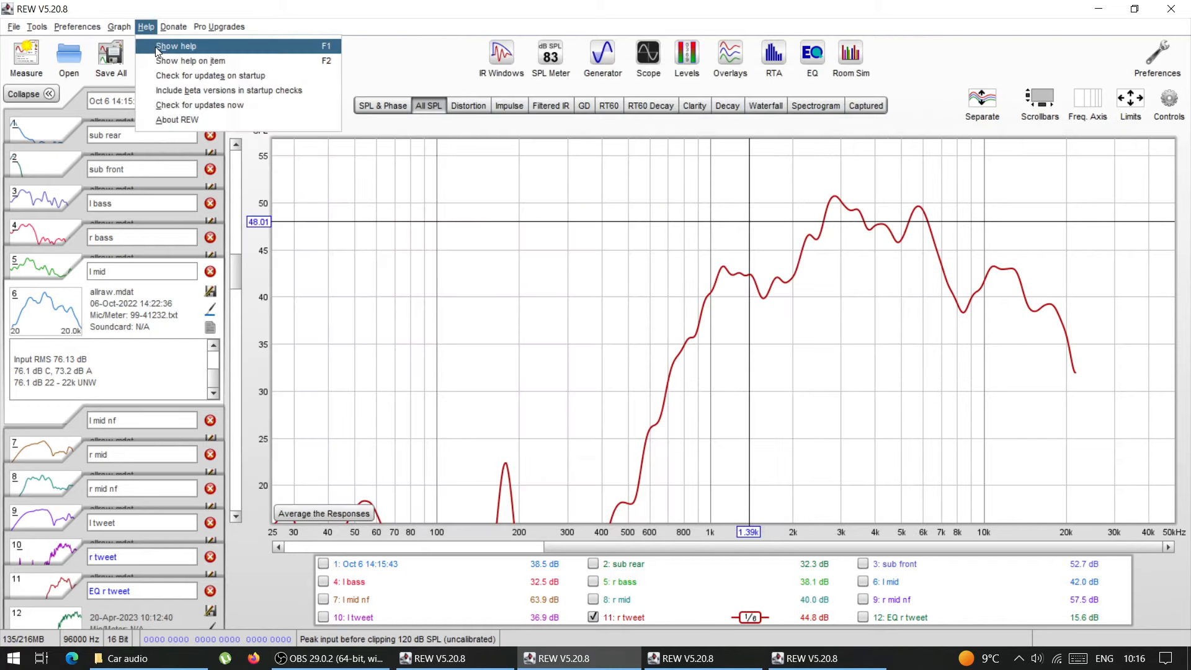
pyautogui.click(164, 41)
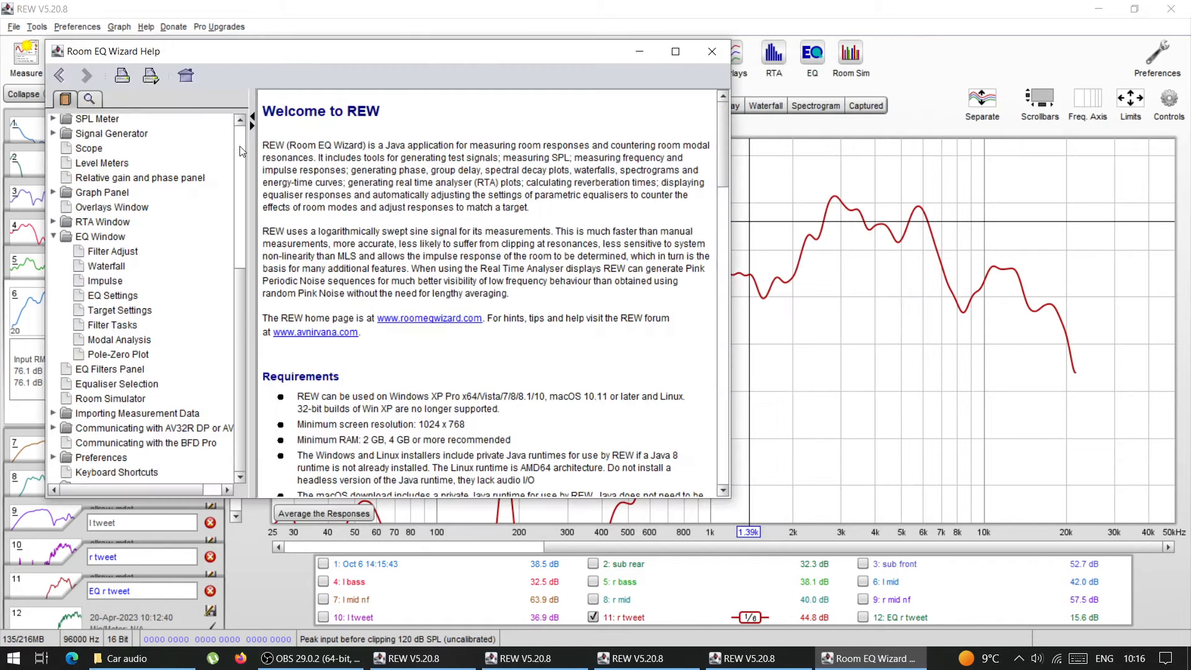
pyautogui.click(91, 98)
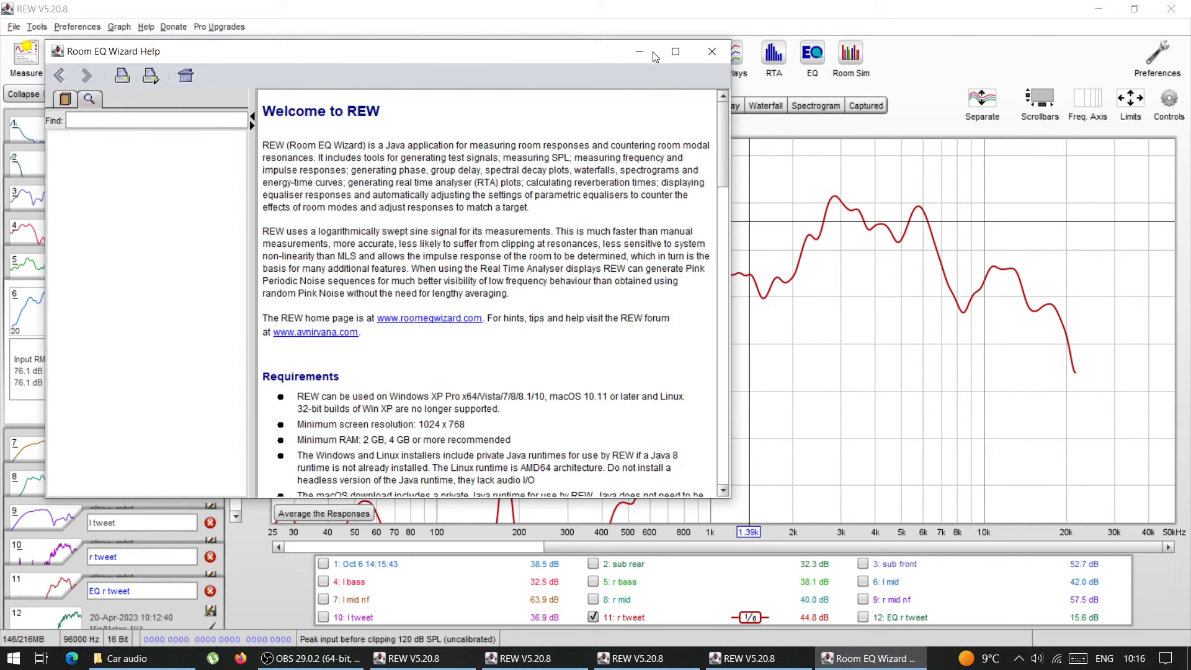
pyautogui.click(712, 52)
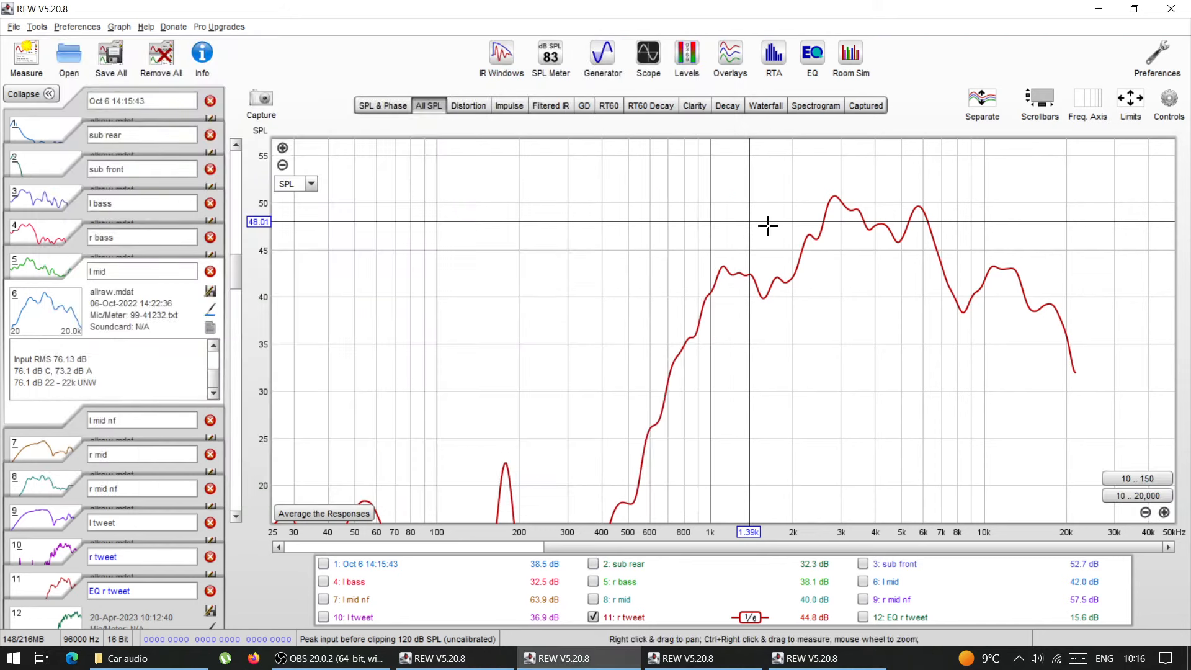
pyautogui.click(148, 26)
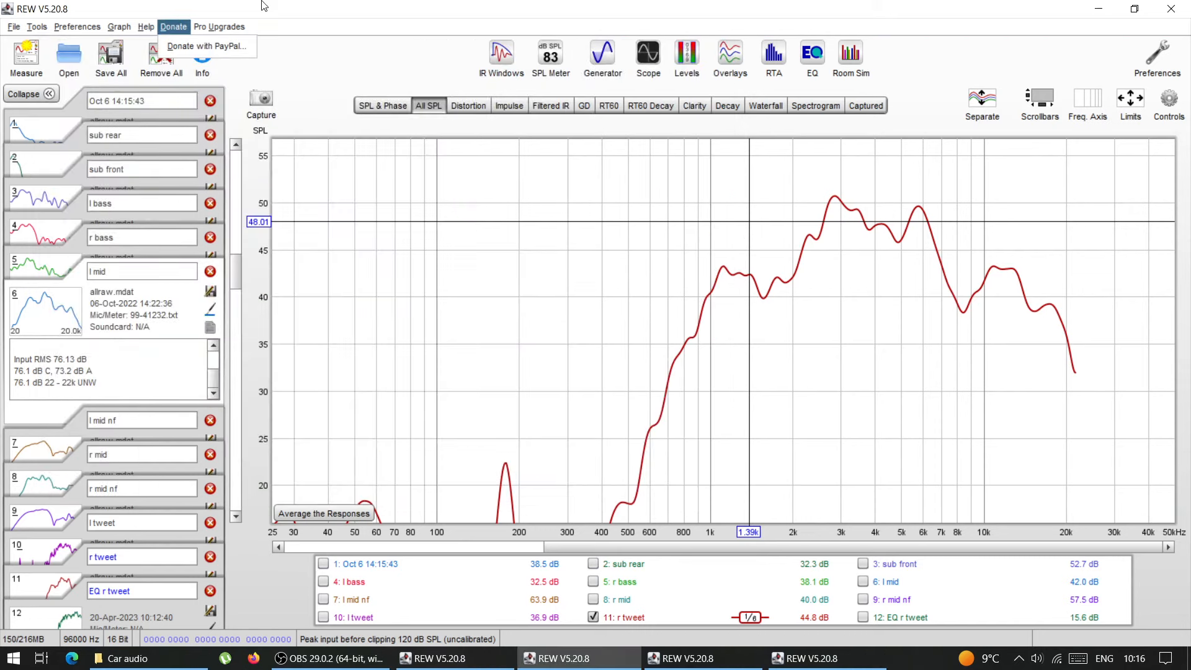
pyautogui.click(389, 63)
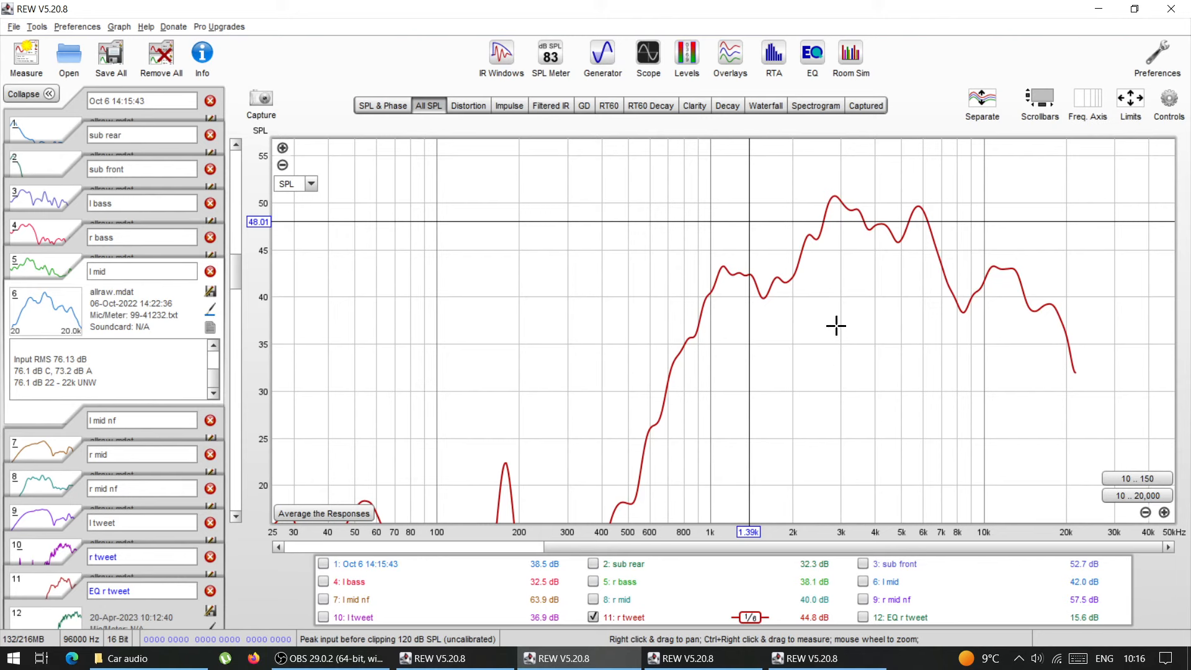
pyautogui.click(816, 343)
pyautogui.click(494, 271)
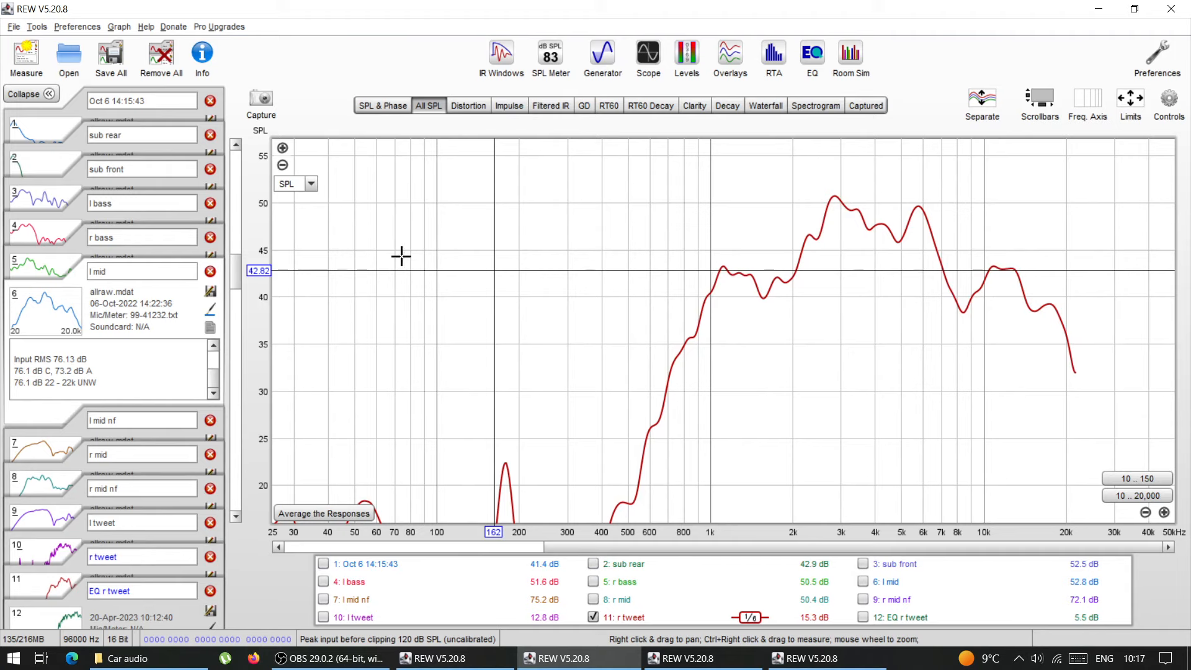
# Try to start a live RTA recording from the default input, dismiss the soundcard error, and close the RTA window
pyautogui.click(774, 55)
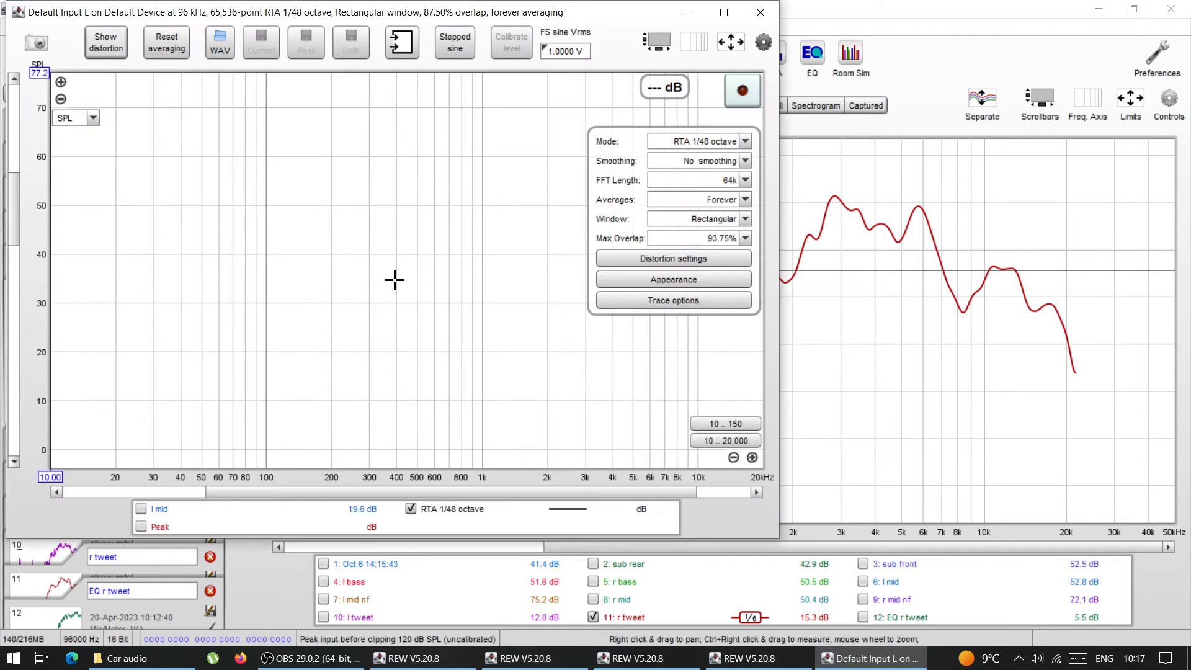
pyautogui.click(744, 94)
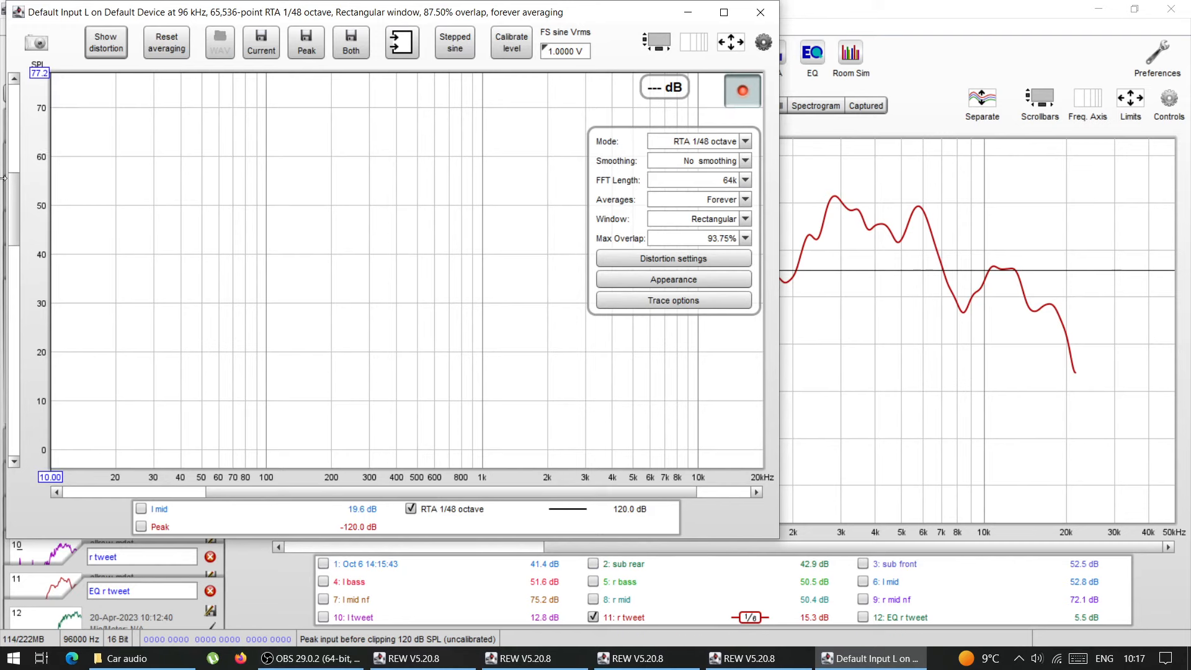
pyautogui.moveTo(17, 199); pyautogui.dragTo(17, 237)
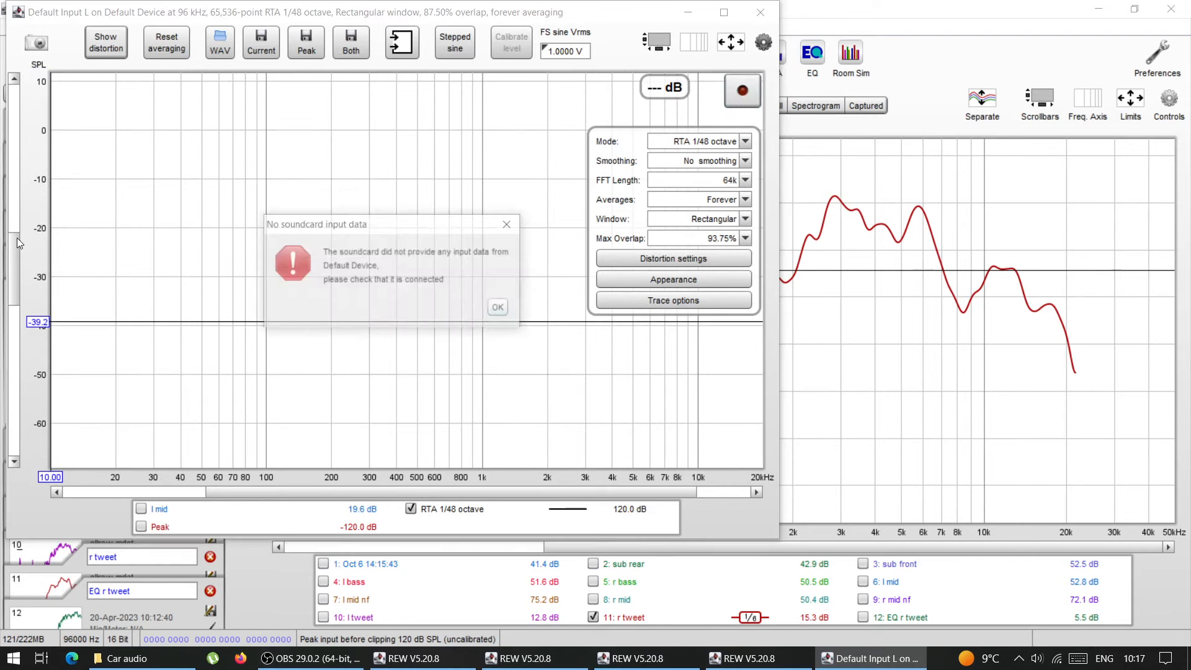
pyautogui.click(499, 307)
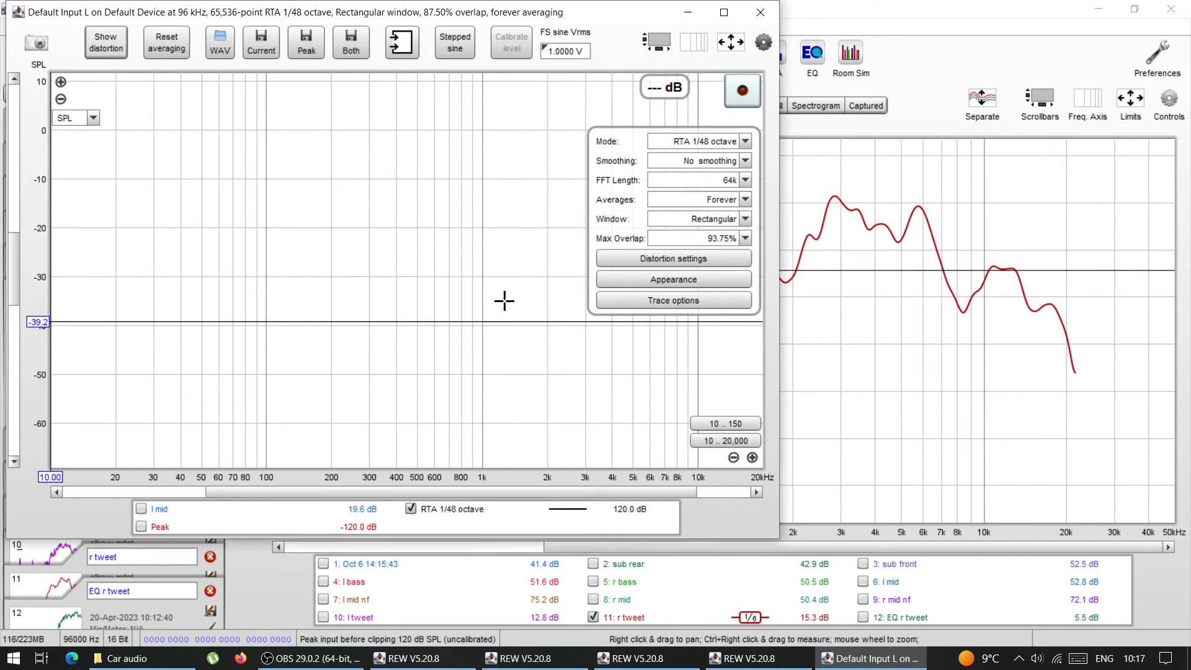
pyautogui.click(760, 13)
# Look over the measurement setup without starting a sweep, and bring the l mid curve into view in the SPL & Phase graph
pyautogui.click(26, 55)
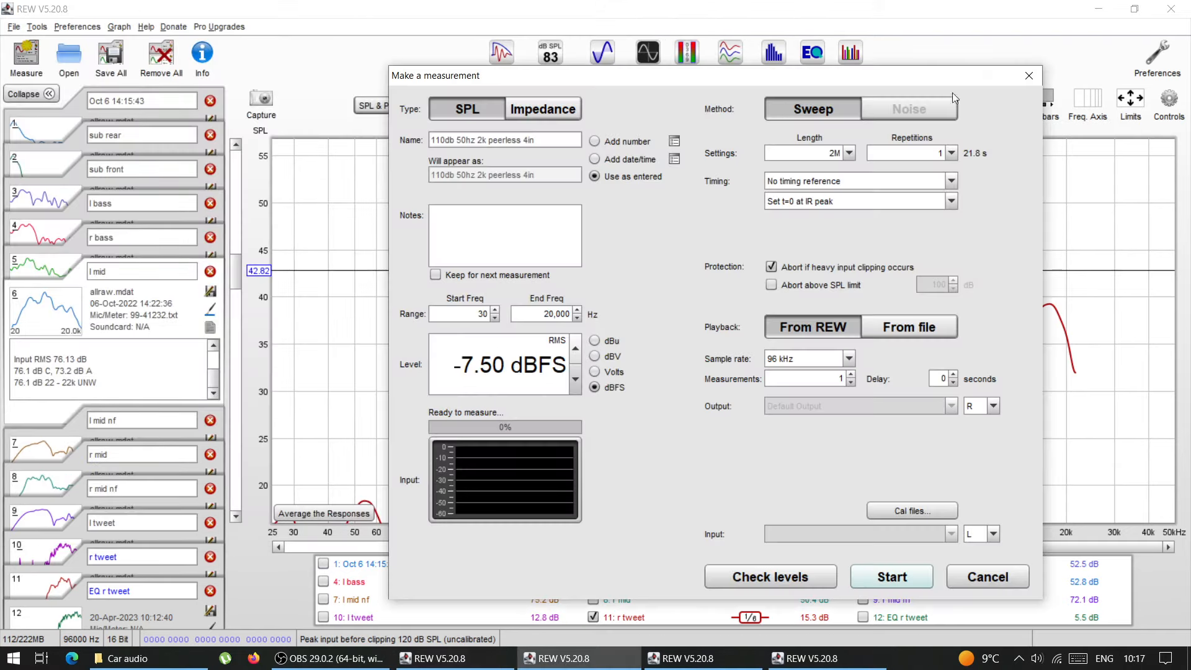
pyautogui.click(1022, 81)
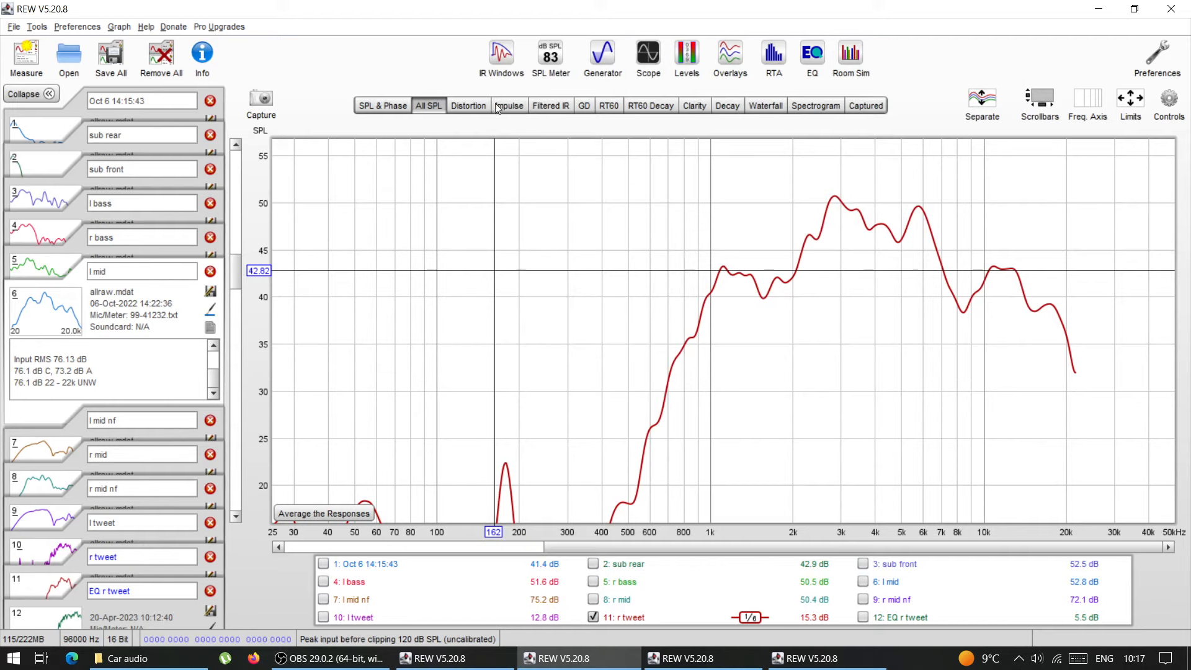
pyautogui.click(489, 106)
pyautogui.click(504, 106)
pyautogui.click(387, 110)
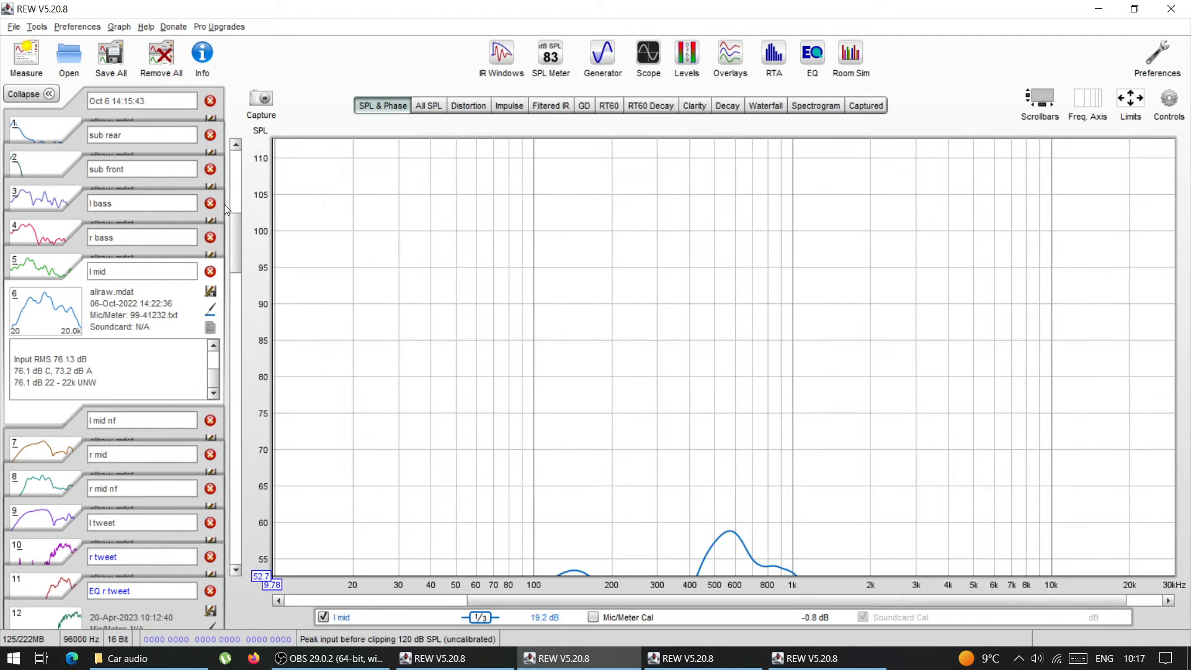
pyautogui.moveTo(236, 242); pyautogui.dragTo(268, 282)
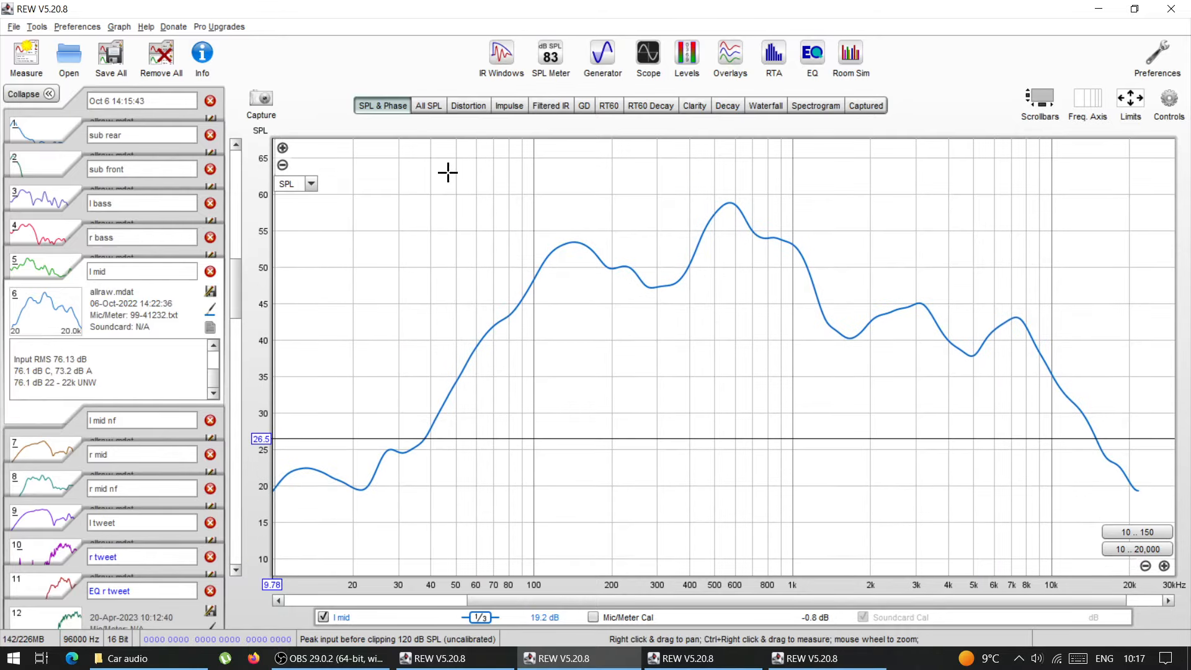
# In the All SPL graph, add the r mid and r bass traces alongside r tweet
pyautogui.click(436, 109)
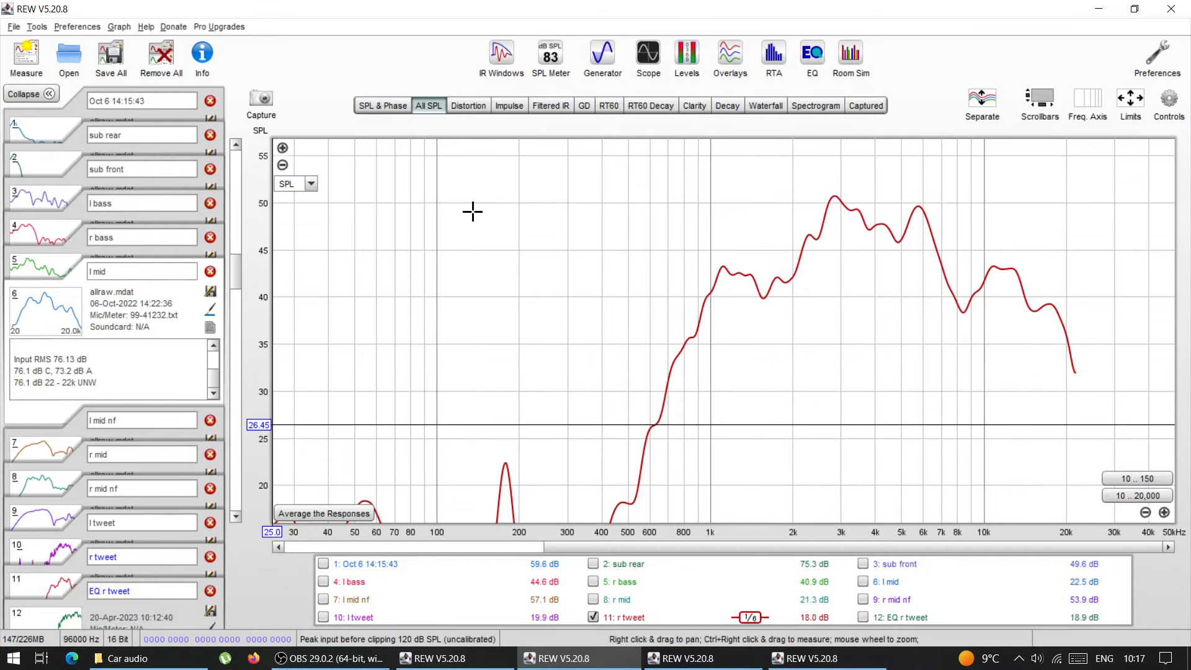
pyautogui.click(593, 599)
pyautogui.click(593, 582)
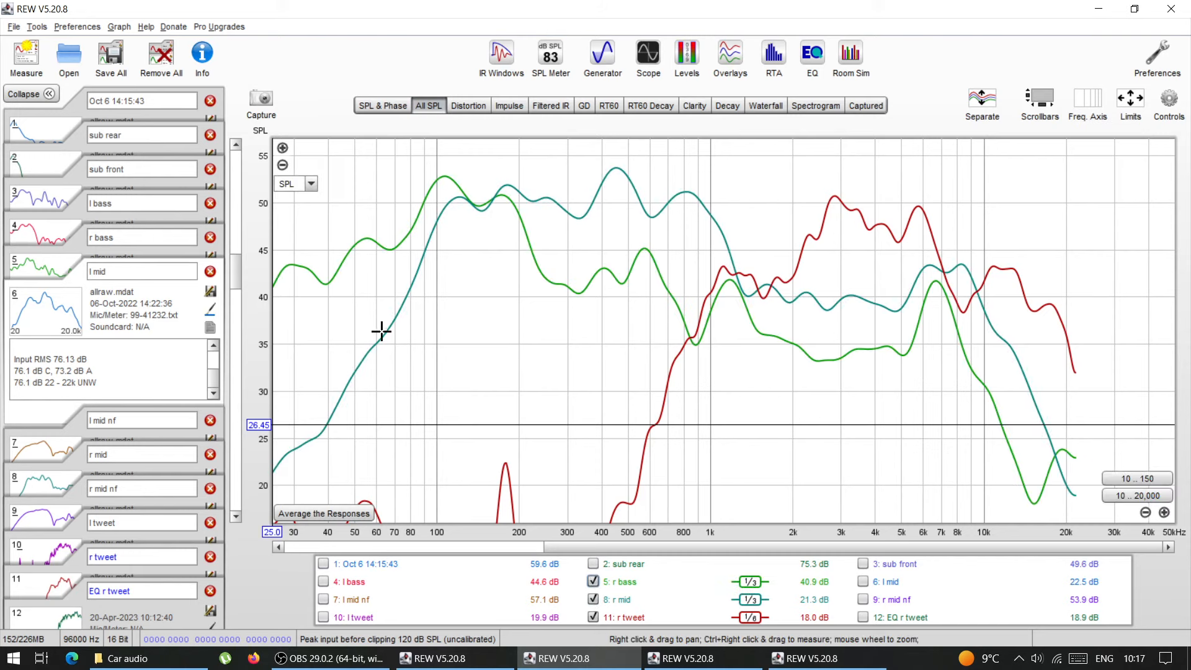
# Apply the No smoothing option to all selected measurements and hide the graph controls
pyautogui.click(1170, 104)
pyautogui.click(1053, 223)
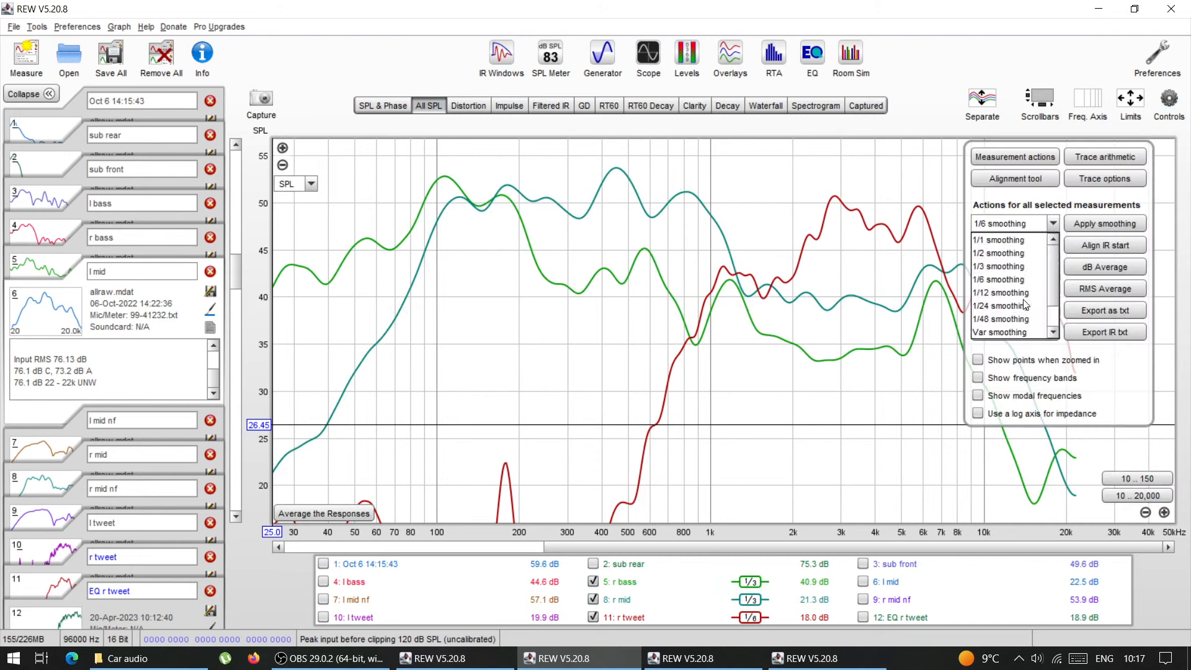
pyautogui.click(1018, 331)
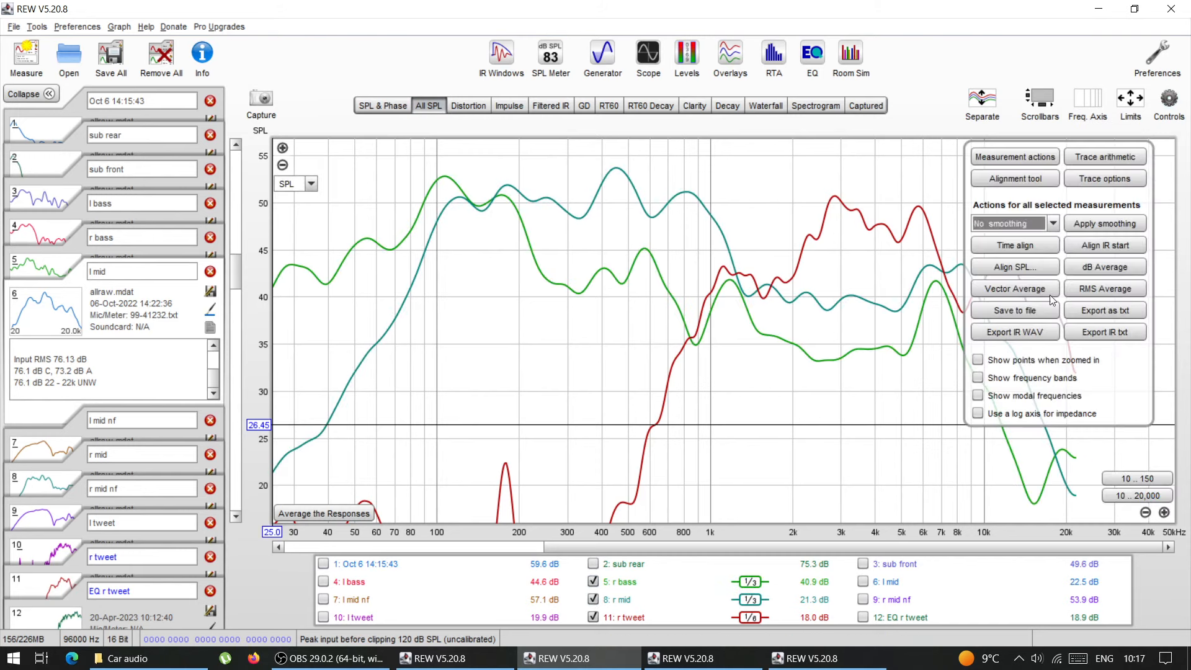
pyautogui.click(1073, 225)
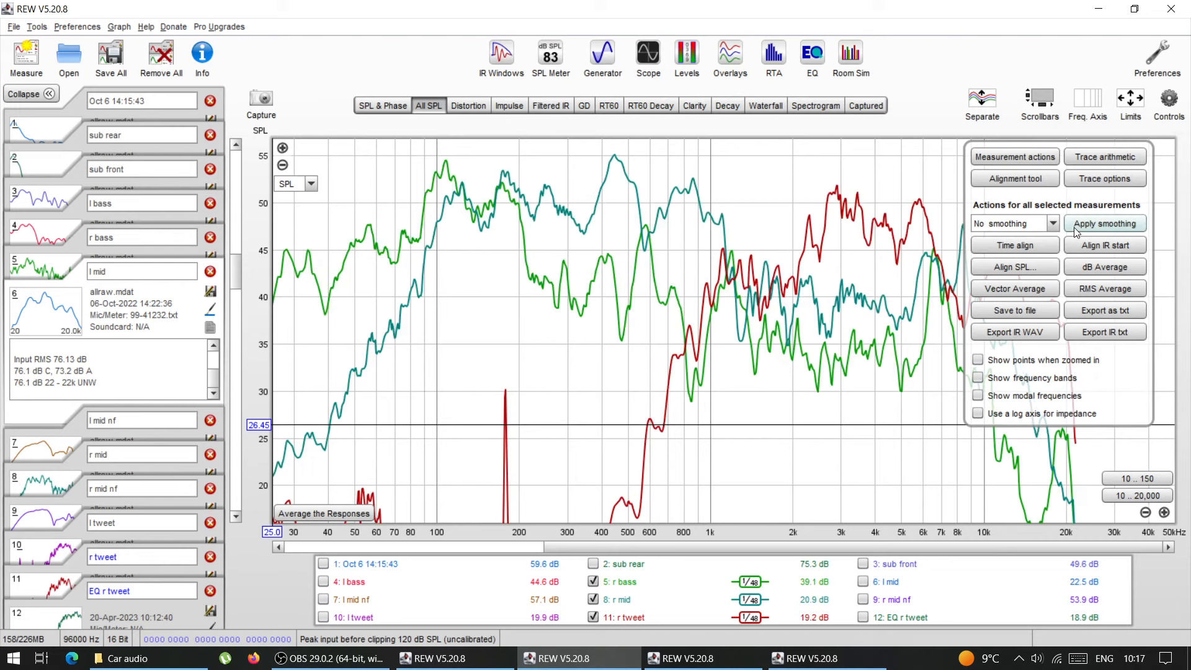
pyautogui.click(1171, 100)
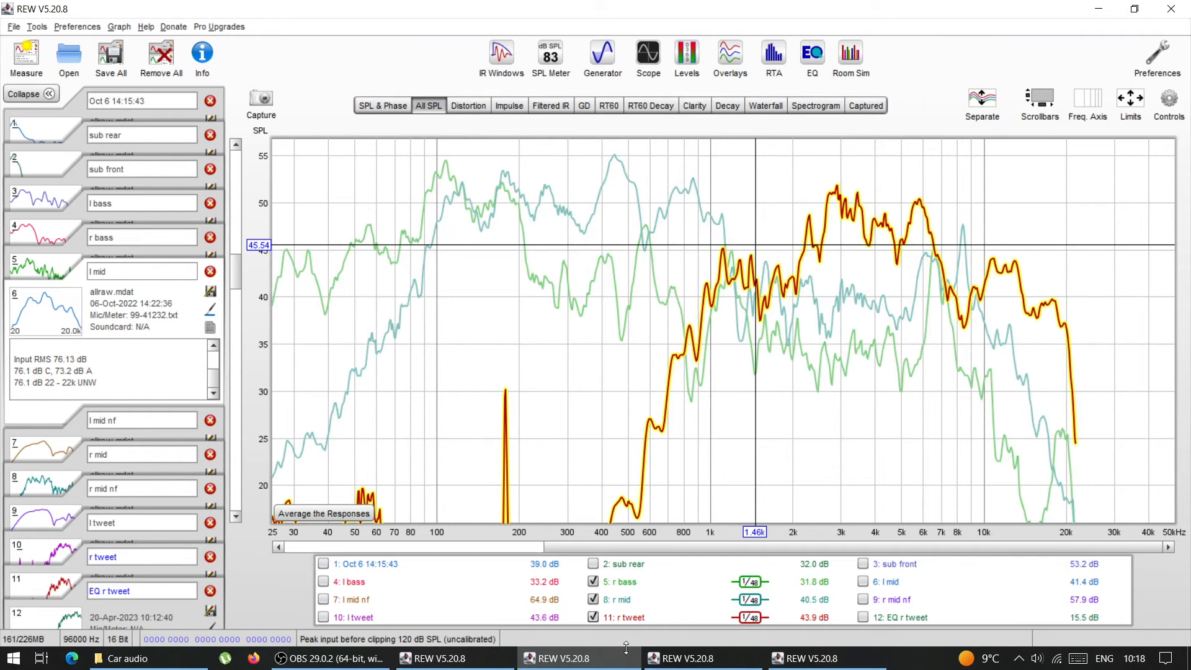
# Deselect every trace in the All SPL graph and show only sub rear, with its low-frequency curve in view
pyautogui.rightClick(654, 599)
pyautogui.click(665, 612)
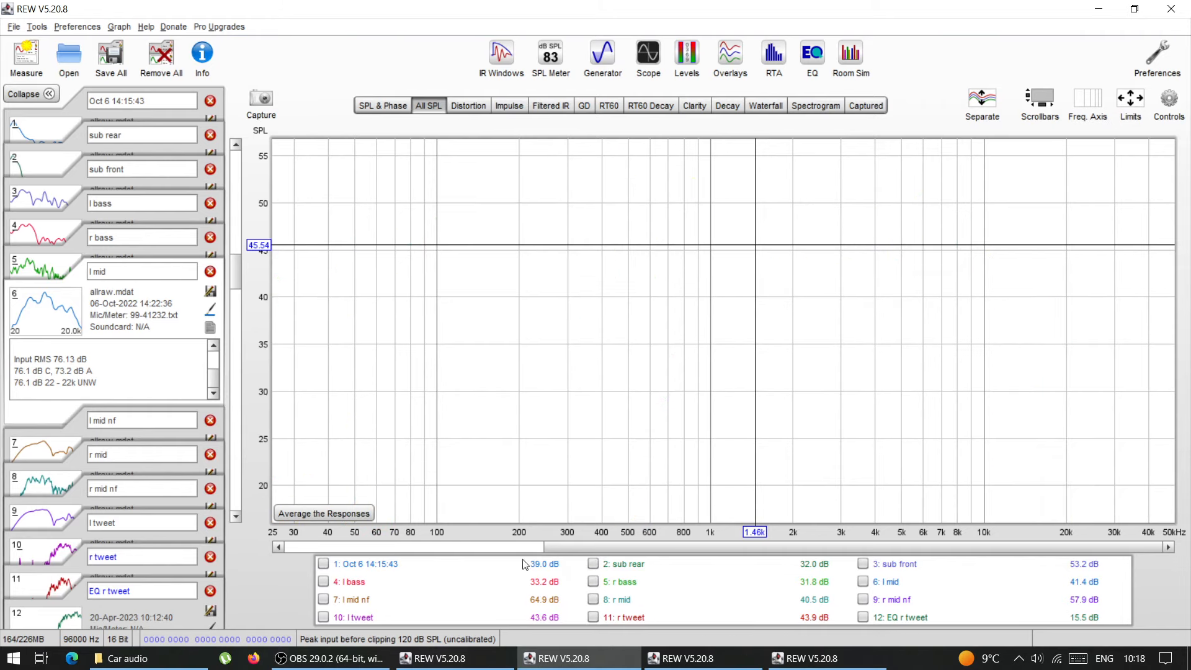
pyautogui.click(594, 563)
pyautogui.moveTo(235, 274); pyautogui.dragTo(238, 255)
pyautogui.moveTo(679, 549); pyautogui.dragTo(511, 606)
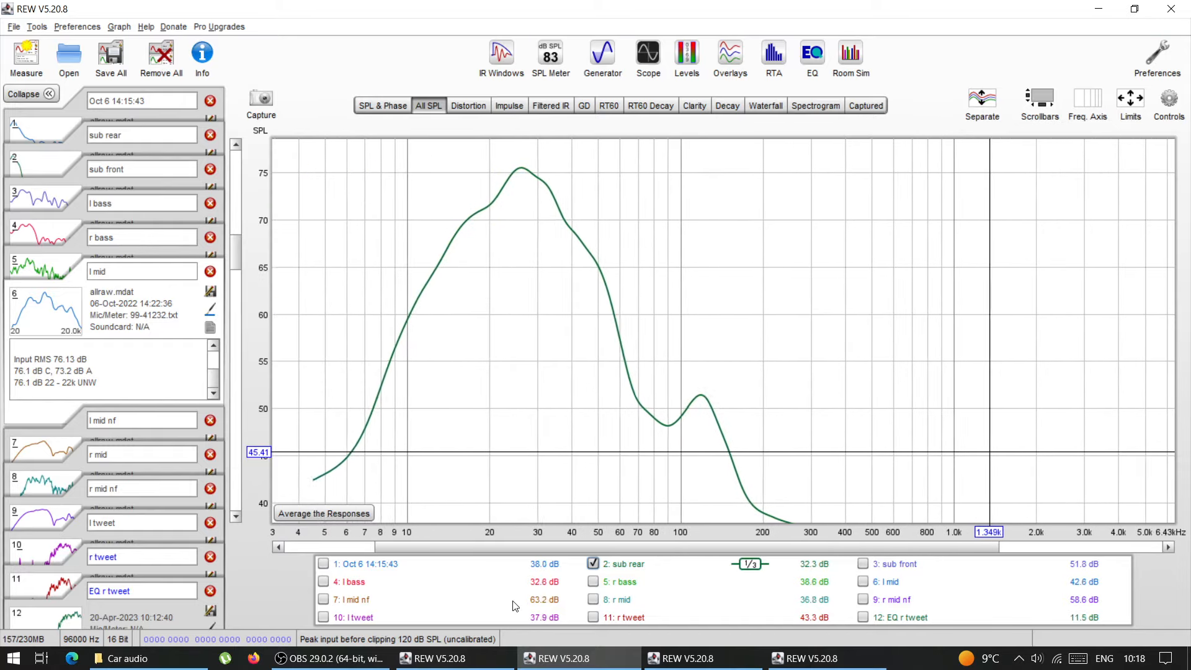
# Examine the sub rear response around the 10 to 150 Hz range, placing the graph cursor on its peak and elsewhere
pyautogui.click(1137, 478)
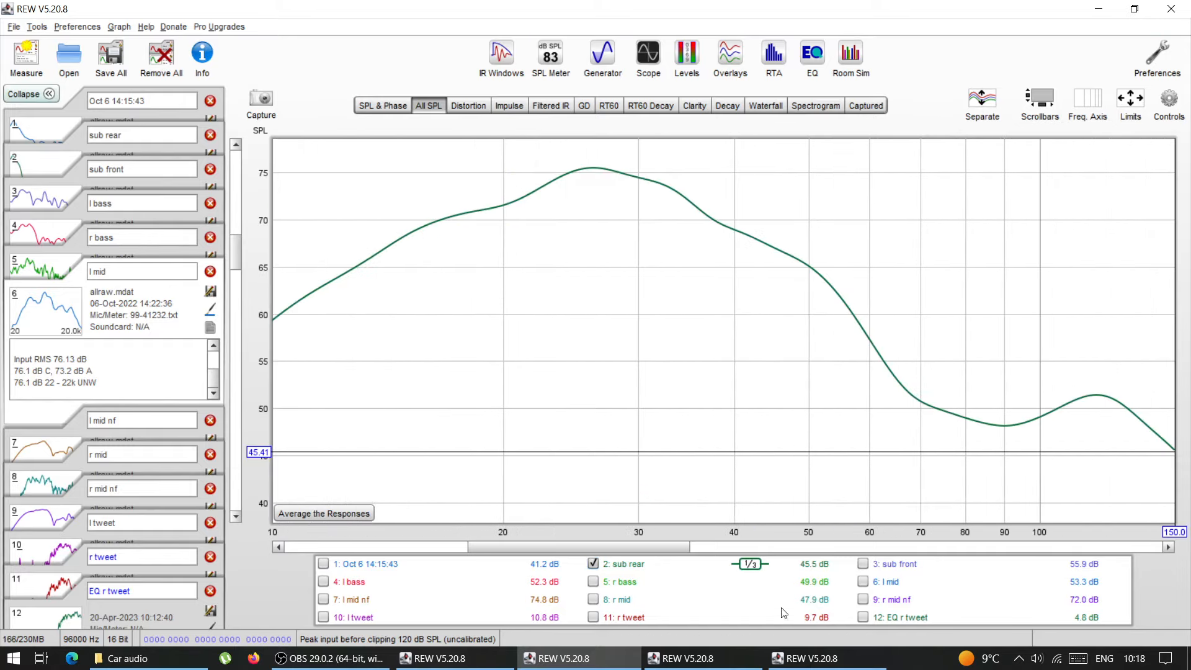
pyautogui.click(1147, 513)
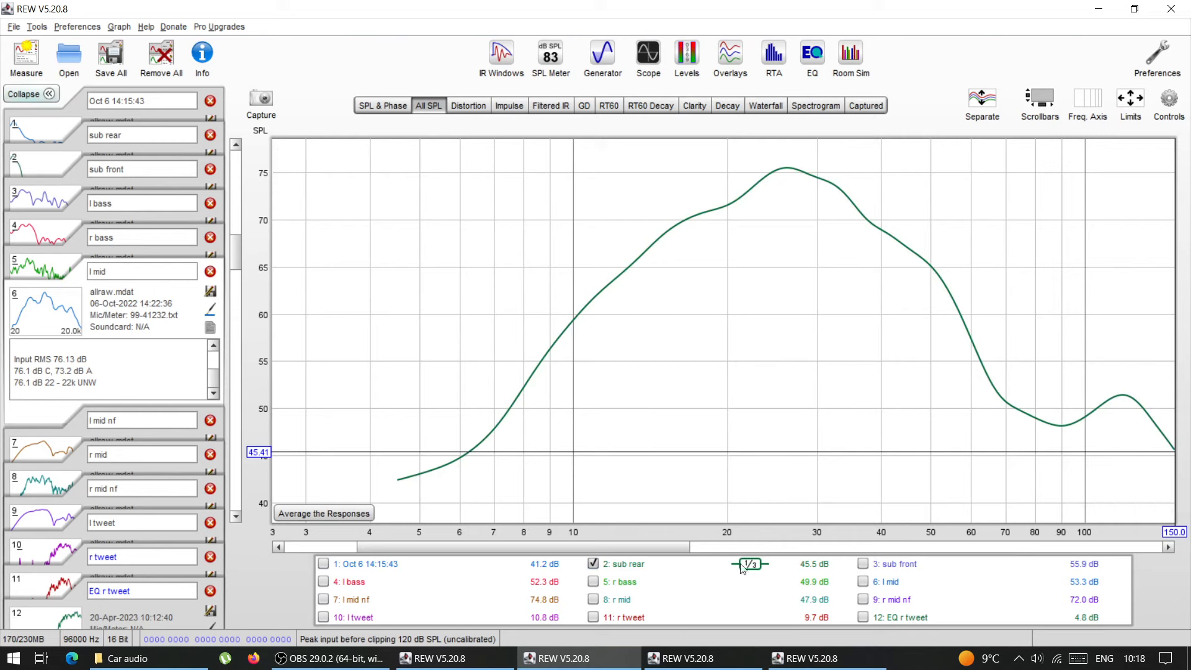
pyautogui.moveTo(585, 549); pyautogui.dragTo(666, 547)
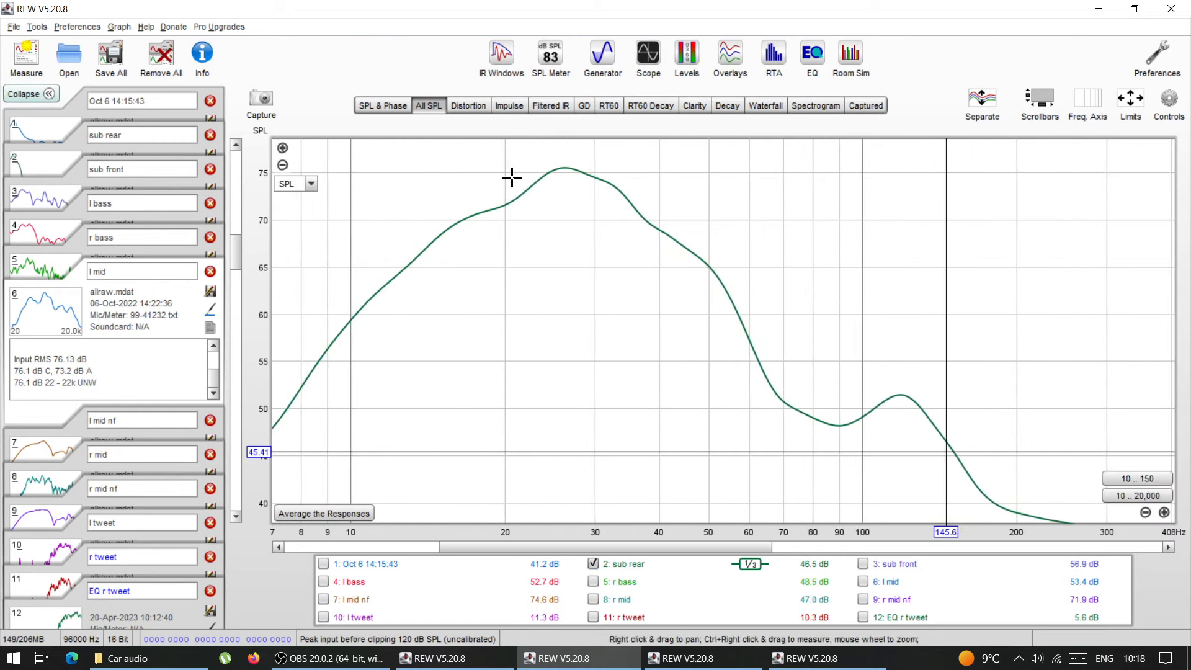
pyautogui.click(564, 168)
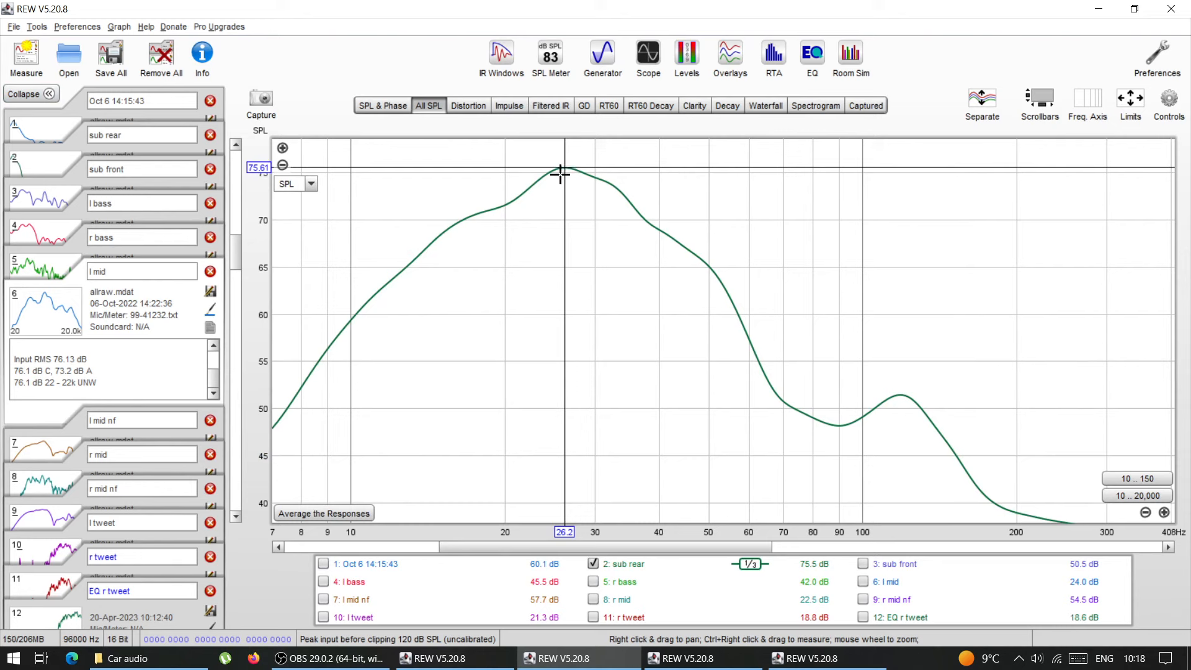
pyautogui.click(562, 166)
pyautogui.click(564, 166)
pyautogui.click(970, 387)
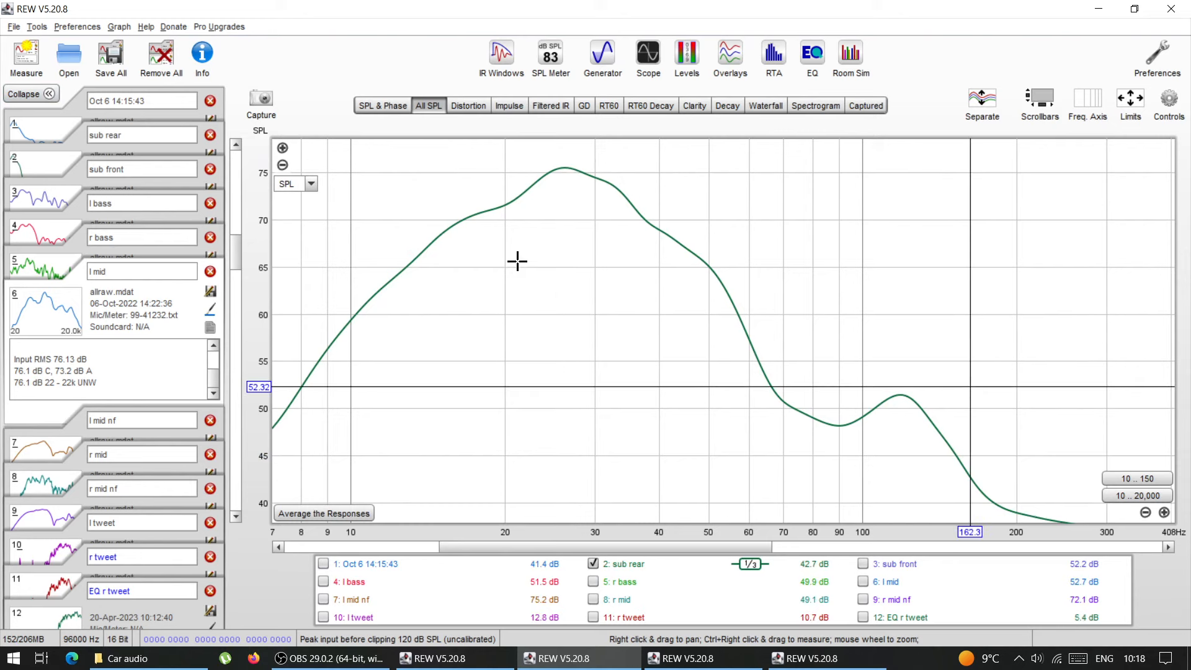
pyautogui.click(636, 302)
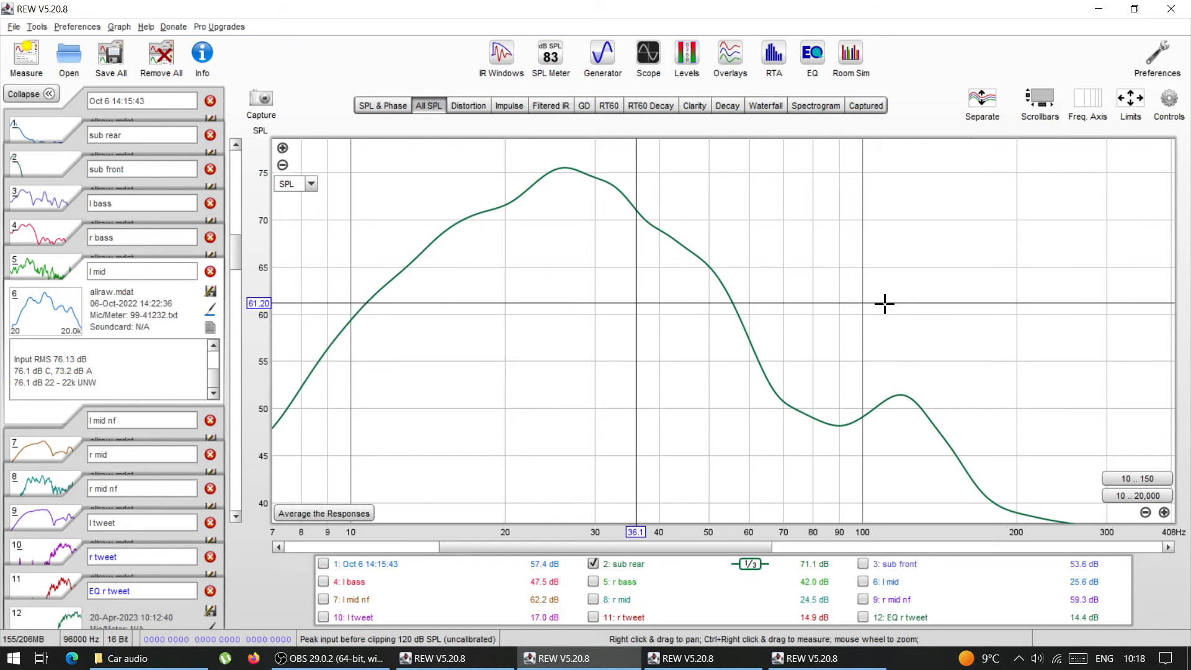
# Look over the capture options for the All SPL graph image and dismiss them without capturing
pyautogui.click(263, 102)
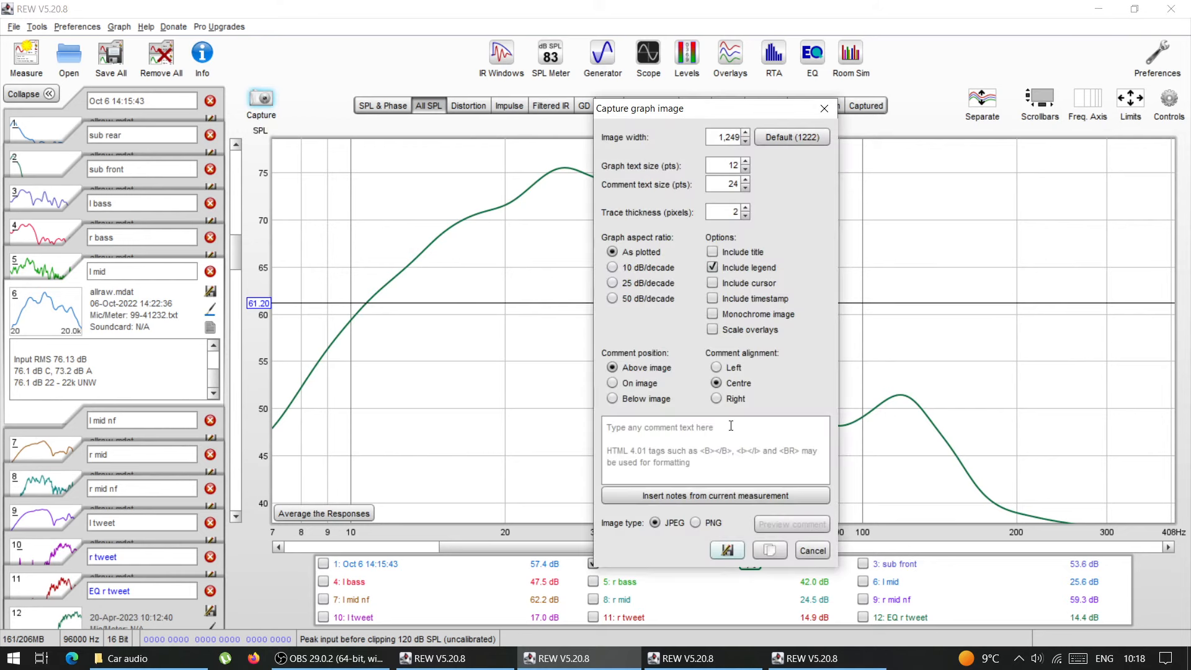
pyautogui.click(824, 110)
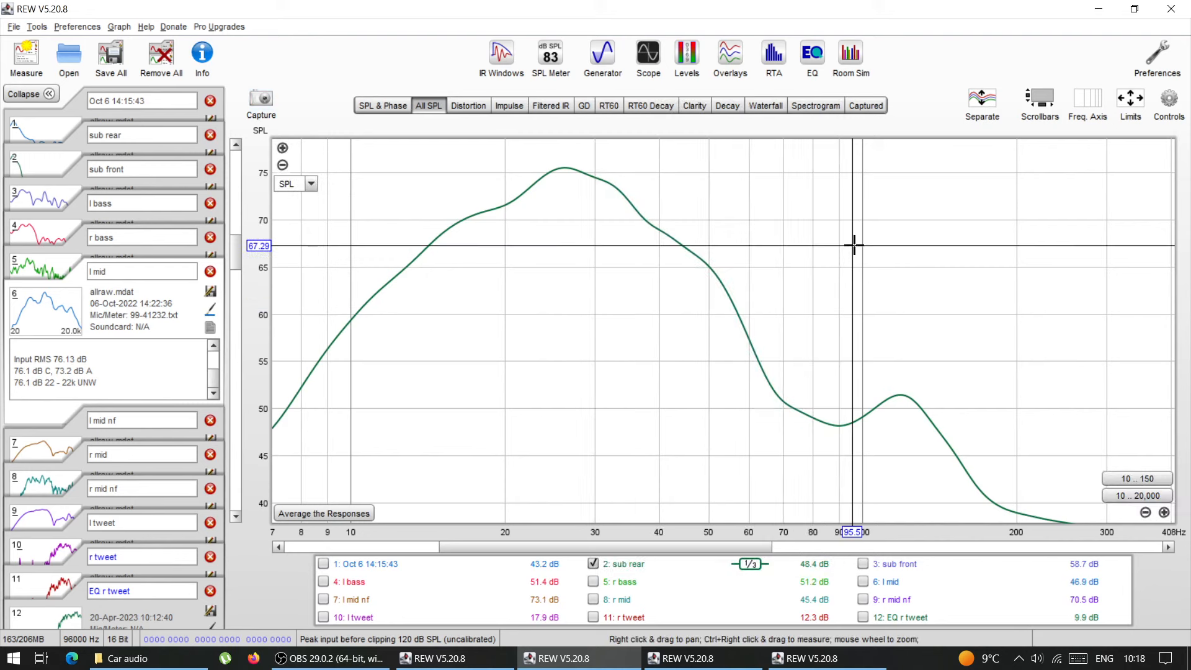
# Switch to Snipping Tool, take a snip of the sub rear graph area, and close the tool without saving the snip
pyautogui.press('super')
pyautogui.write('sn')
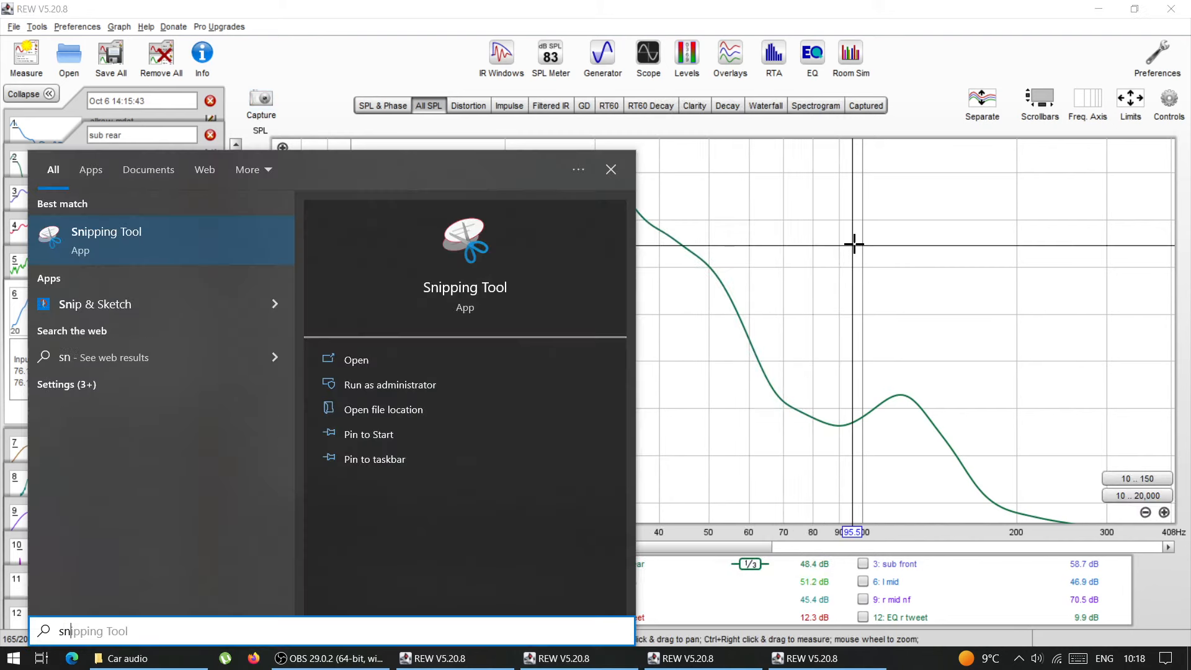
pyautogui.press('Return')
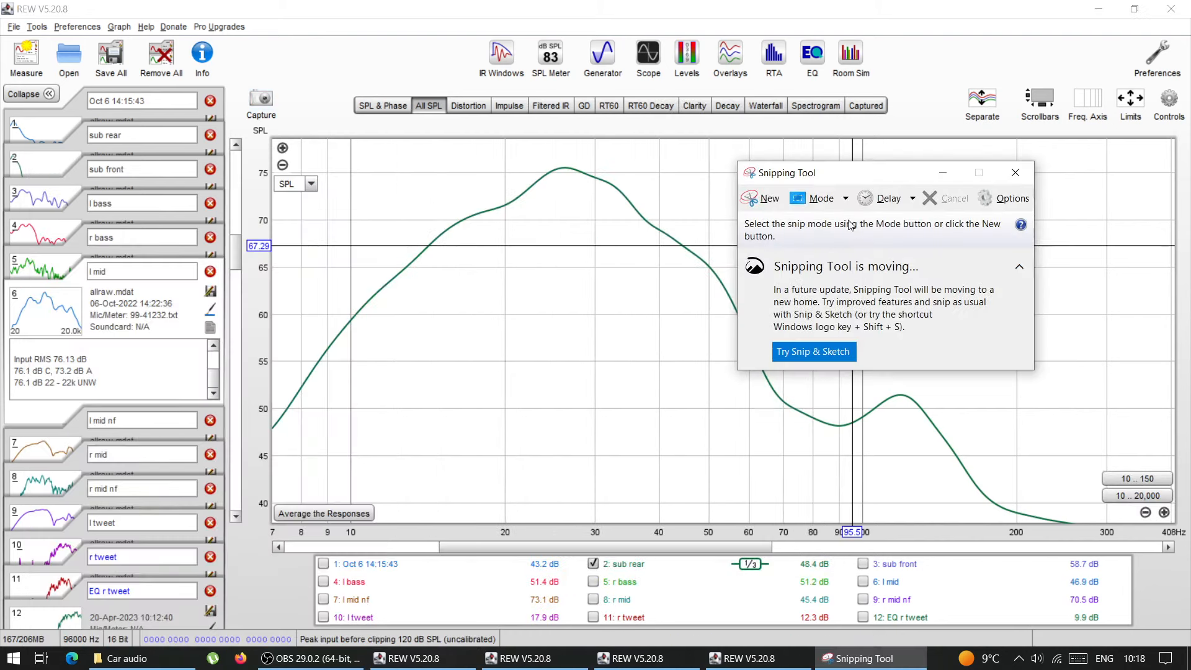
pyautogui.click(759, 203)
pyautogui.moveTo(250, 112); pyautogui.dragTo(1182, 595)
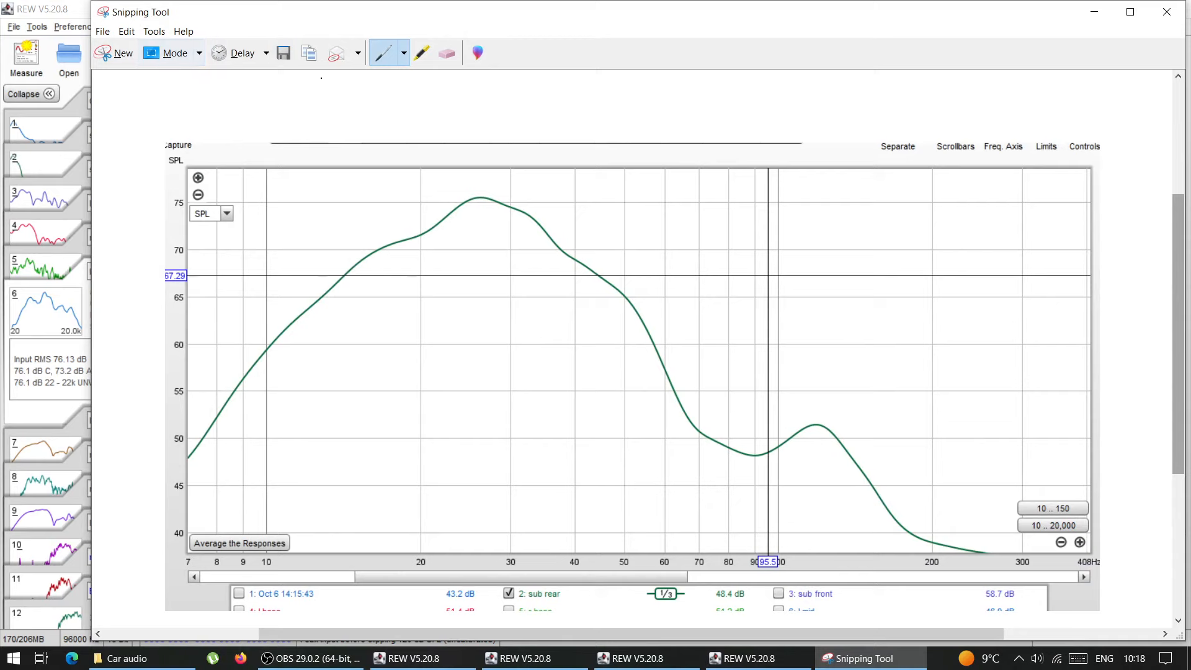
pyautogui.moveTo(608, 16); pyautogui.dragTo(592, 75)
pyautogui.click(1149, 75)
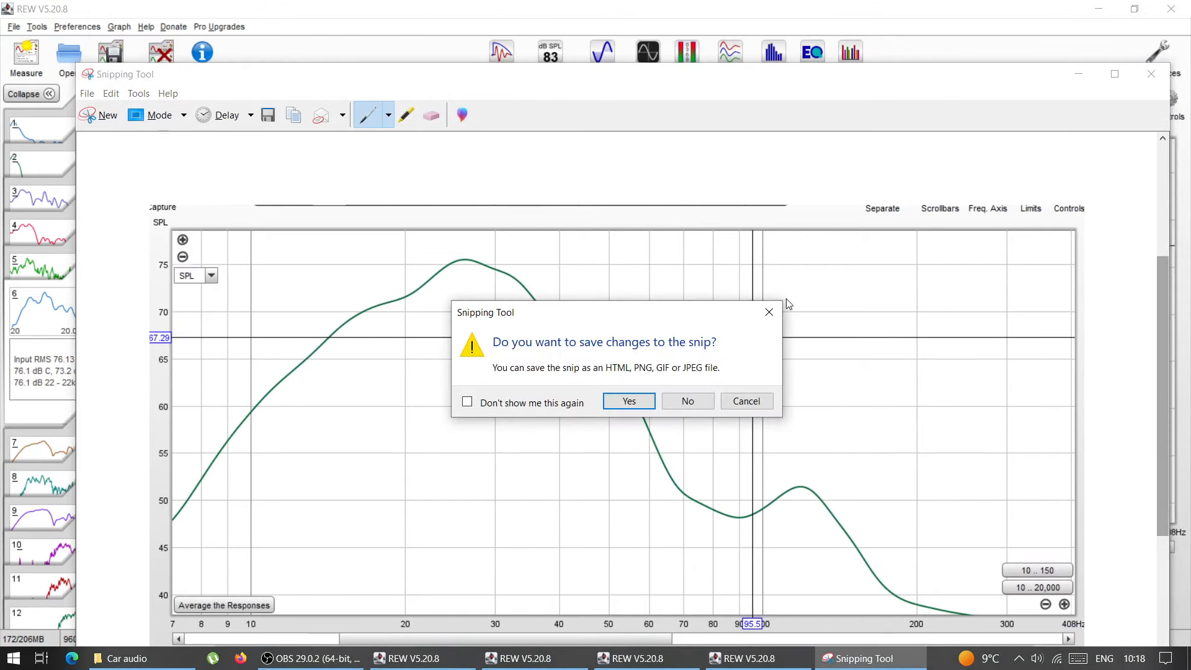
pyautogui.click(687, 402)
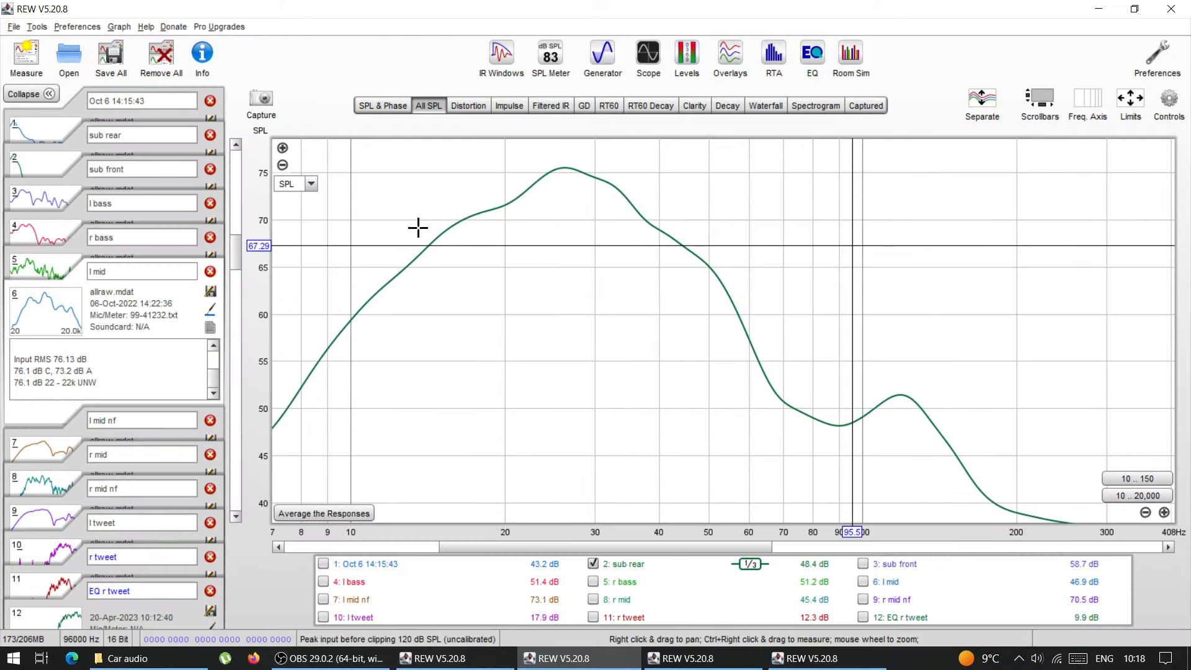
# Sweep the graph cursor across the sub rear curve and line it up with the frequency of the curve's peak
pyautogui.moveTo(659, 258); pyautogui.dragTo(997, 268)
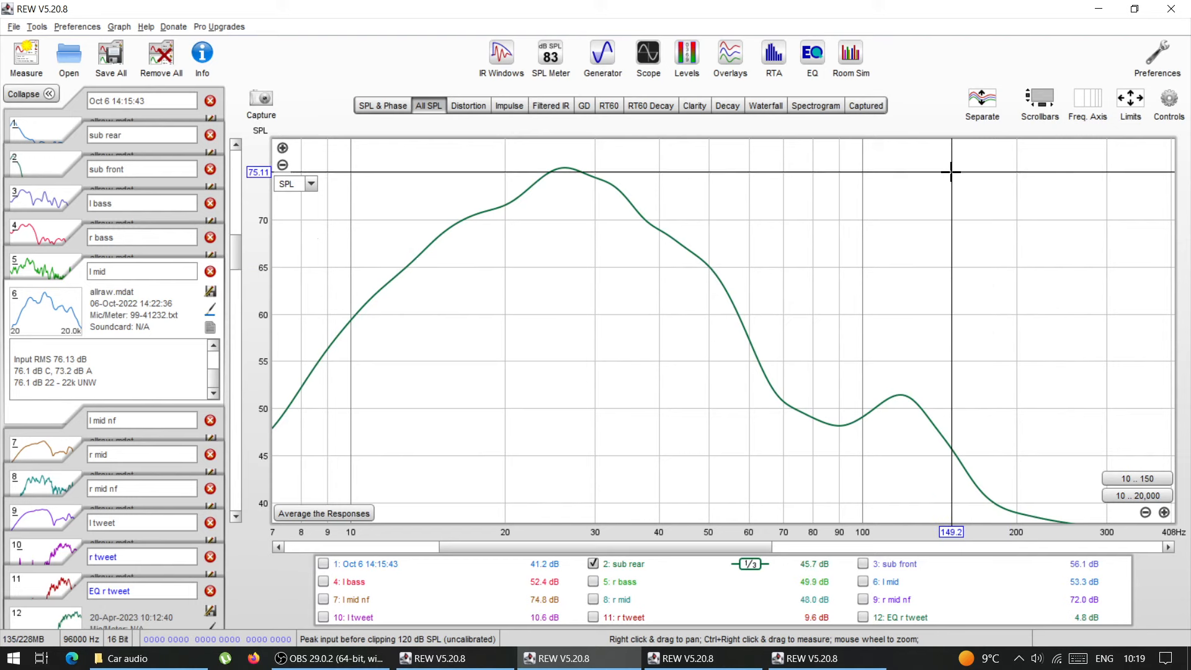
pyautogui.moveTo(589, 222); pyautogui.dragTo(562, 414)
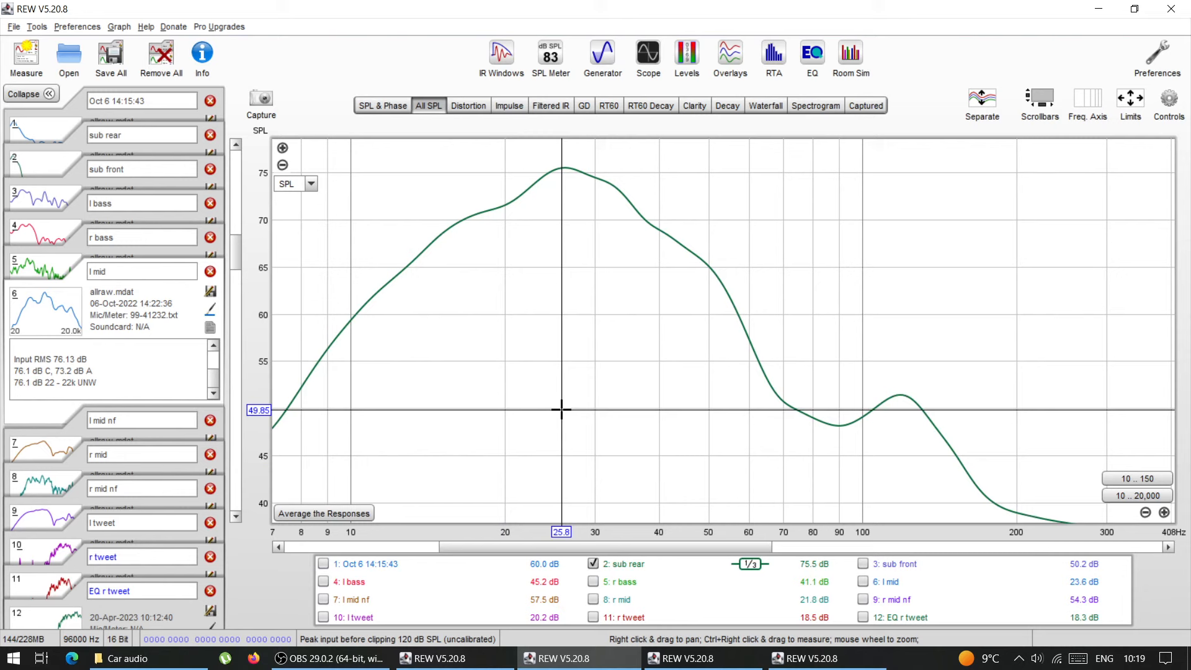